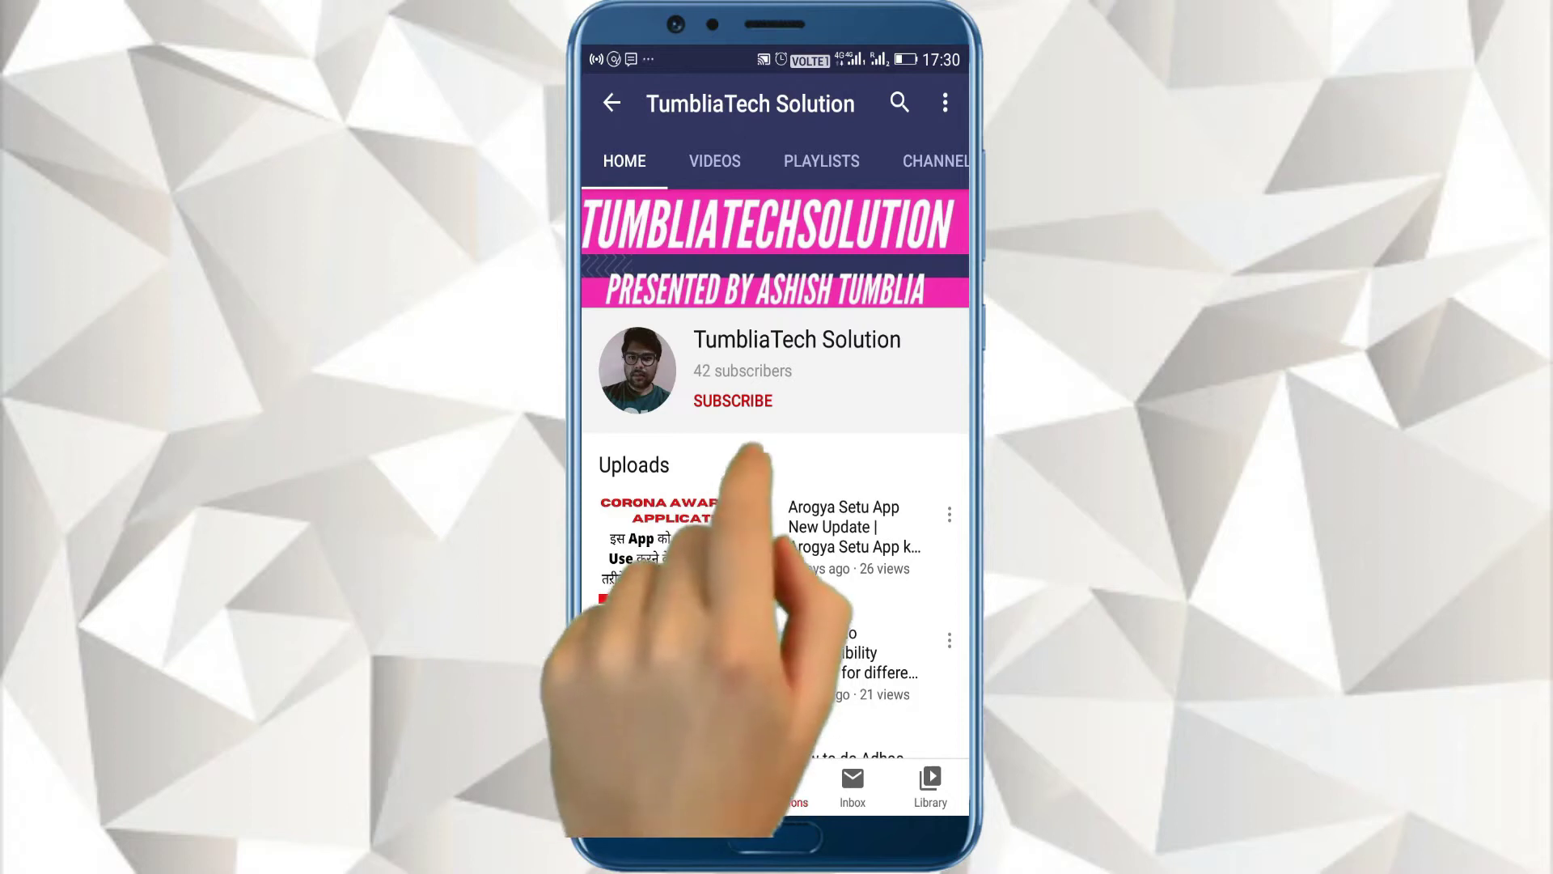
Step: Subscribe to the tech tutorial channel from its YouTube home page
click(733, 401)
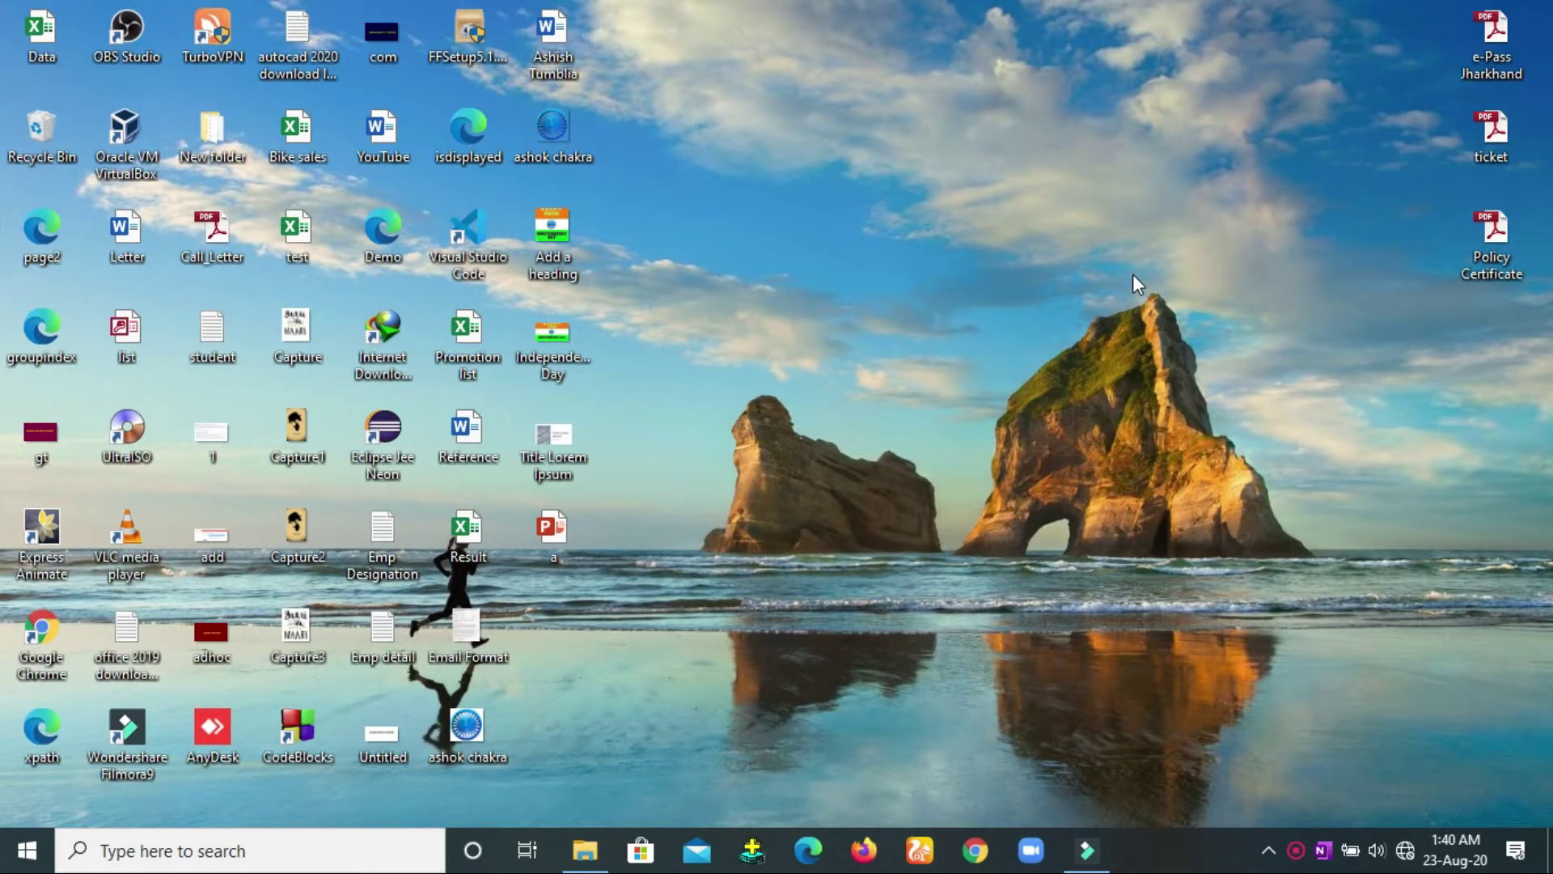
Step: Open the Title Lorem Ipsum presentation, dismiss the activation notice, and display quote slide 2
double_click(564, 451)
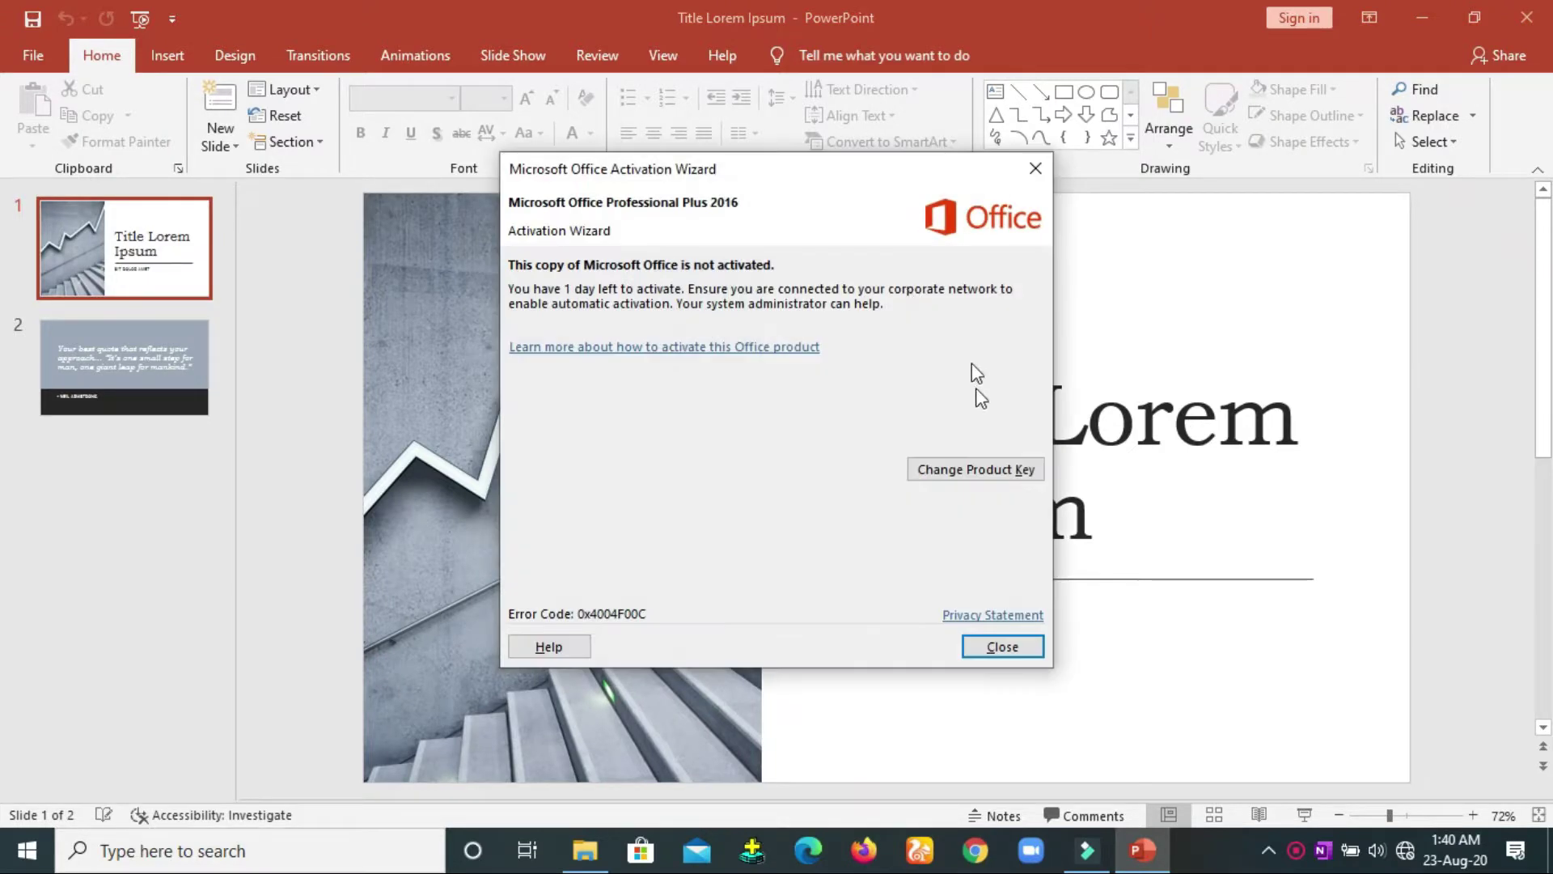
click(973, 647)
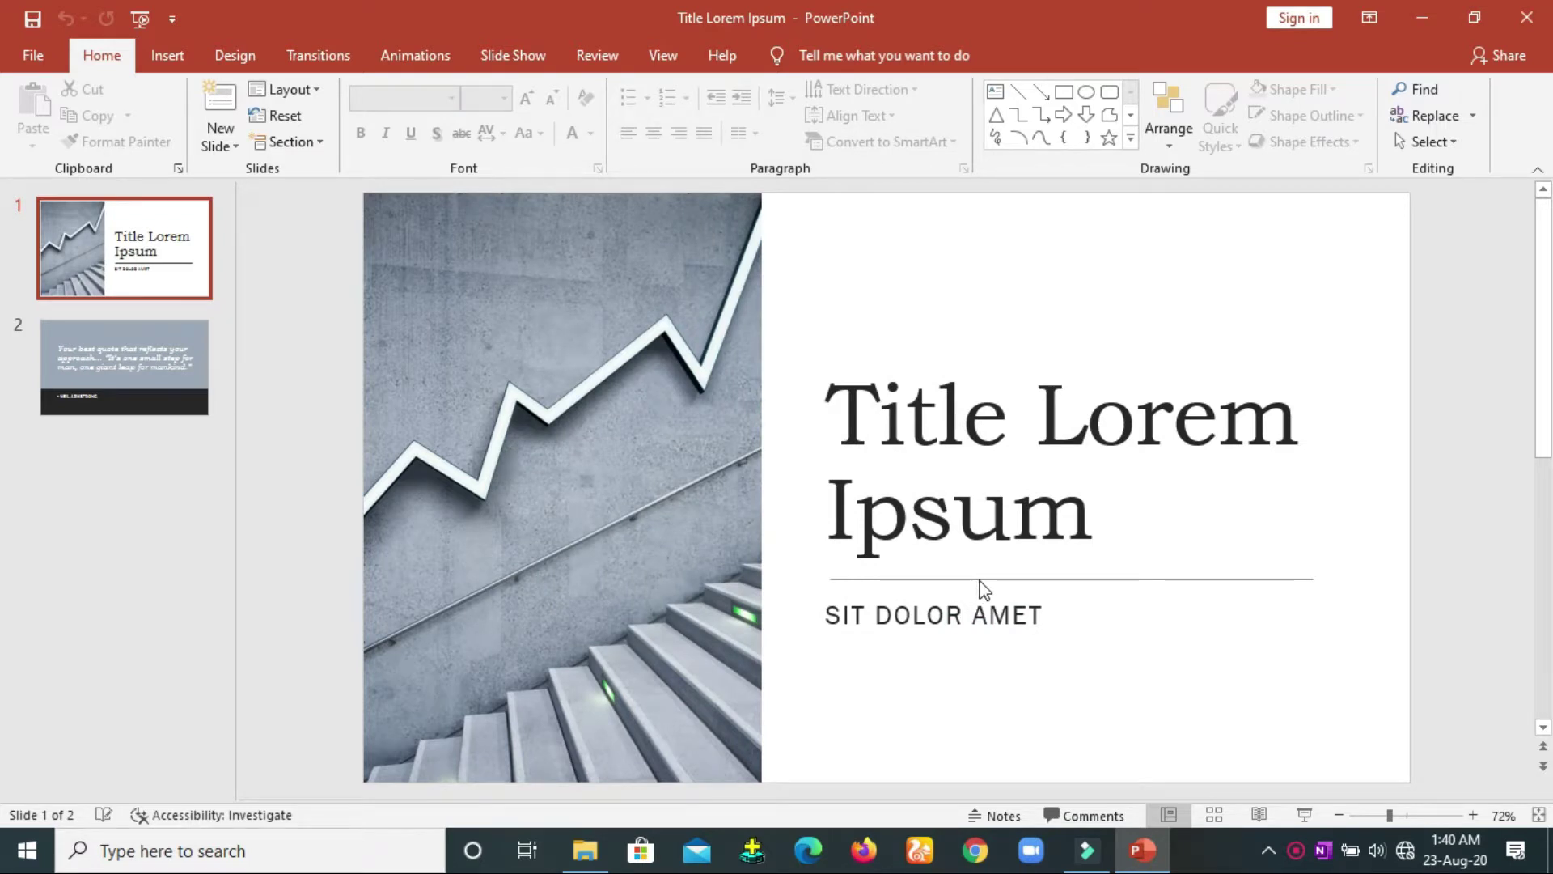
click(318, 258)
click(122, 371)
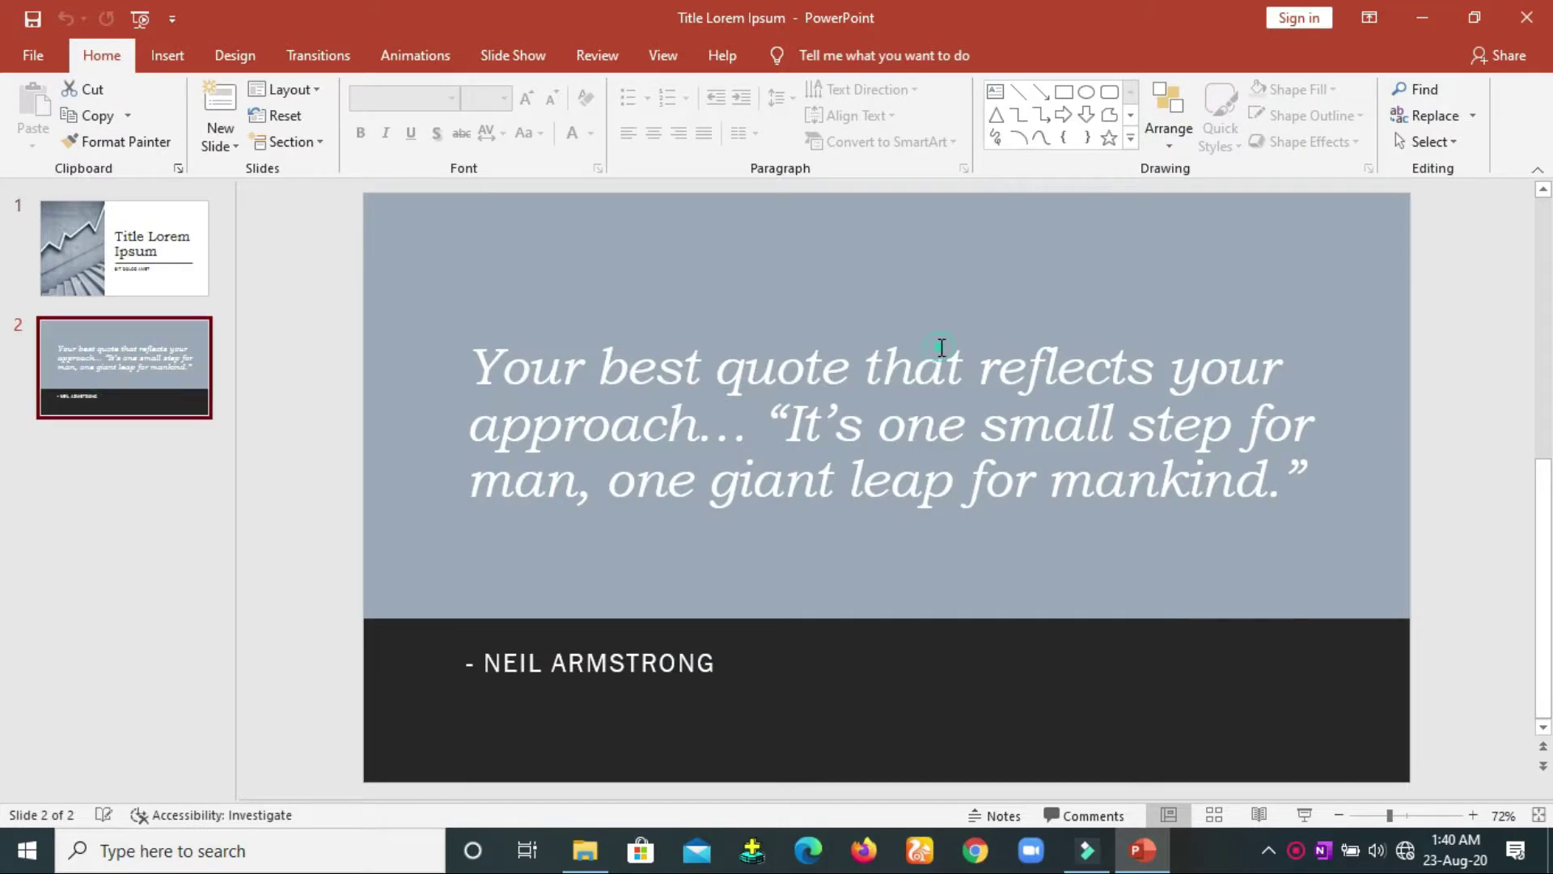
Step: Select the entire quote on slide 2 and copy it to the clipboard
click(941, 364)
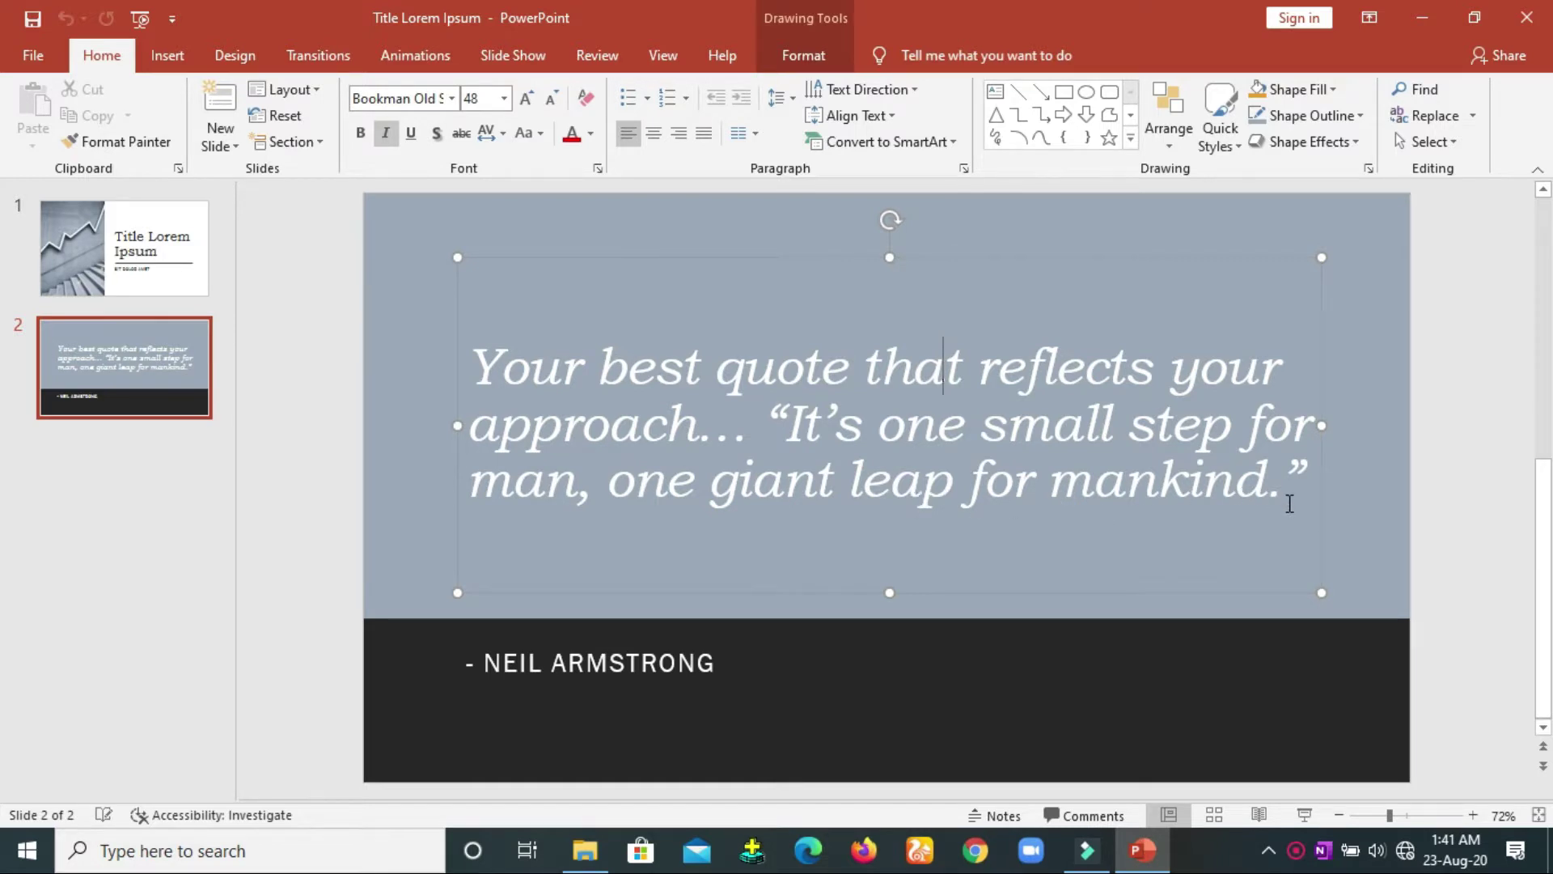
drag(1275, 502, 513, 369)
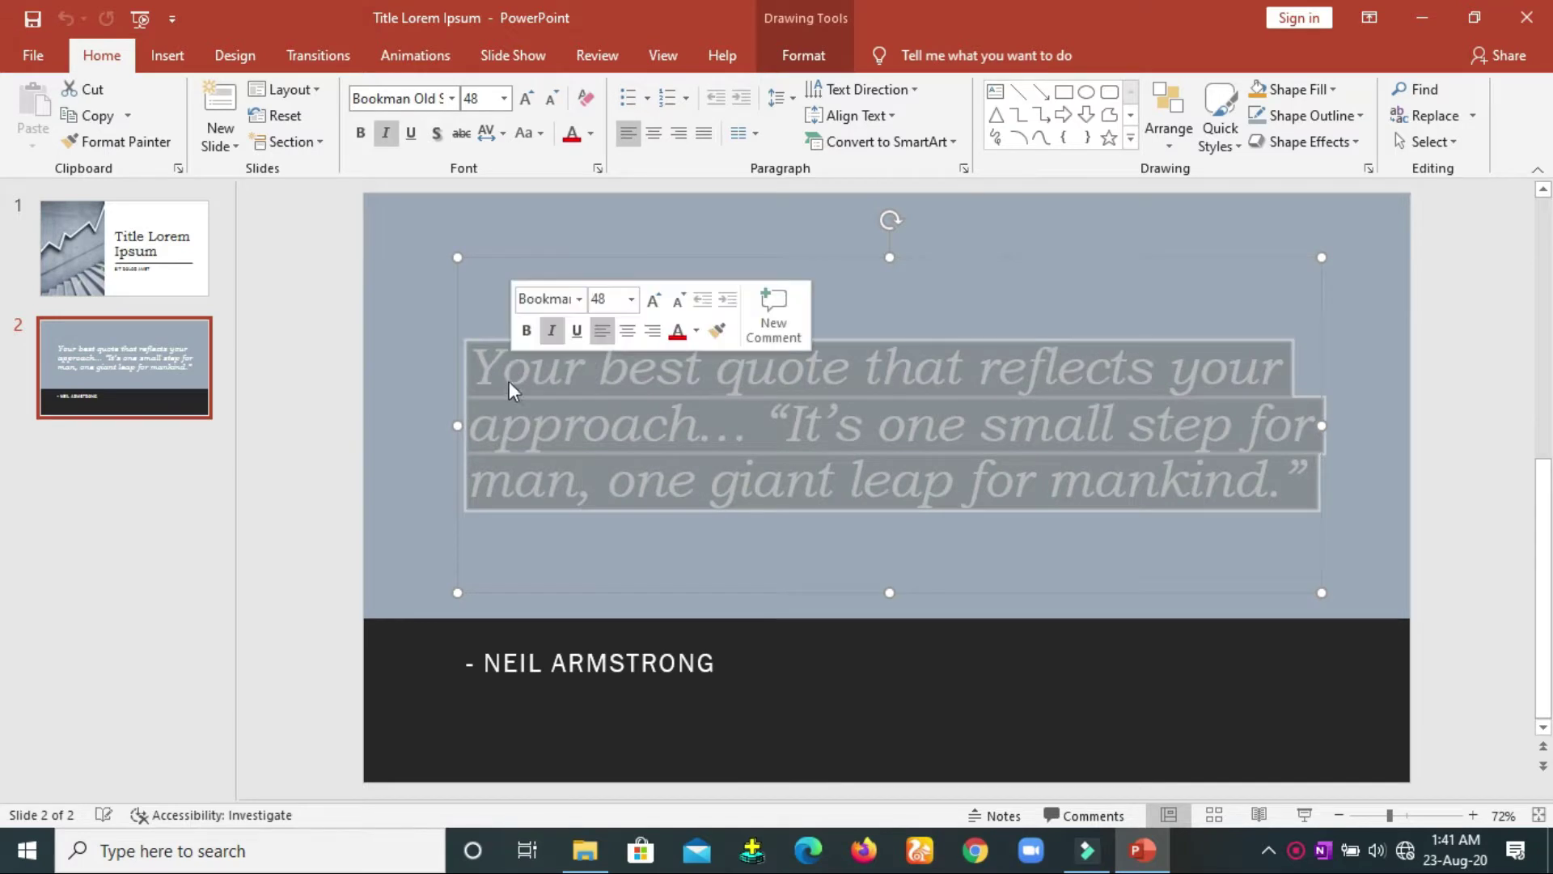
click(128, 116)
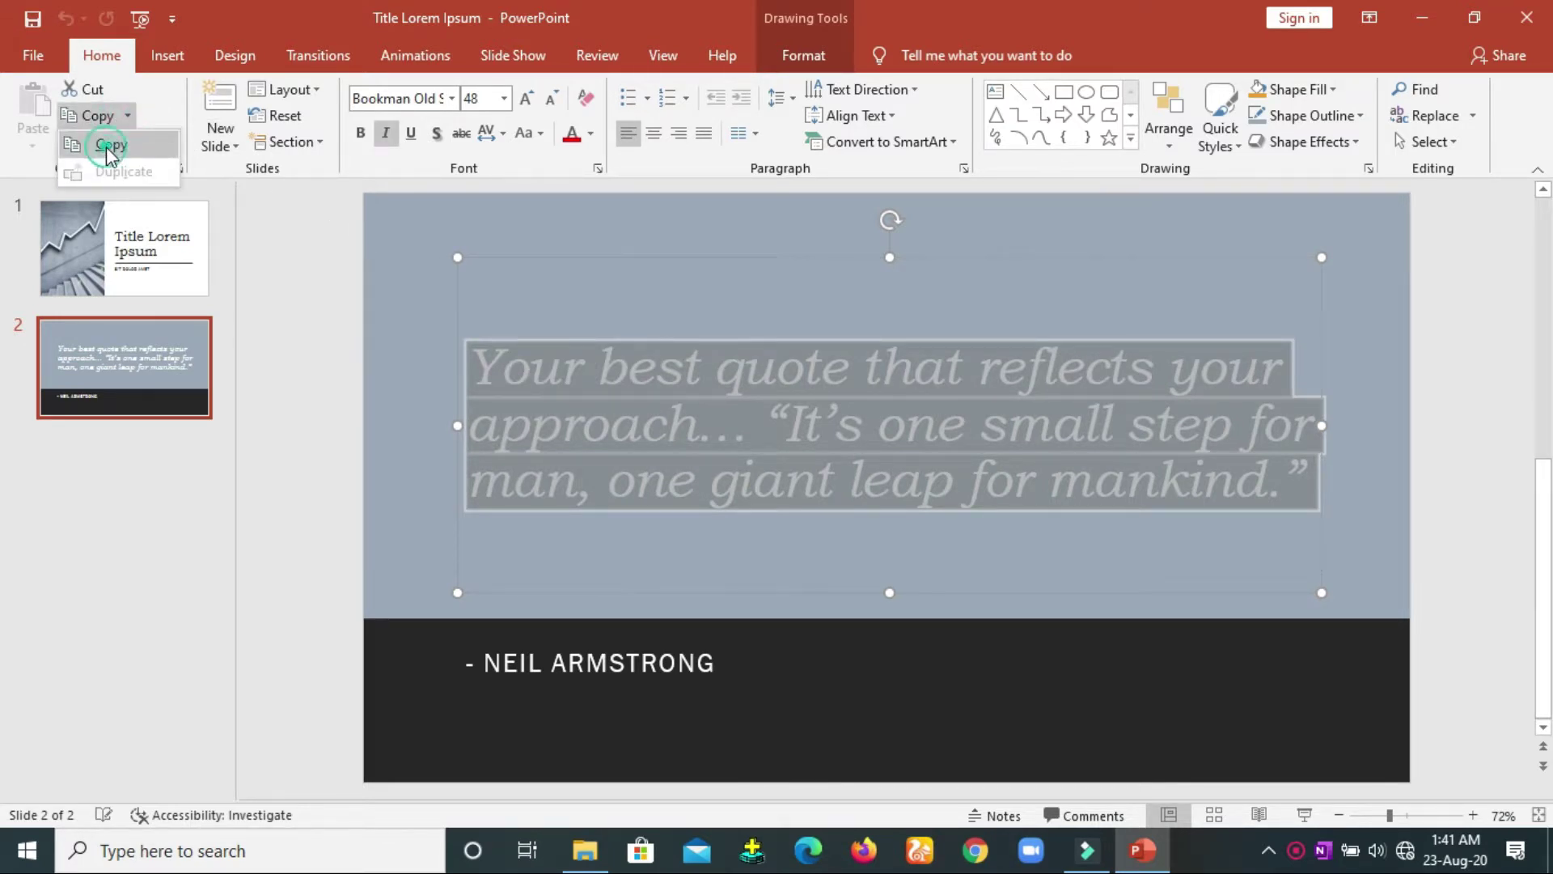
click(108, 146)
click(129, 395)
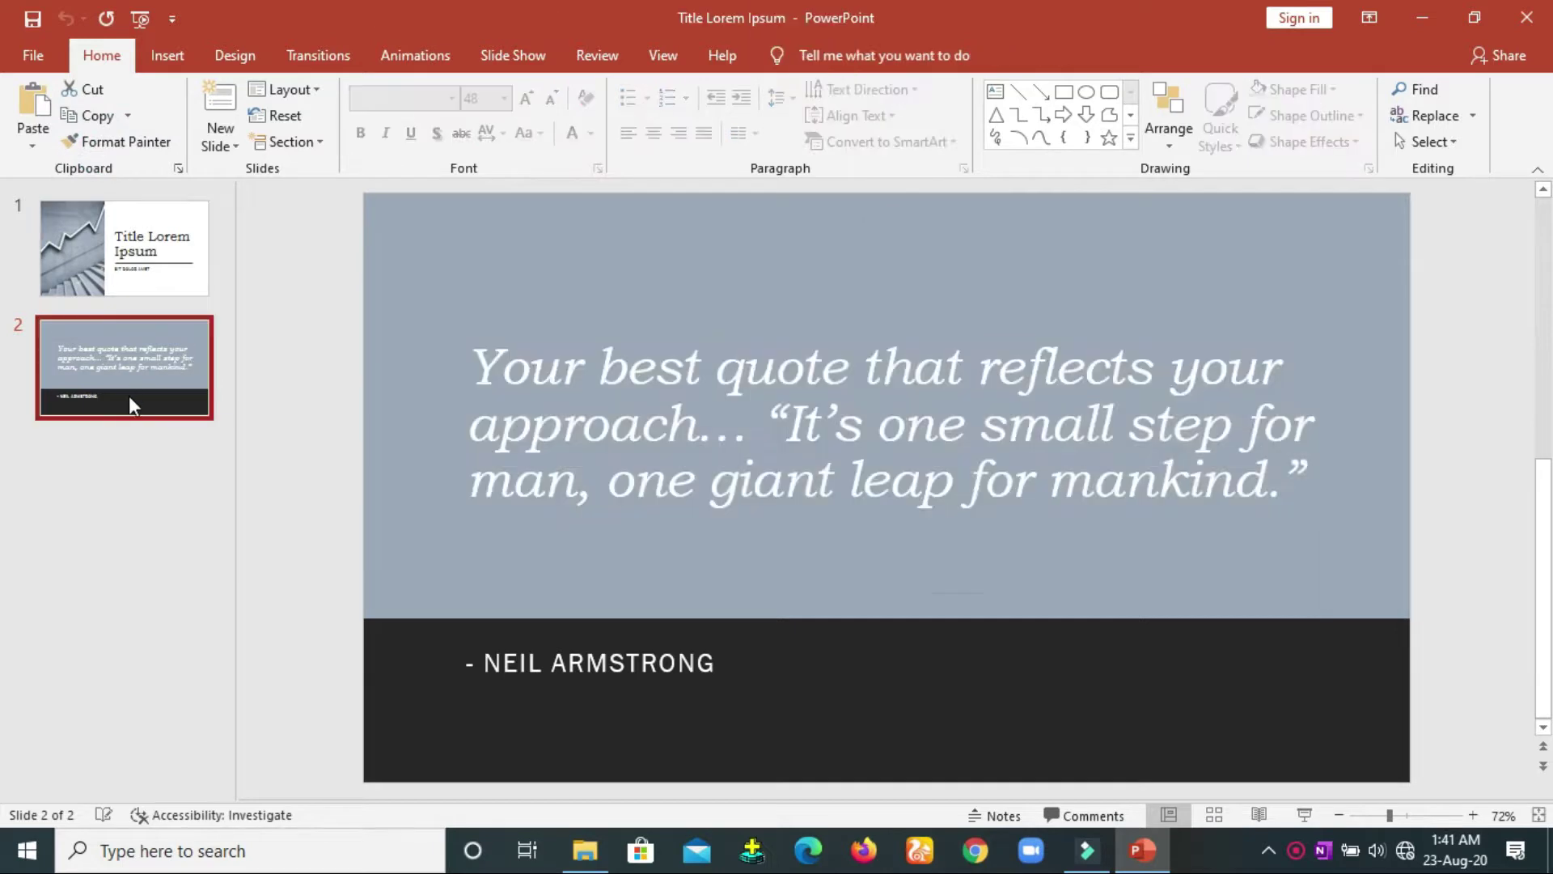
Step: Add a new slide 3 after the quote slide
right_click(130, 400)
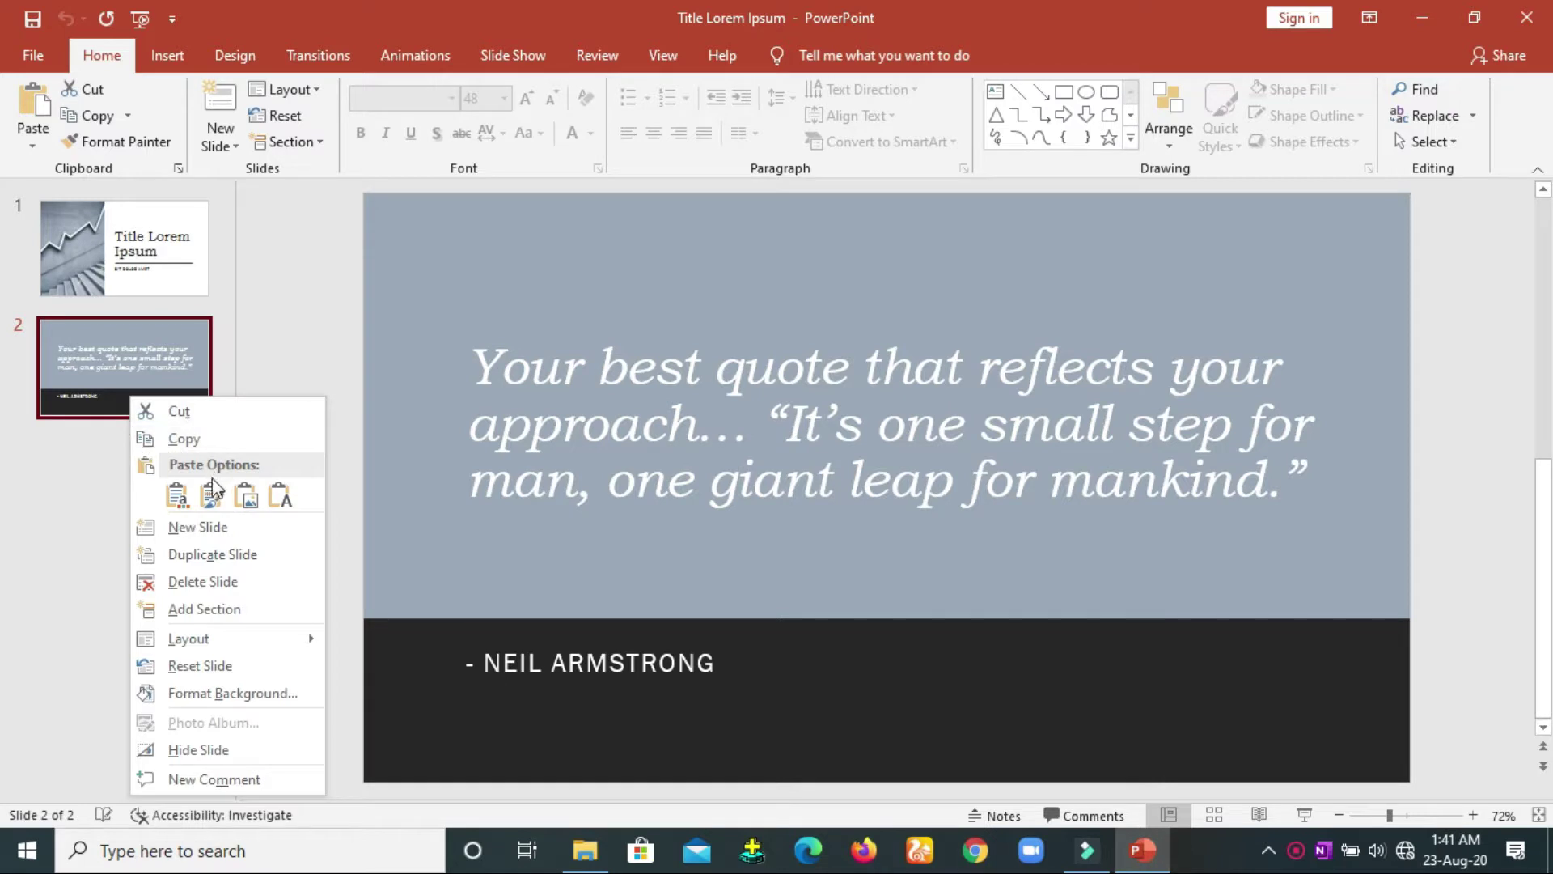
click(200, 529)
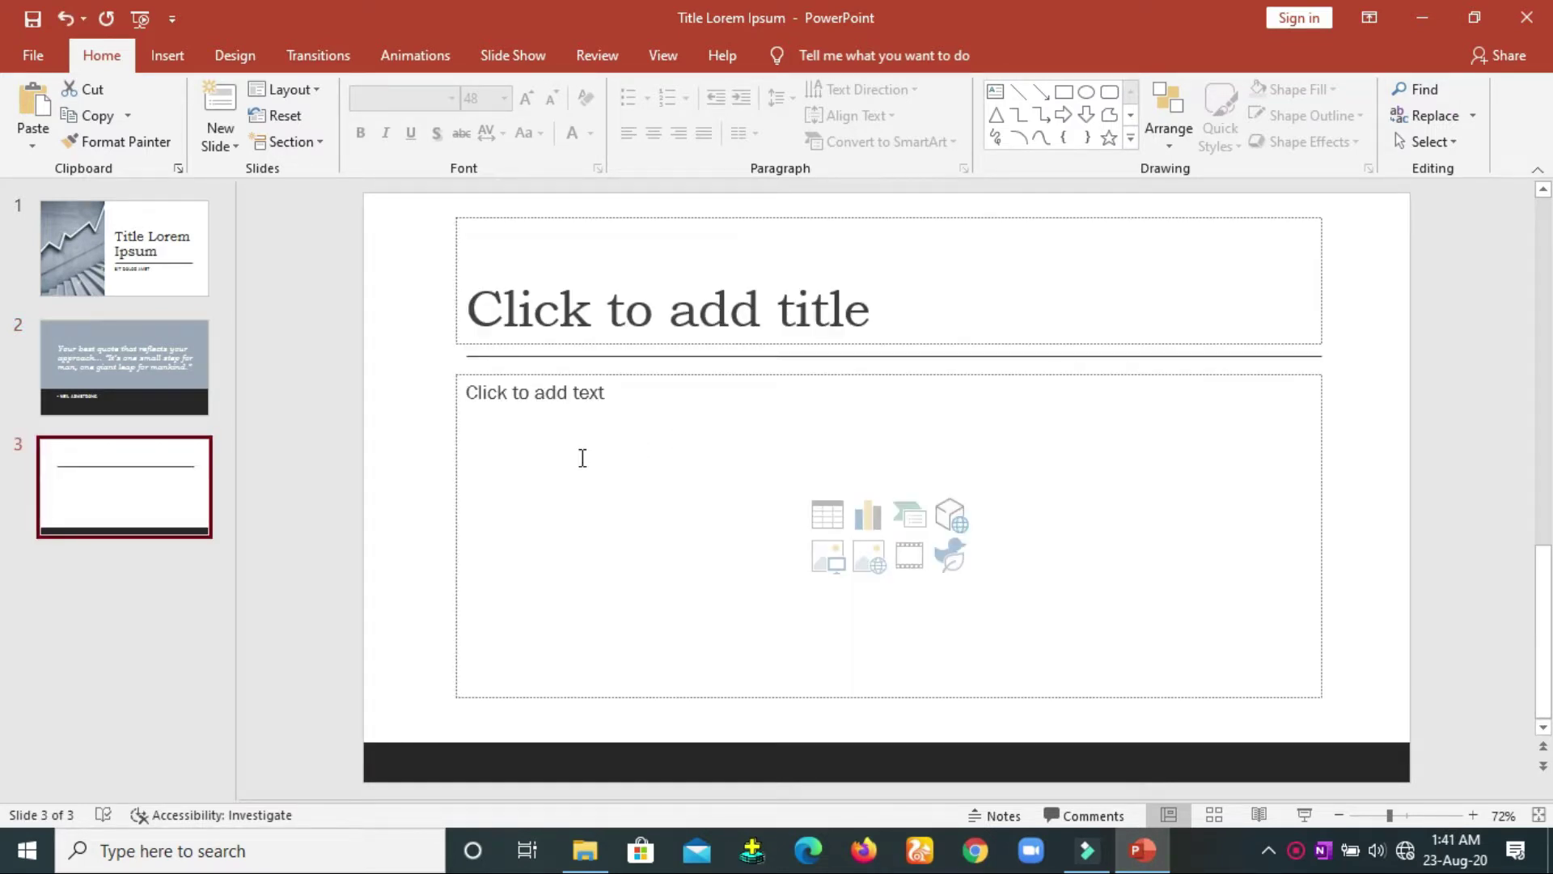
click(582, 458)
right_click(522, 433)
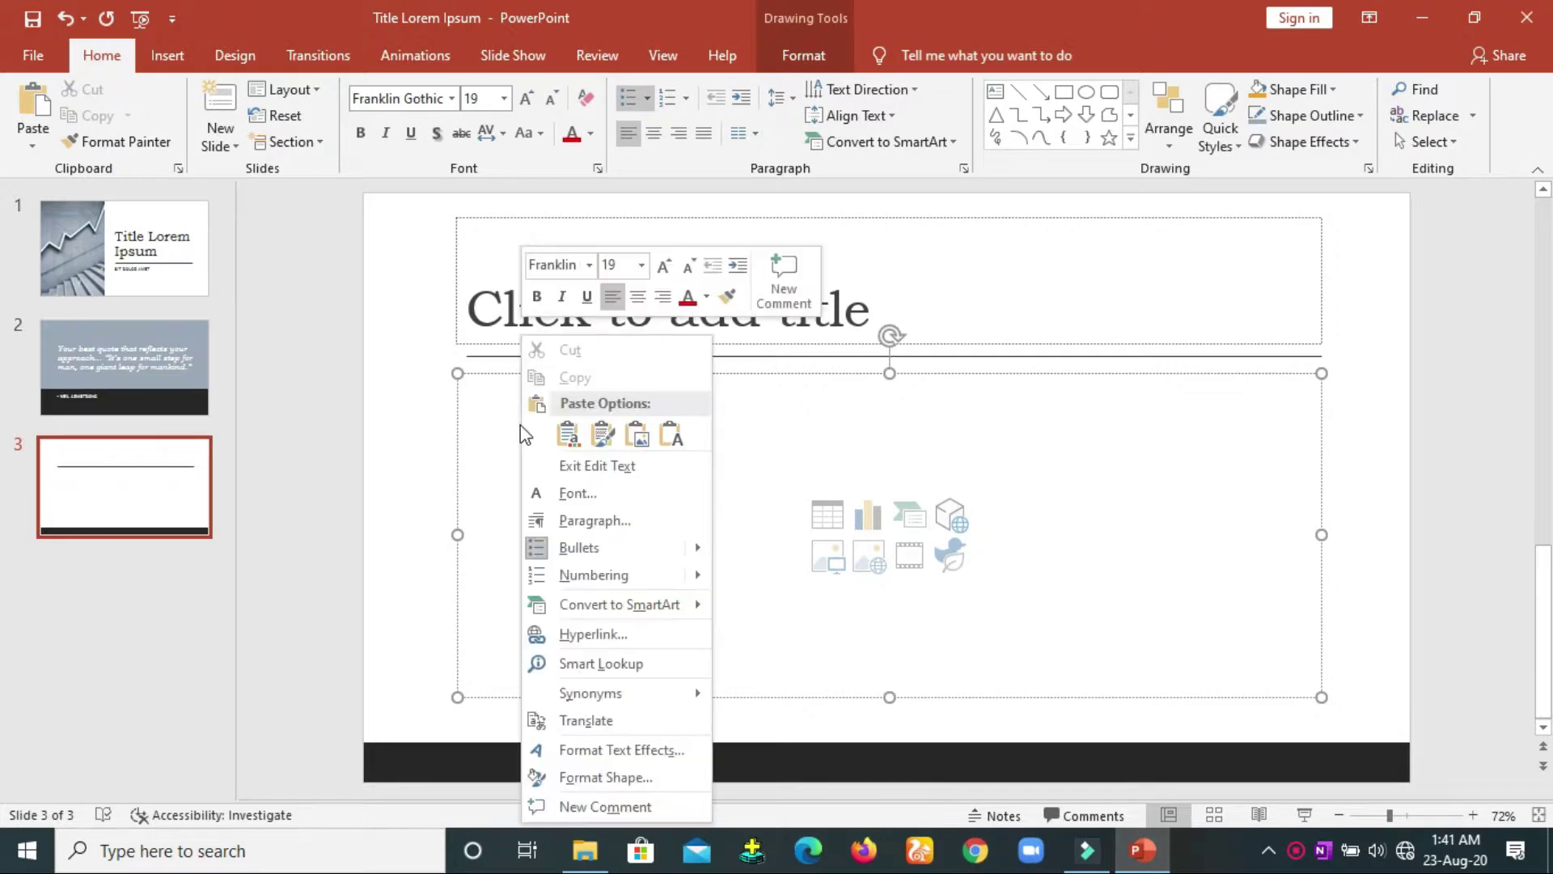
click(819, 515)
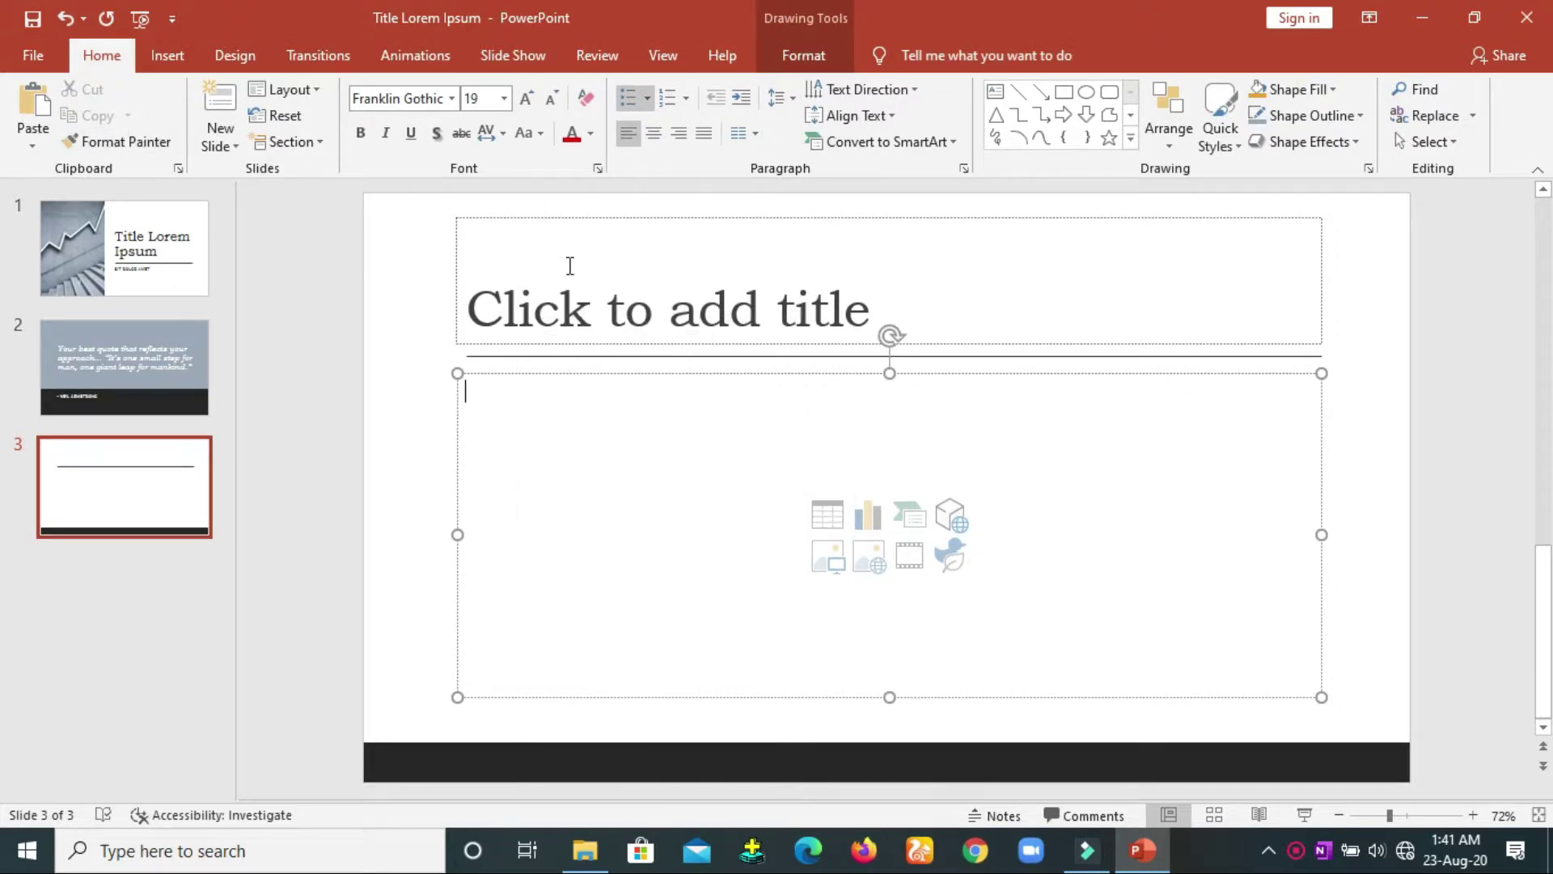
Step: Paste the quote into slide 3's body with Use Destination Theme, leaving it invisible
click(571, 267)
click(549, 444)
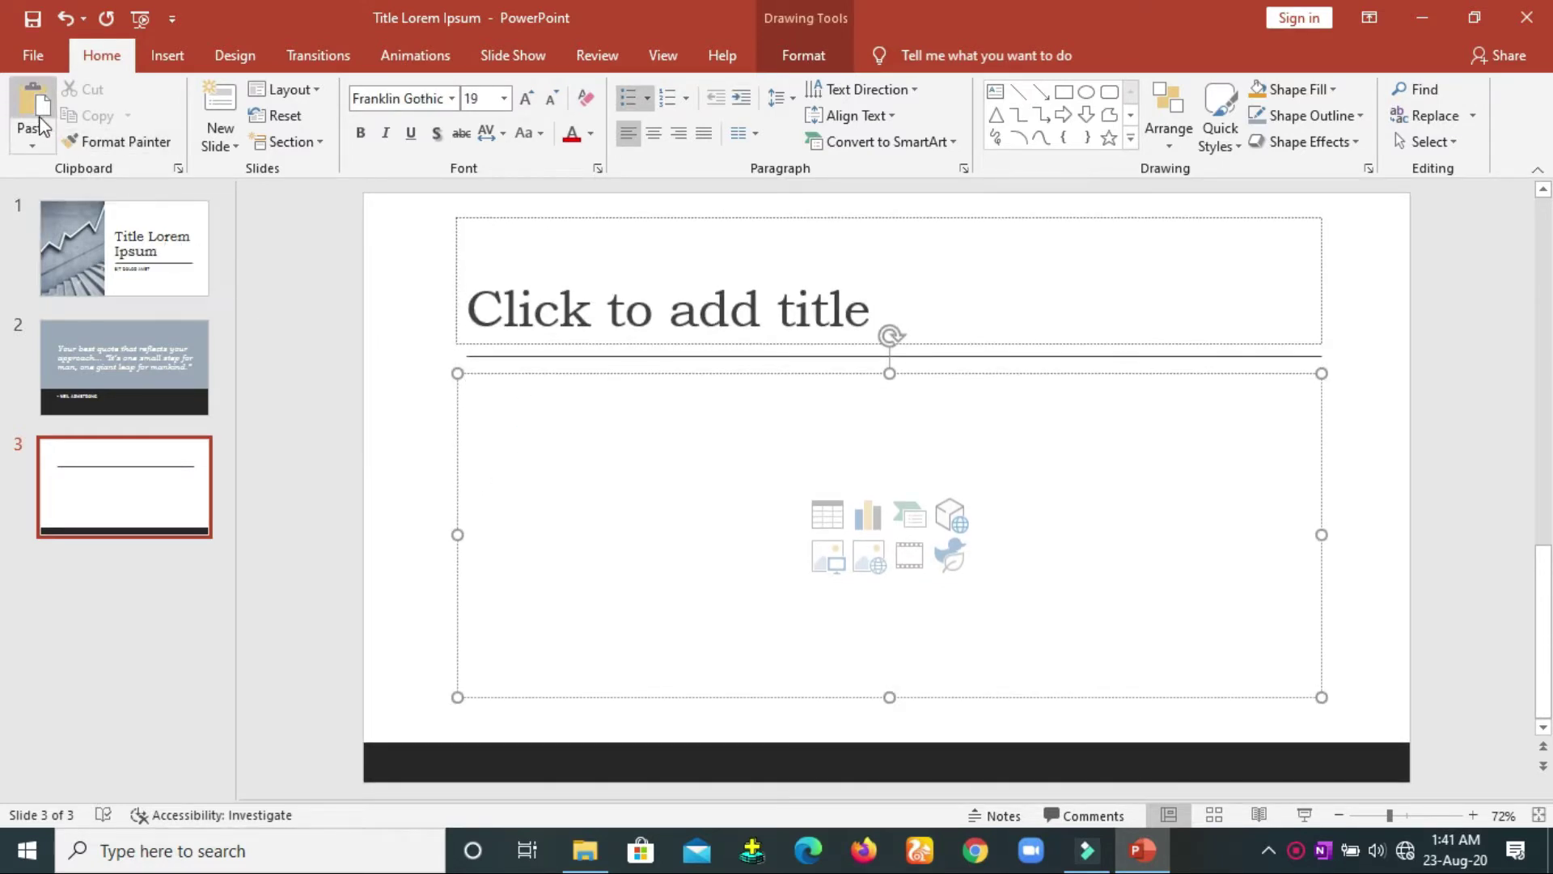
click(34, 138)
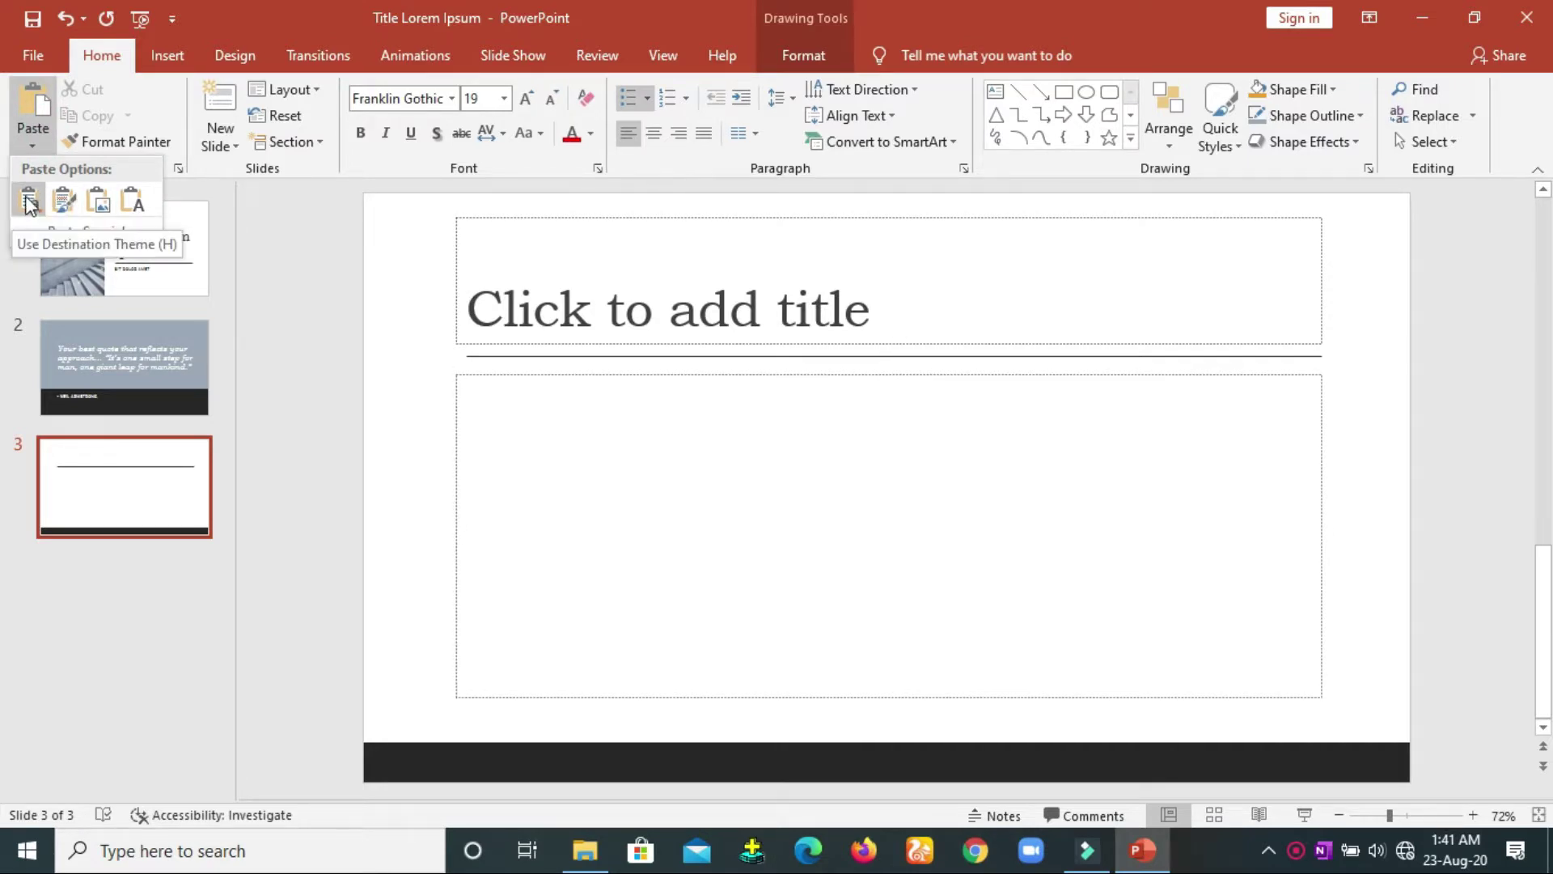
click(29, 200)
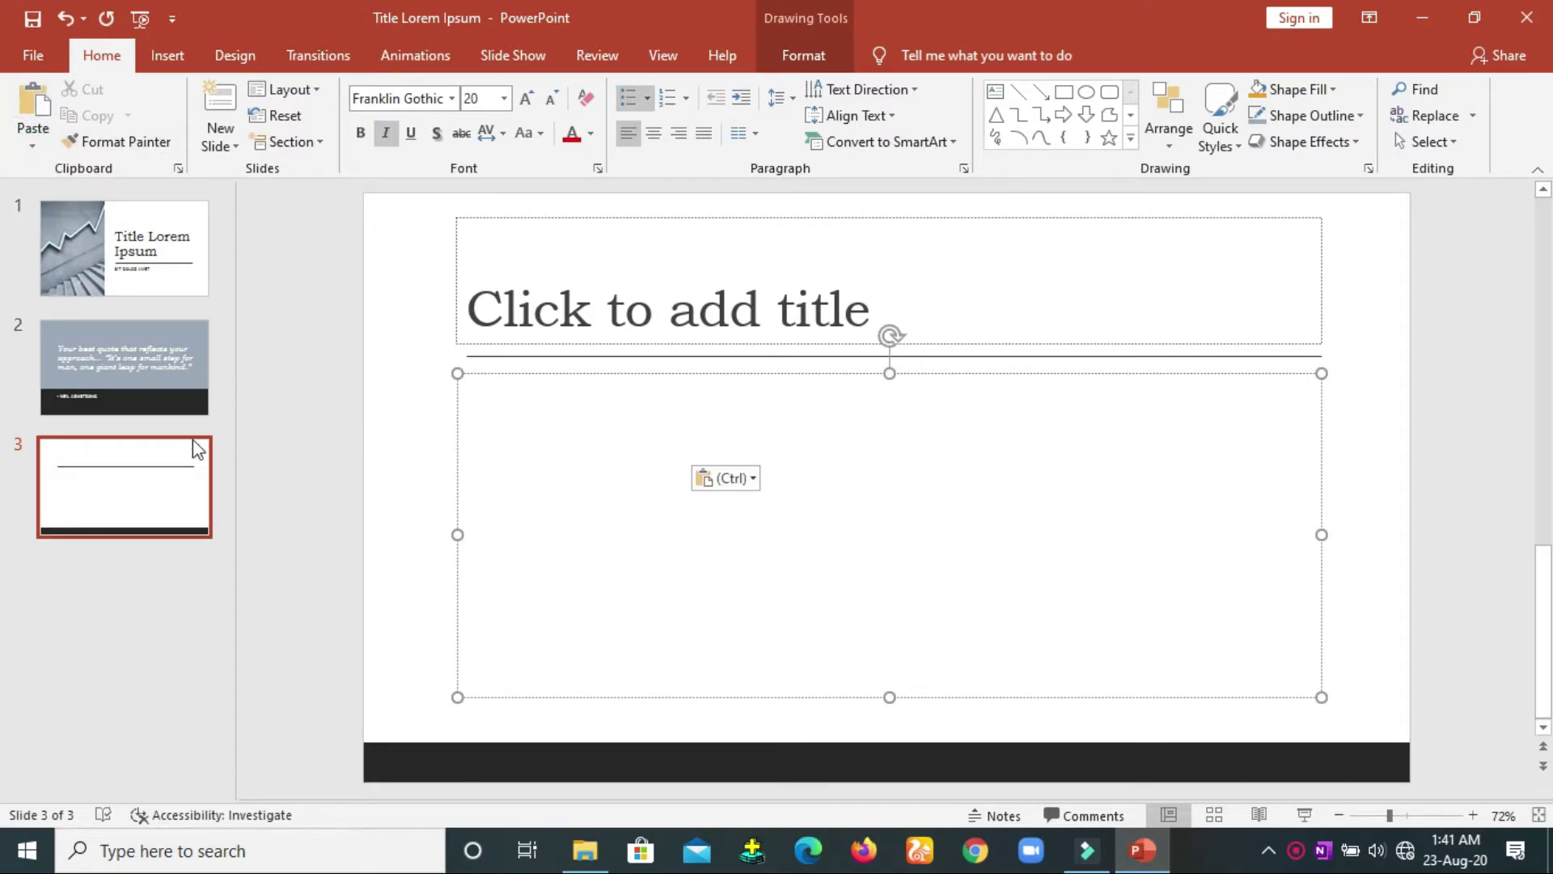
mouse_move(792, 445)
mouse_down()
mouse_move(437, 451)
mouse_move(420, 434)
mouse_up()
click(705, 518)
Step: Paste a second copy of the quote on a new line below slide 2's quote
click(183, 367)
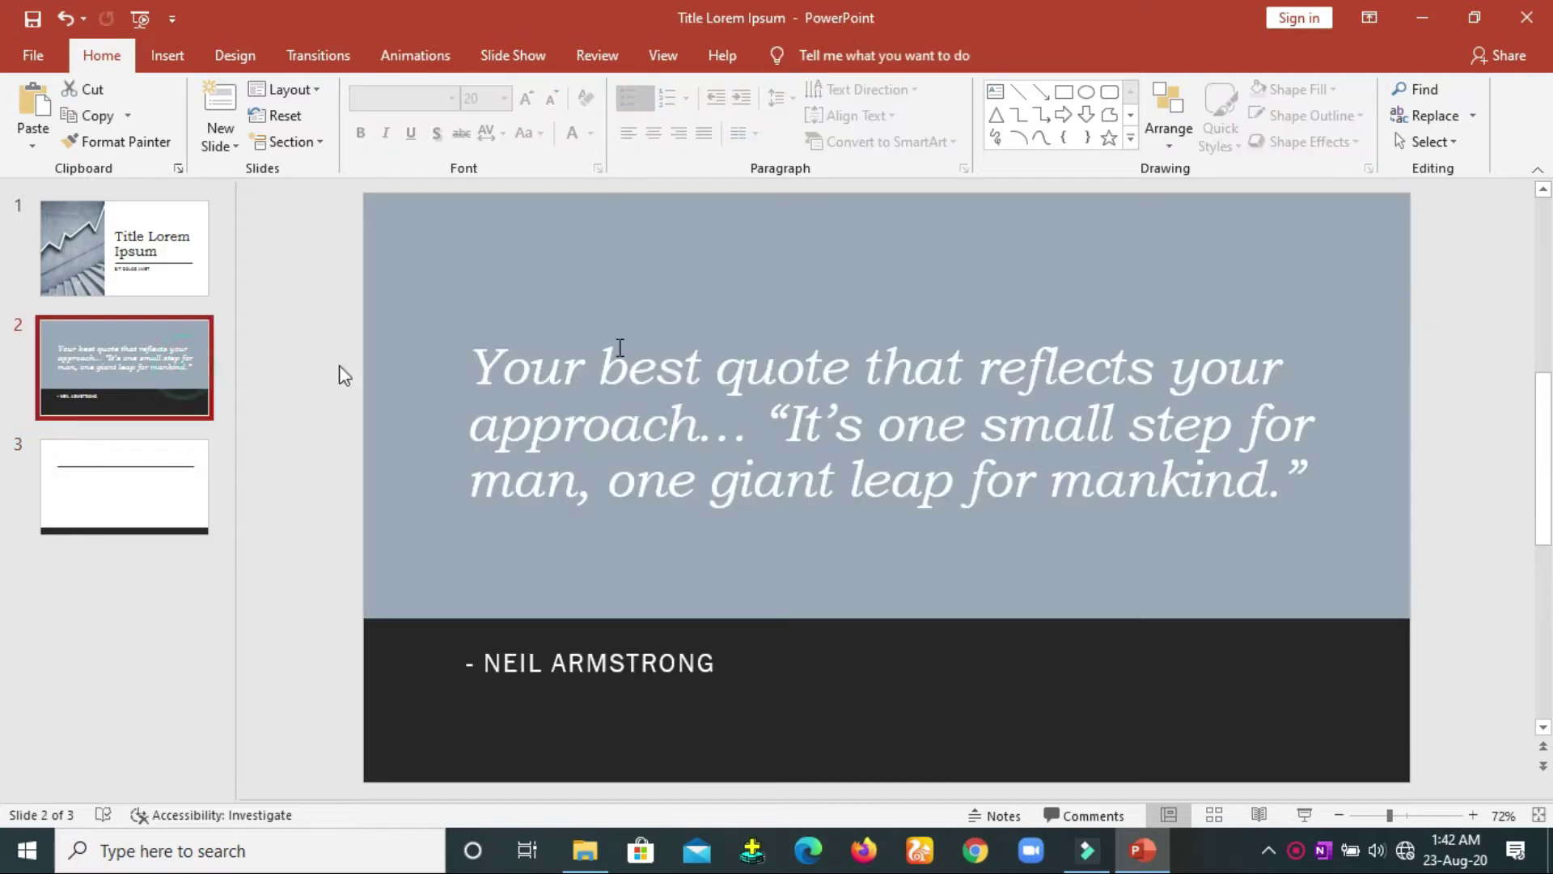
click(584, 366)
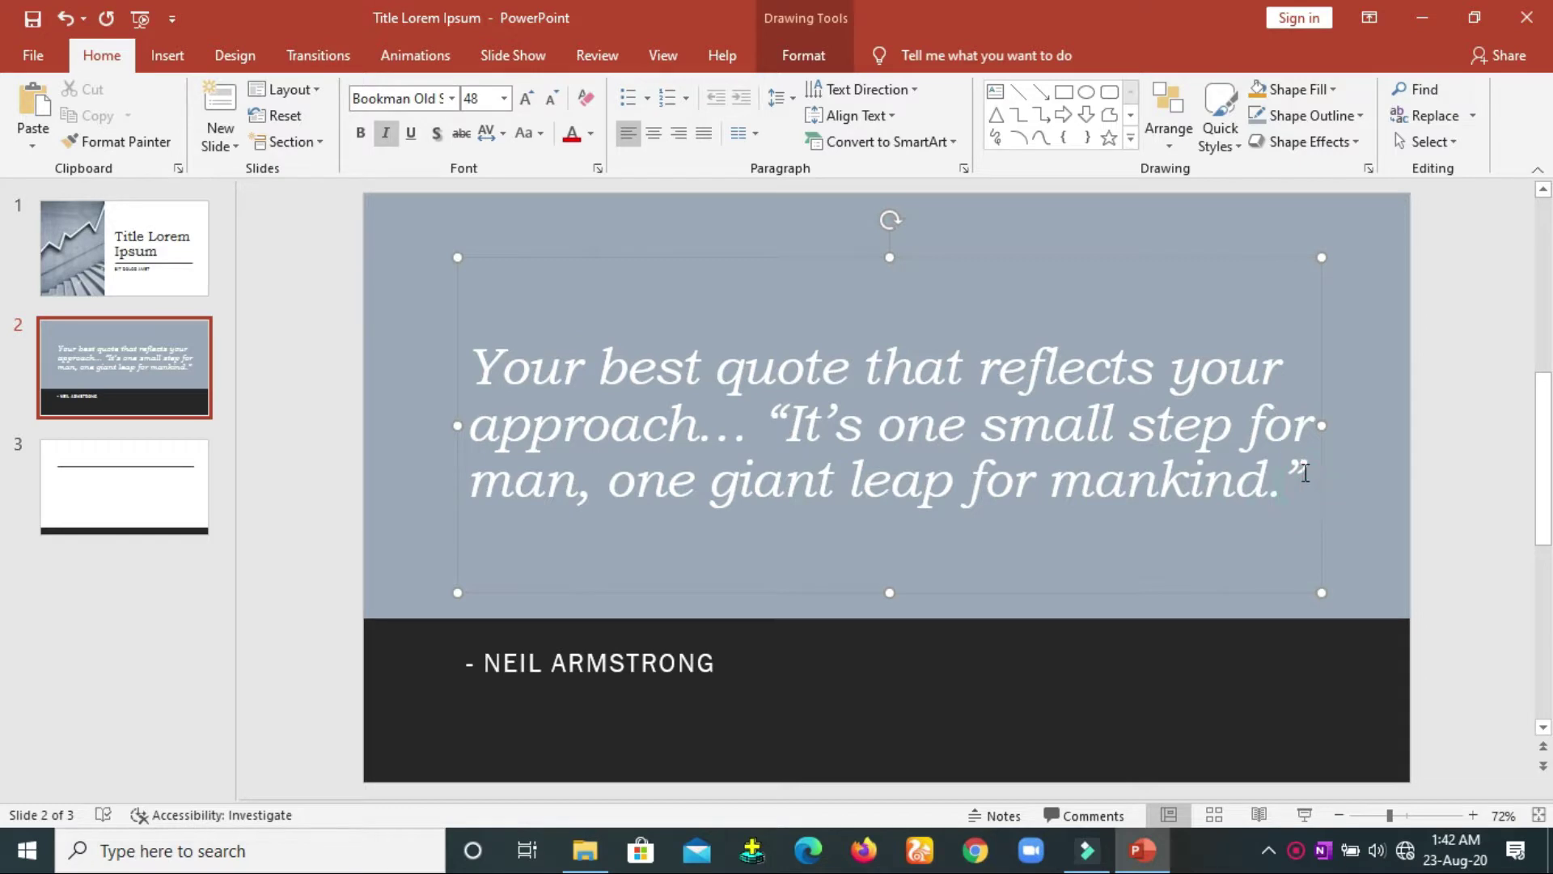
key(Return)
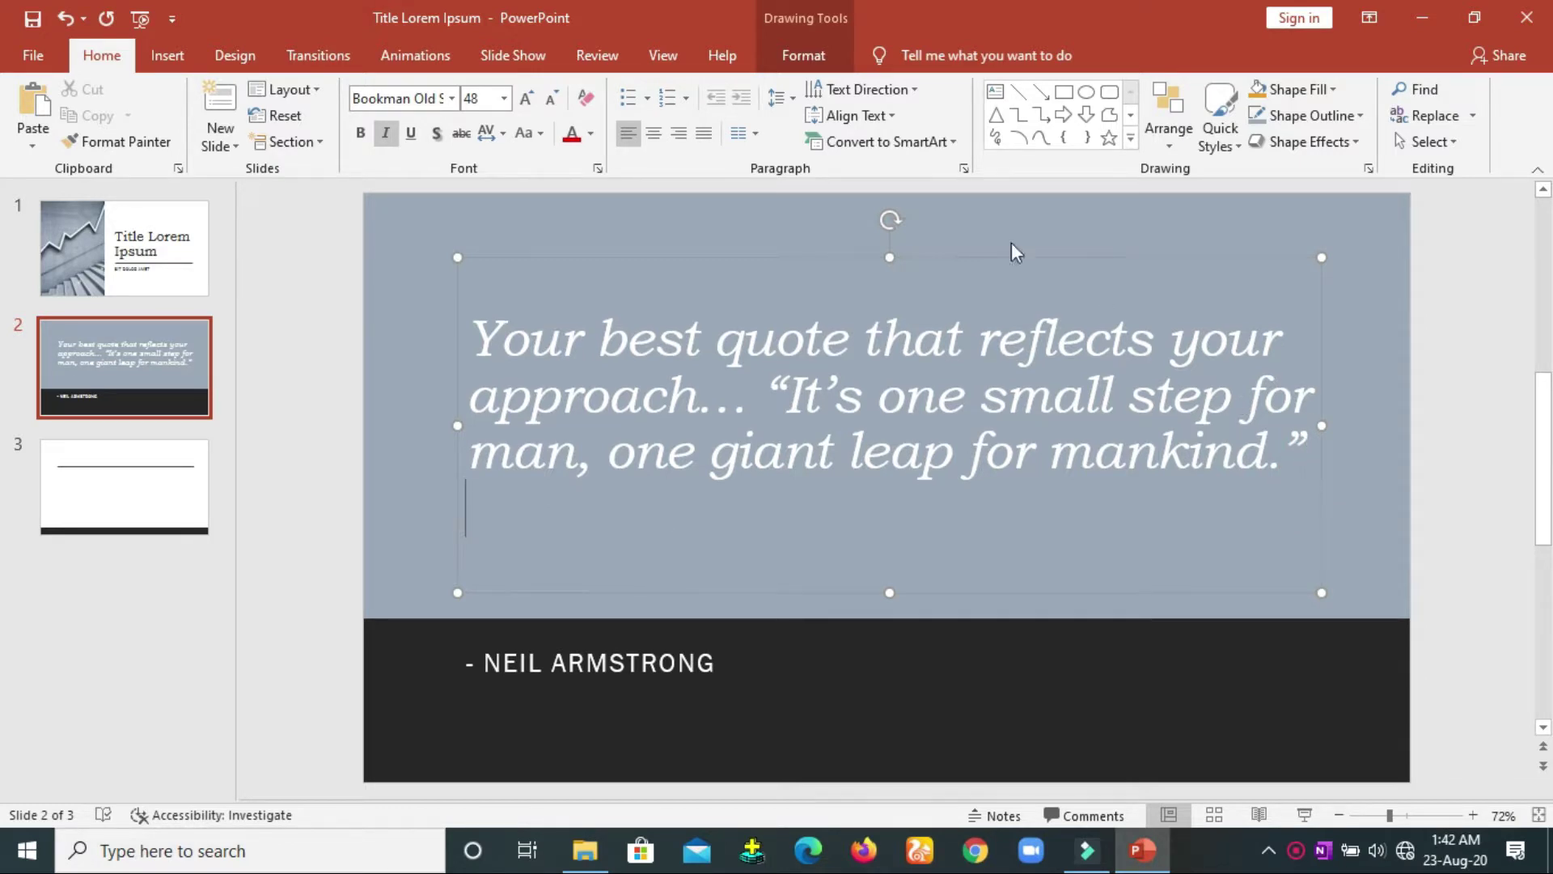
click(44, 118)
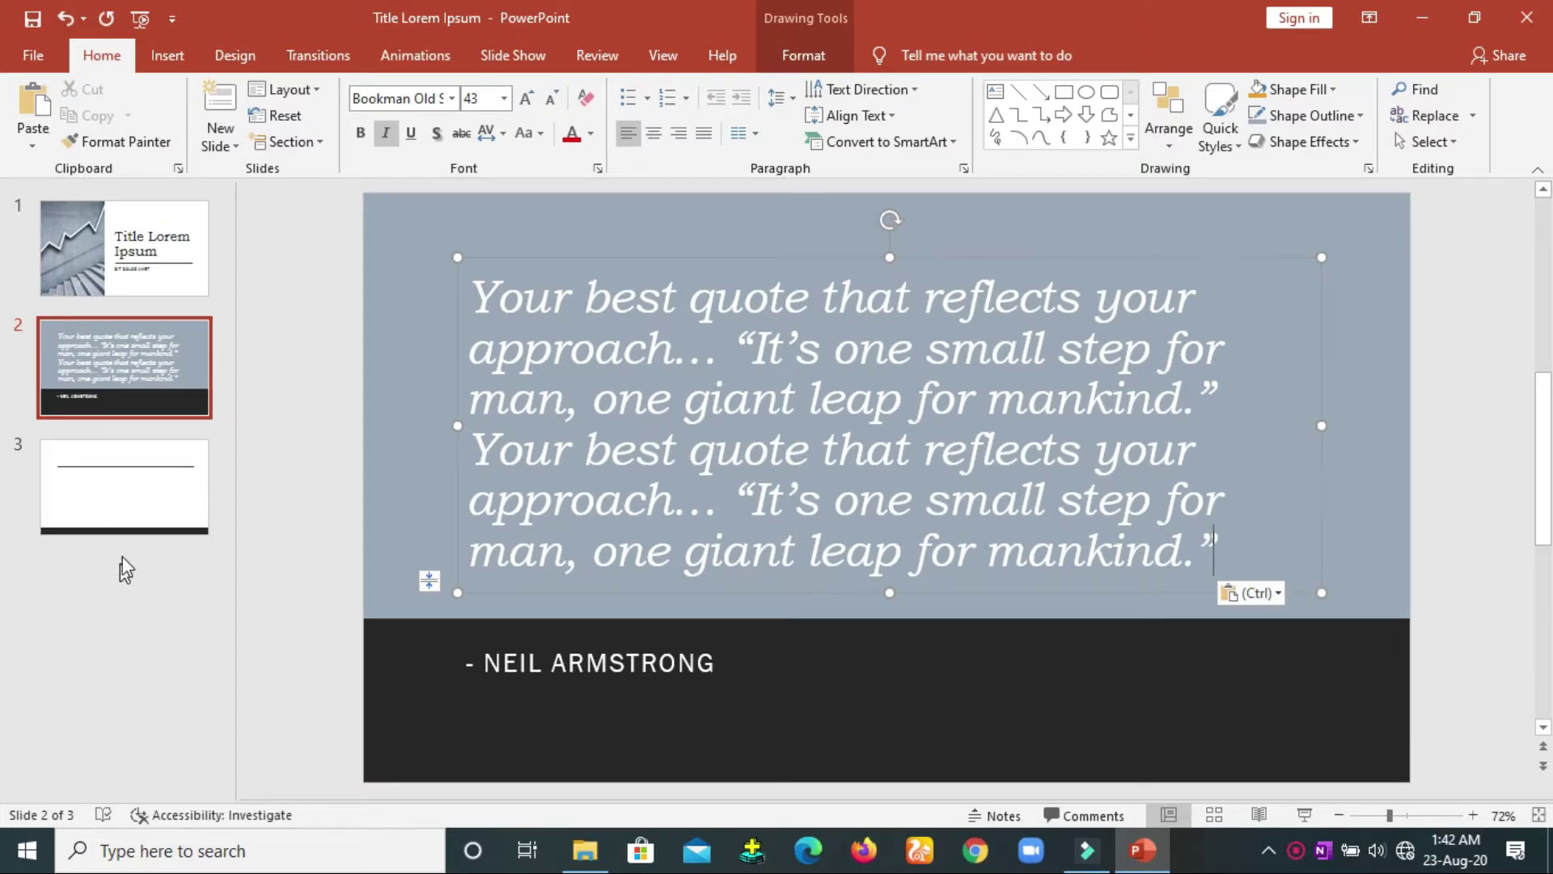
Step: Return to slide 3 and paste again into its body placeholder
click(130, 494)
click(791, 454)
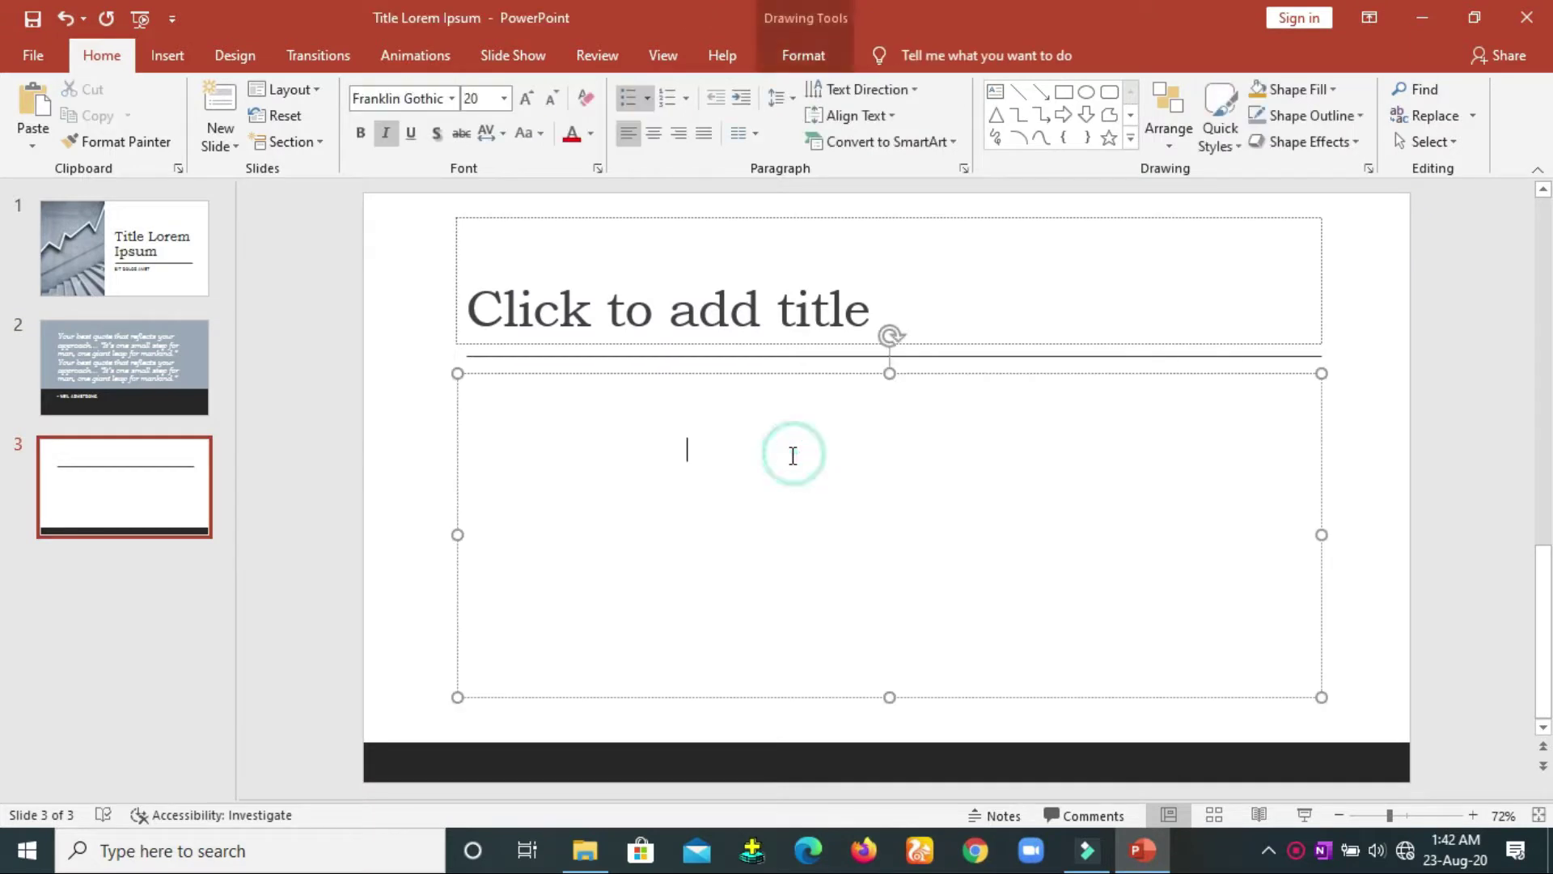
click(1130, 565)
key(ctrl+v)
Step: Recolour all of slide 3's body text grey so the doubled quote becomes readable
key(ctrl+a)
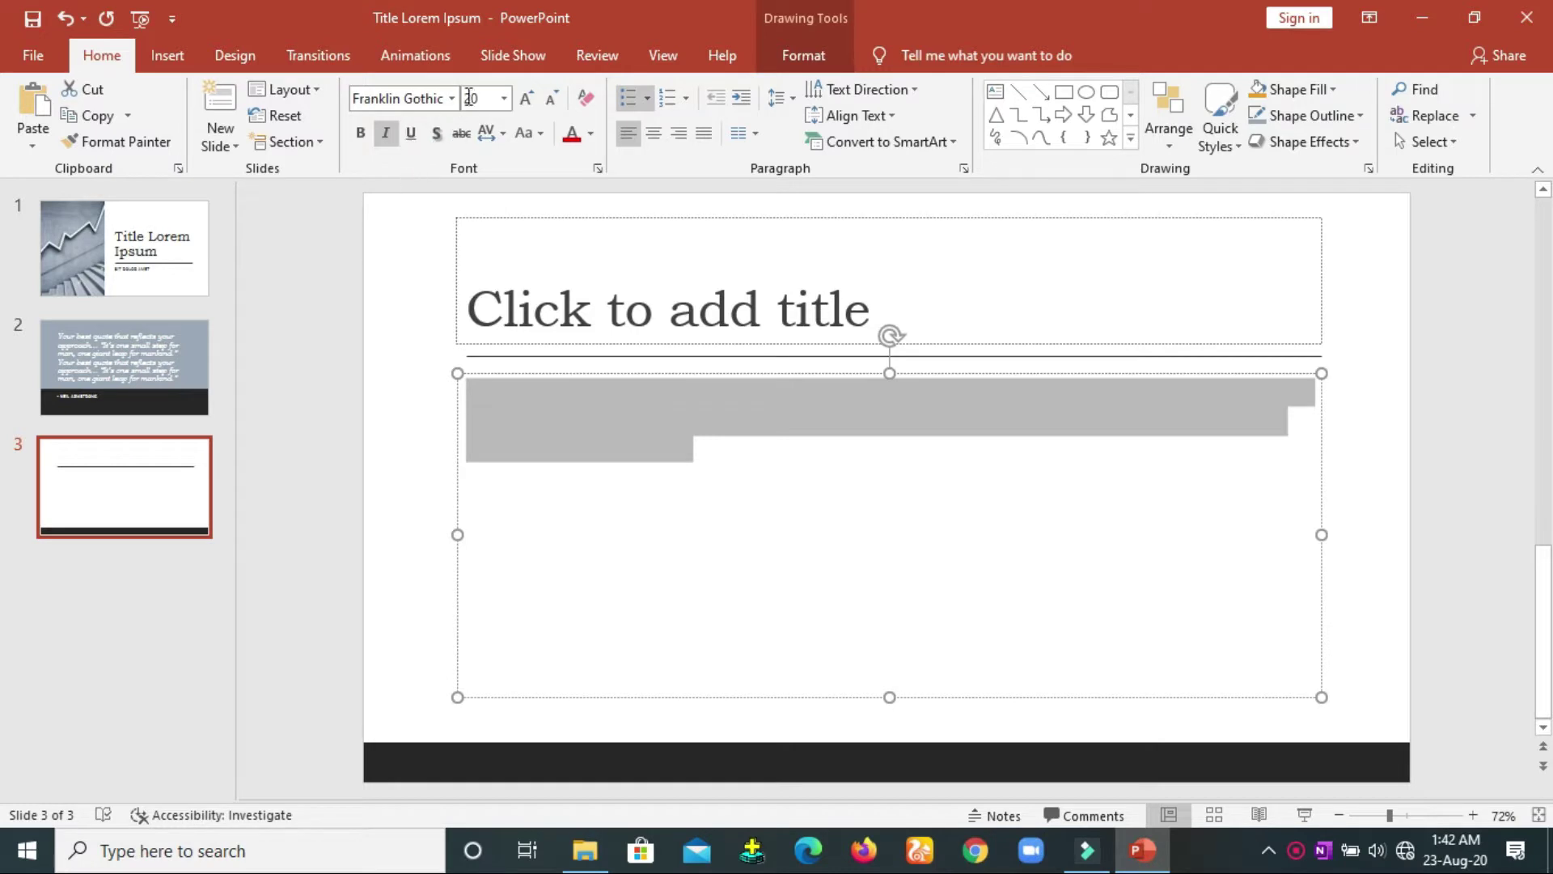
click(590, 134)
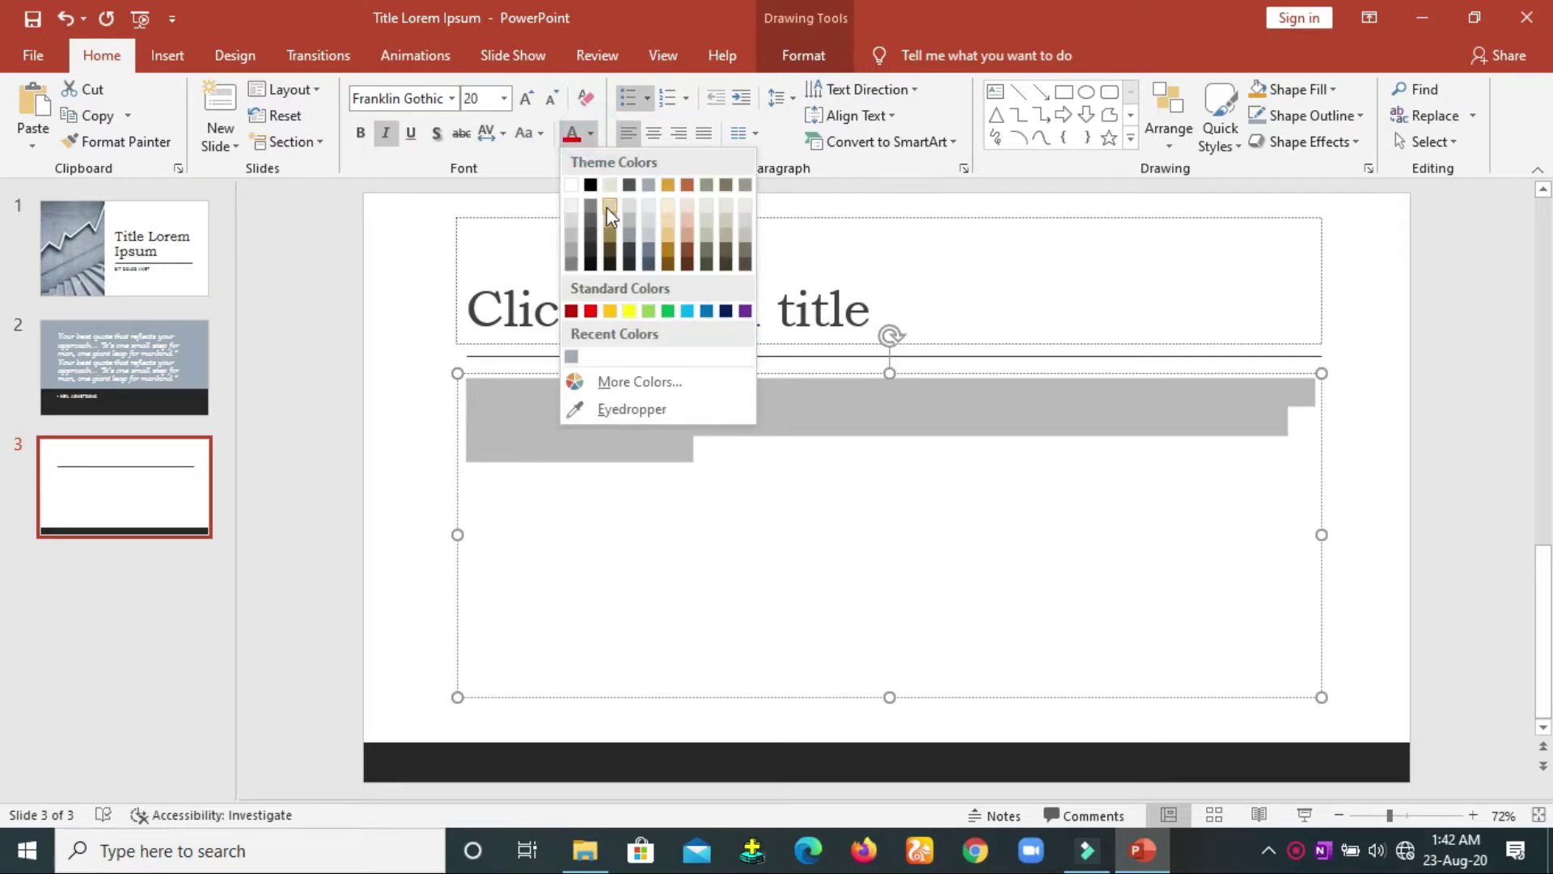
click(706, 253)
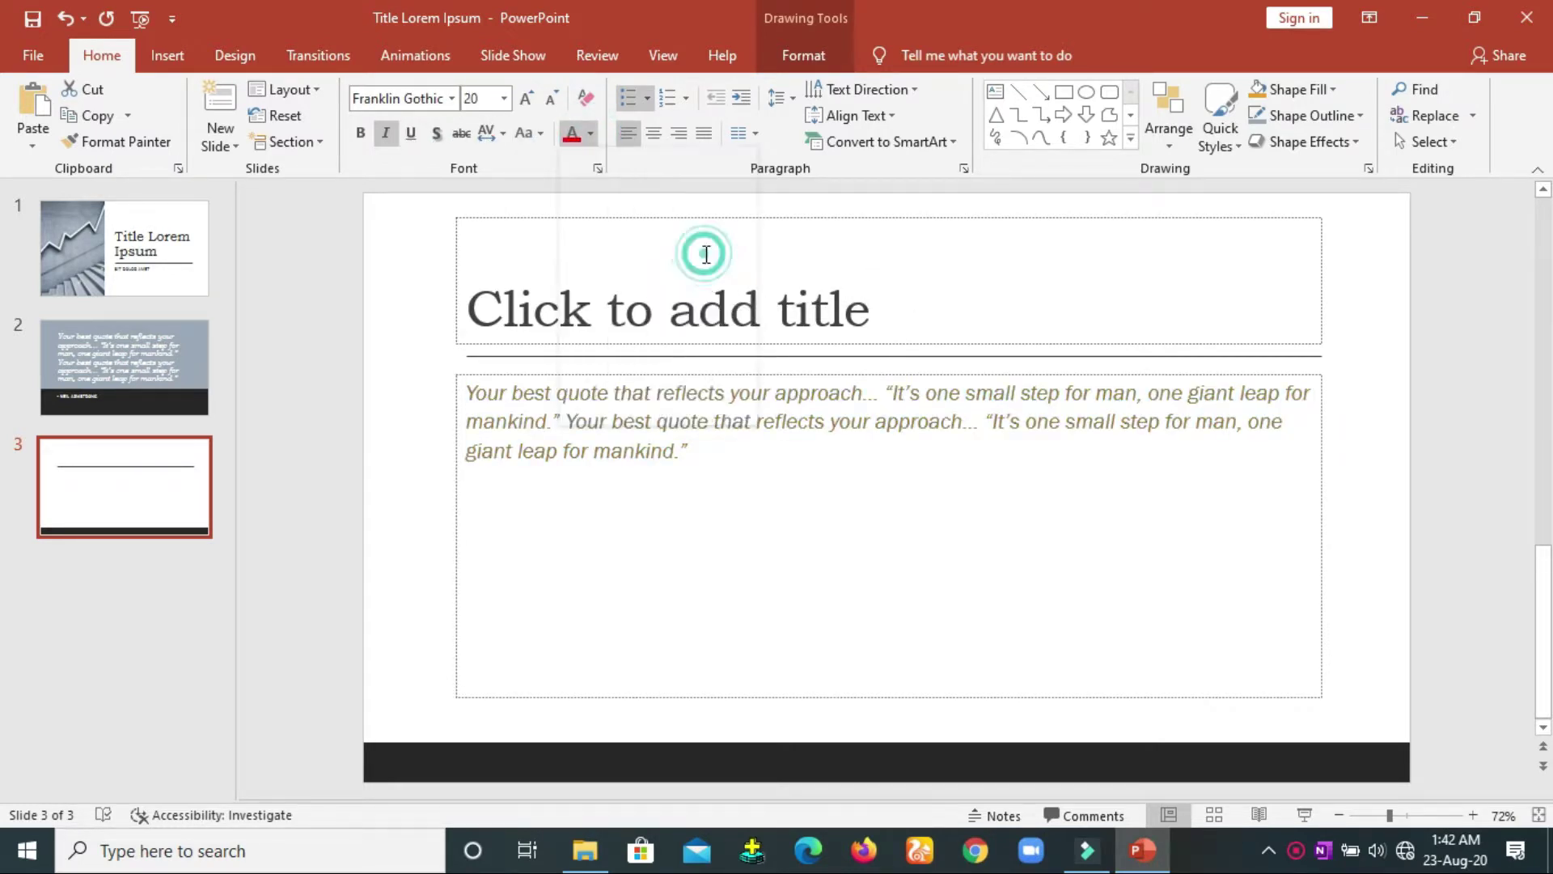
click(754, 548)
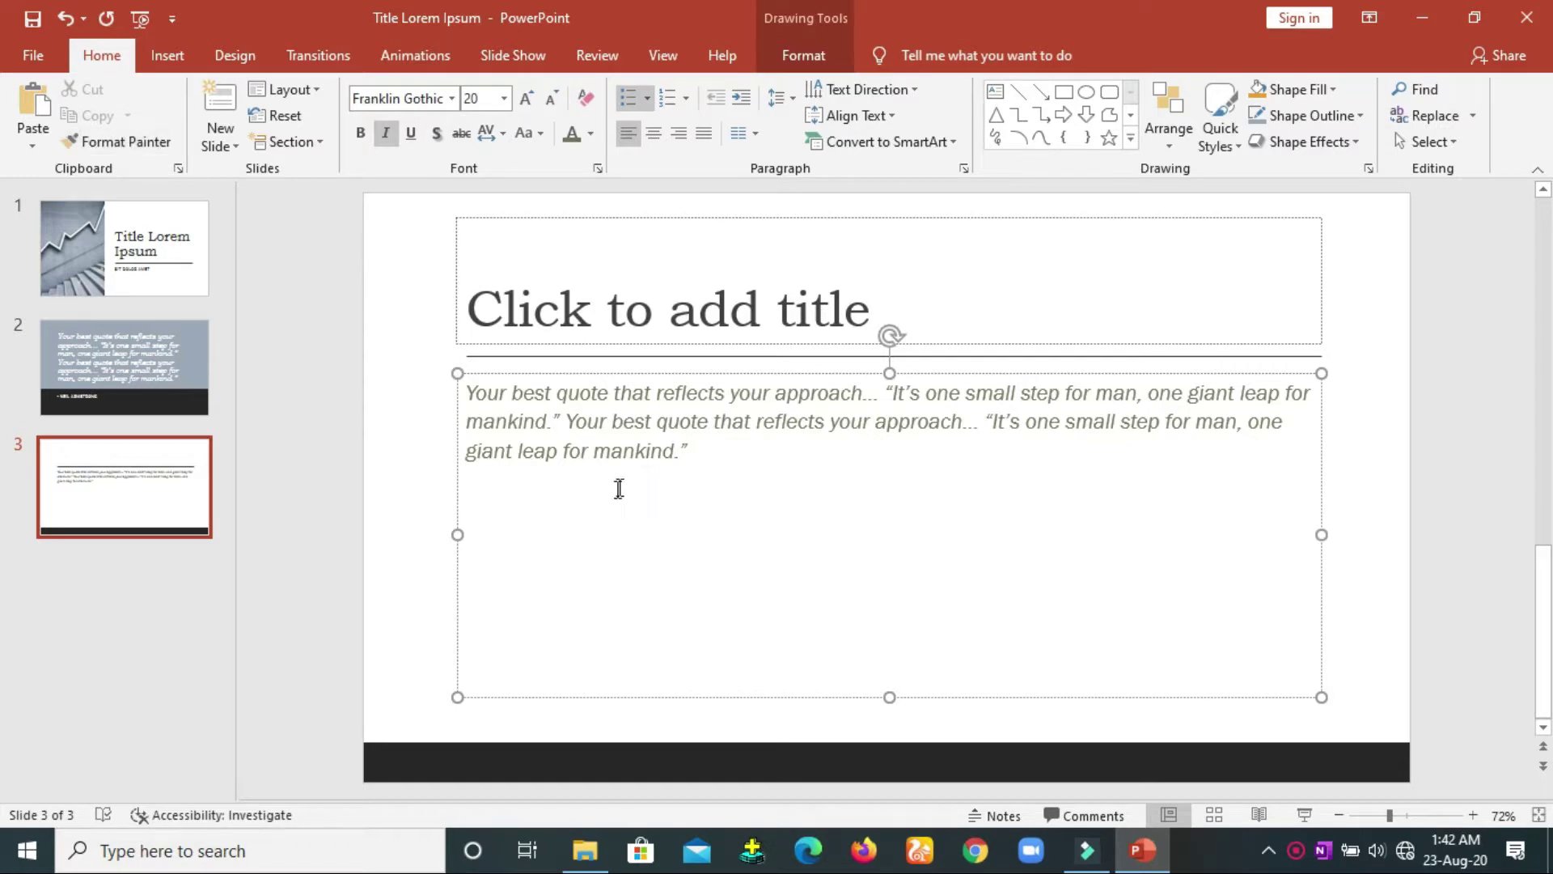
click(896, 315)
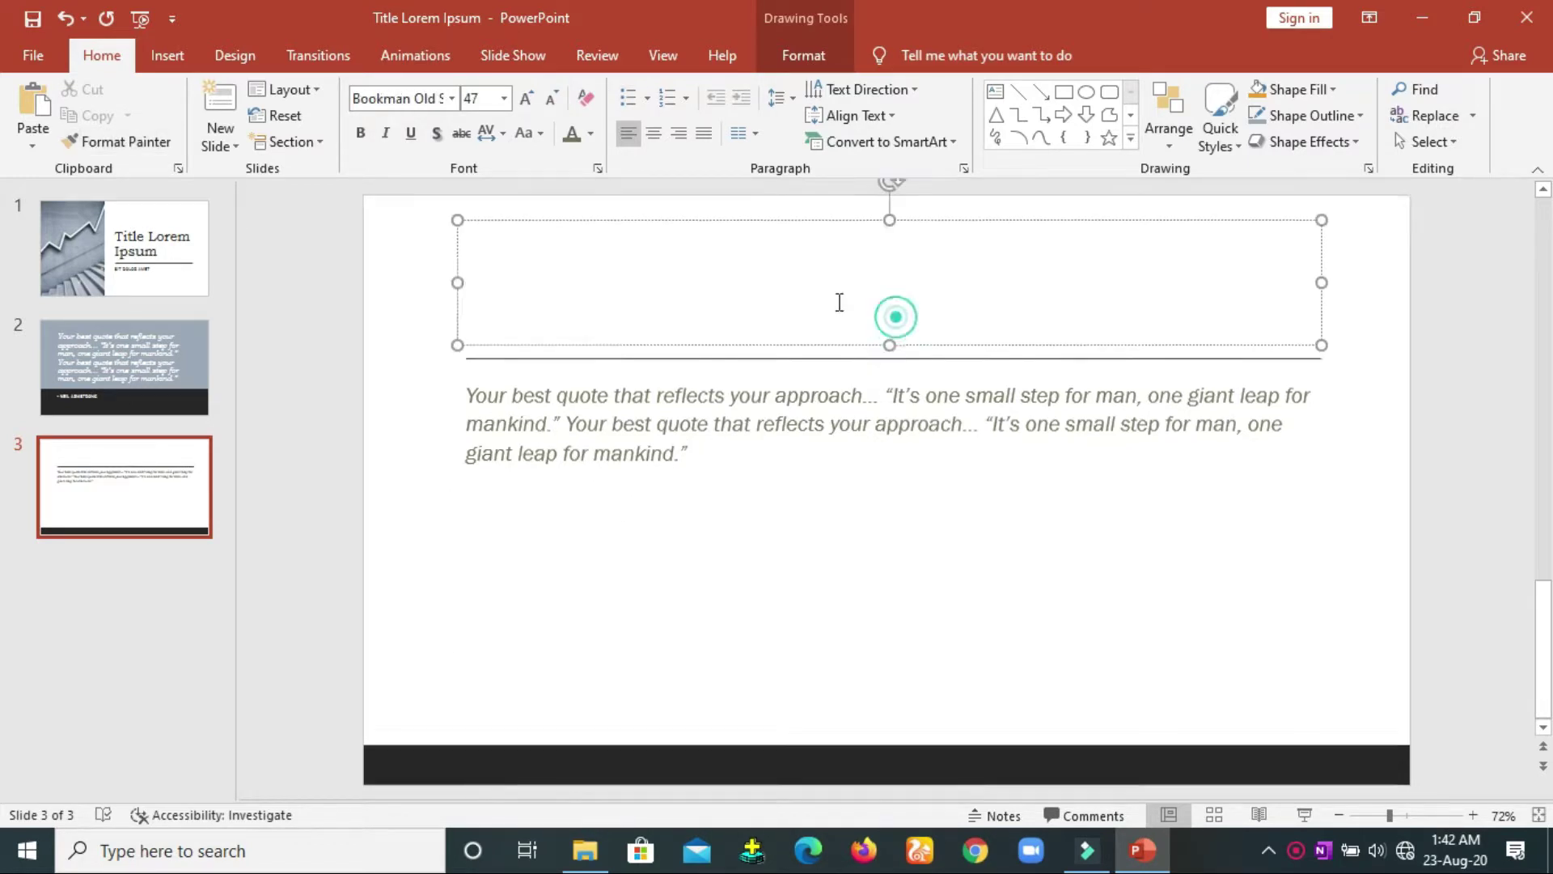
click(693, 461)
Step: Cut the quote from slide 3's body and paste it into the title placeholder
drag(648, 445, 468, 395)
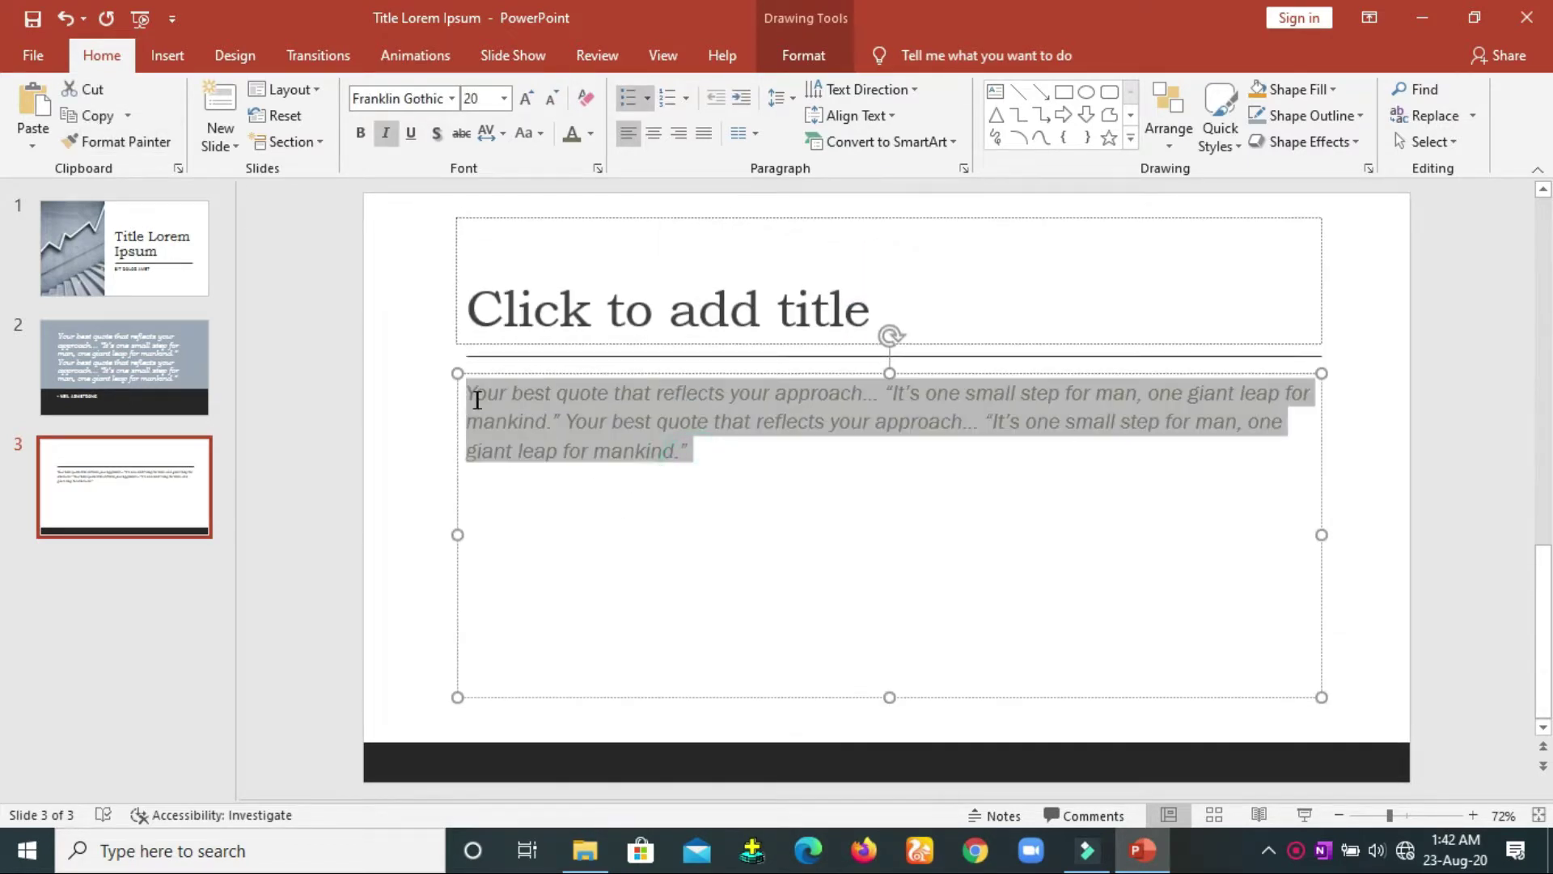
click(86, 97)
click(739, 271)
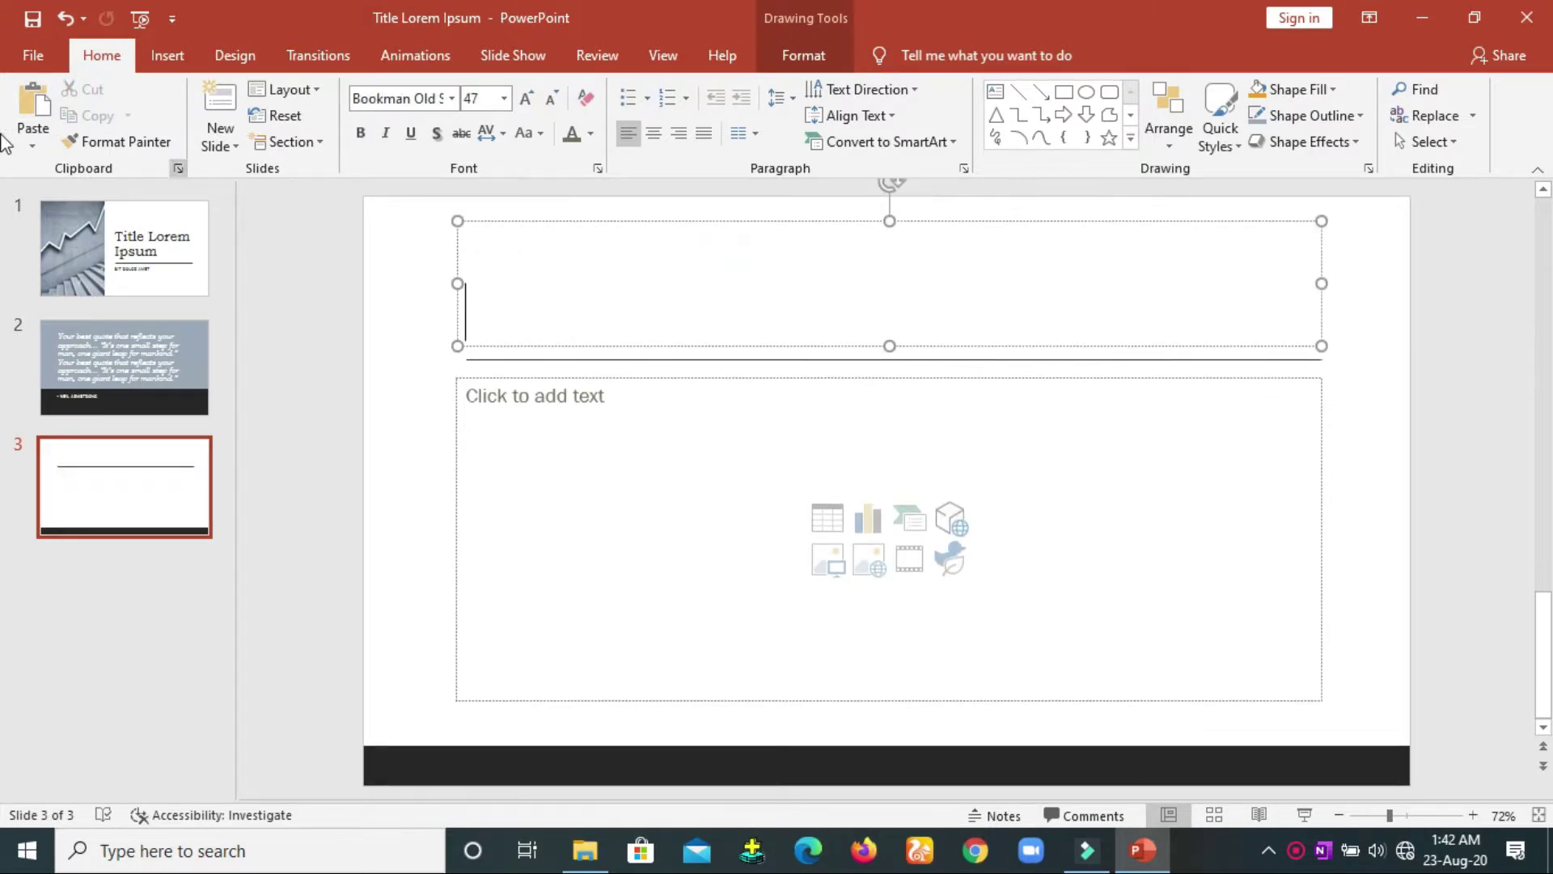
click(33, 101)
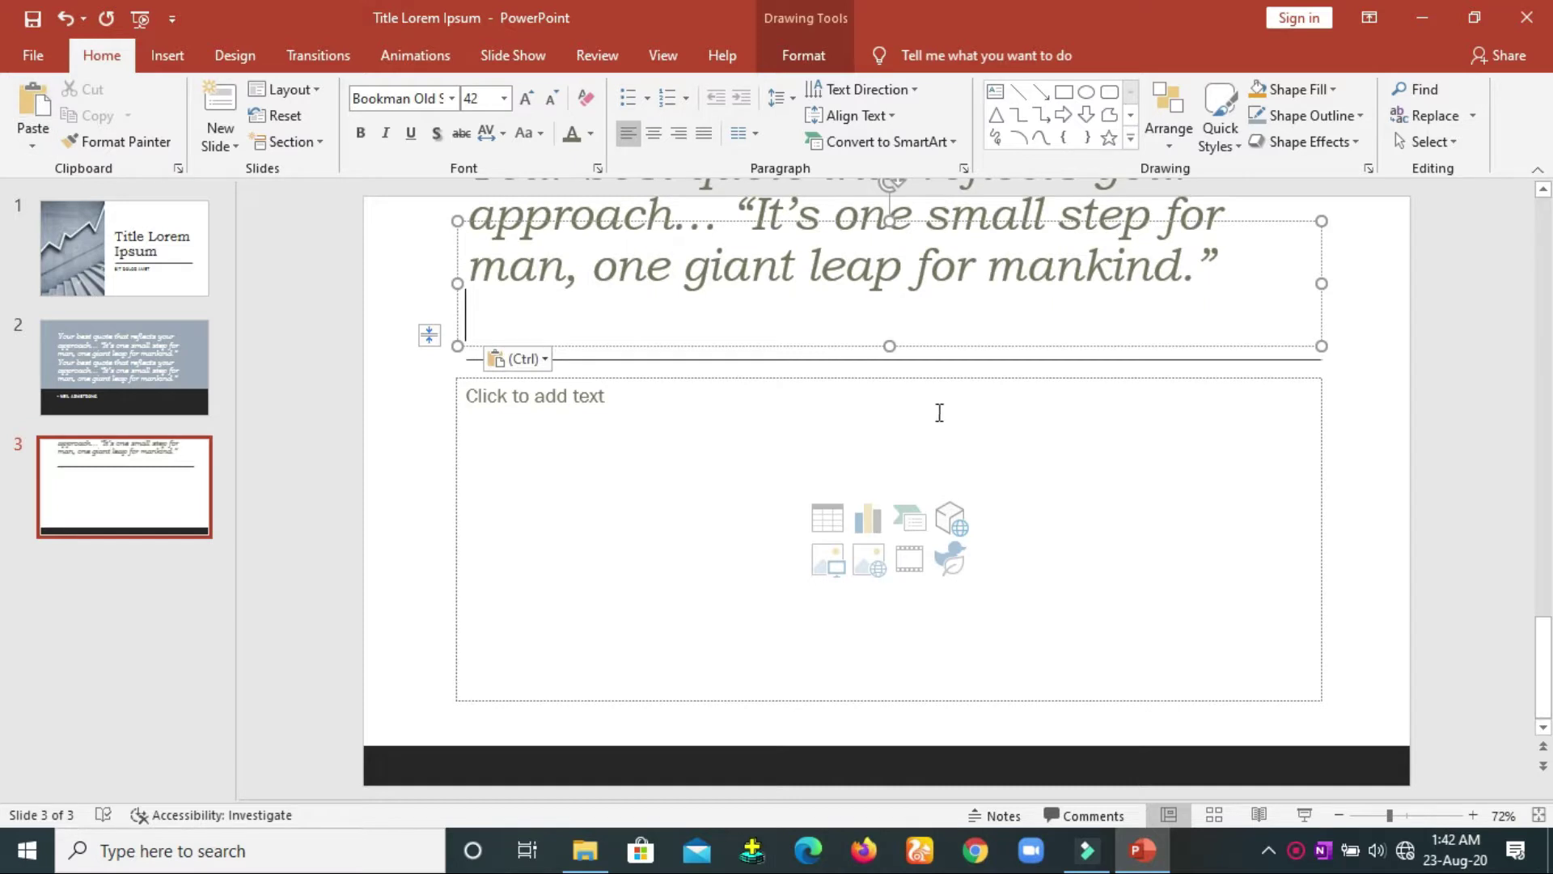
Step: Delete the doubled quote text from slide 3's title placeholder
scroll(931, 408, up, 1)
scroll(893, 390, up, 1)
scroll(893, 391, up, 1)
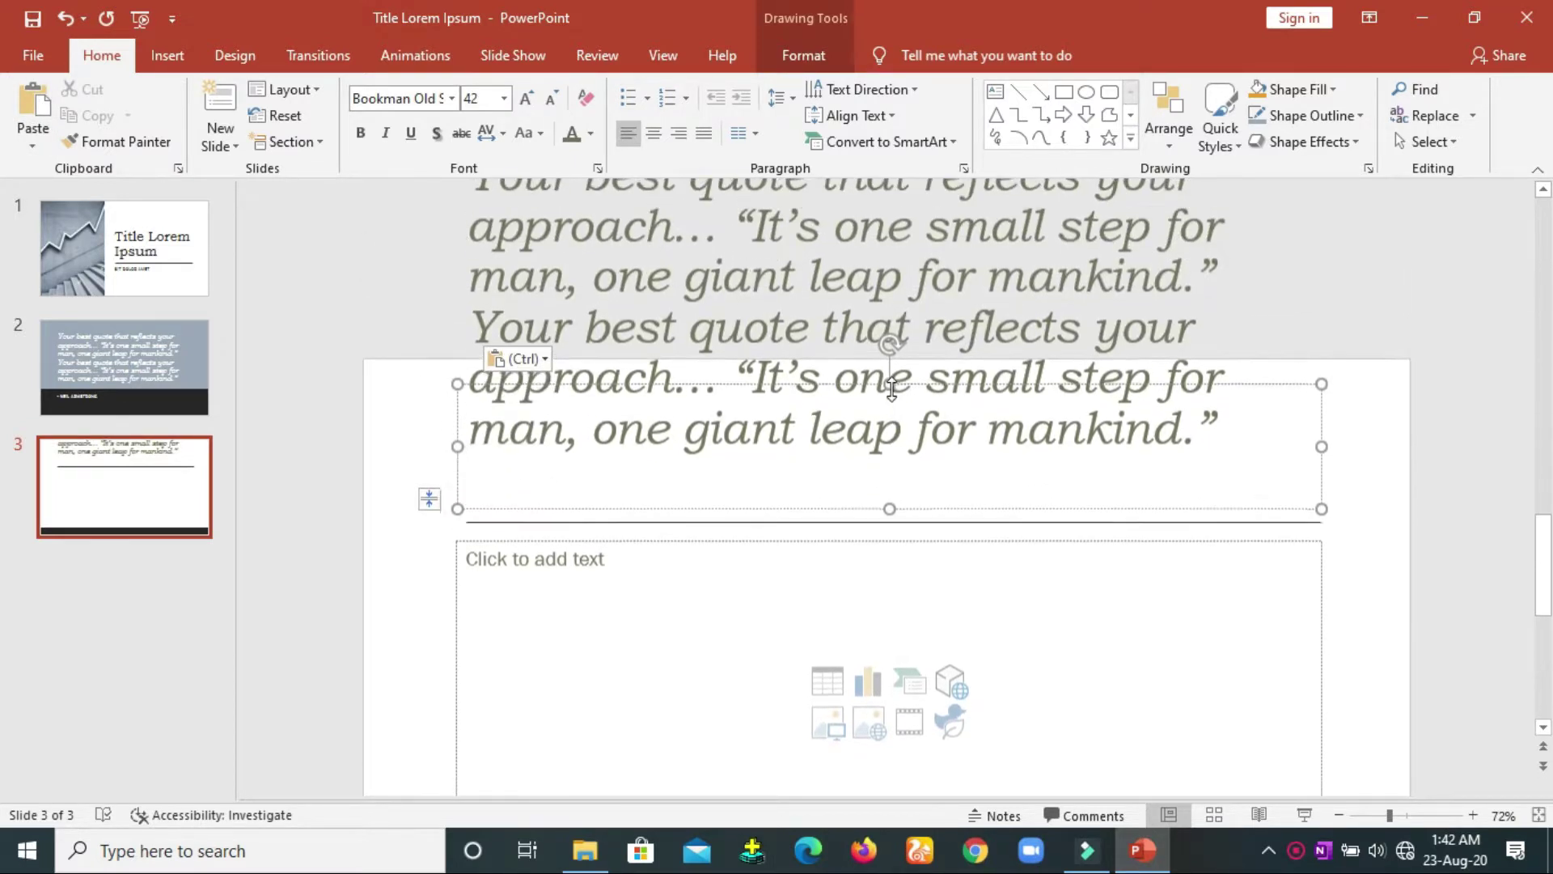
scroll(894, 391, up, 1)
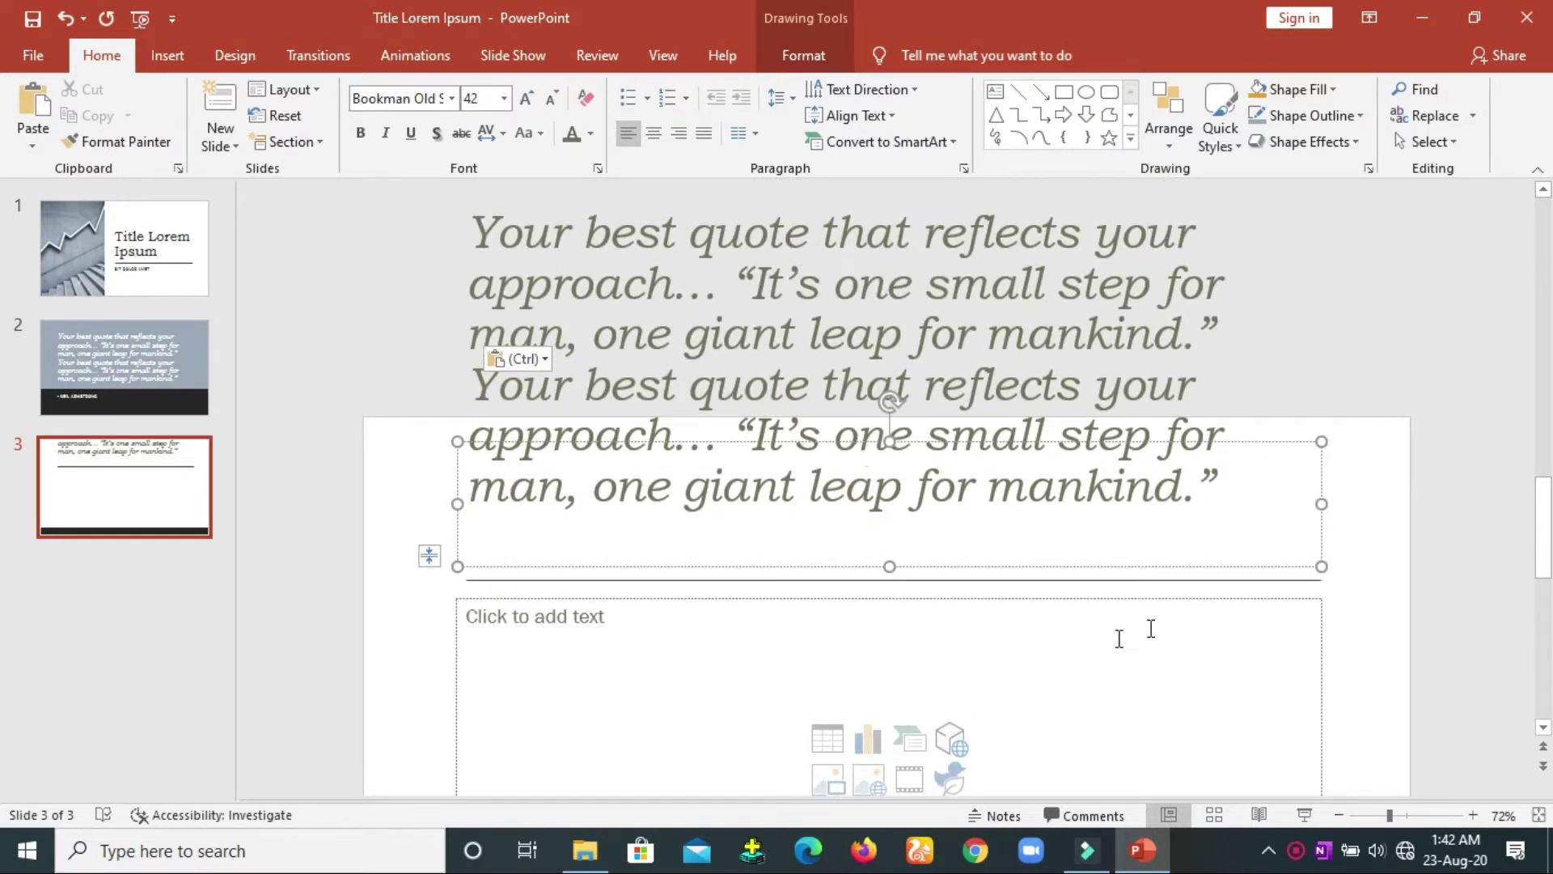
drag(1221, 511, 459, 238)
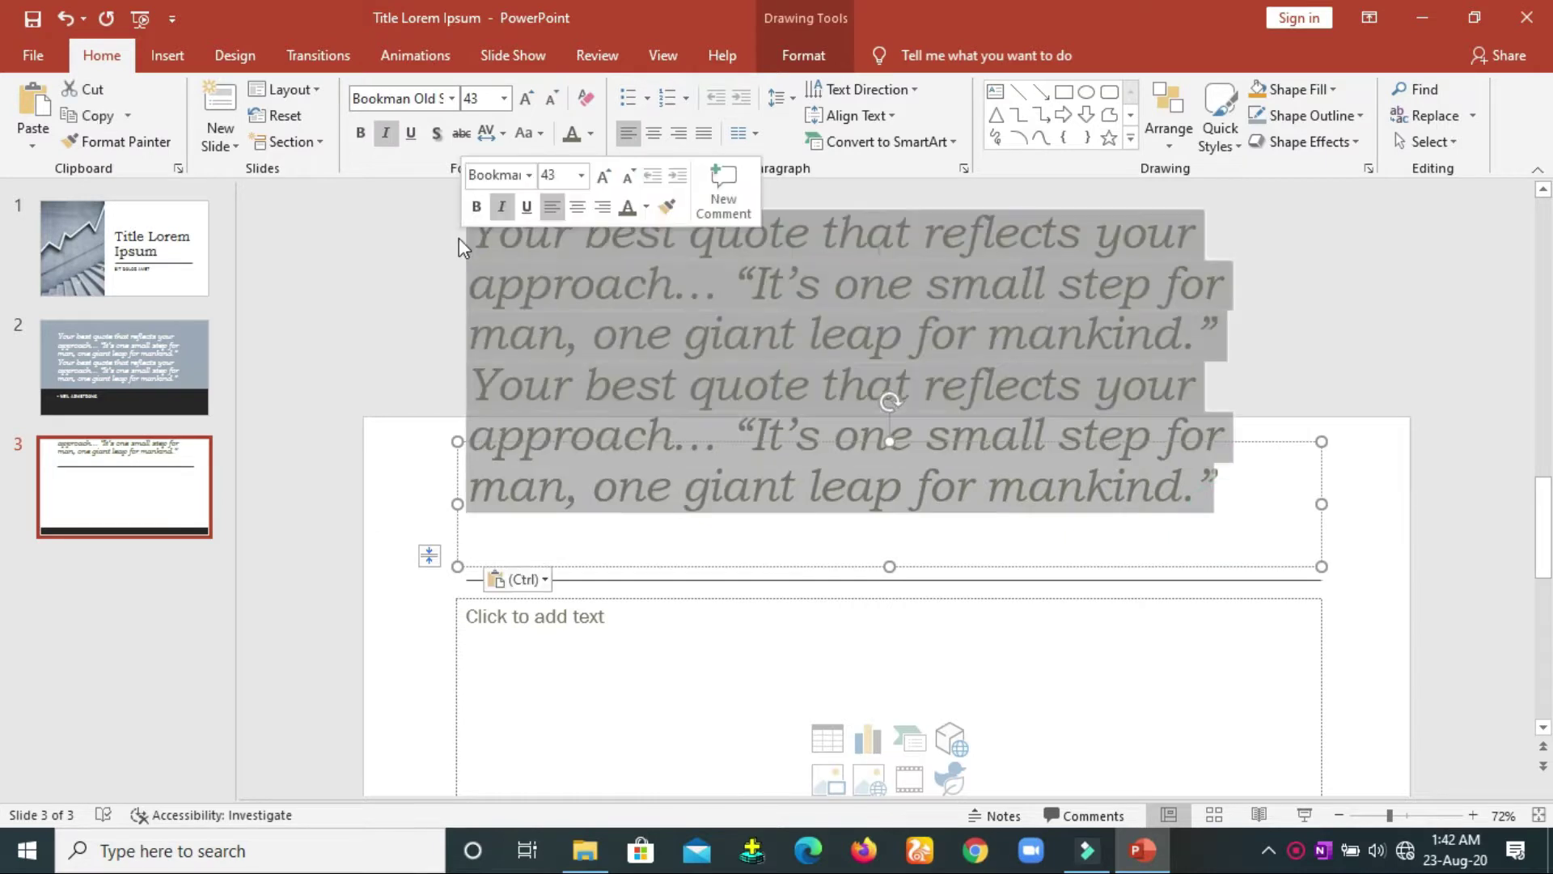
key(Delete)
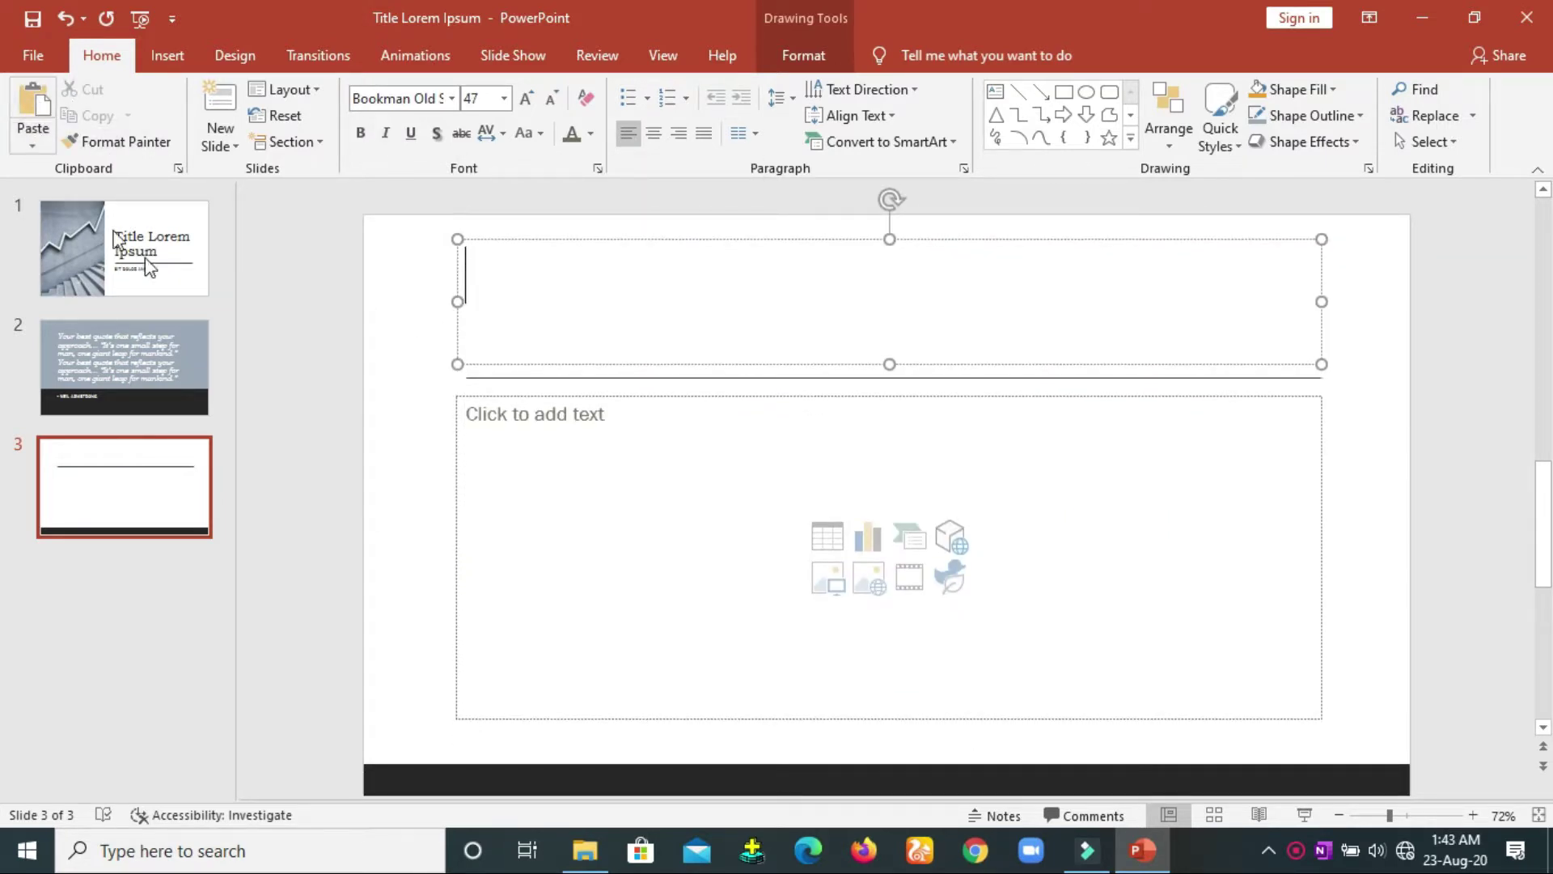
click(584, 413)
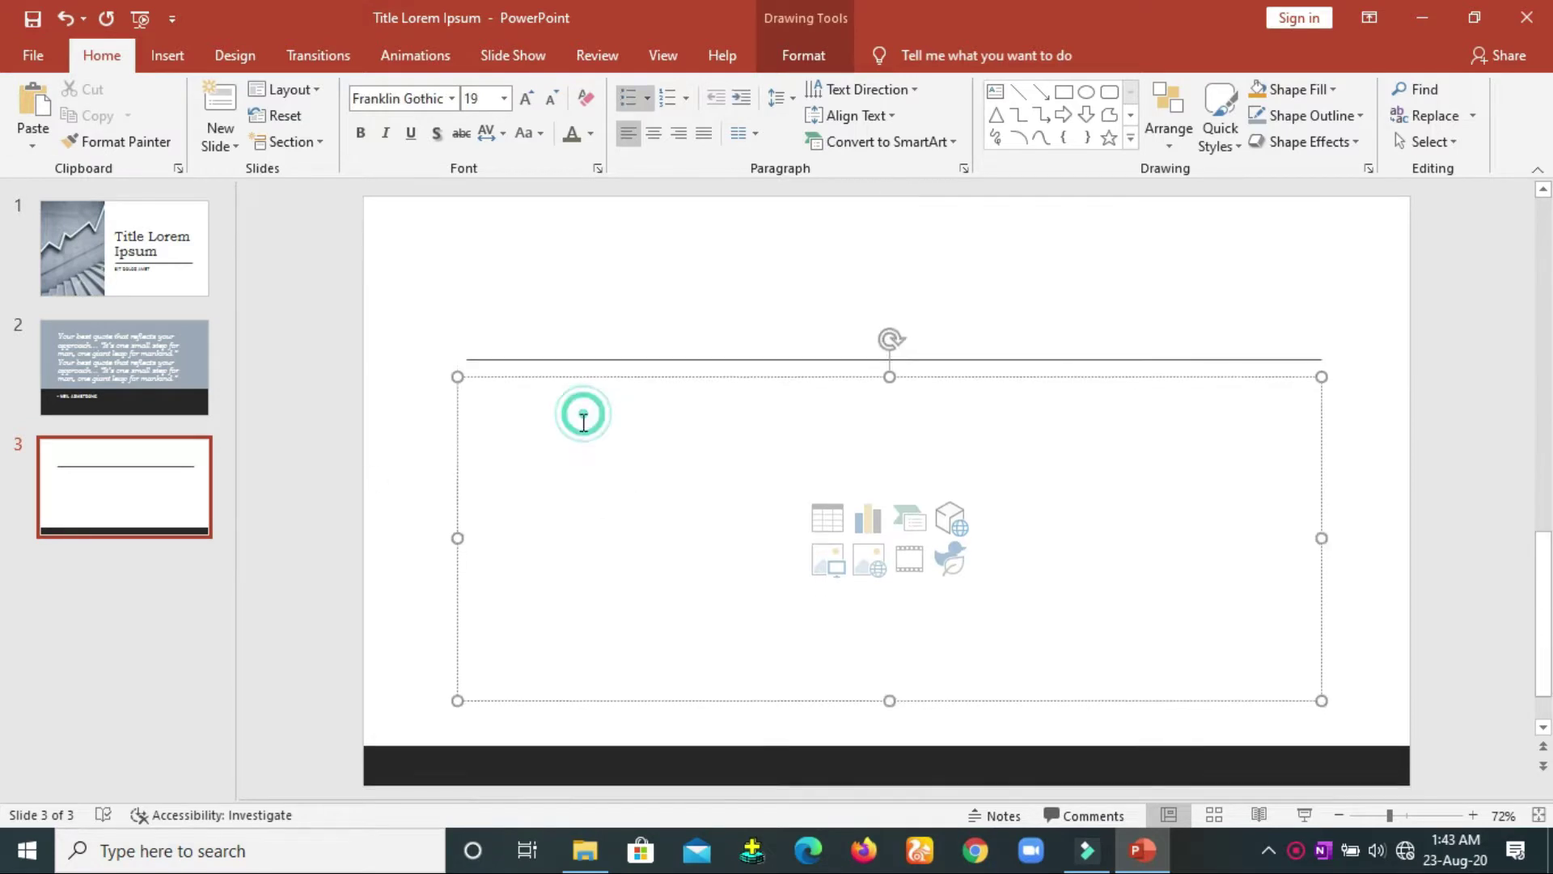
click(638, 461)
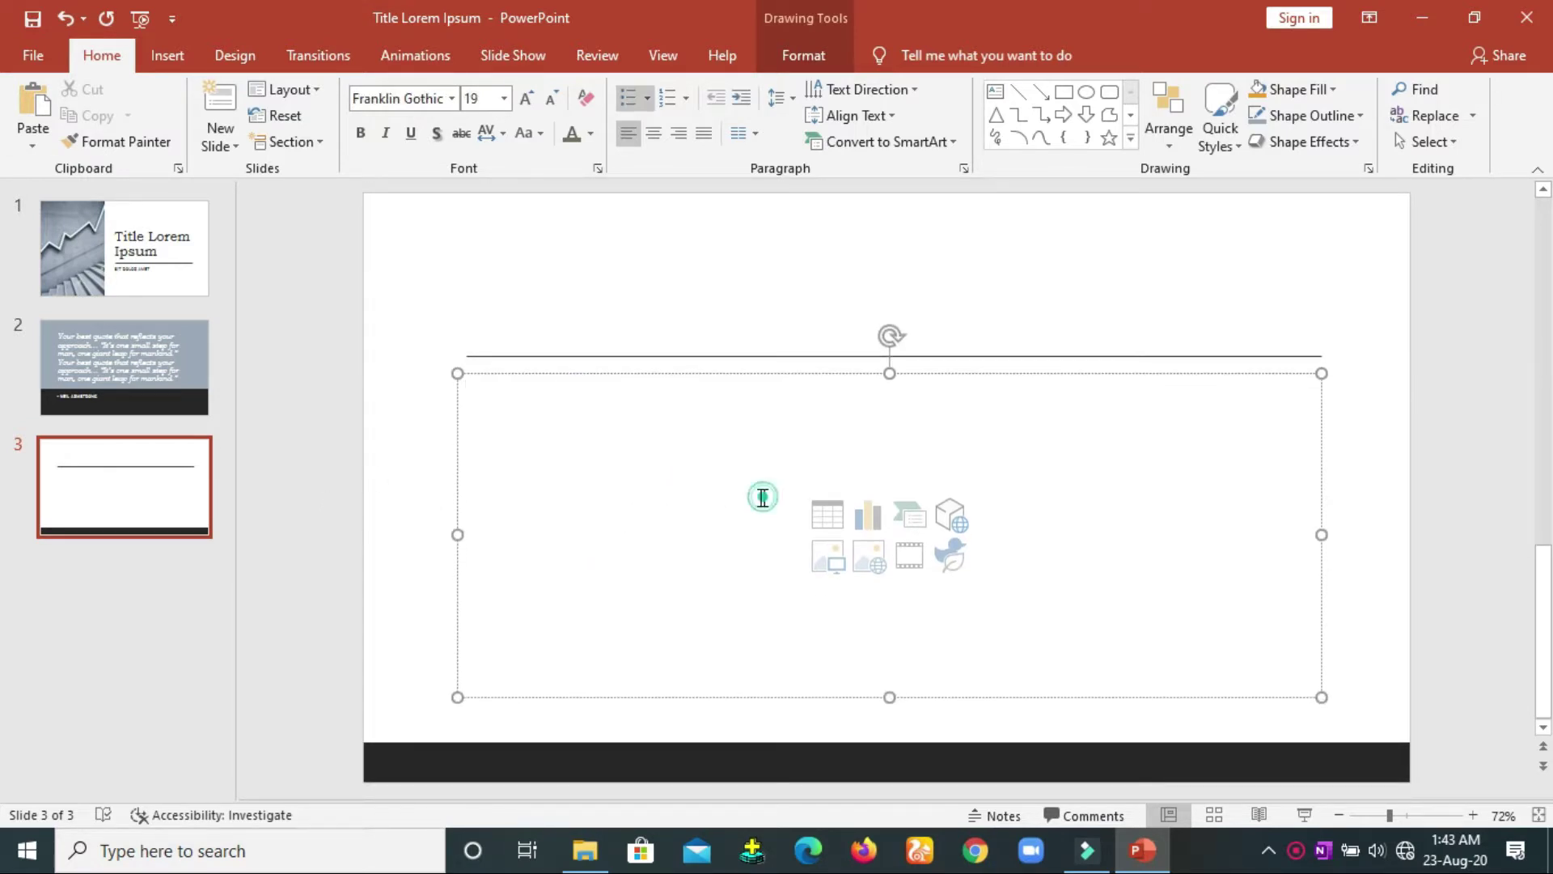
Step: Select the second half of slide 2's quote, then show title slide 1
click(103, 369)
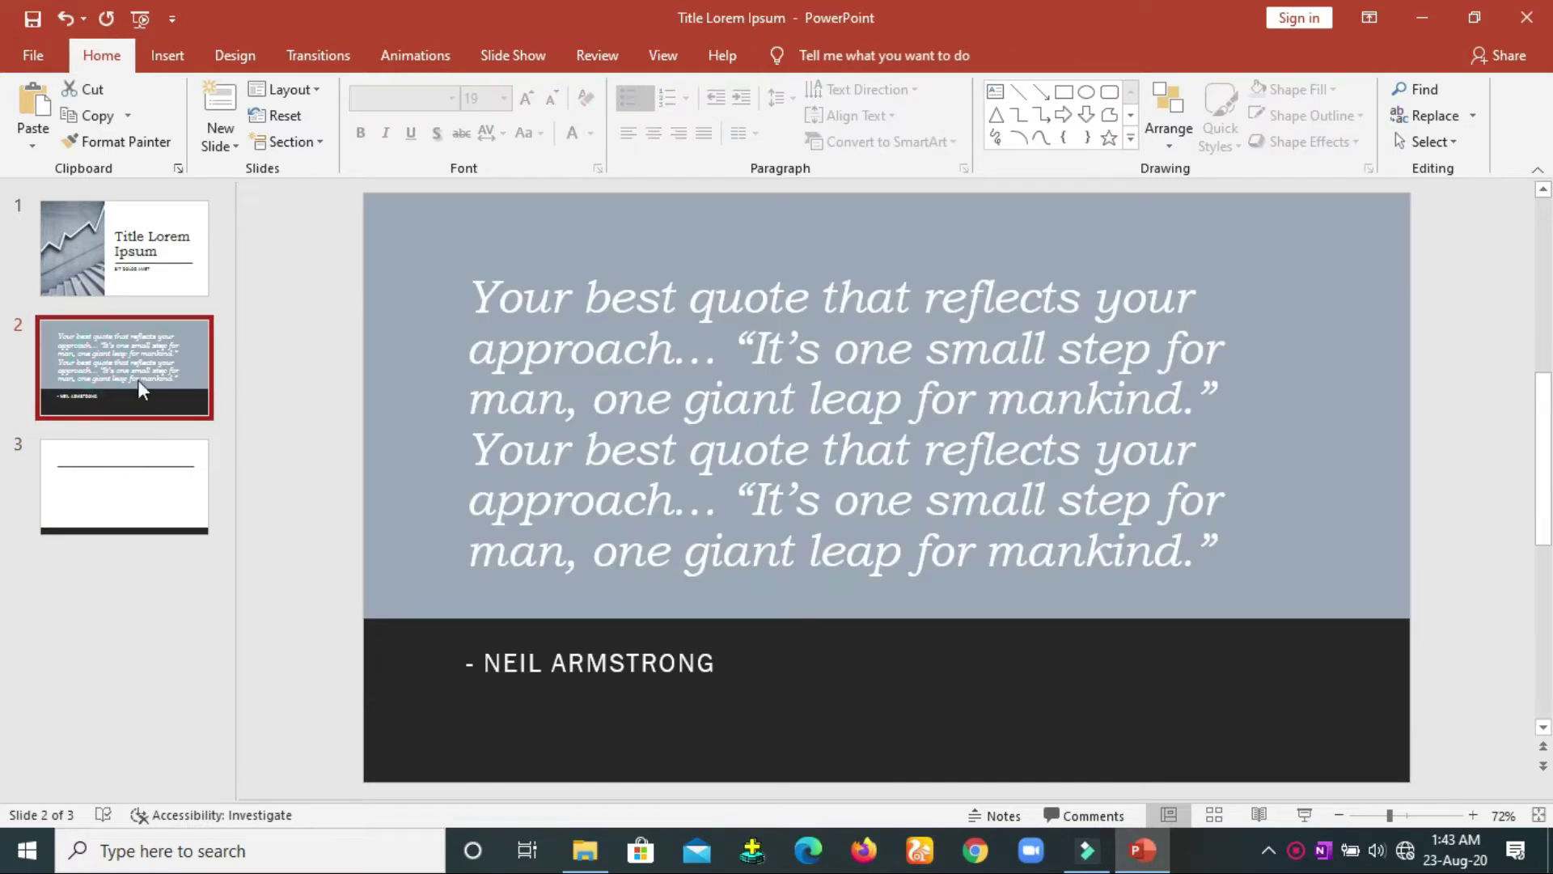
click(873, 541)
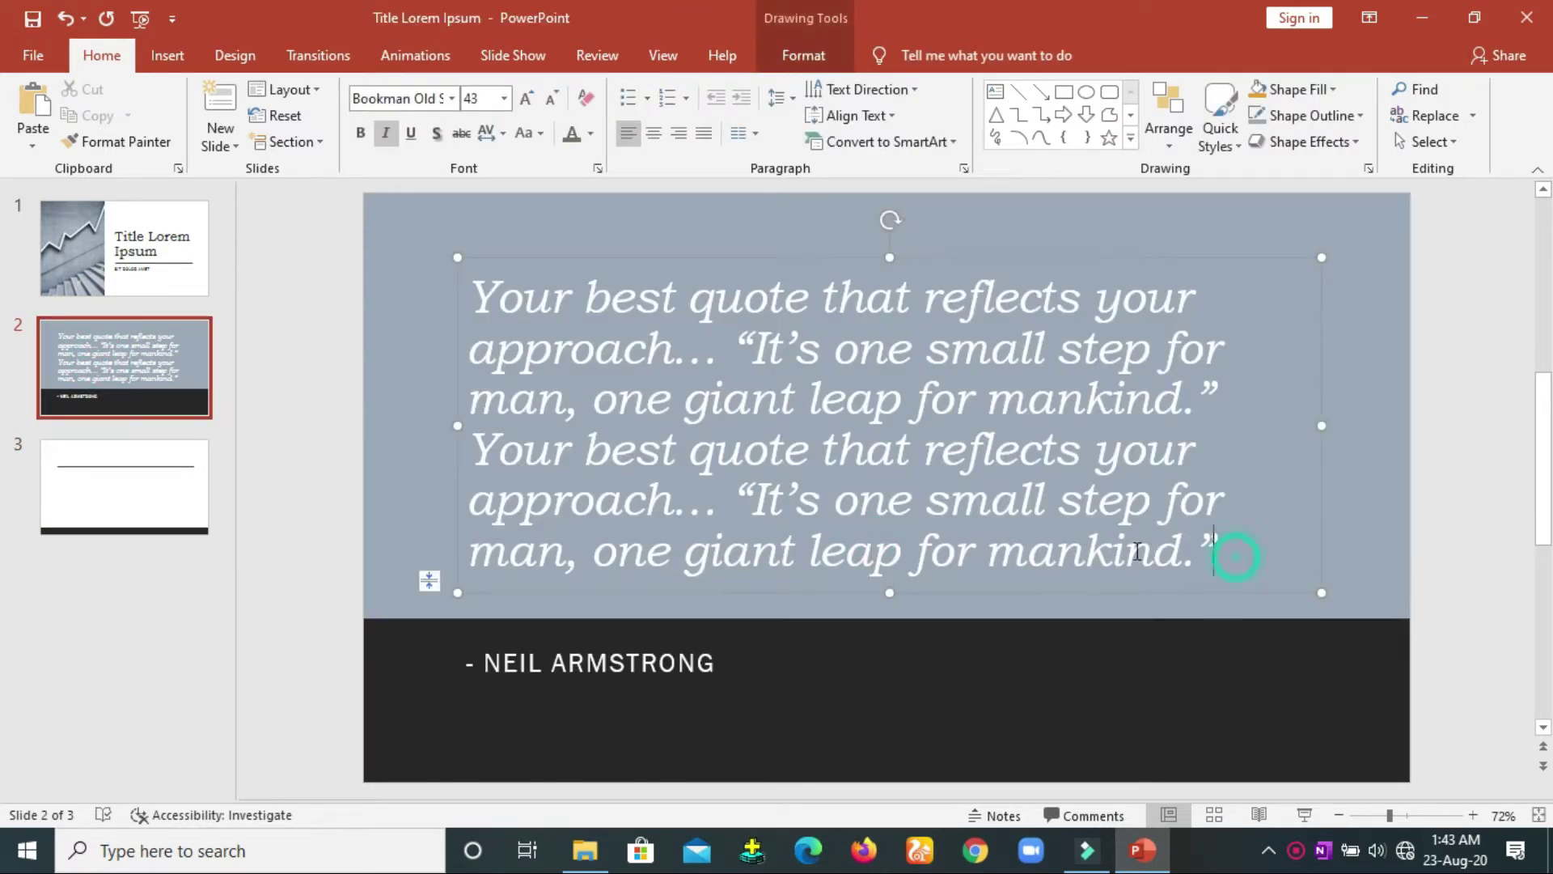
mouse_move(1137, 551)
mouse_down()
mouse_move(922, 502)
mouse_move(684, 401)
mouse_up()
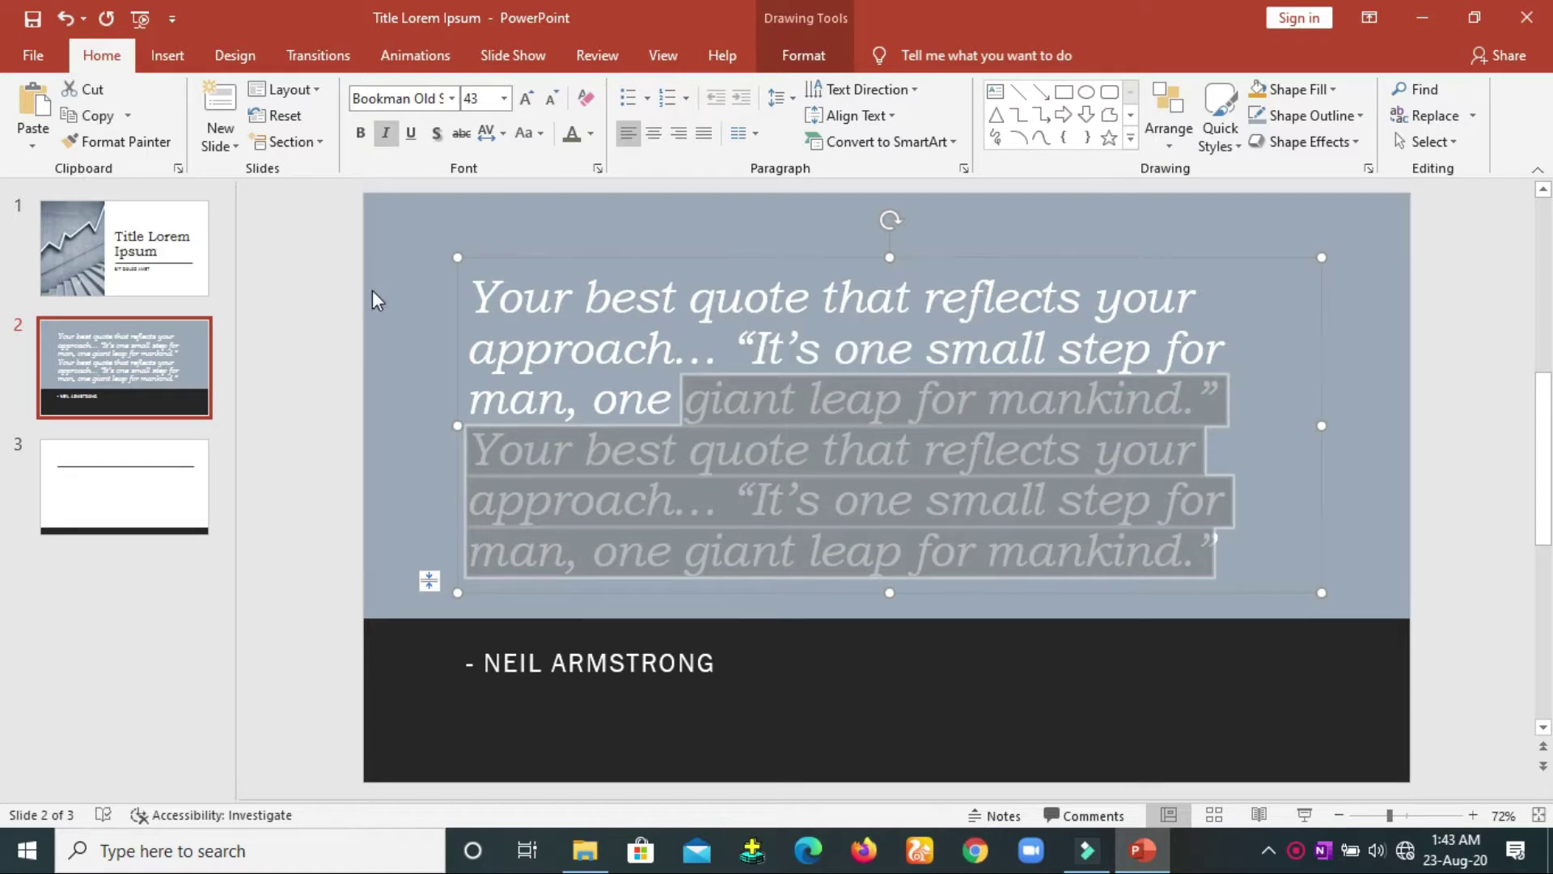
click(121, 243)
click(1069, 485)
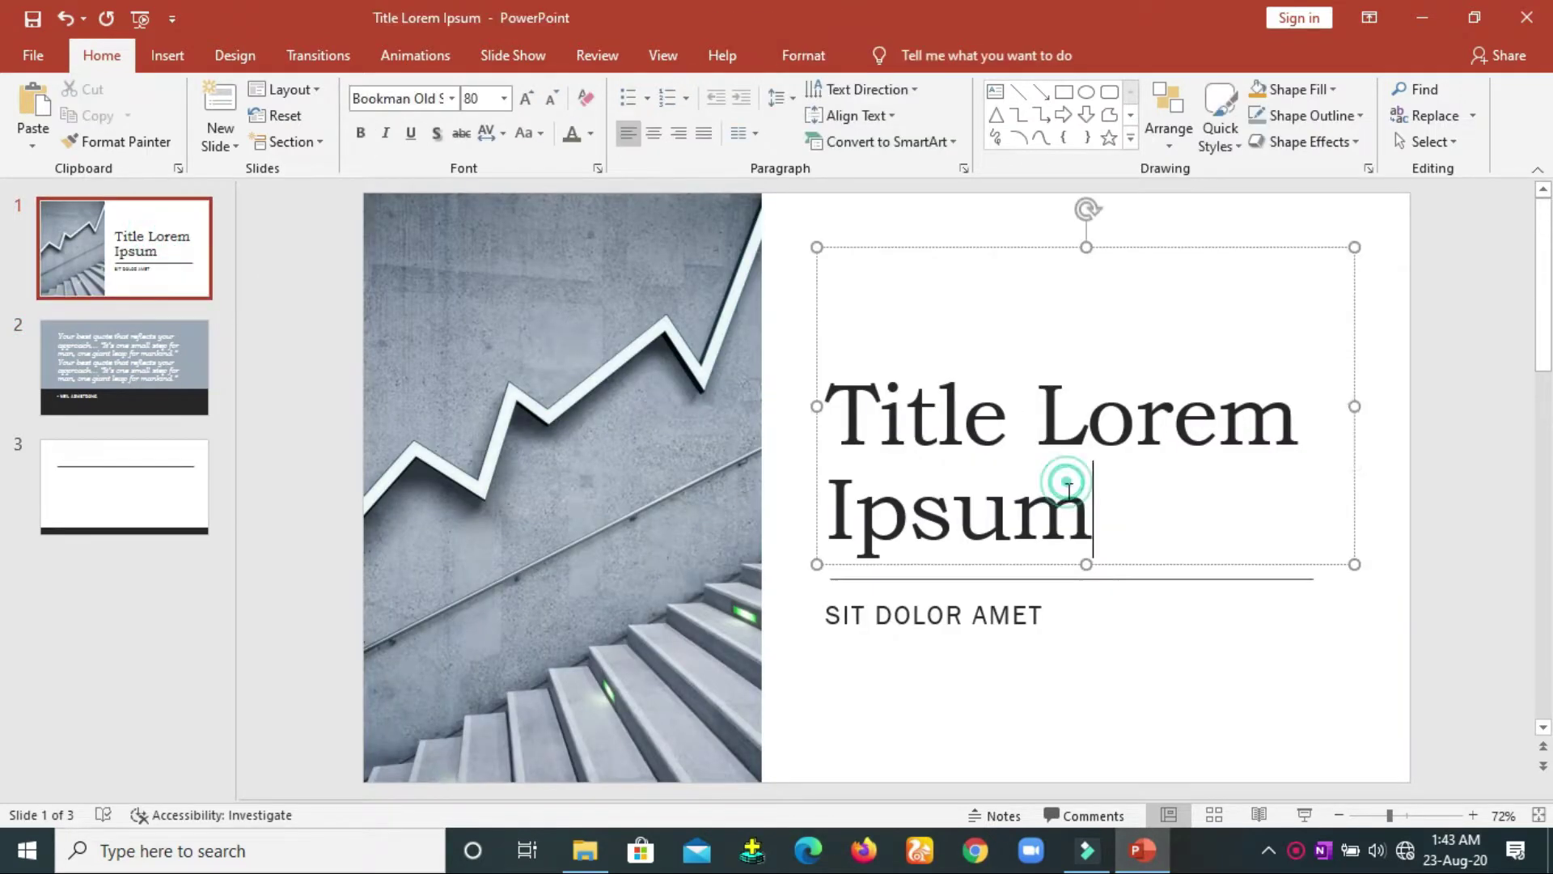
triple_click(1120, 520)
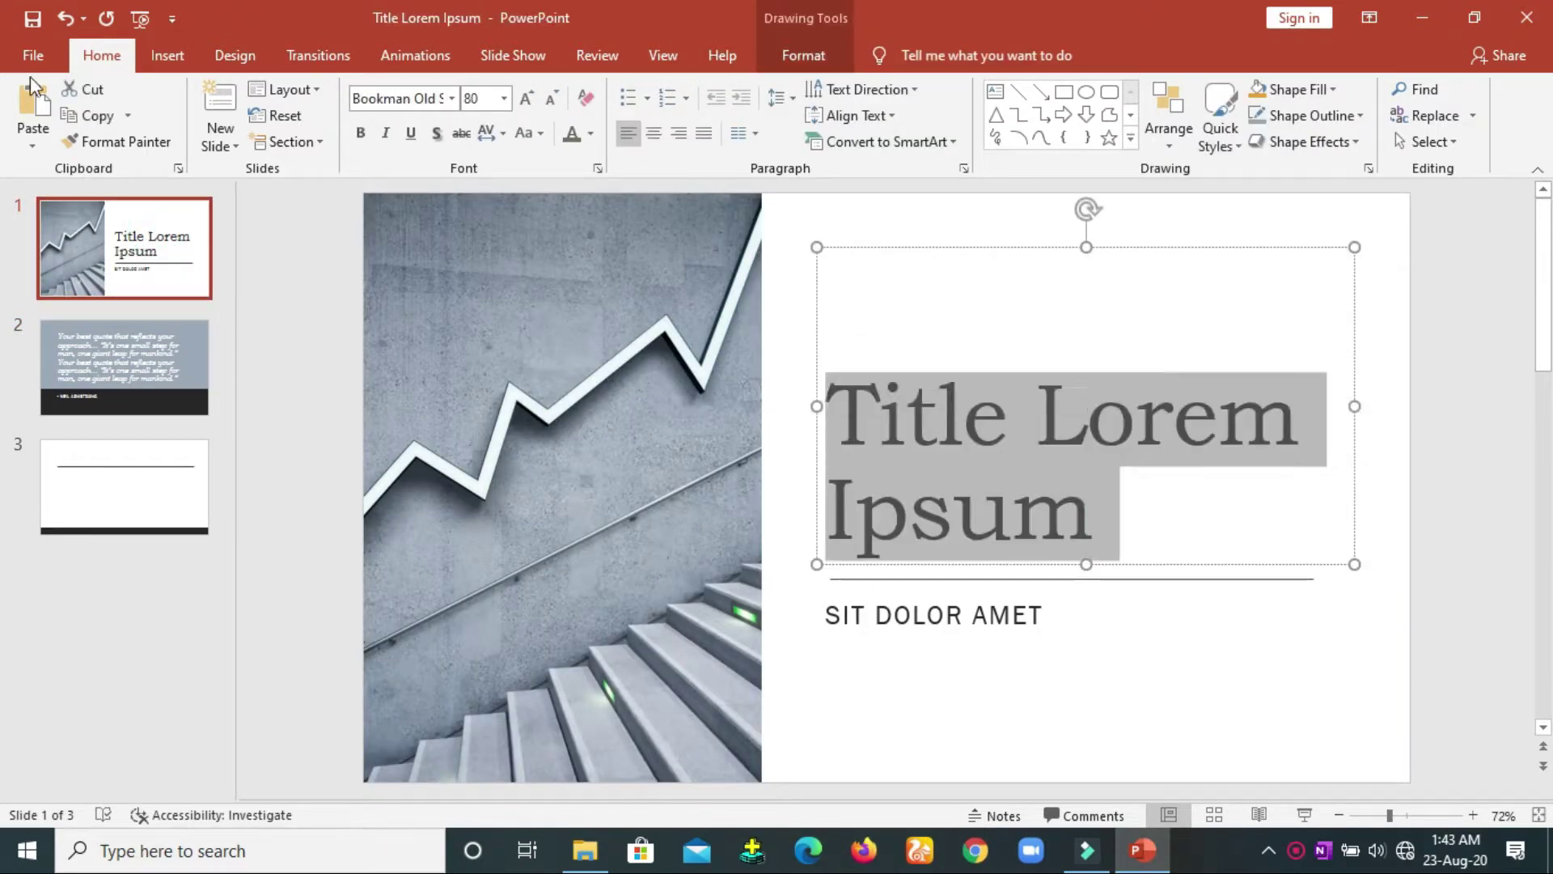
click(118, 143)
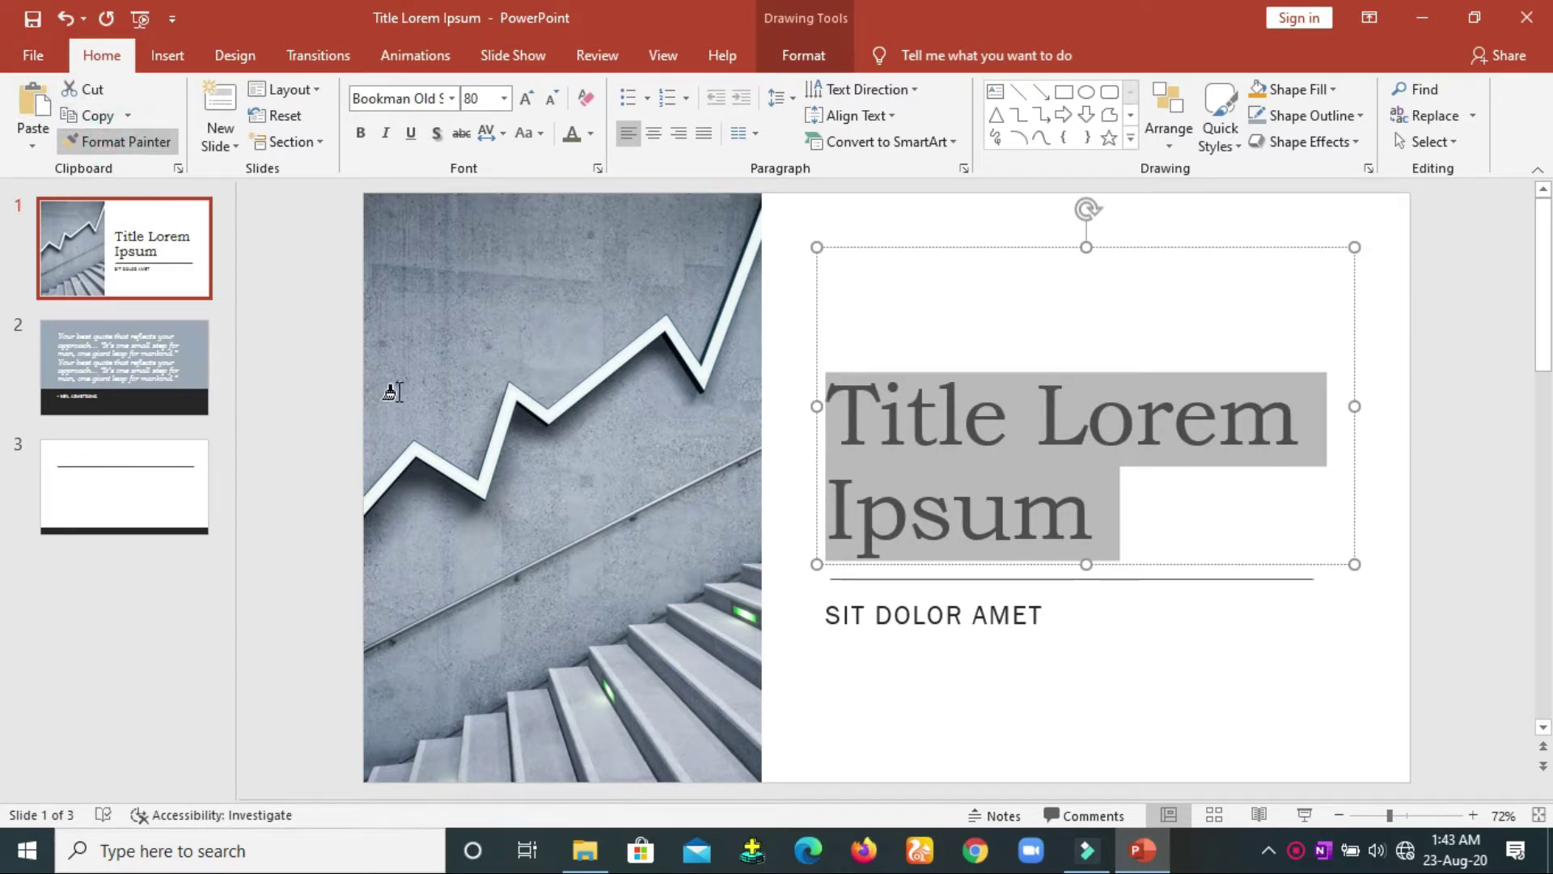
click(855, 608)
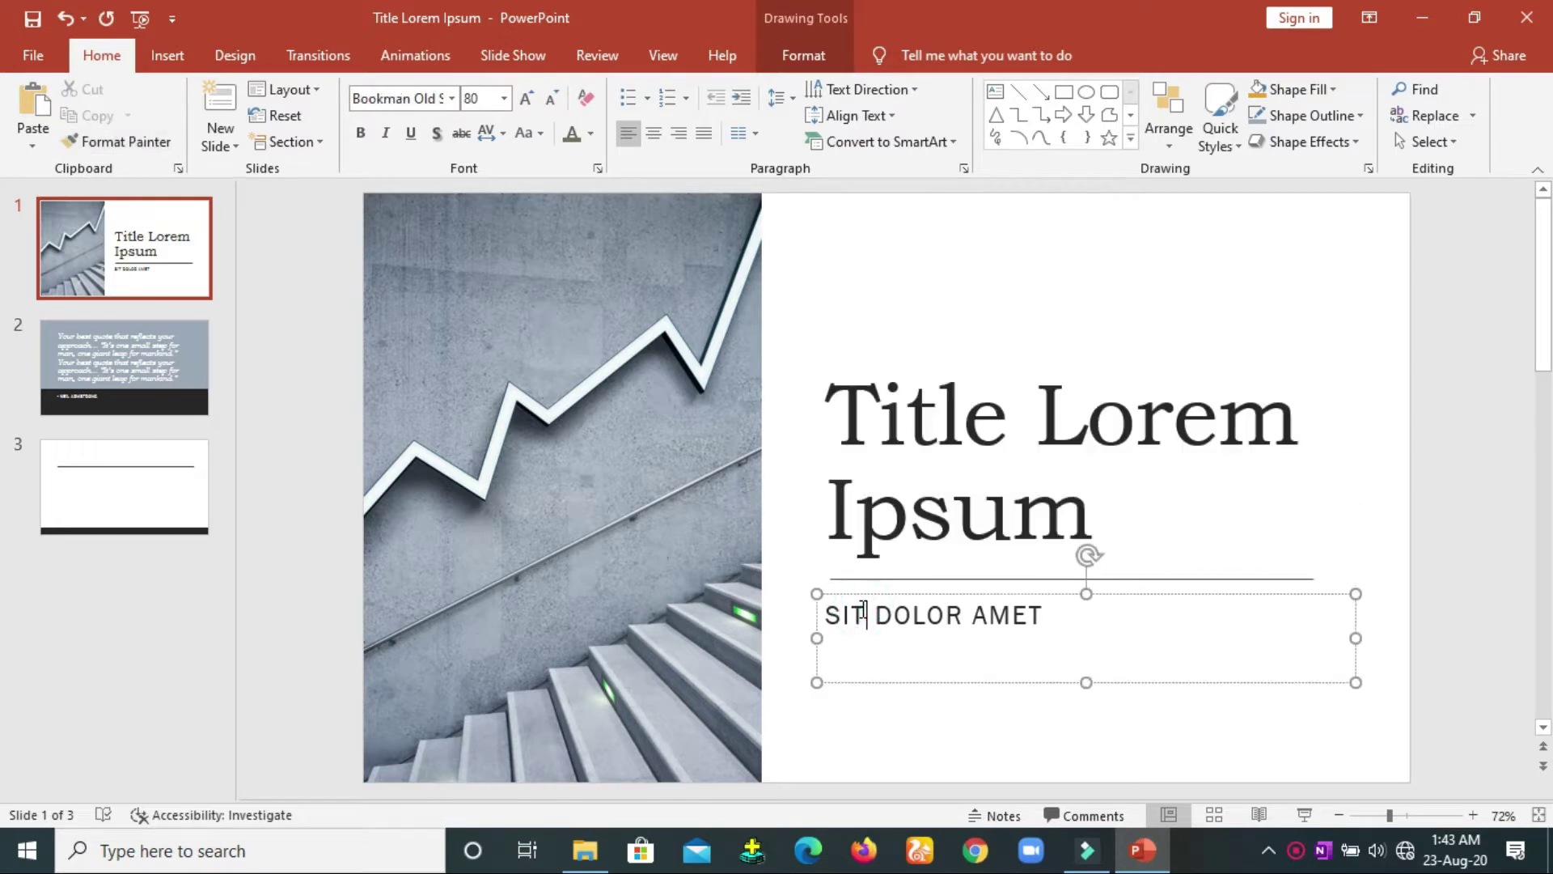
click(853, 615)
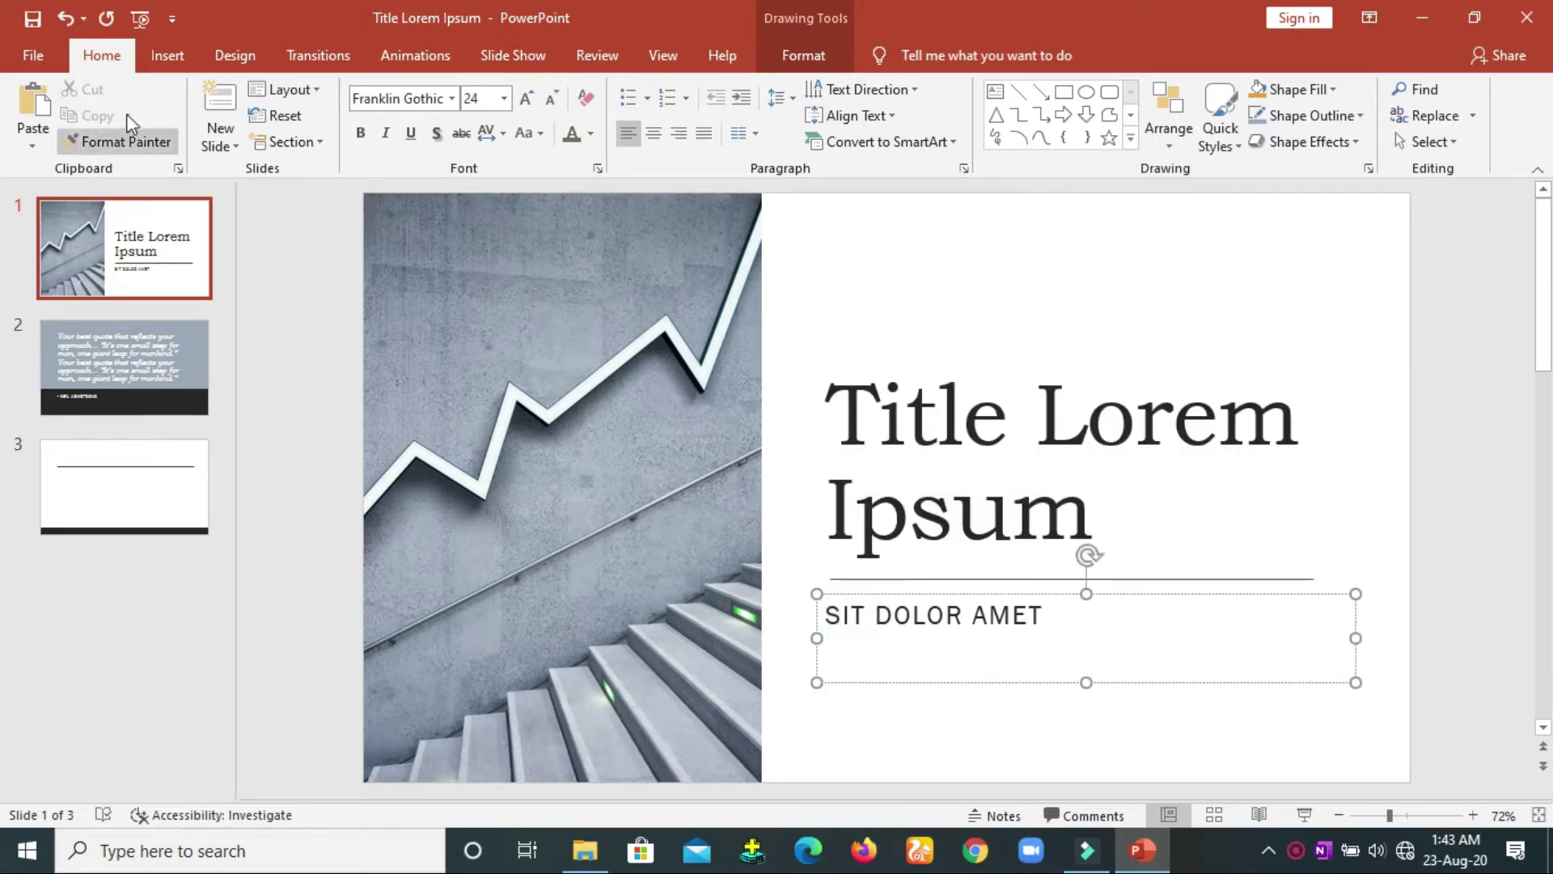
click(123, 142)
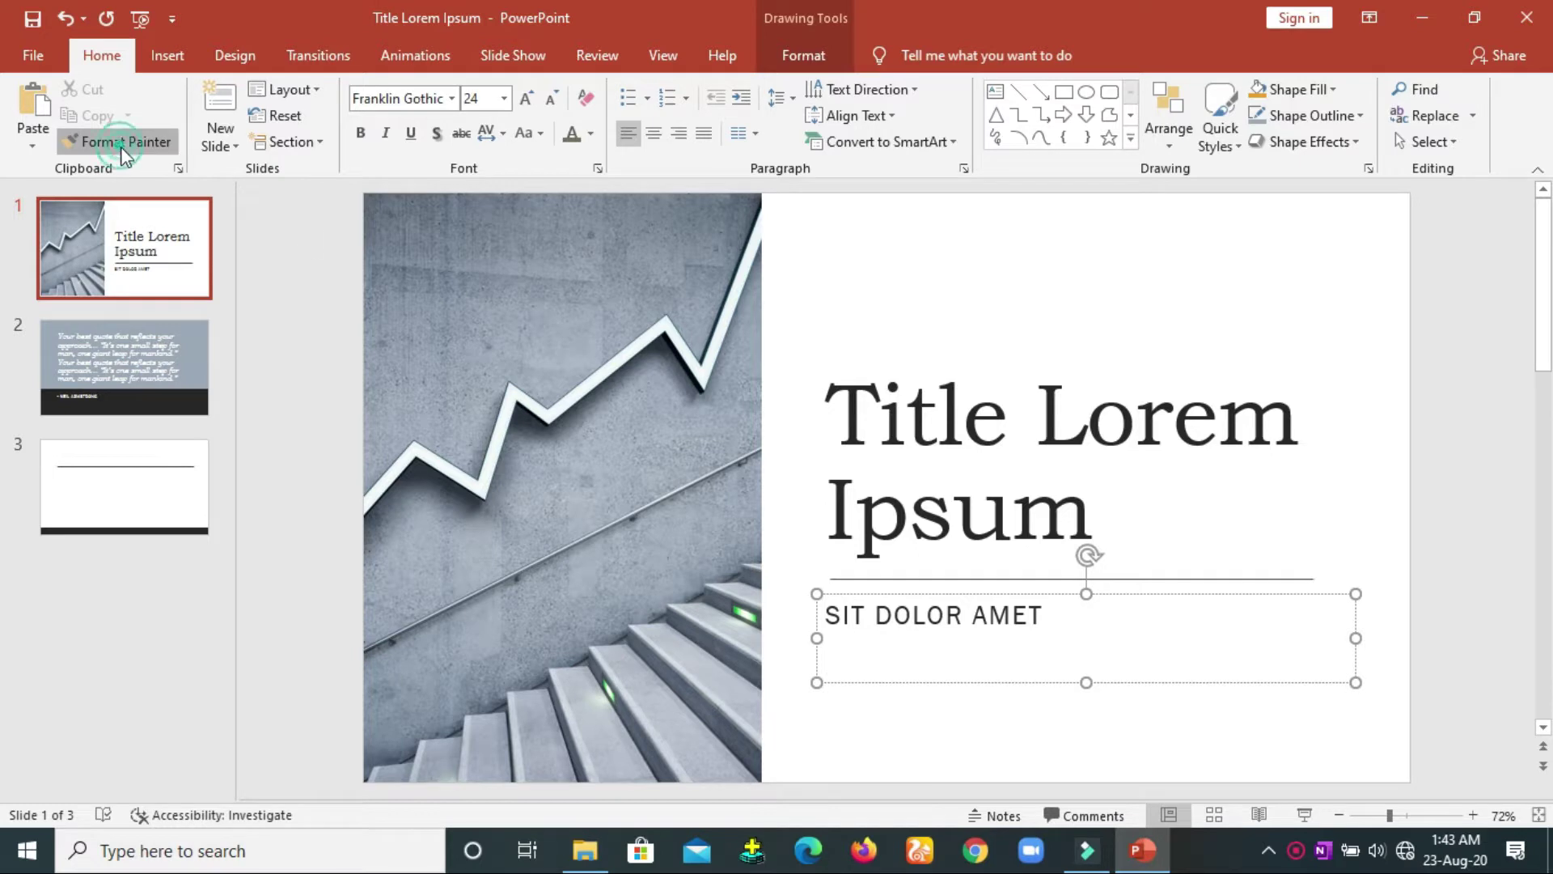
click(1014, 611)
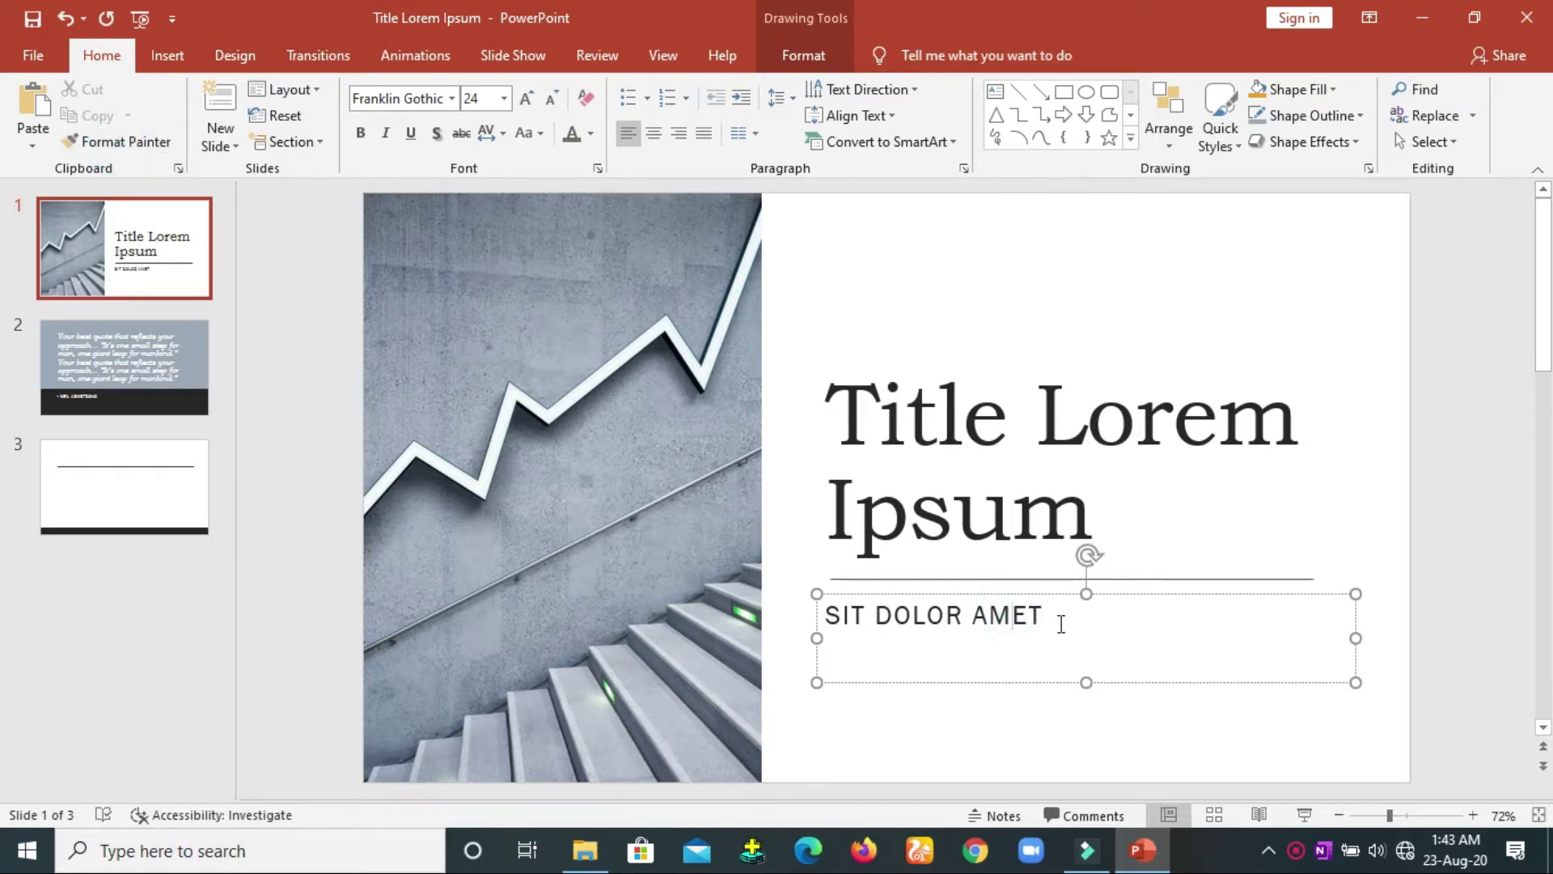
drag(1113, 524, 789, 444)
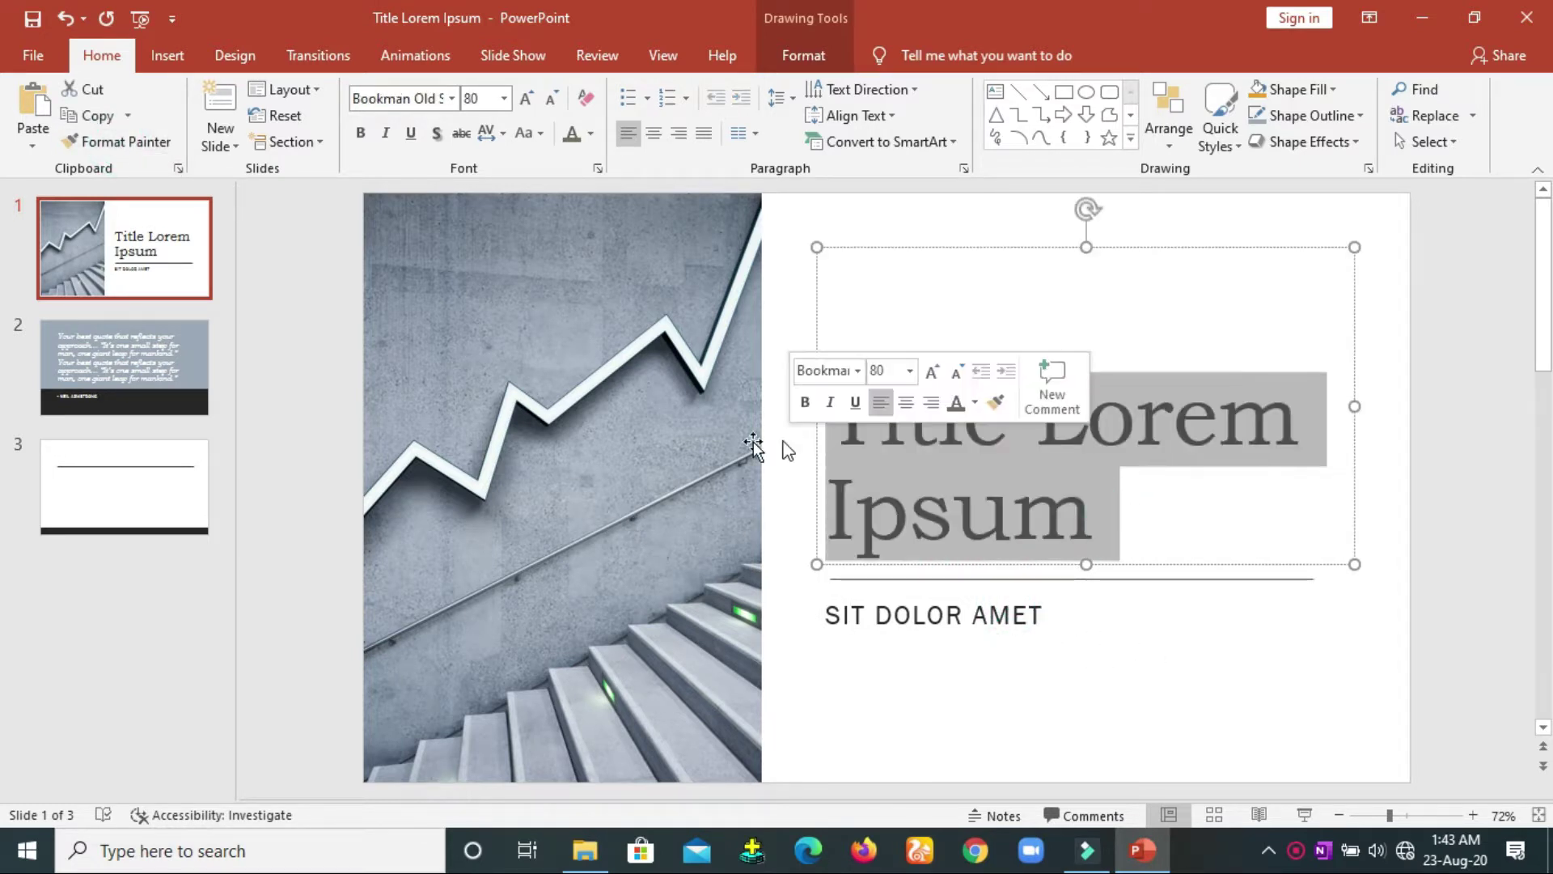
click(142, 144)
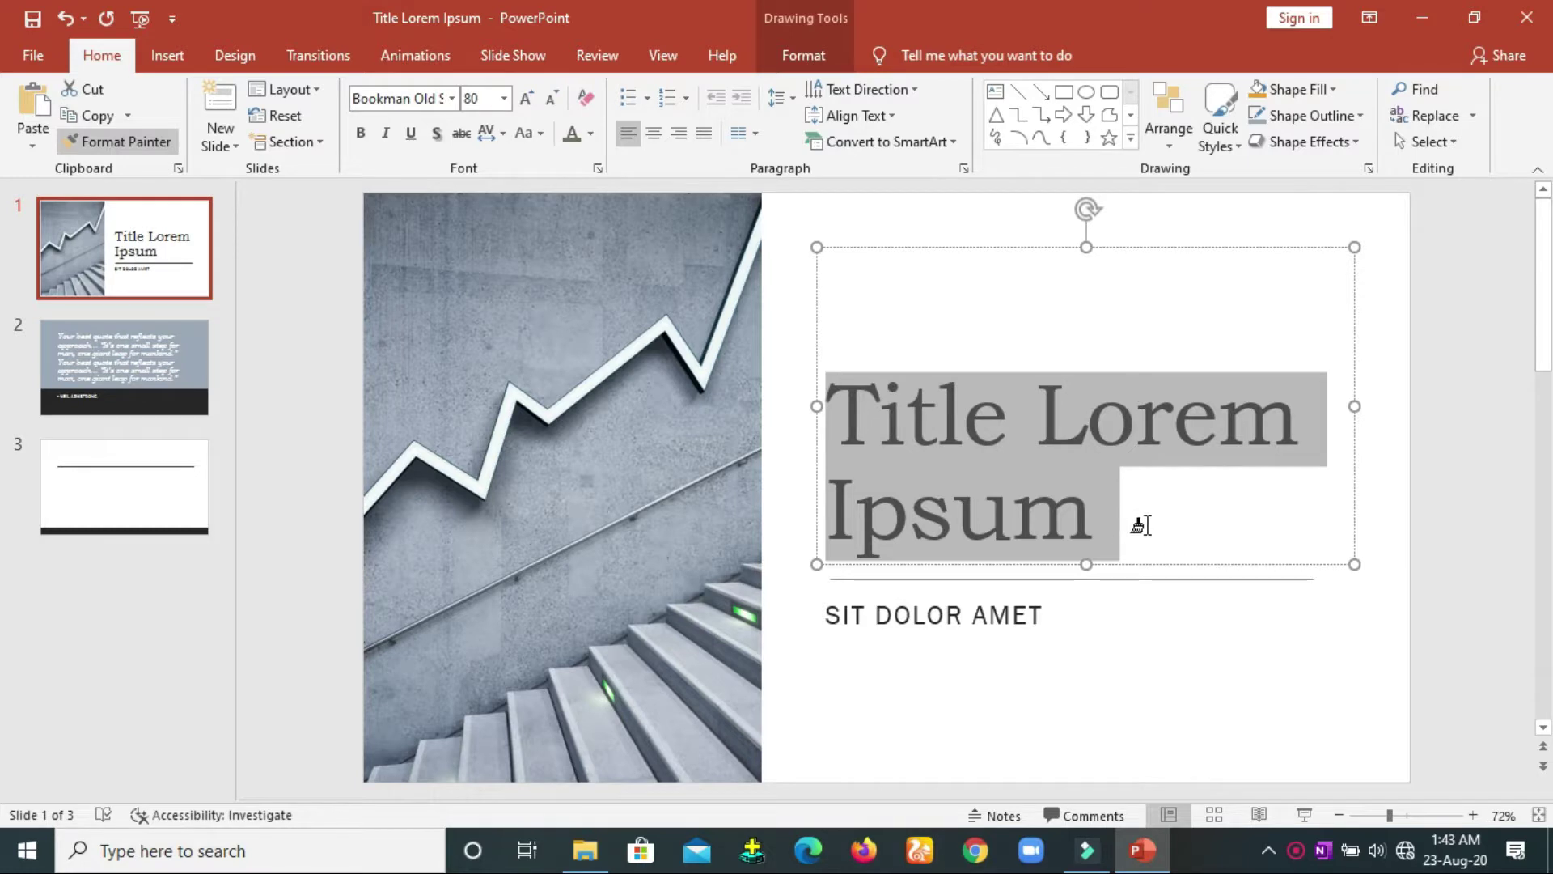
click(958, 614)
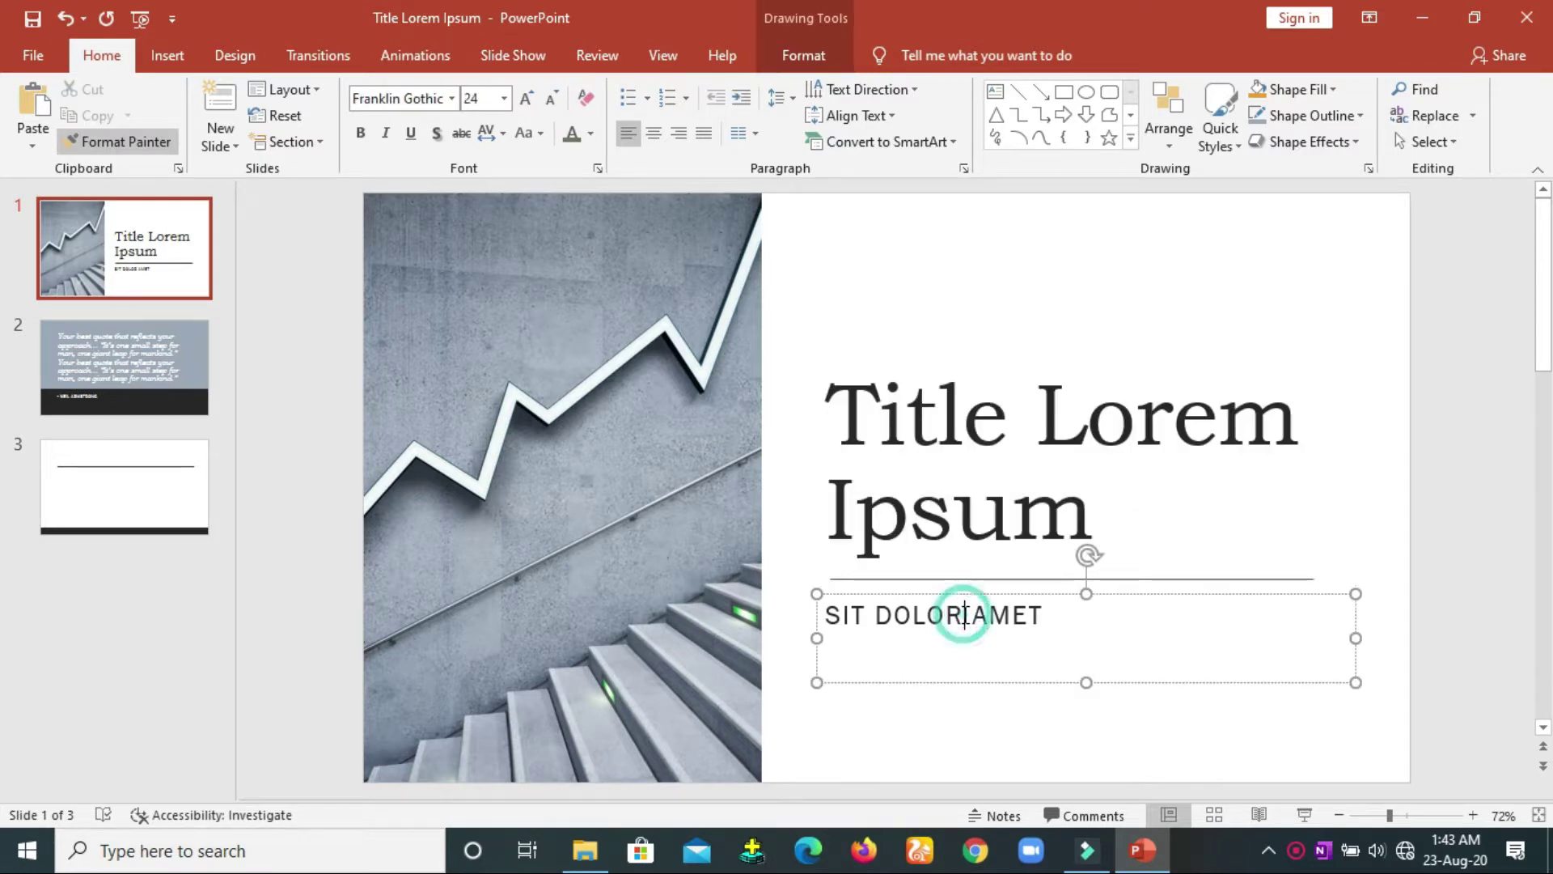
click(928, 599)
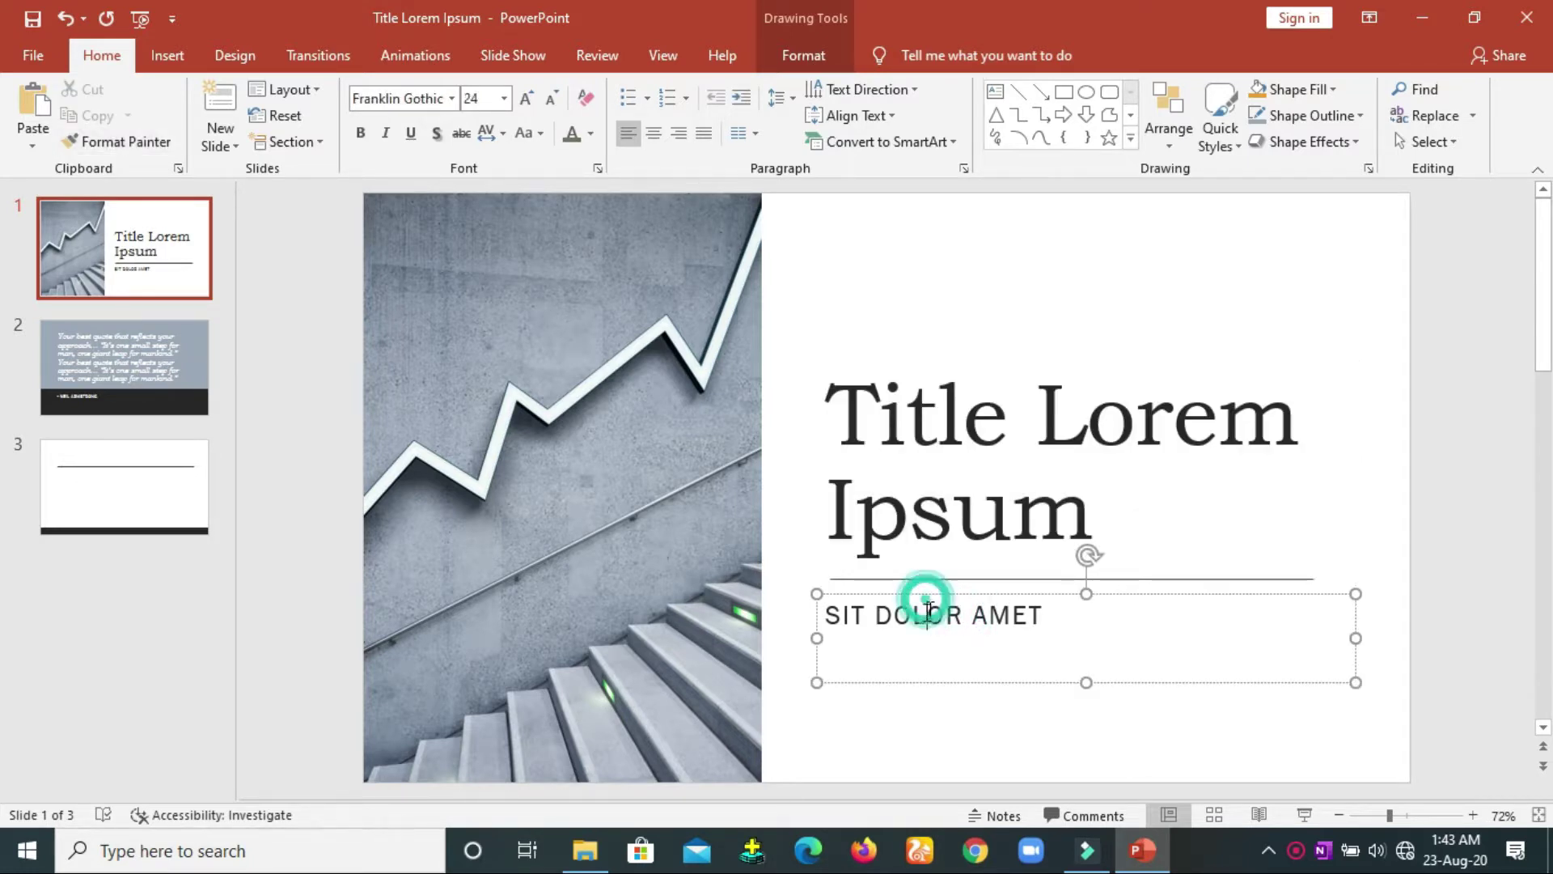
Step: Add 'jhfjhf' as a new third title line and set it to Algerian
click(1052, 619)
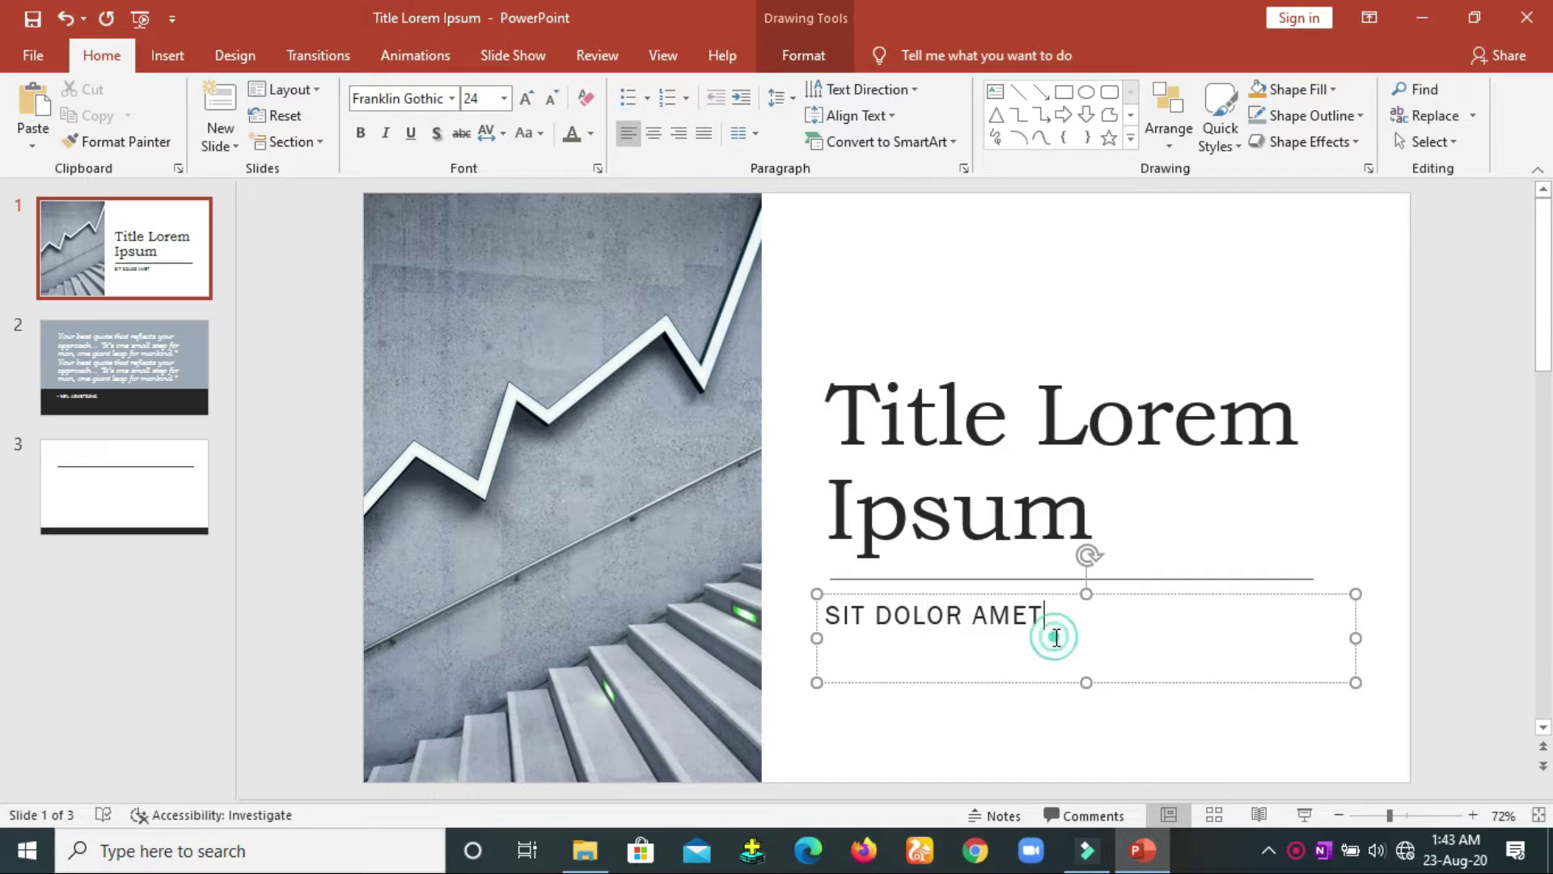
click(1166, 520)
key(Return)
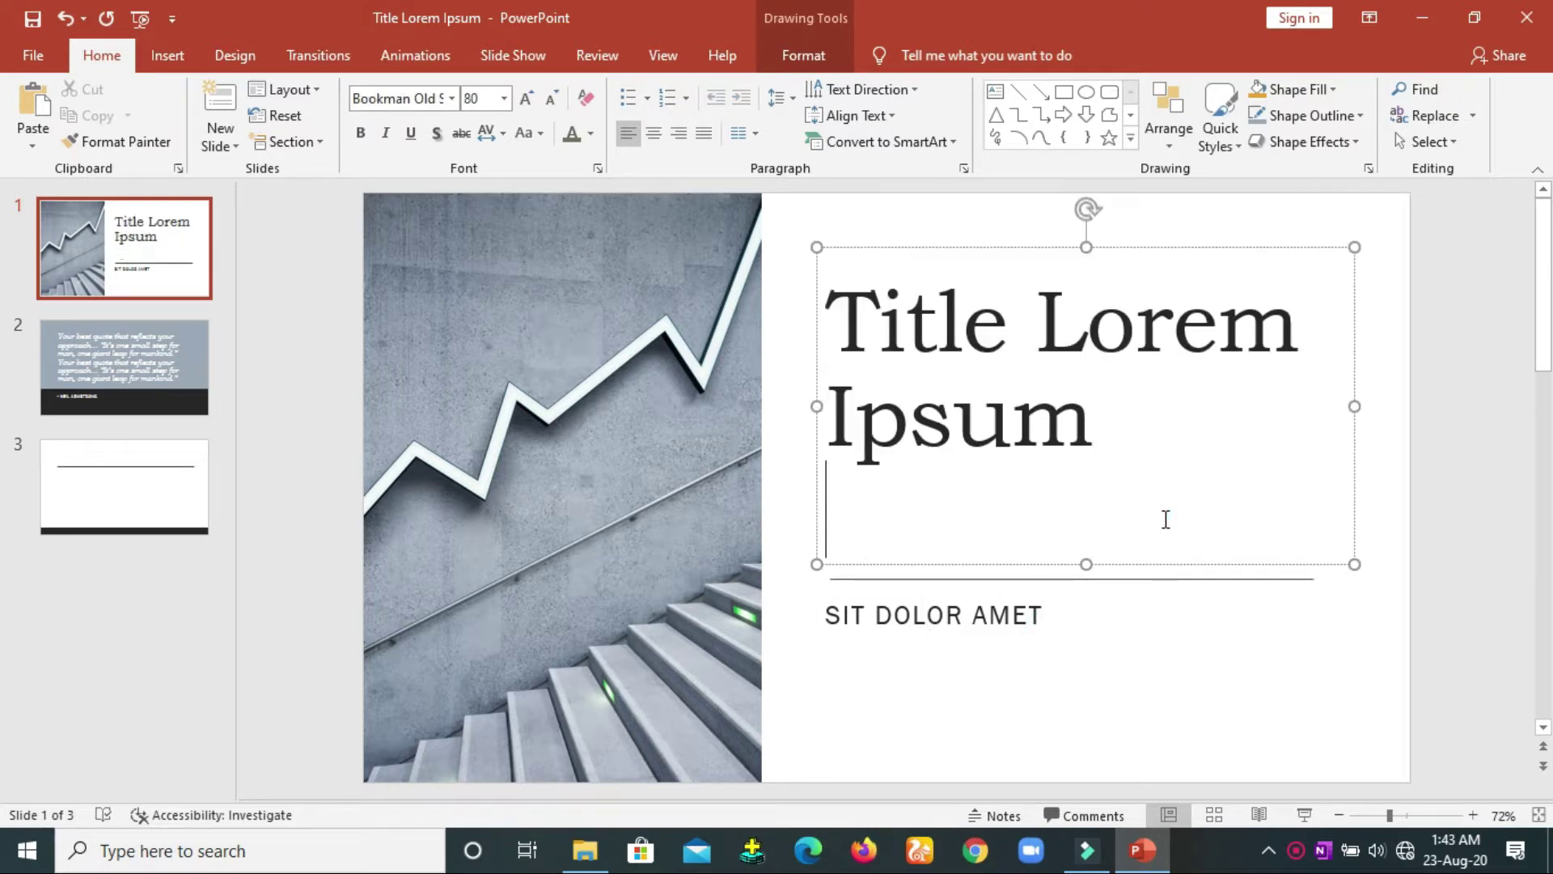
text(jhfjhf)
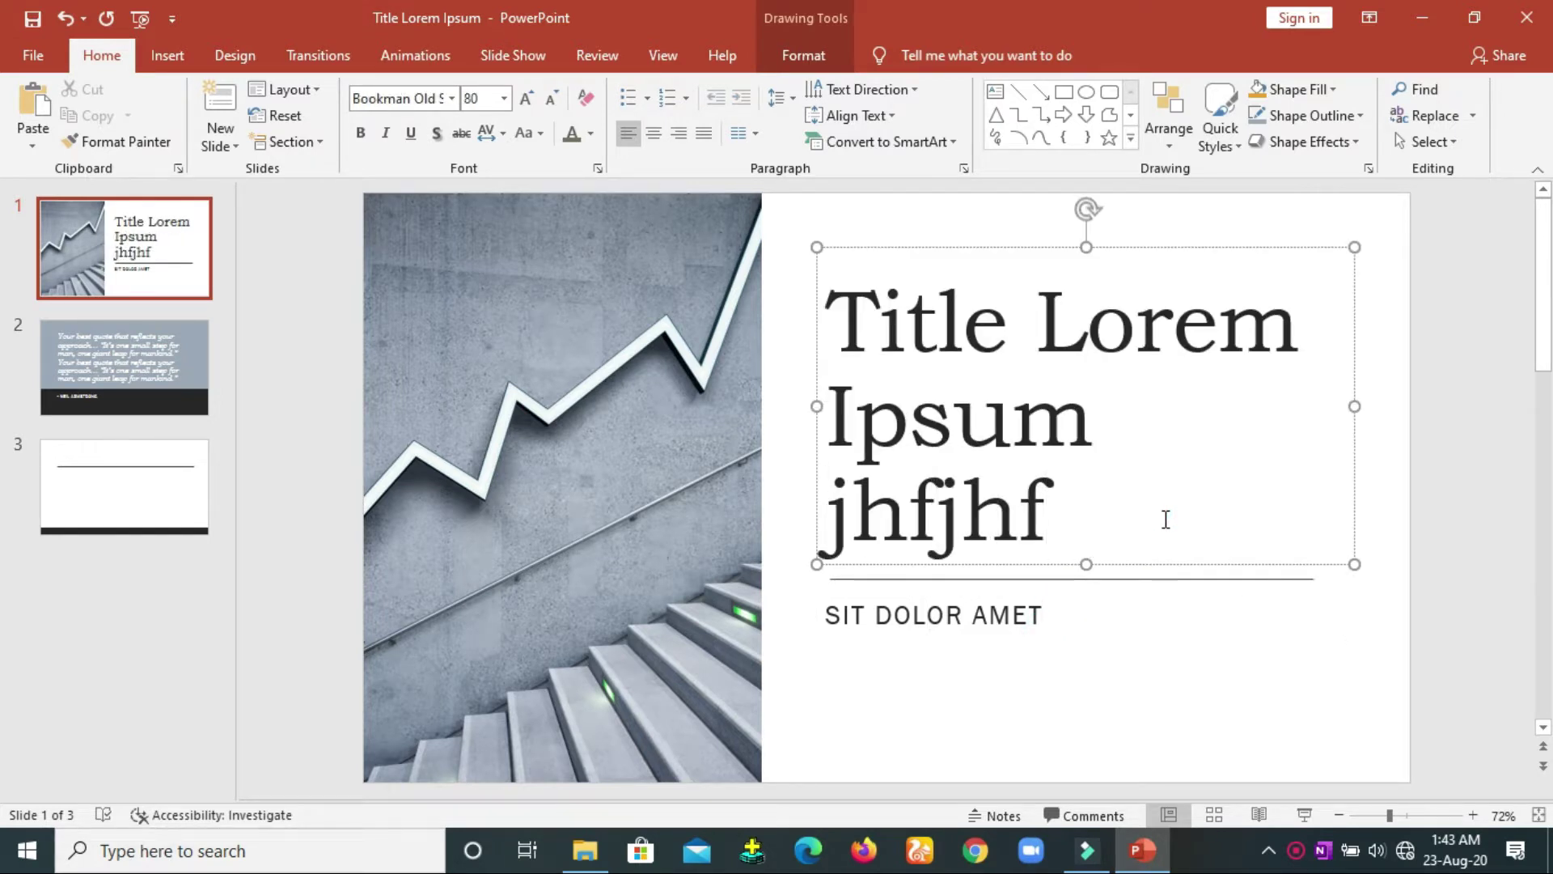
double_click(1071, 512)
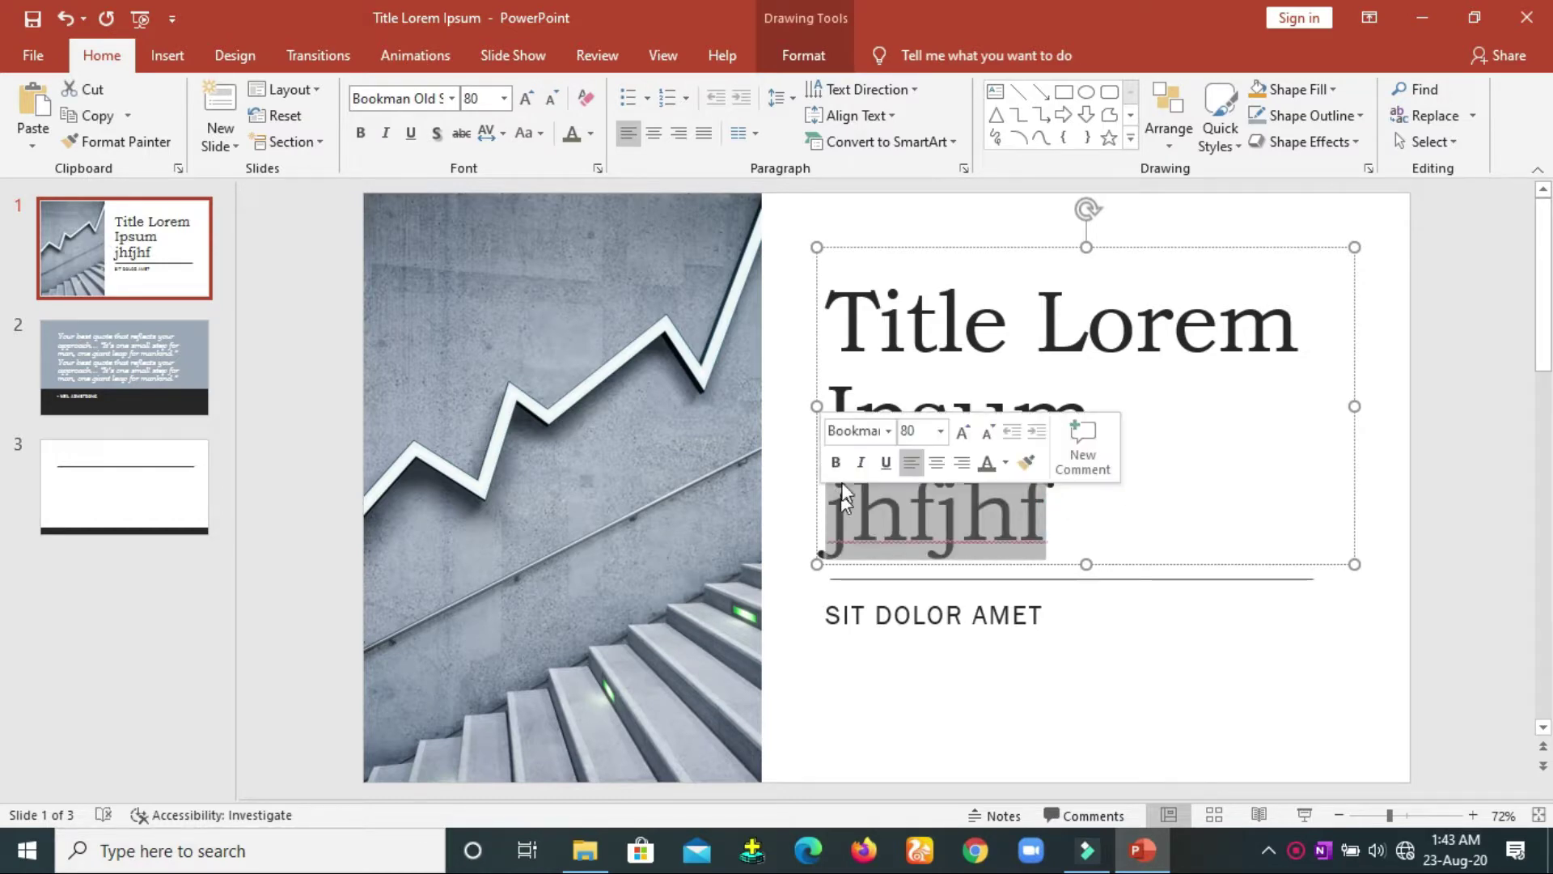
click(451, 98)
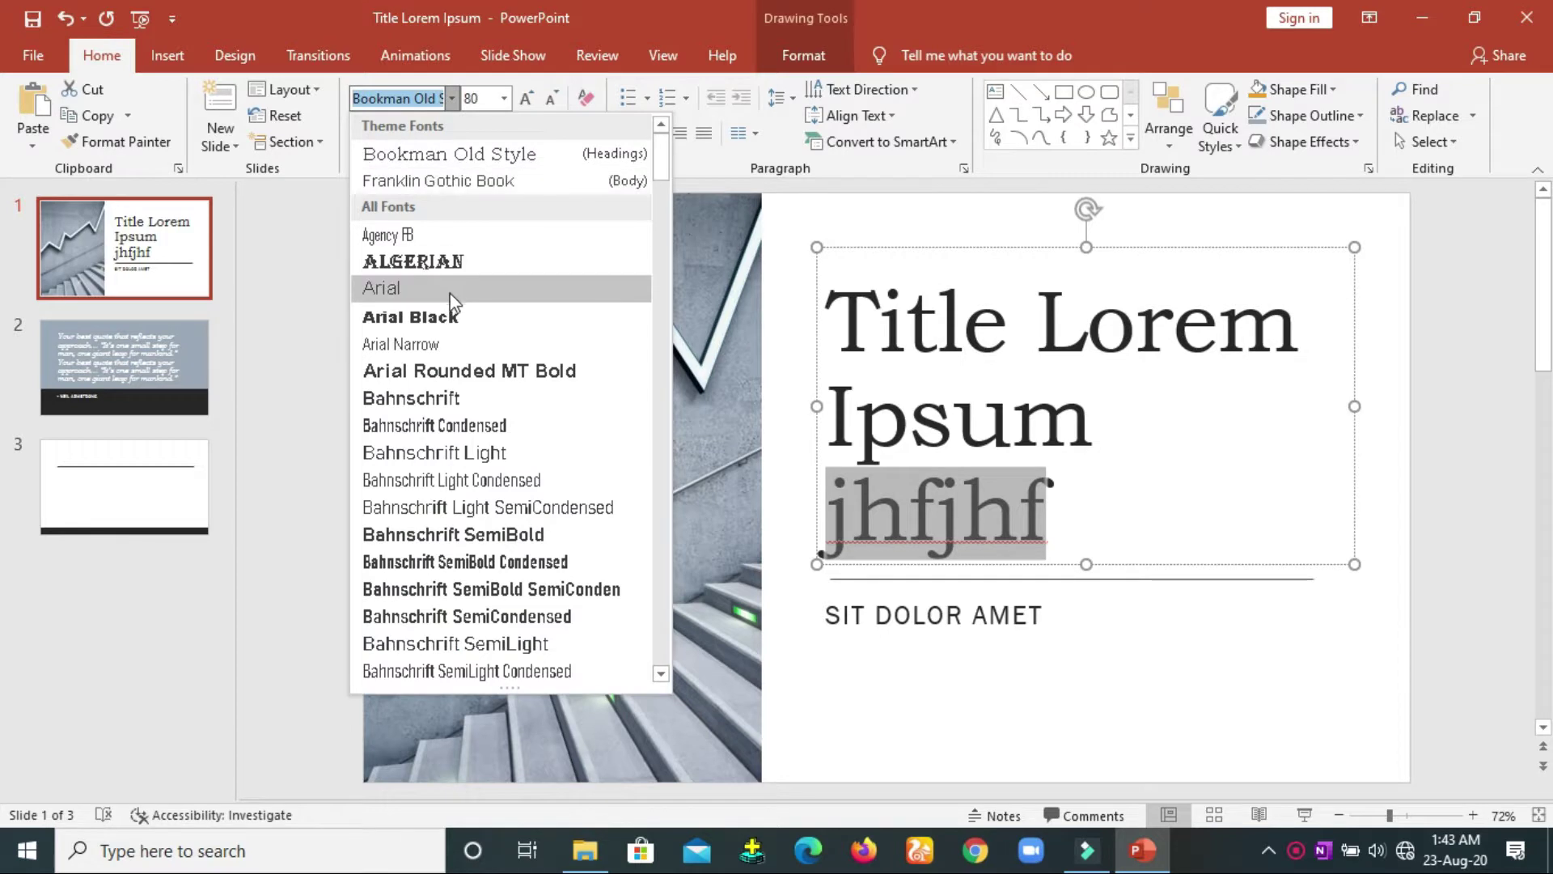
click(450, 257)
Step: Use Format Painter to give 'jhfjhf' the Bookman style of Title Lorem Ipsum
click(1171, 419)
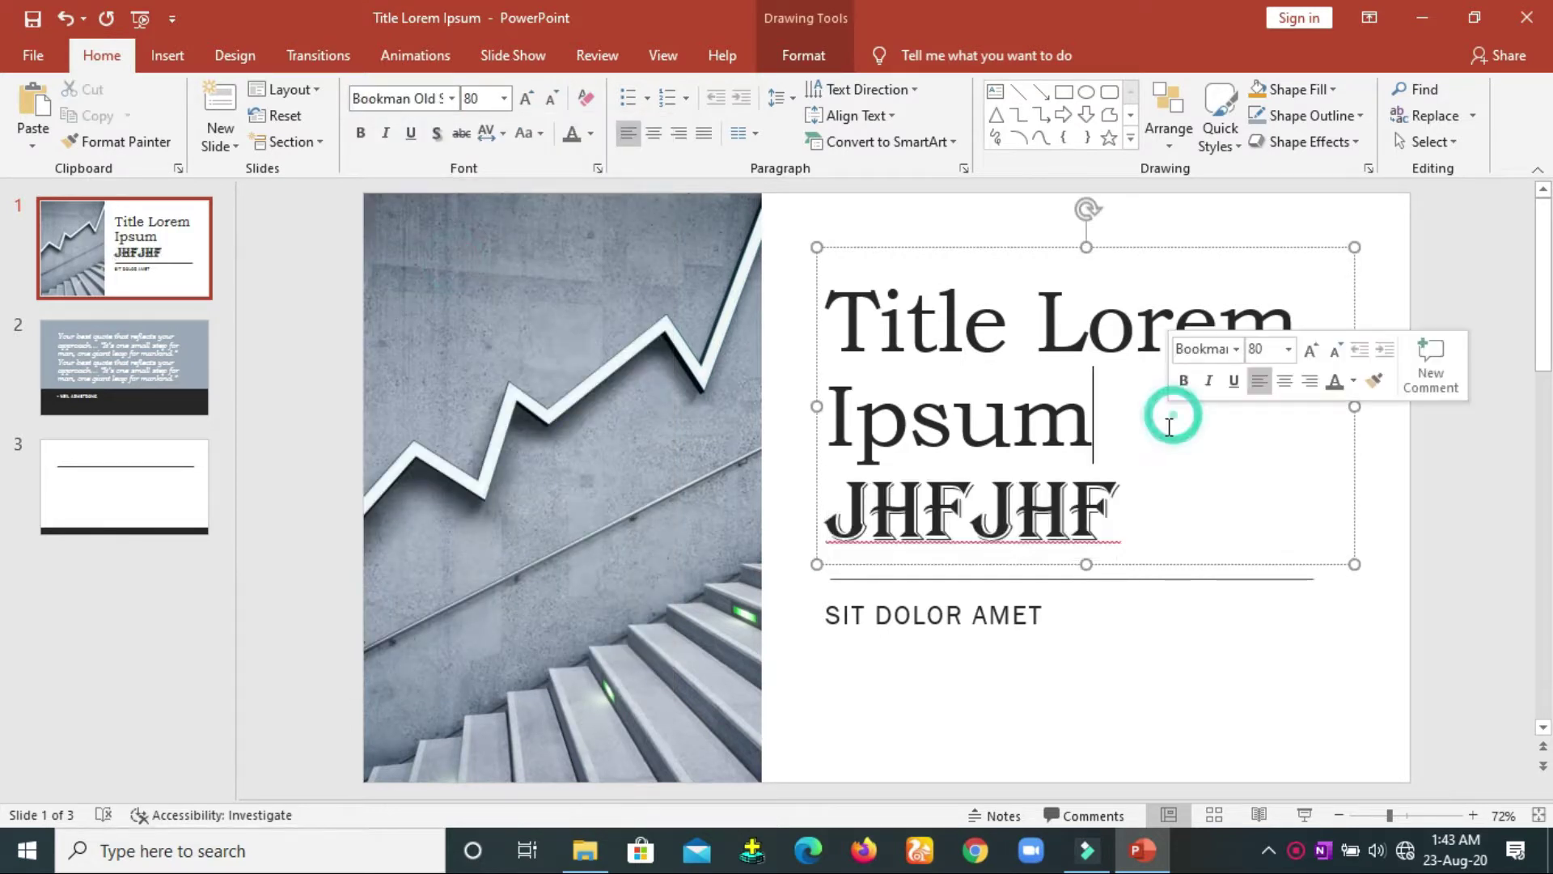
click(1117, 424)
shift+click(812, 354)
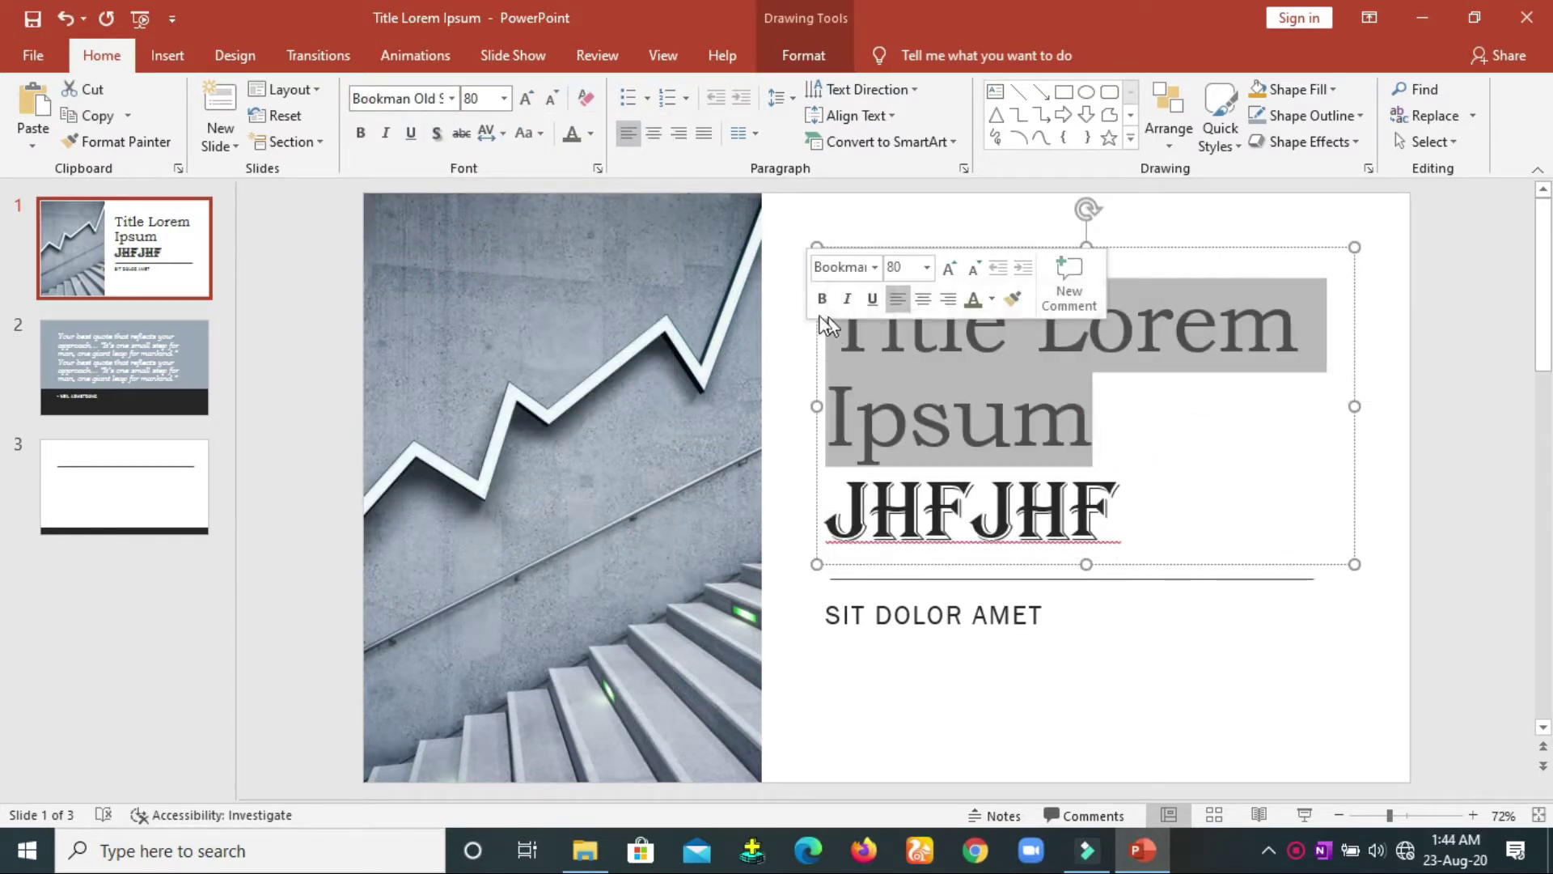
click(122, 142)
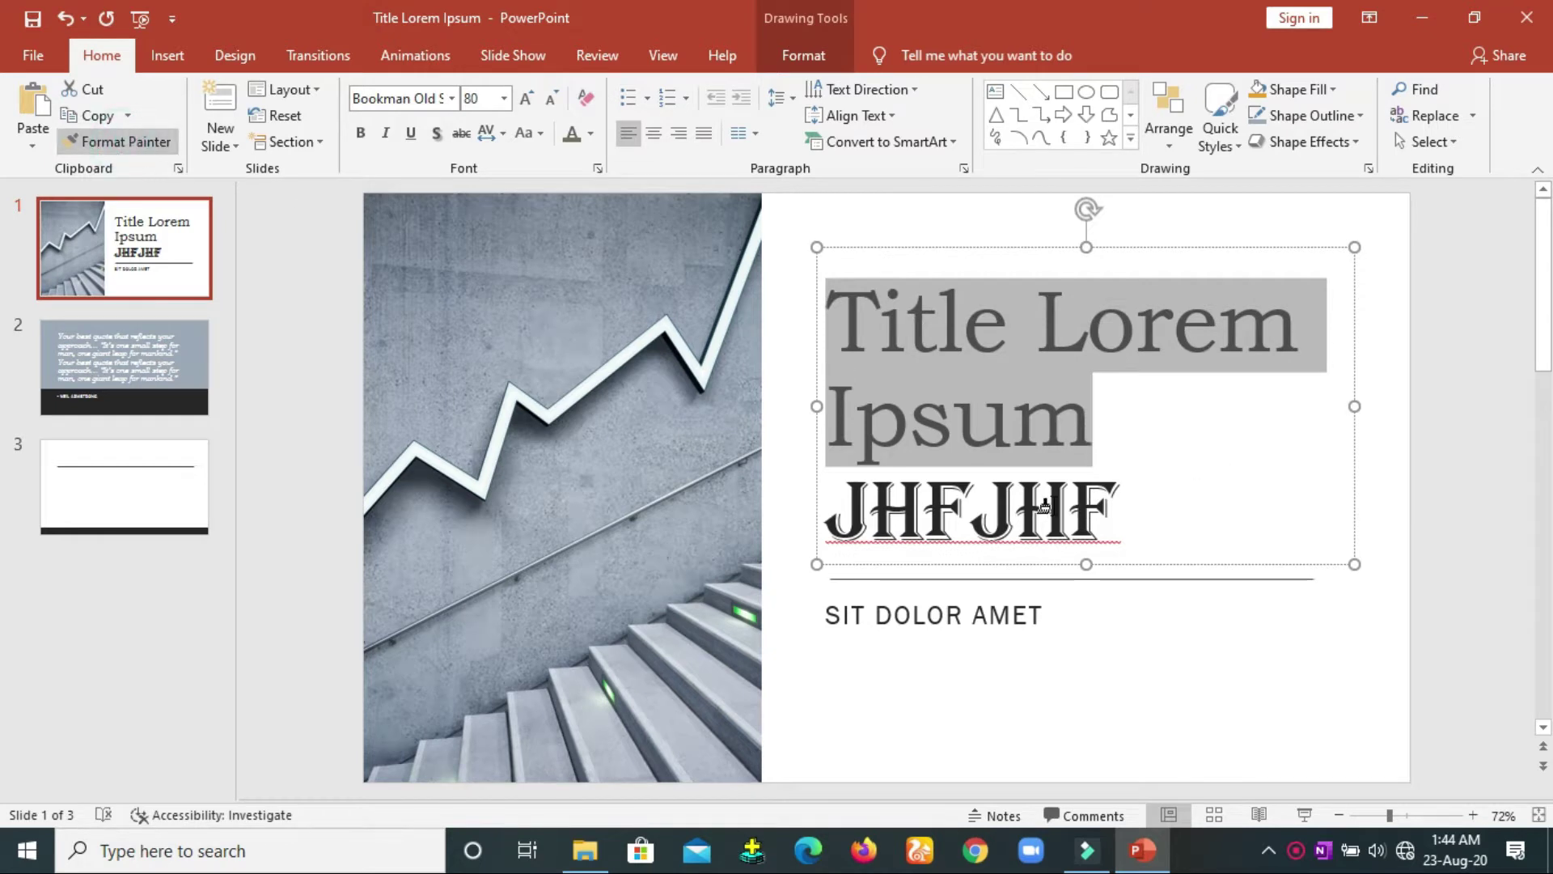
click(970, 508)
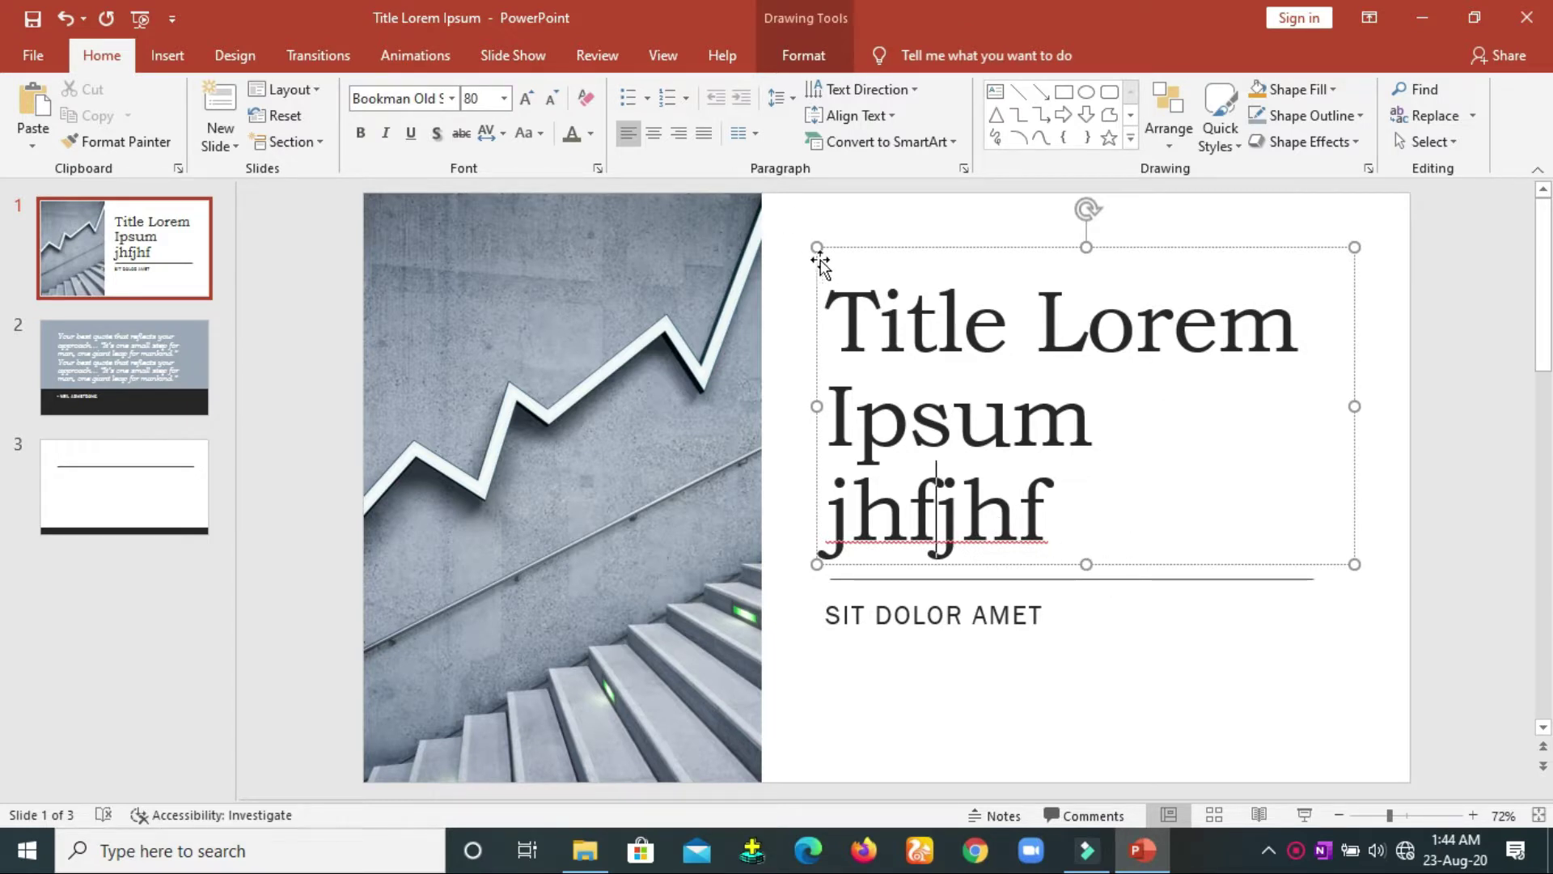
click(1246, 247)
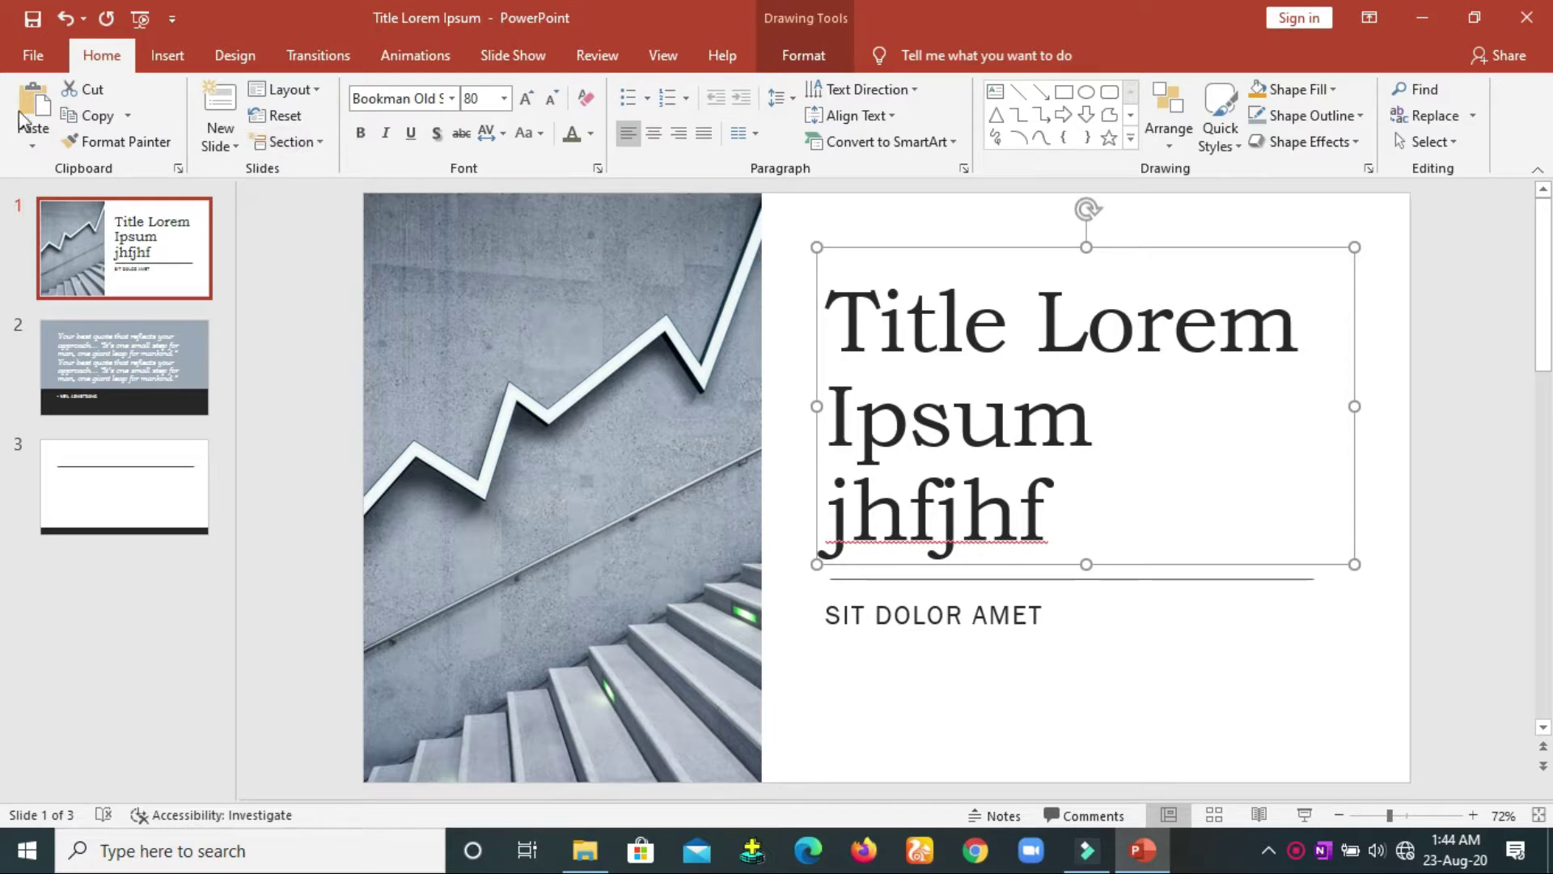
Step: Look through slides 2 and 3, return to slide 1, and show the New Slide layouts
click(963, 617)
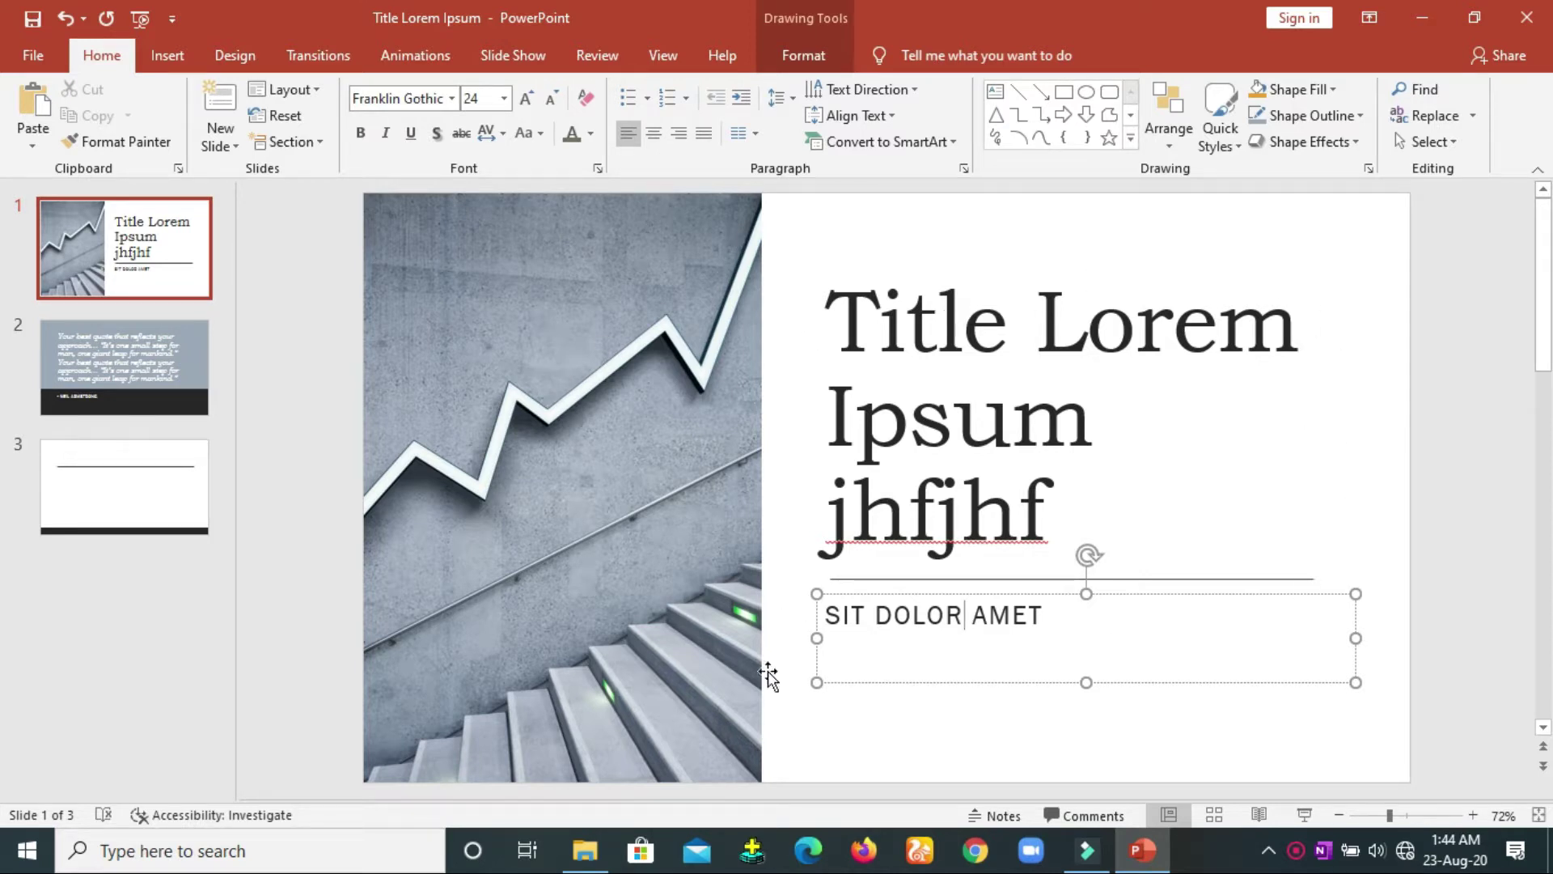
click(127, 362)
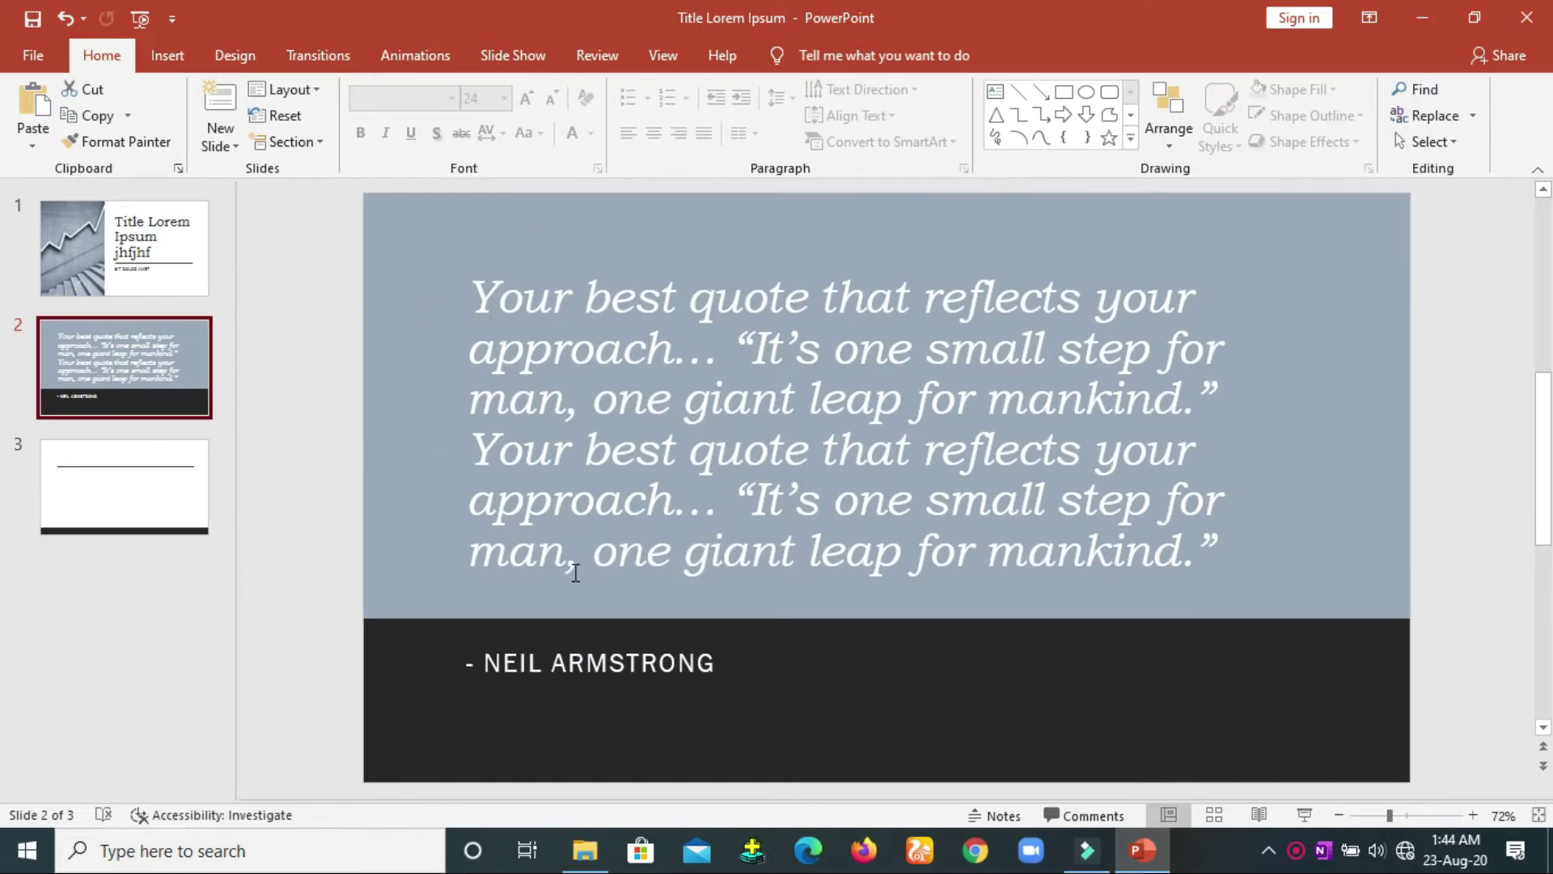
click(128, 496)
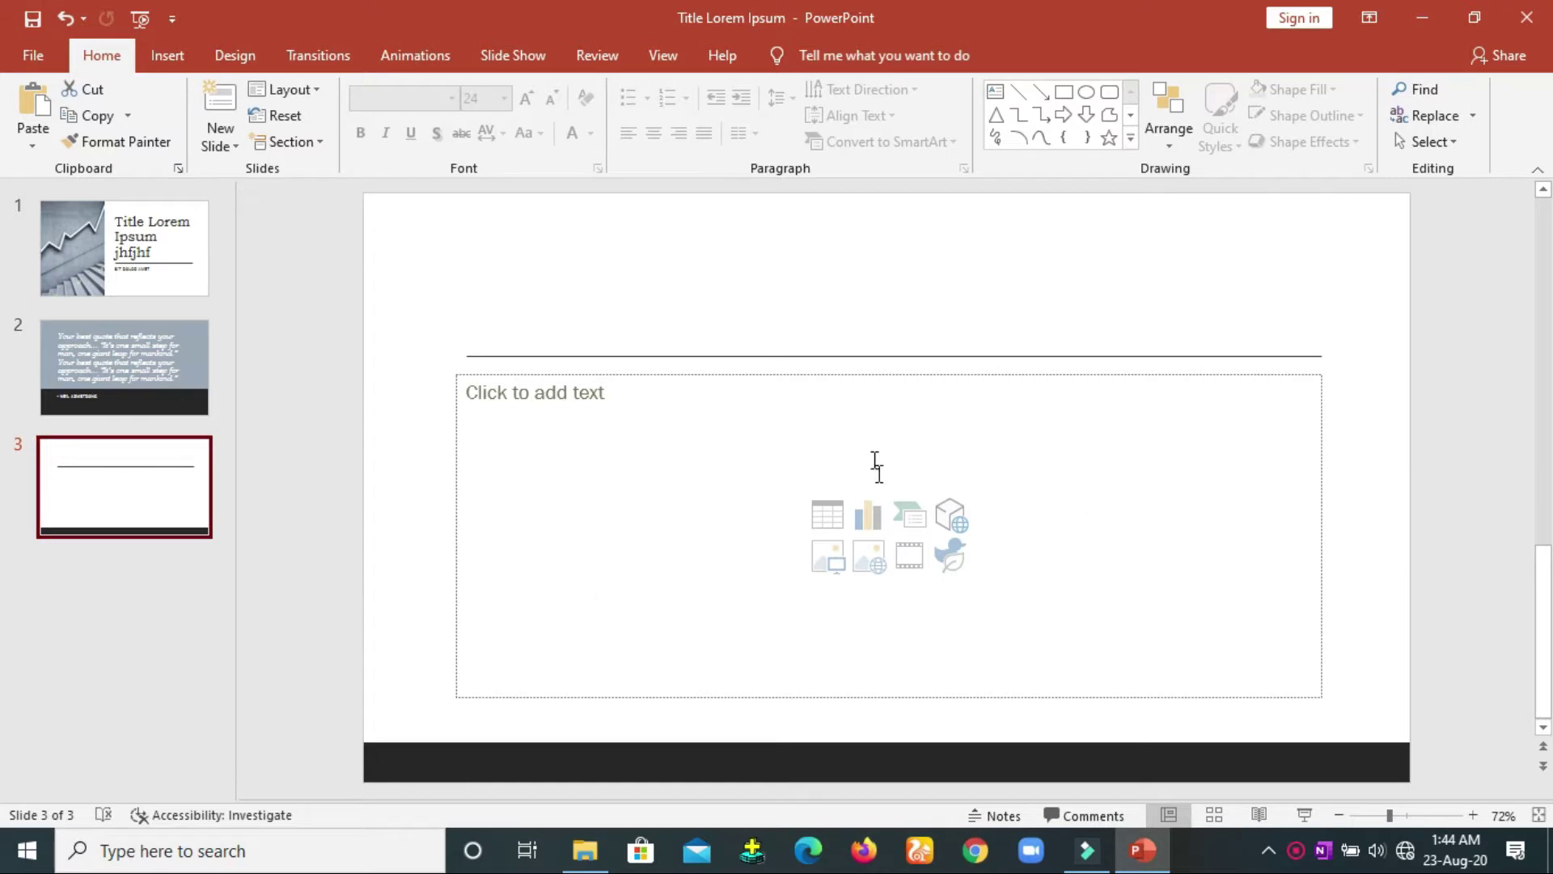
click(89, 245)
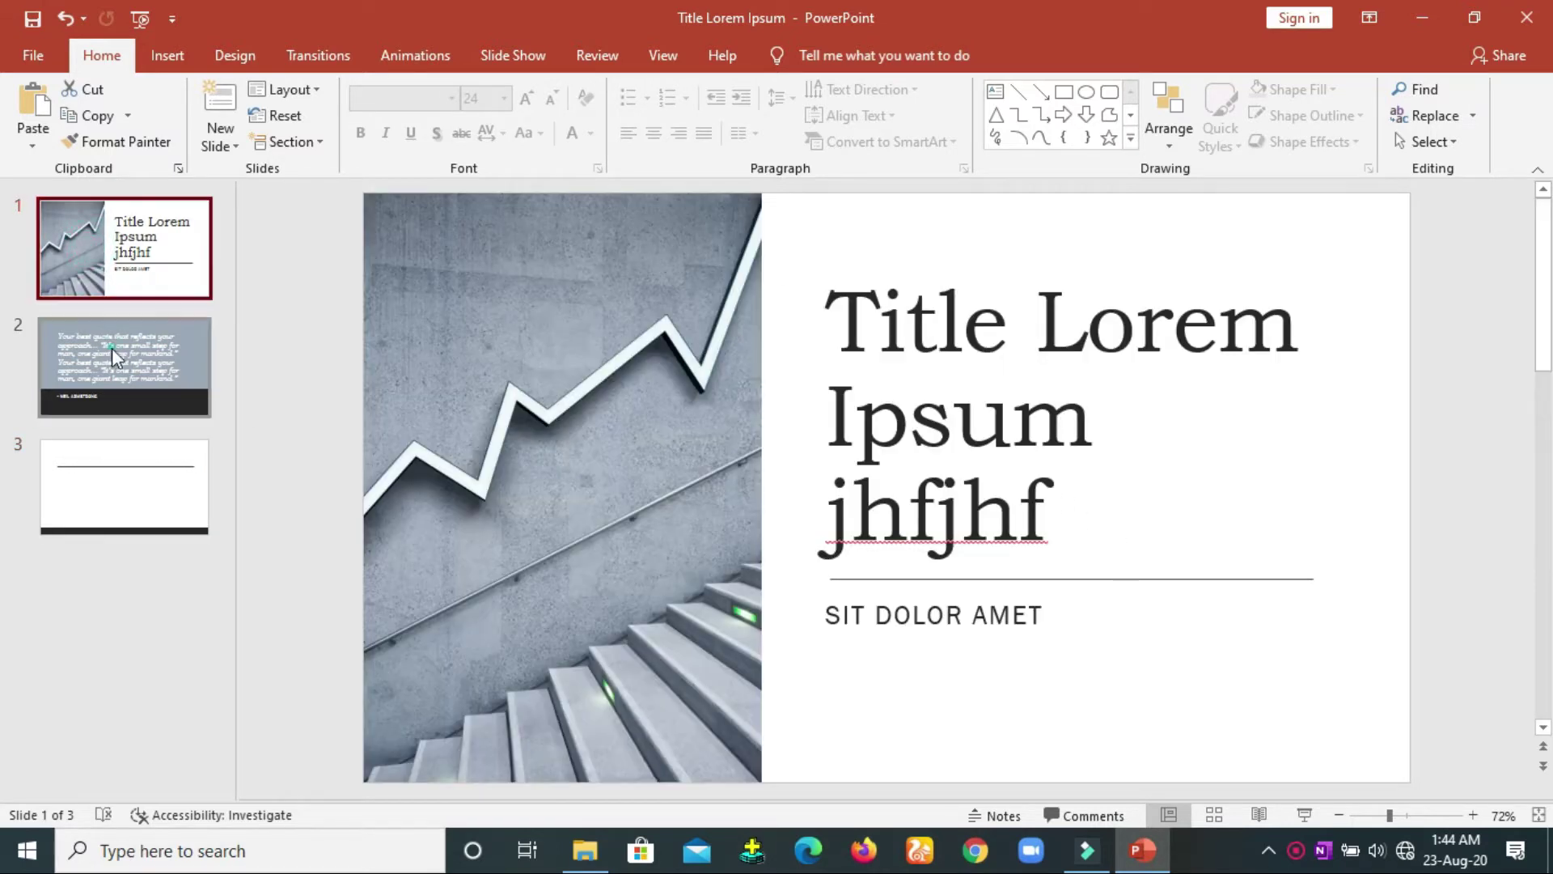
click(112, 348)
click(128, 479)
click(126, 242)
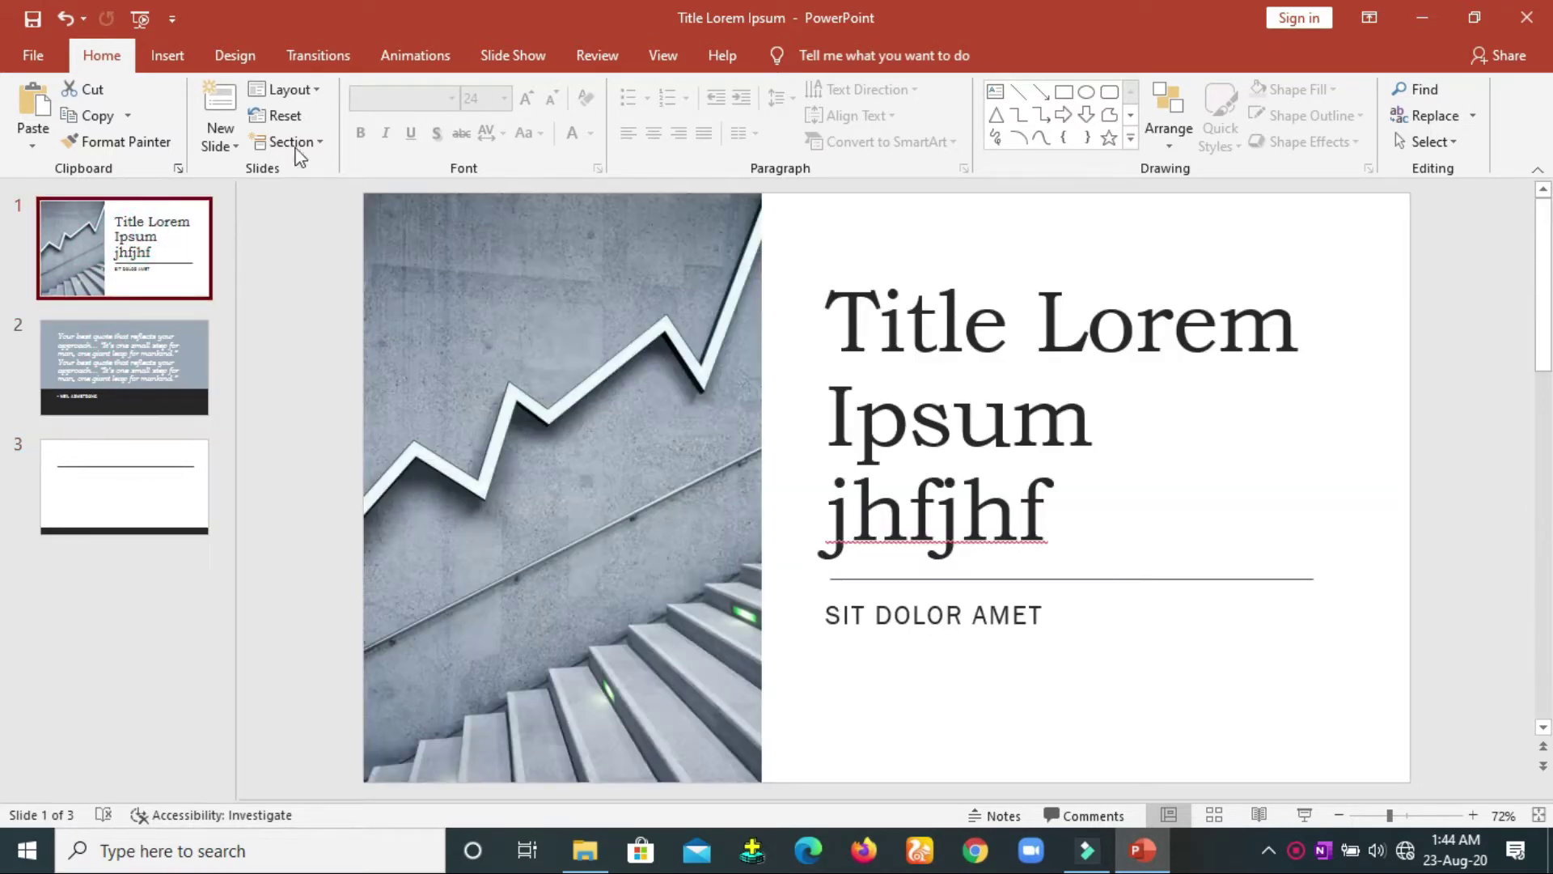
click(227, 138)
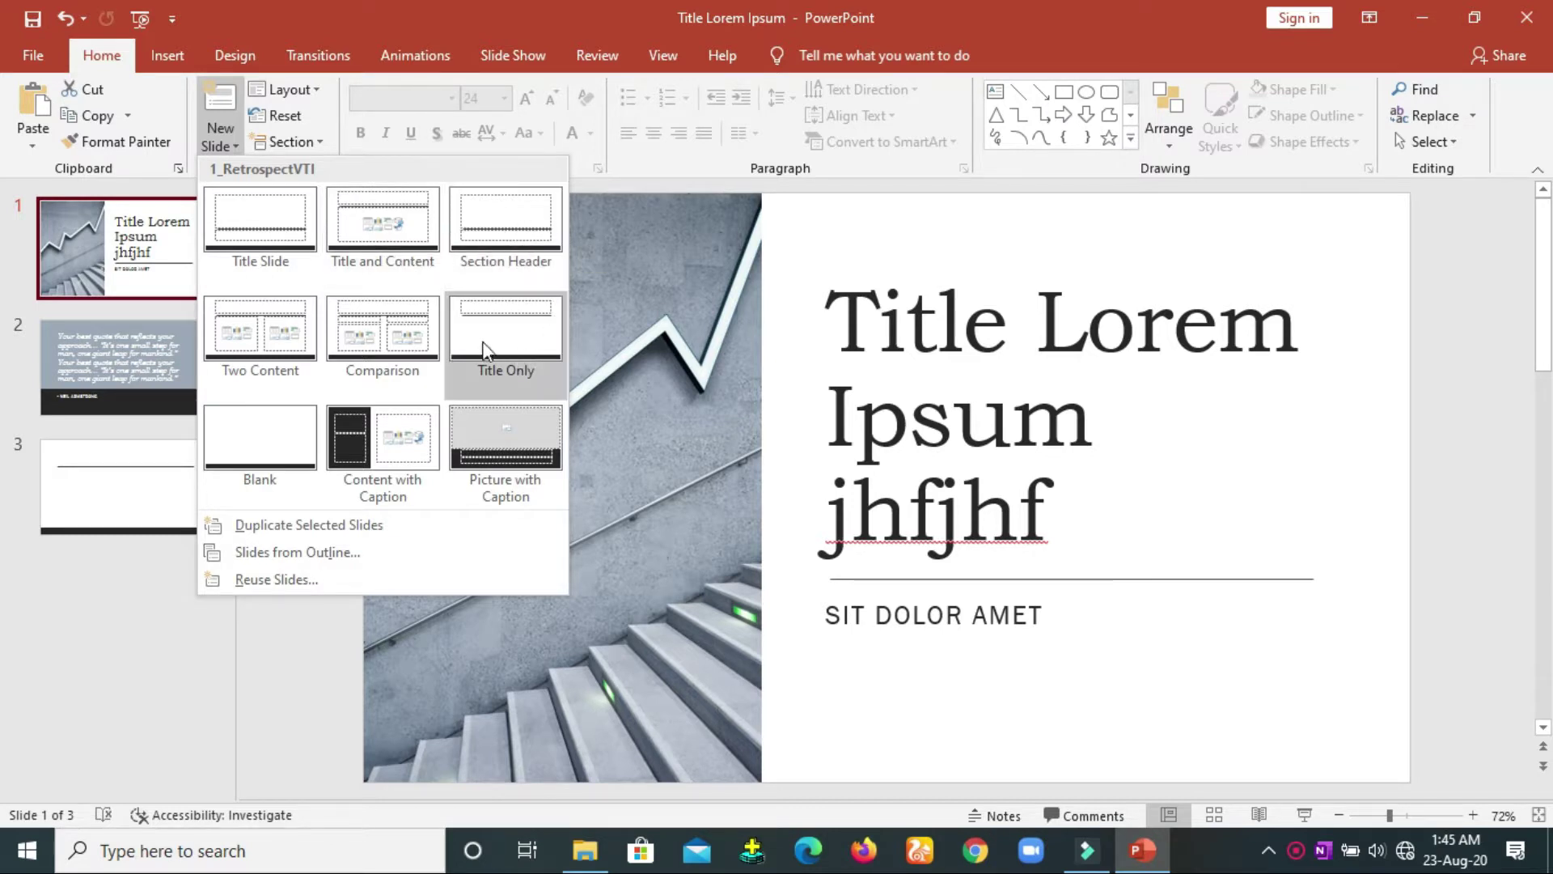
Step: Insert a Section Header slide as slide 2, then try Title and Content with Reset
click(506, 211)
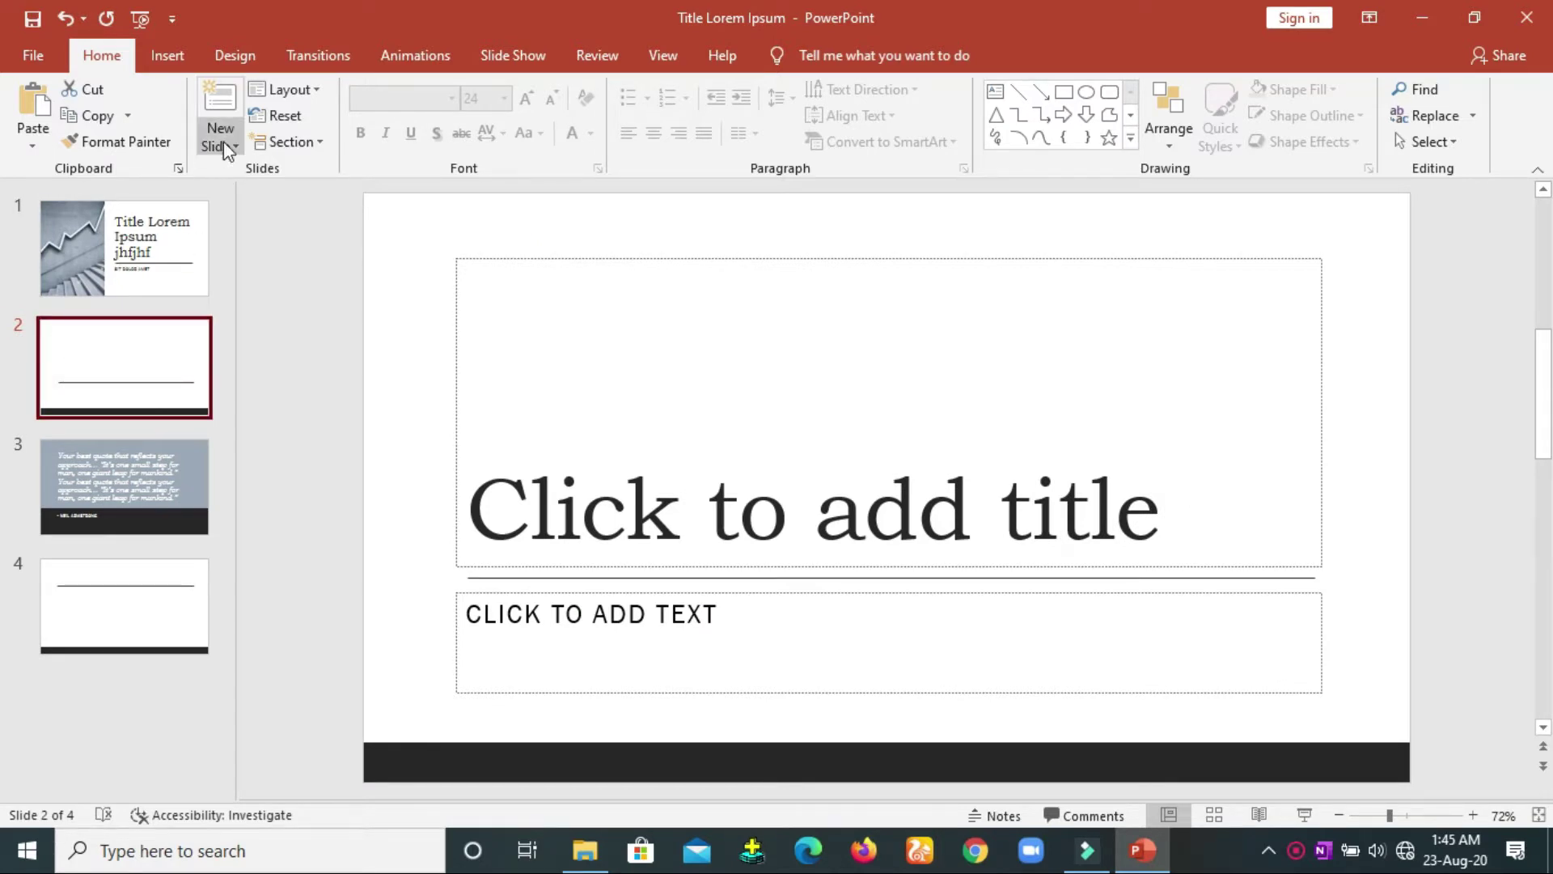
click(316, 90)
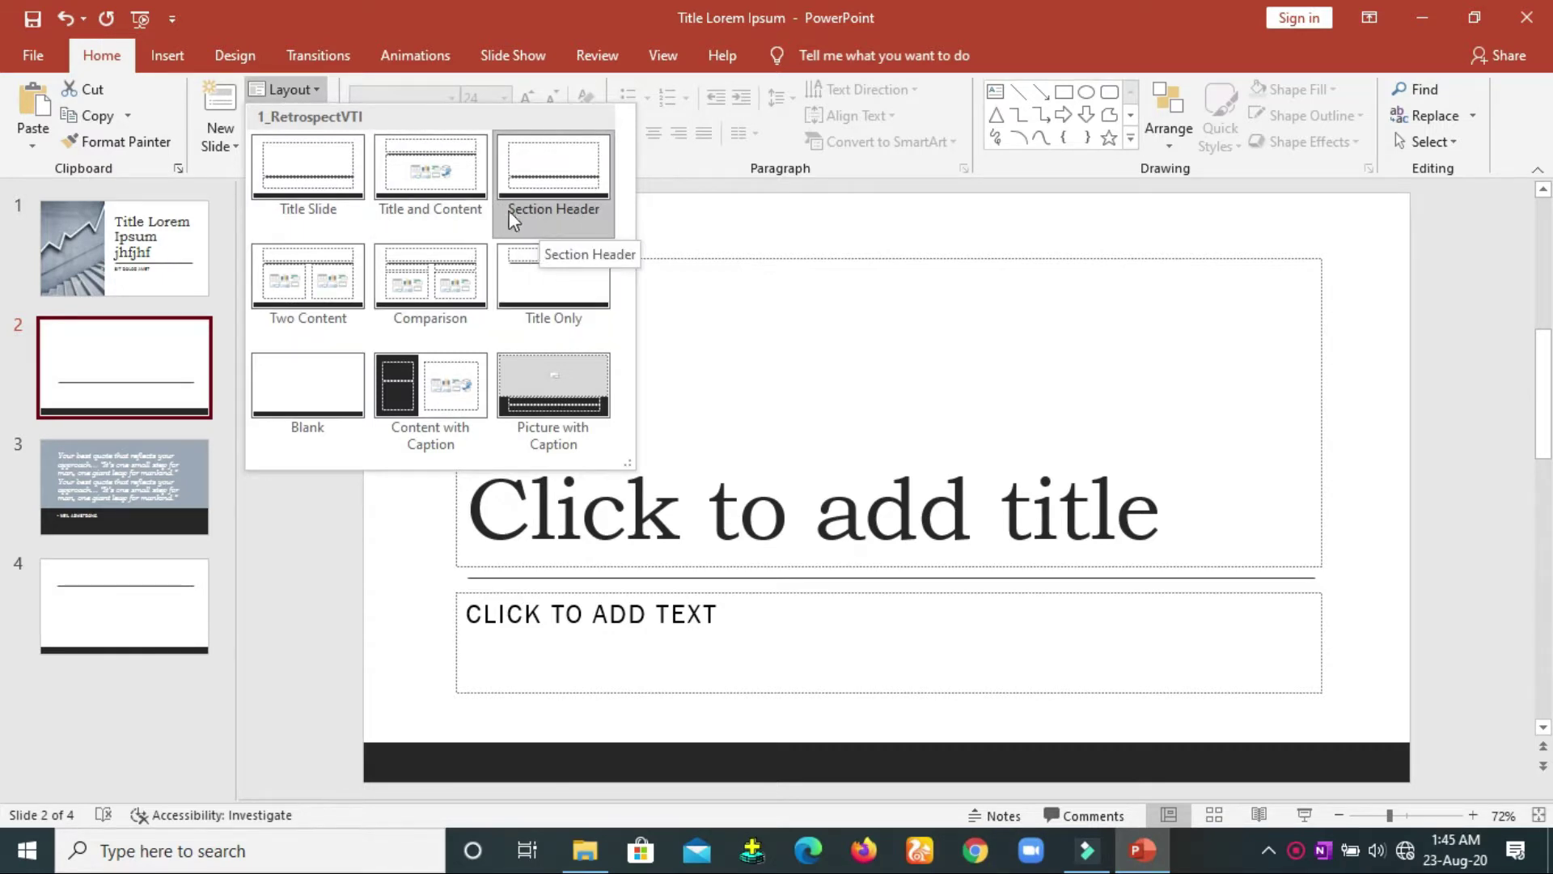
click(422, 176)
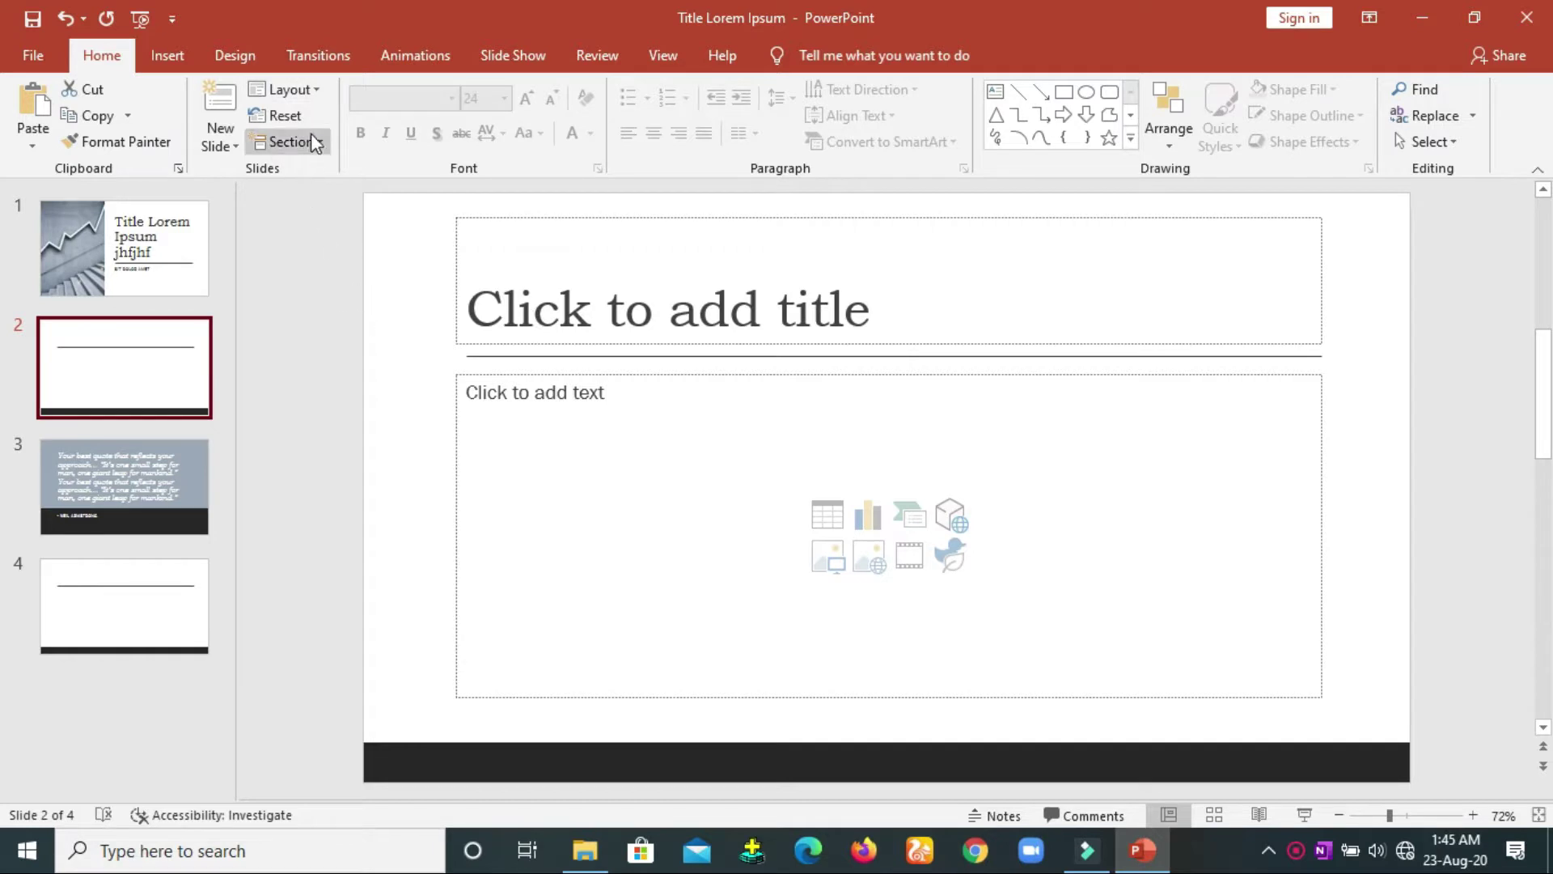
click(279, 117)
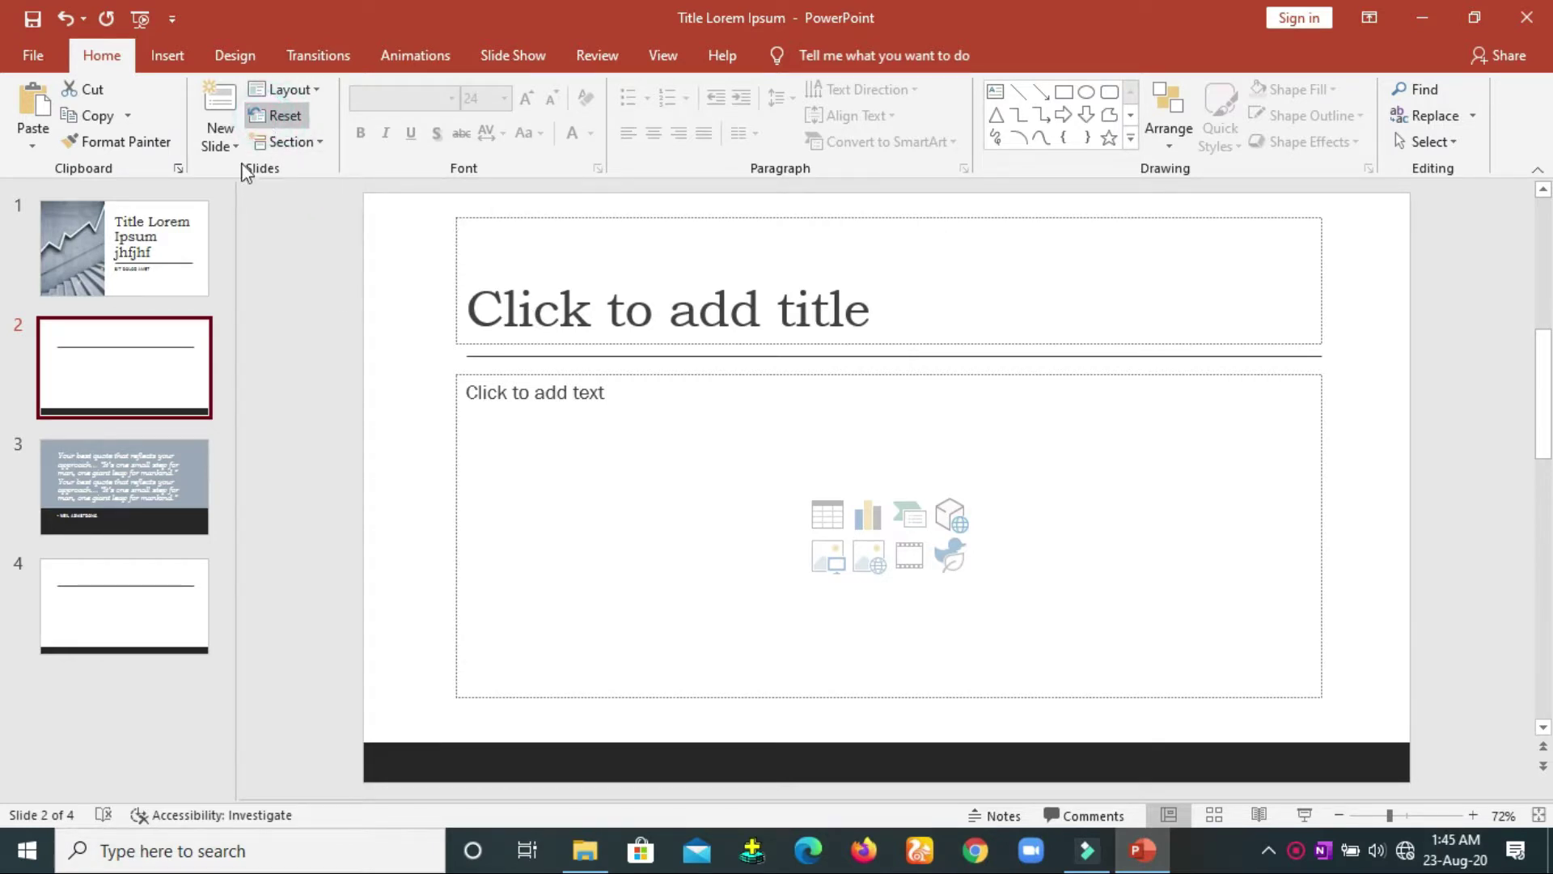
Step: Set slide 2's layout back to Section Header
click(150, 348)
click(285, 89)
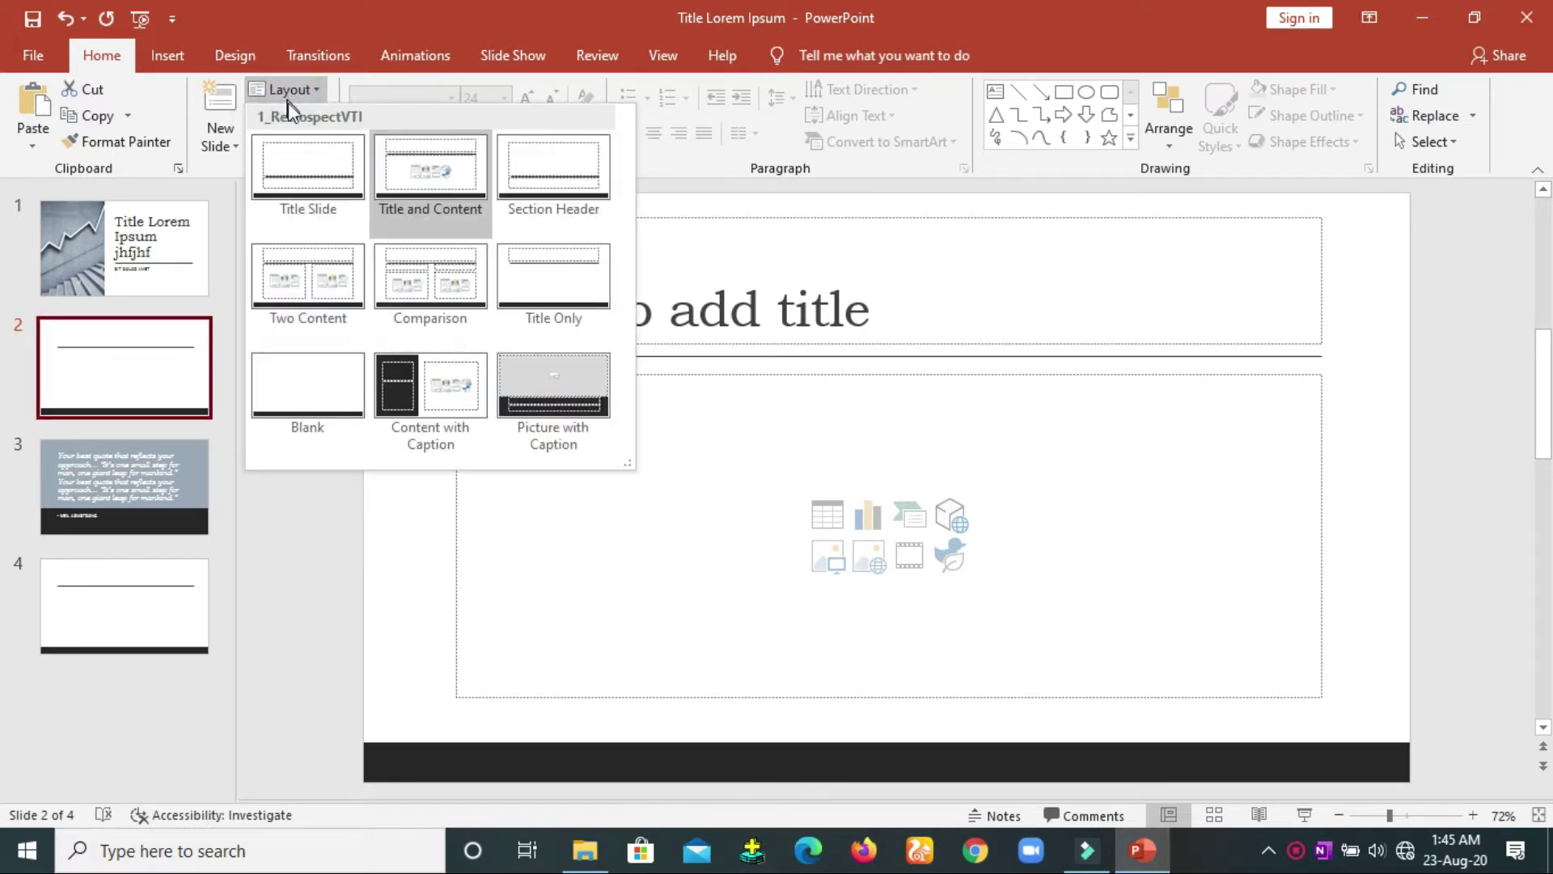
click(532, 186)
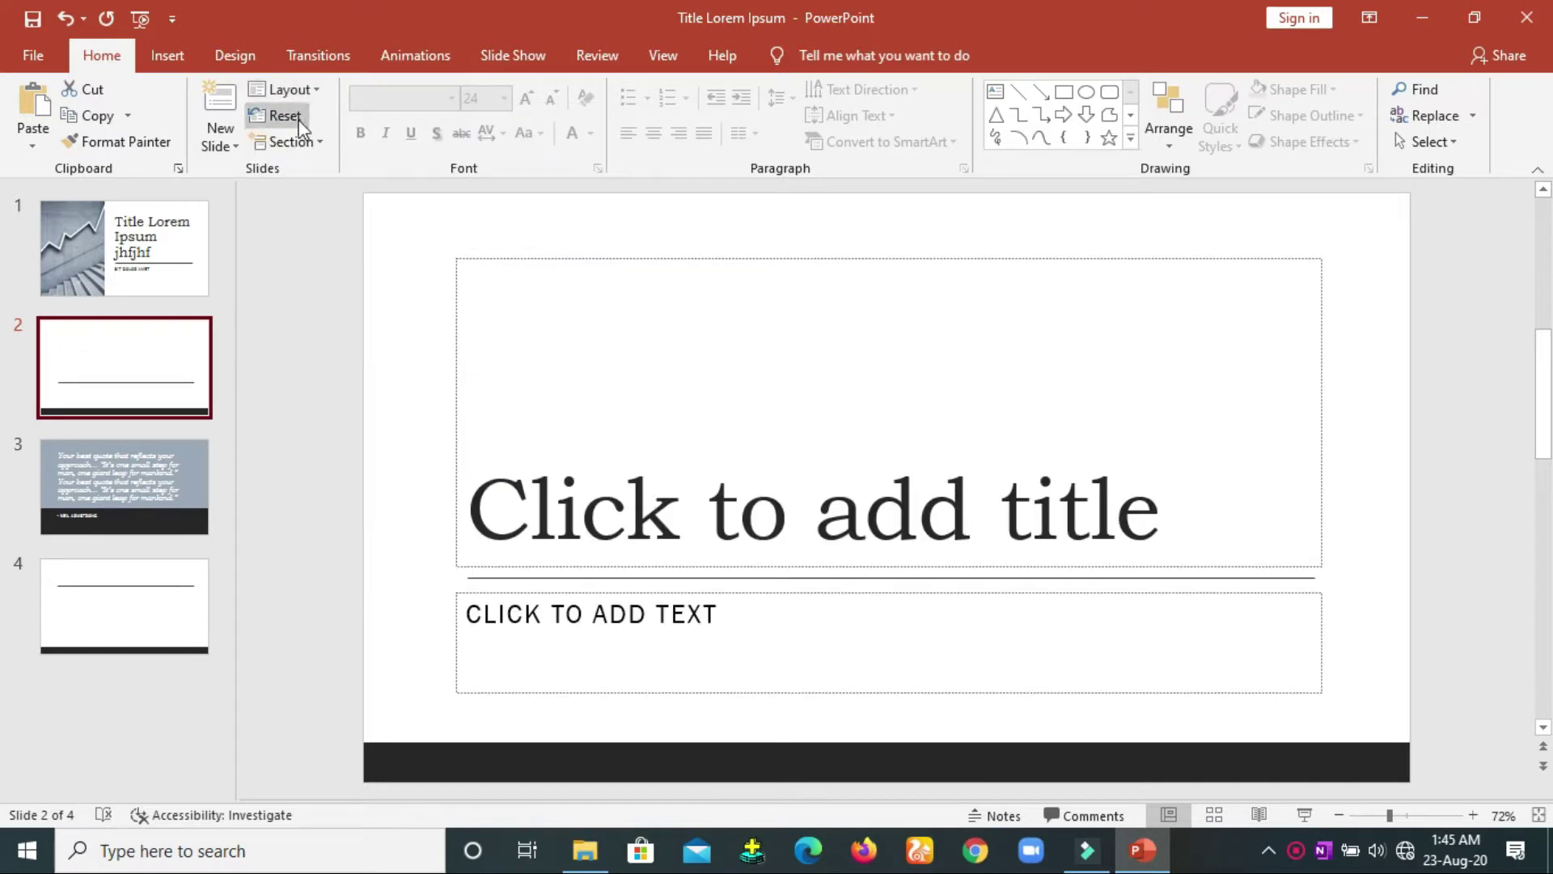
Step: On slide 1, try resetting the placeholders to the layout defaults, then undo the reset
click(128, 246)
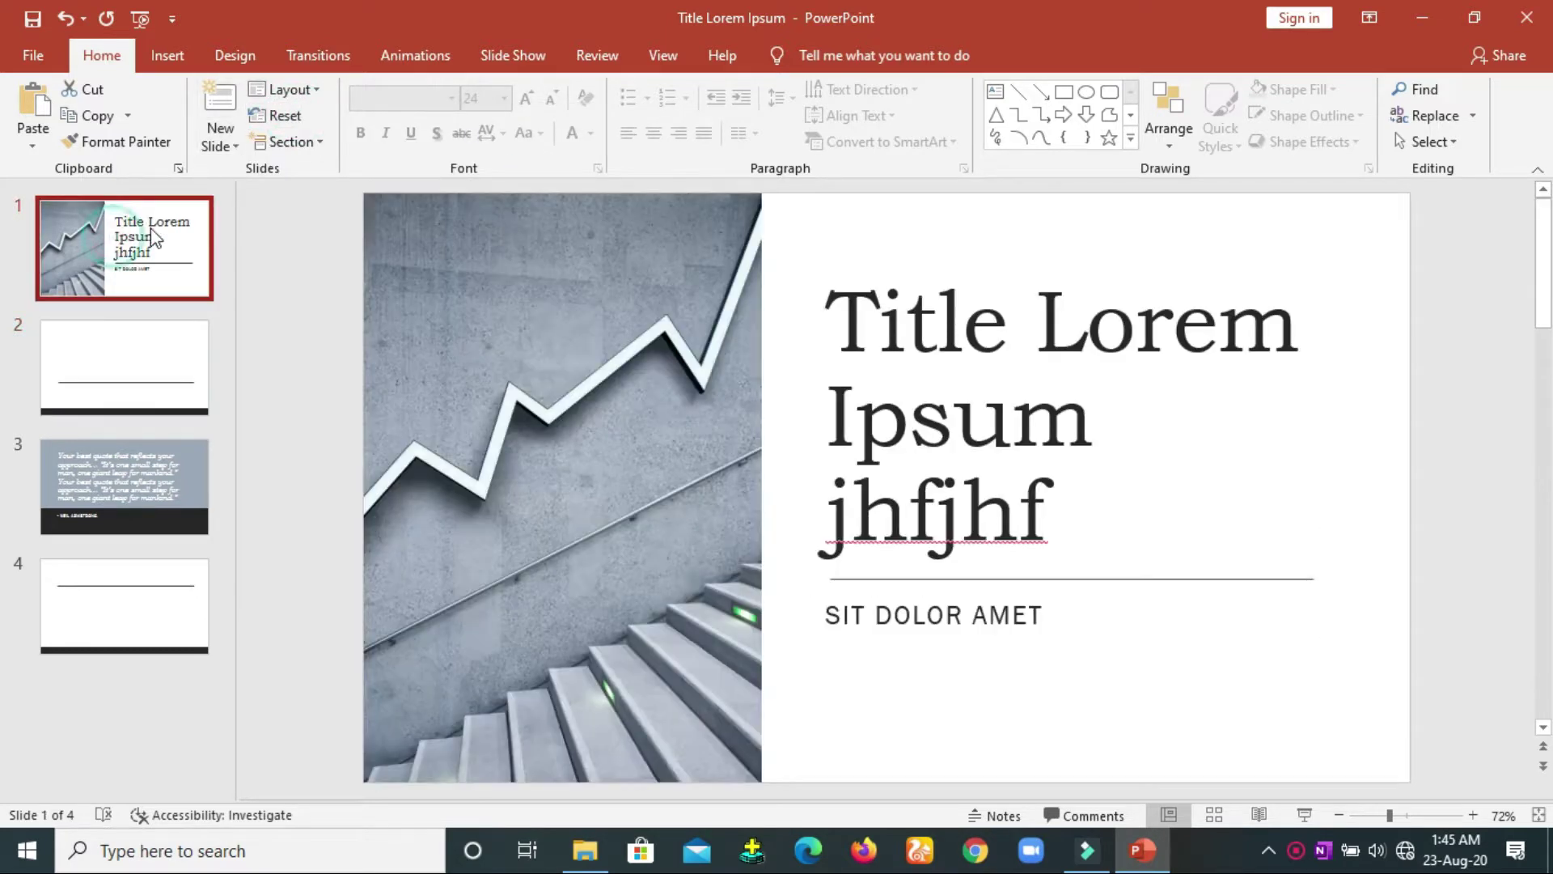
click(277, 118)
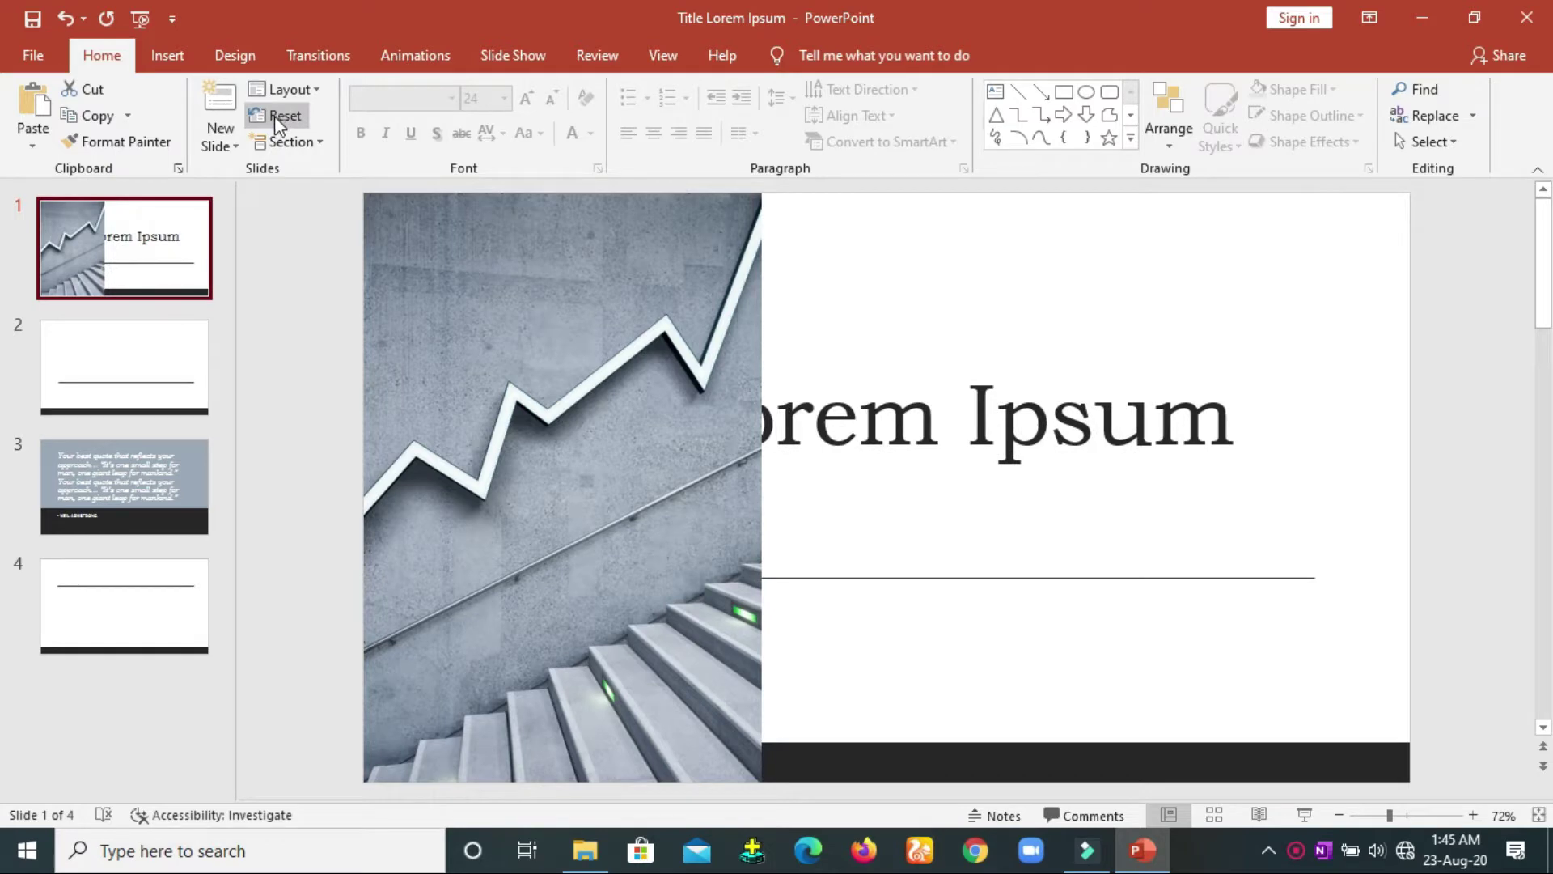
scroll(1027, 516, down, 3)
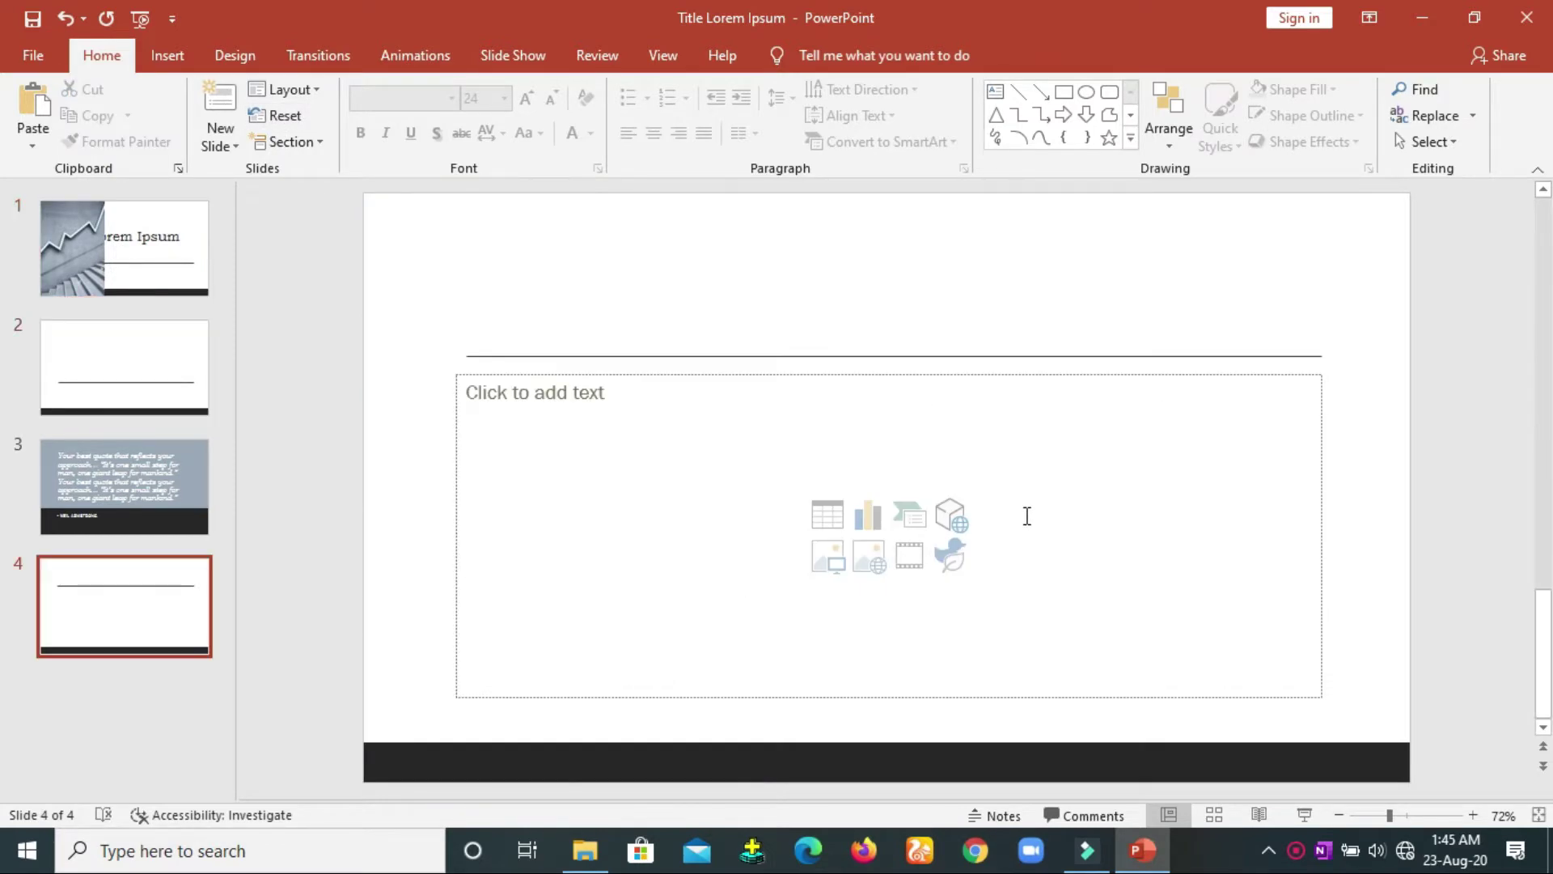
scroll(1028, 516, up, 3)
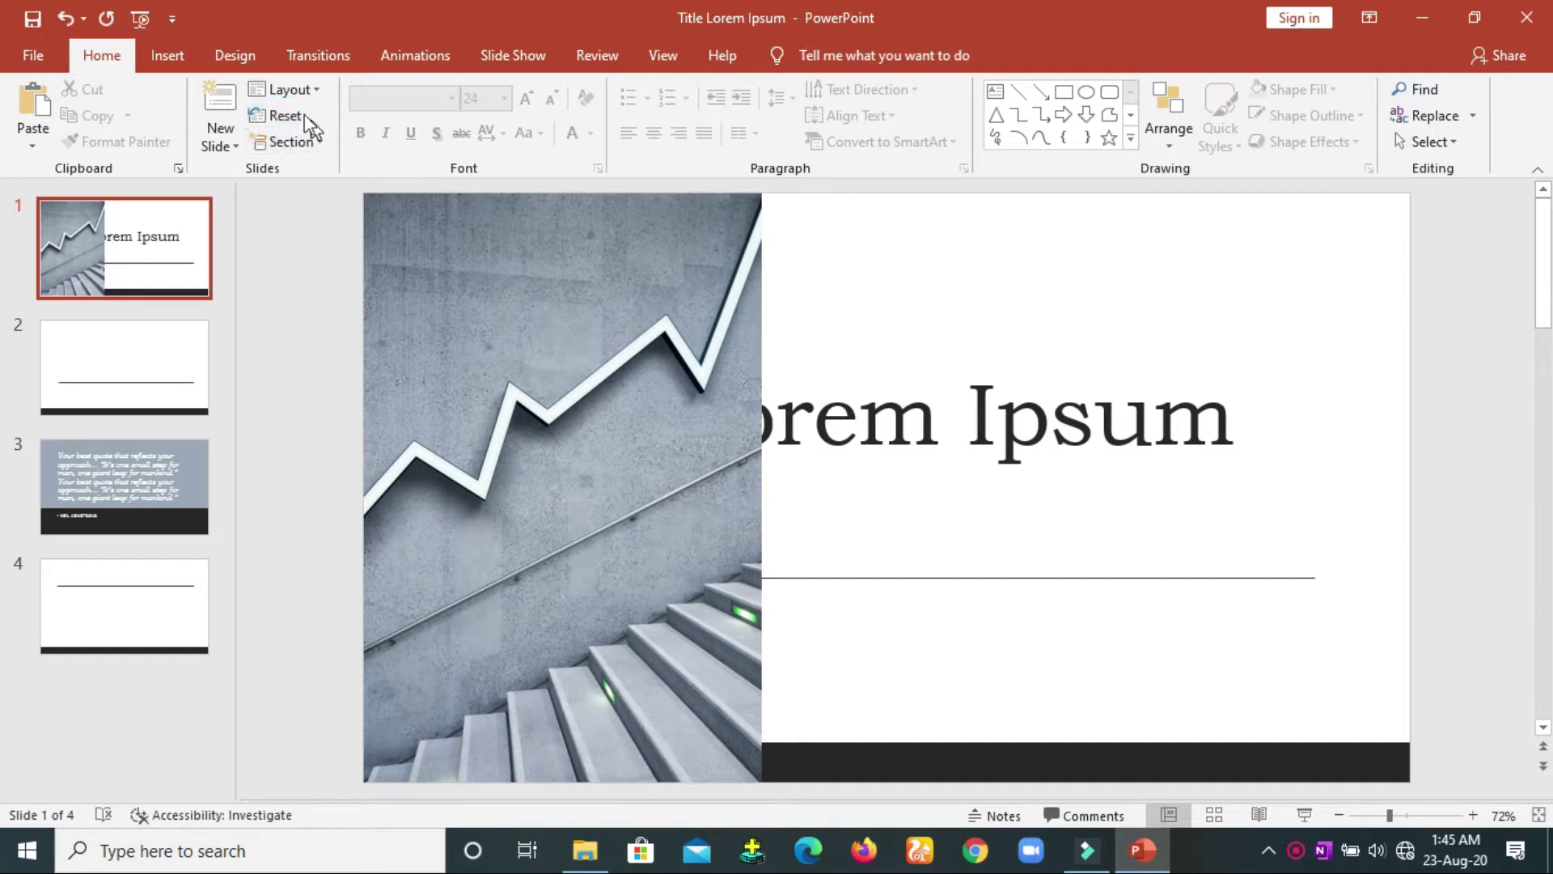
click(280, 116)
key(ctrl+z)
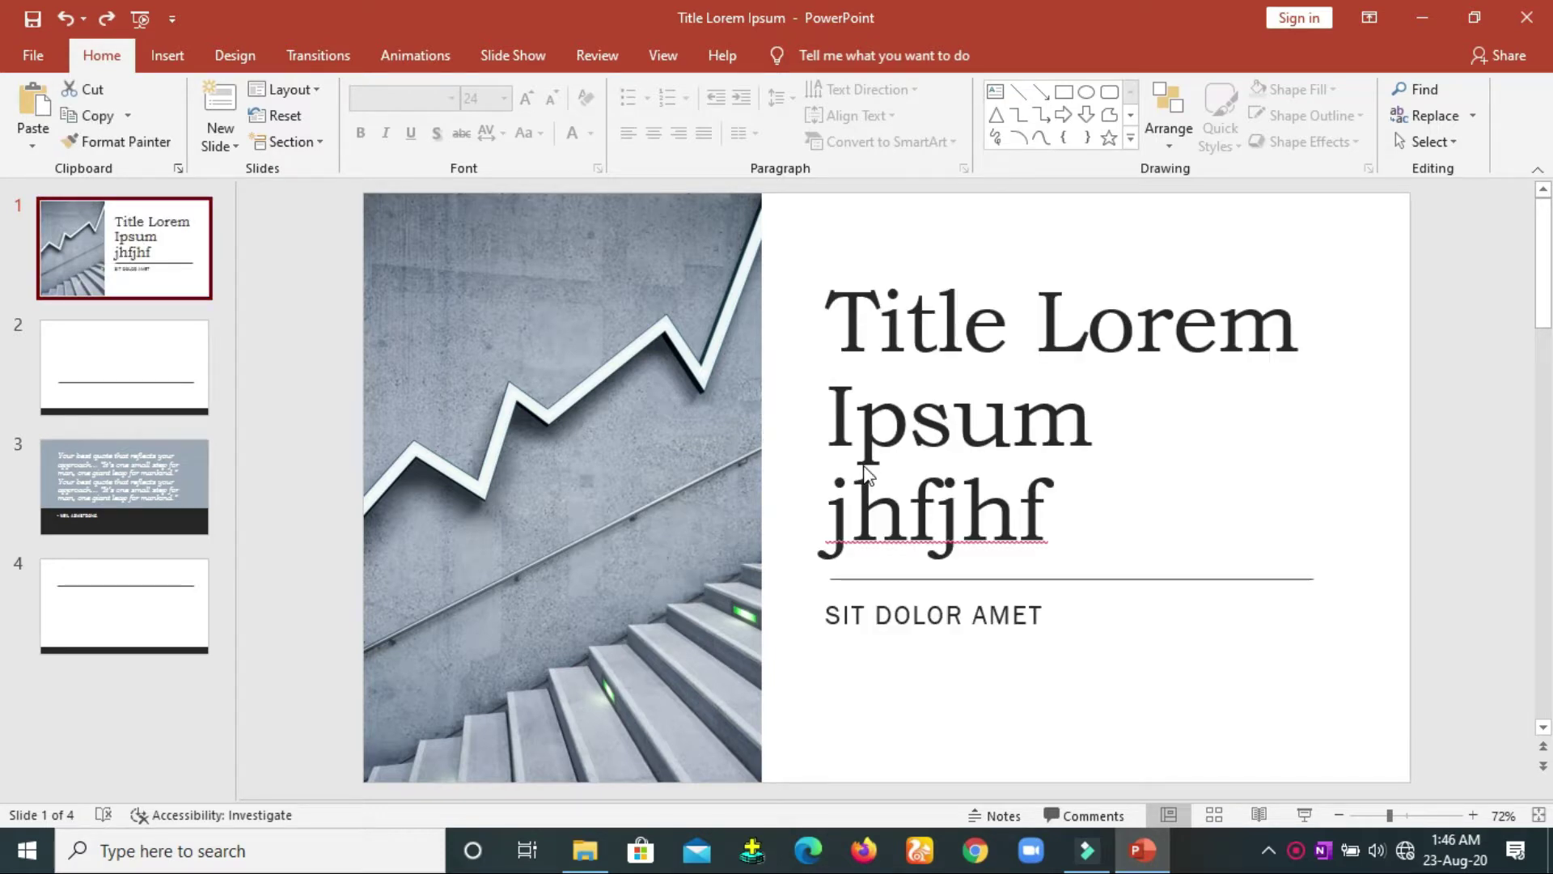
Step: Delete 'jhfjhf' and its leftover empty line from slide 1's title
click(1145, 517)
drag(1076, 517, 890, 502)
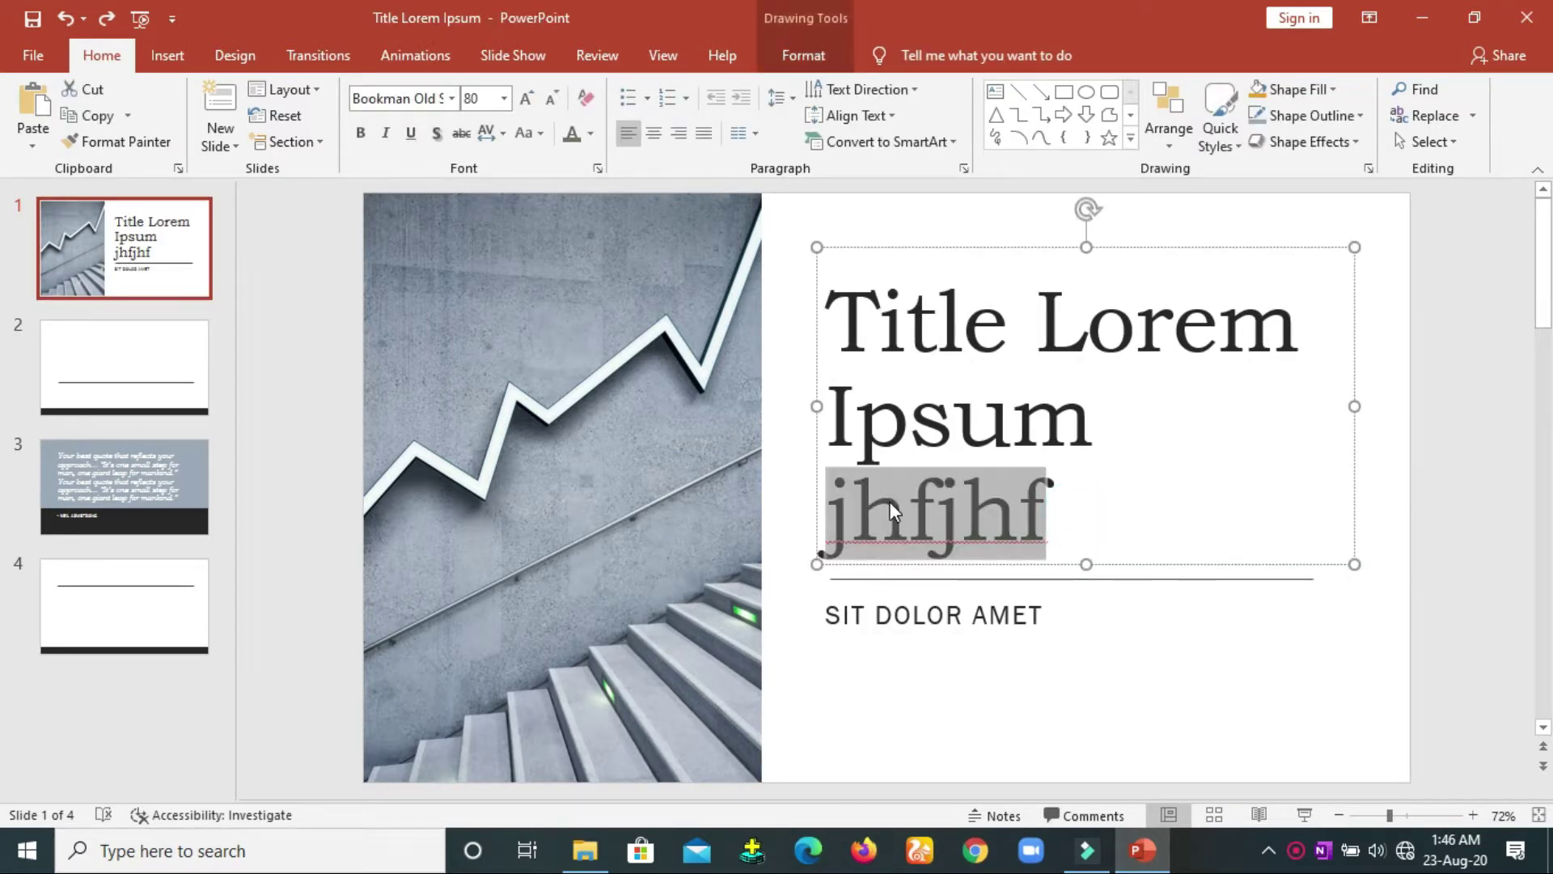
key(BackSpace)
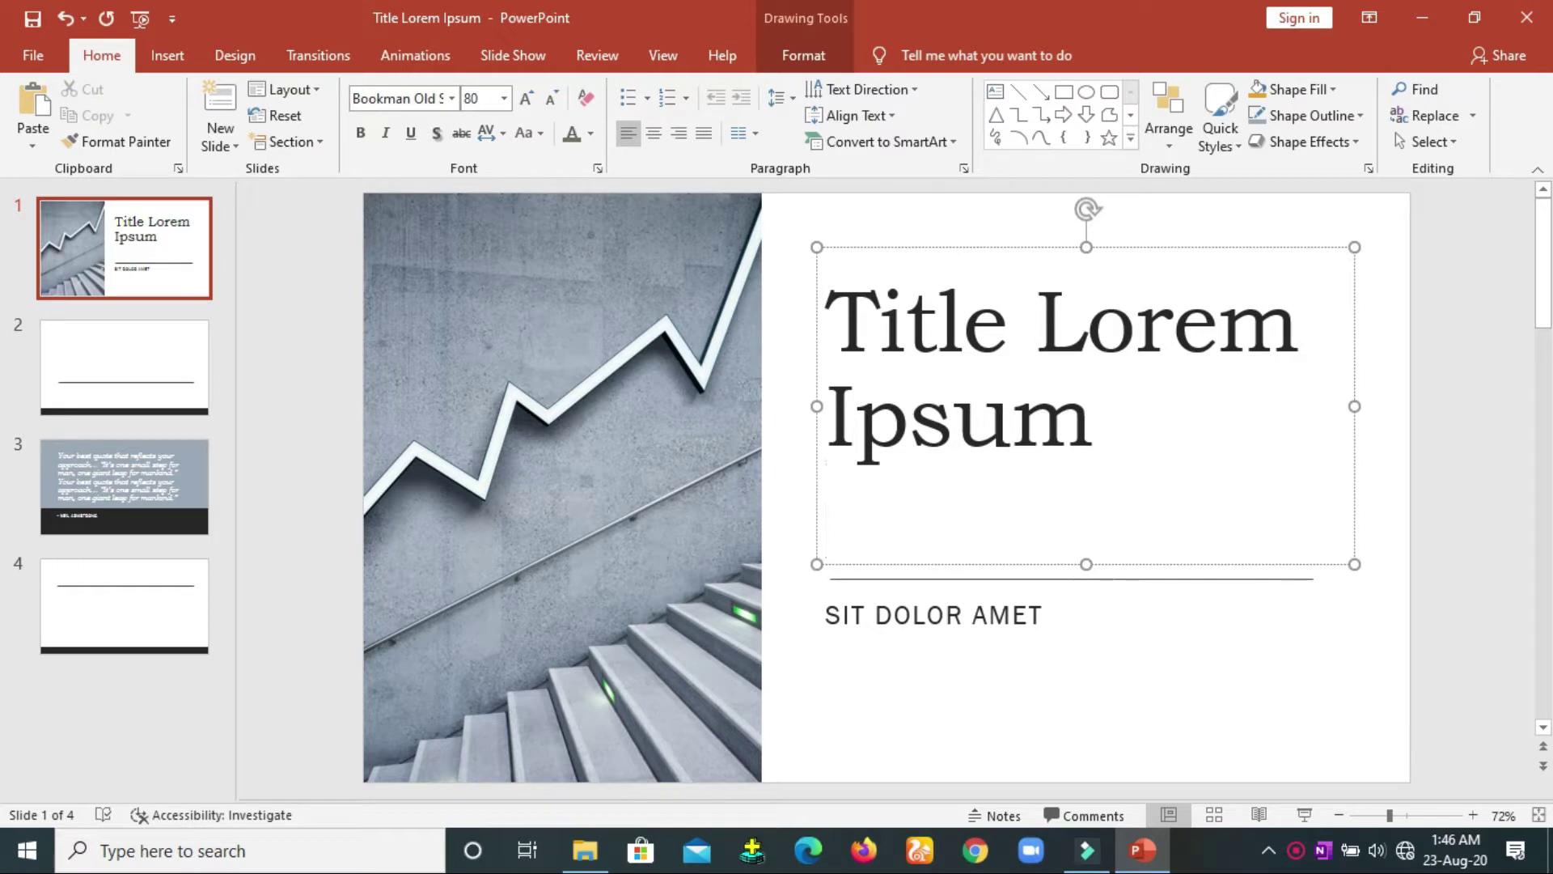
key(BackSpace)
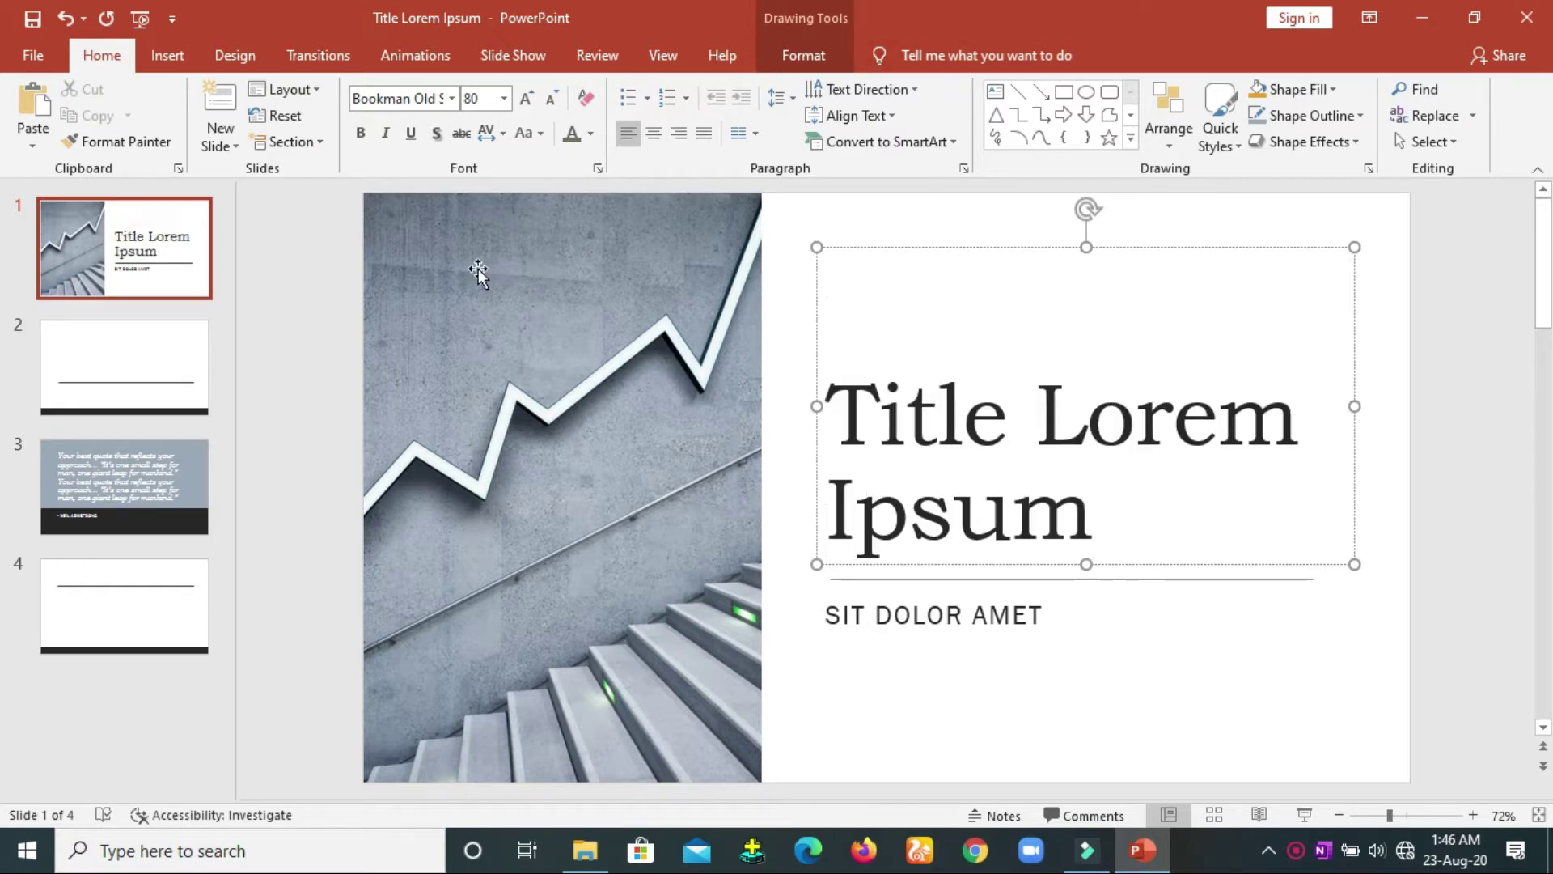
Step: Undo another layout reset on slide 1 and switch to slide 4
click(294, 114)
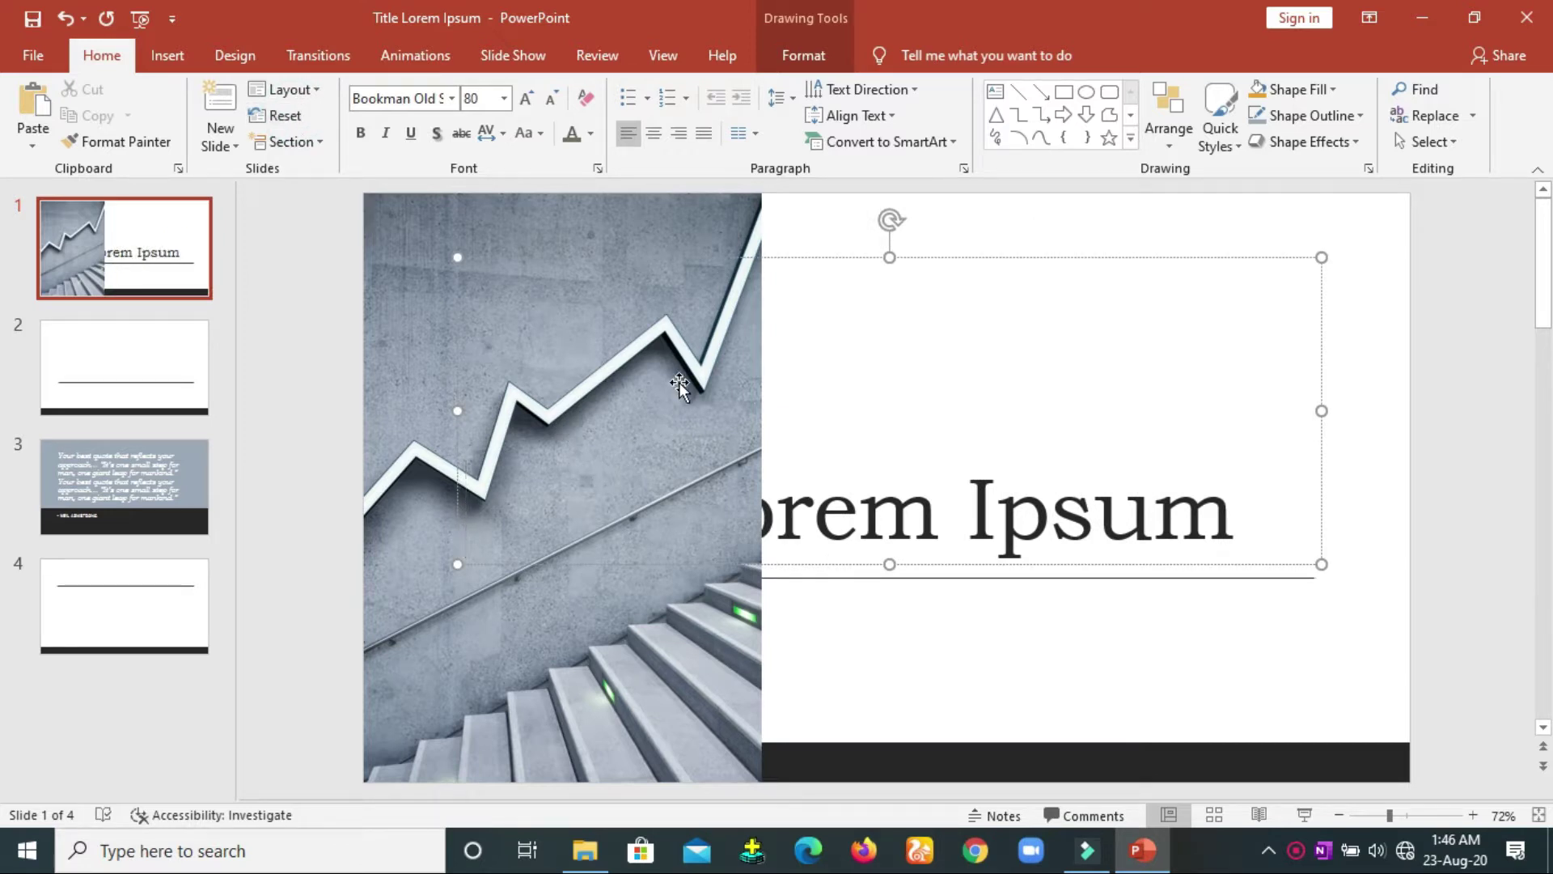
key(ctrl+z)
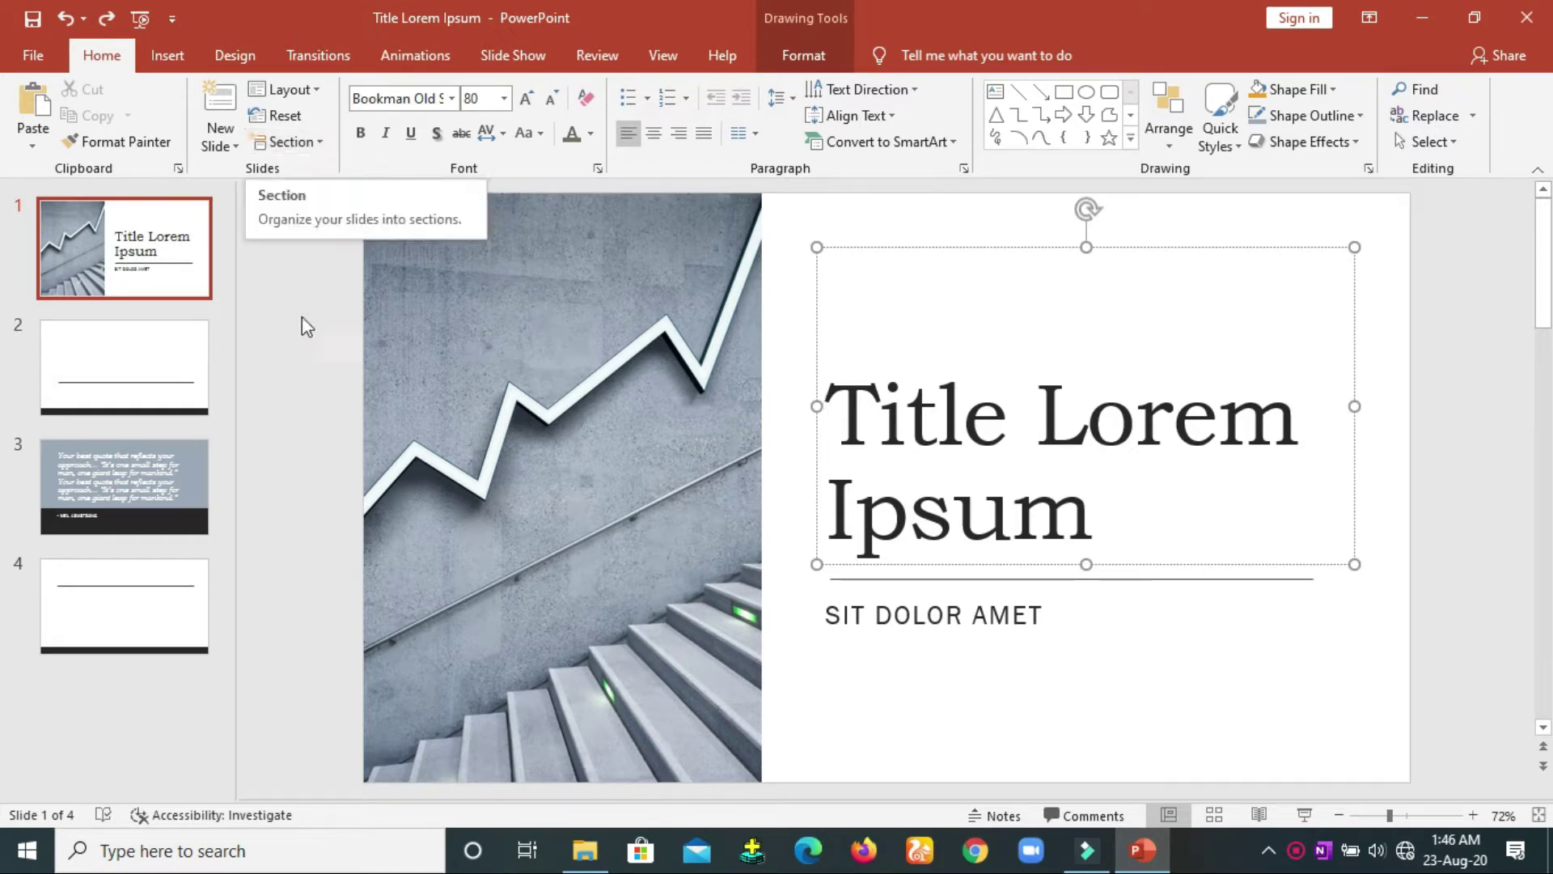
click(120, 593)
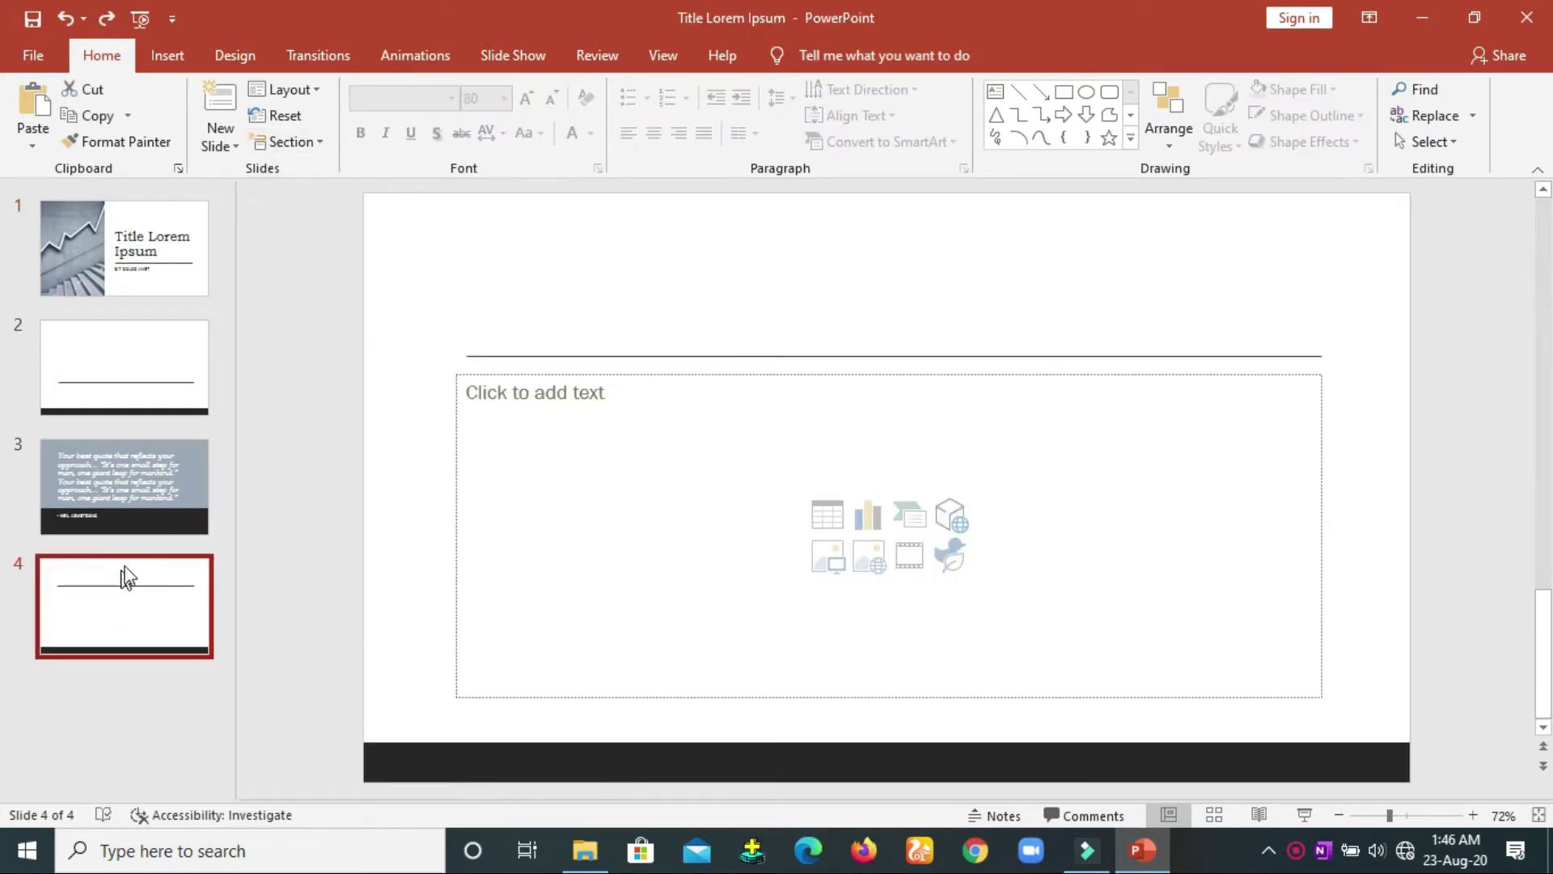
Step: Add a new section named '2' starting at slide 3, then select the Default Section
click(115, 458)
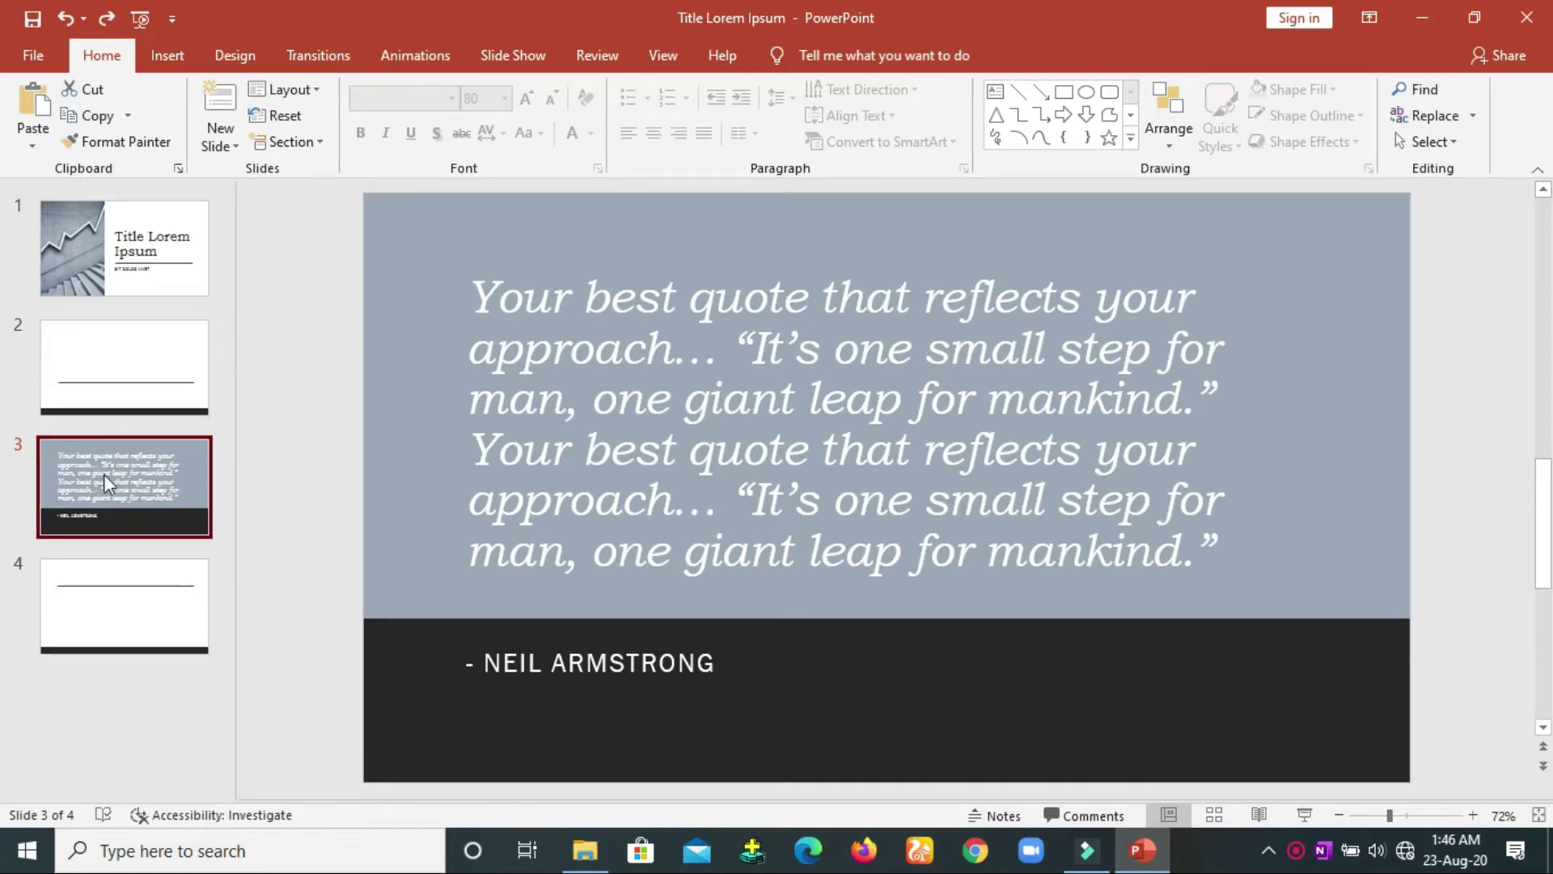
click(321, 146)
click(327, 168)
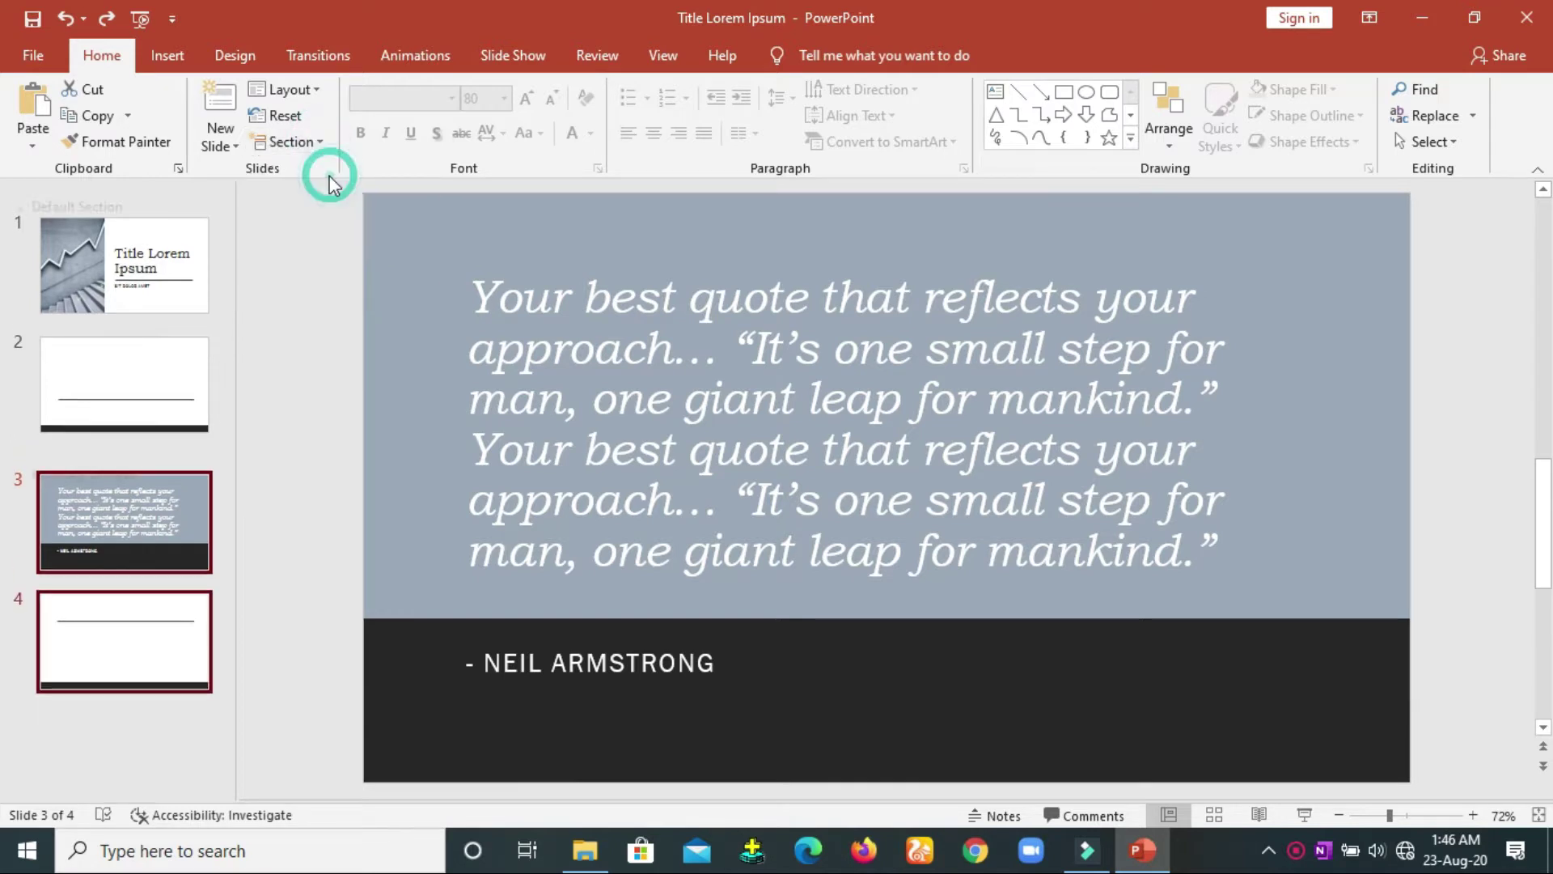
text(1)
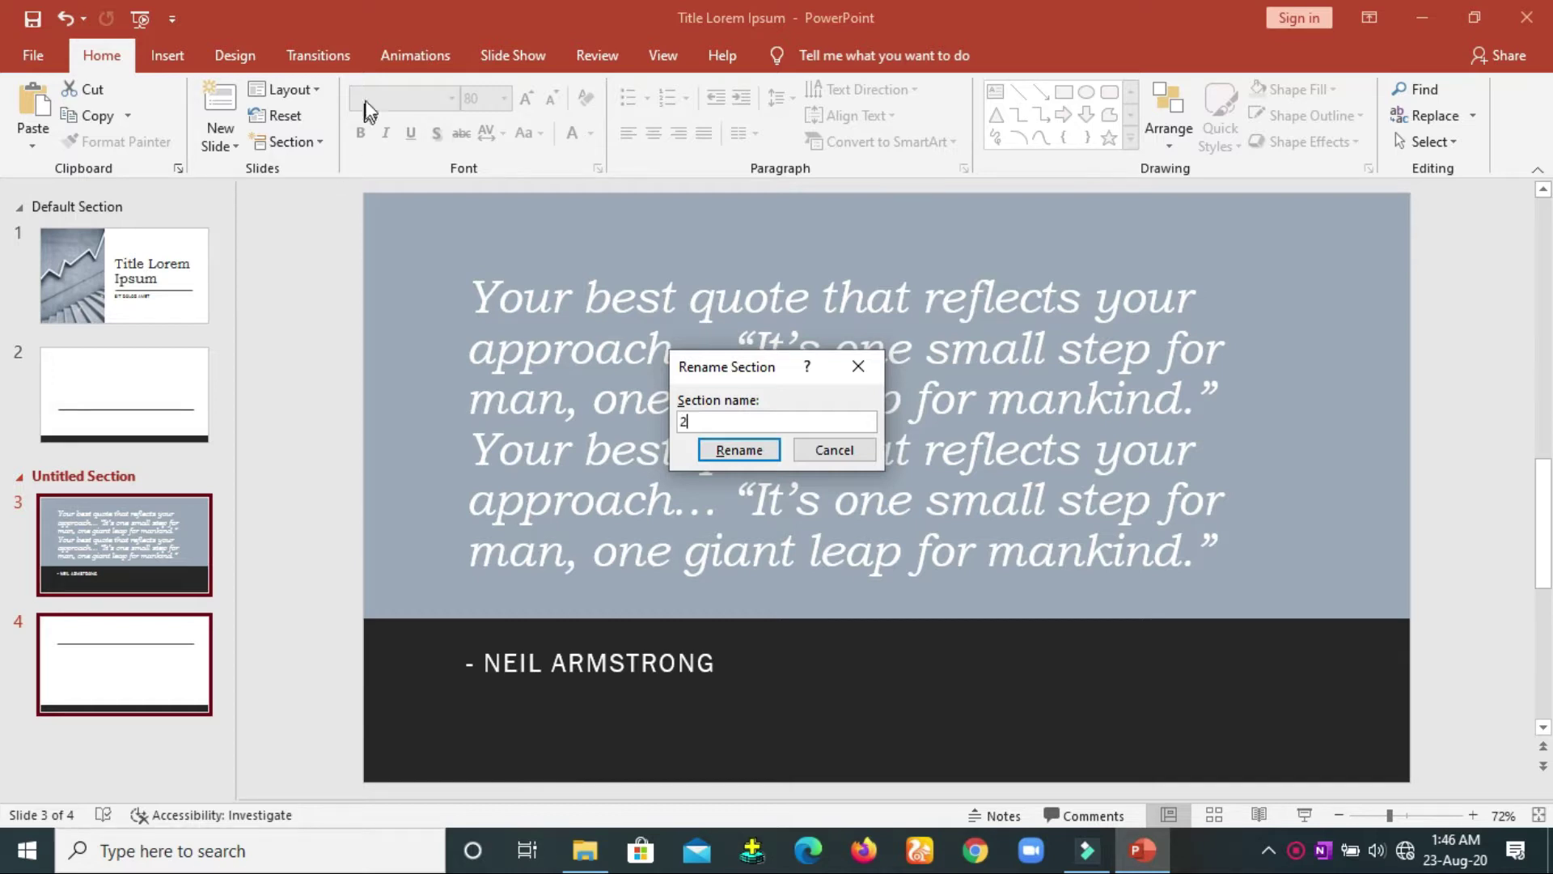
click(735, 452)
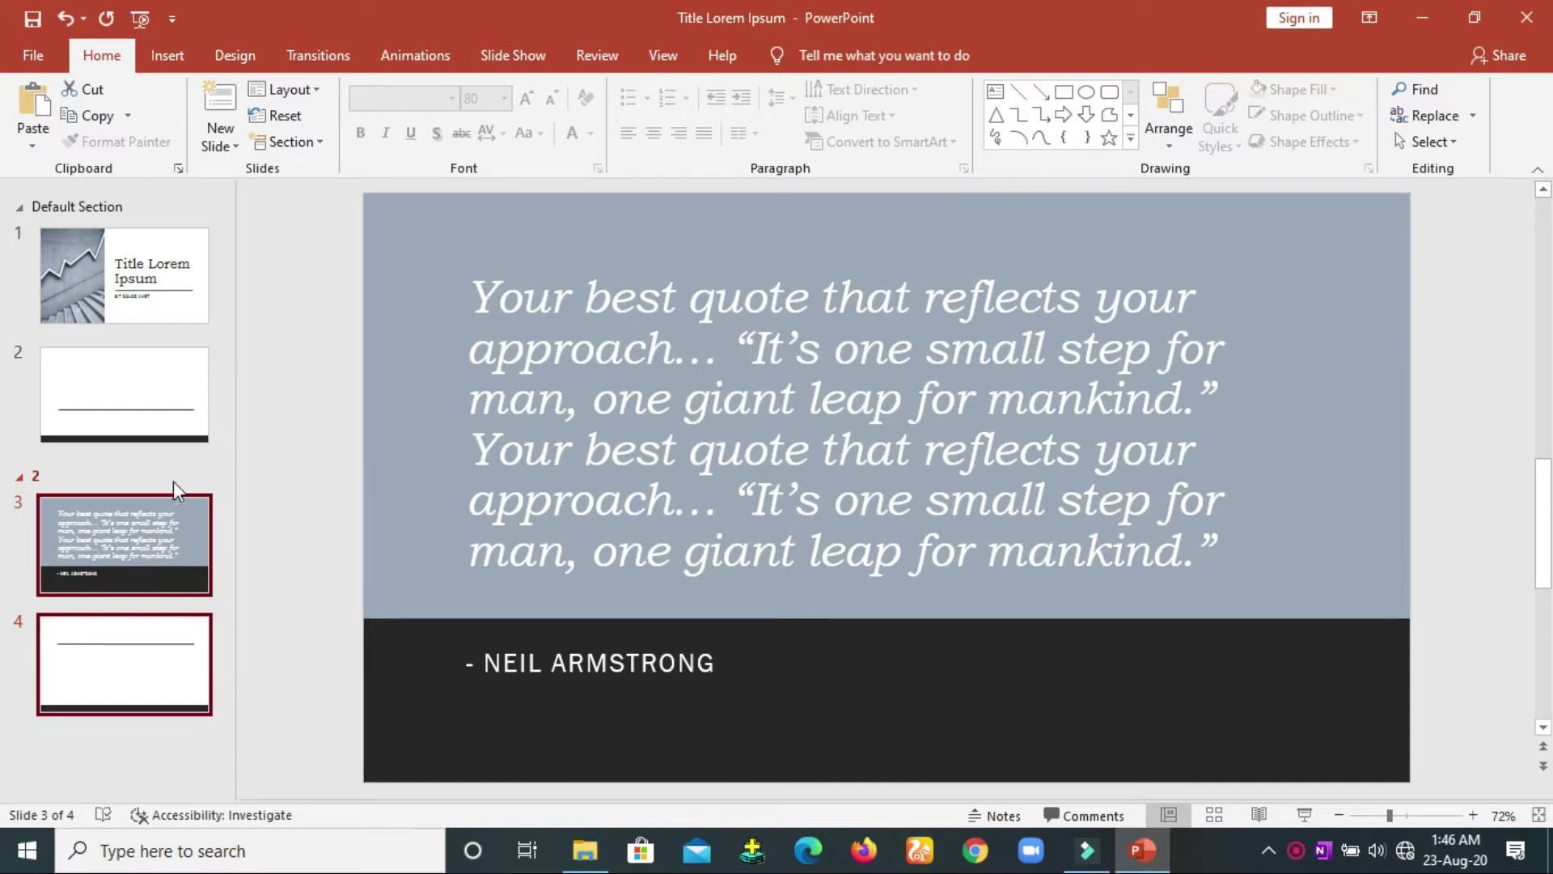
click(47, 209)
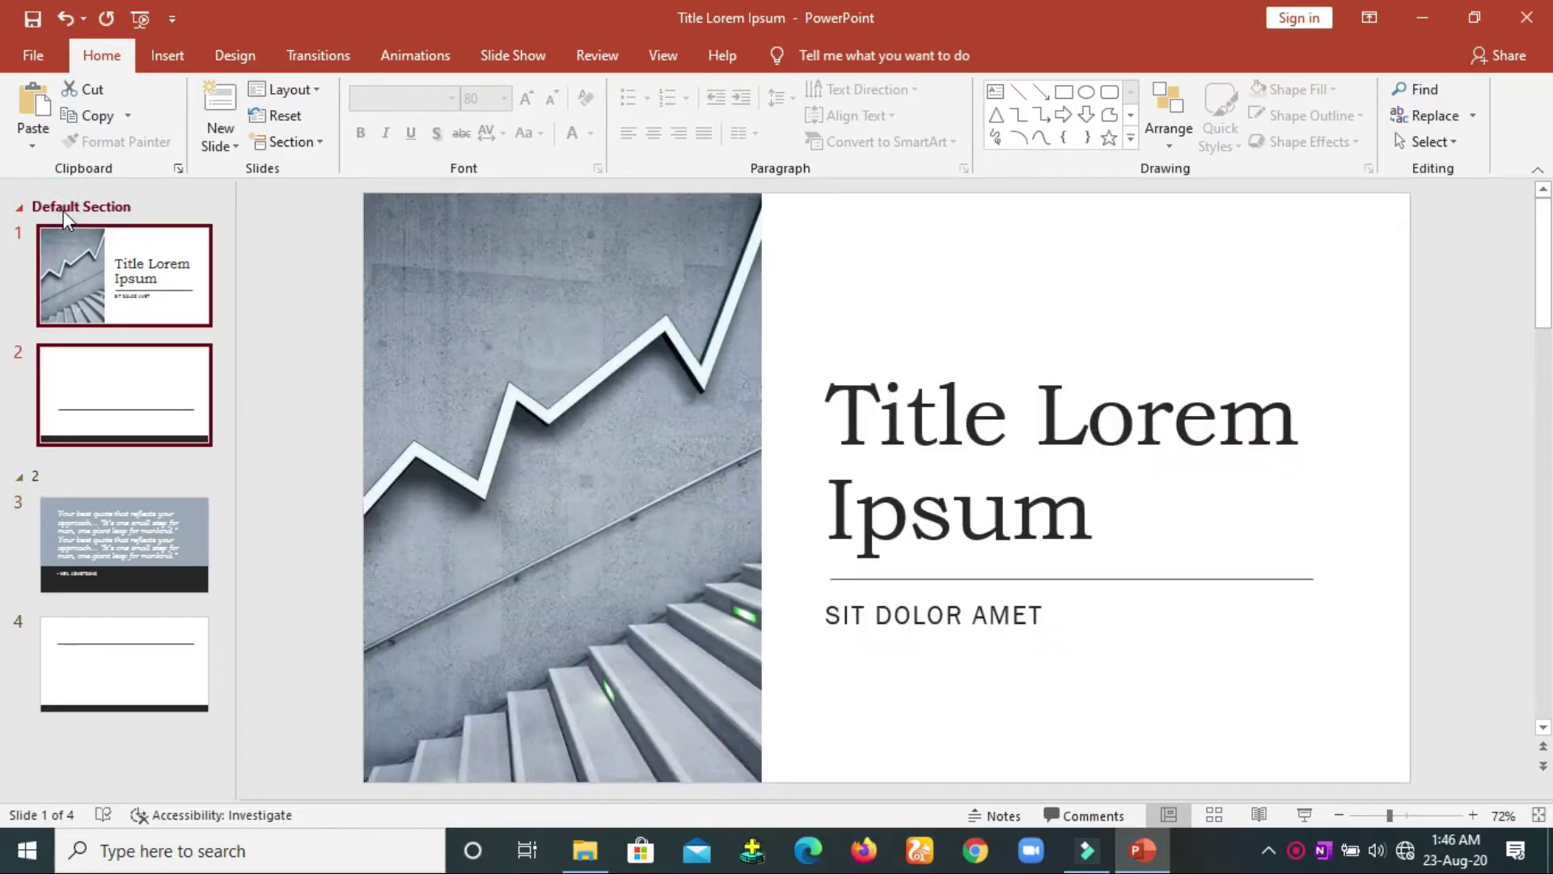
Step: Rename the first section to '1'
click(305, 147)
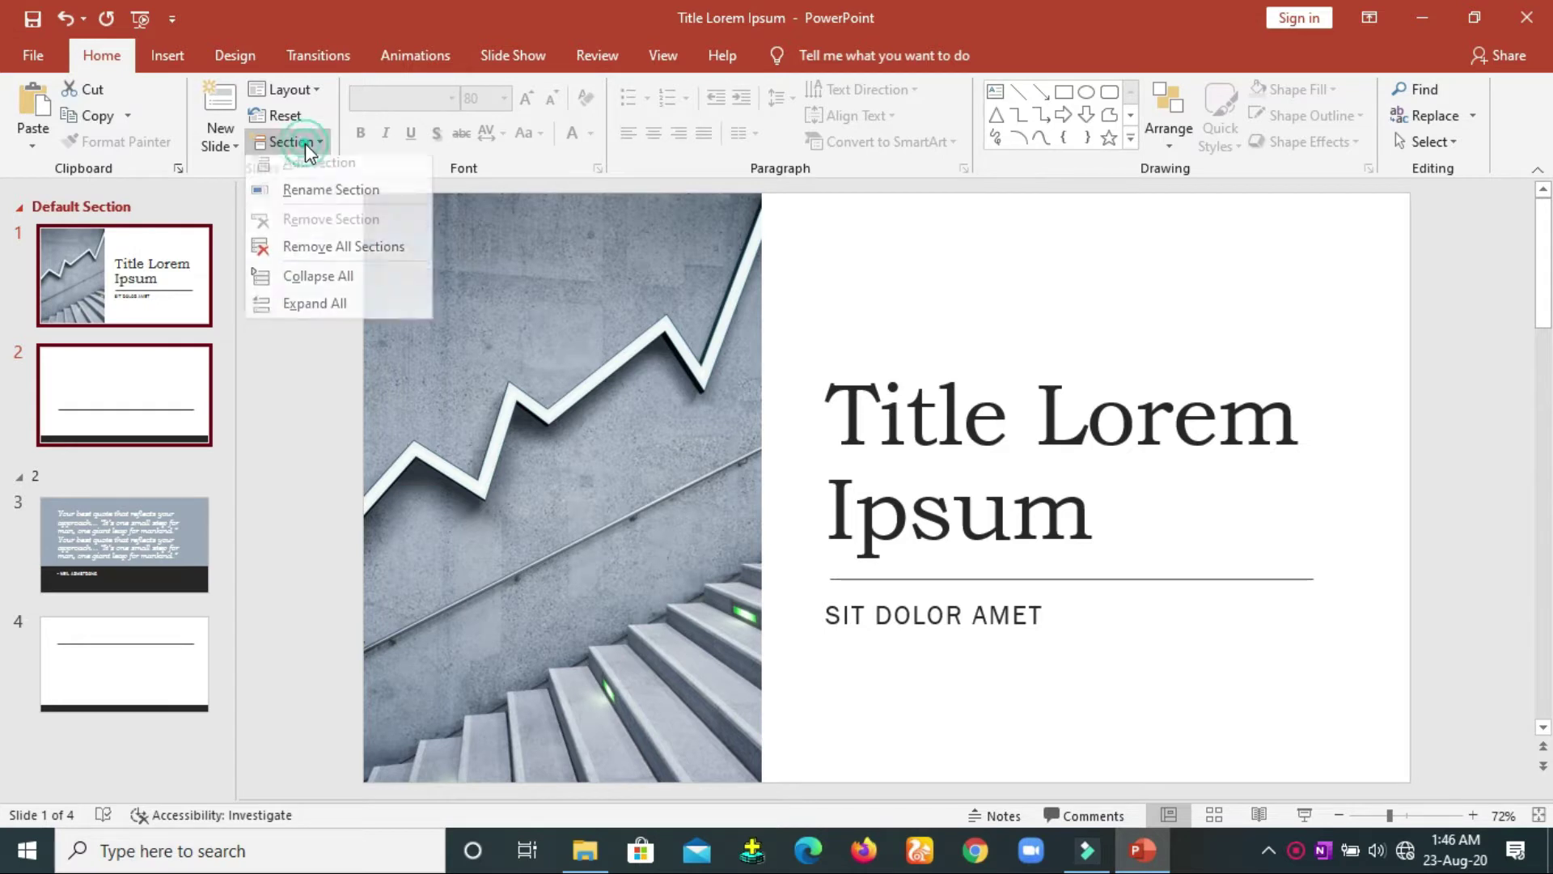
click(327, 202)
text(1)
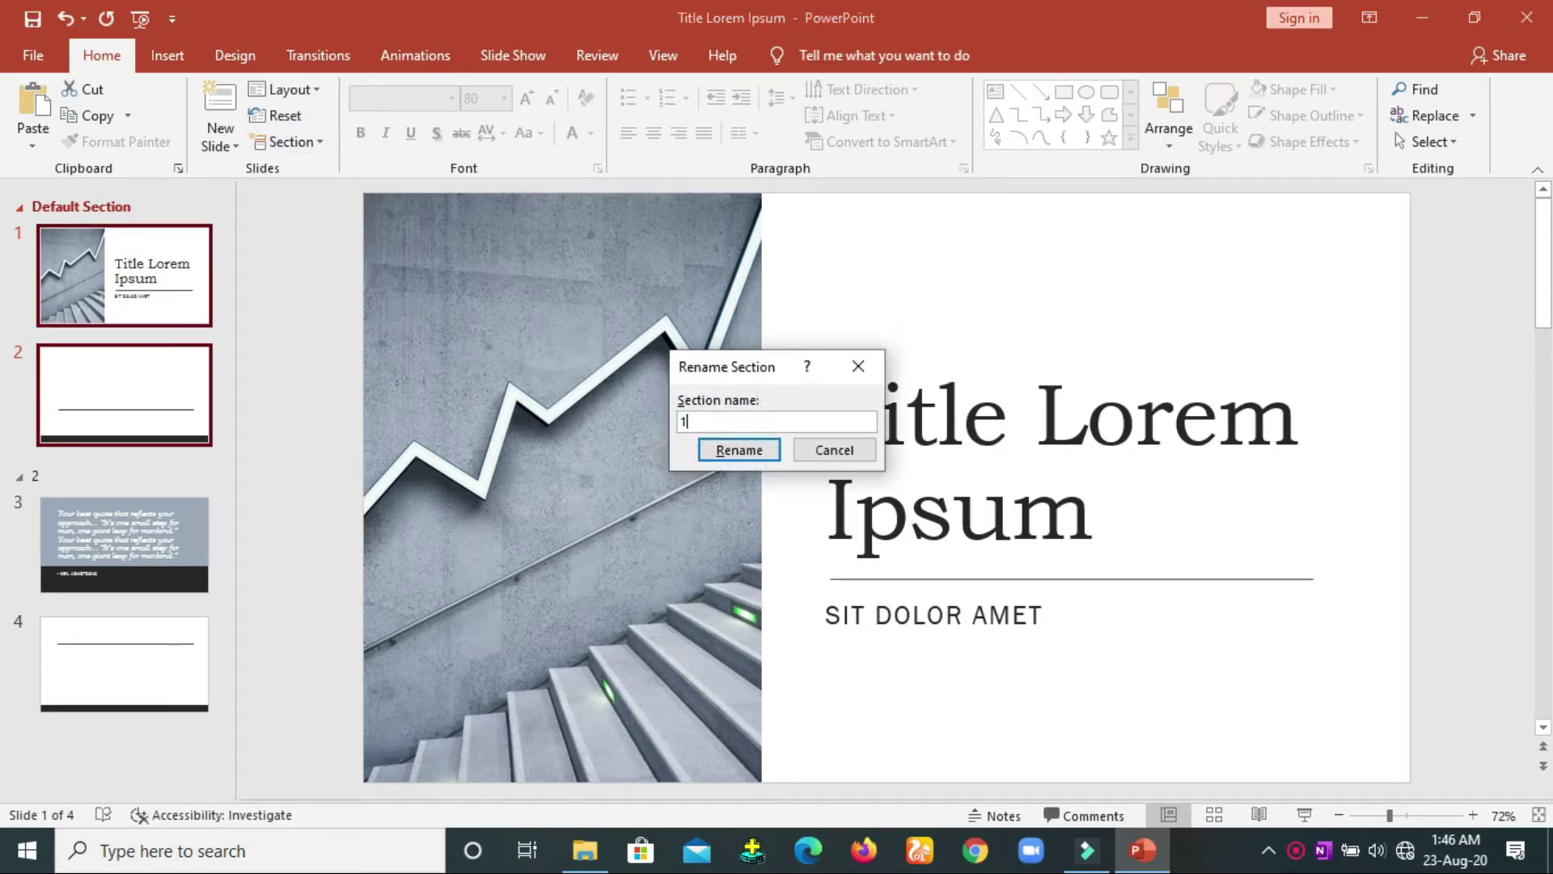
click(751, 450)
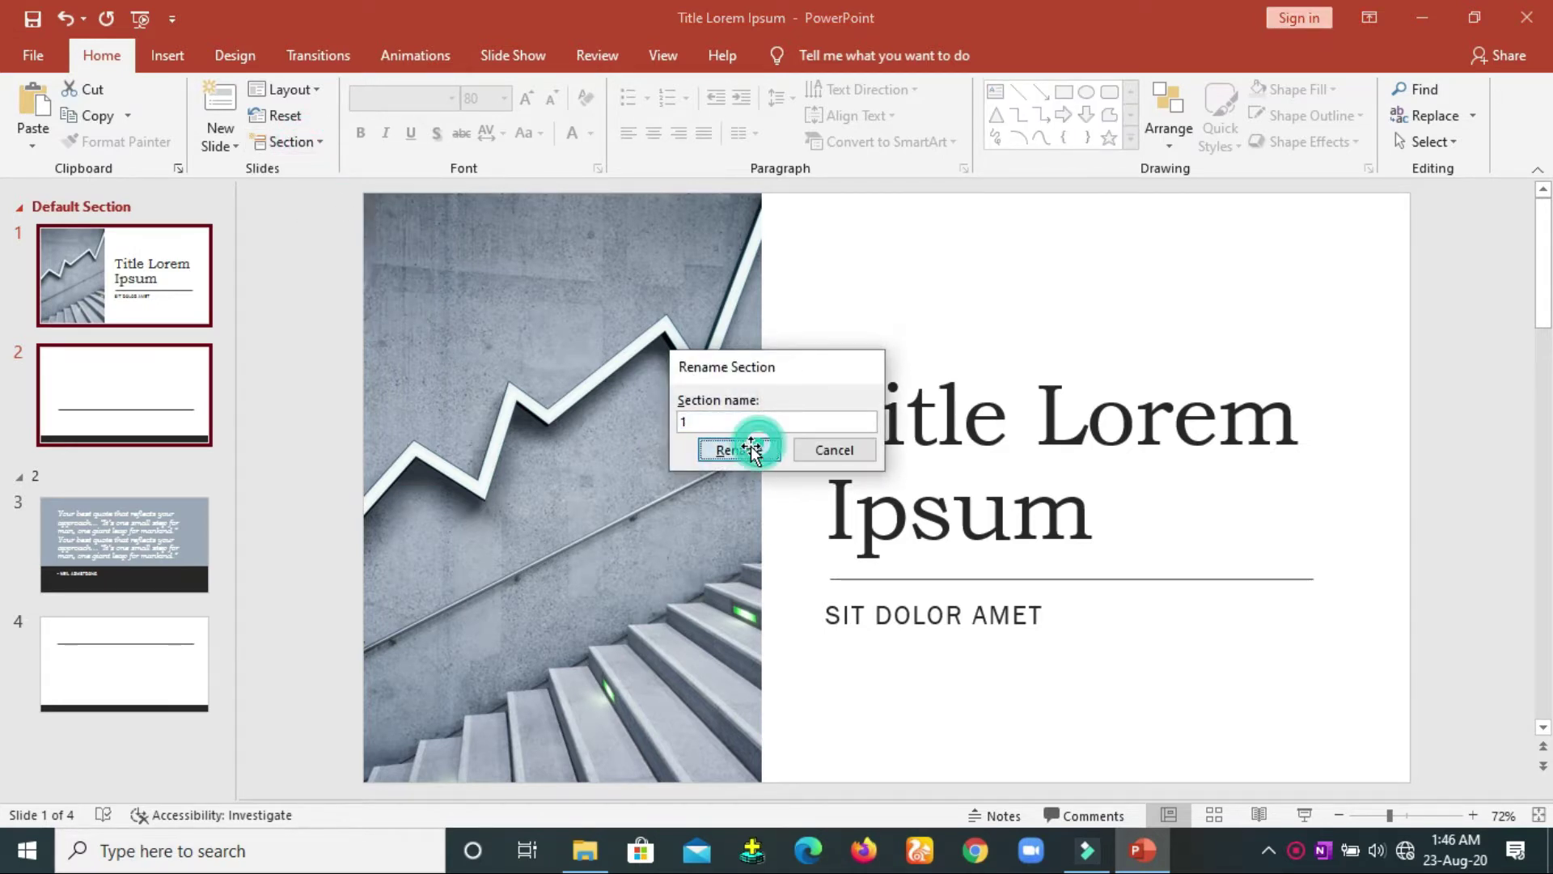
Step: Collapse and re-expand sections 1 and 2 so all four slides show
click(19, 207)
click(18, 241)
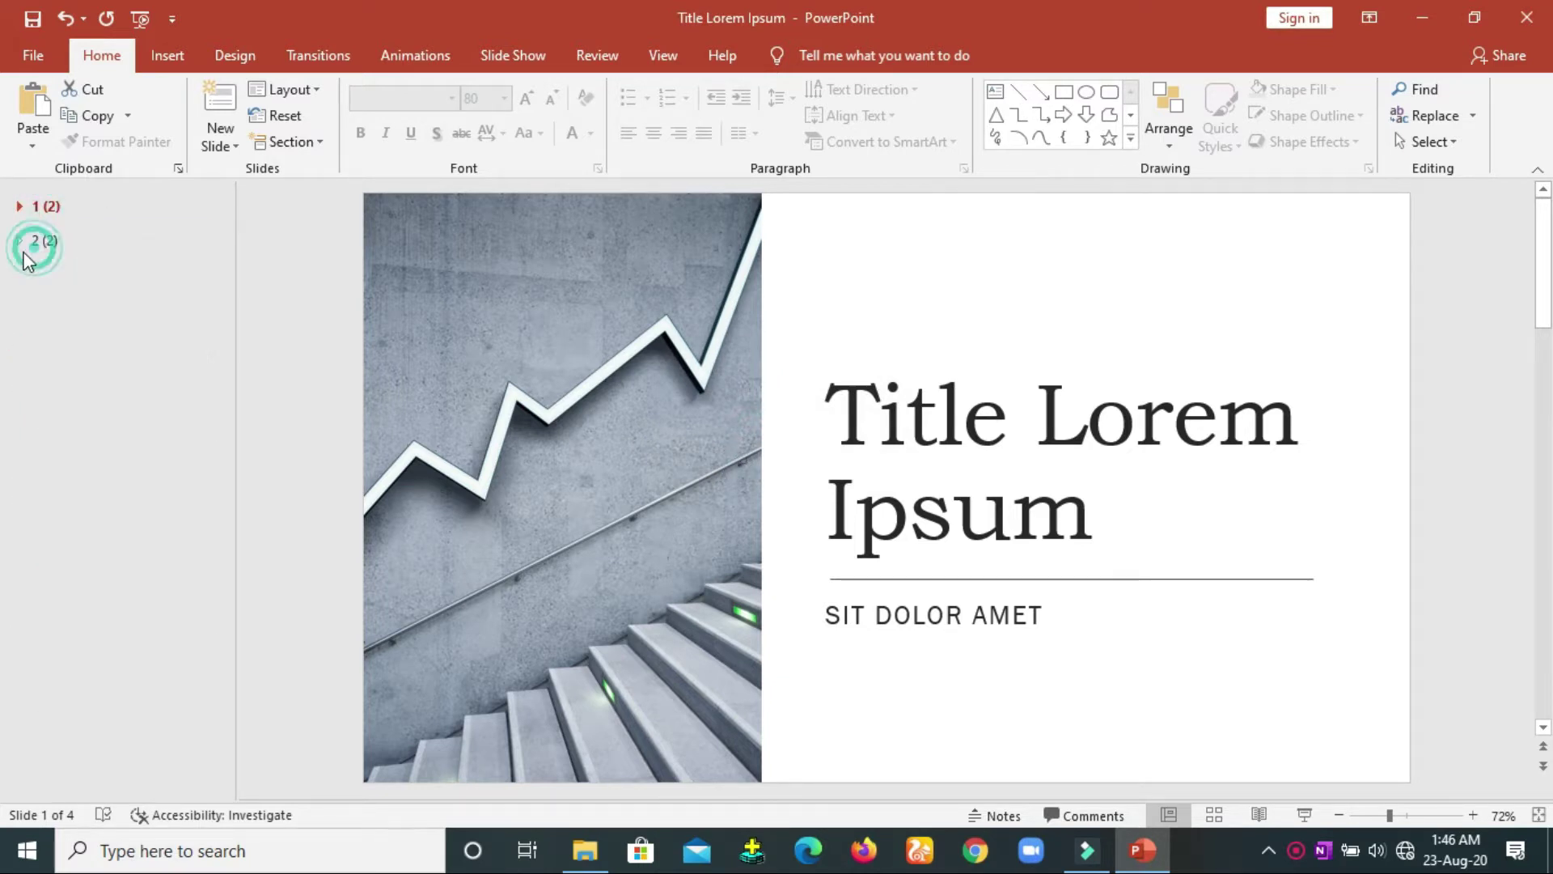
click(18, 207)
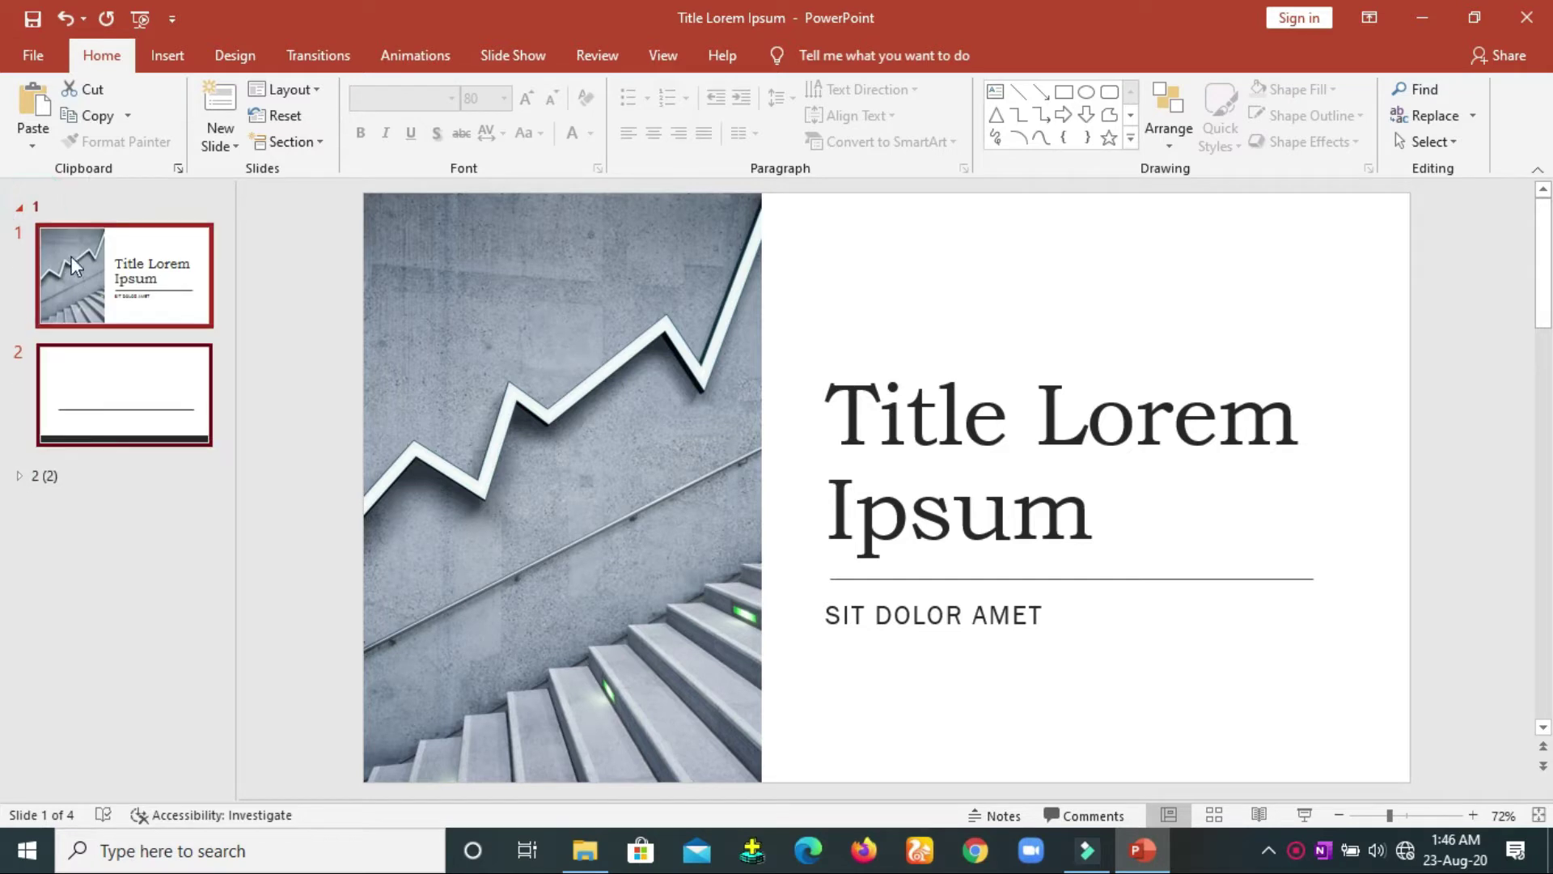
click(18, 475)
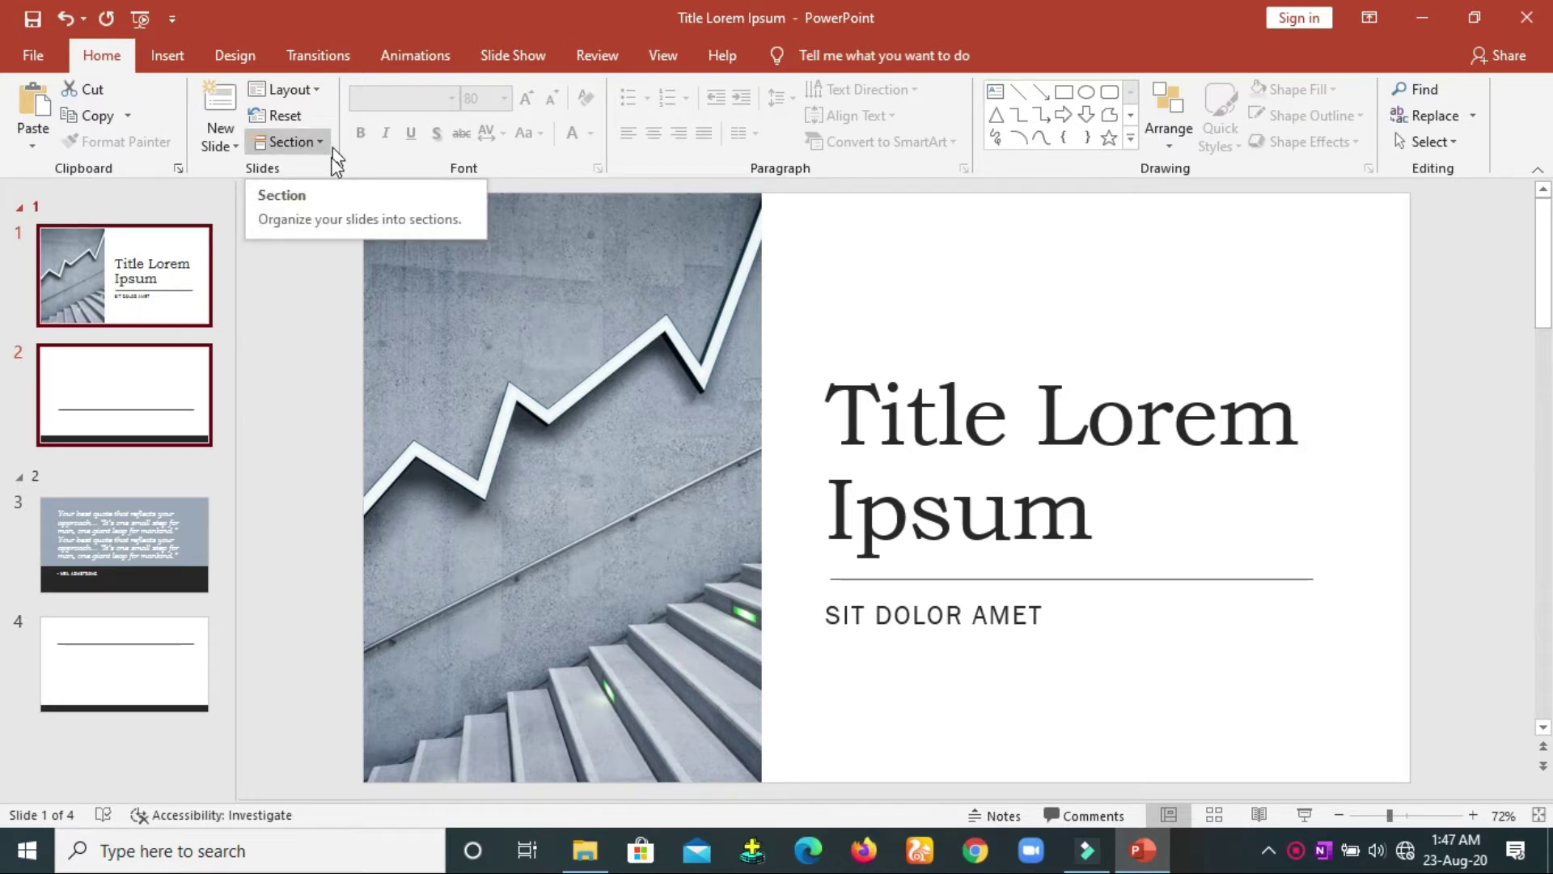
Step: Open slide 3 and select its doubled quote text
click(106, 566)
click(608, 299)
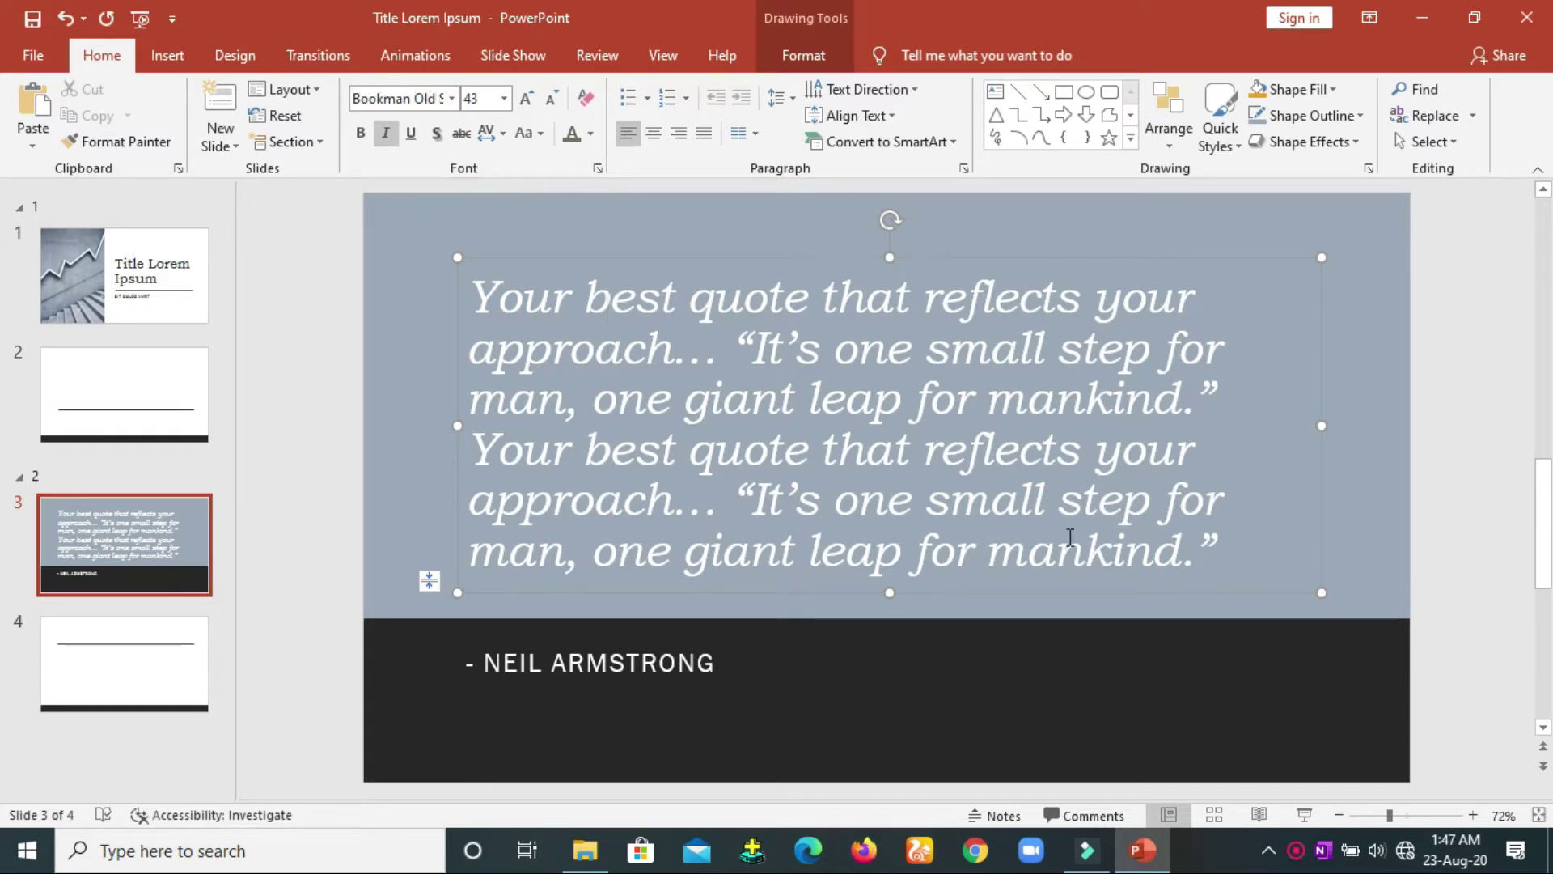
mouse_move(1246, 562)
mouse_down()
mouse_move(546, 354)
mouse_move(477, 291)
mouse_up()
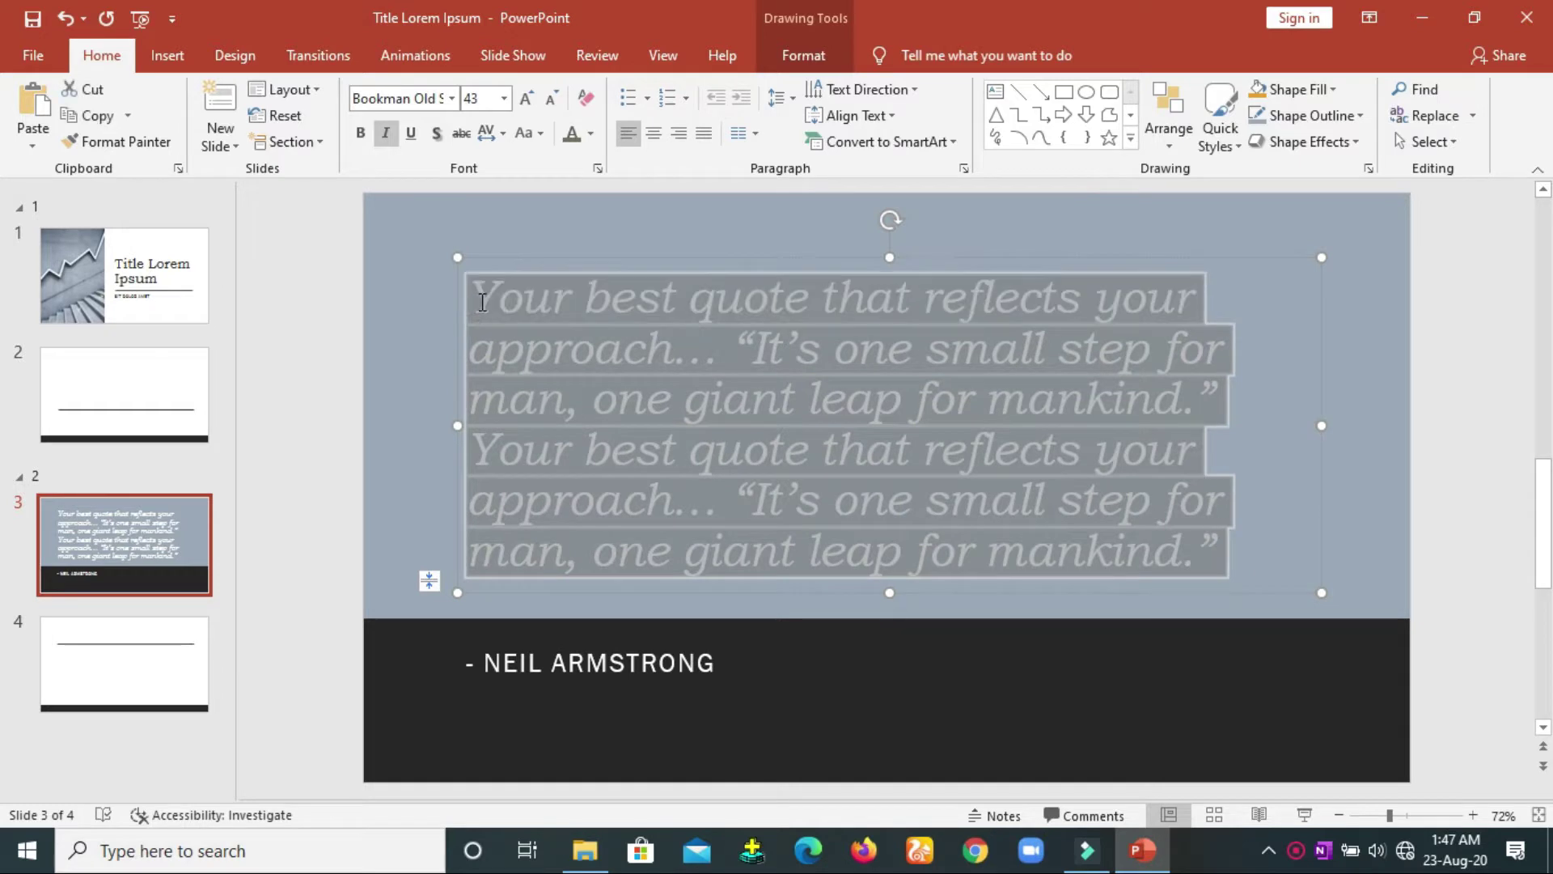
click(450, 98)
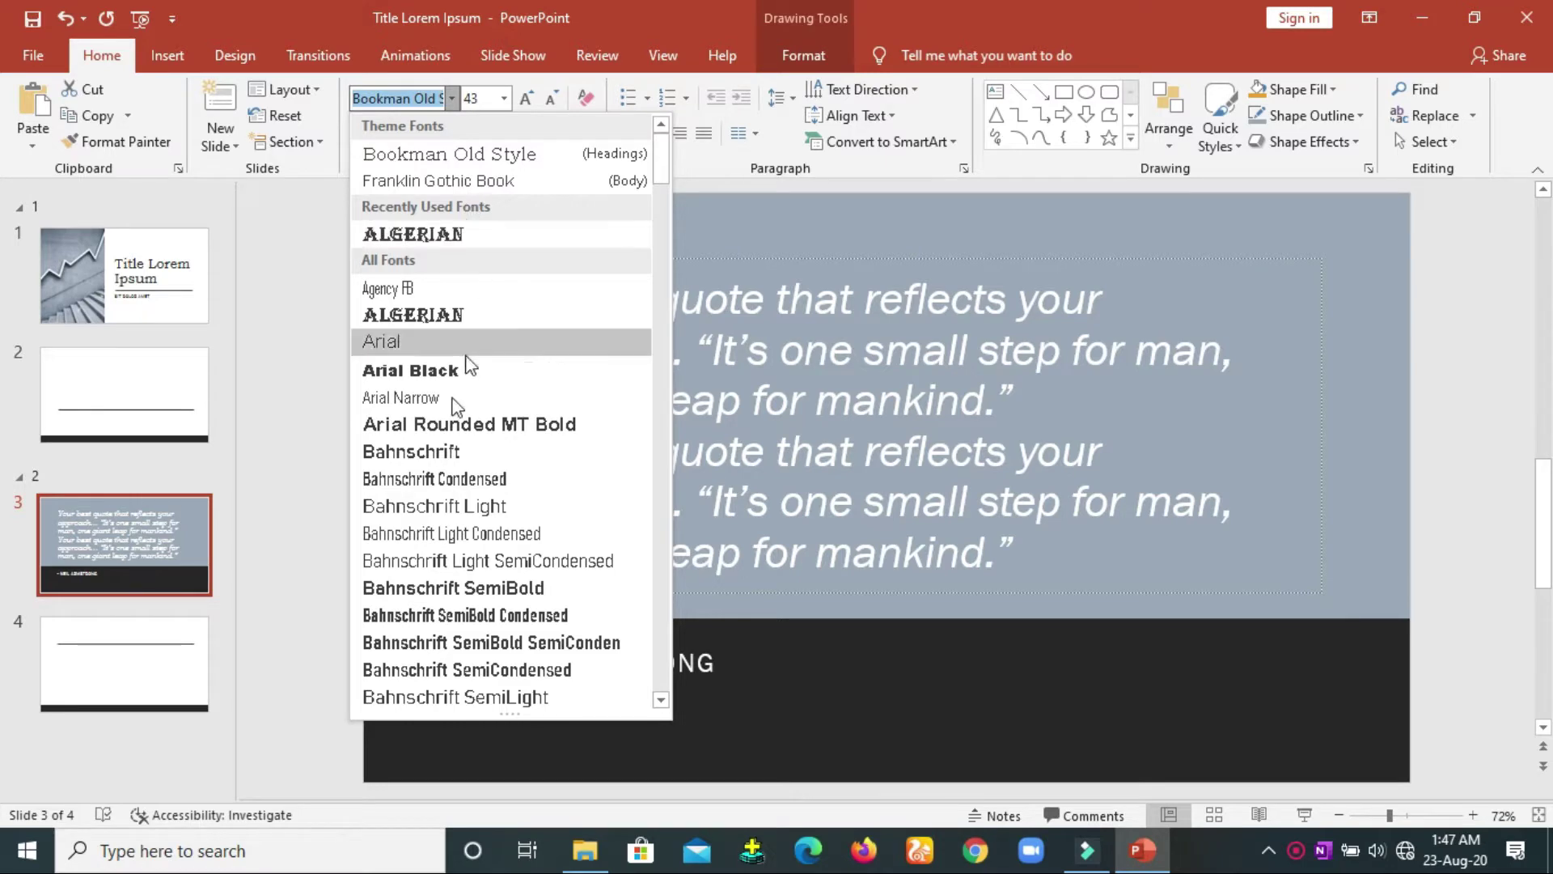
Step: Try Arial Black on the quote, then set it to Times New Roman
click(440, 372)
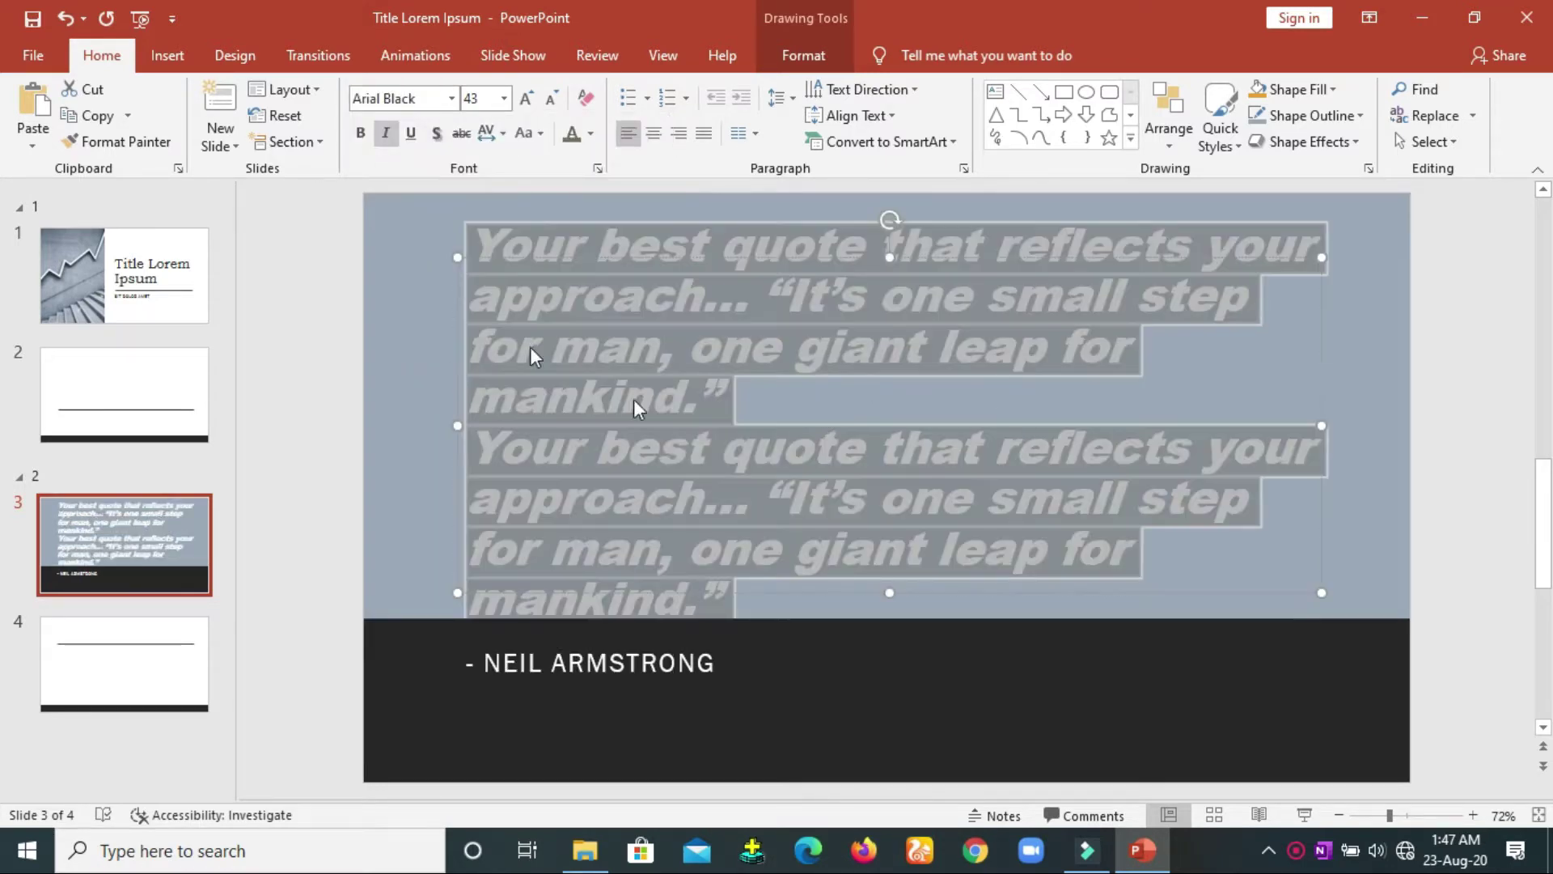
click(451, 98)
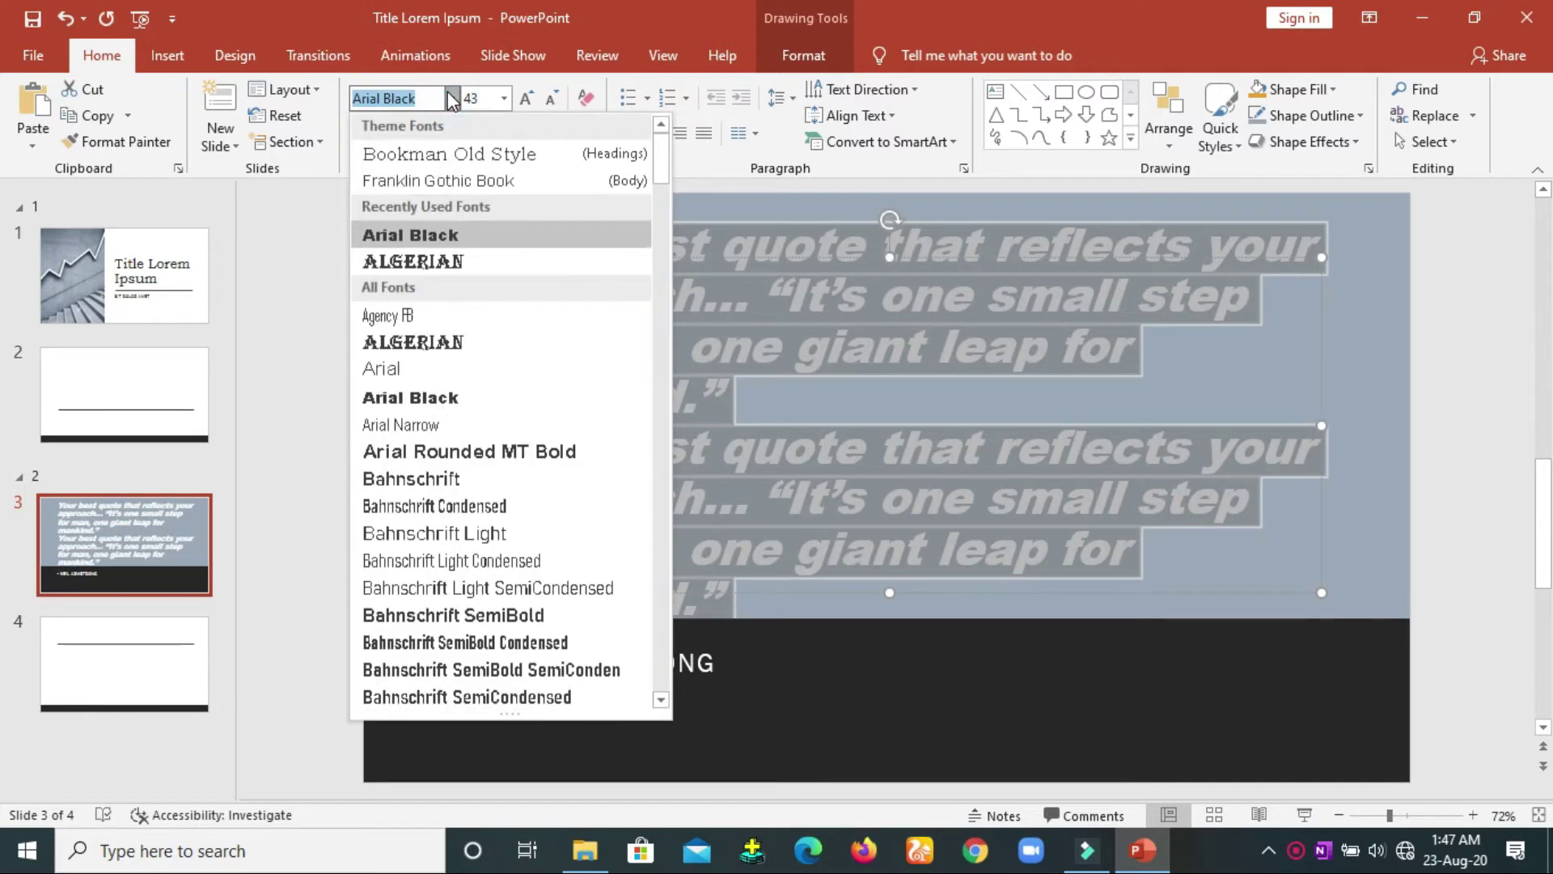
text(Ti)
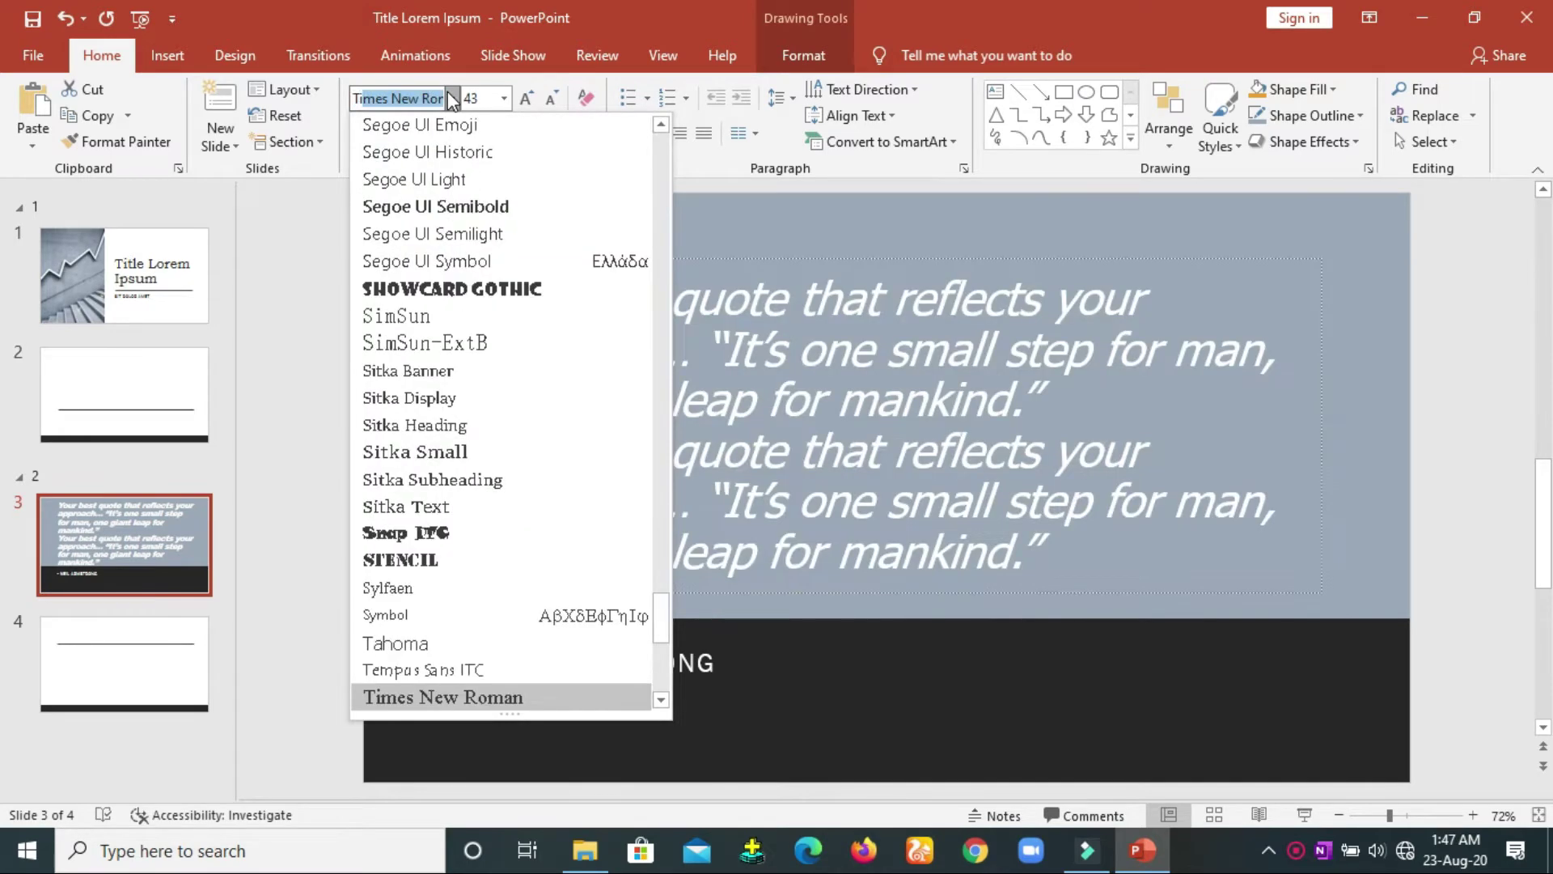
text(m)
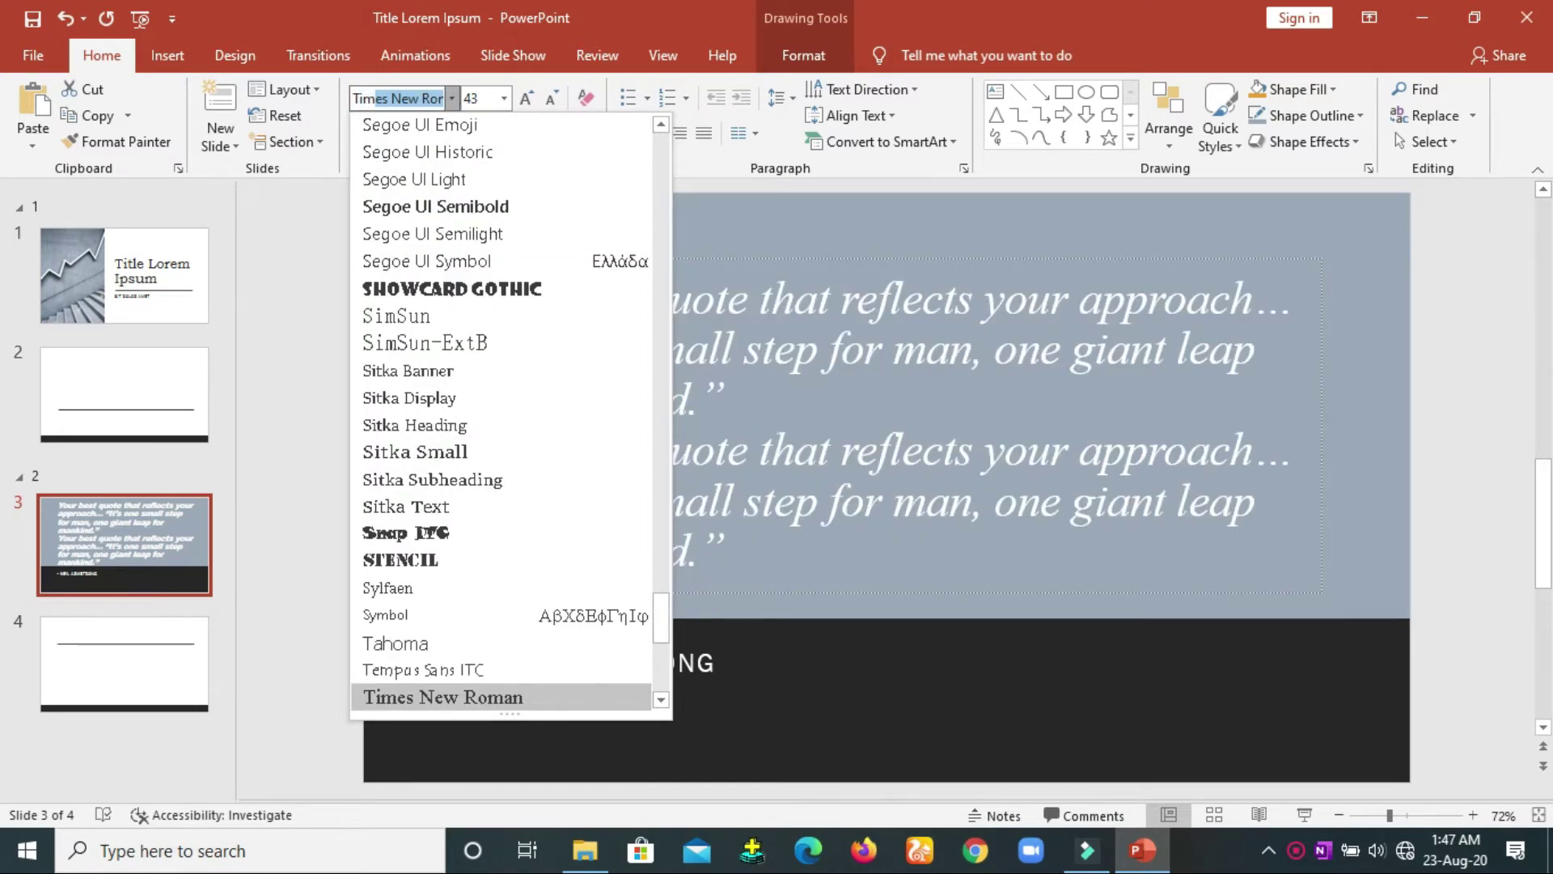
key(Return)
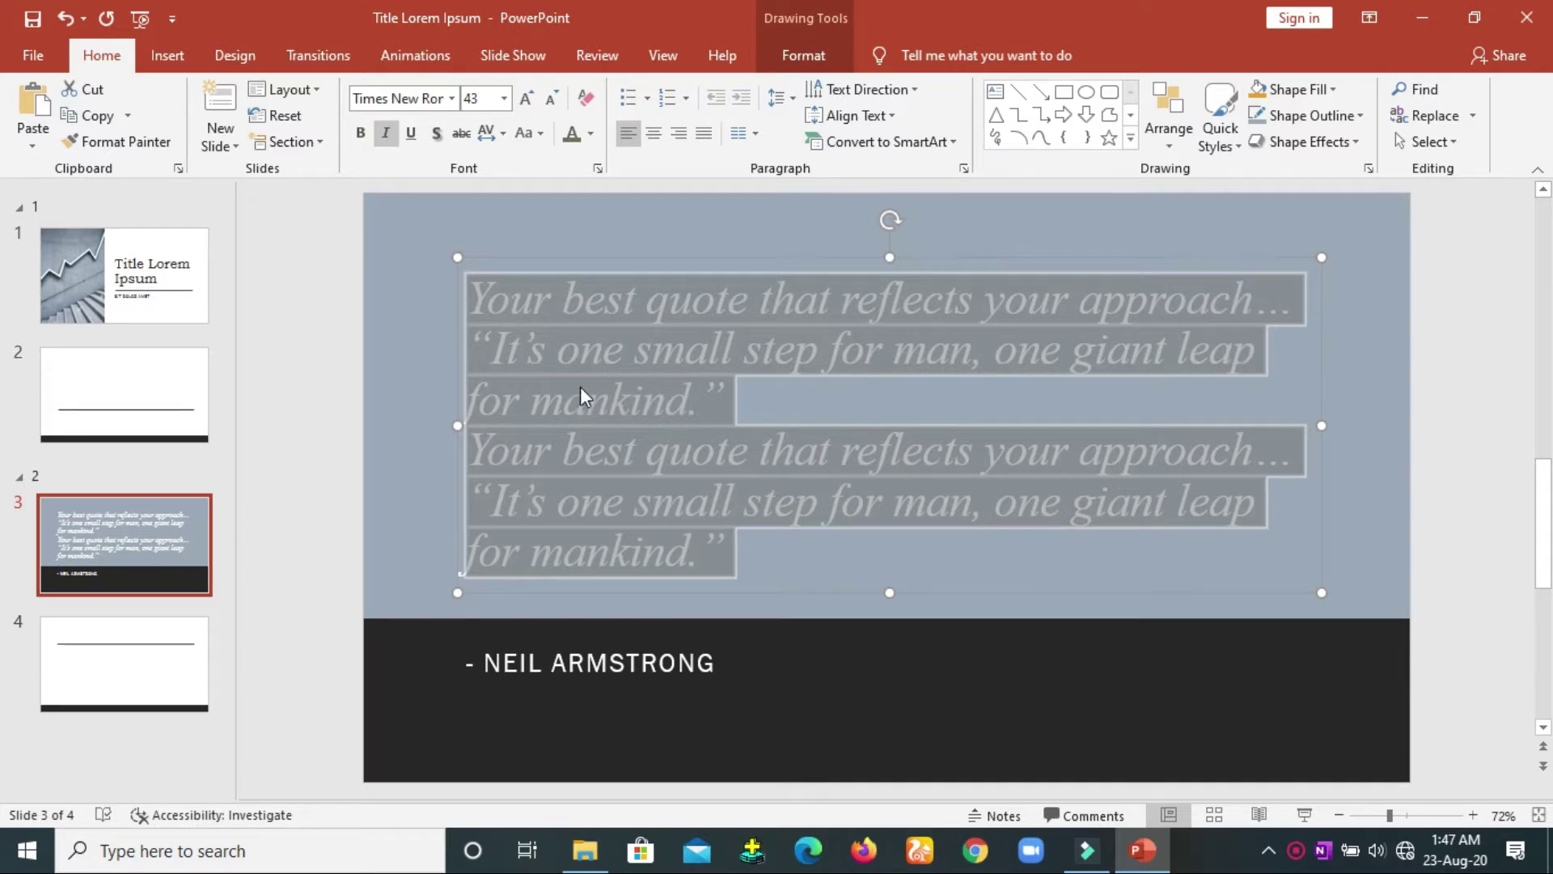
click(495, 103)
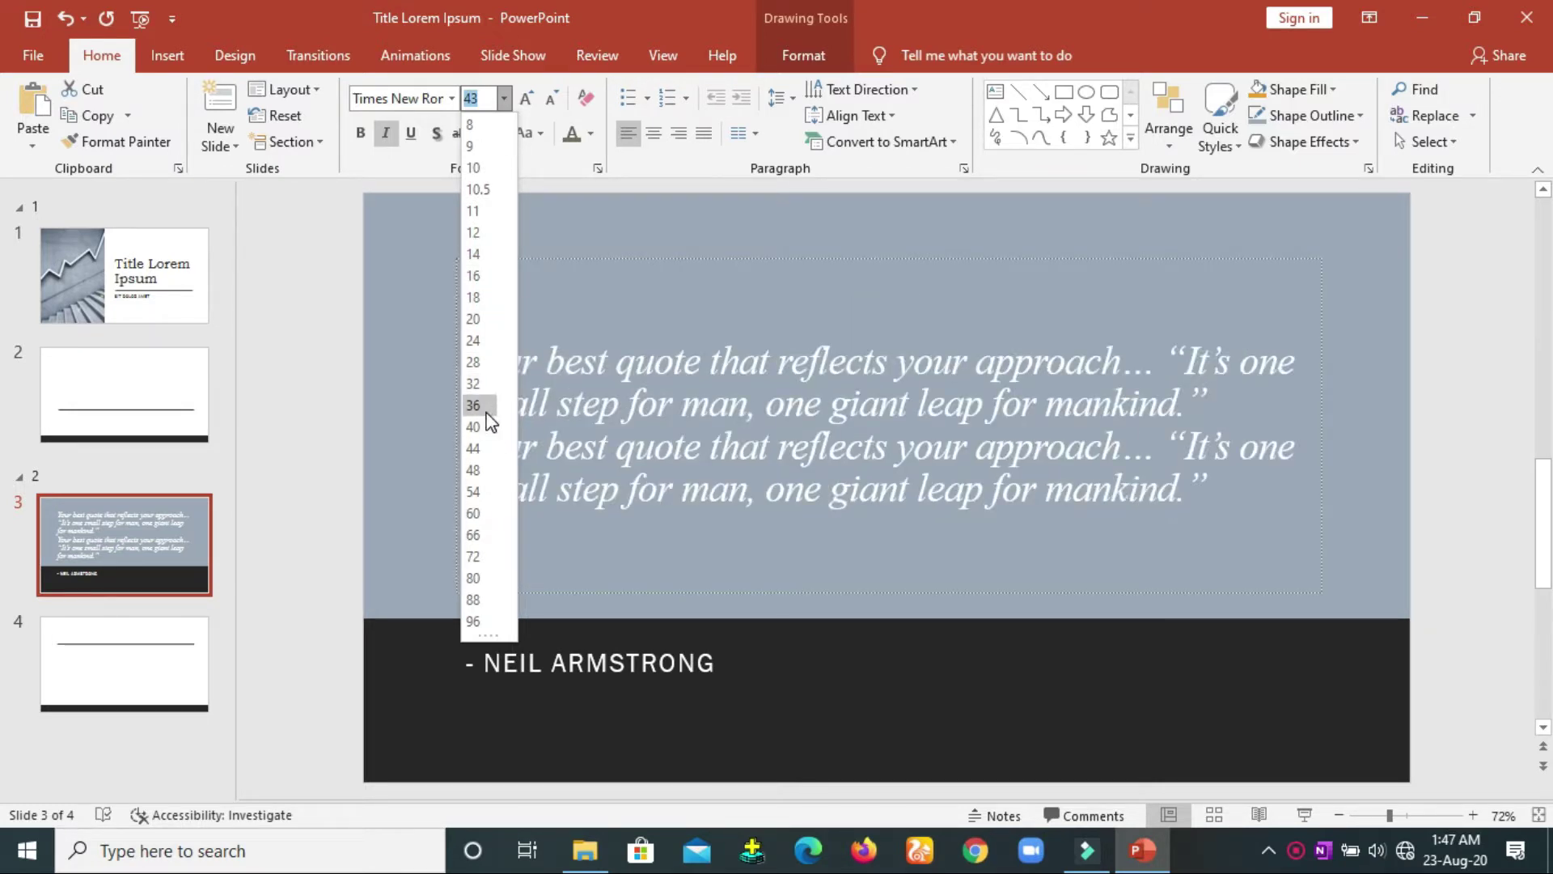
Step: Set the quote text to 36 pt and click off it to check
click(488, 407)
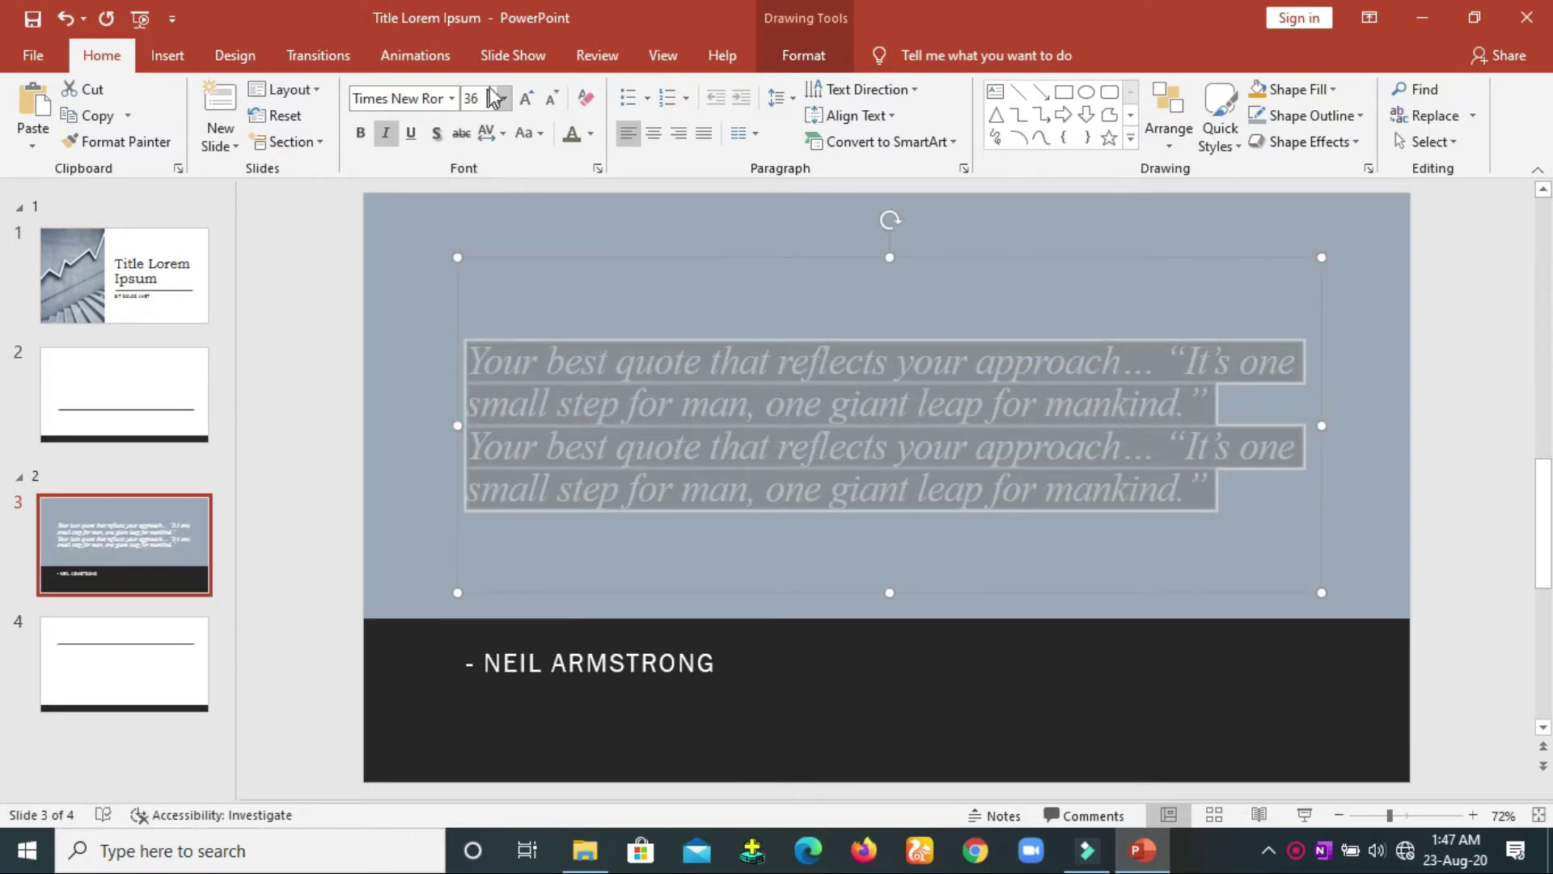
click(678, 273)
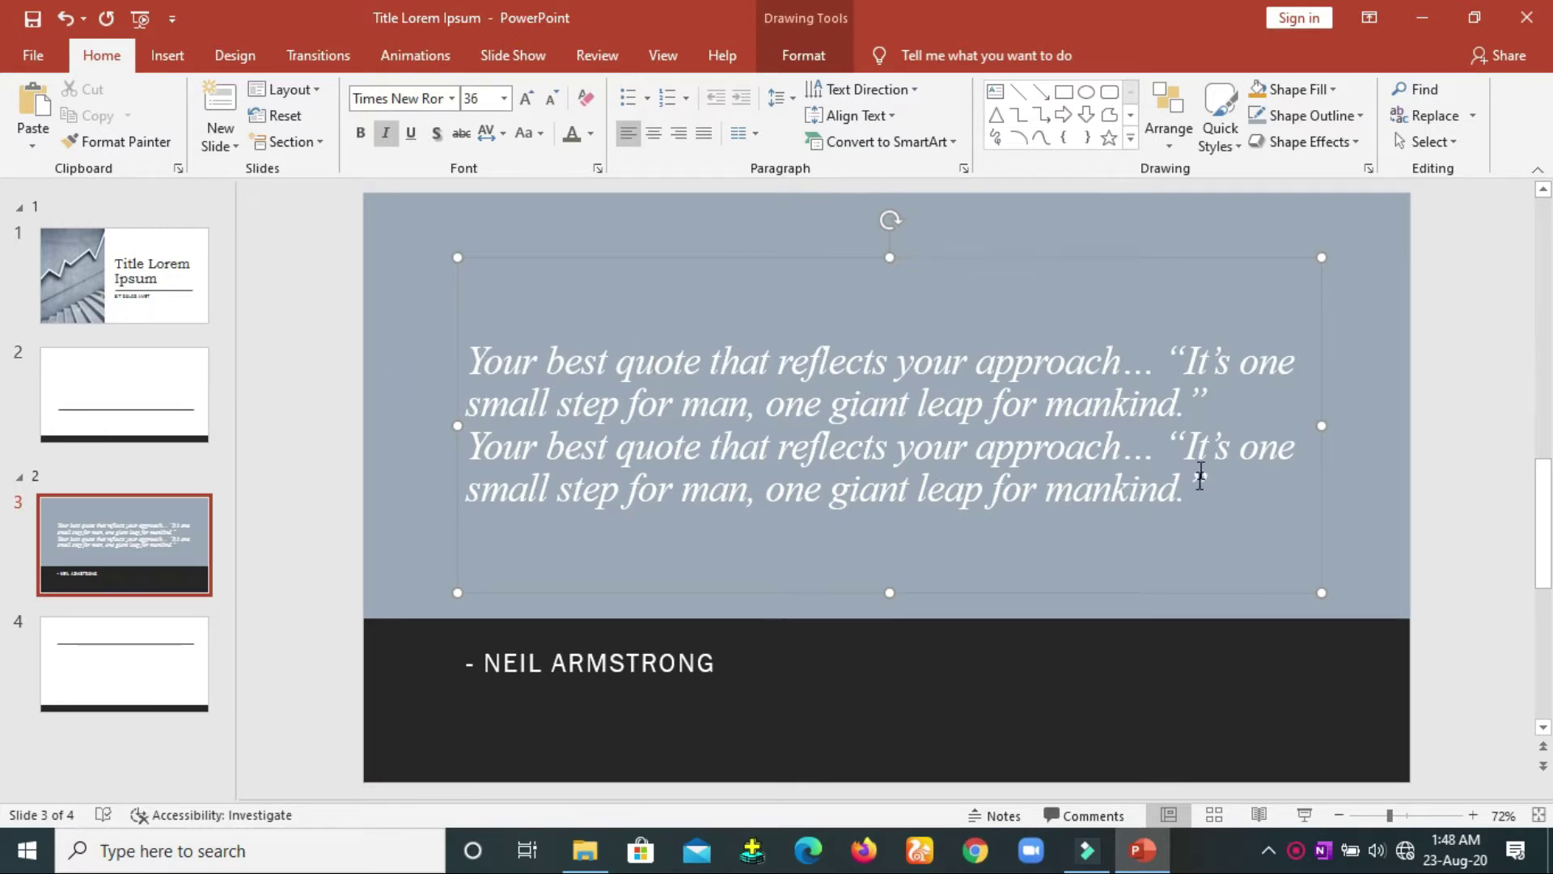
Step: Make the quote bold and non-italic with a text shadow, discarding a trial underline
drag(1196, 490, 414, 312)
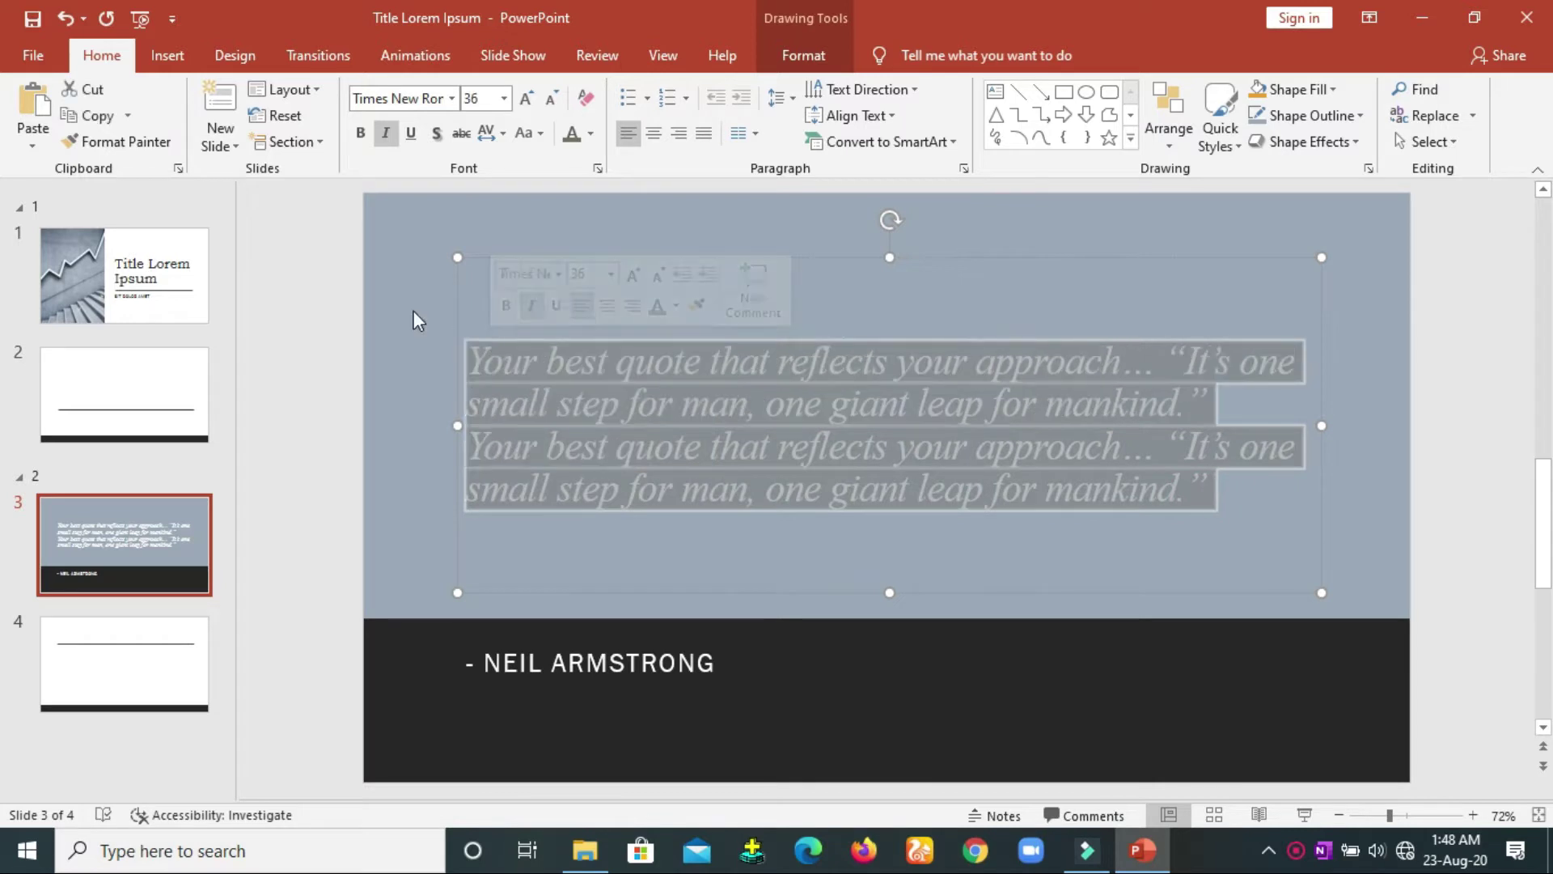
click(359, 133)
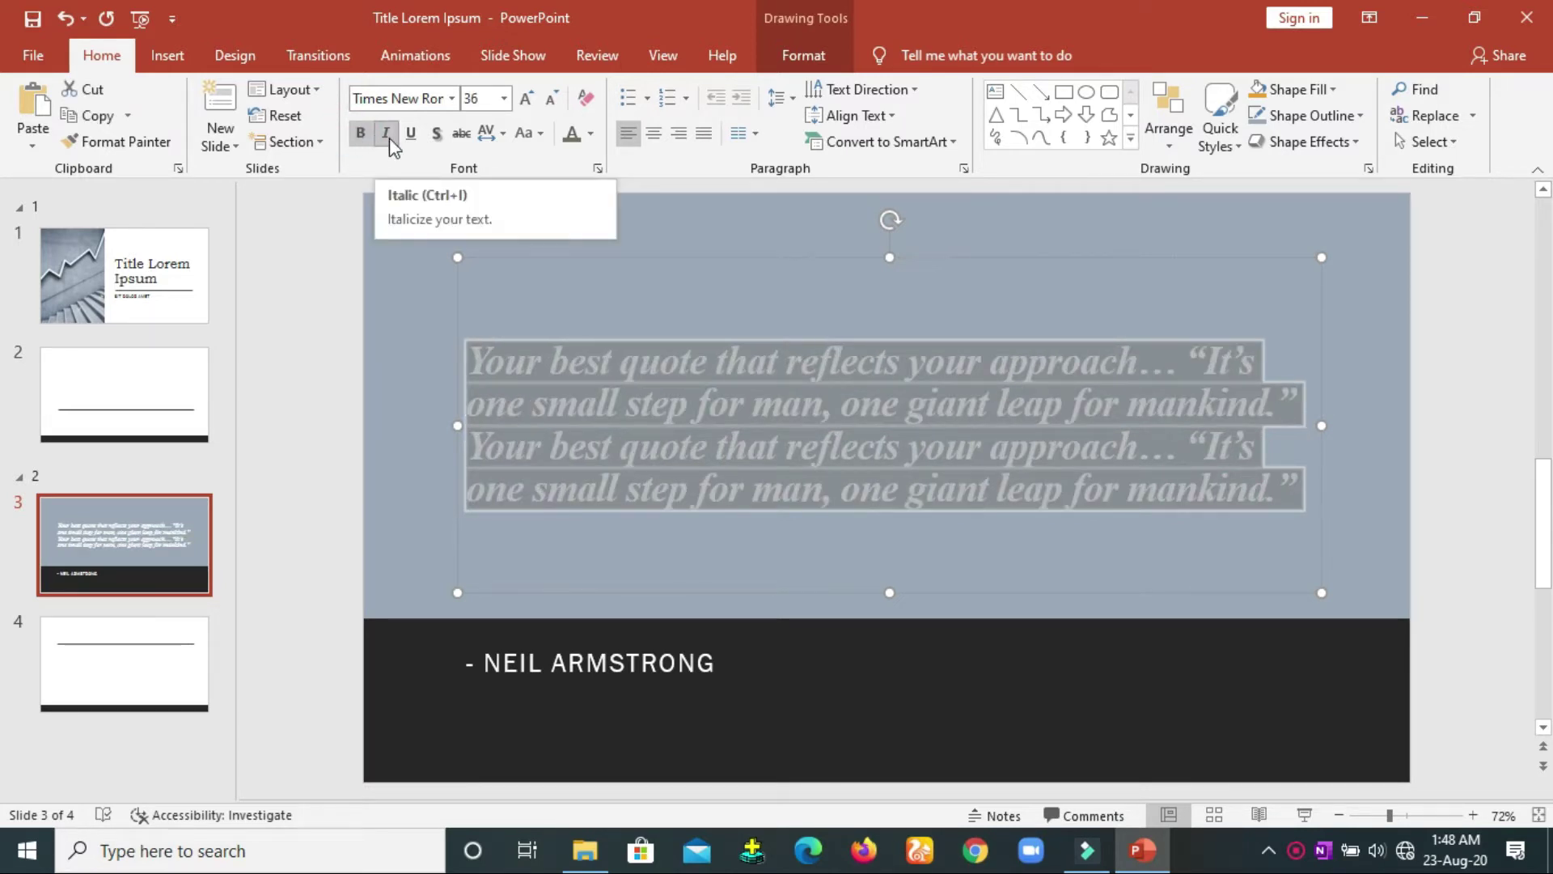
click(388, 136)
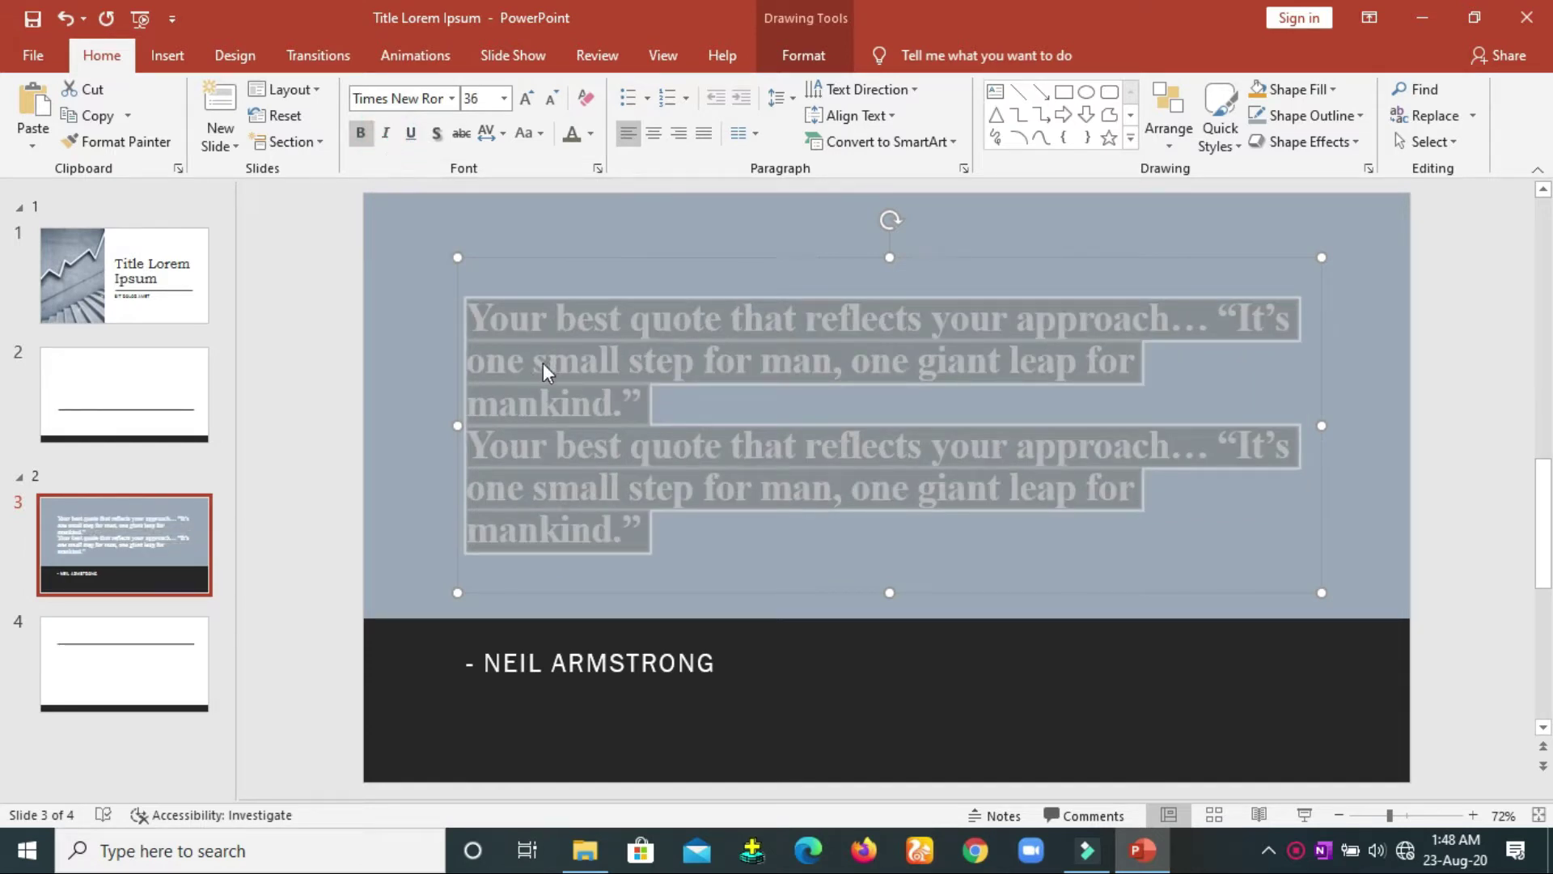
click(411, 134)
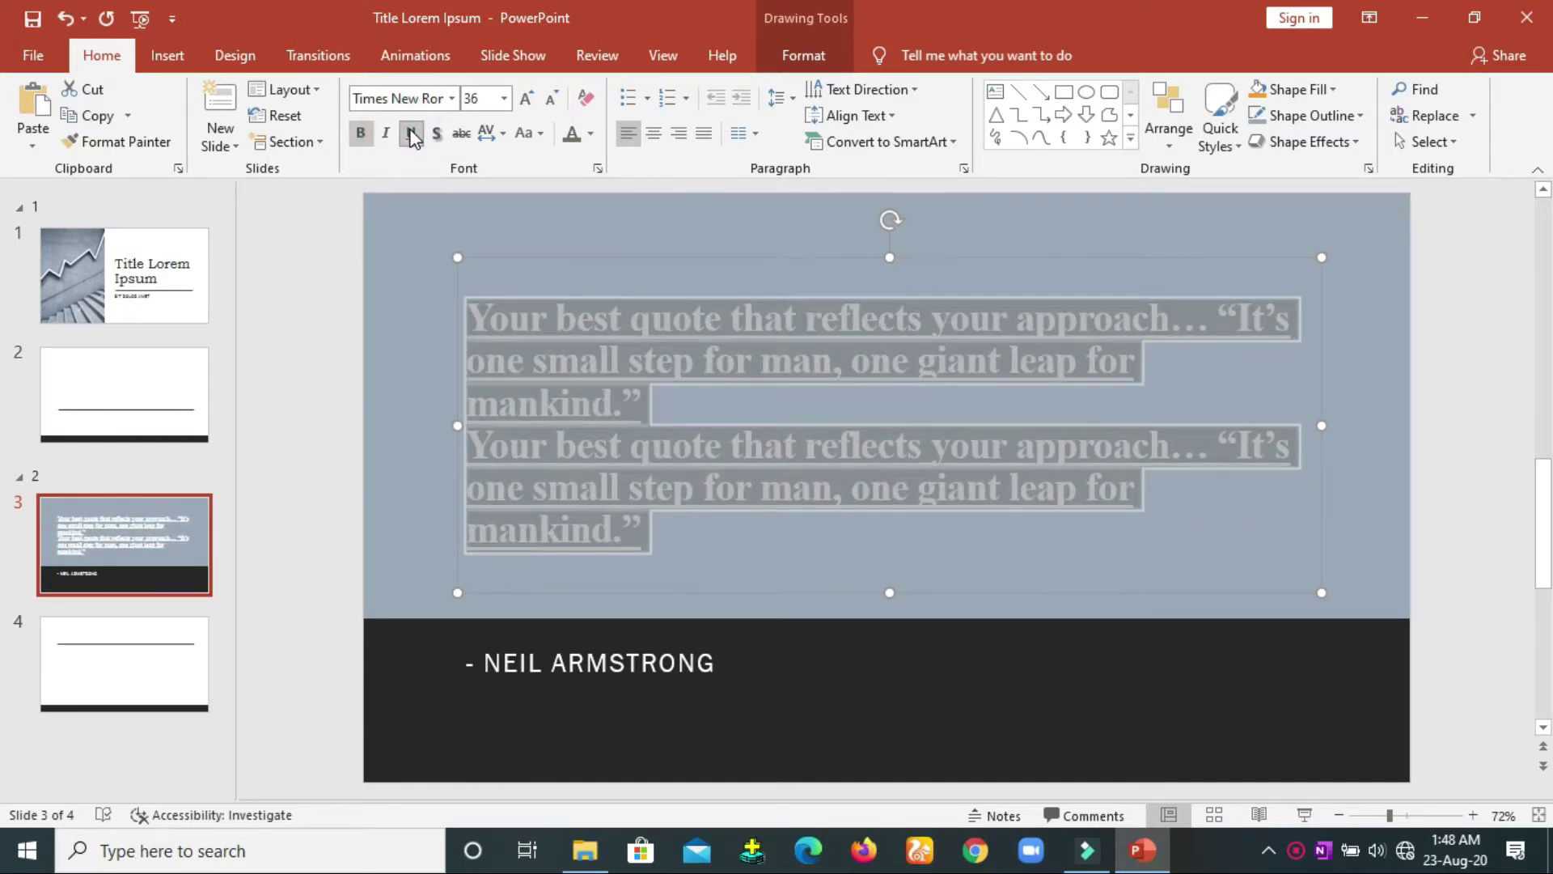
click(413, 134)
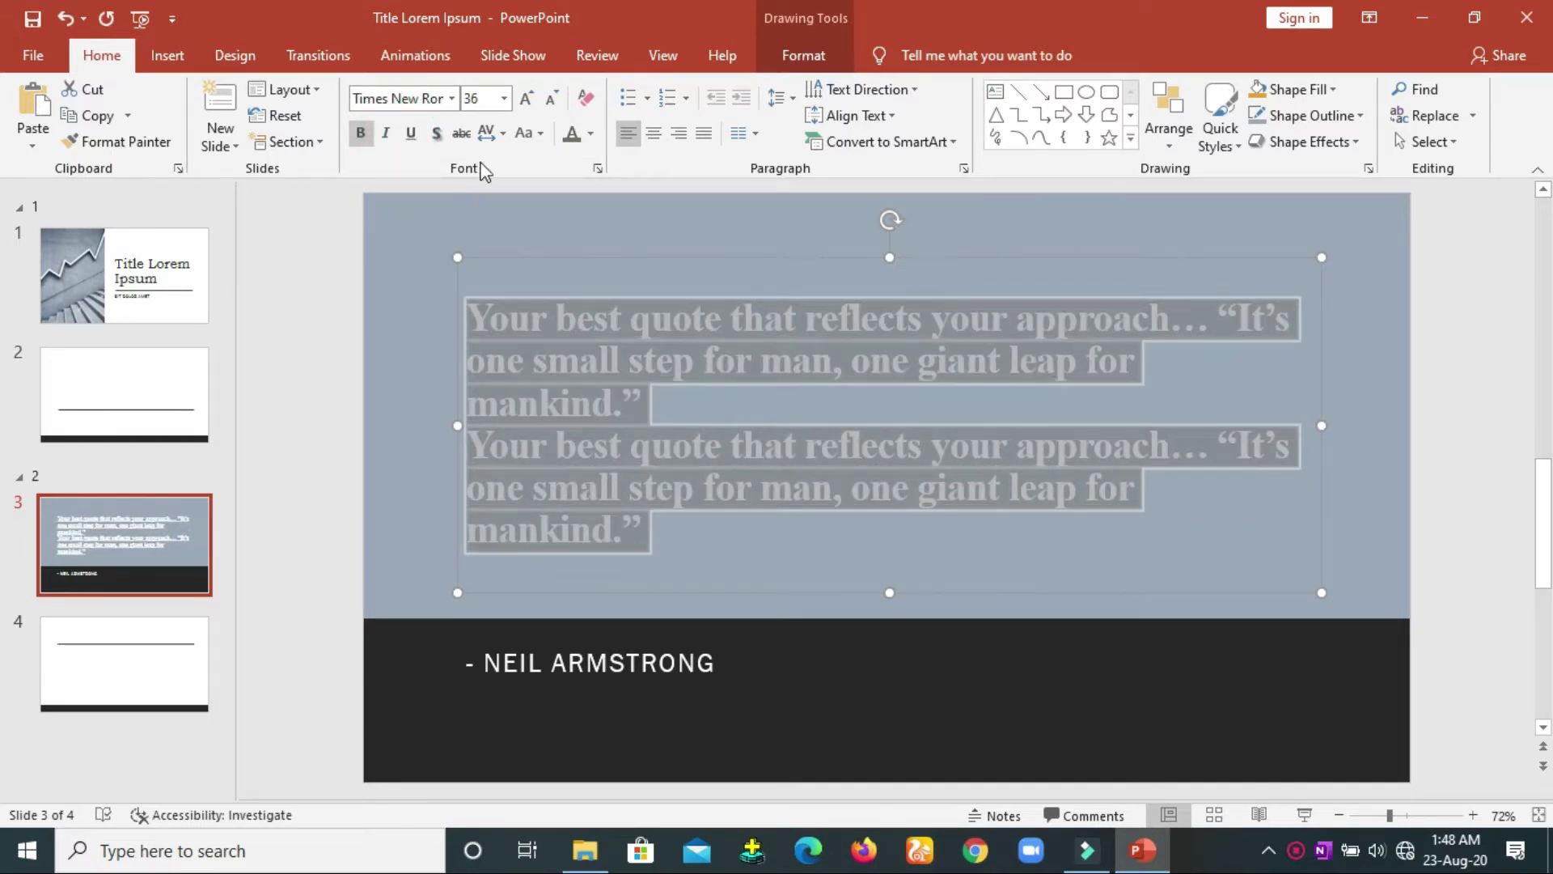
click(438, 133)
click(736, 230)
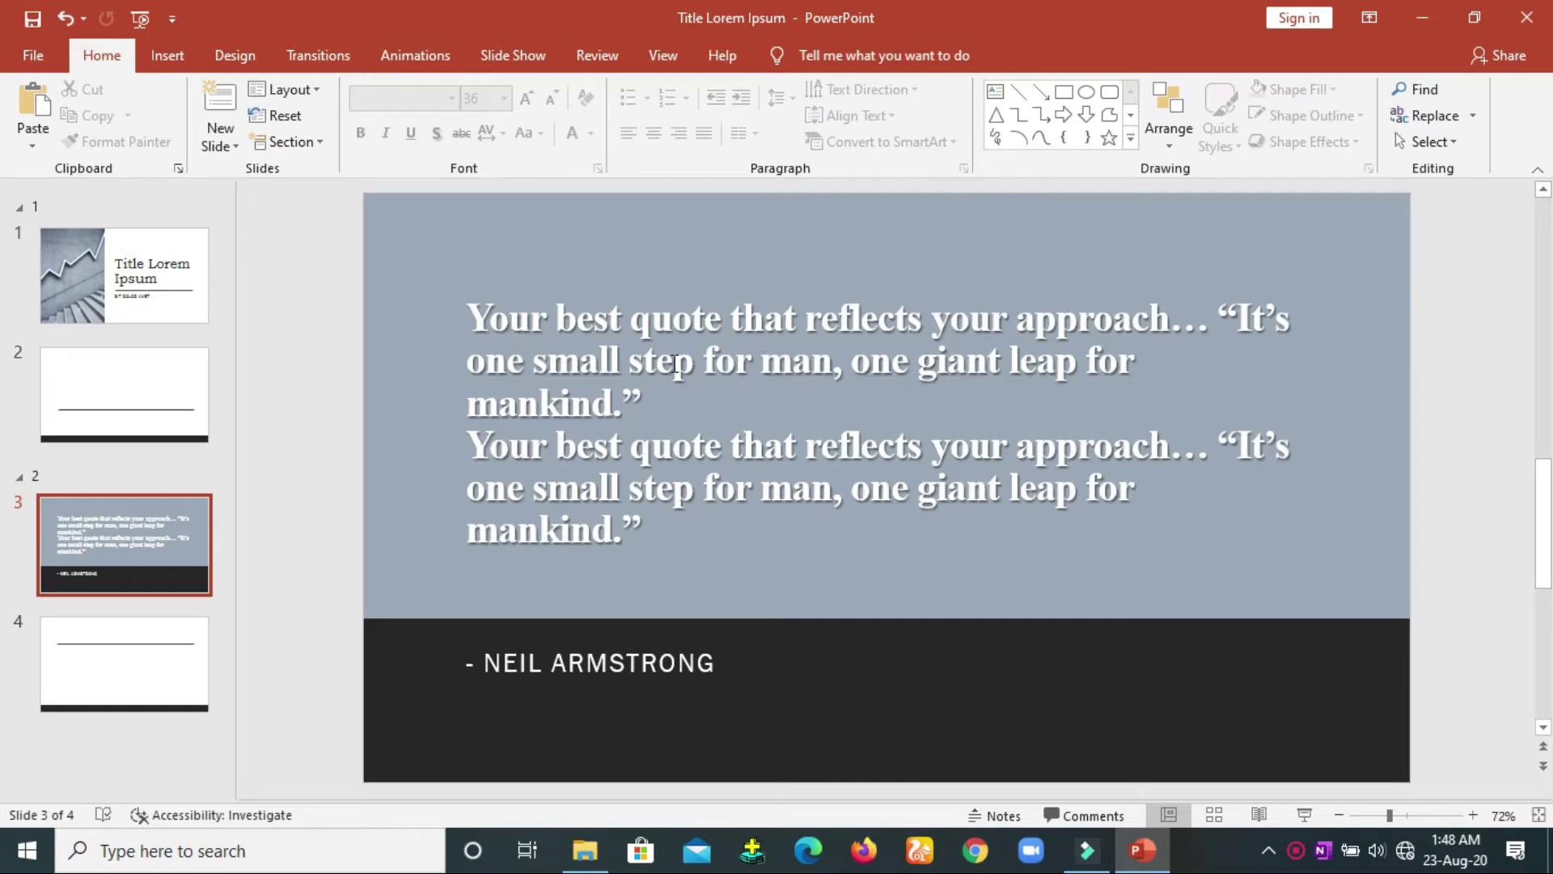
Step: Reselect the quote to check the formatting, then place the caret at its end
click(576, 318)
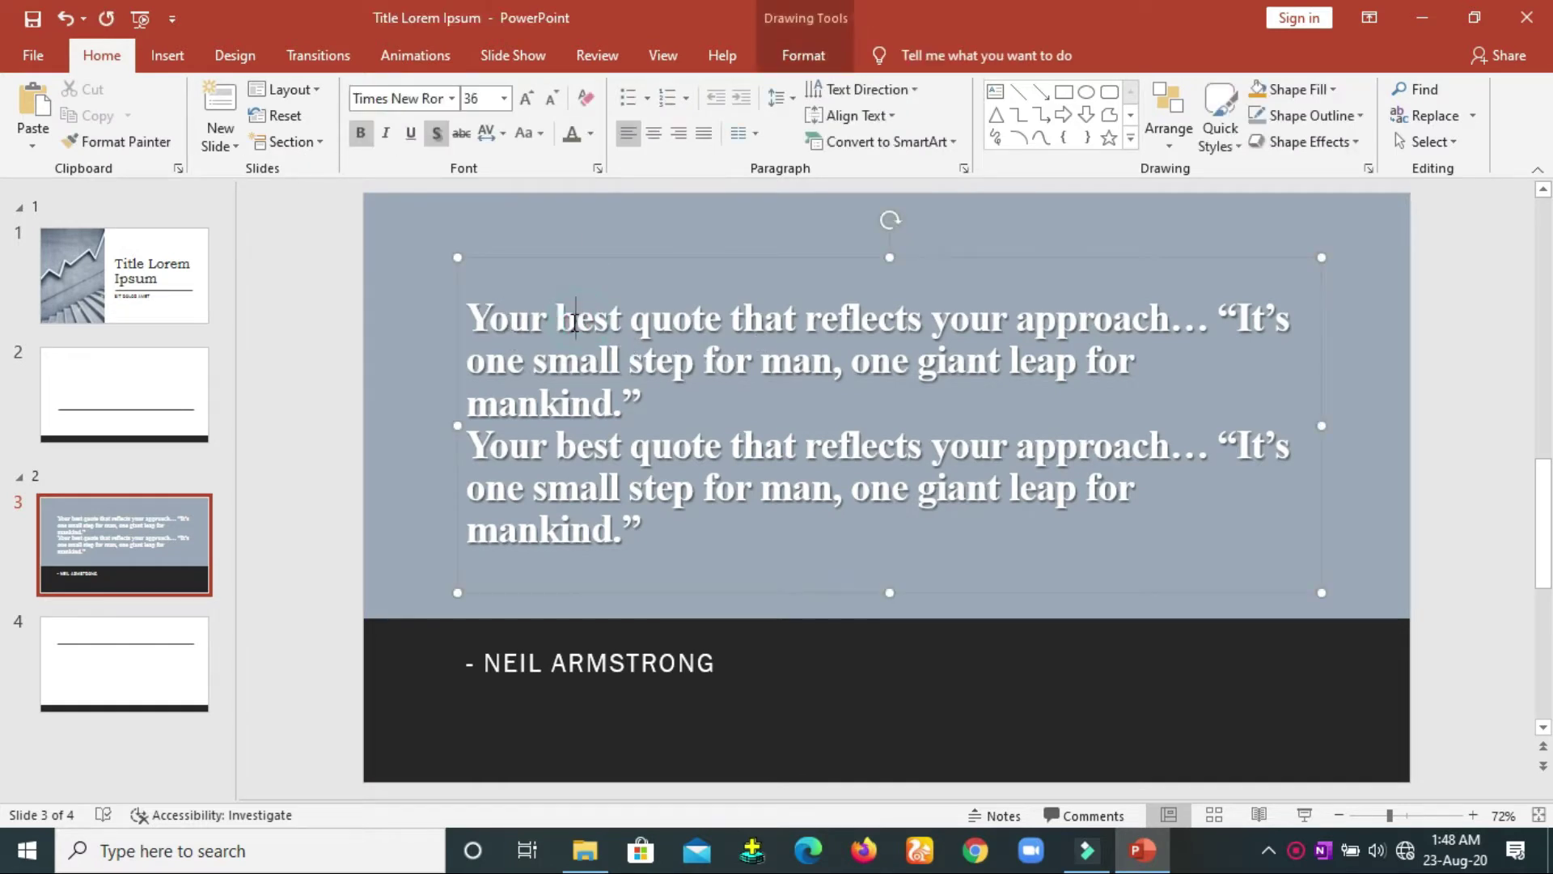
click(435, 145)
drag(702, 540, 466, 307)
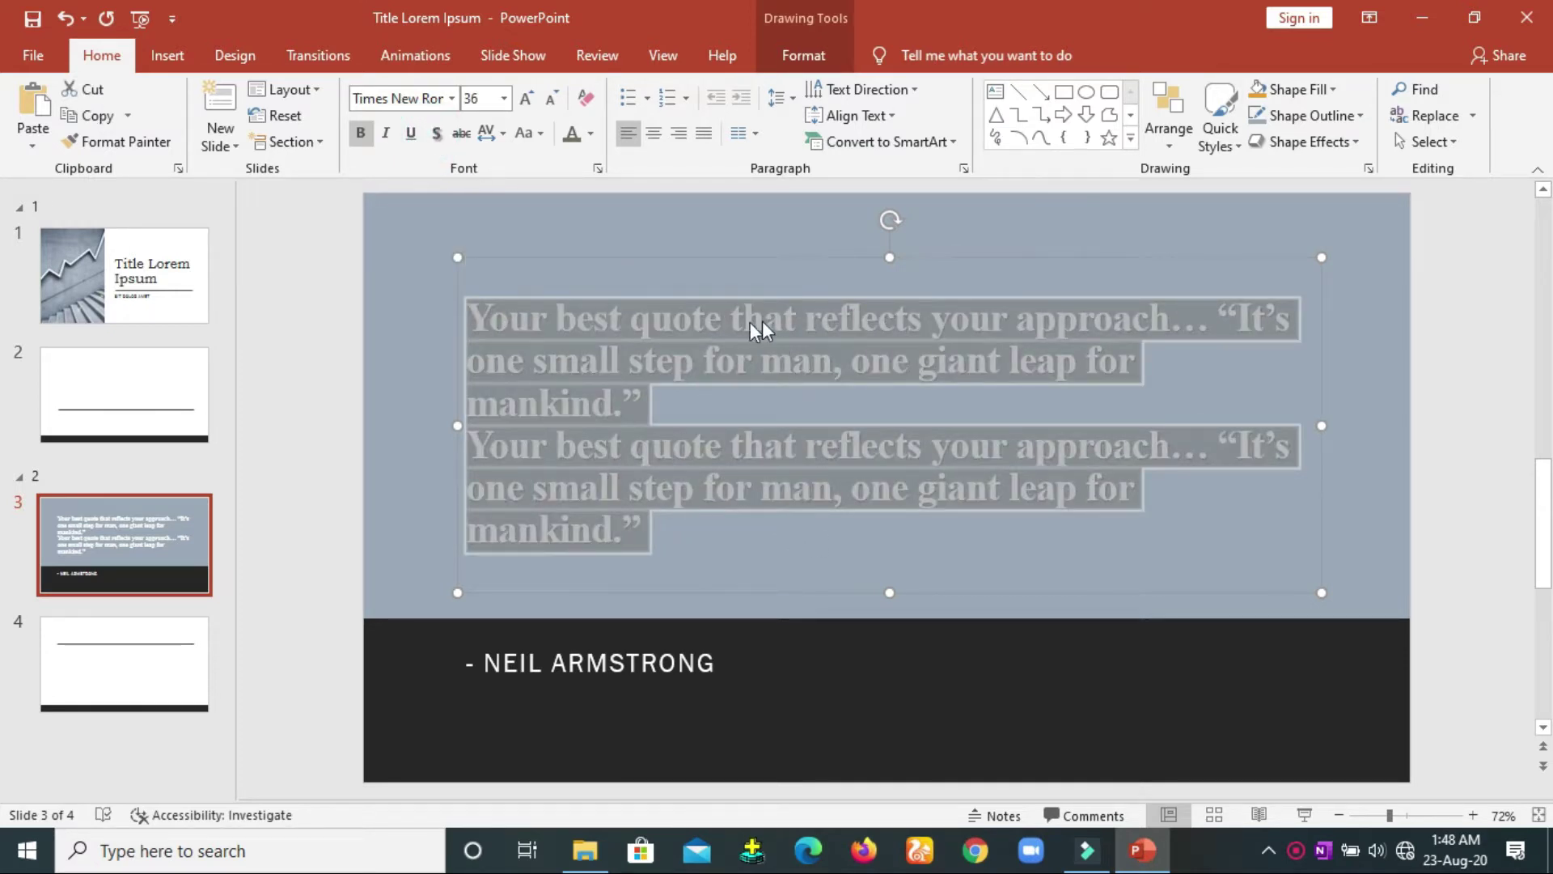
click(690, 254)
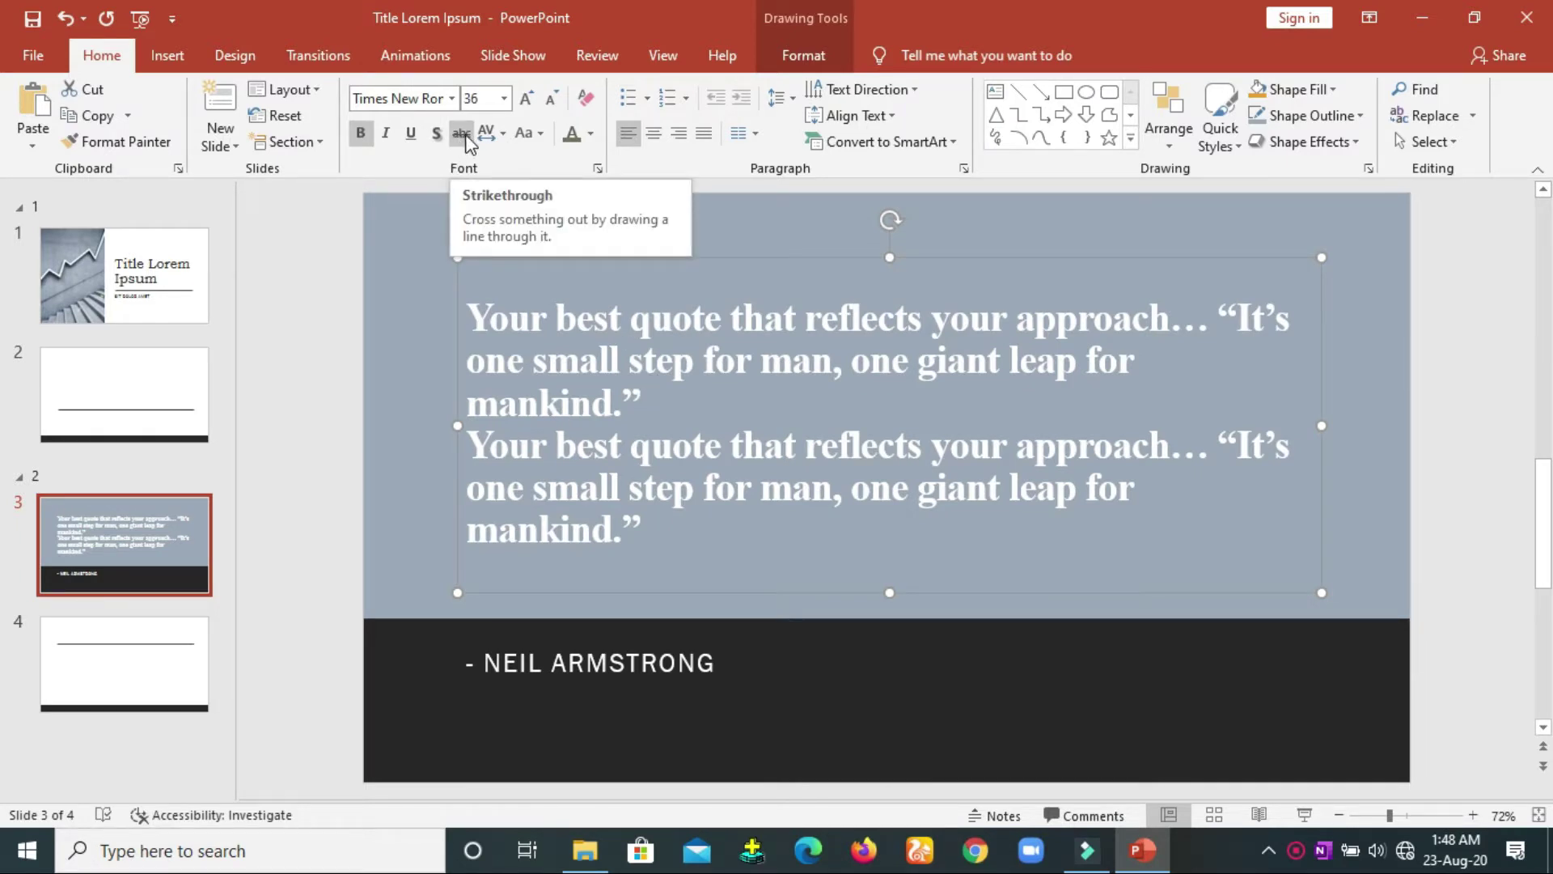
click(677, 533)
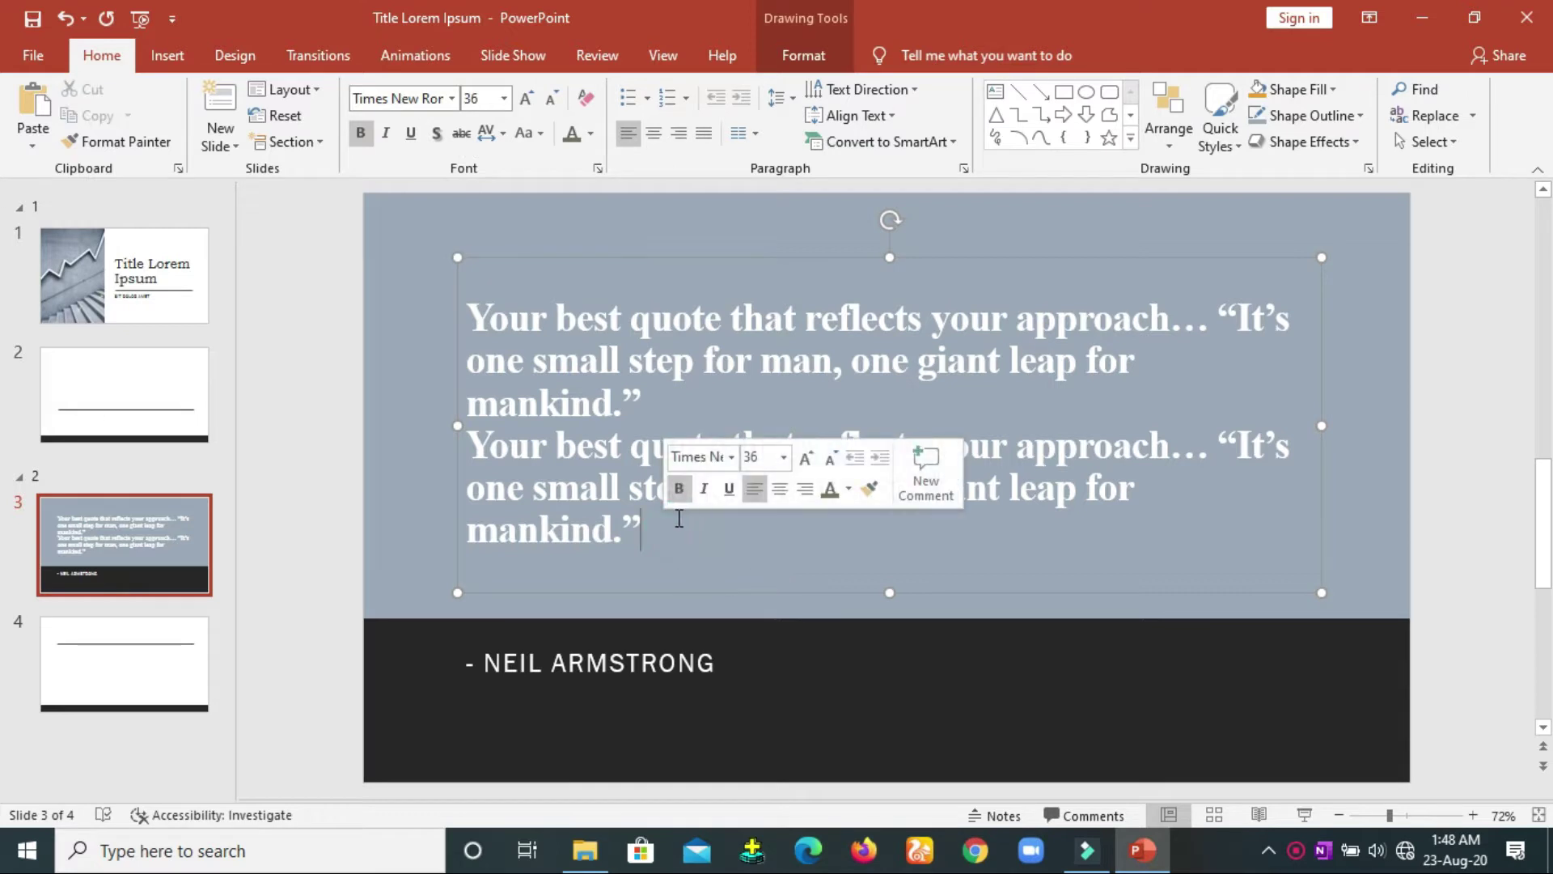
Step: Select the word 'mankind' and try strikethrough on it, then remove it
click(611, 530)
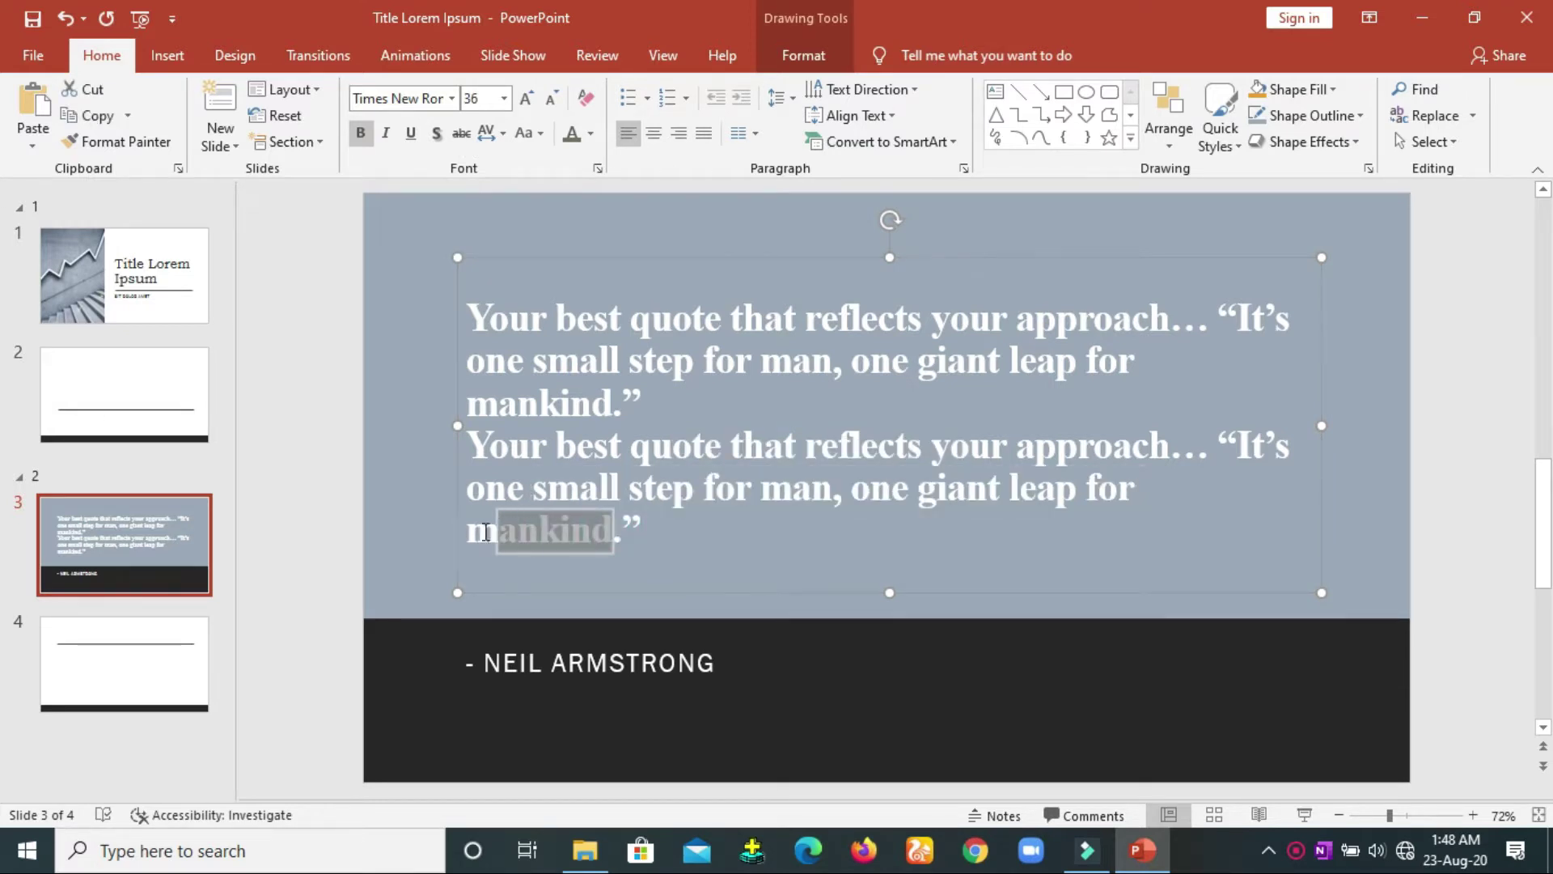
drag(533, 510, 468, 531)
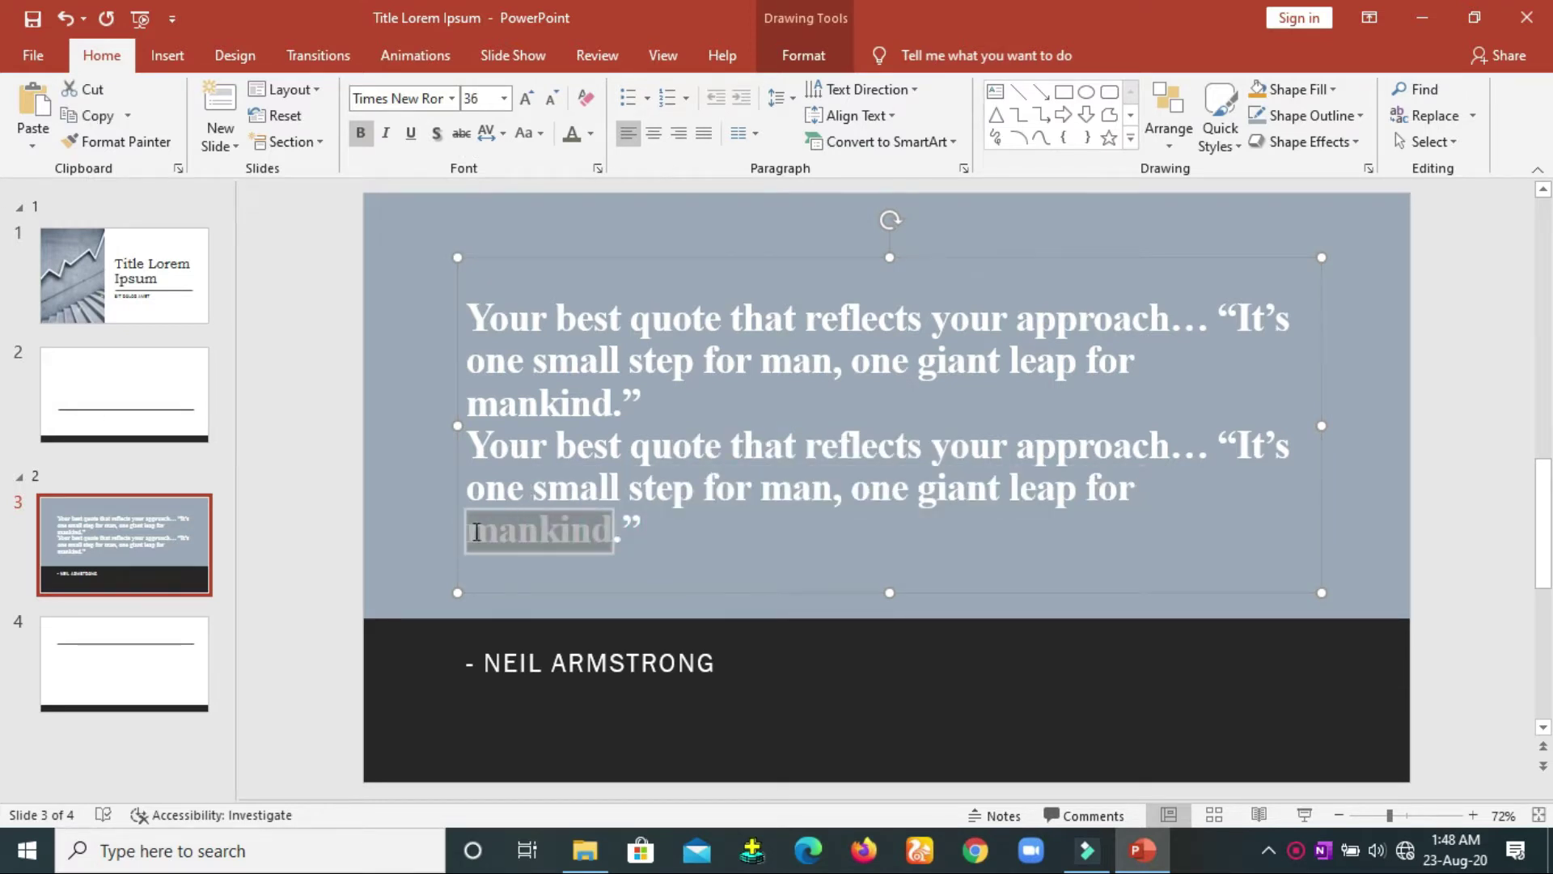
click(456, 136)
click(461, 136)
Step: Cycle mankind's character spacing through Very Tight, Tight, Normal, Loose, ending on Very Loose
click(503, 134)
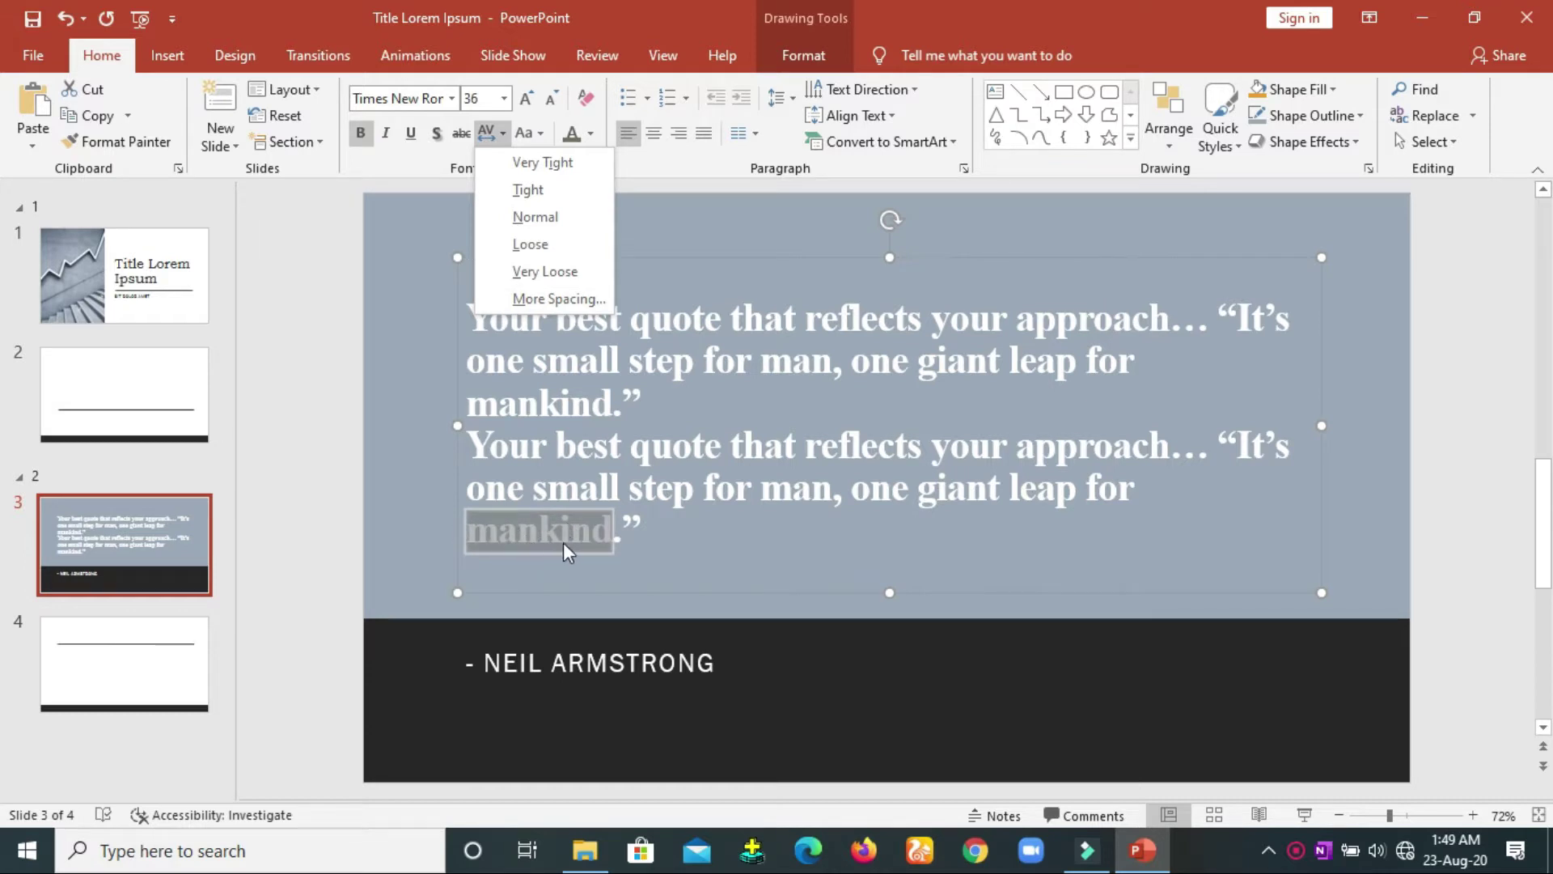
click(538, 162)
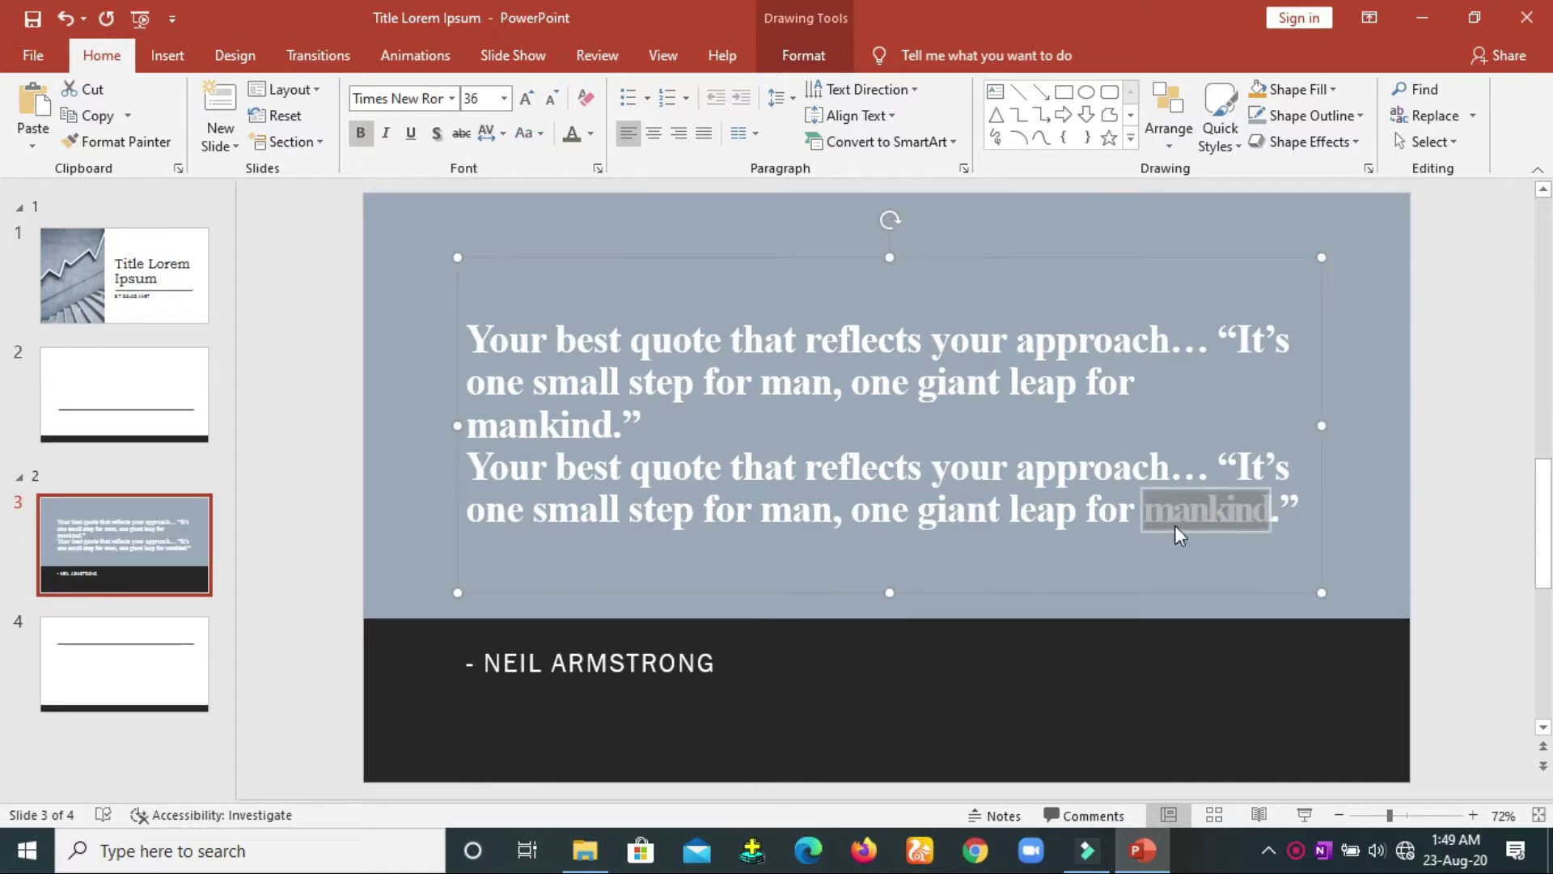
click(491, 139)
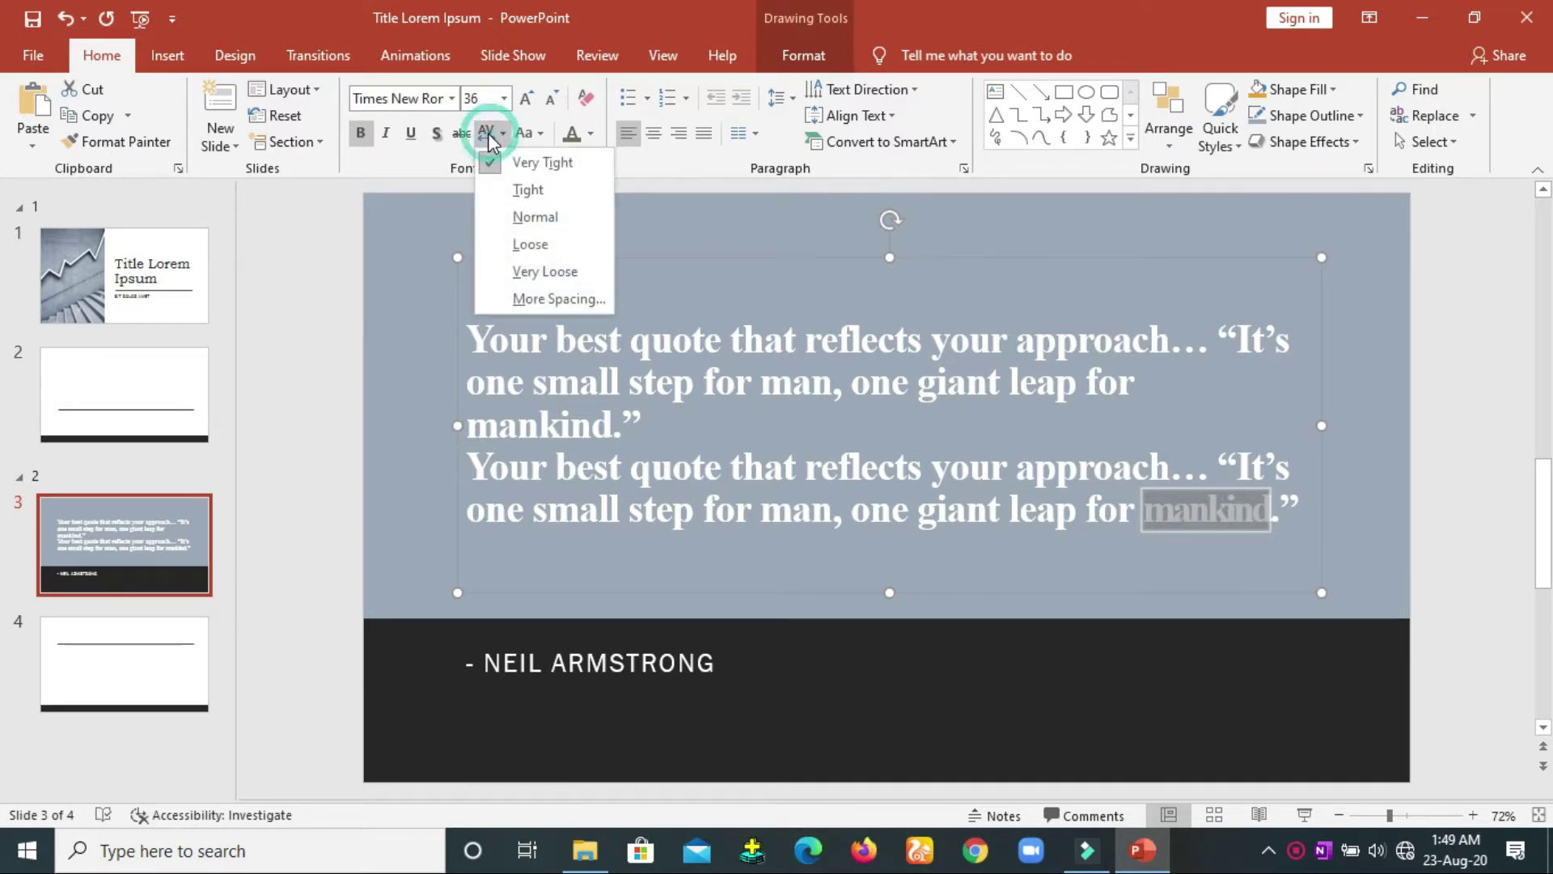
click(526, 190)
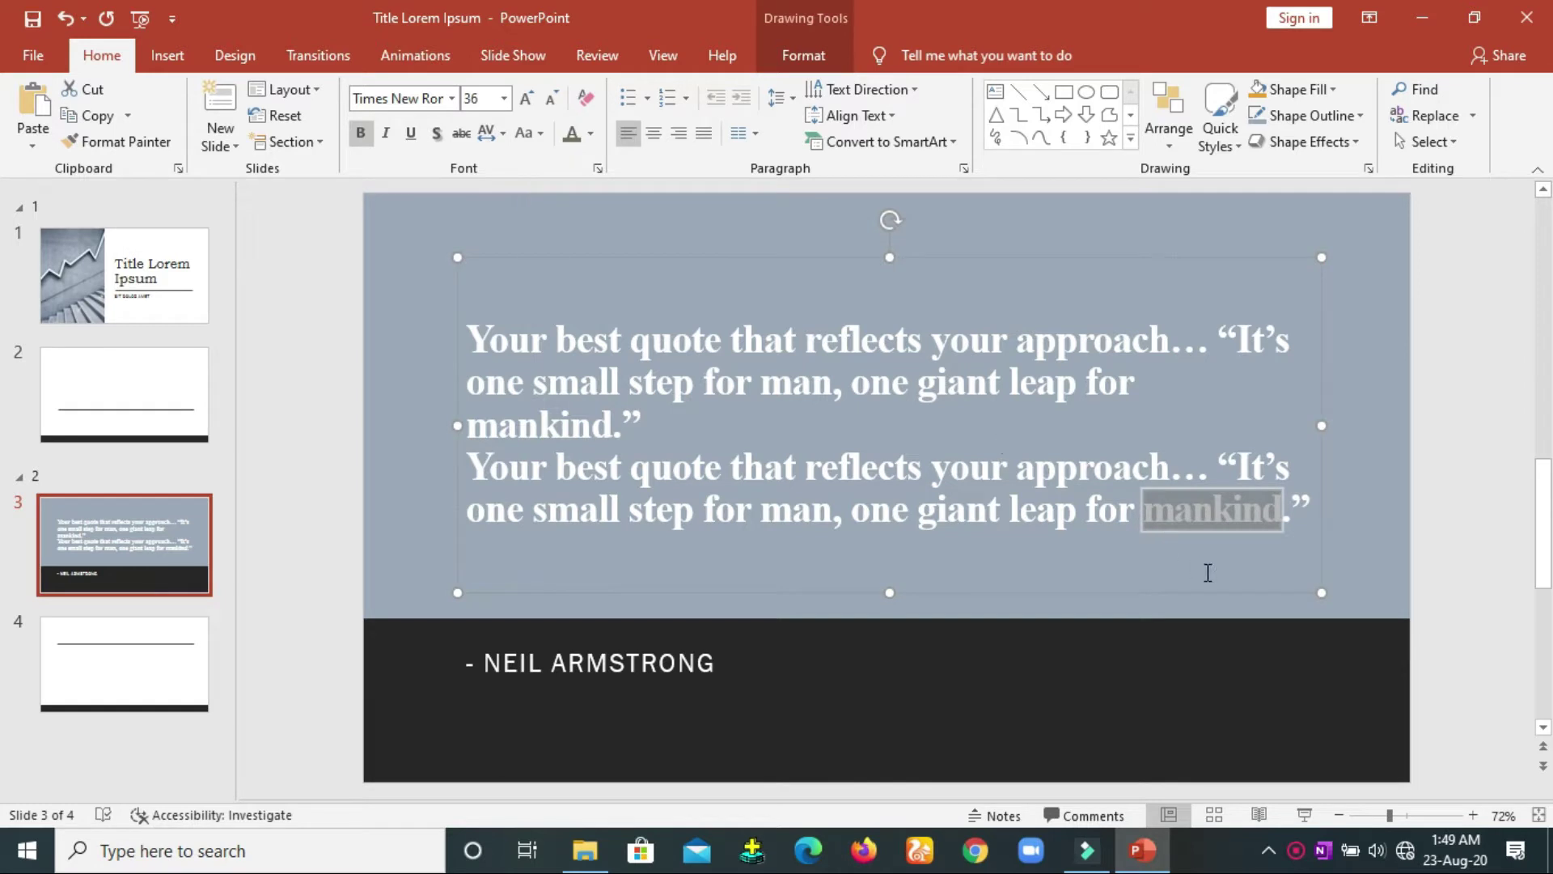
click(497, 134)
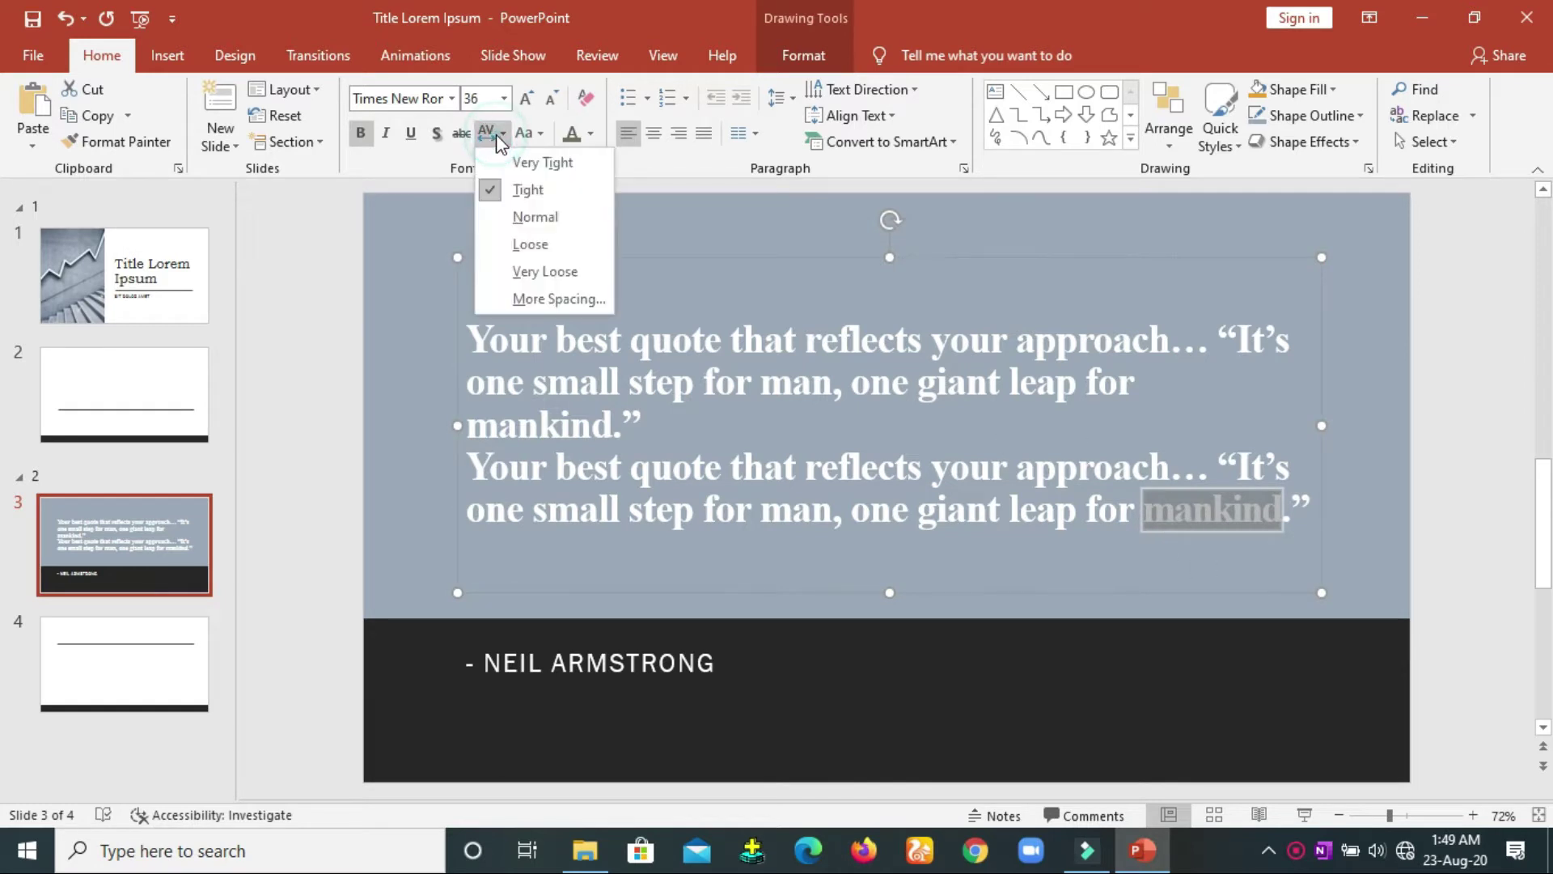
click(531, 219)
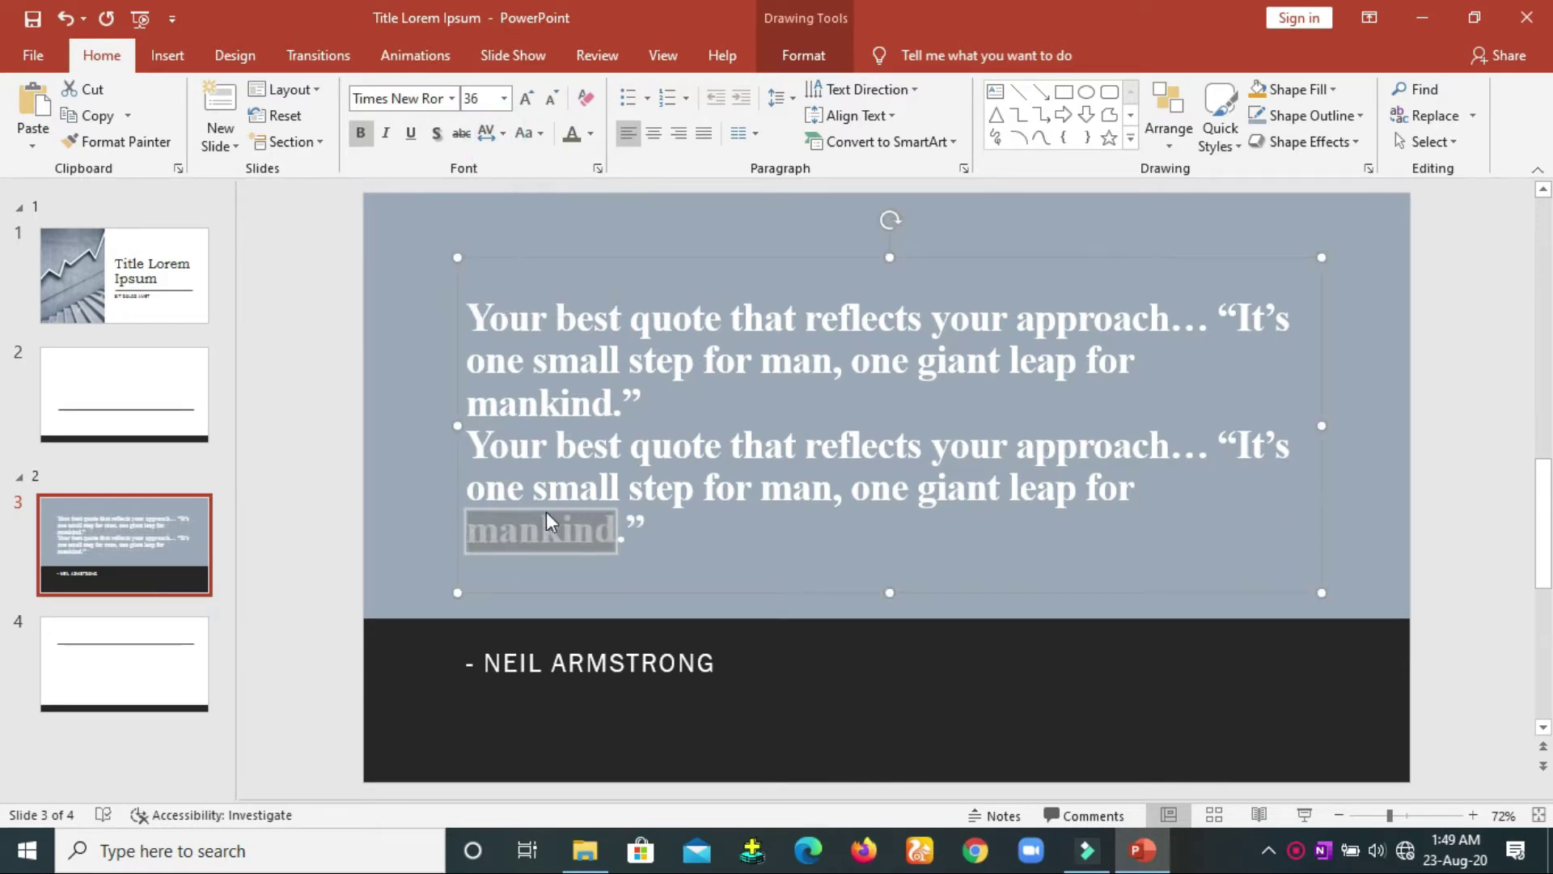
click(496, 134)
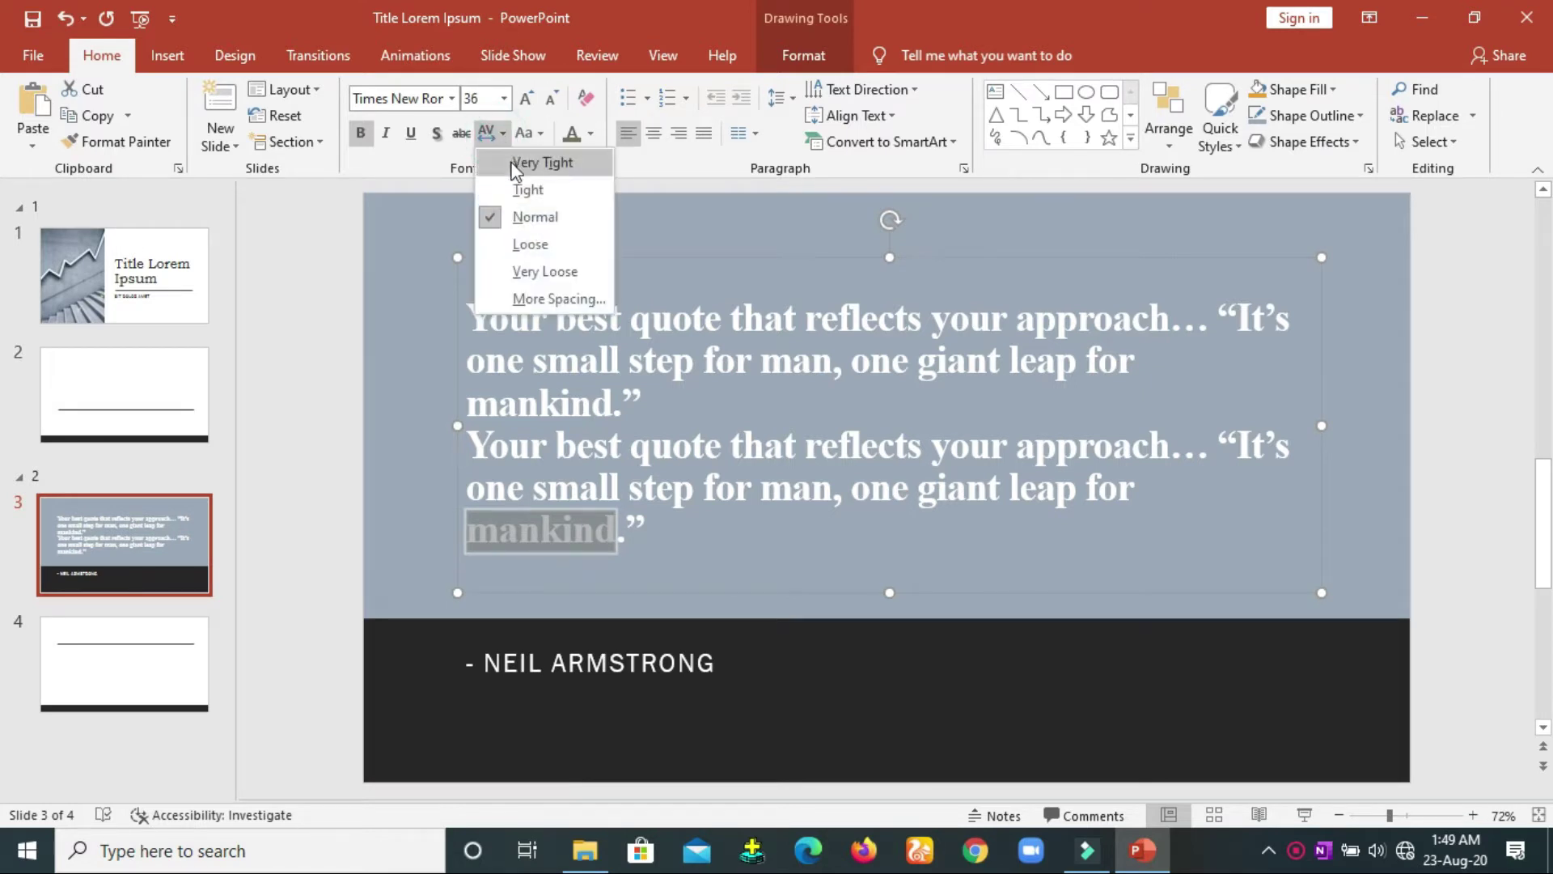
click(531, 244)
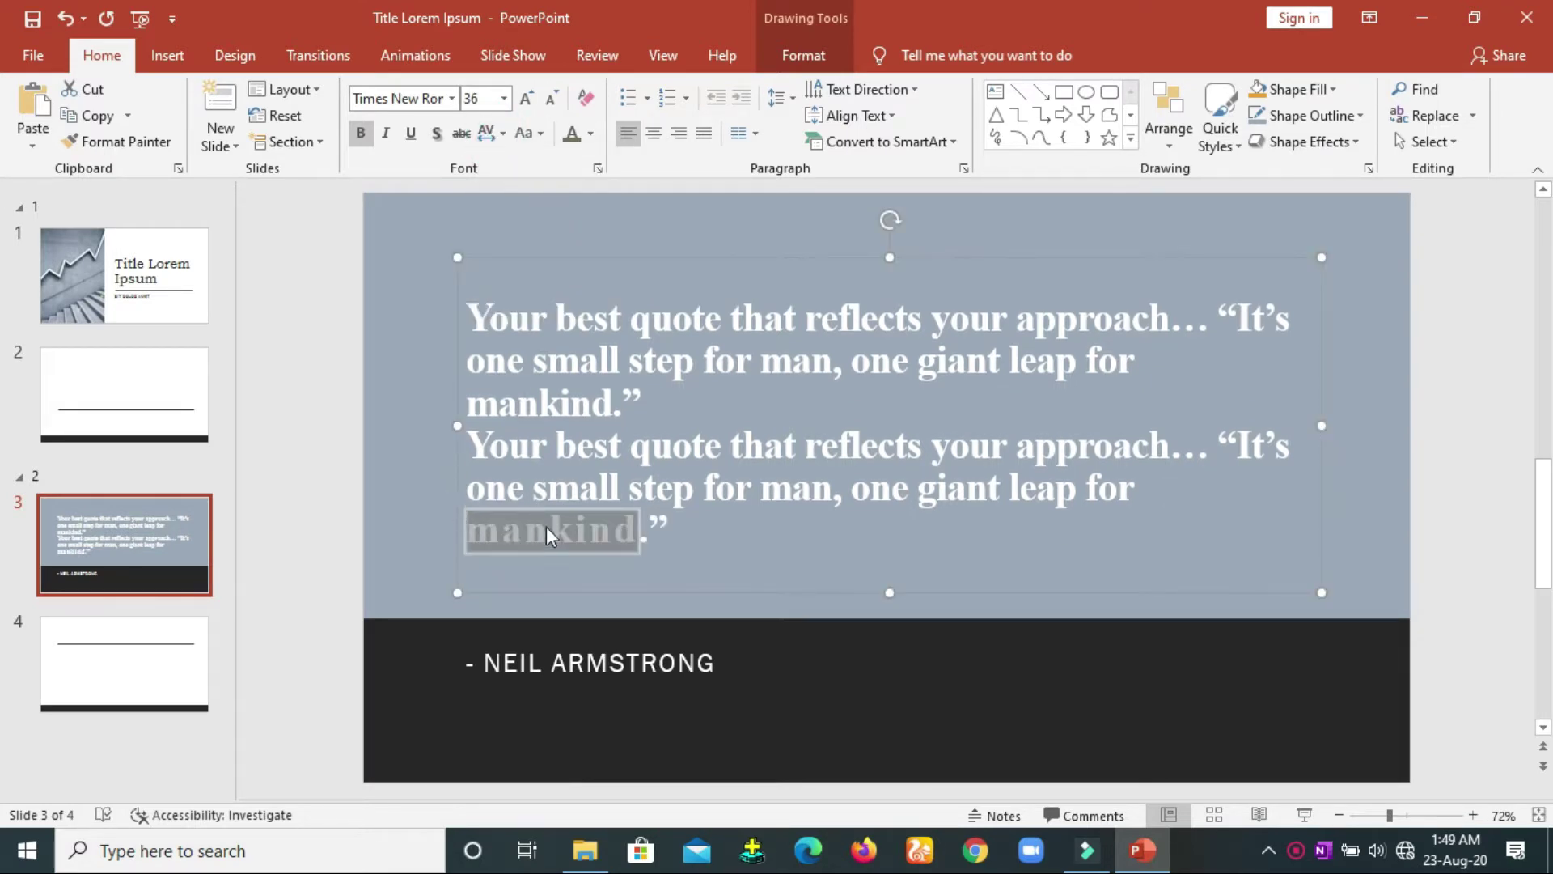
click(497, 134)
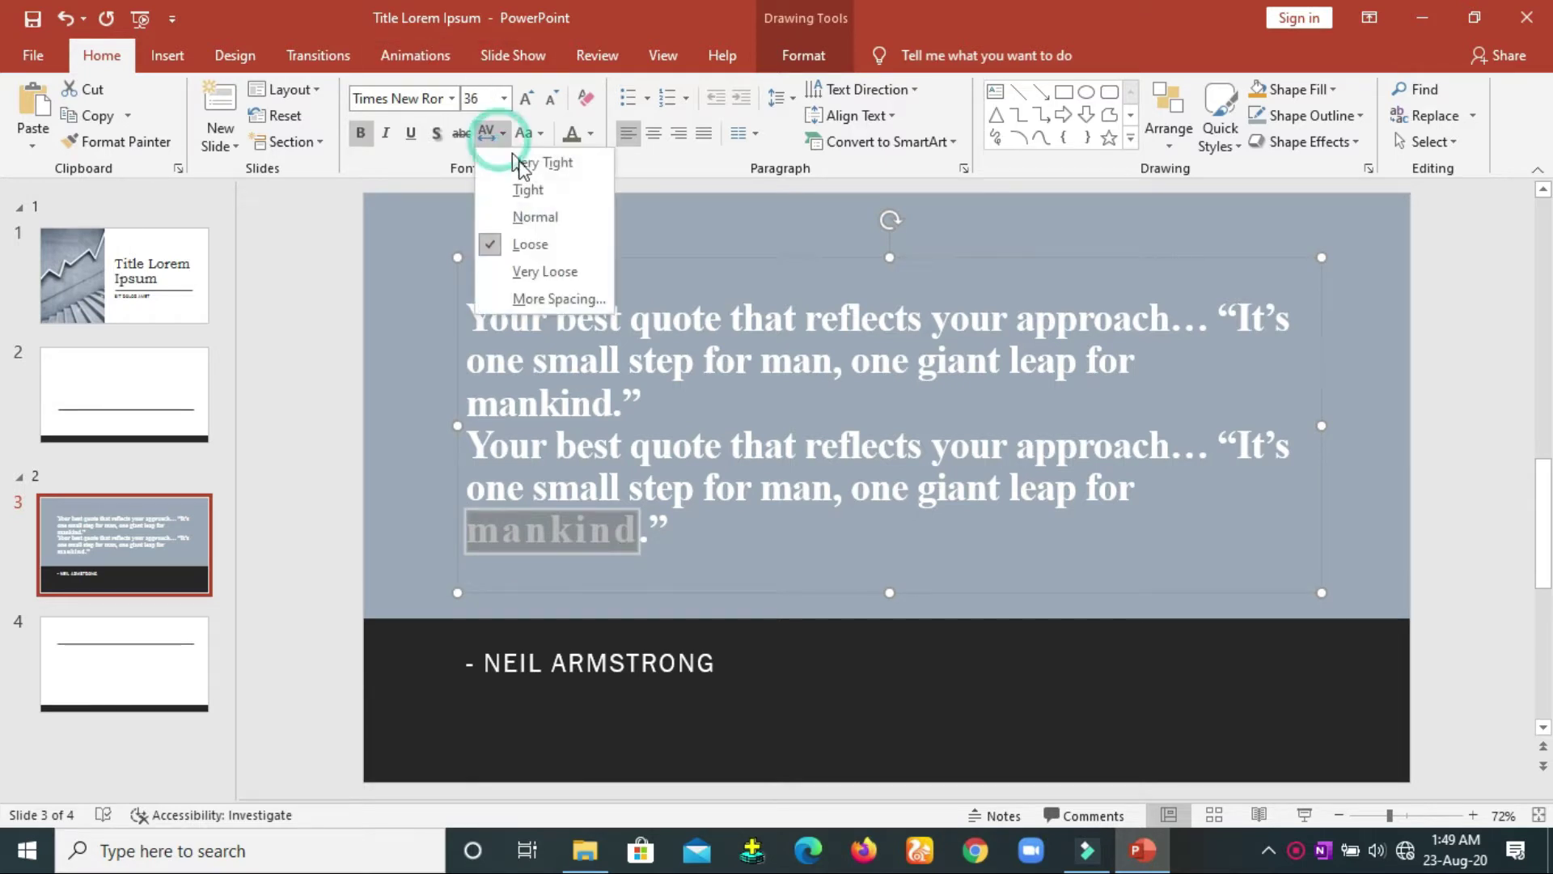
click(558, 270)
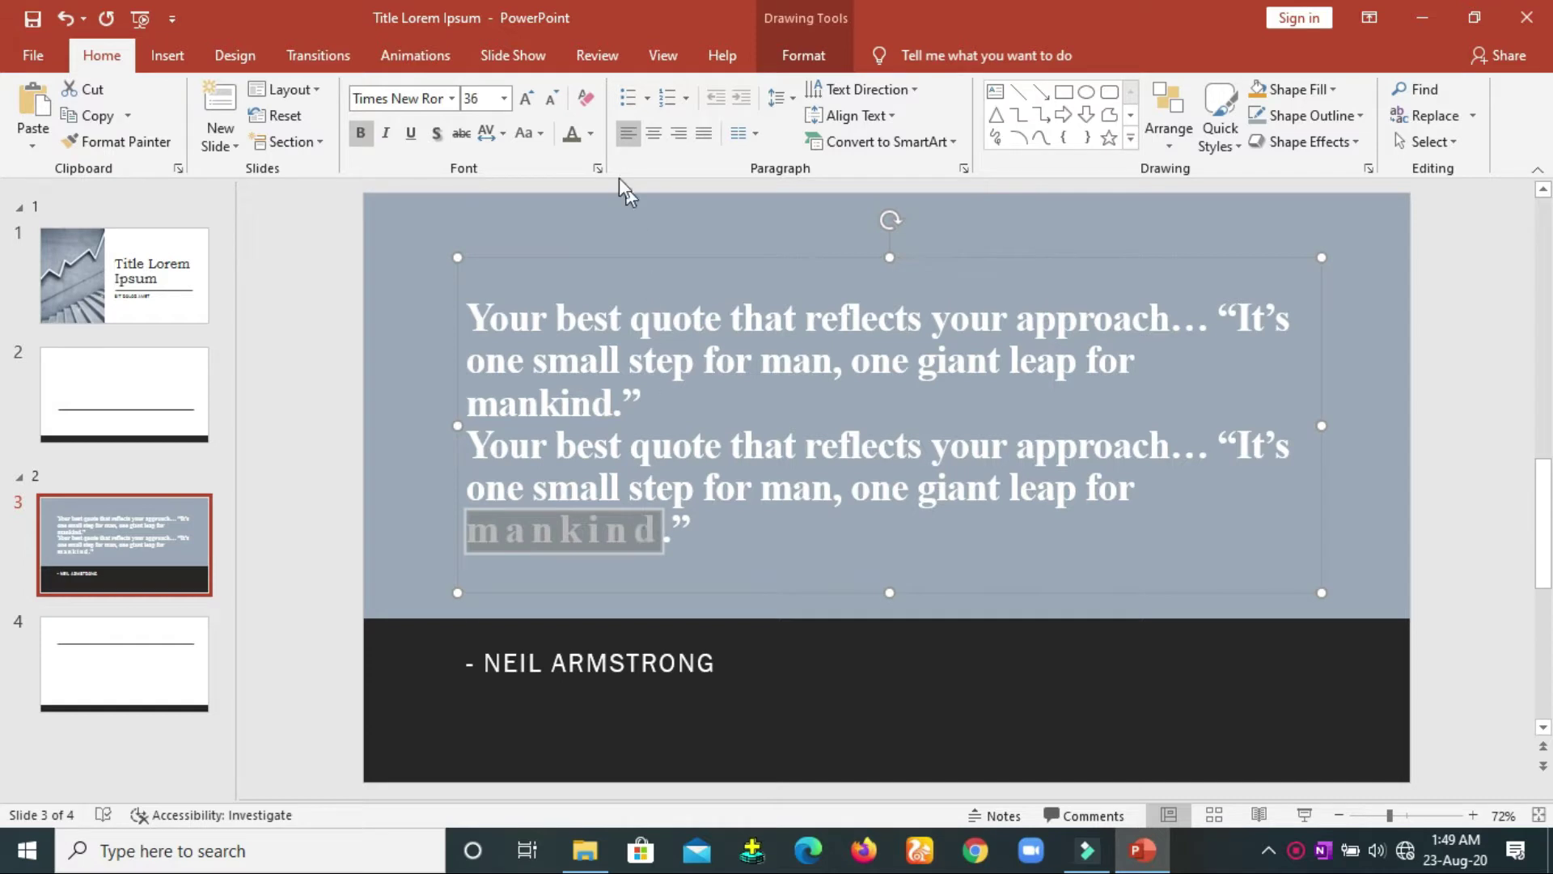
Step: View More Spacing without changes, then return mankind's character spacing to Normal
click(501, 137)
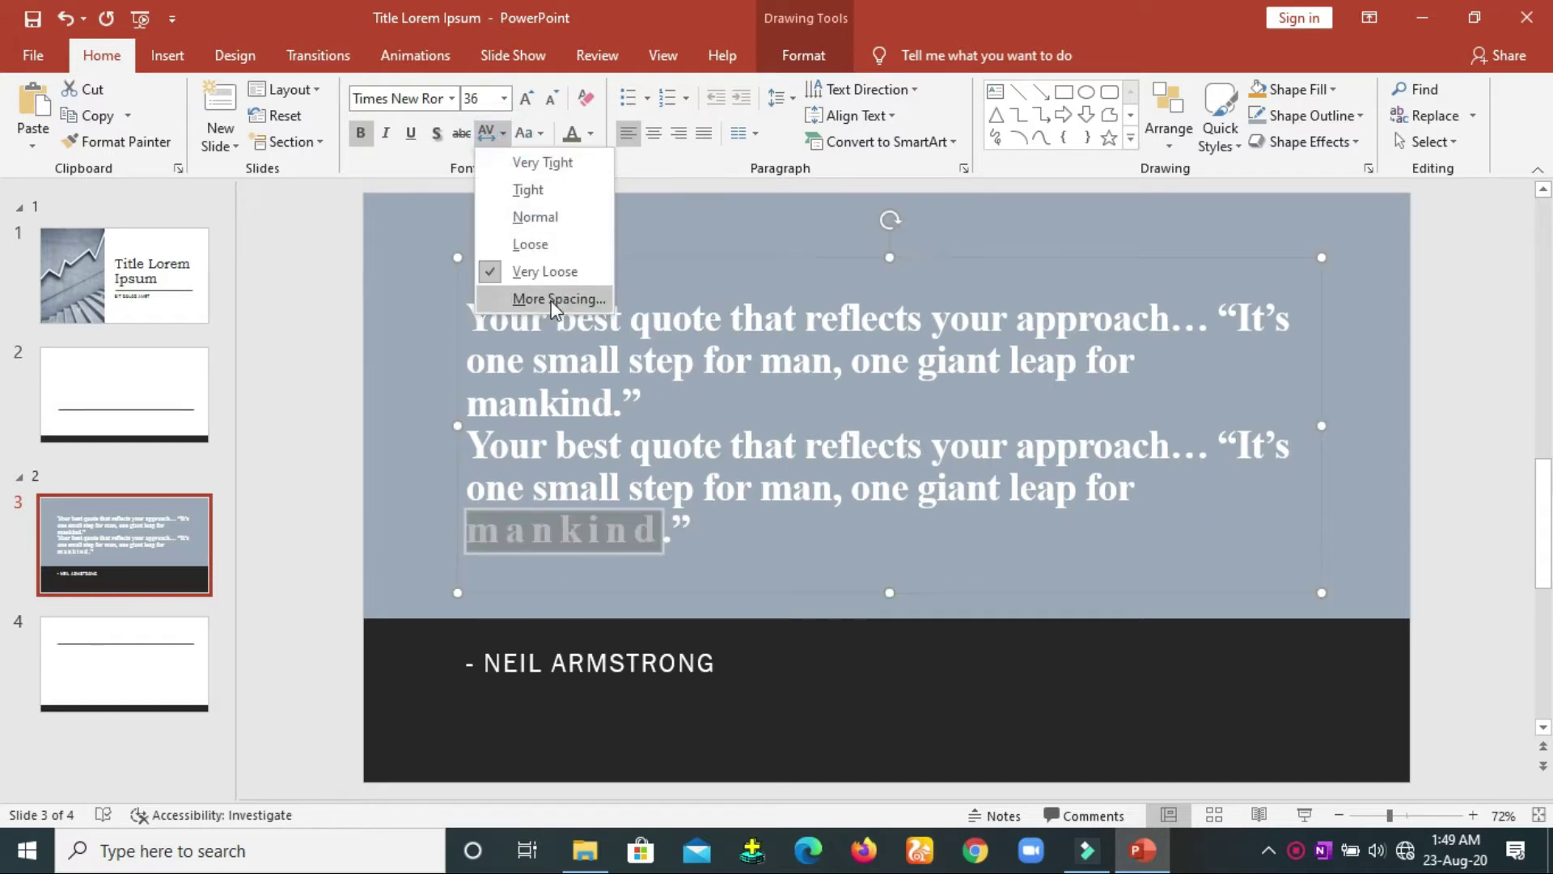
click(573, 300)
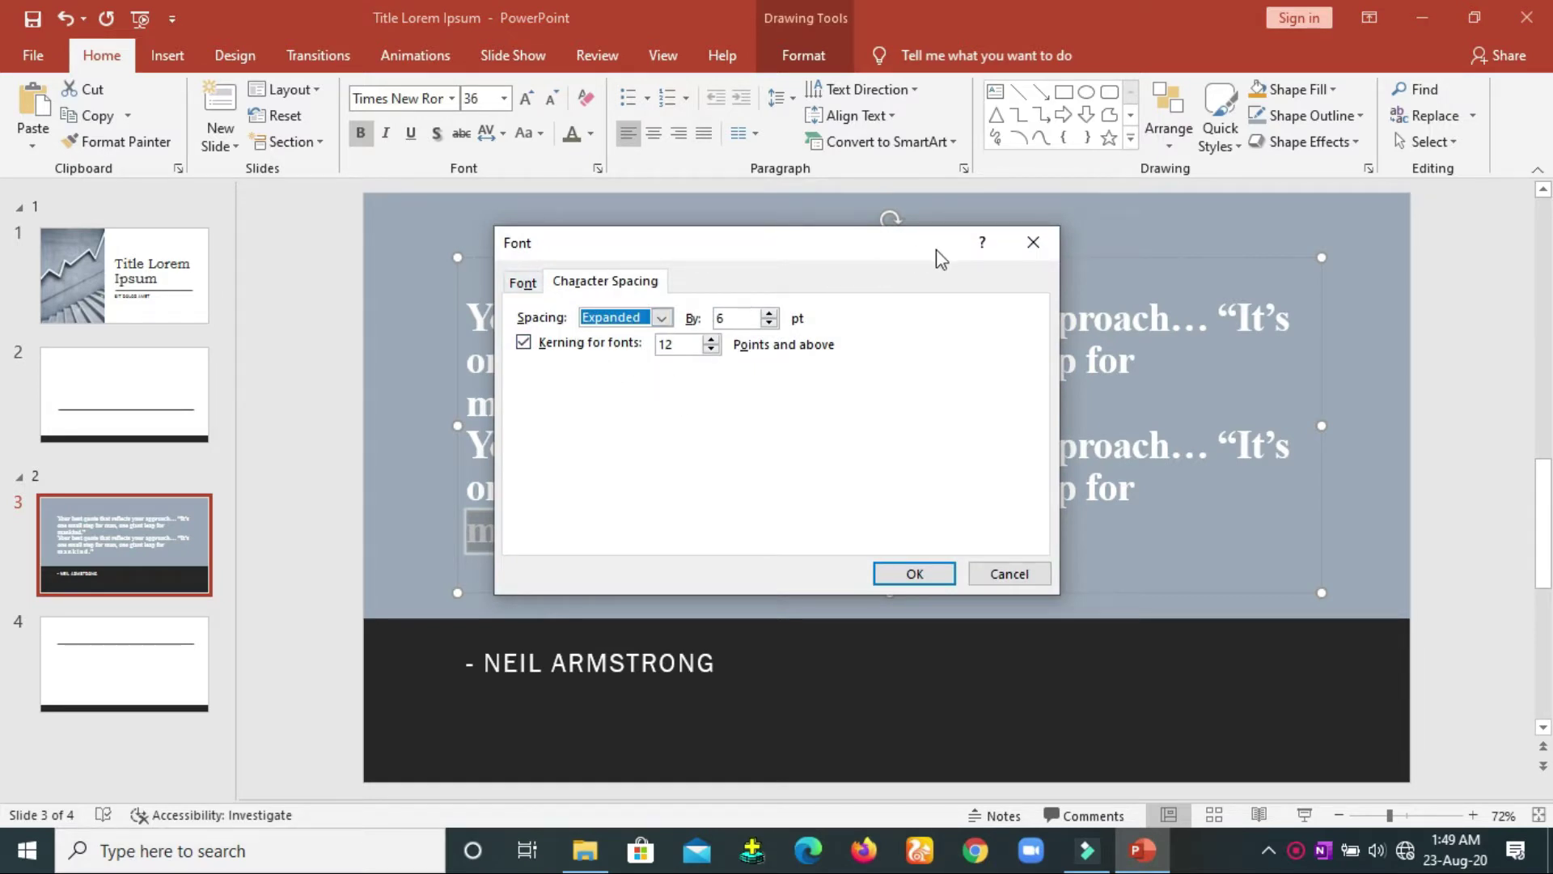
click(1033, 242)
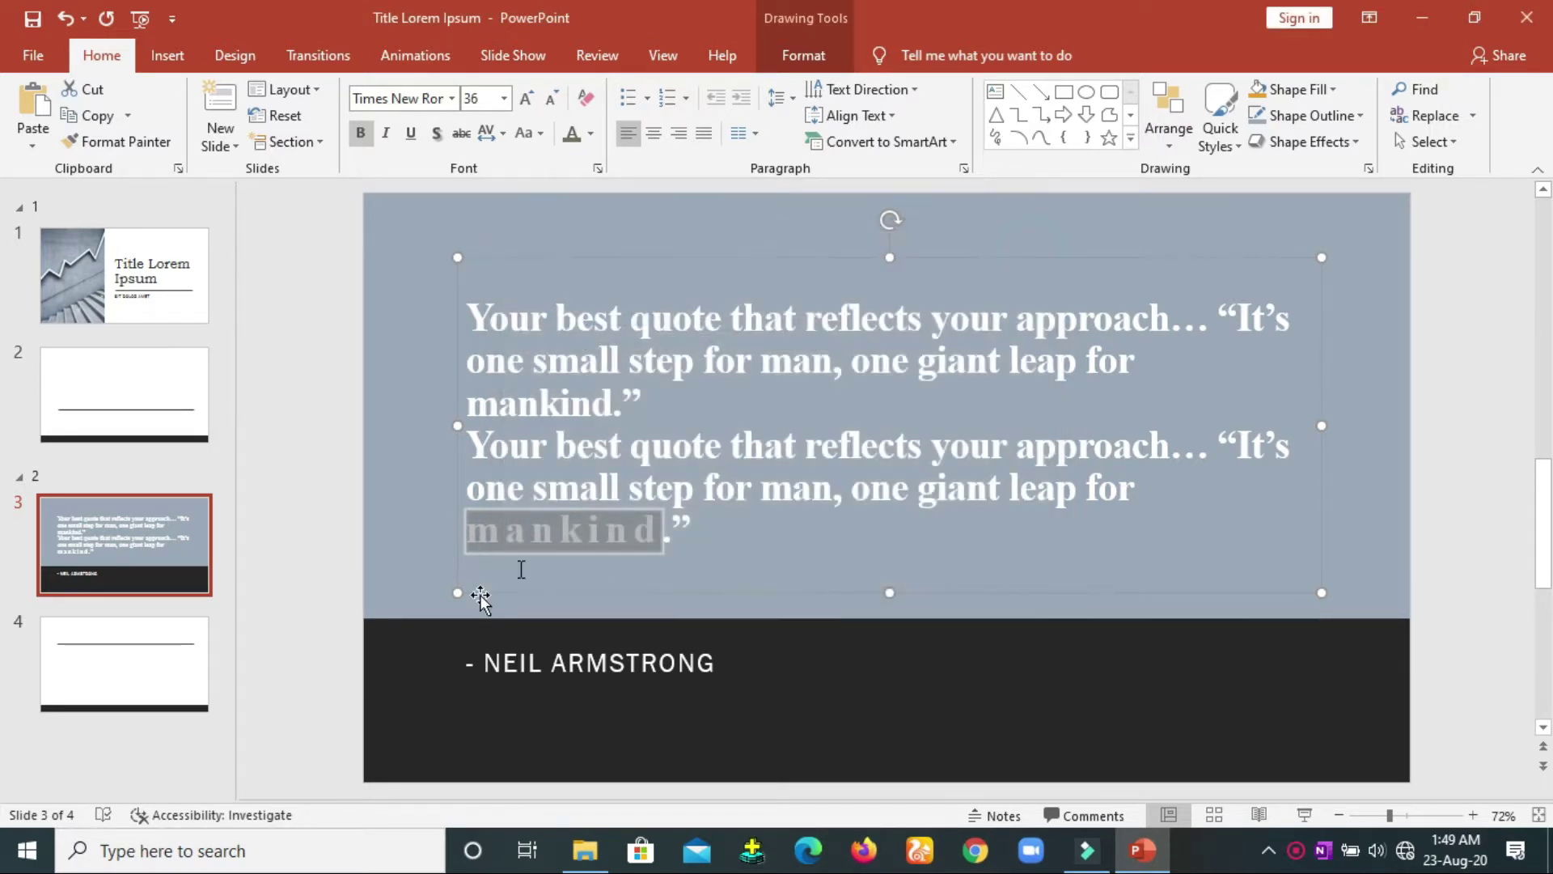
click(496, 137)
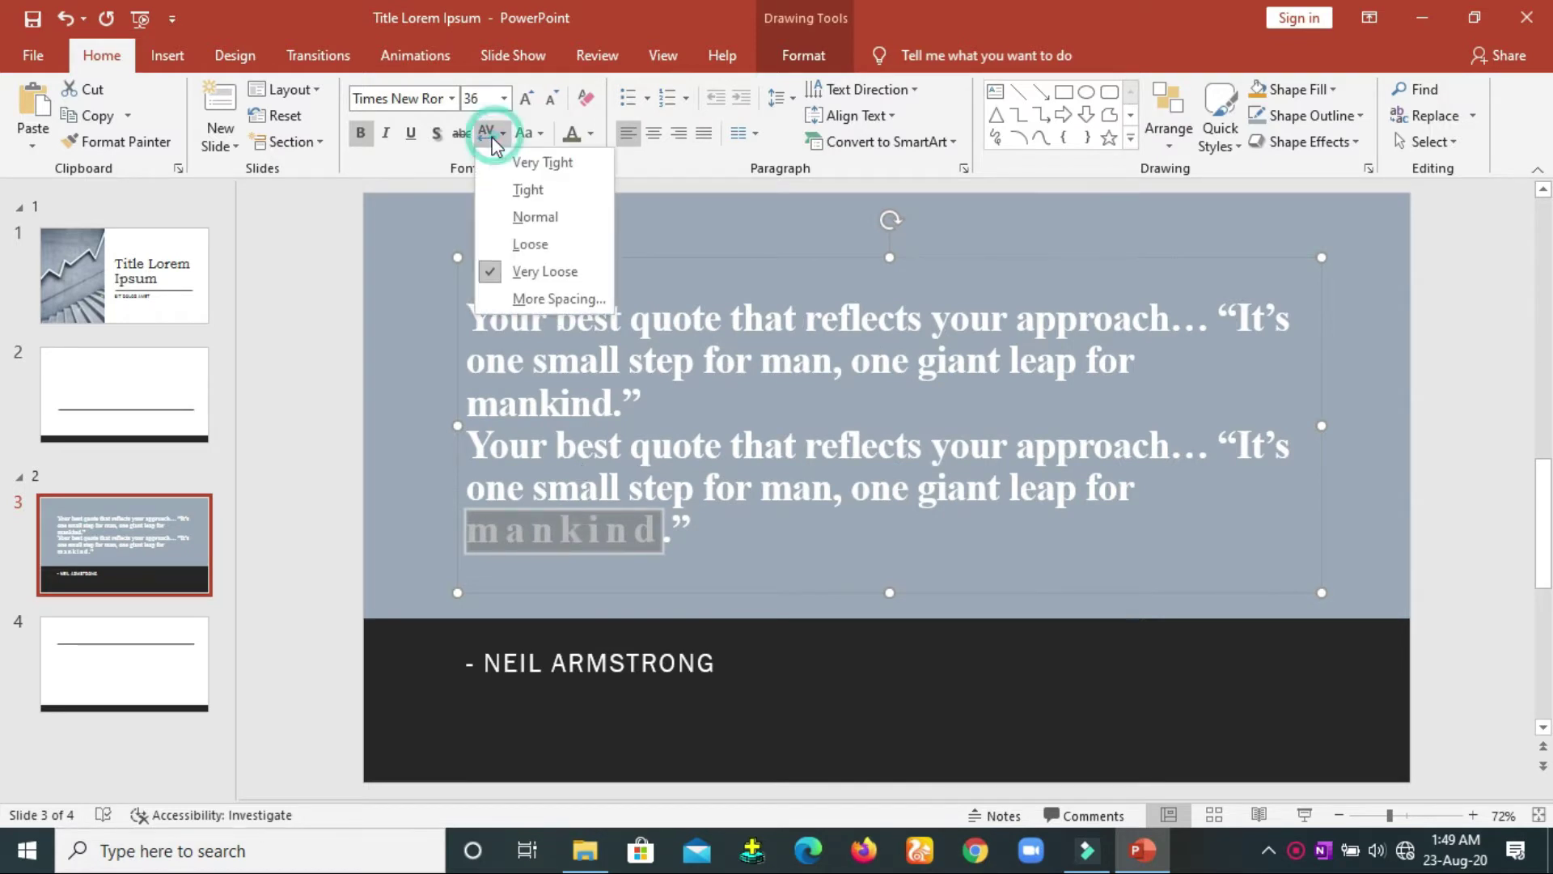
click(541, 216)
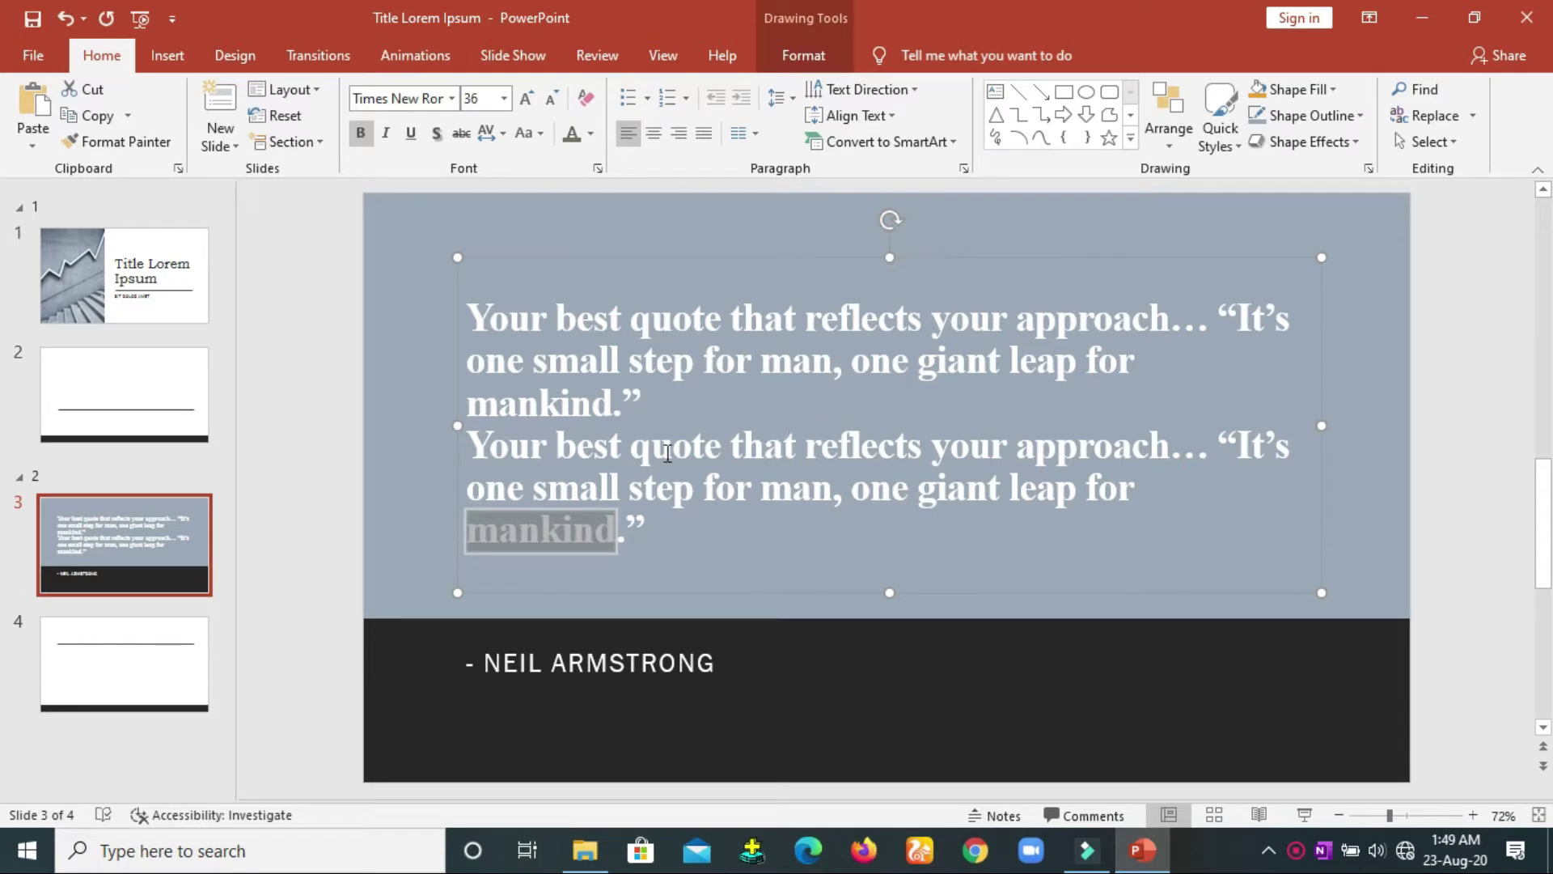
click(540, 135)
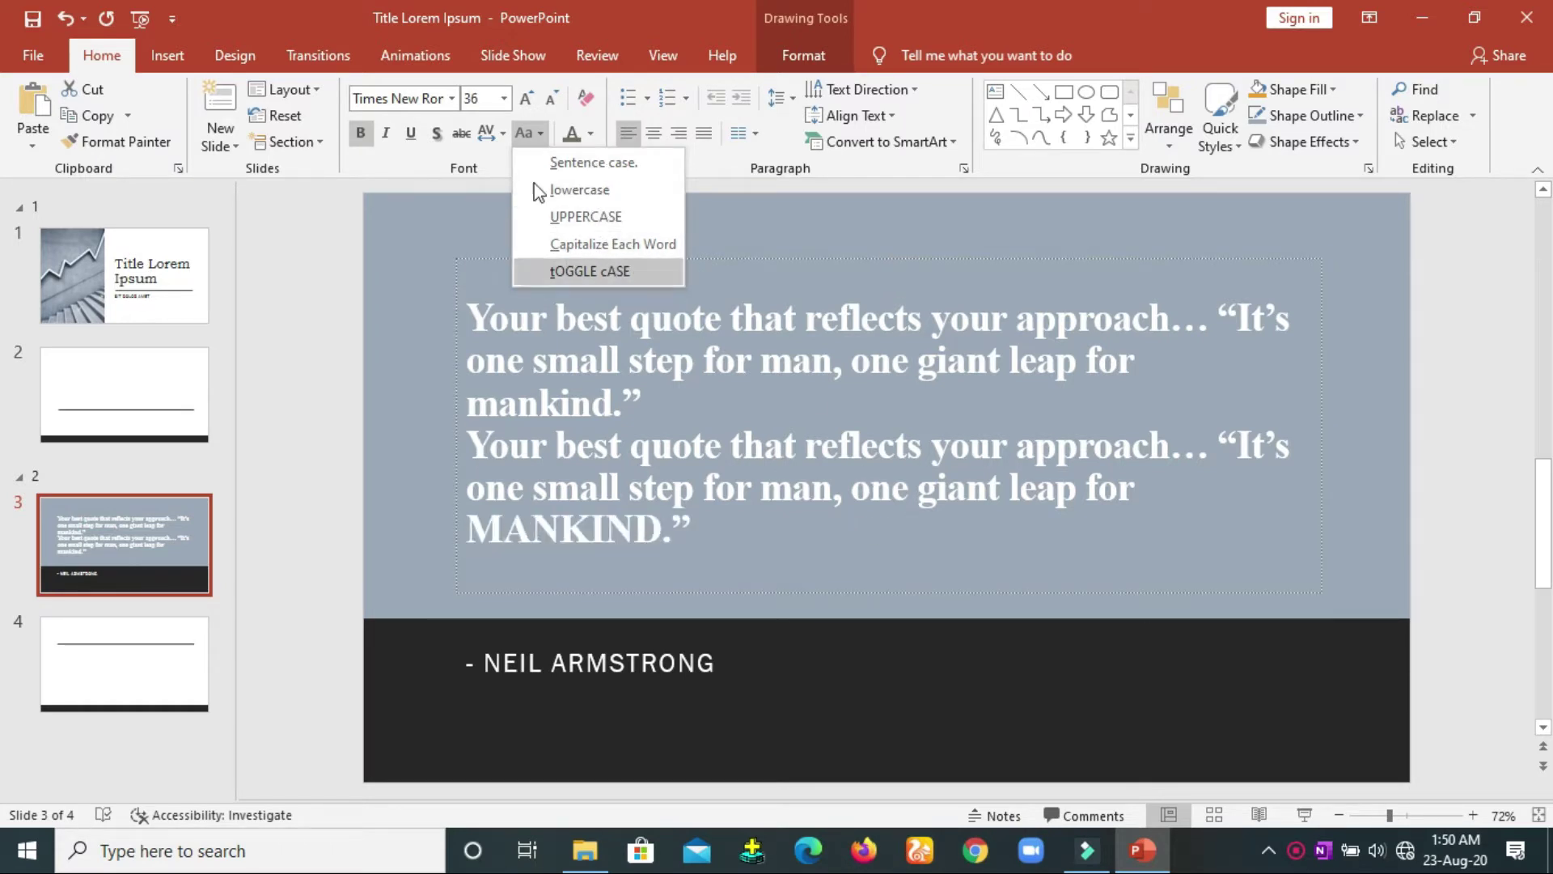
Step: Change 'mankind' back to lowercase and deselect it
click(608, 189)
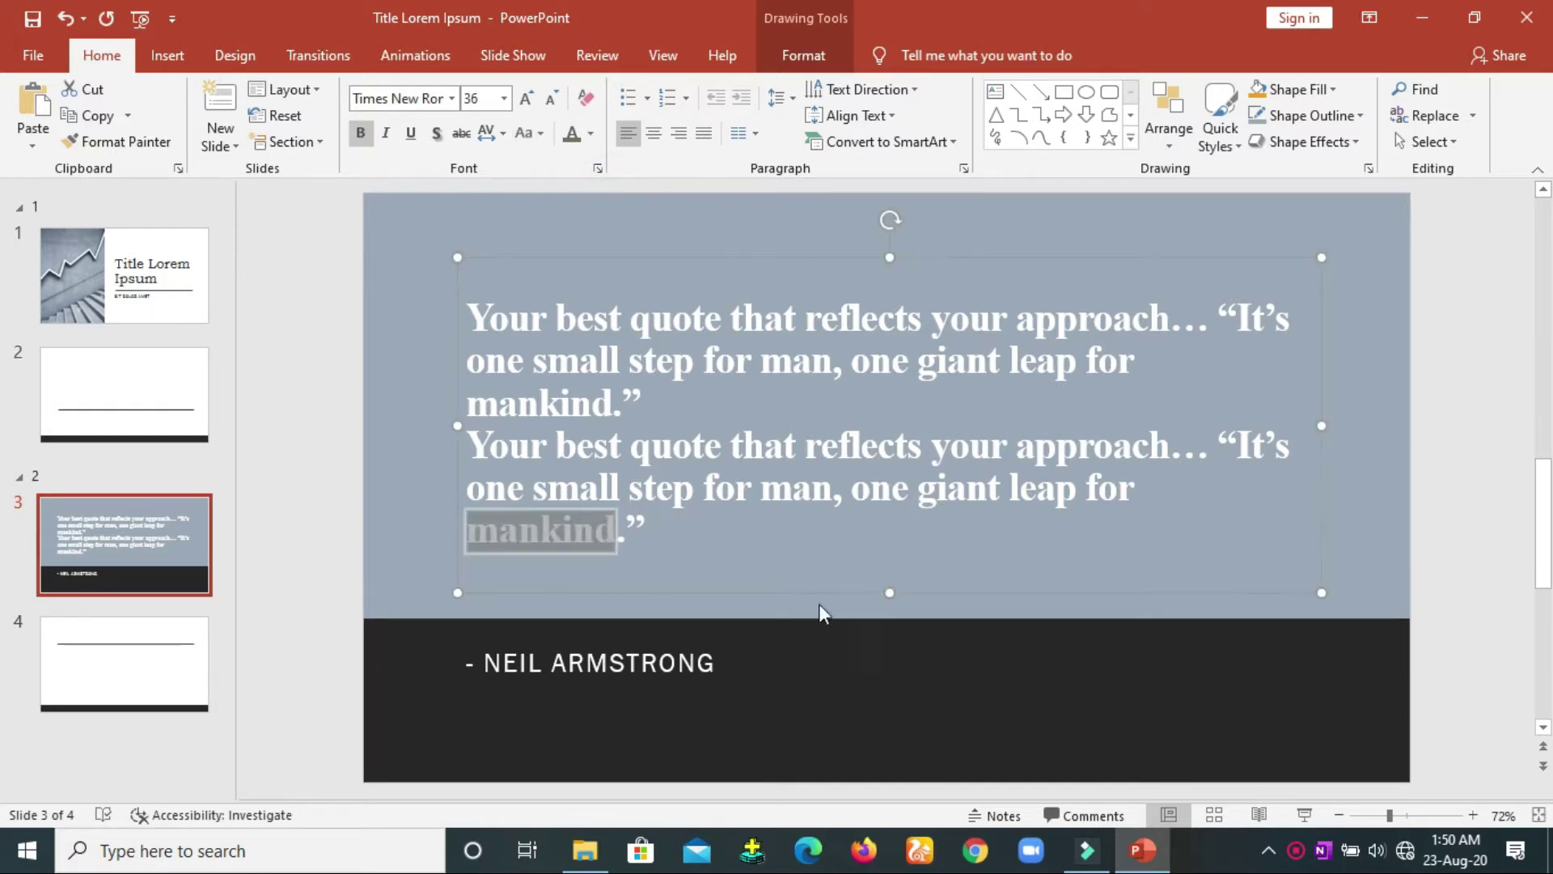
click(784, 558)
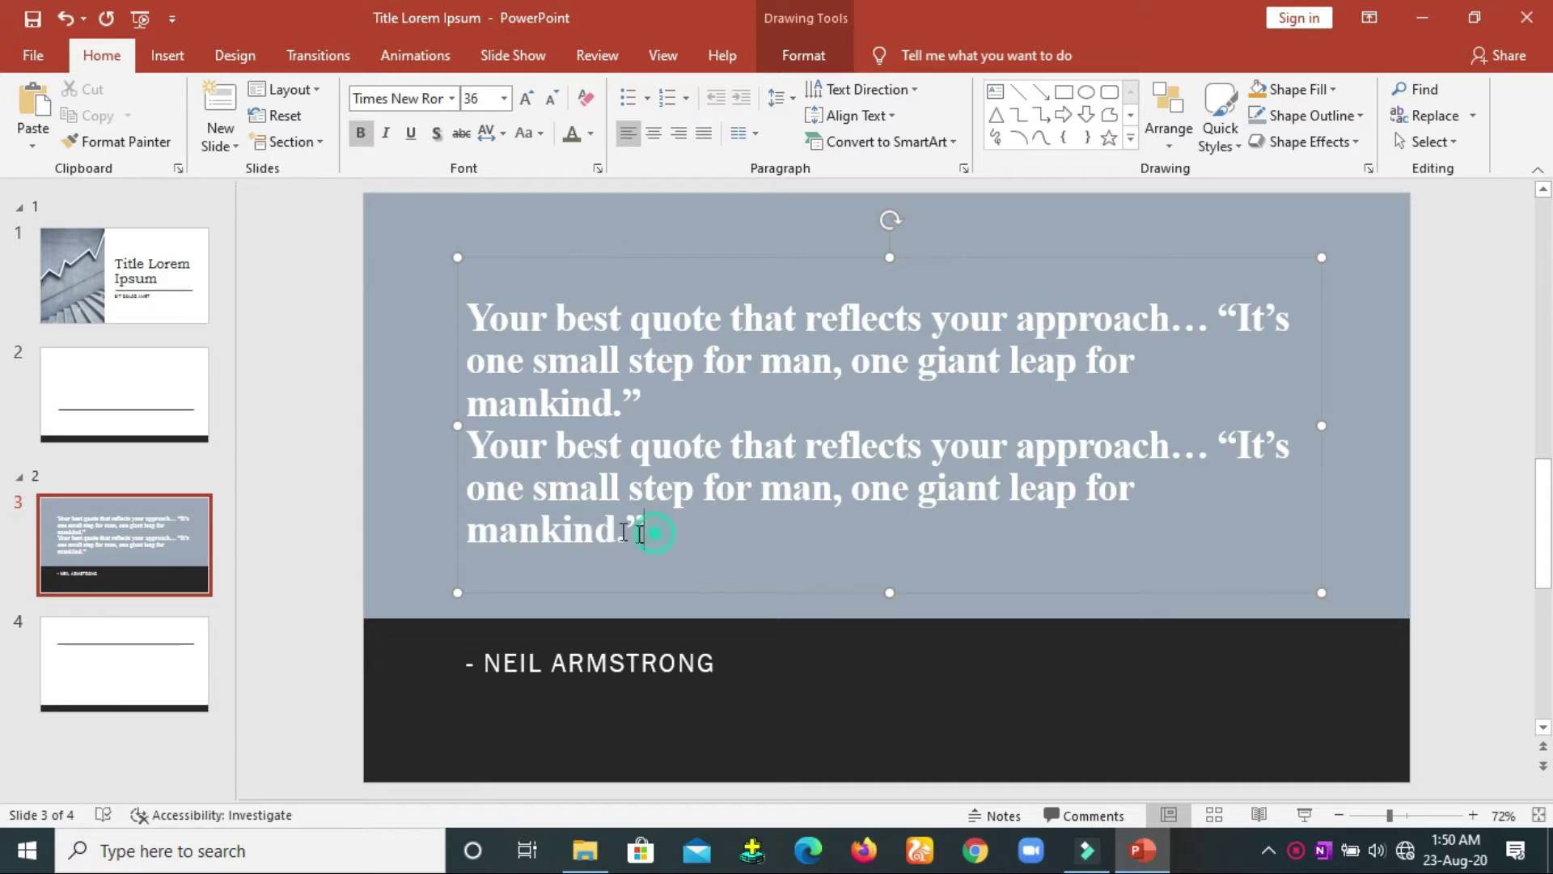
drag(641, 530, 519, 519)
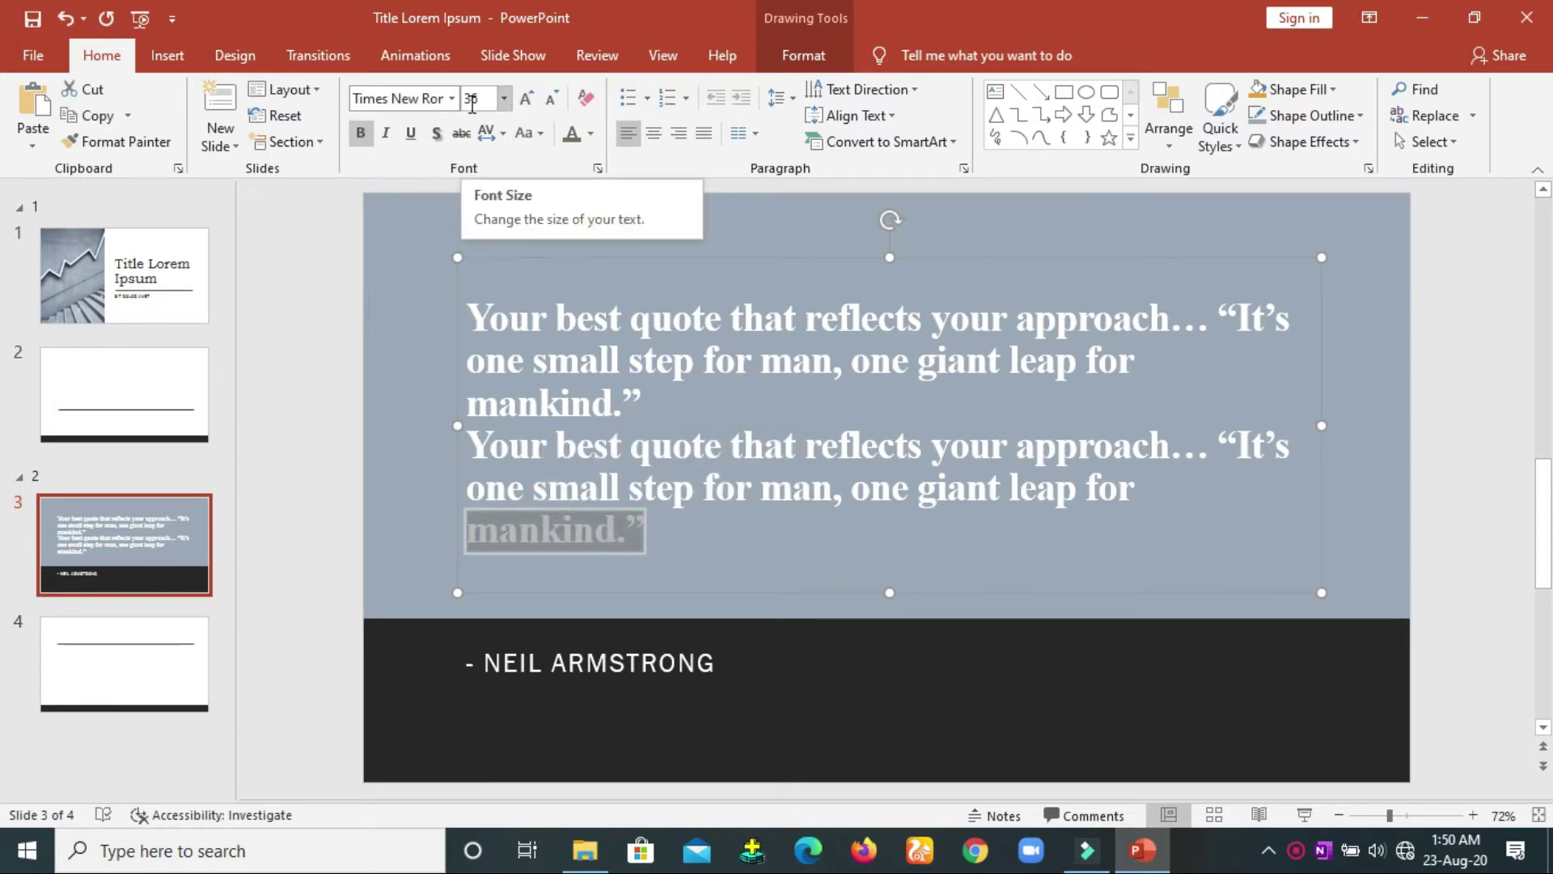
click(528, 101)
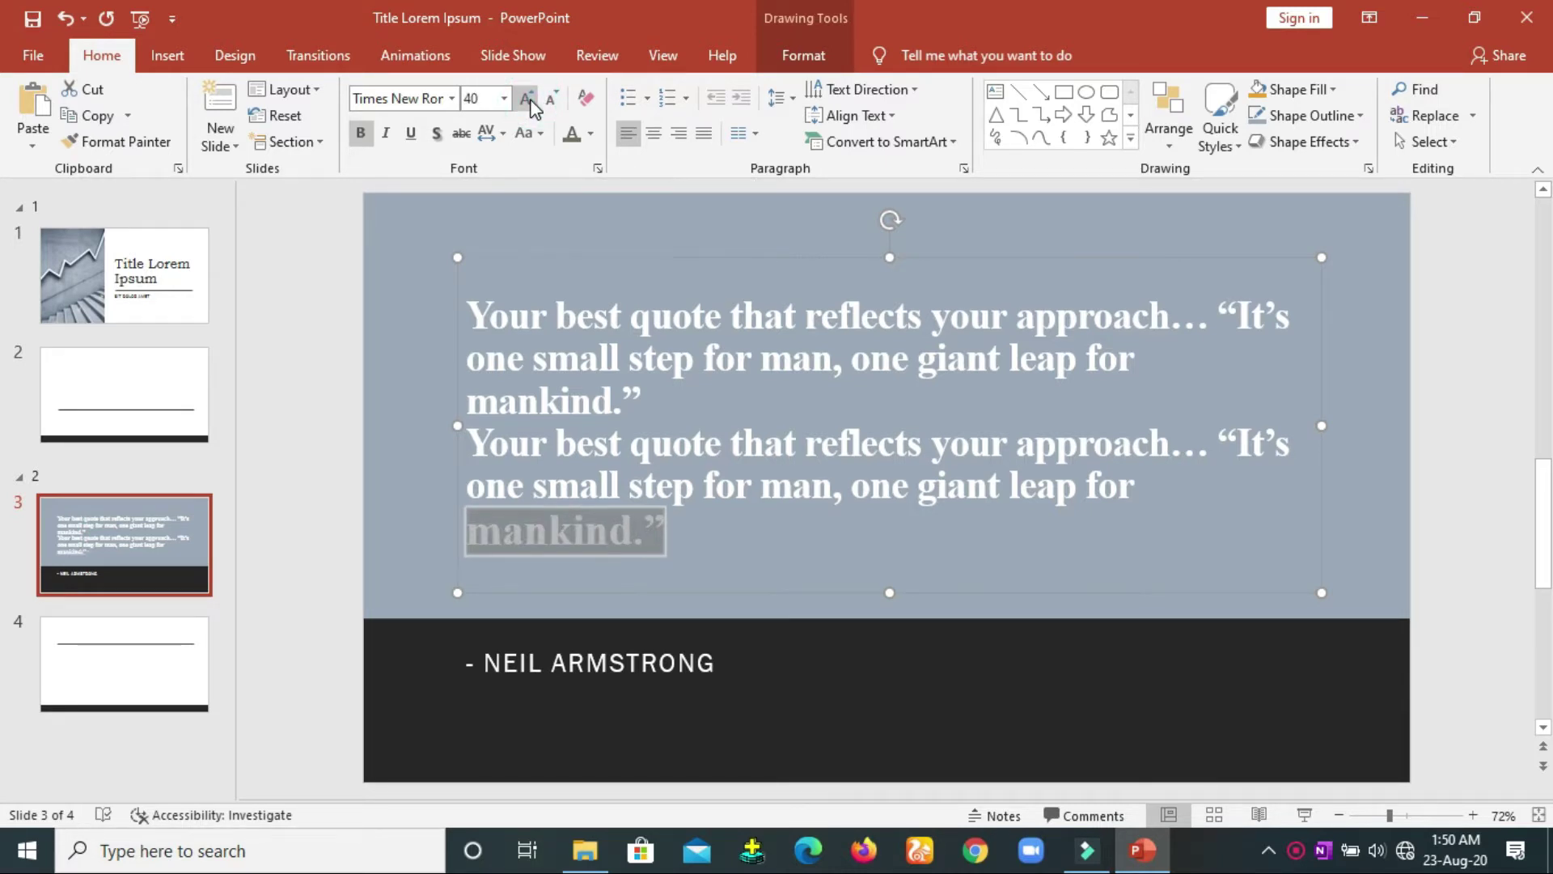
click(528, 100)
click(528, 100)
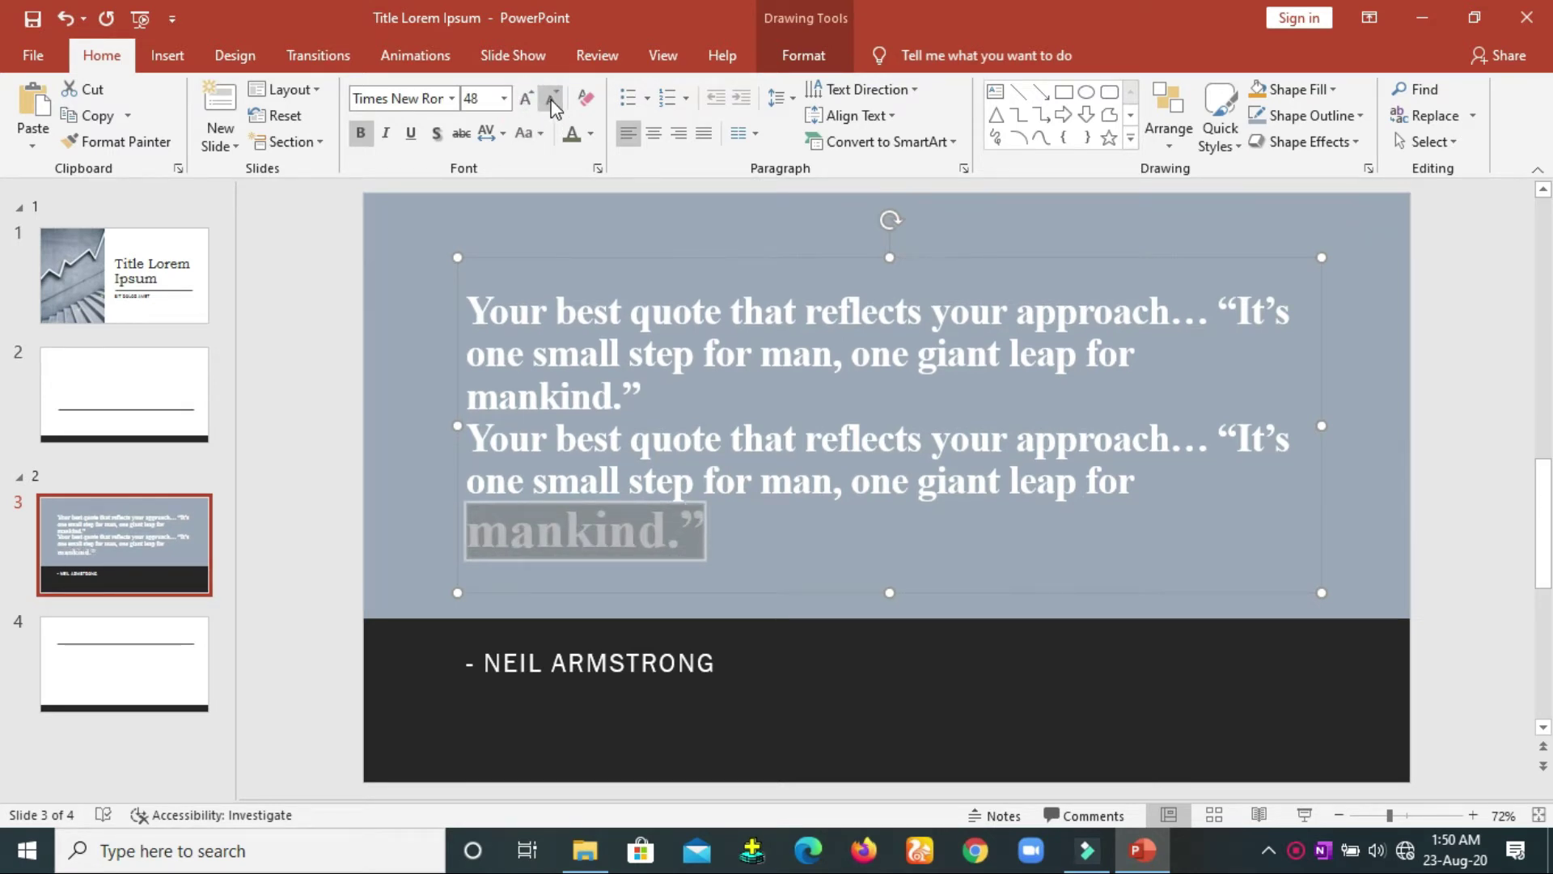
click(552, 101)
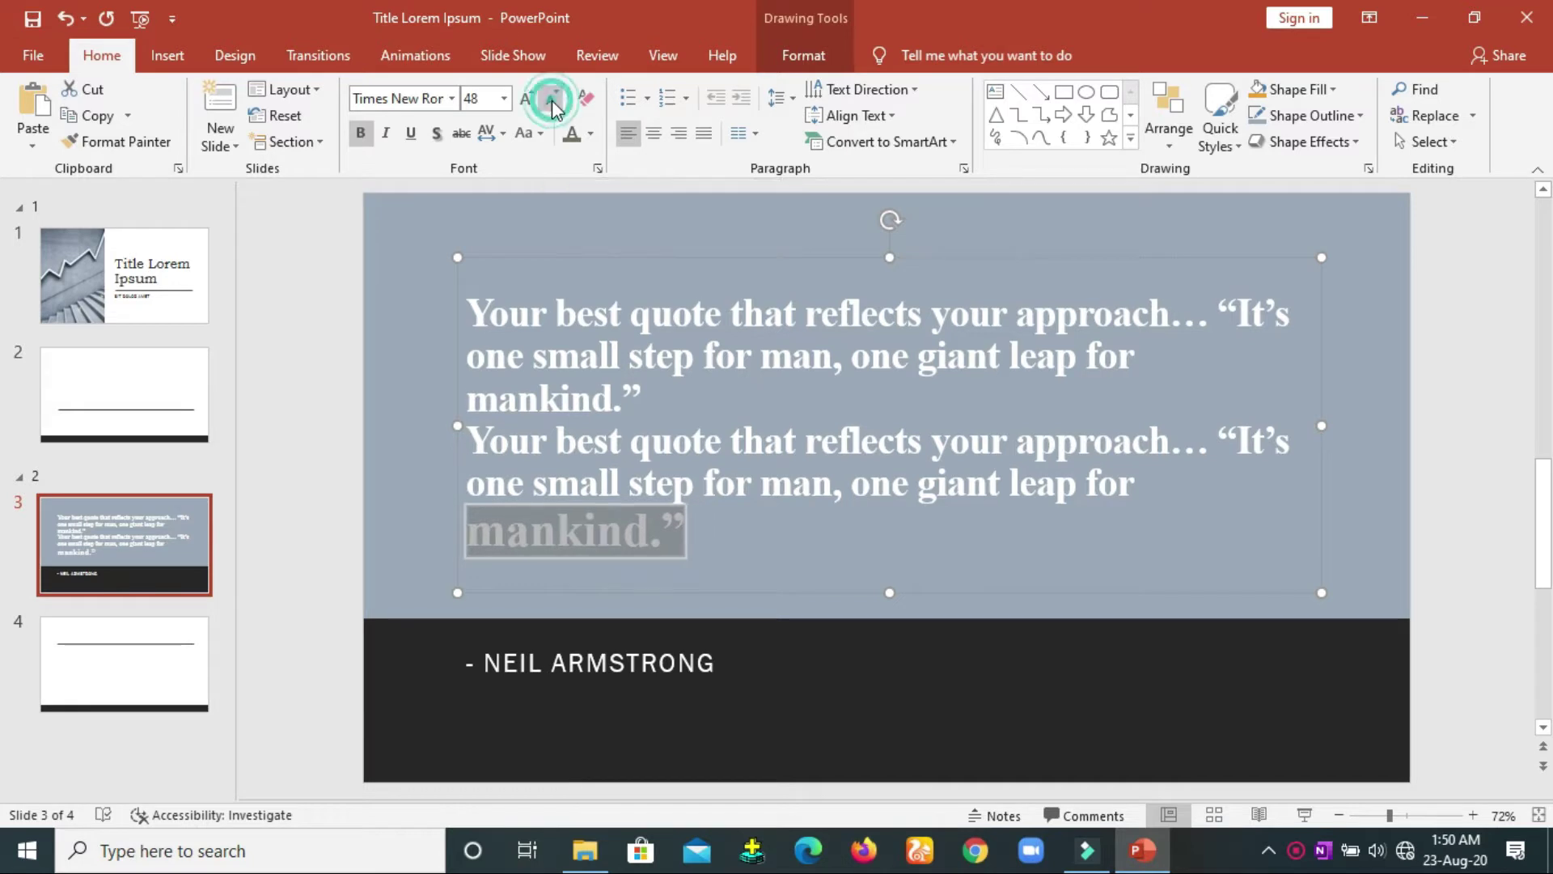
click(552, 100)
click(551, 100)
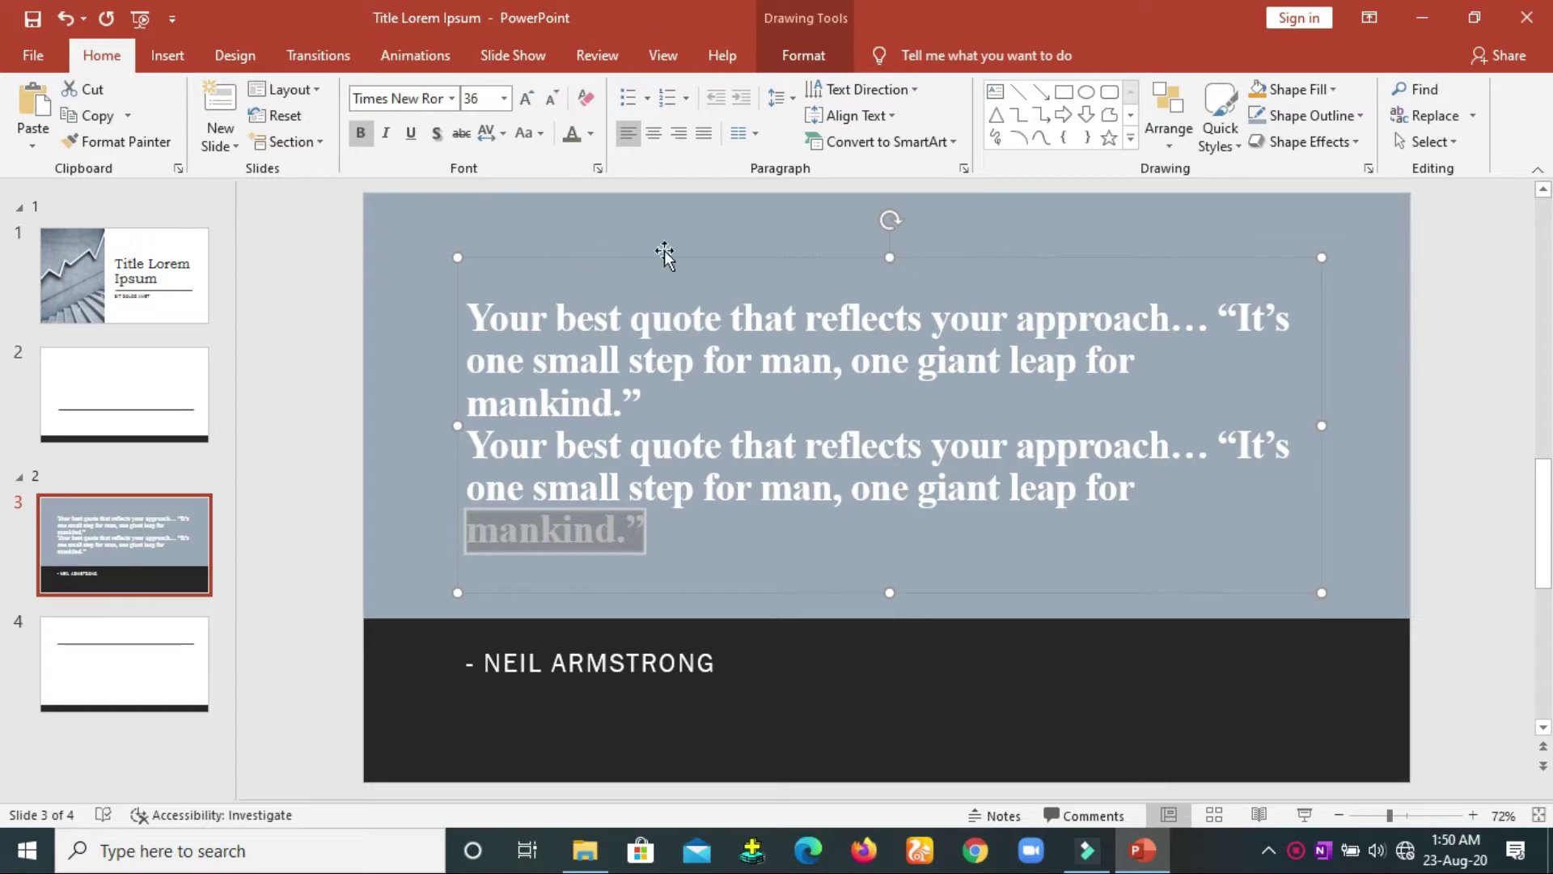
Step: Apply a dark brown theme font colour to the closing word 'mankind.' on slide 3
click(592, 134)
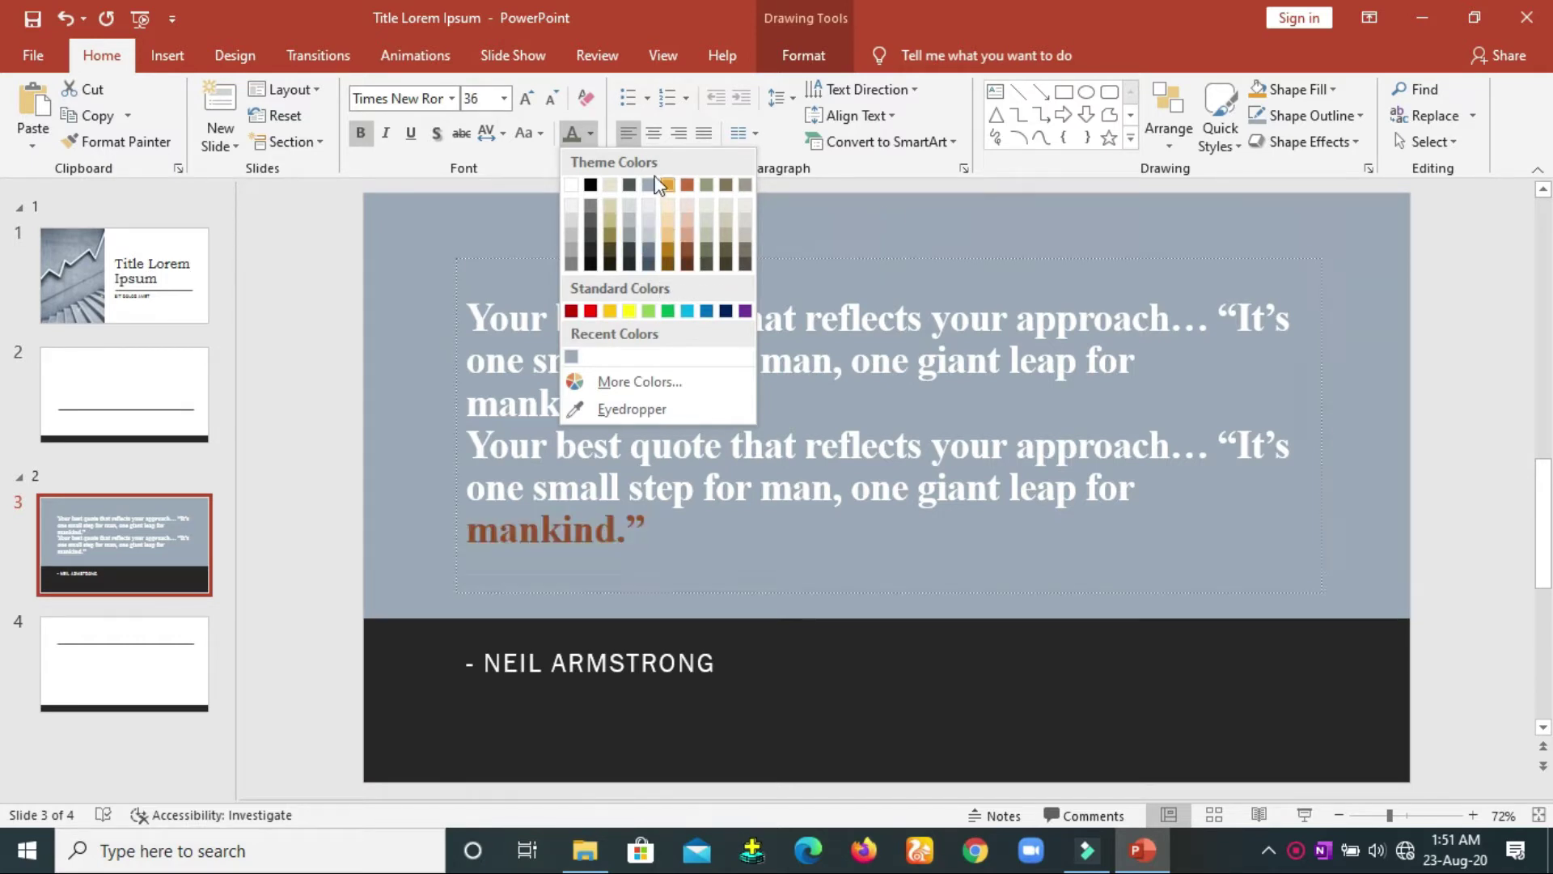
click(689, 264)
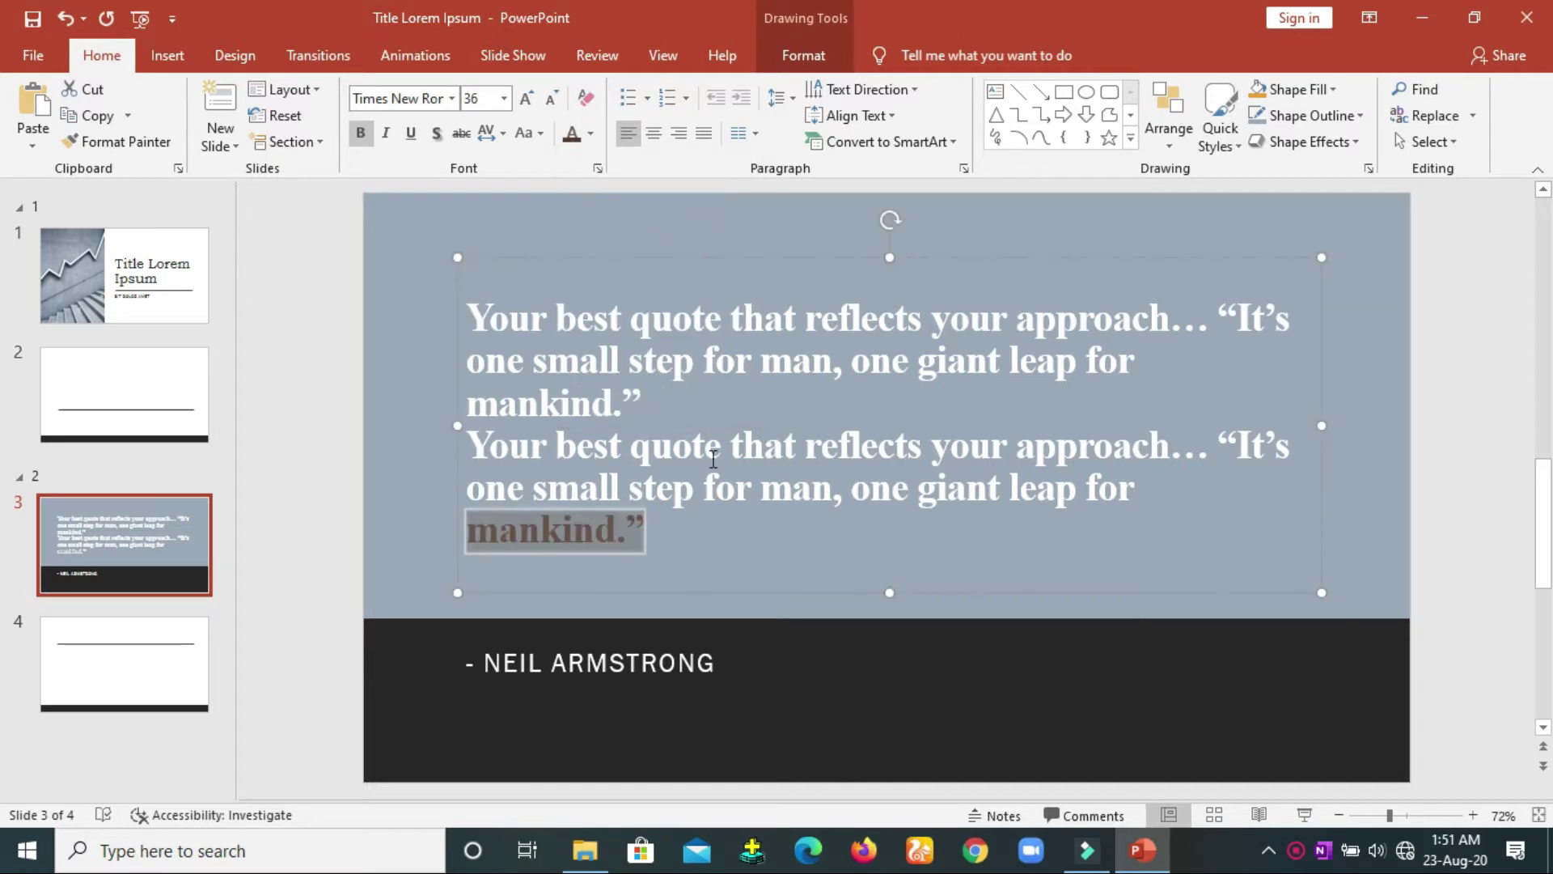
click(648, 545)
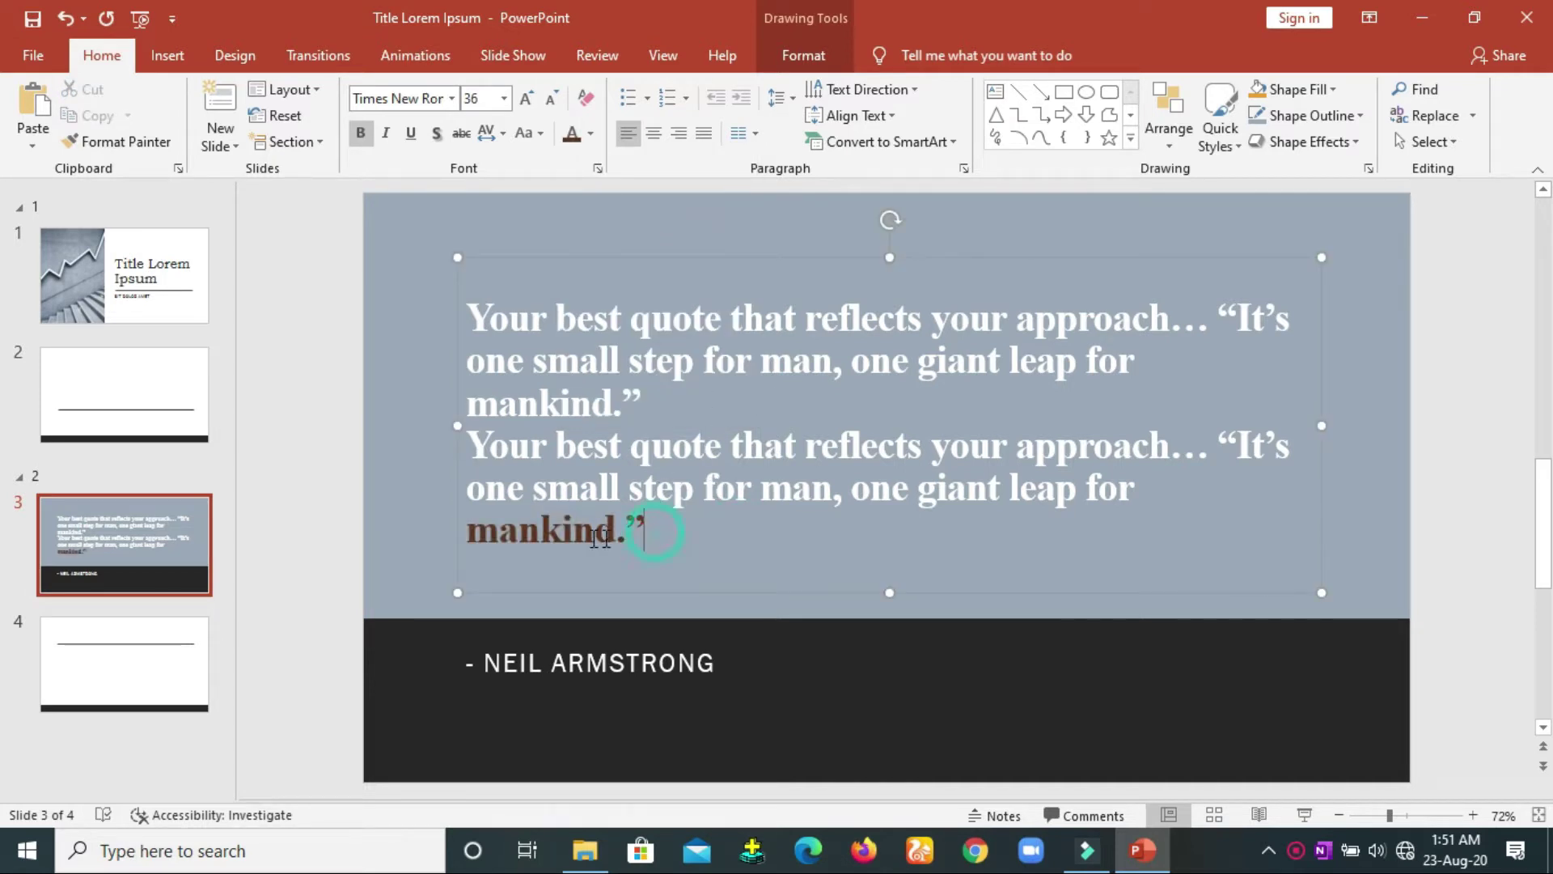
drag(652, 534, 469, 534)
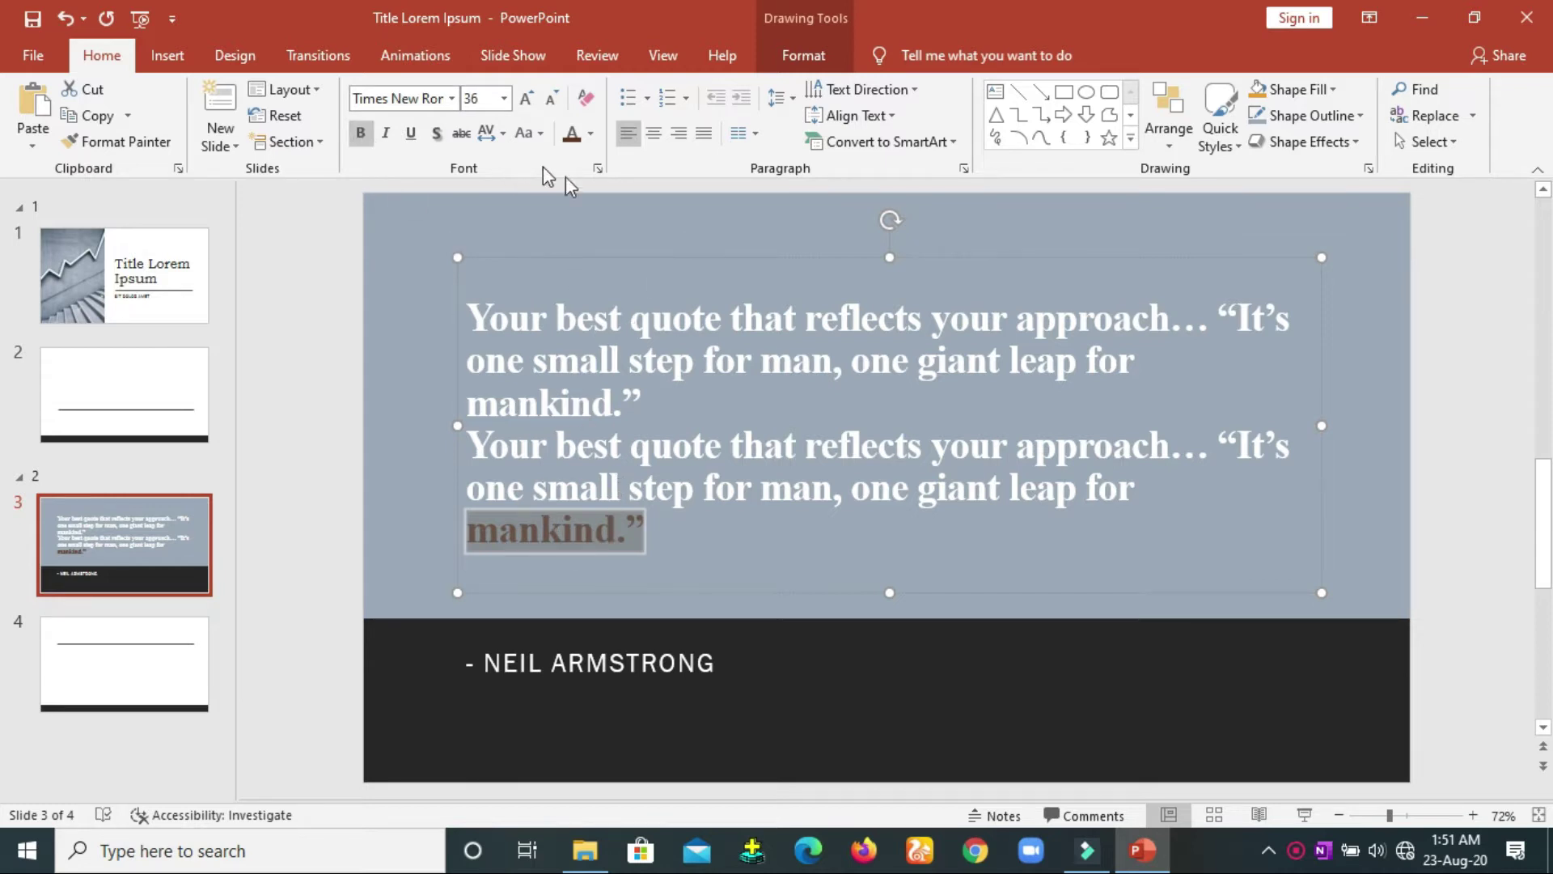
click(585, 101)
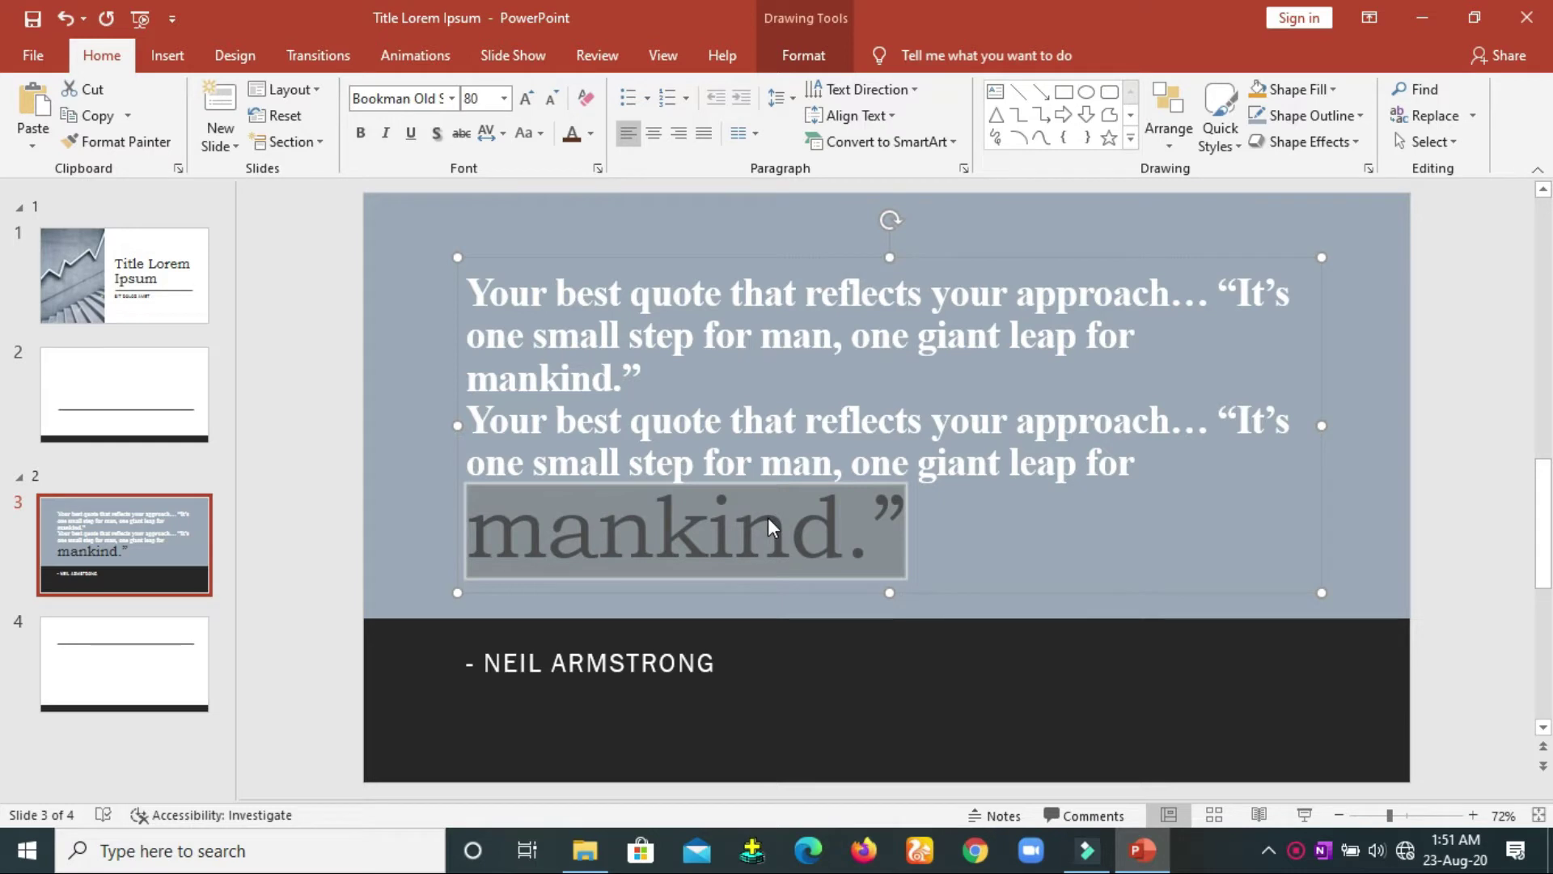
key(ctrl+z)
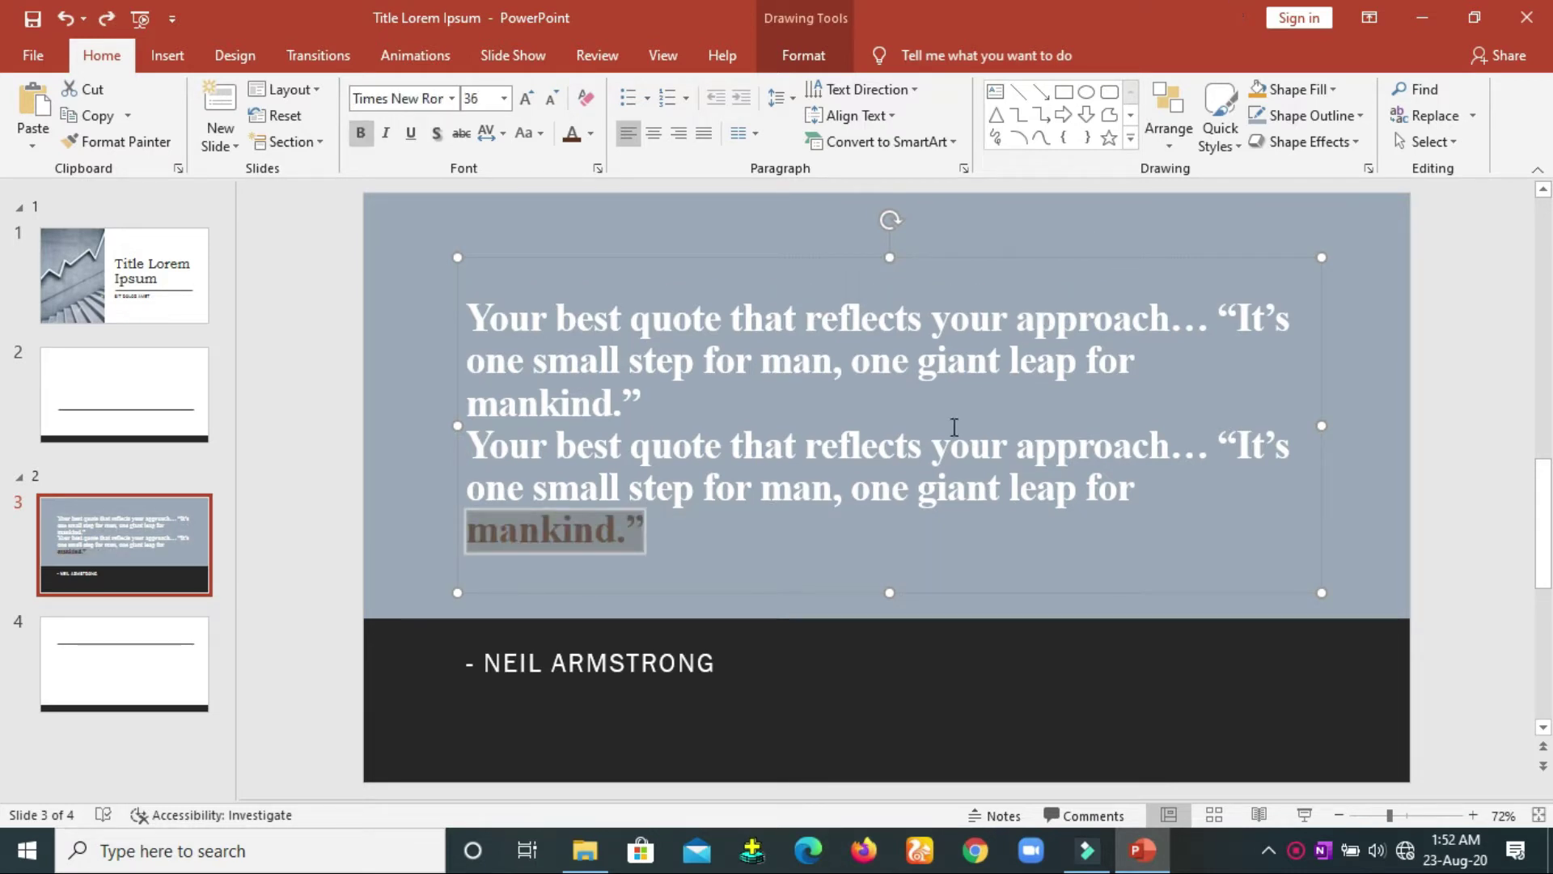
click(726, 541)
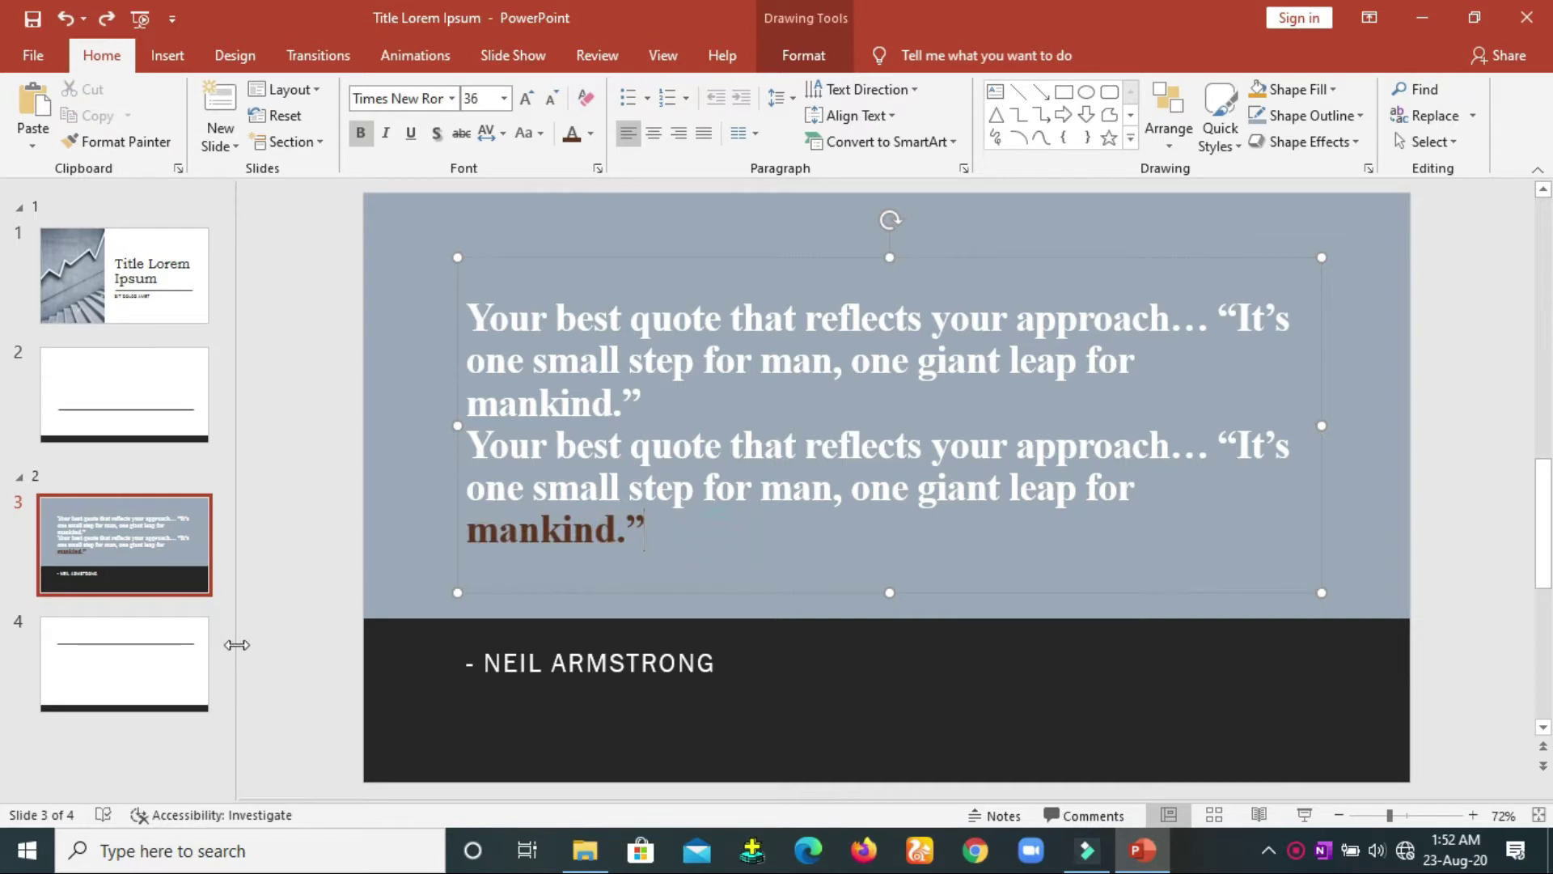
click(507, 332)
click(643, 538)
drag(645, 534, 467, 534)
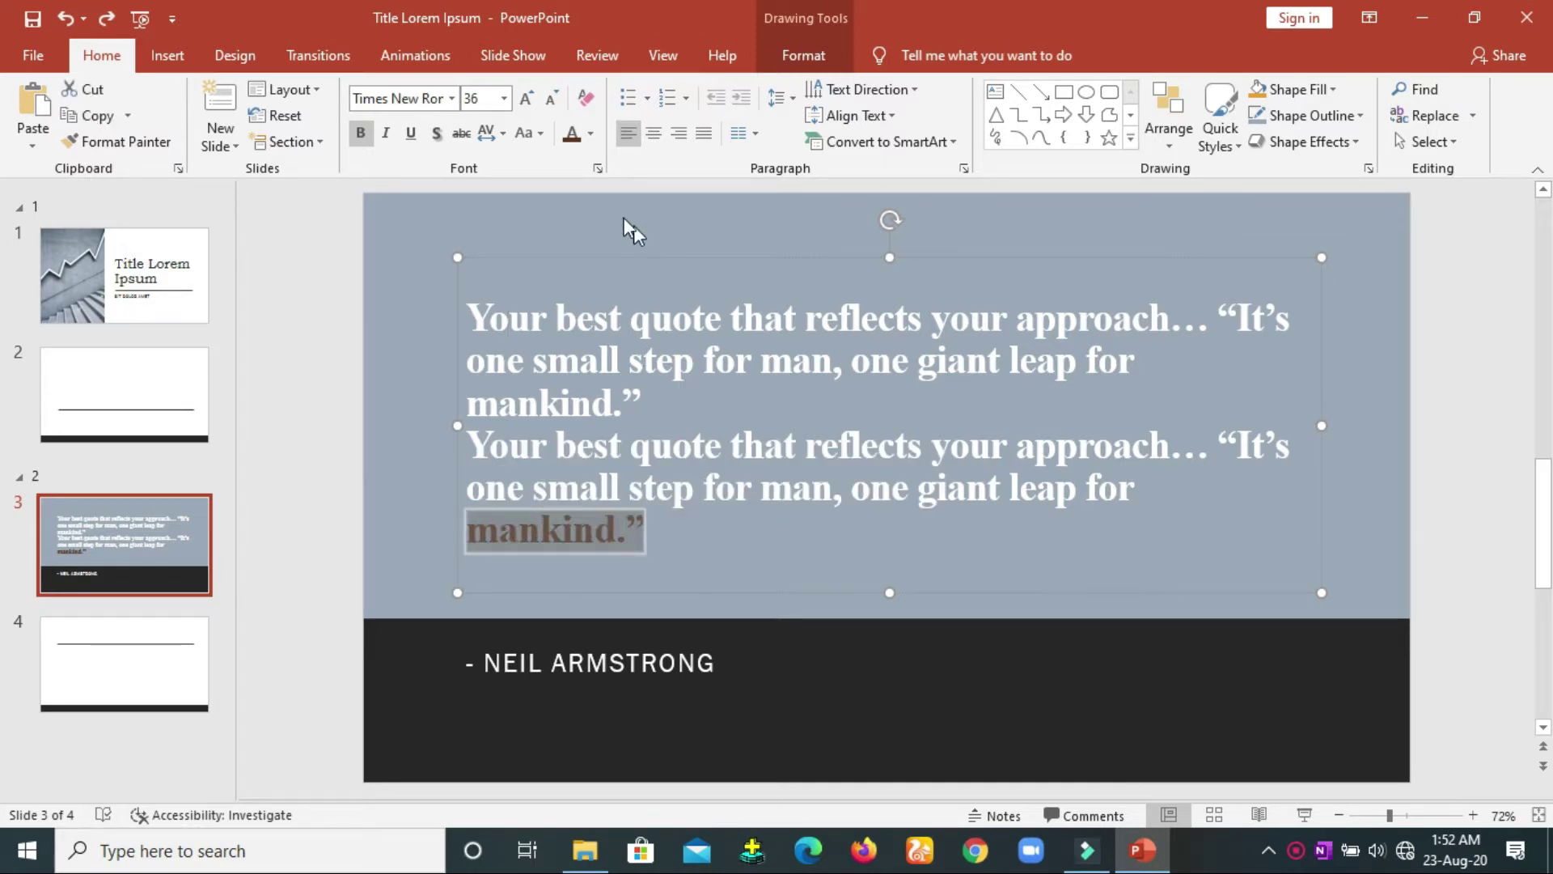
Step: Try centred, right and justified alignment on the quote, settling on left alignment
click(653, 139)
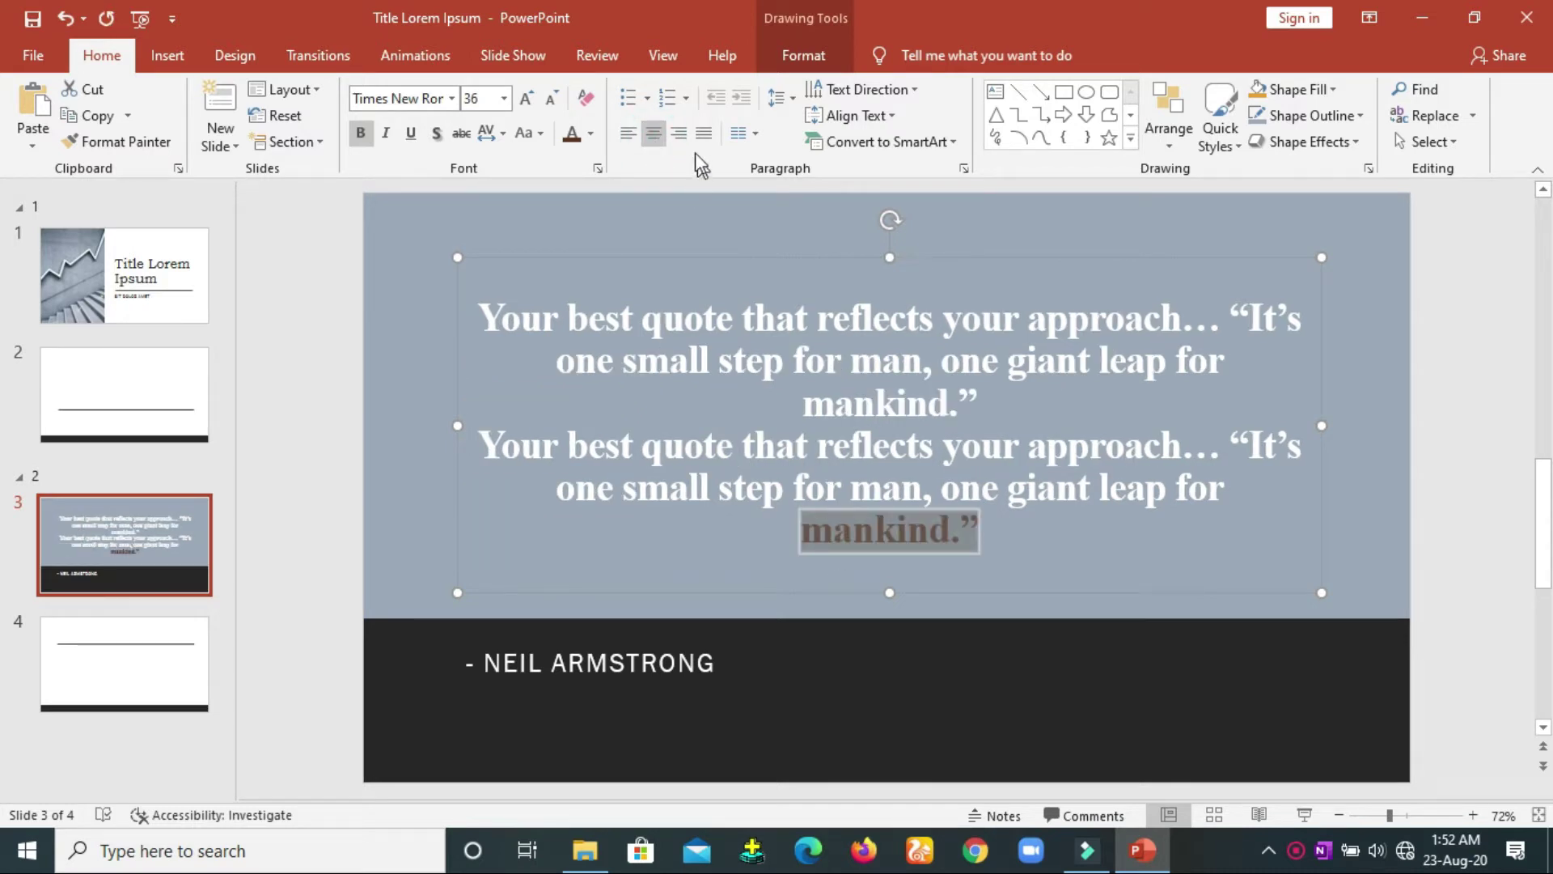
click(681, 136)
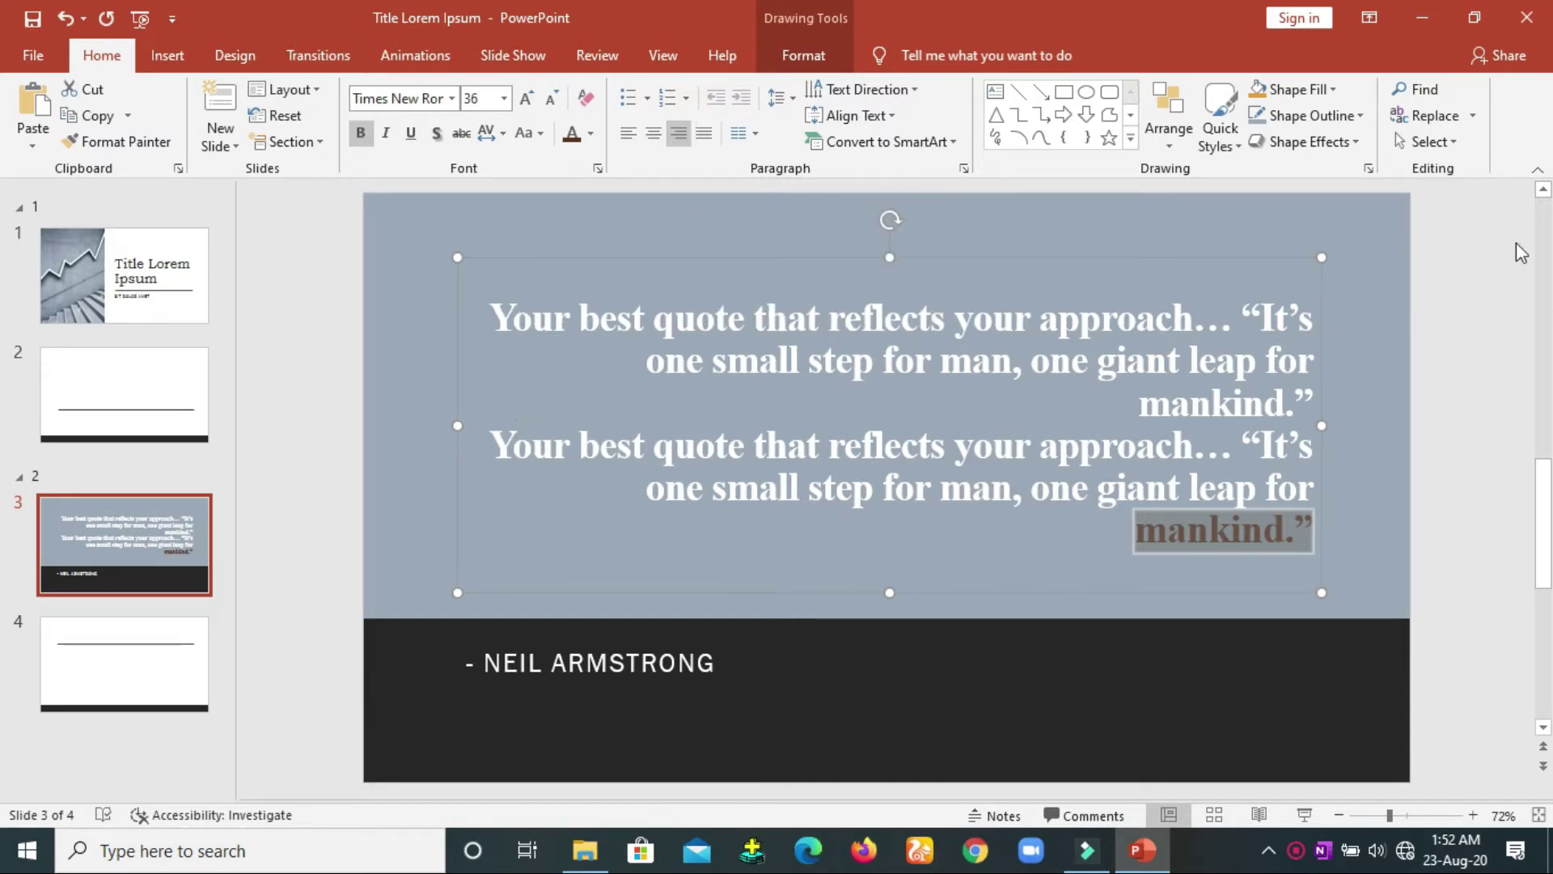
click(706, 136)
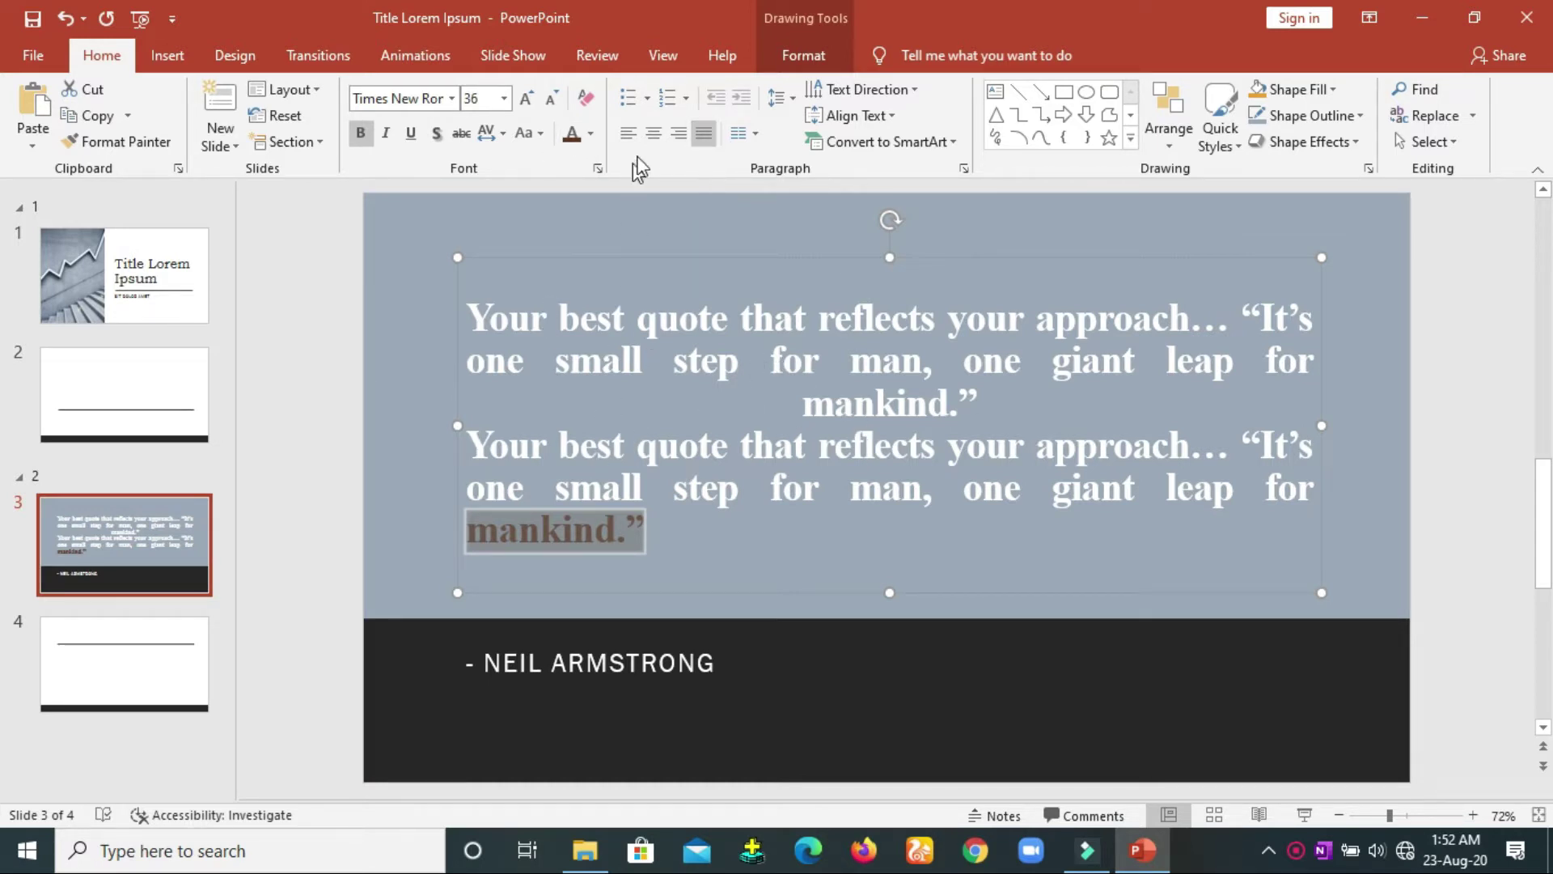
click(628, 133)
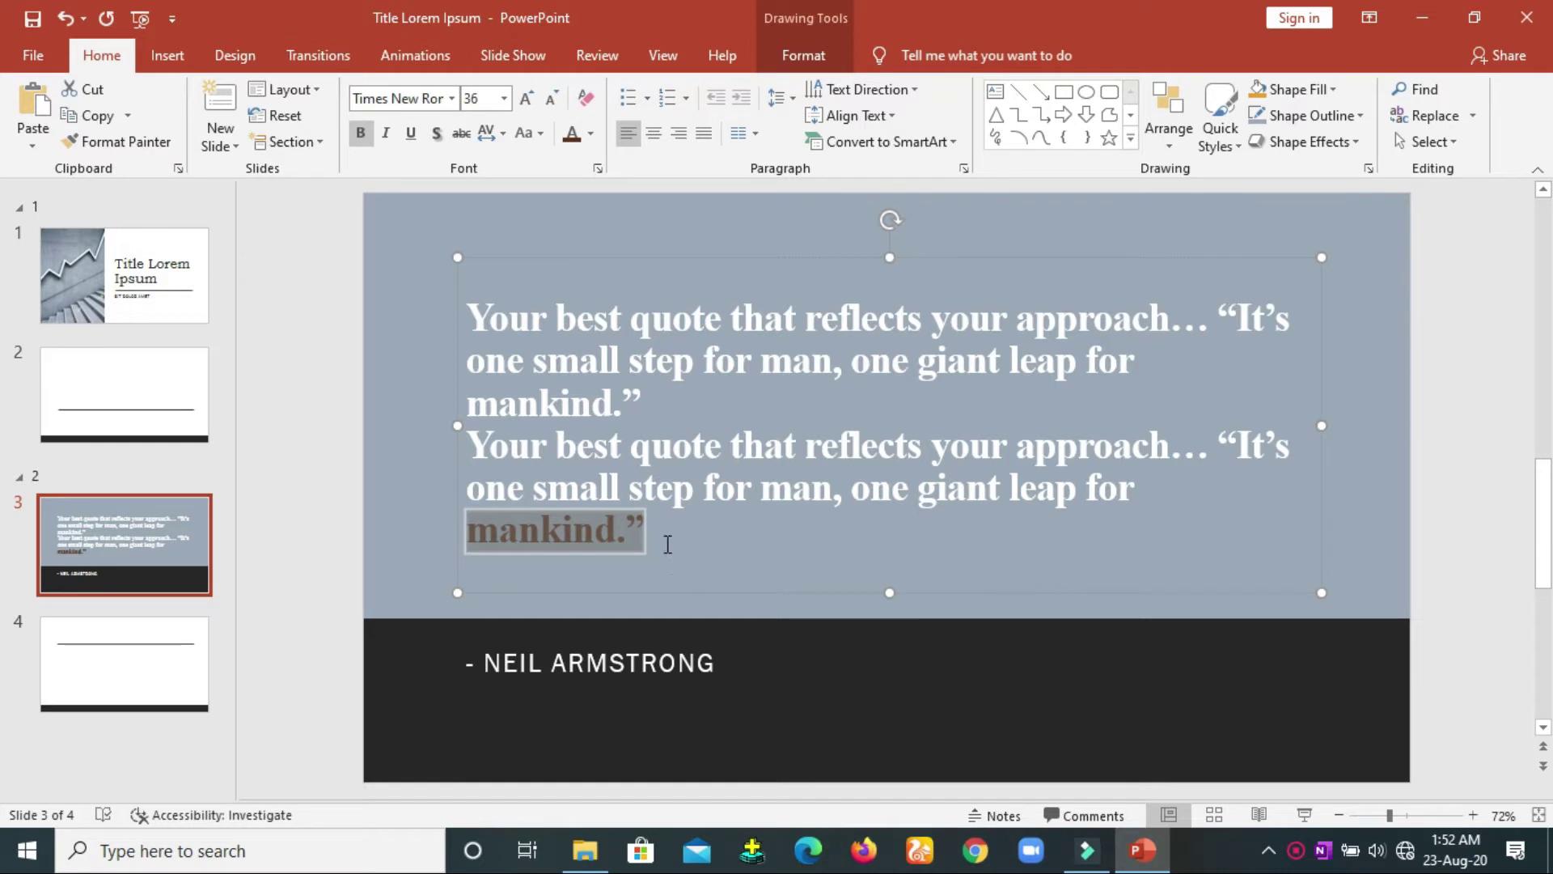
Step: Preview the Bullets and Numbering galleries for the quote text without applying either
drag(668, 543, 494, 332)
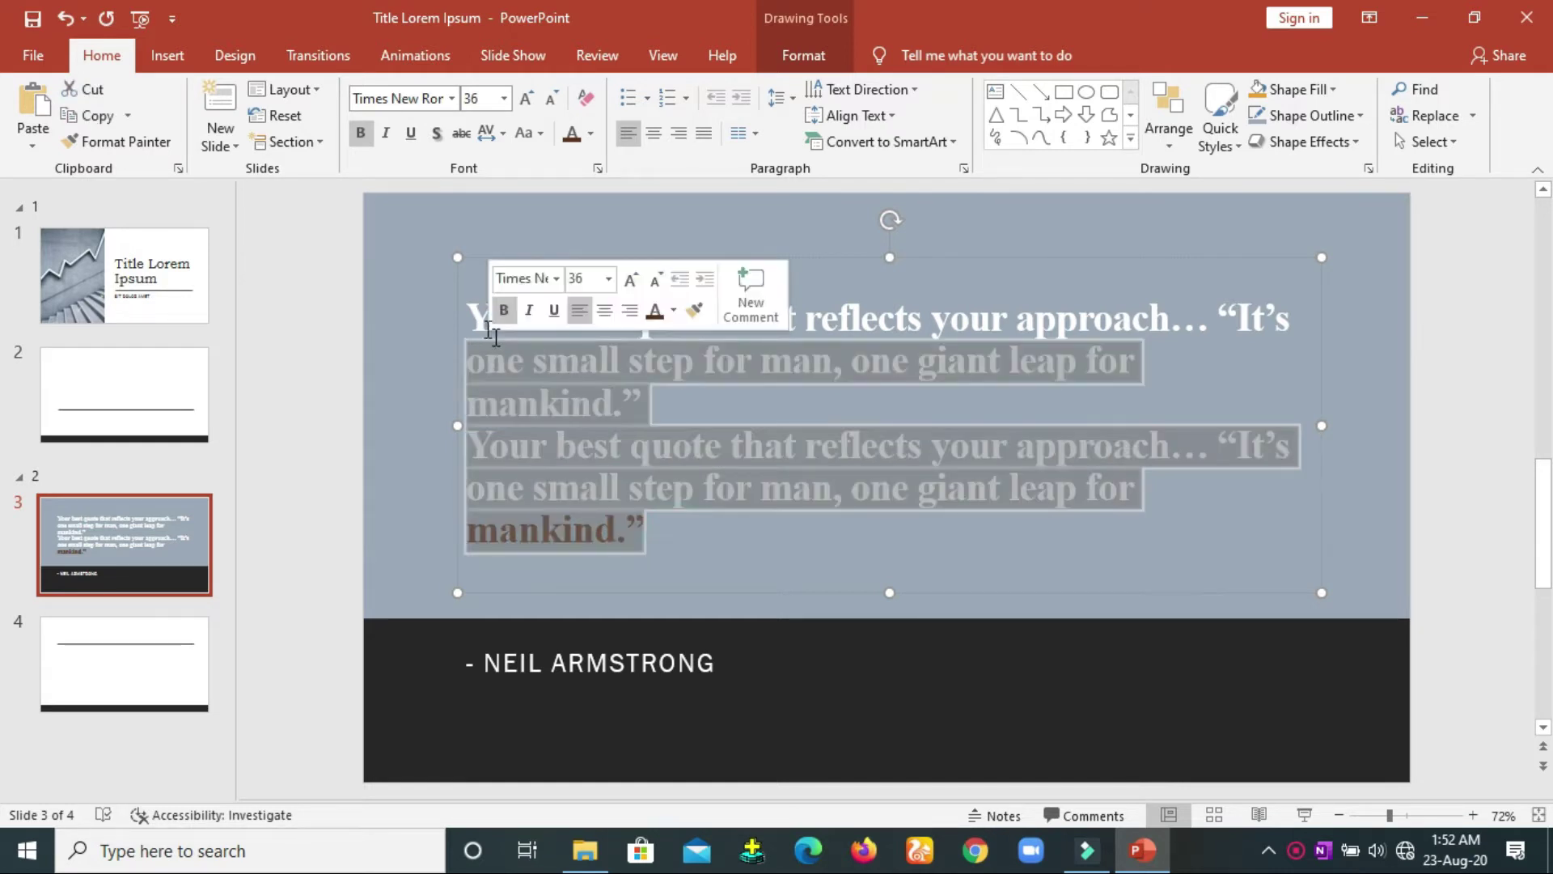
click(476, 314)
click(647, 98)
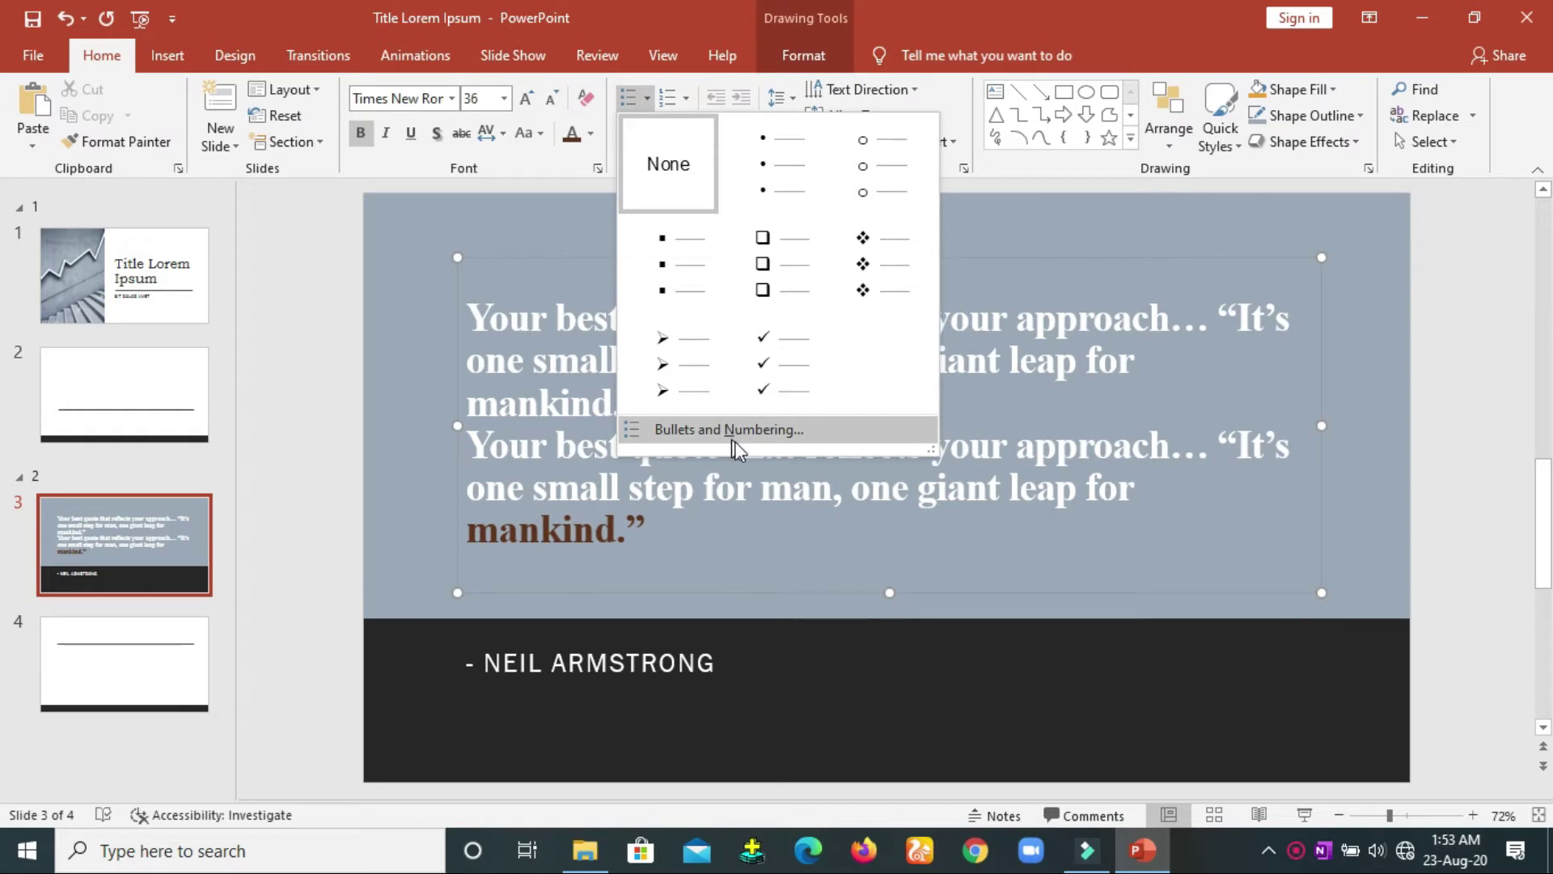
click(801, 543)
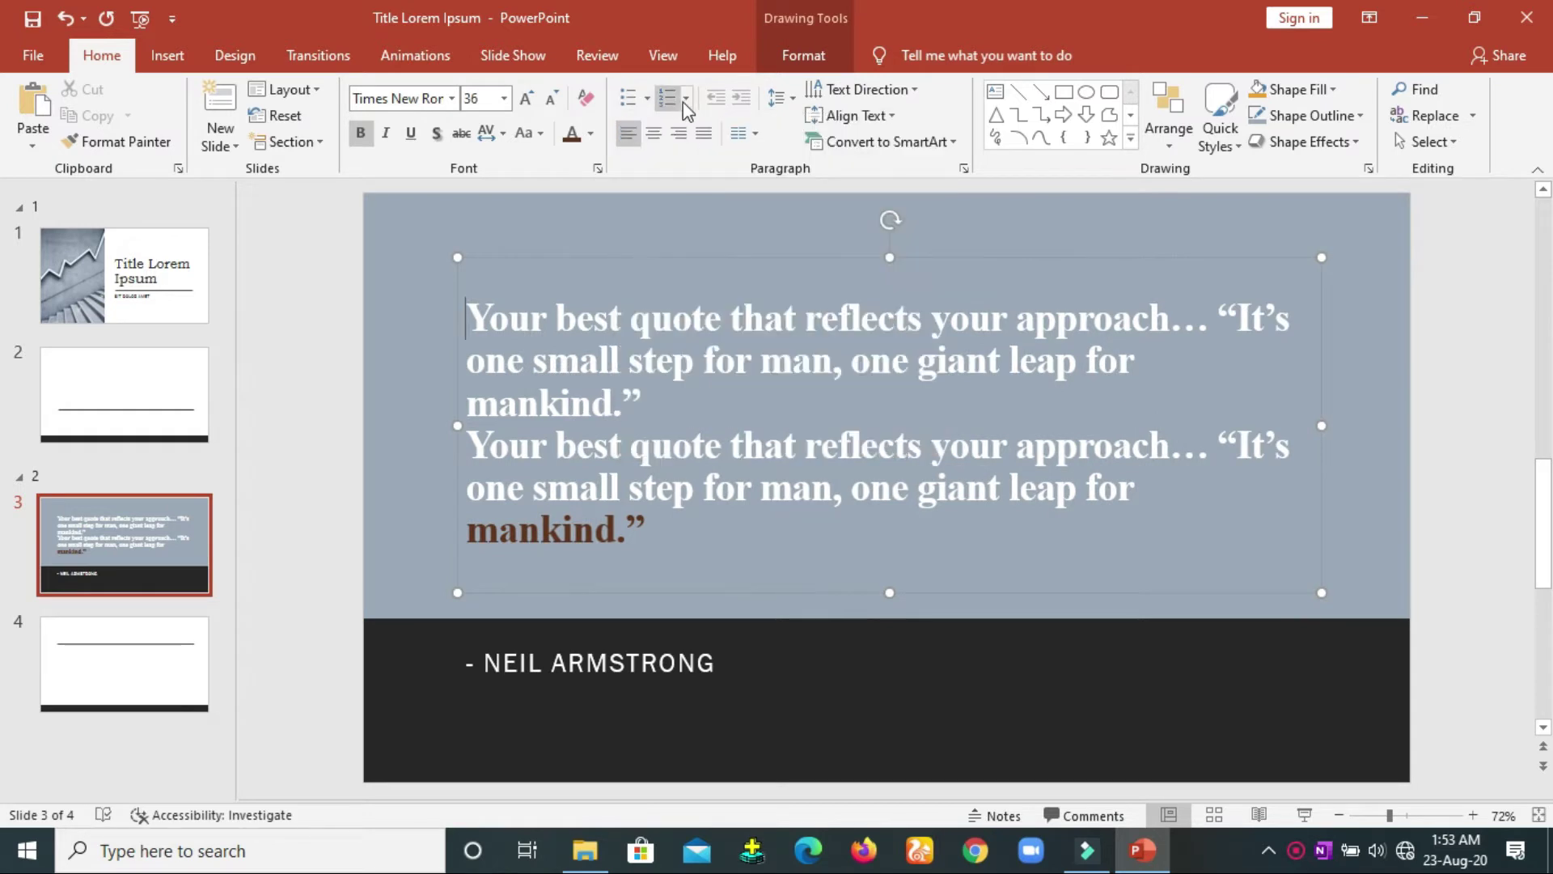
click(686, 99)
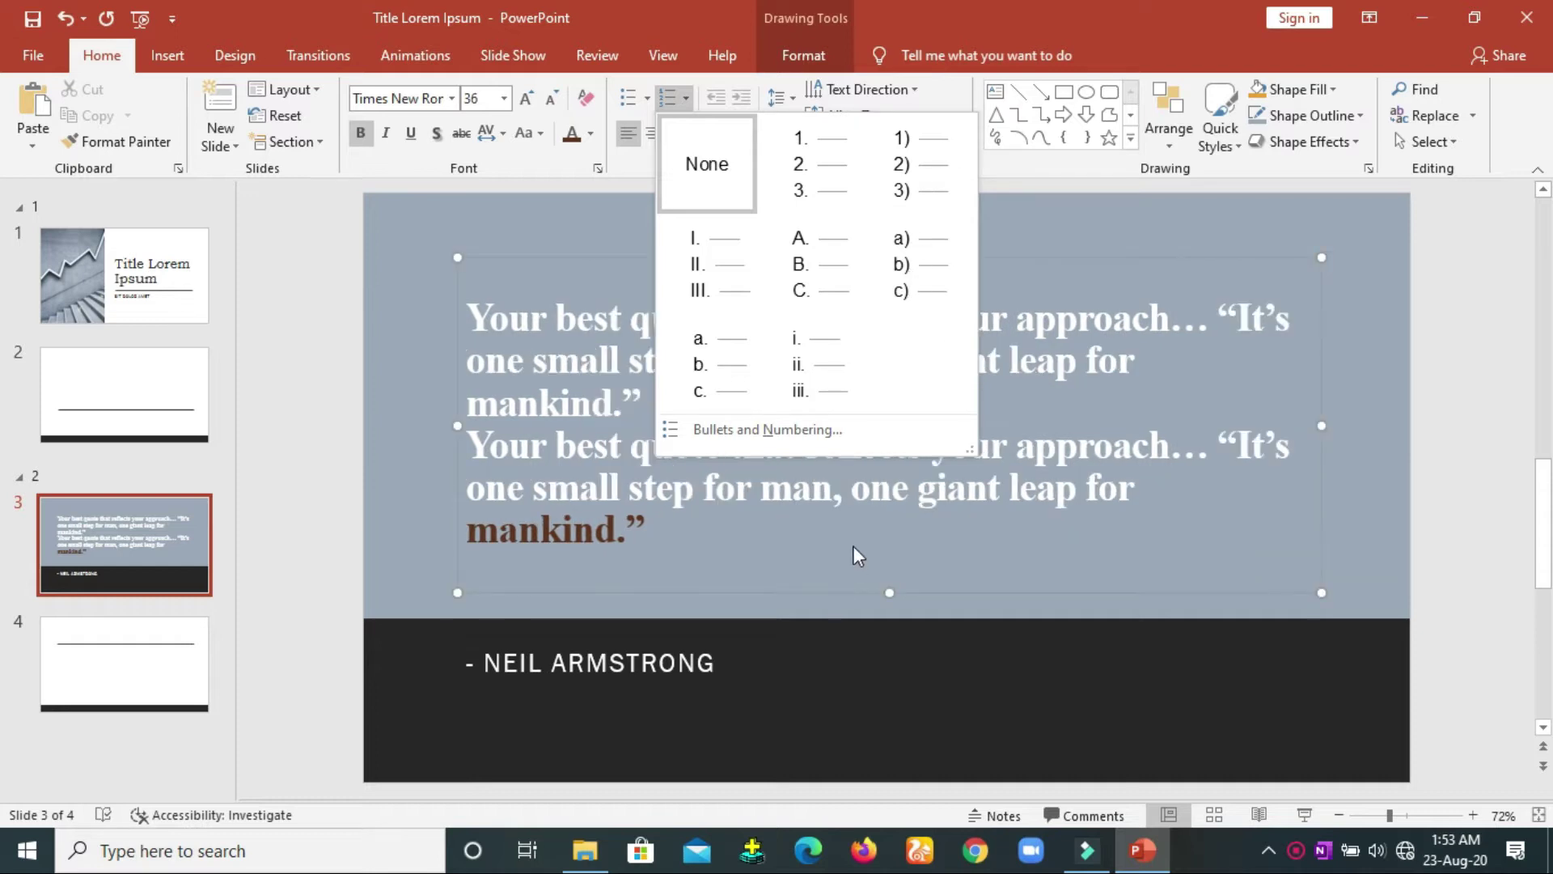
key(Escape)
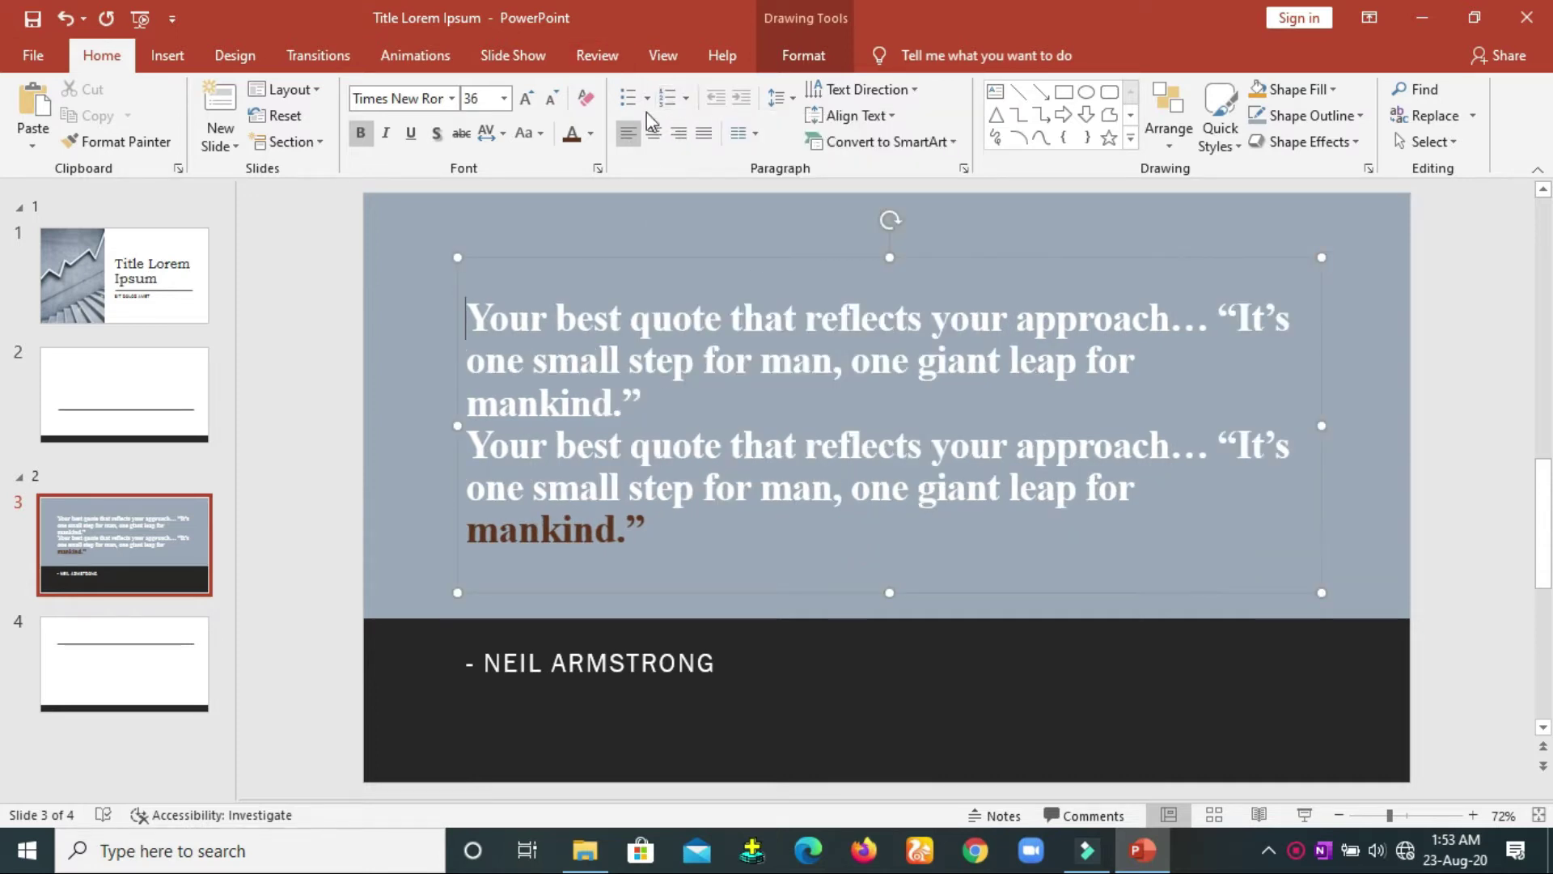
Step: Select the second quote paragraph and bring up its Line Spacing choices
click(763, 324)
mouse_move(669, 538)
mouse_down()
mouse_move(624, 531)
mouse_move(546, 424)
mouse_up()
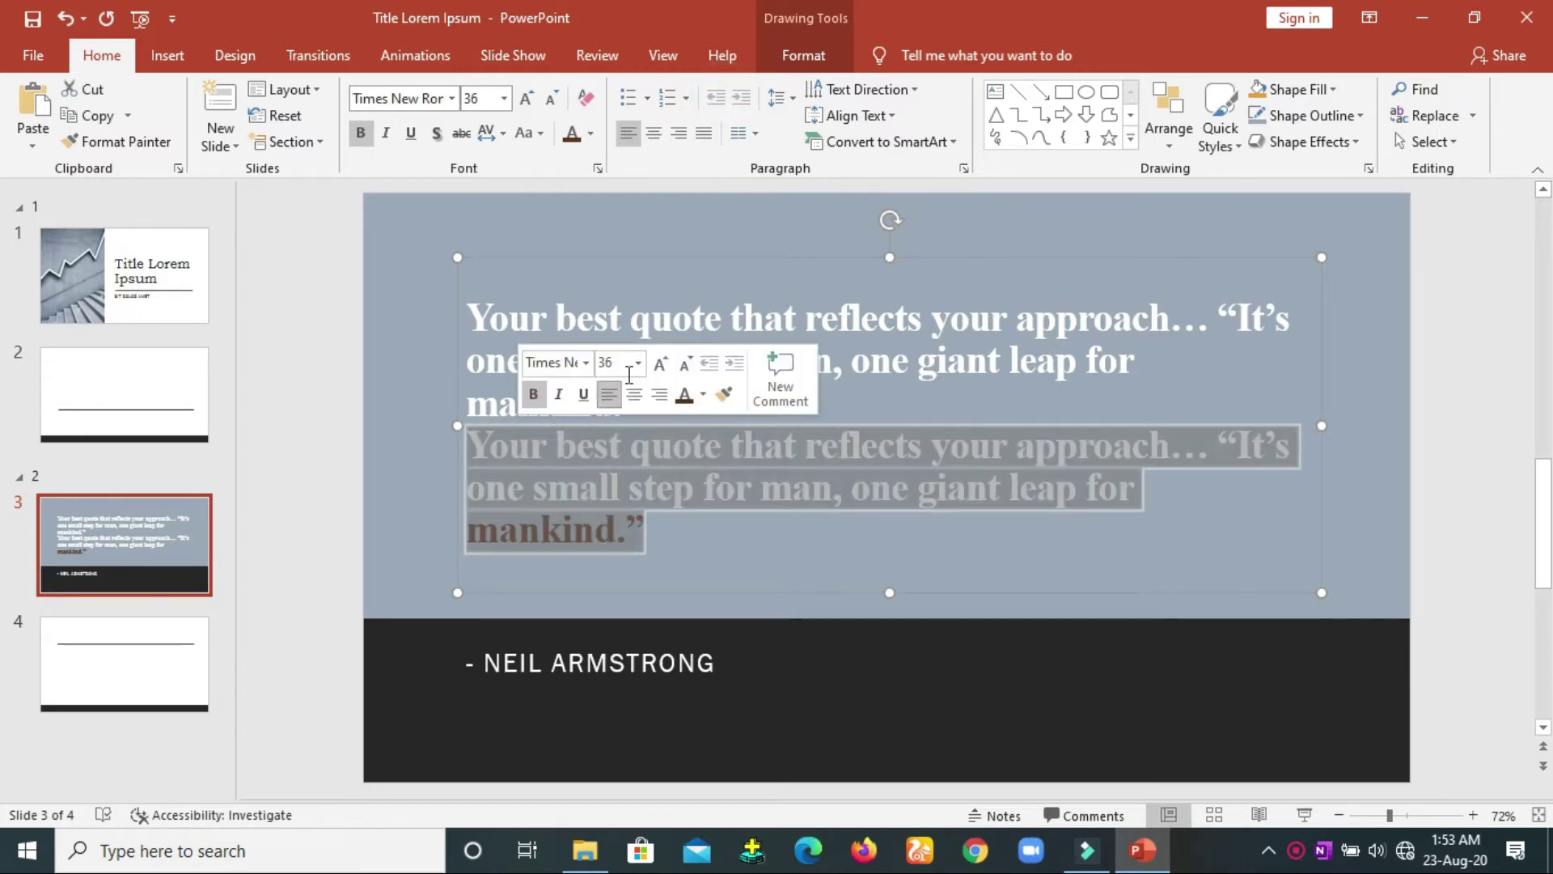
click(788, 99)
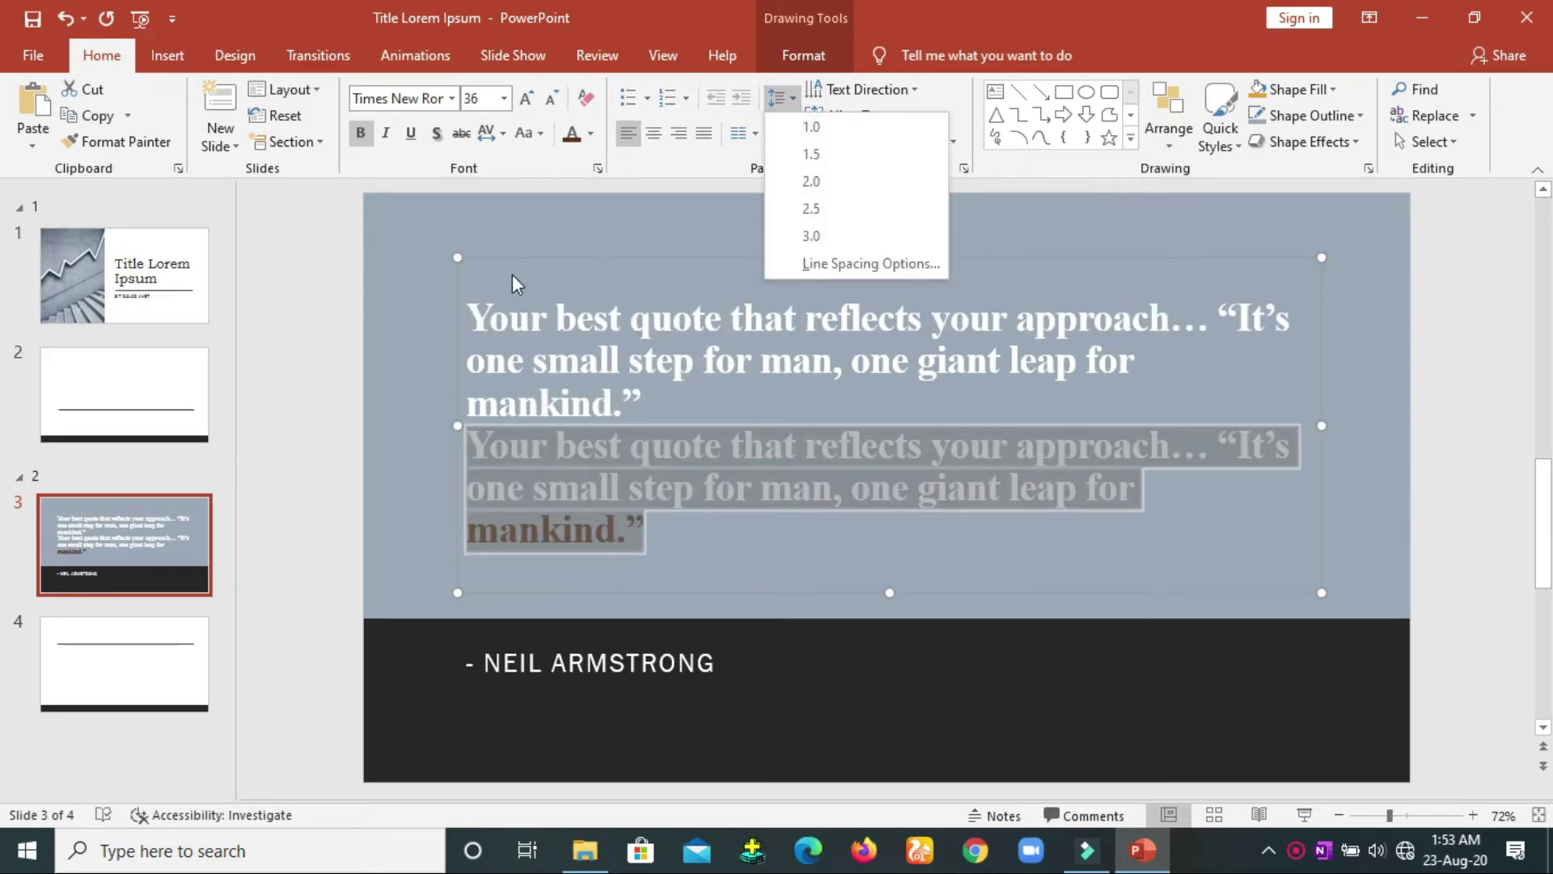
click(512, 274)
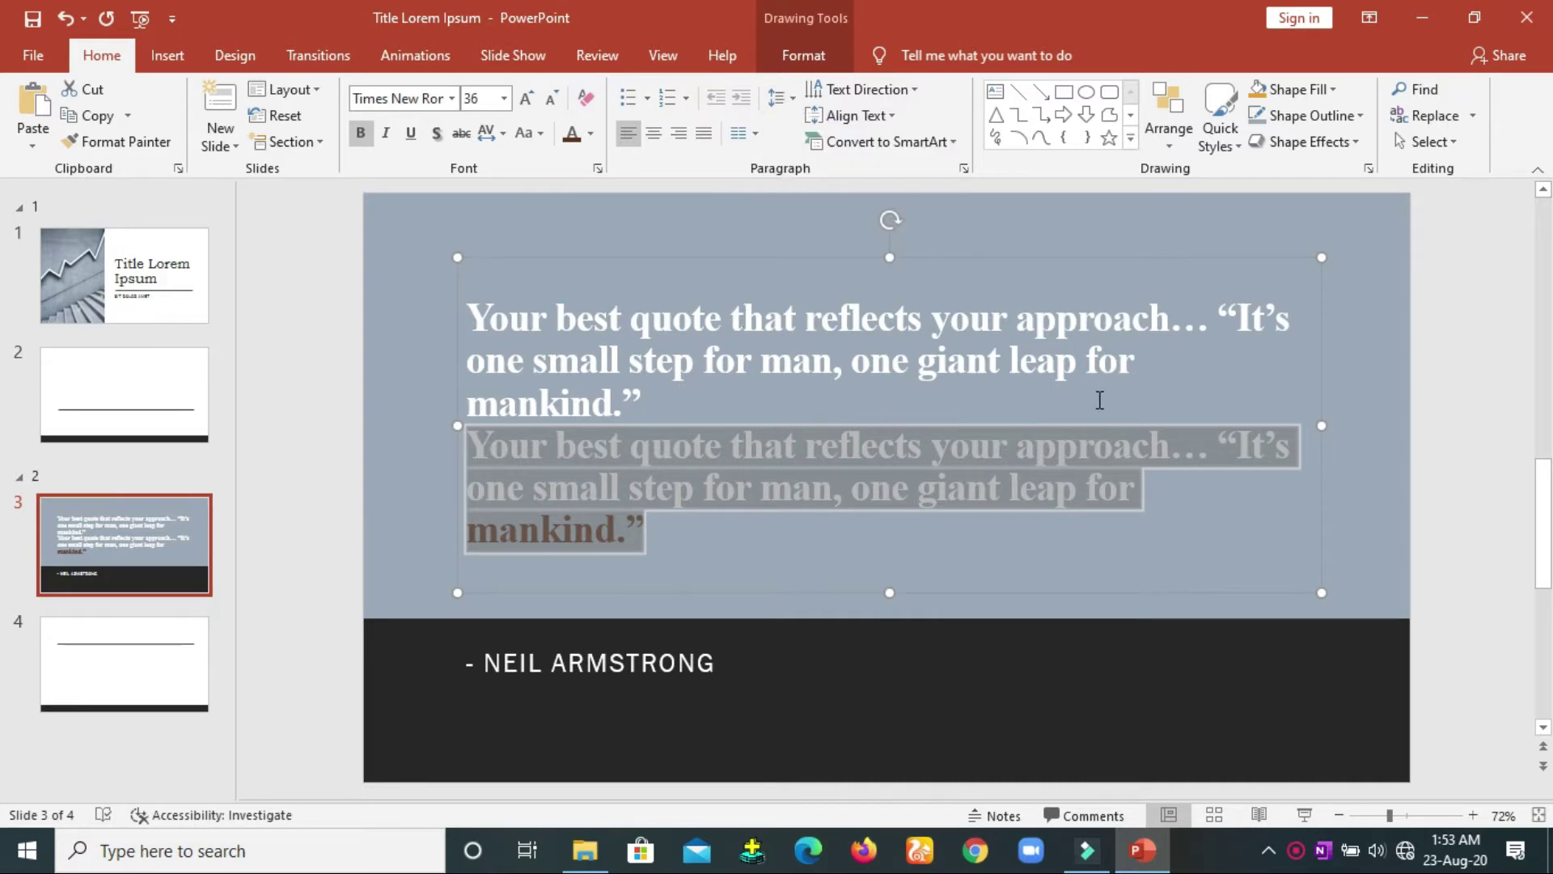
drag(1141, 370, 695, 395)
click(671, 404)
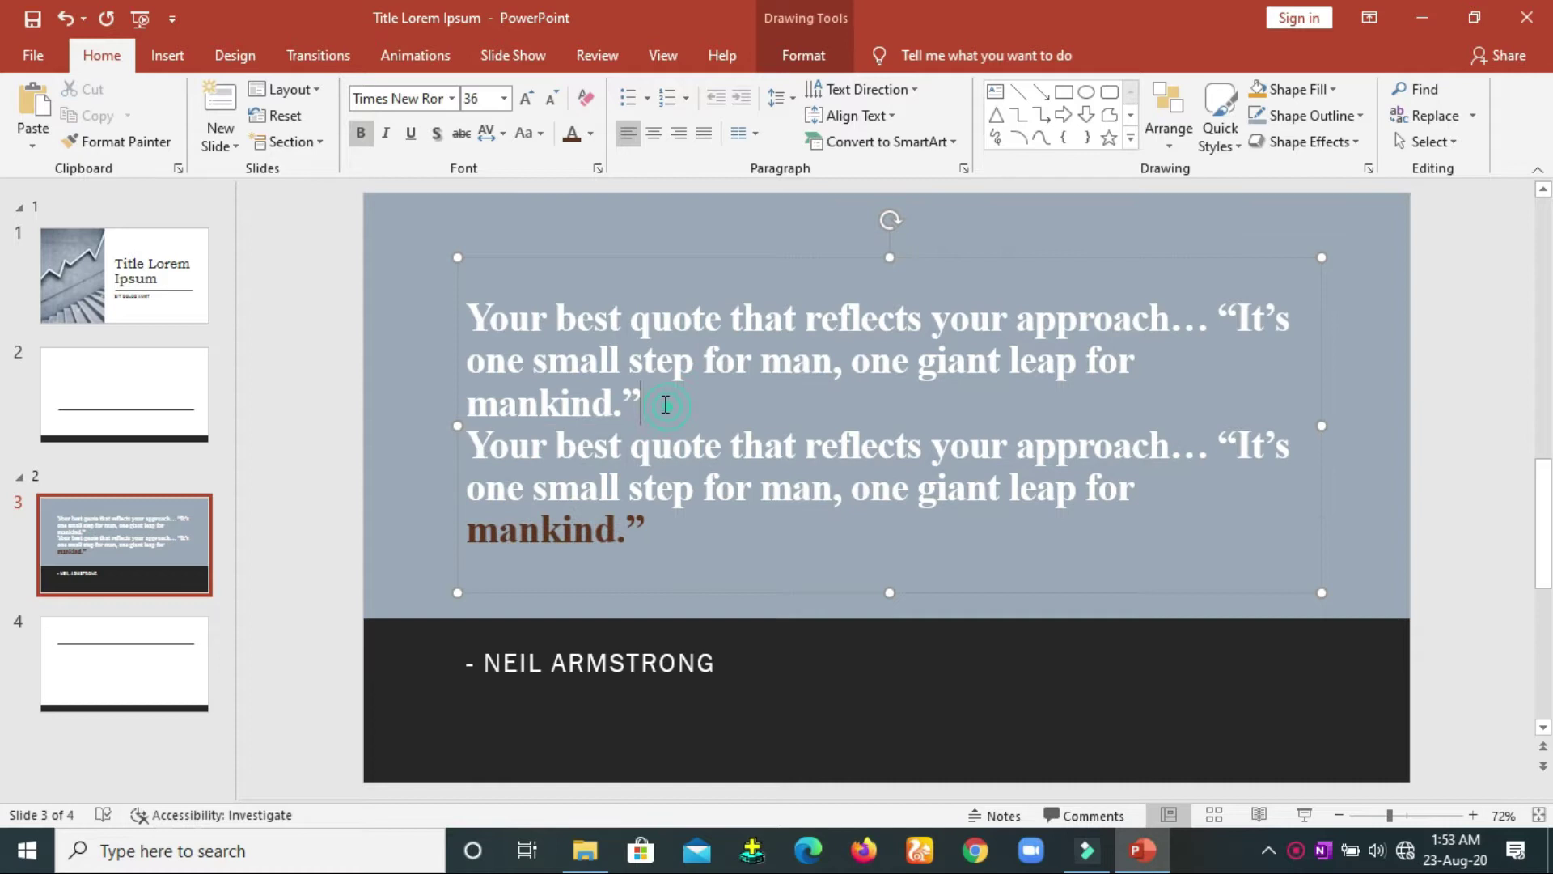
triple_click(556, 334)
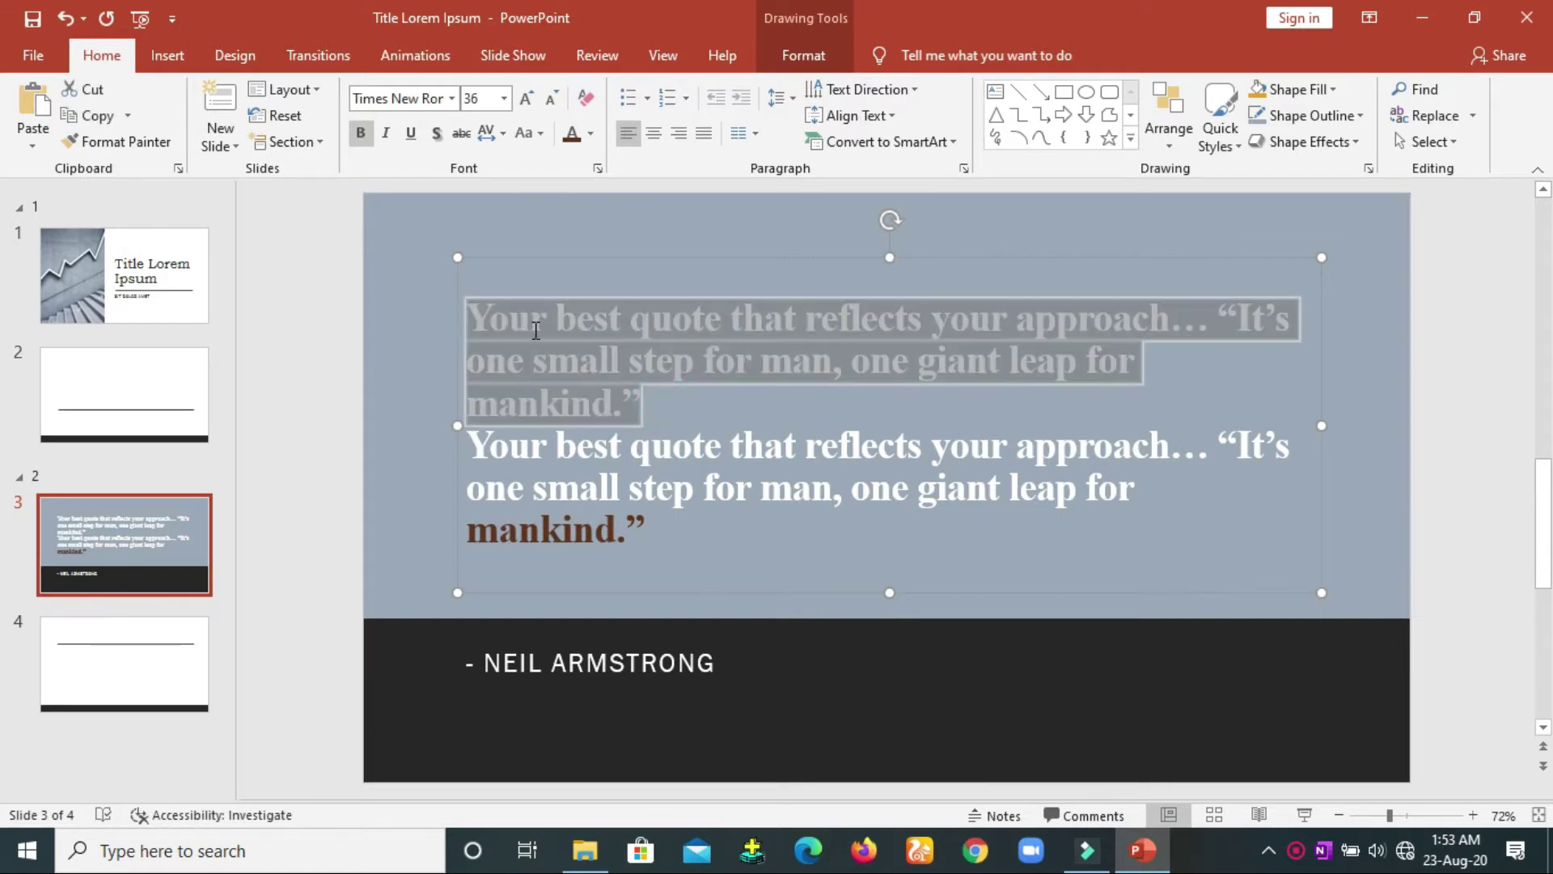
click(791, 101)
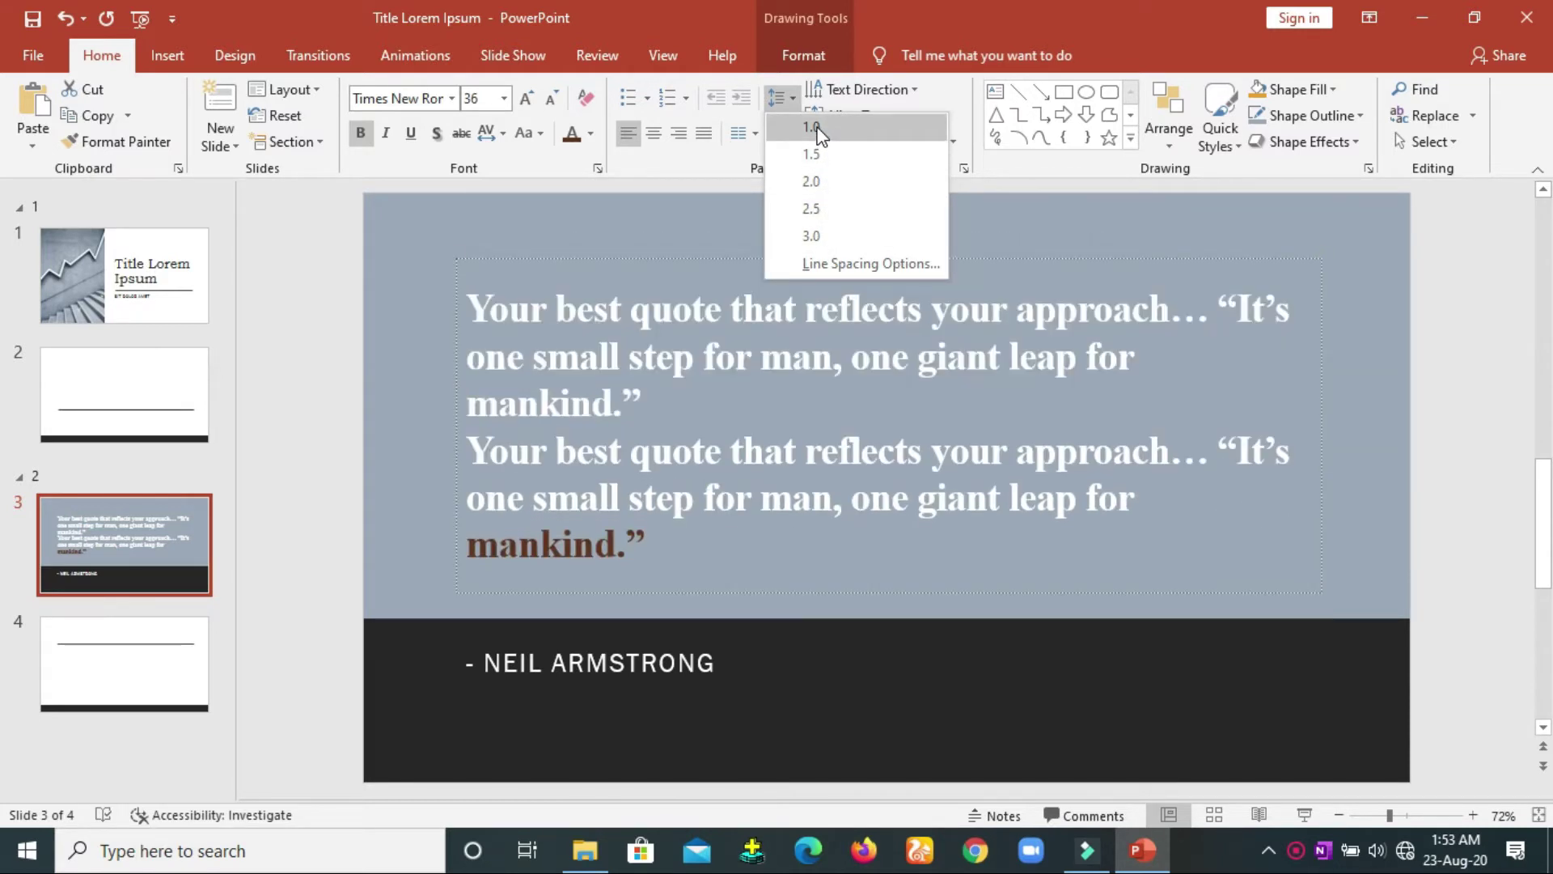
click(1104, 220)
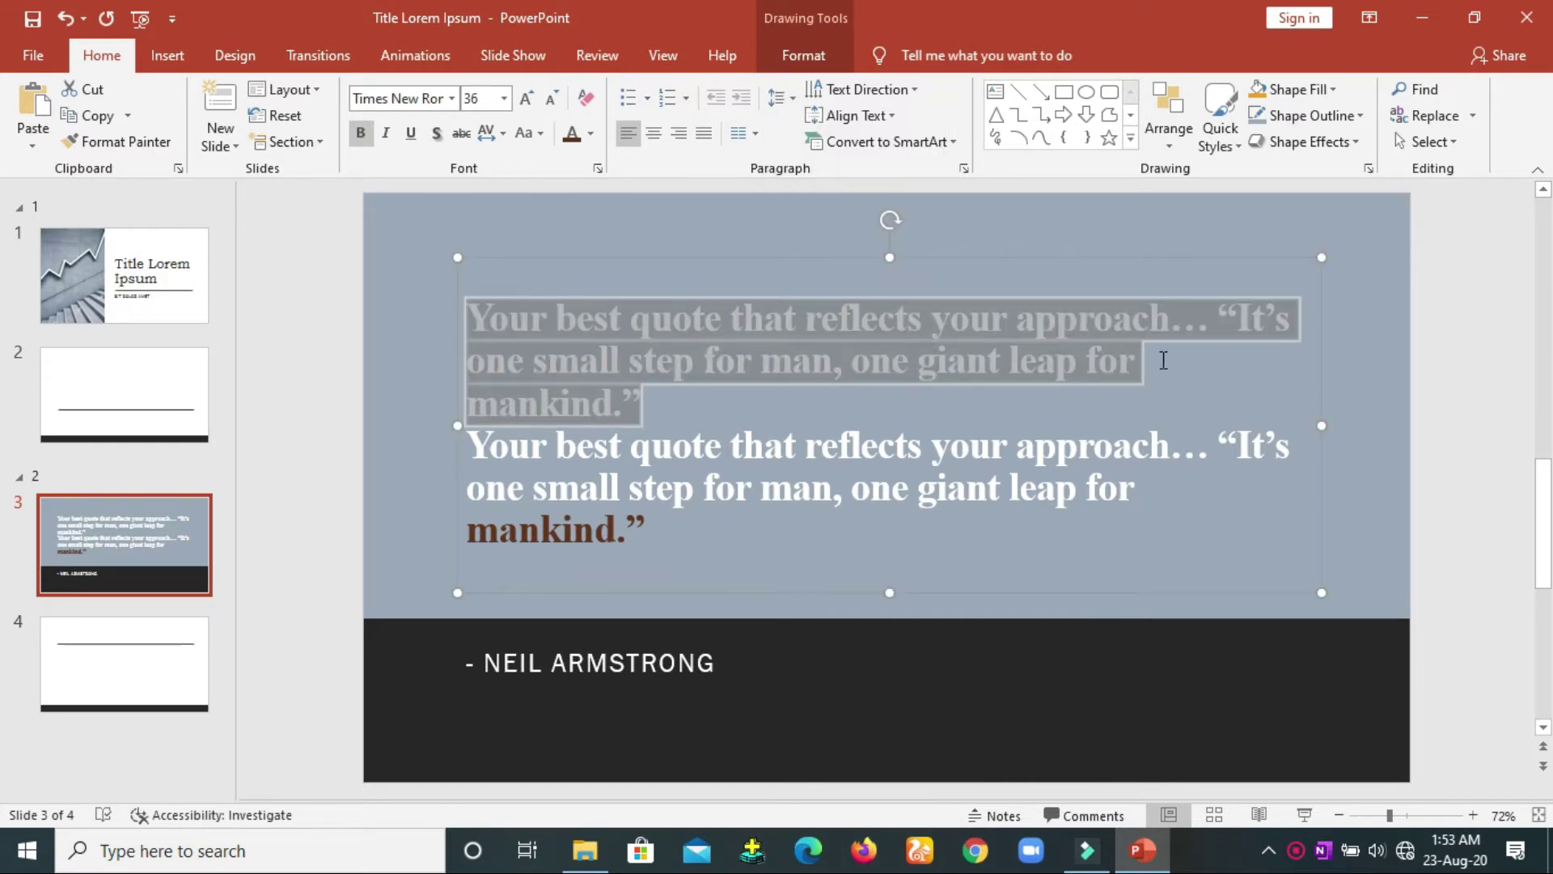
click(1244, 366)
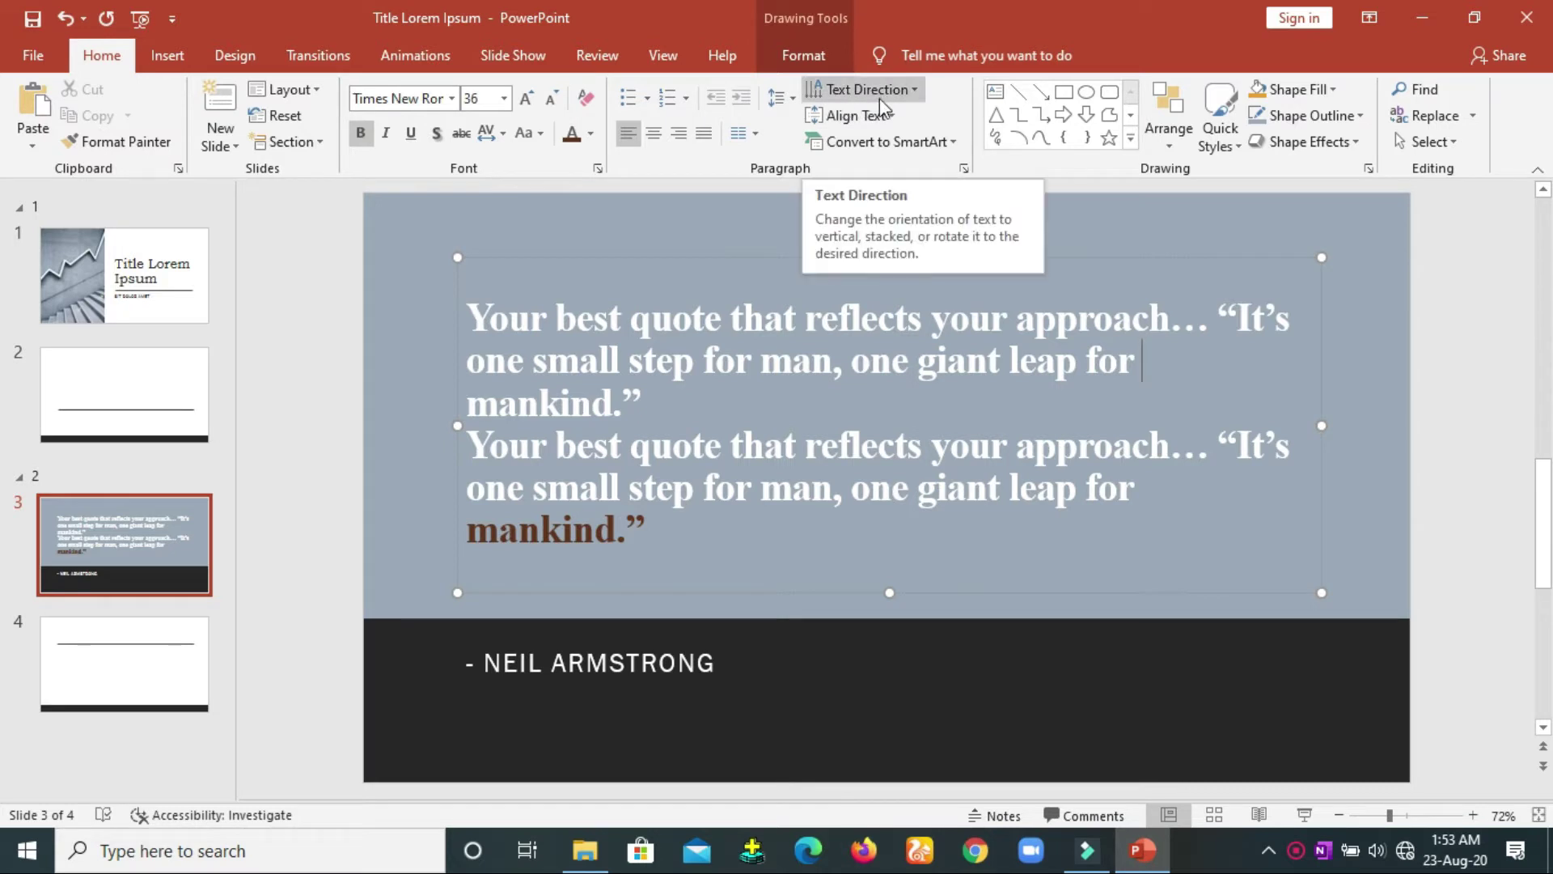
click(914, 90)
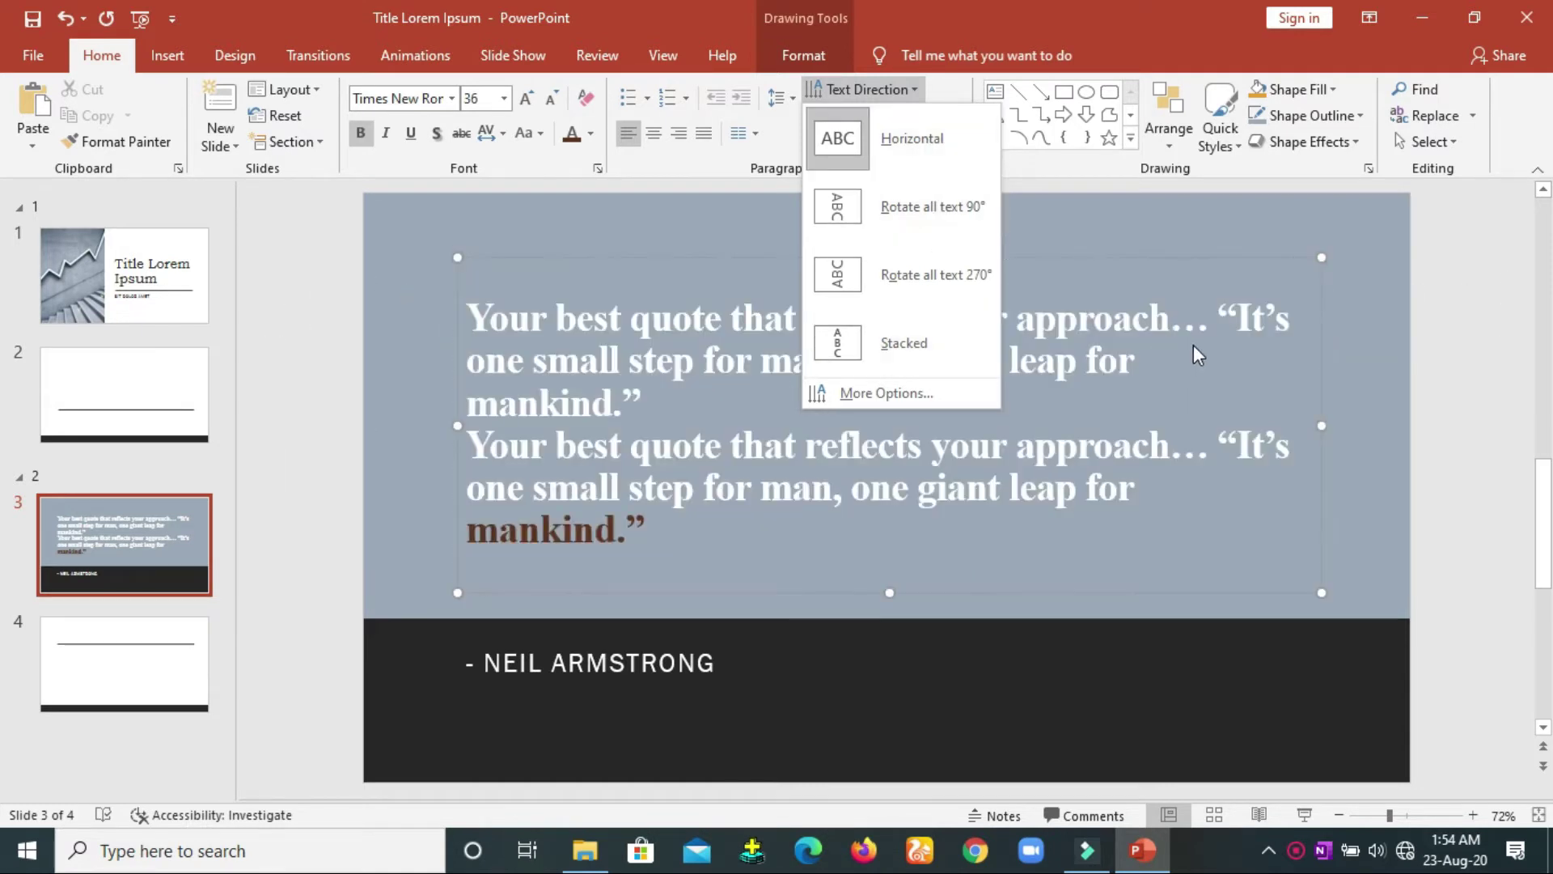
key(Escape)
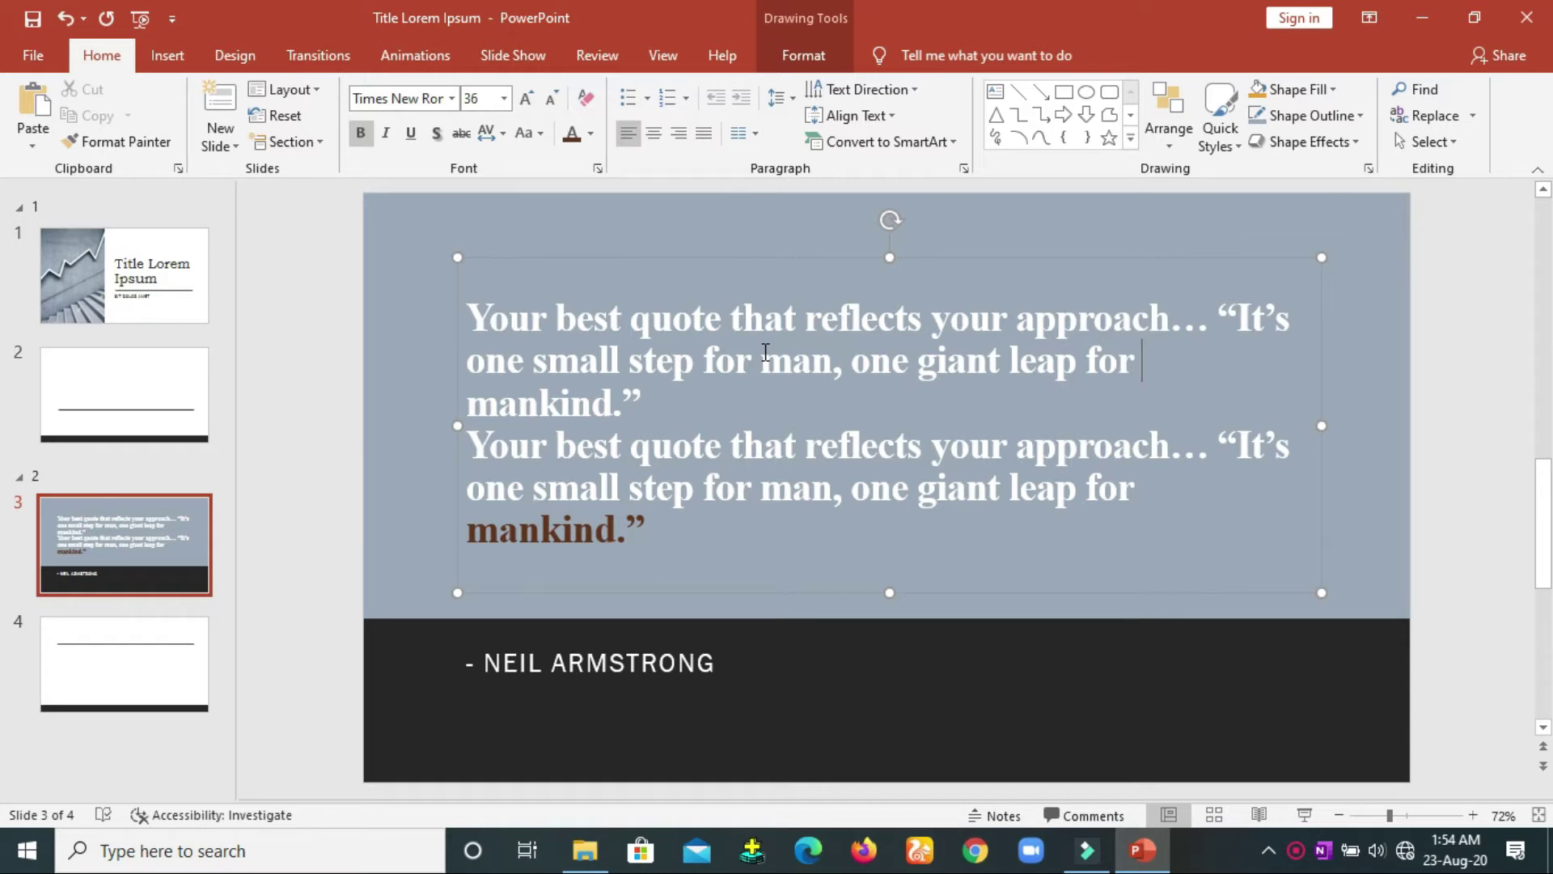
click(914, 91)
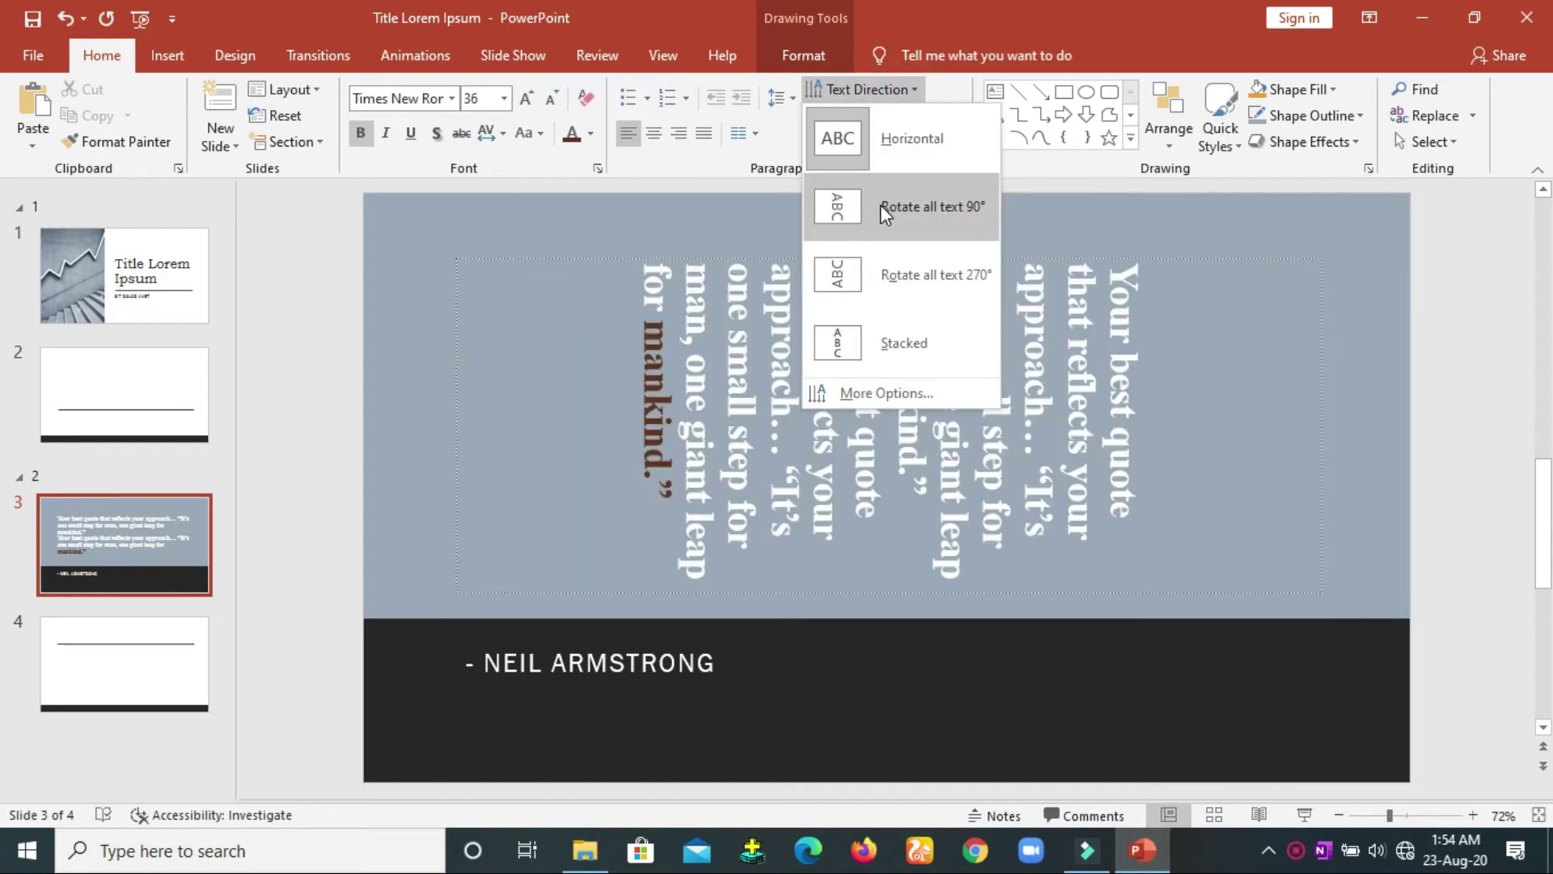
click(1087, 202)
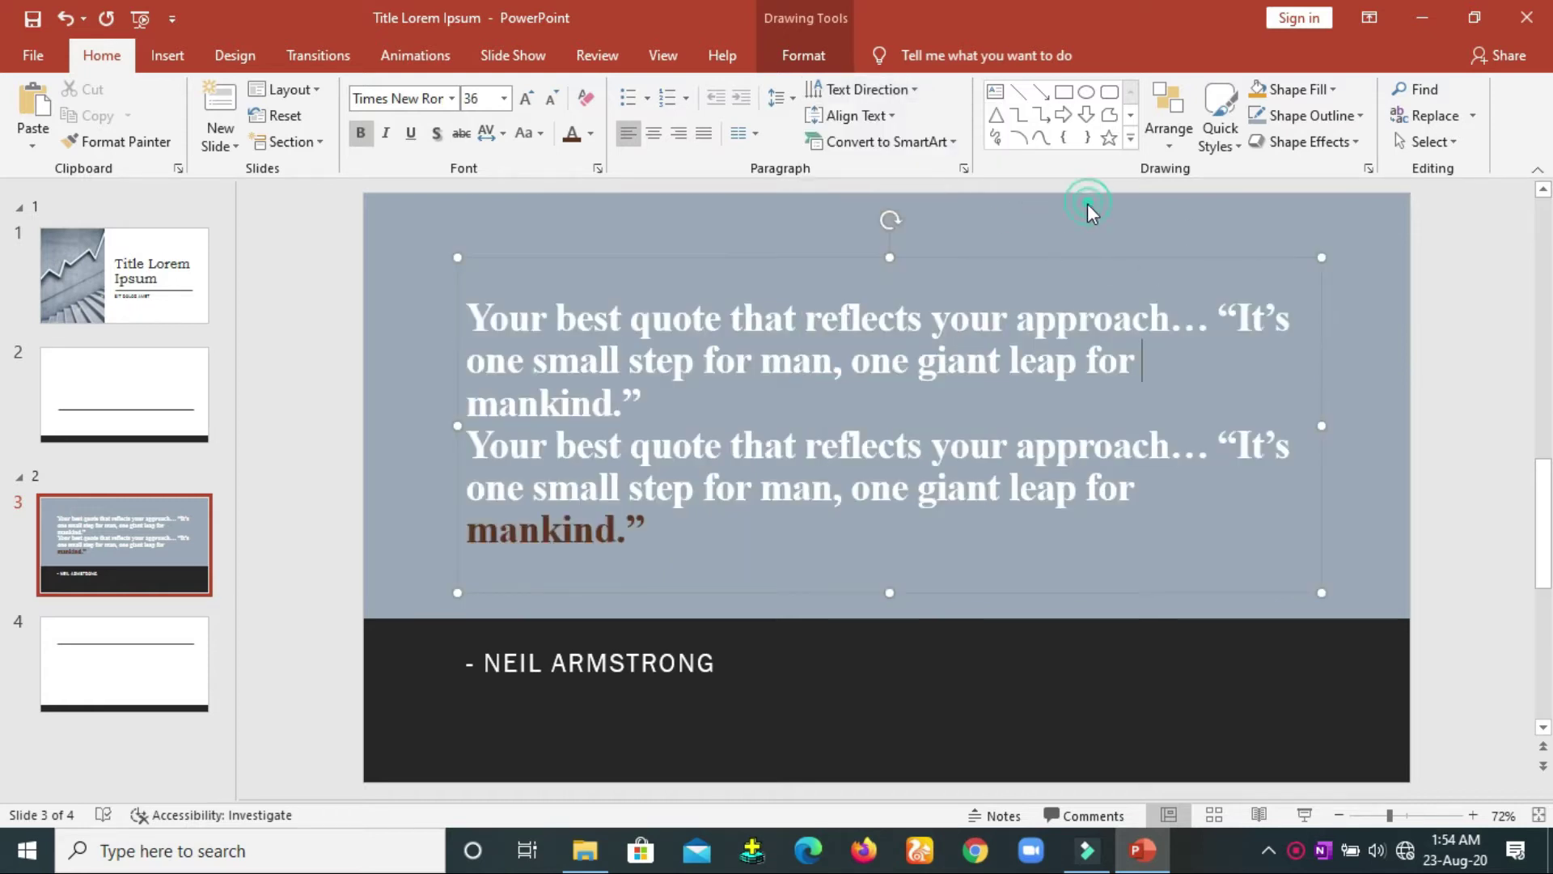
click(891, 118)
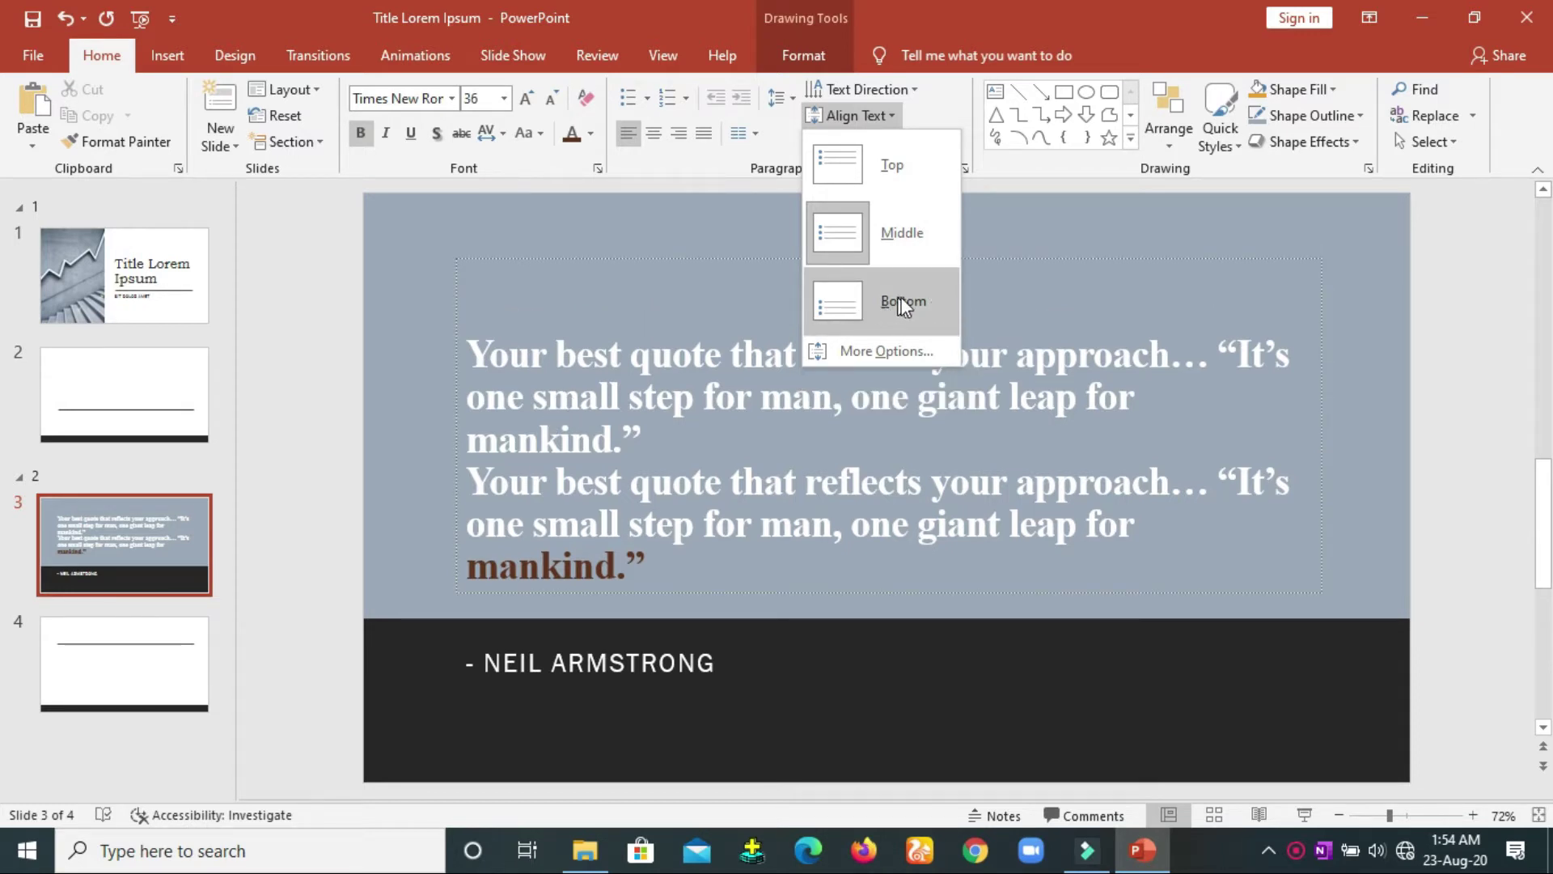
click(1034, 239)
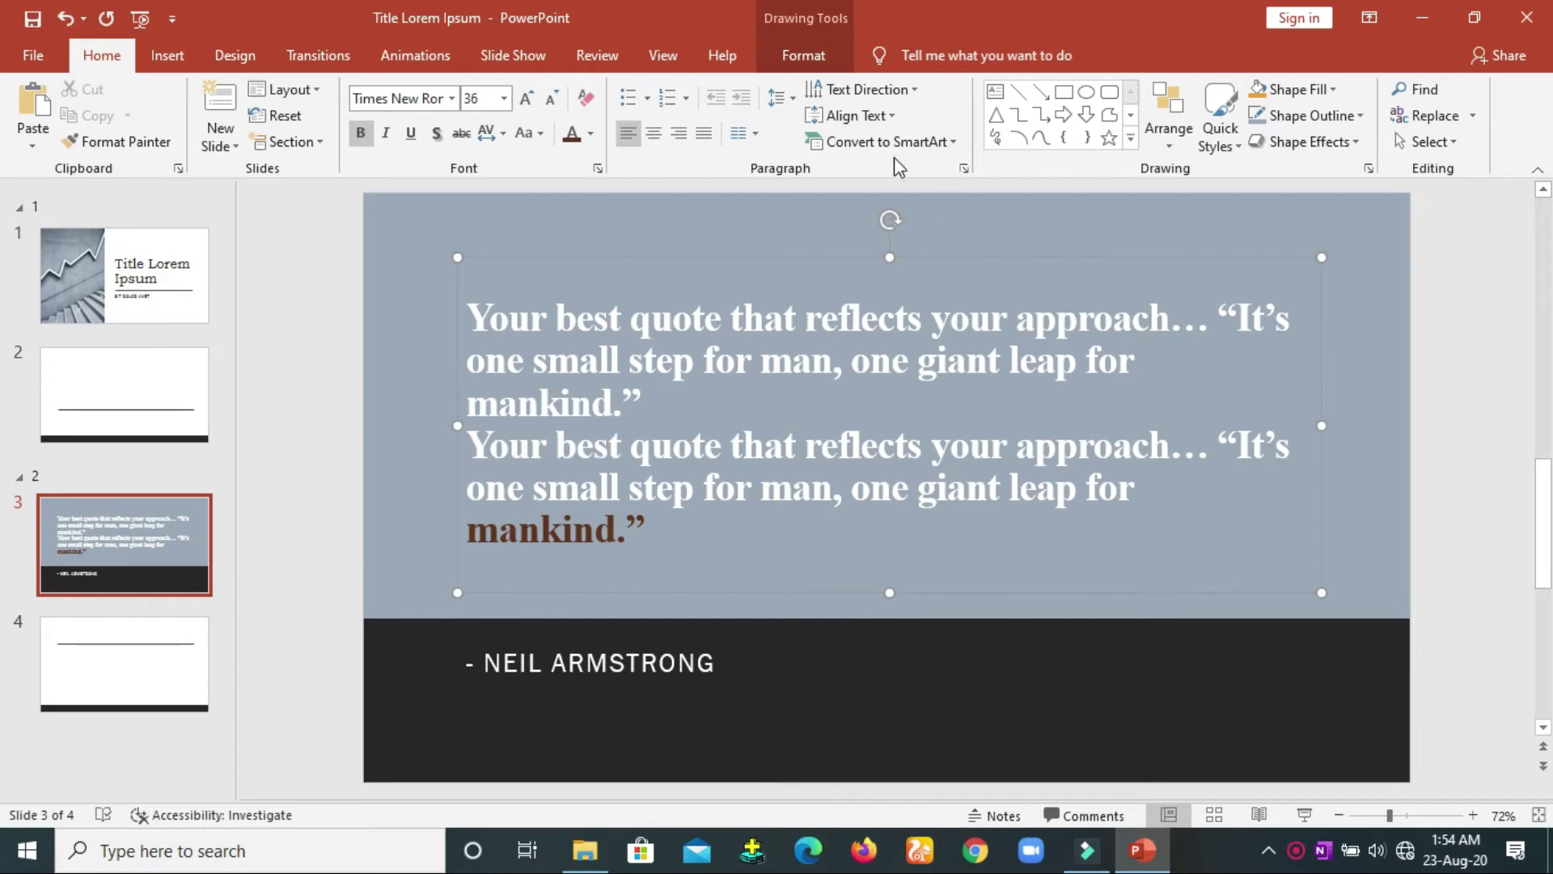
click(958, 144)
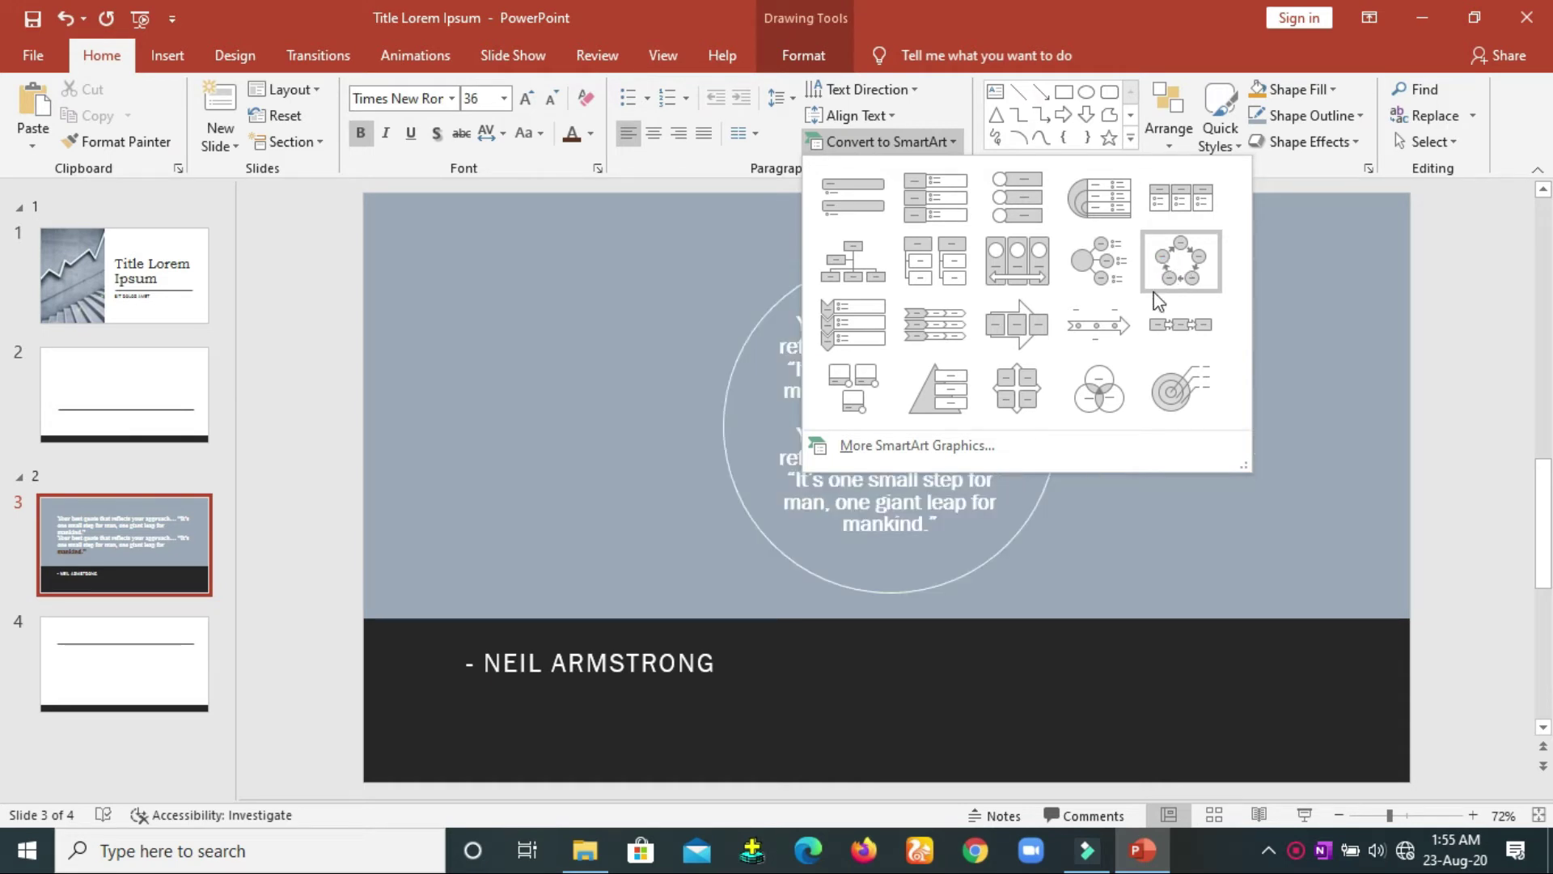
Step: Turn slide 4's empty body placeholder into a cycle SmartArt diagram
click(154, 692)
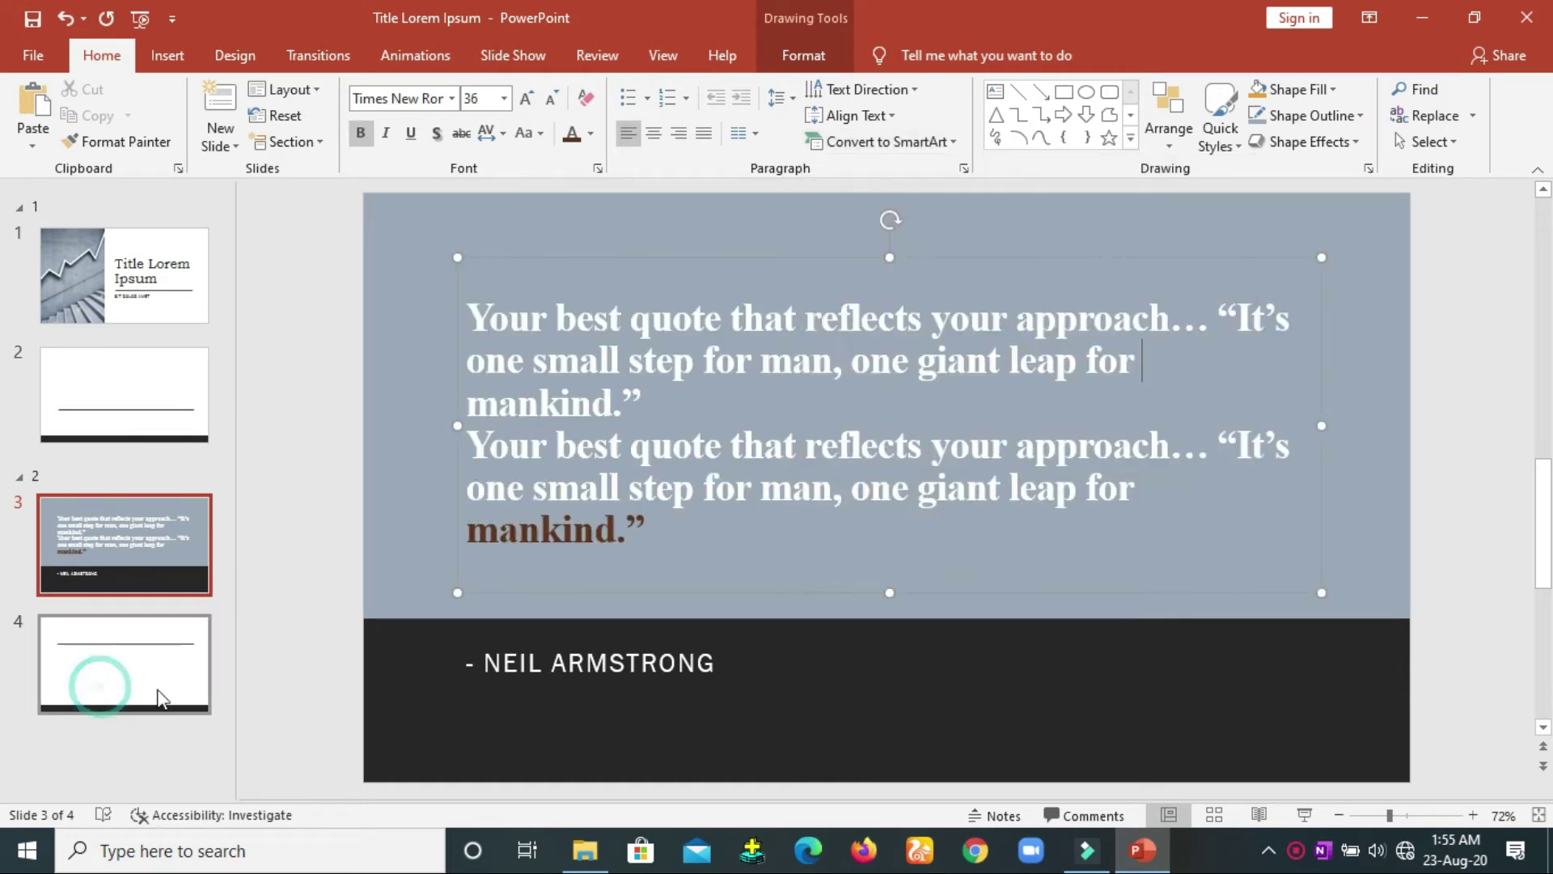
click(115, 669)
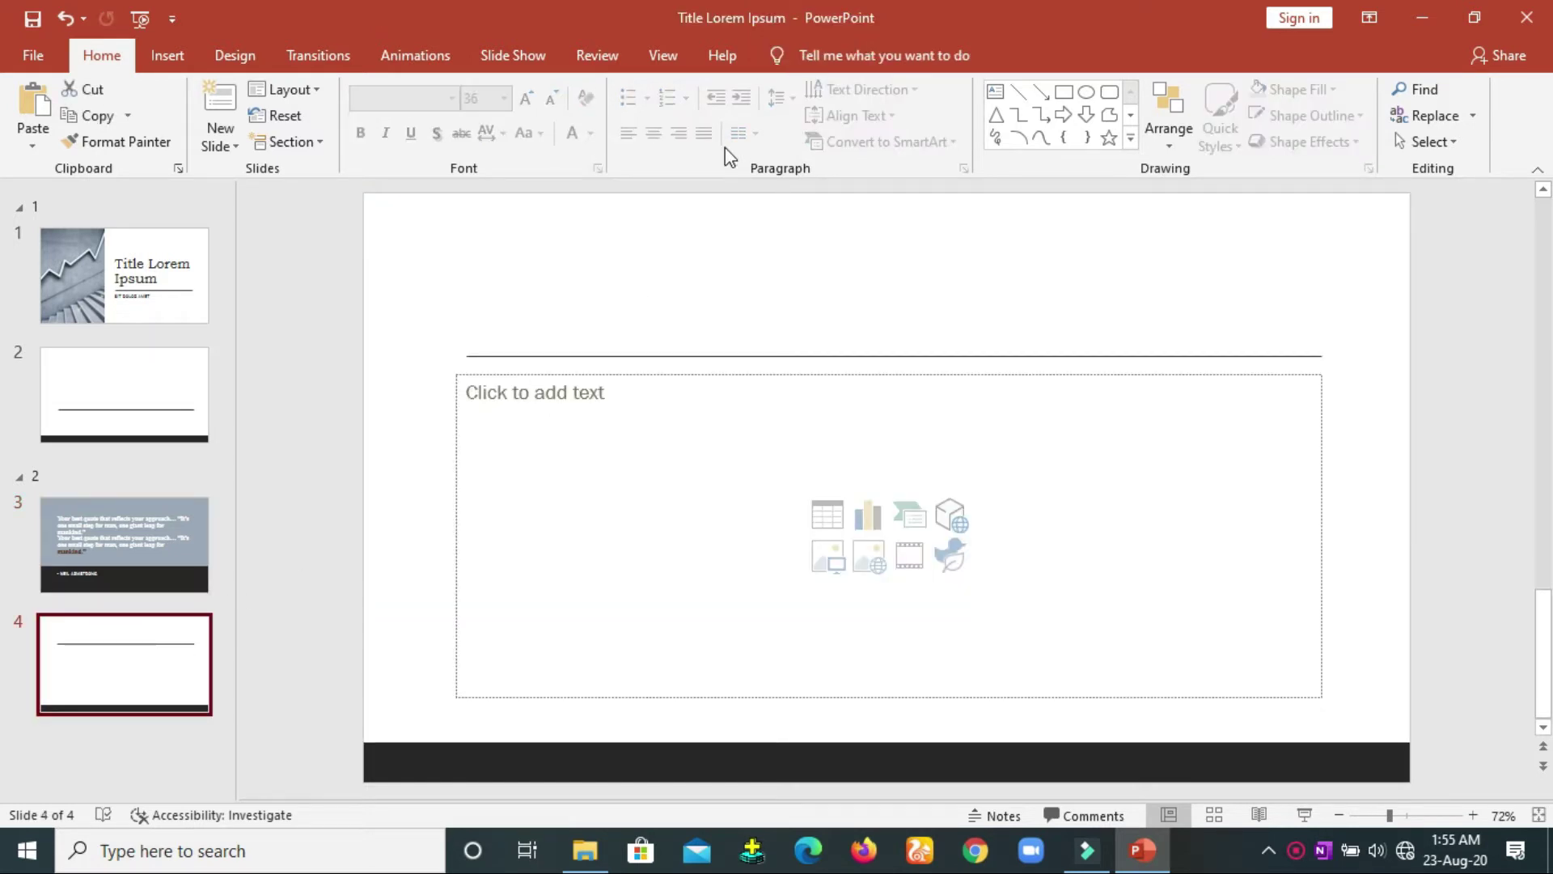
click(679, 463)
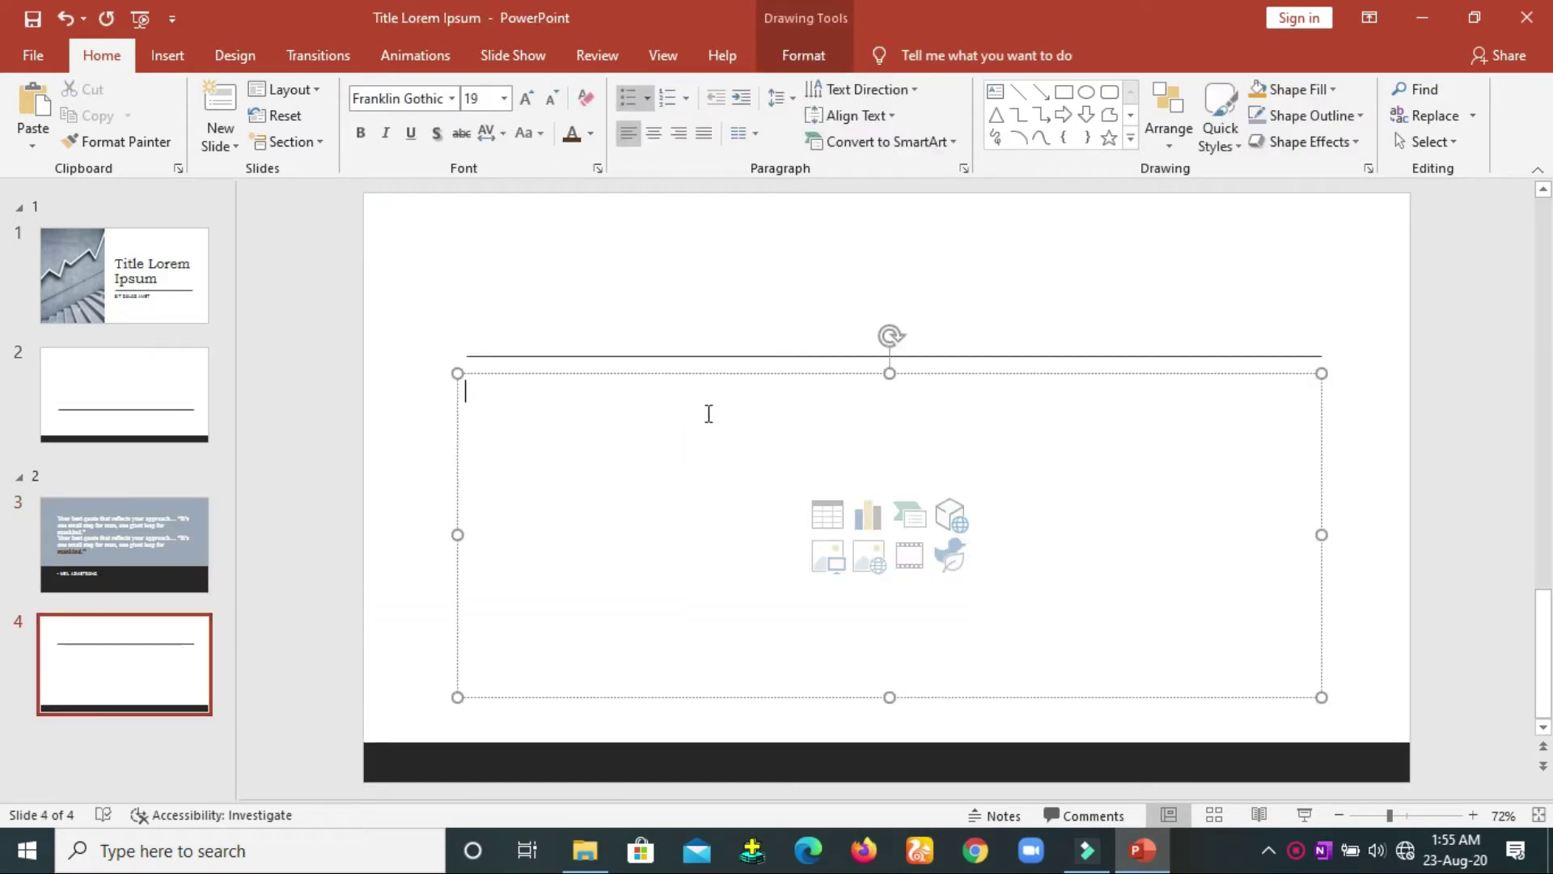
click(912, 144)
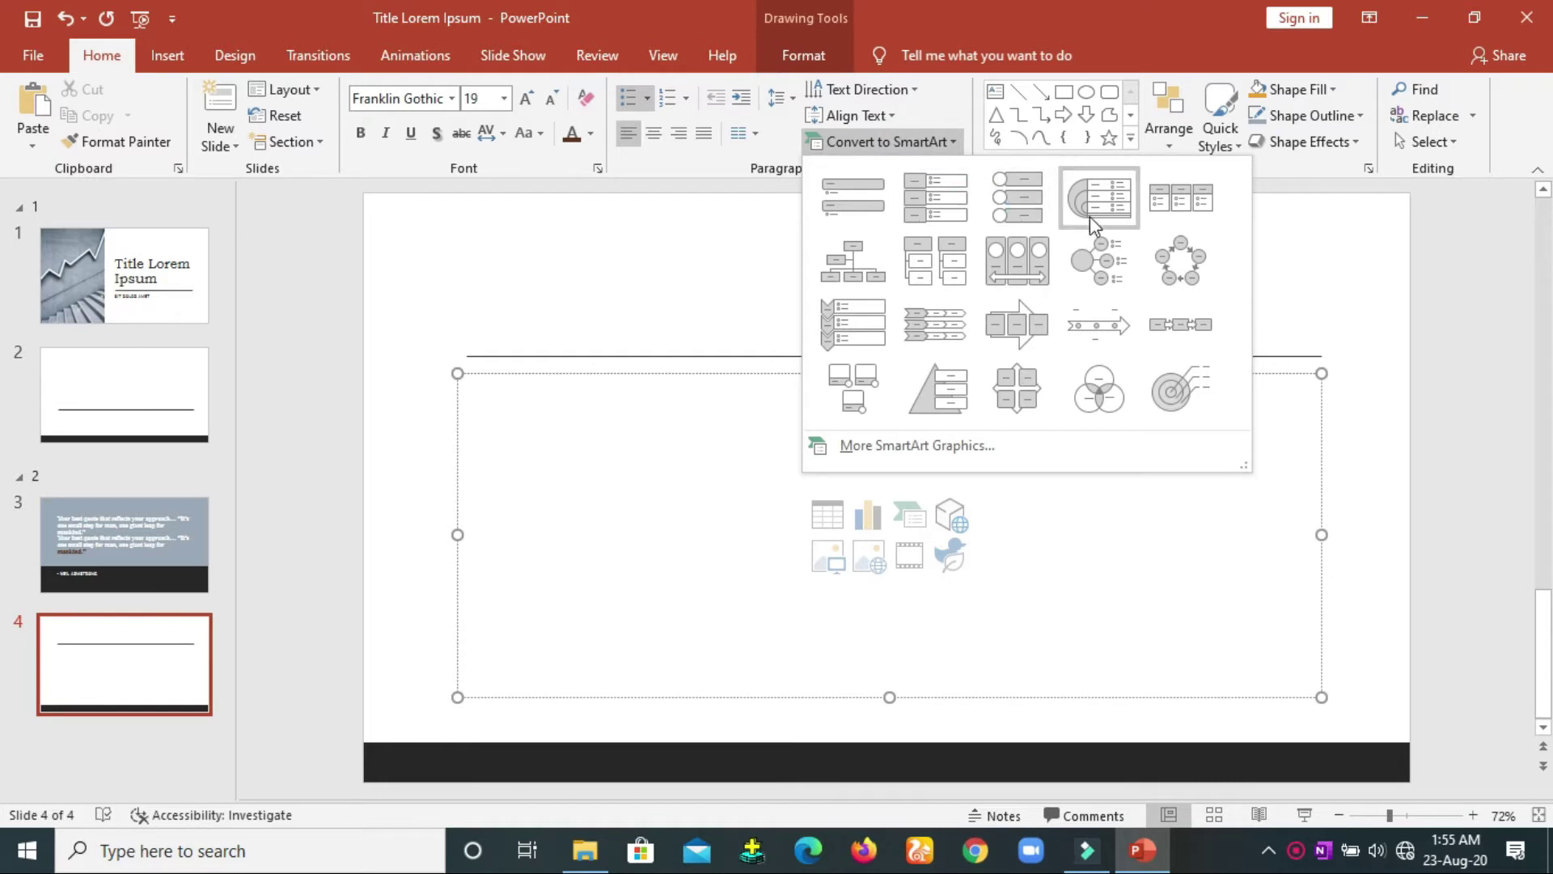
click(1169, 257)
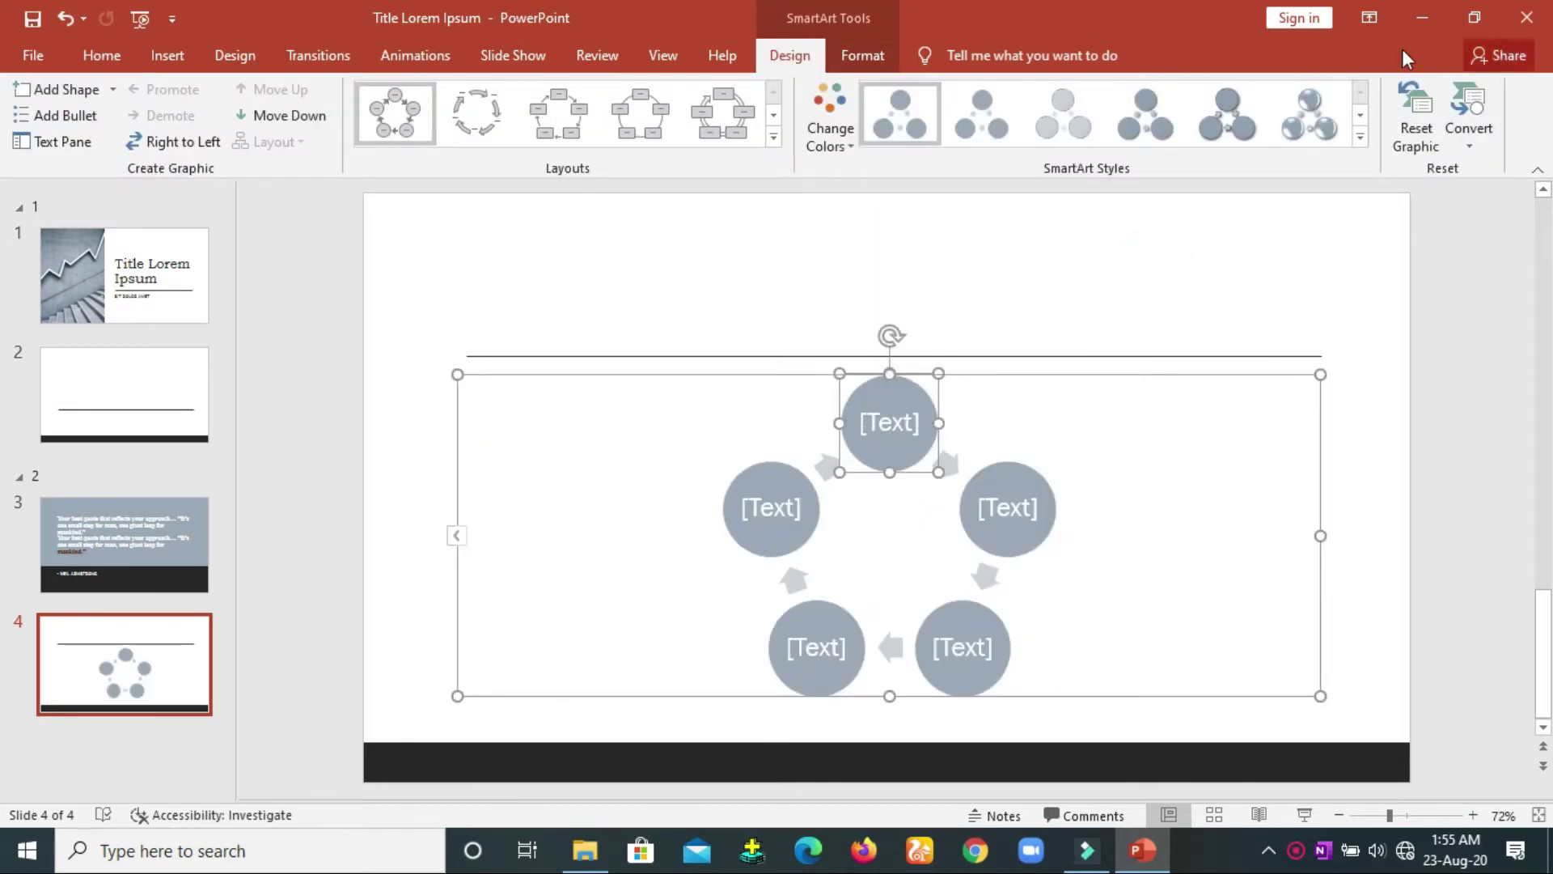
Step: Apply a glossy 3D SmartArt style, then convert the cycle diagram back to plain text
click(1308, 128)
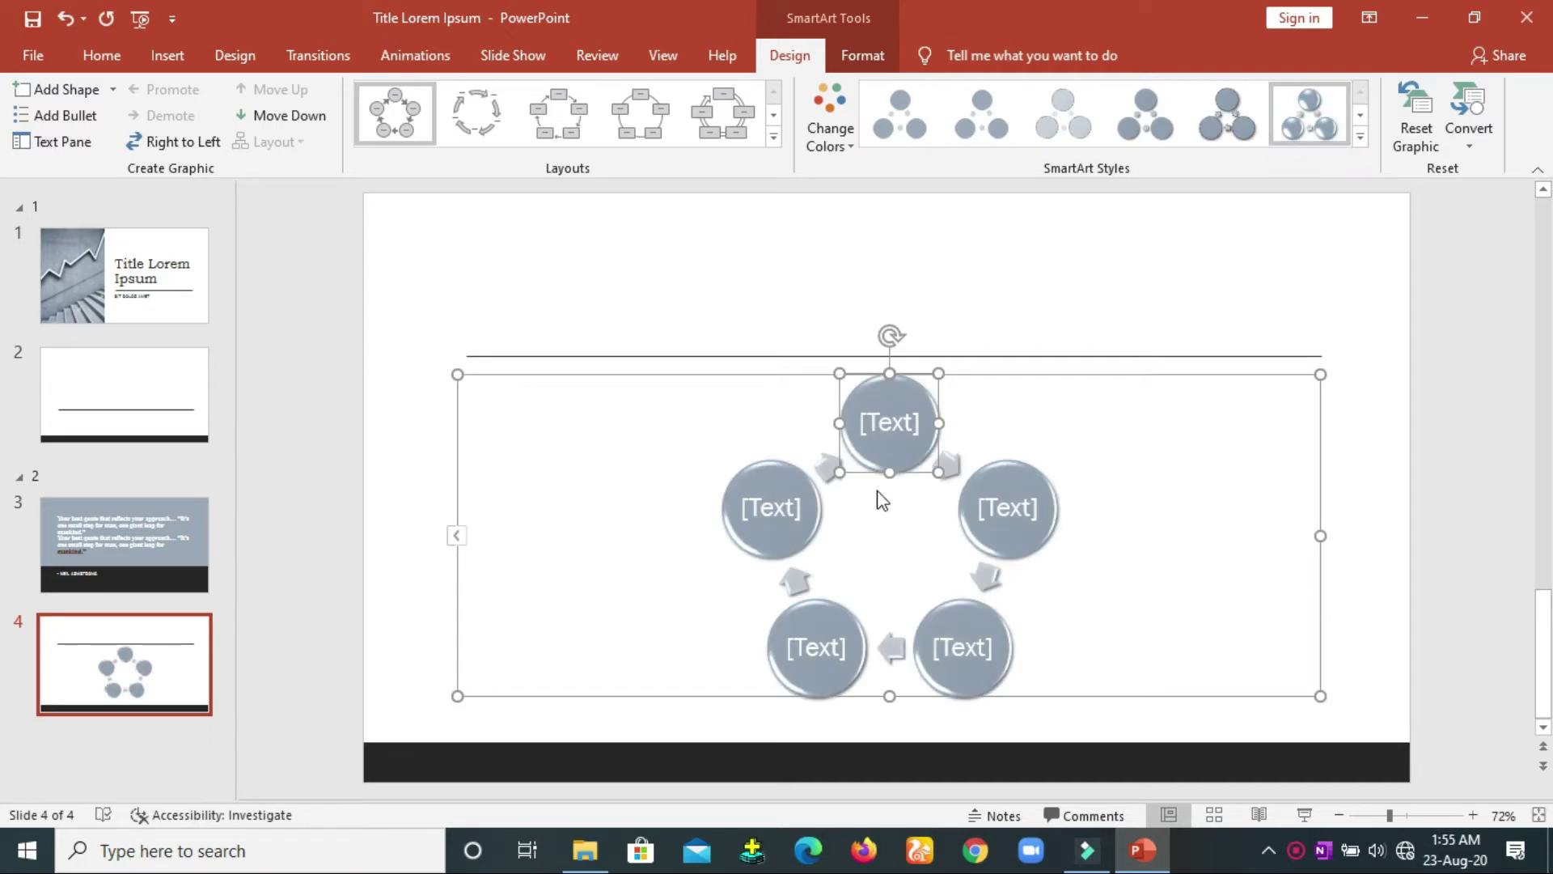
click(1429, 128)
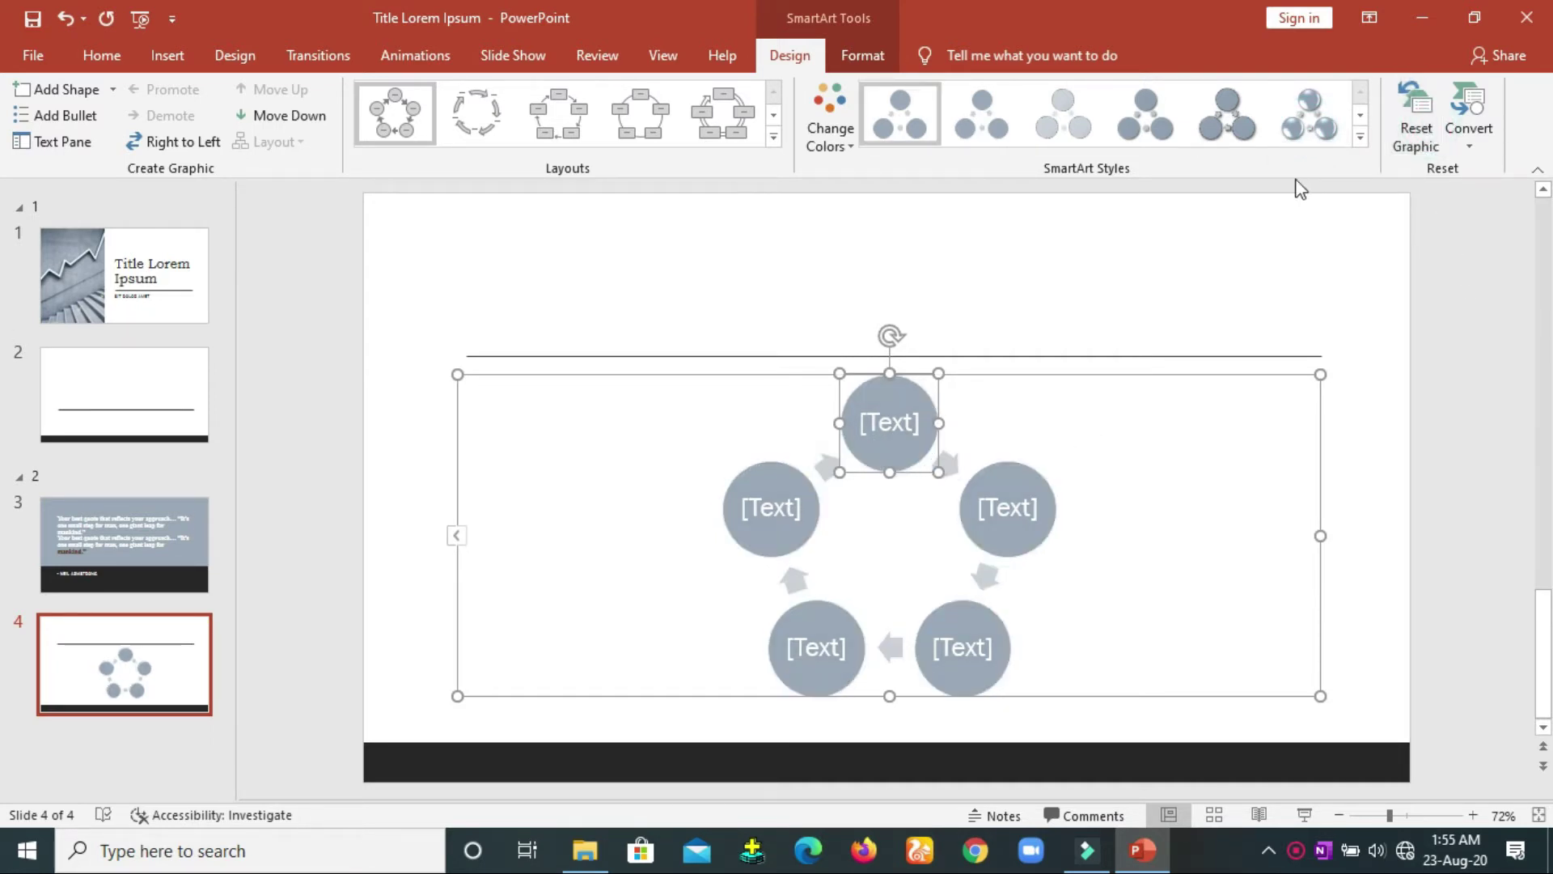
click(1314, 129)
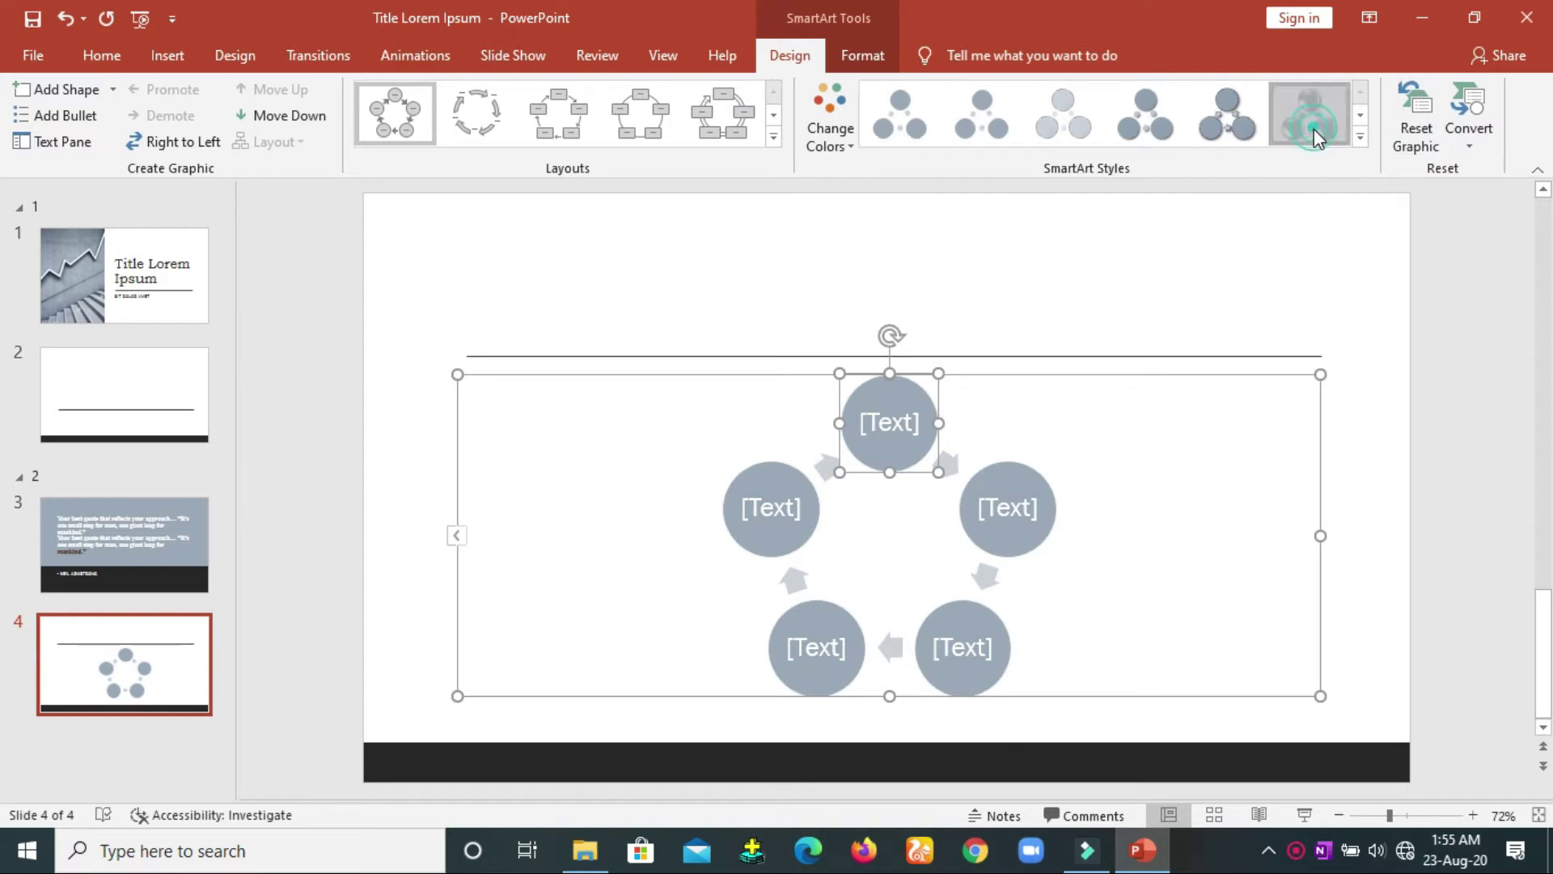
click(1470, 144)
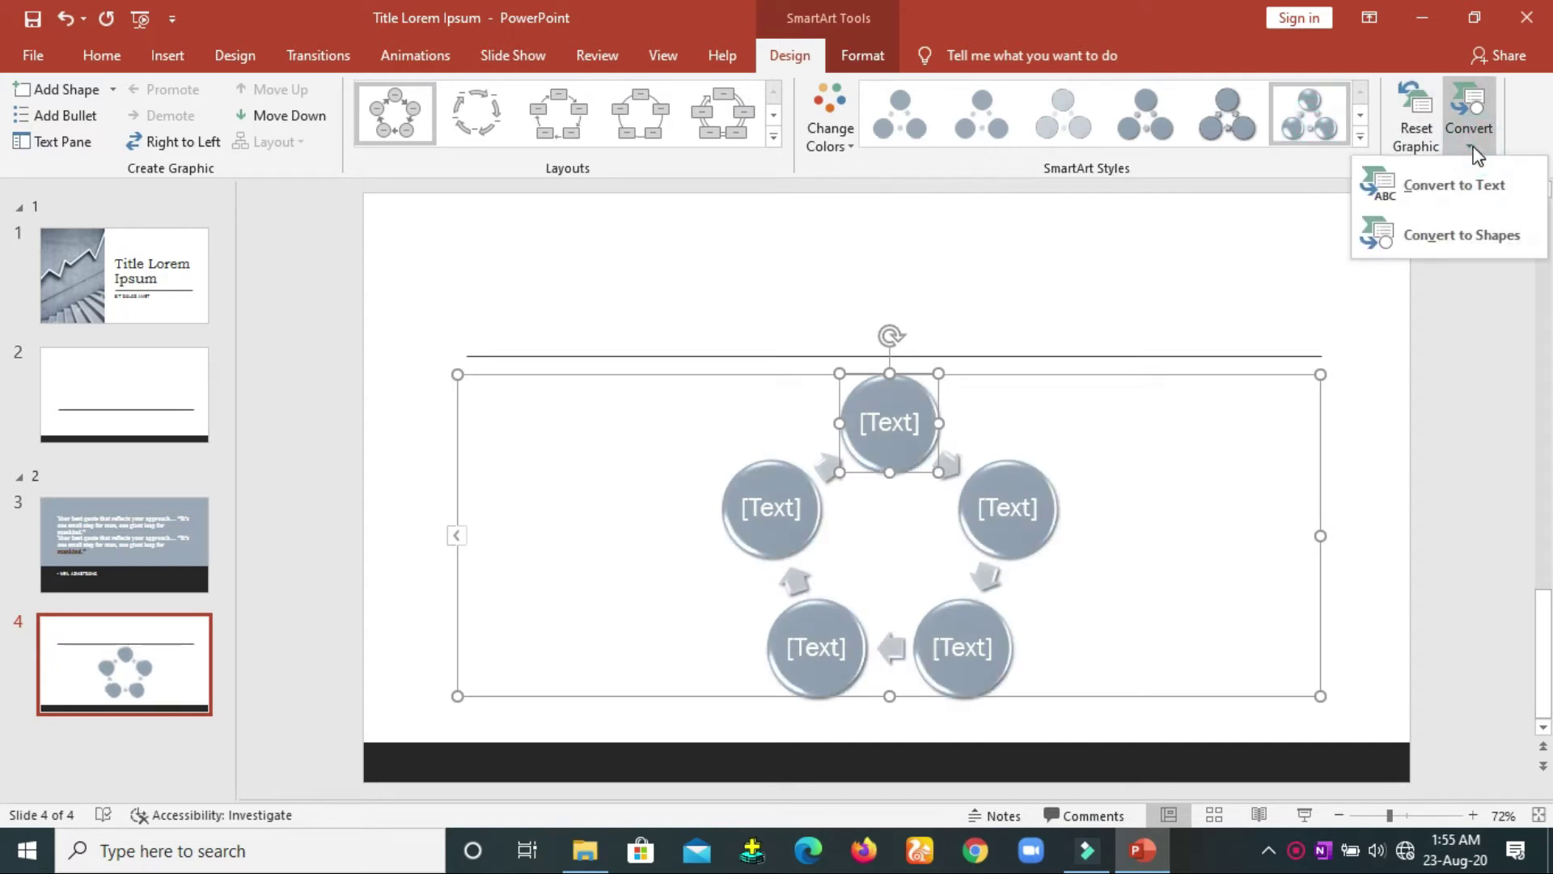
click(1467, 199)
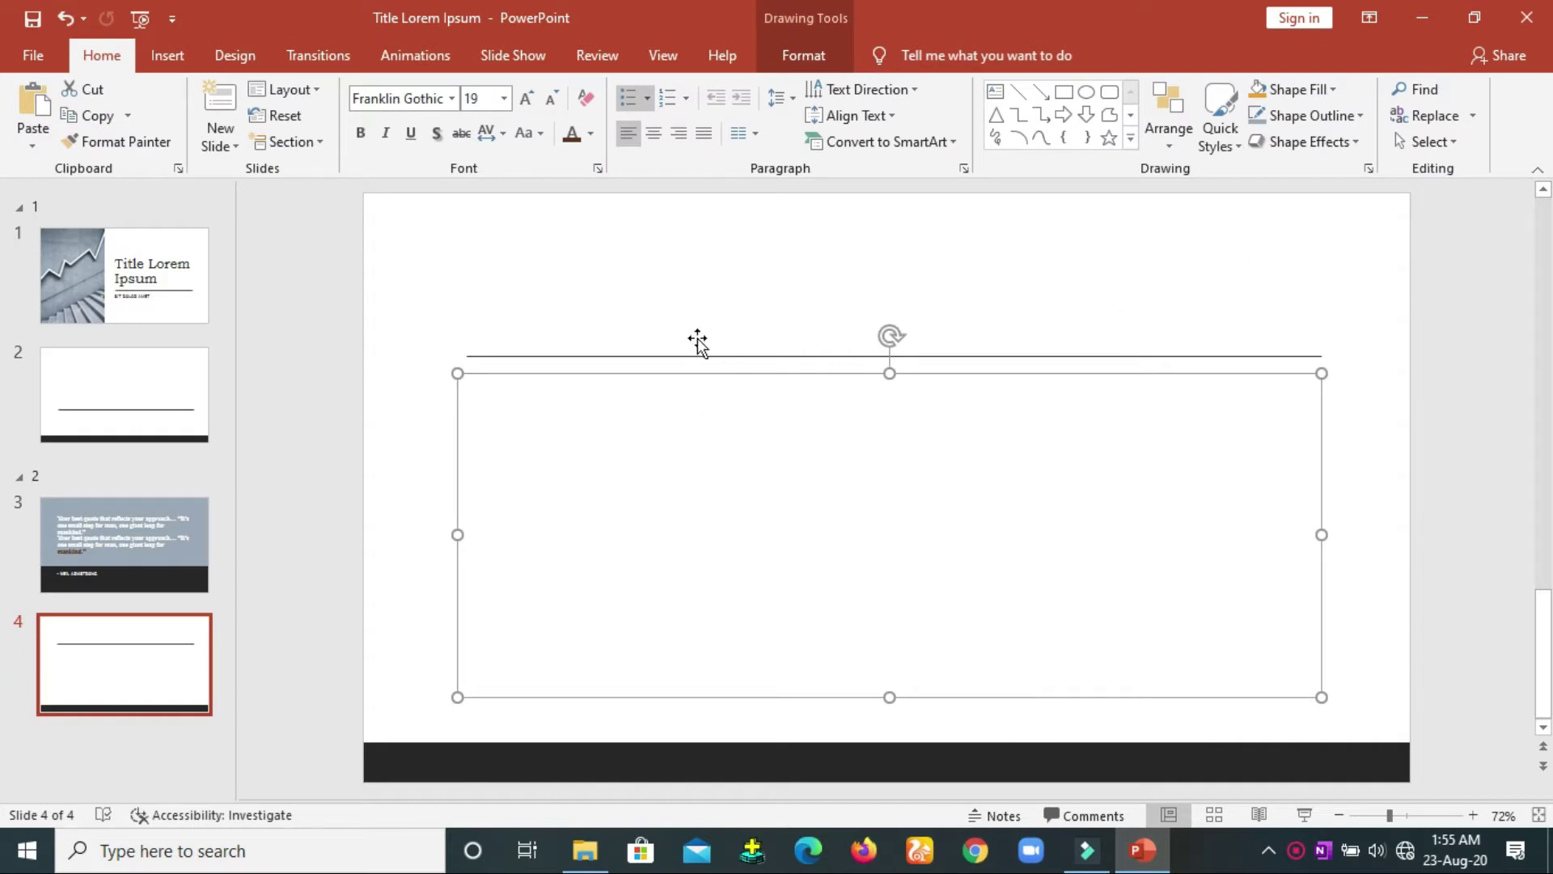
click(947, 143)
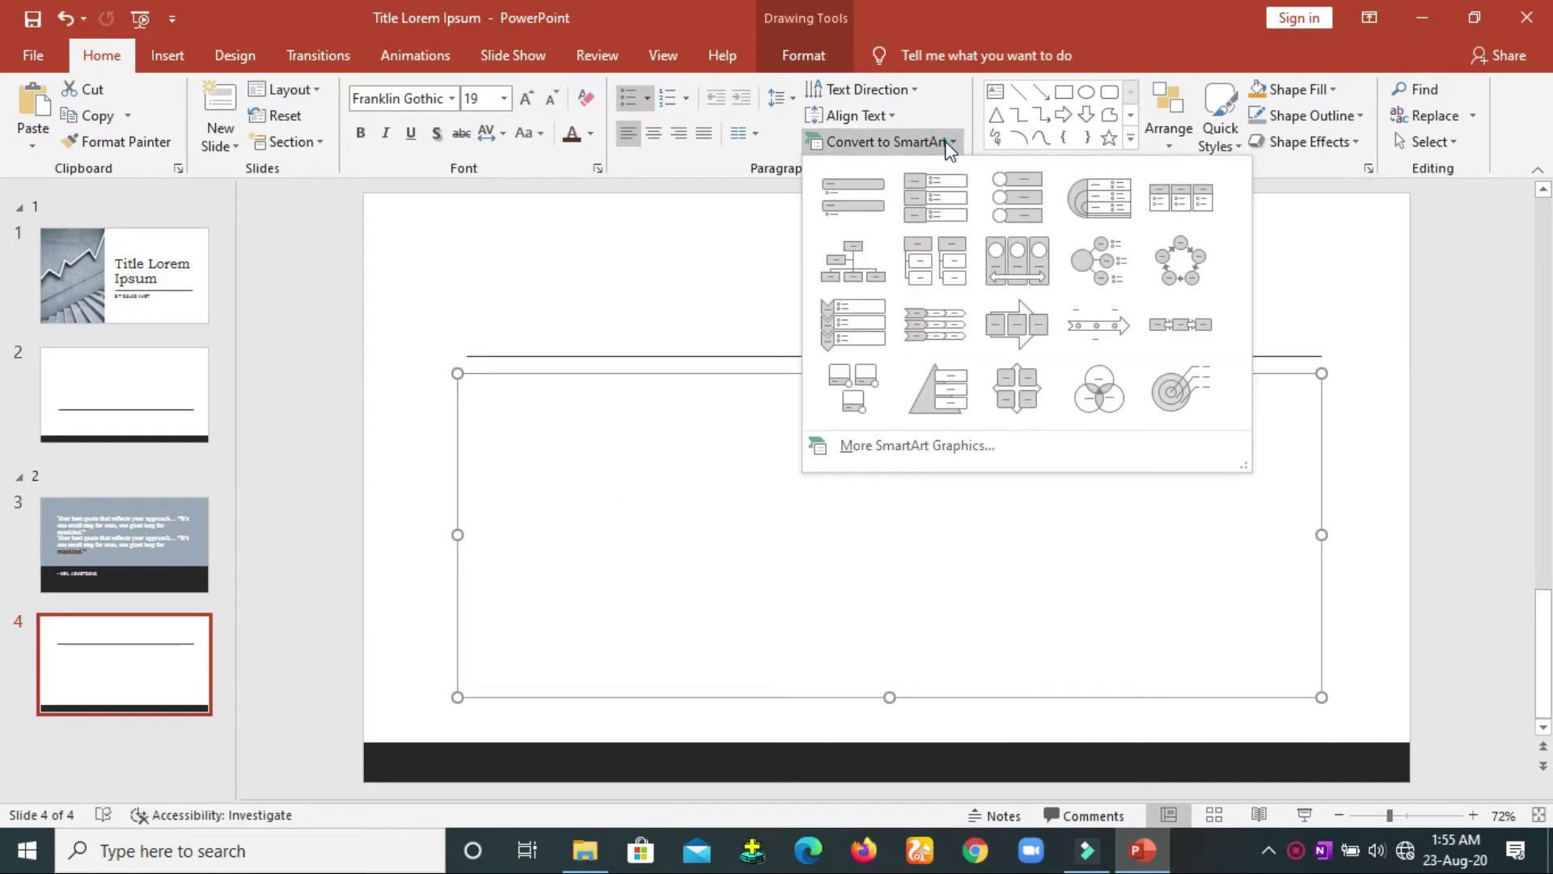
click(947, 143)
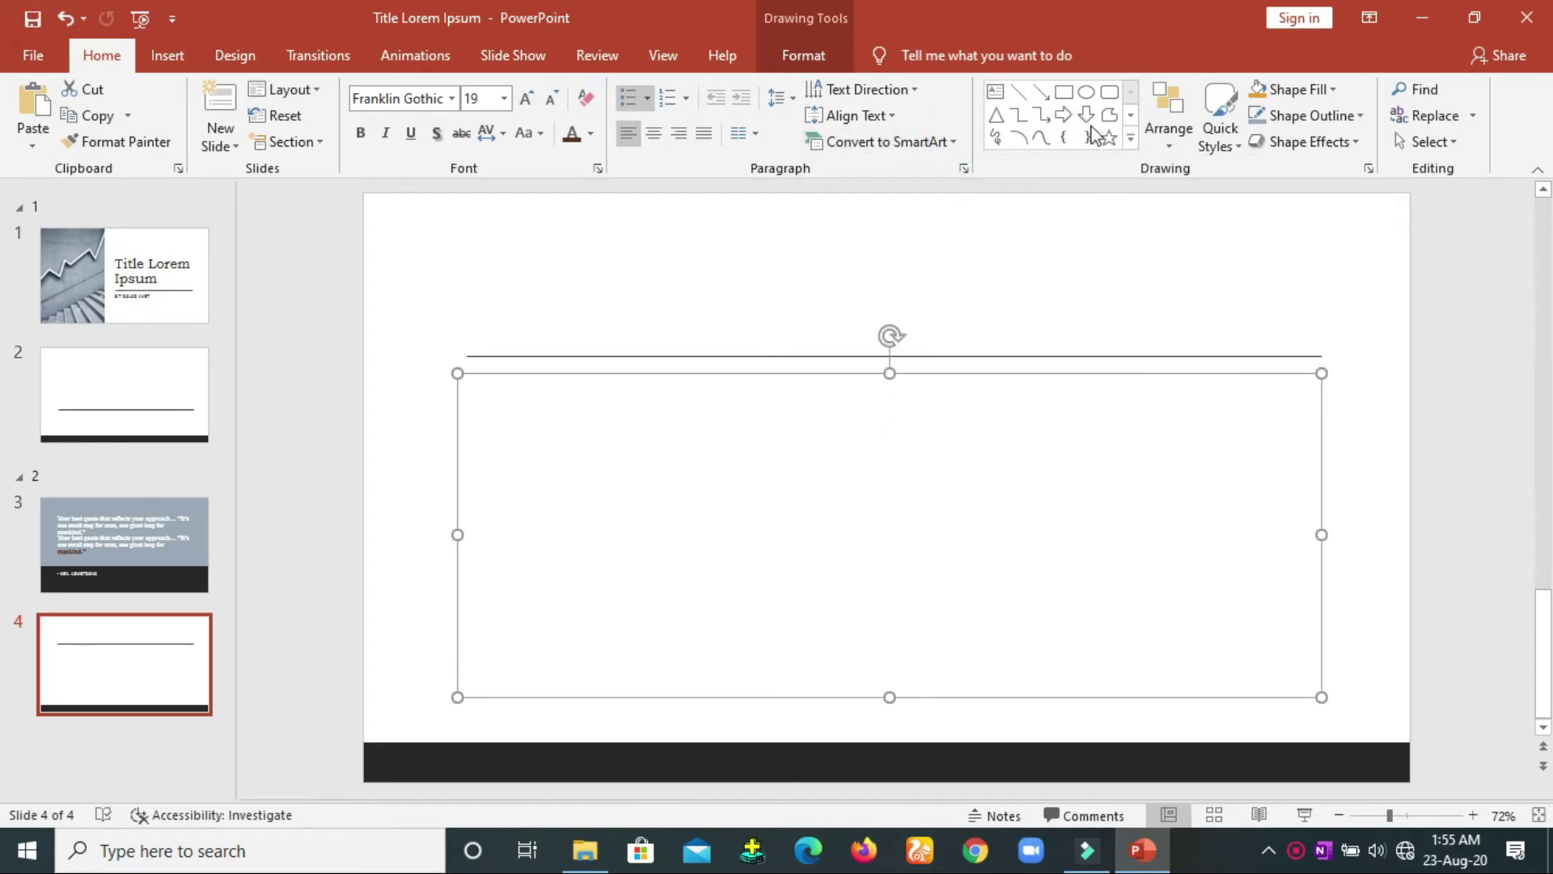
Step: Draw a slightly slanted line below the long top line on slide 4
click(746, 467)
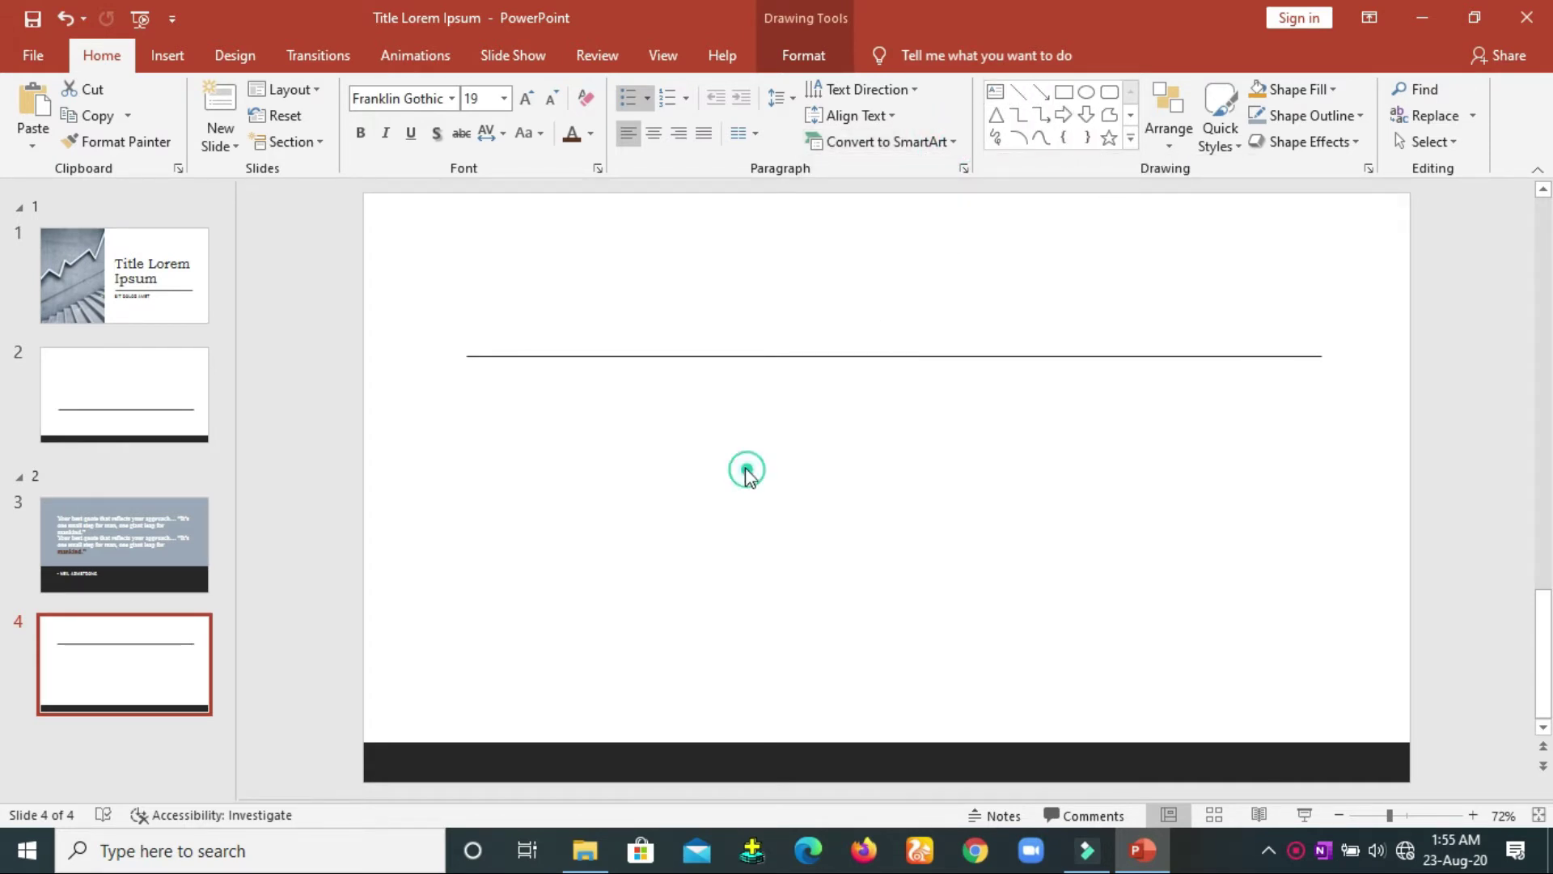
click(687, 456)
click(669, 372)
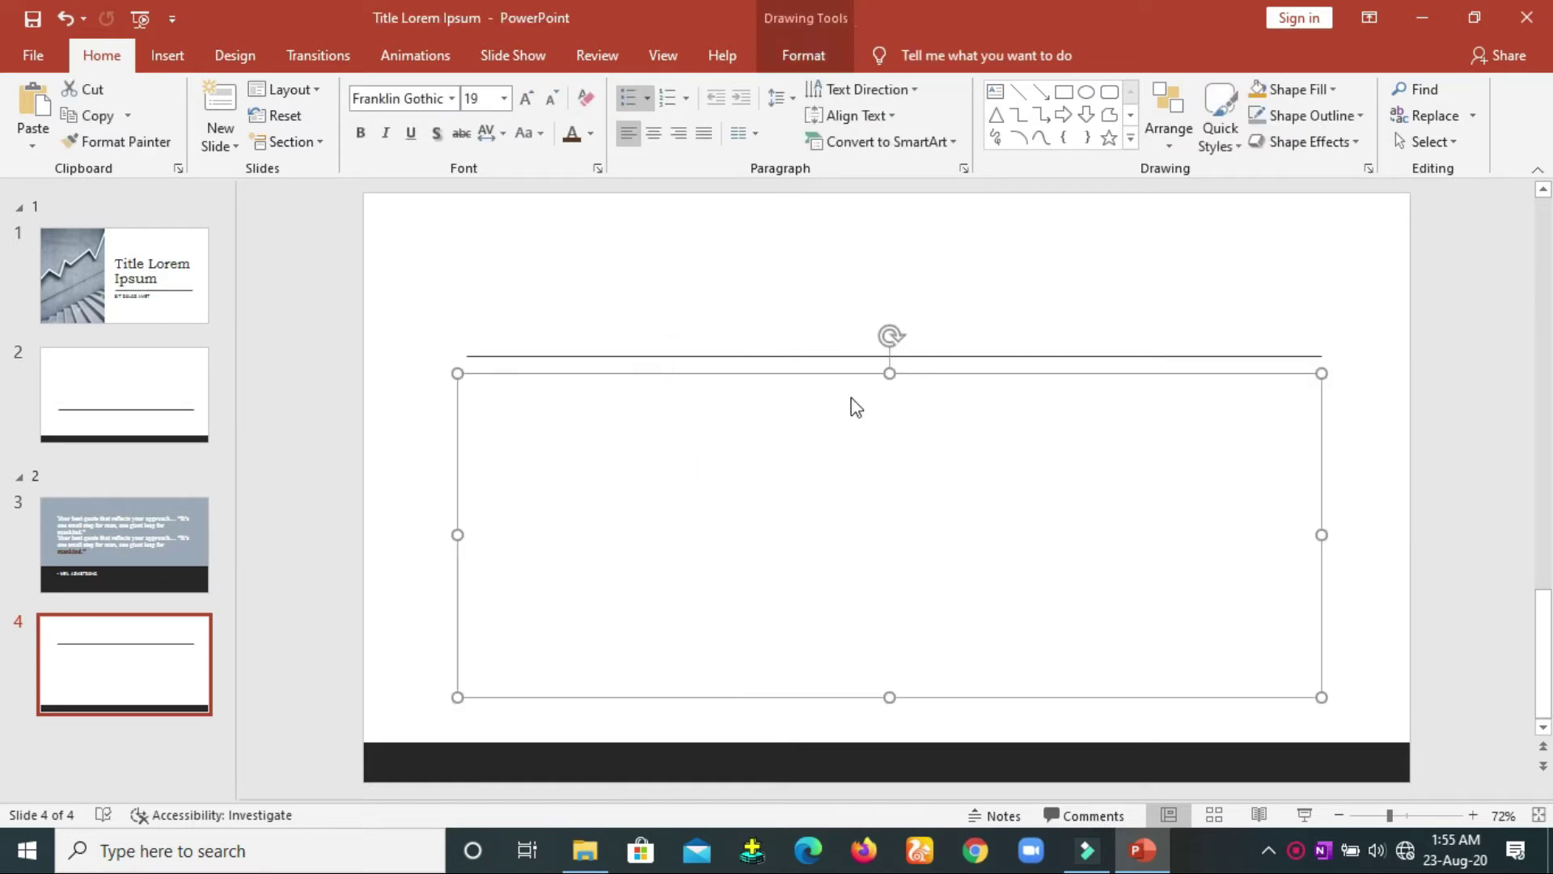
click(1019, 93)
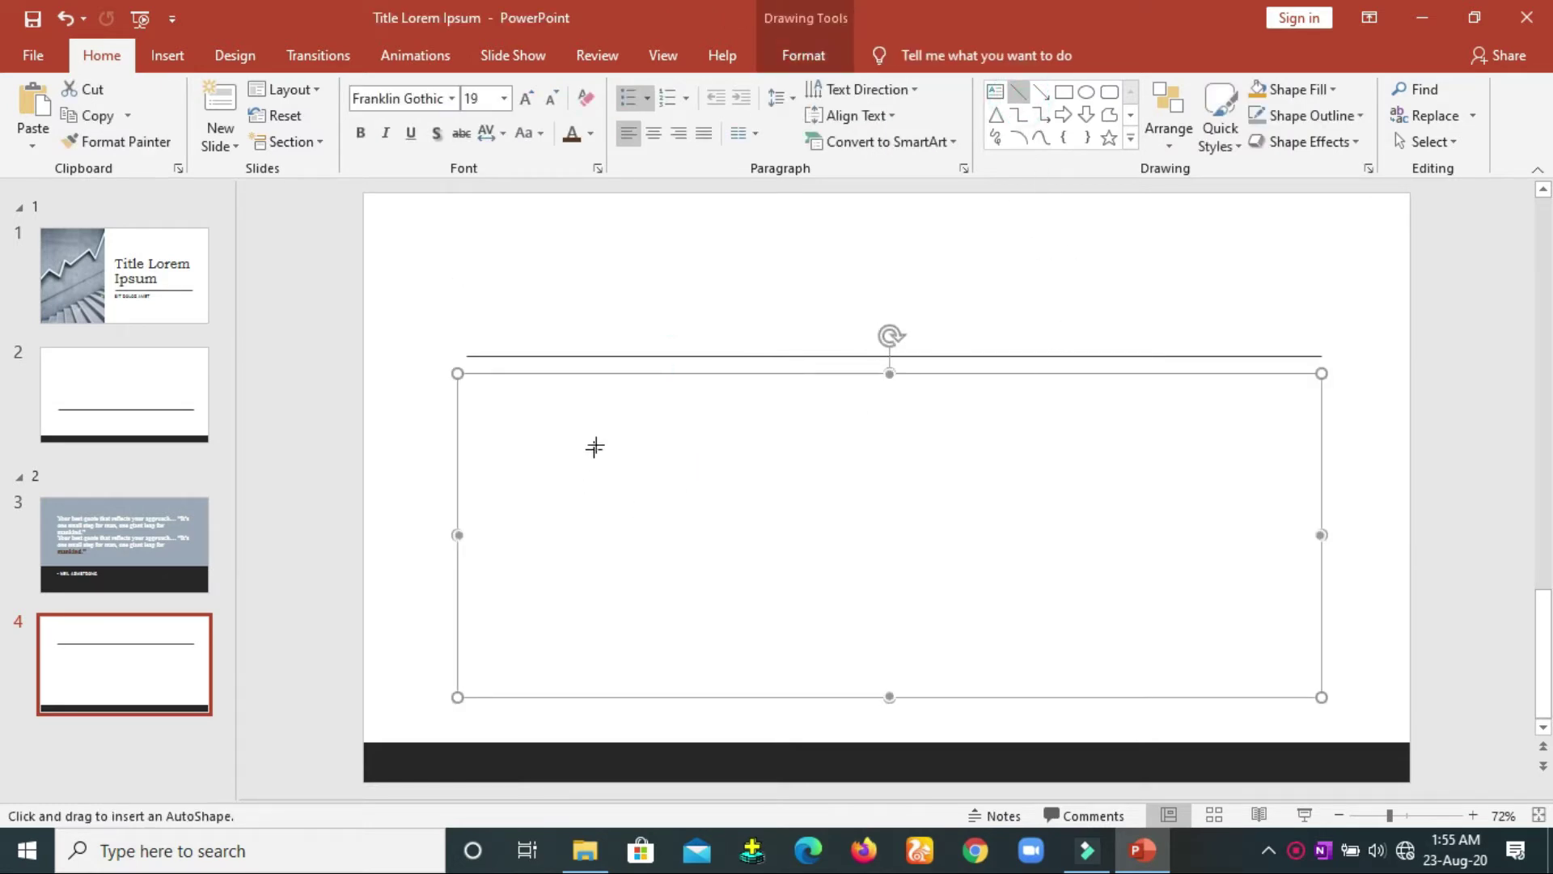
drag(597, 444, 1006, 470)
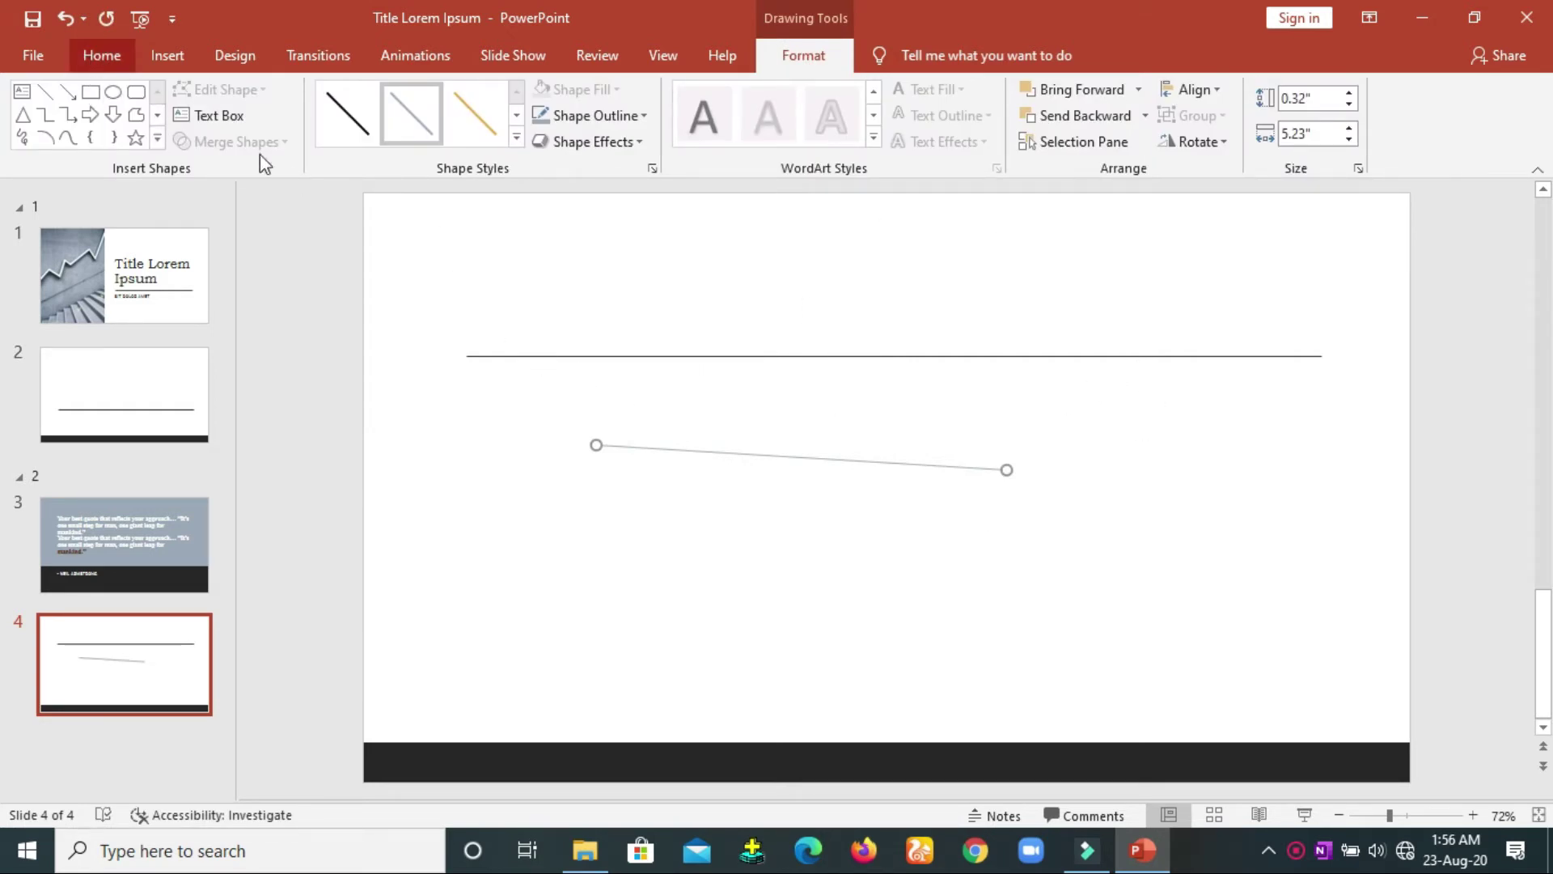
Step: Give the new line the dark black line style, leaving its outline colour unchanged
click(478, 120)
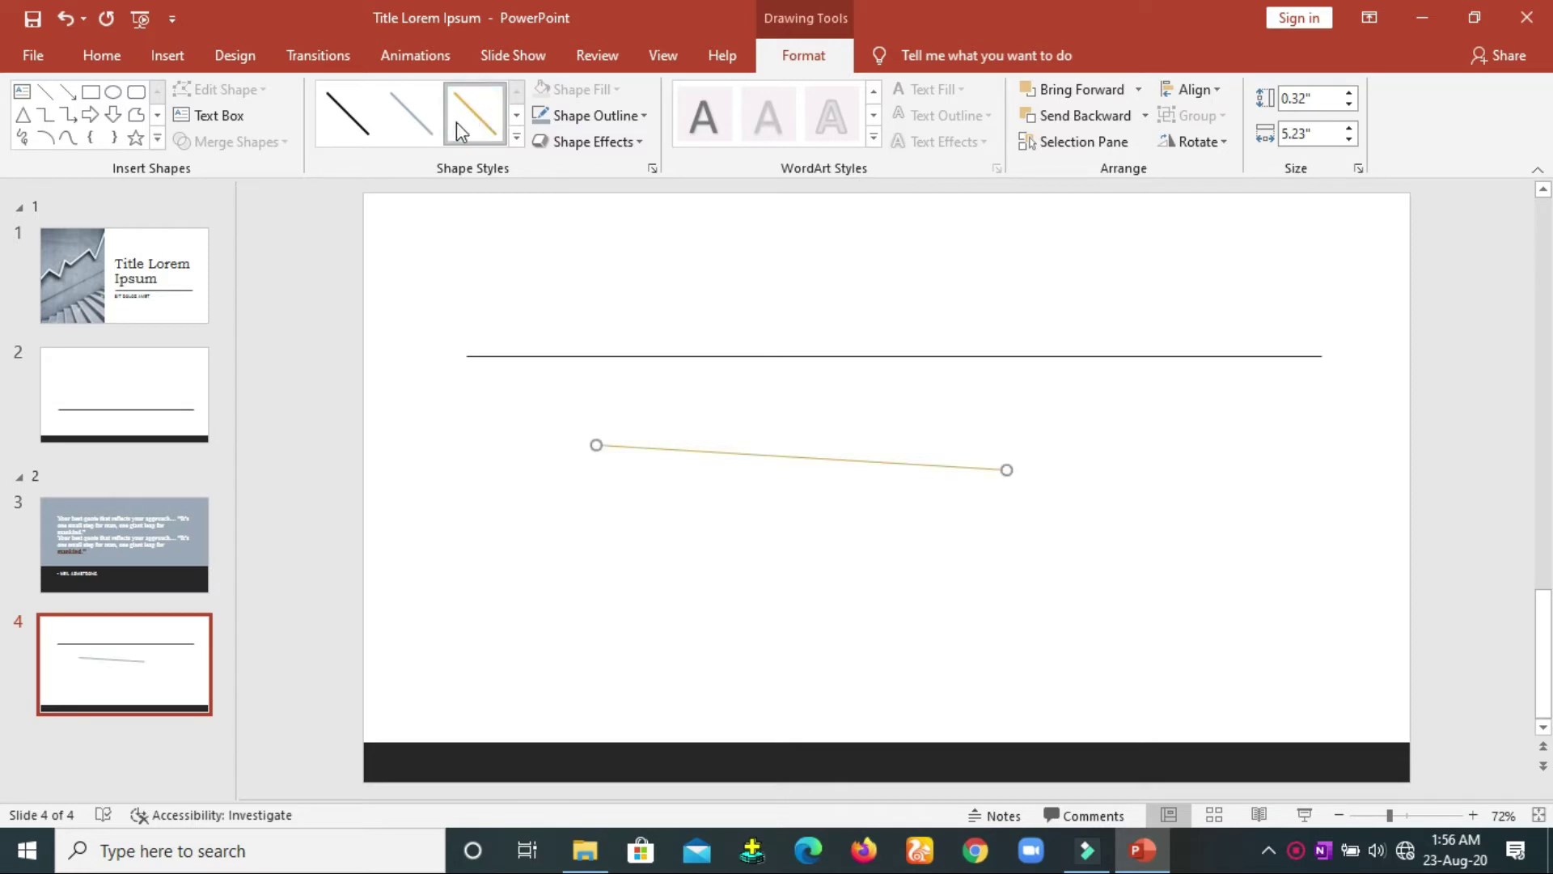
click(337, 129)
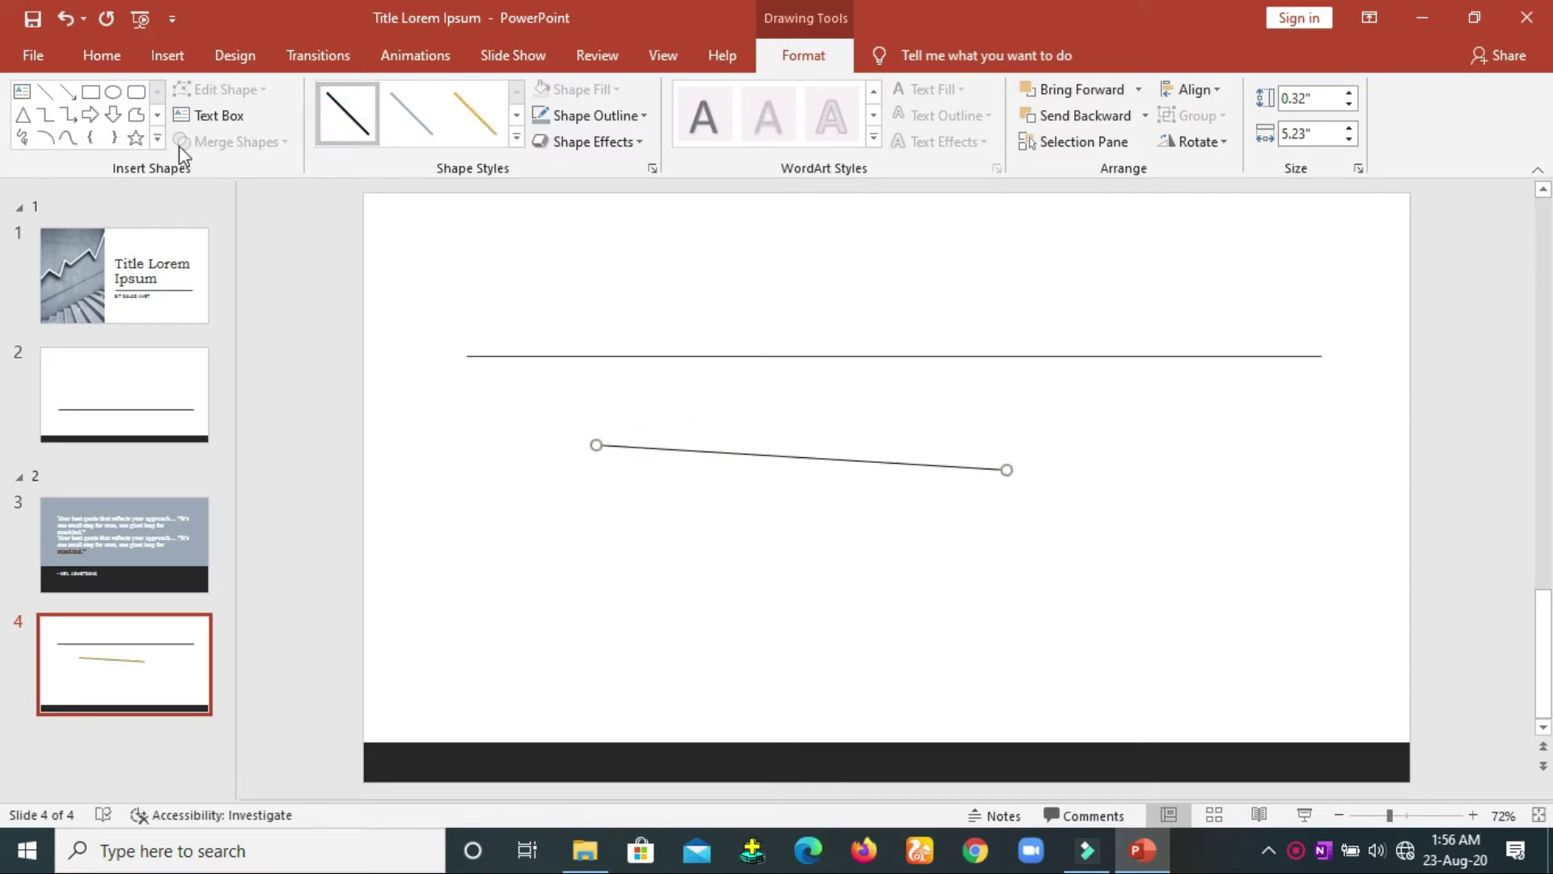
click(229, 125)
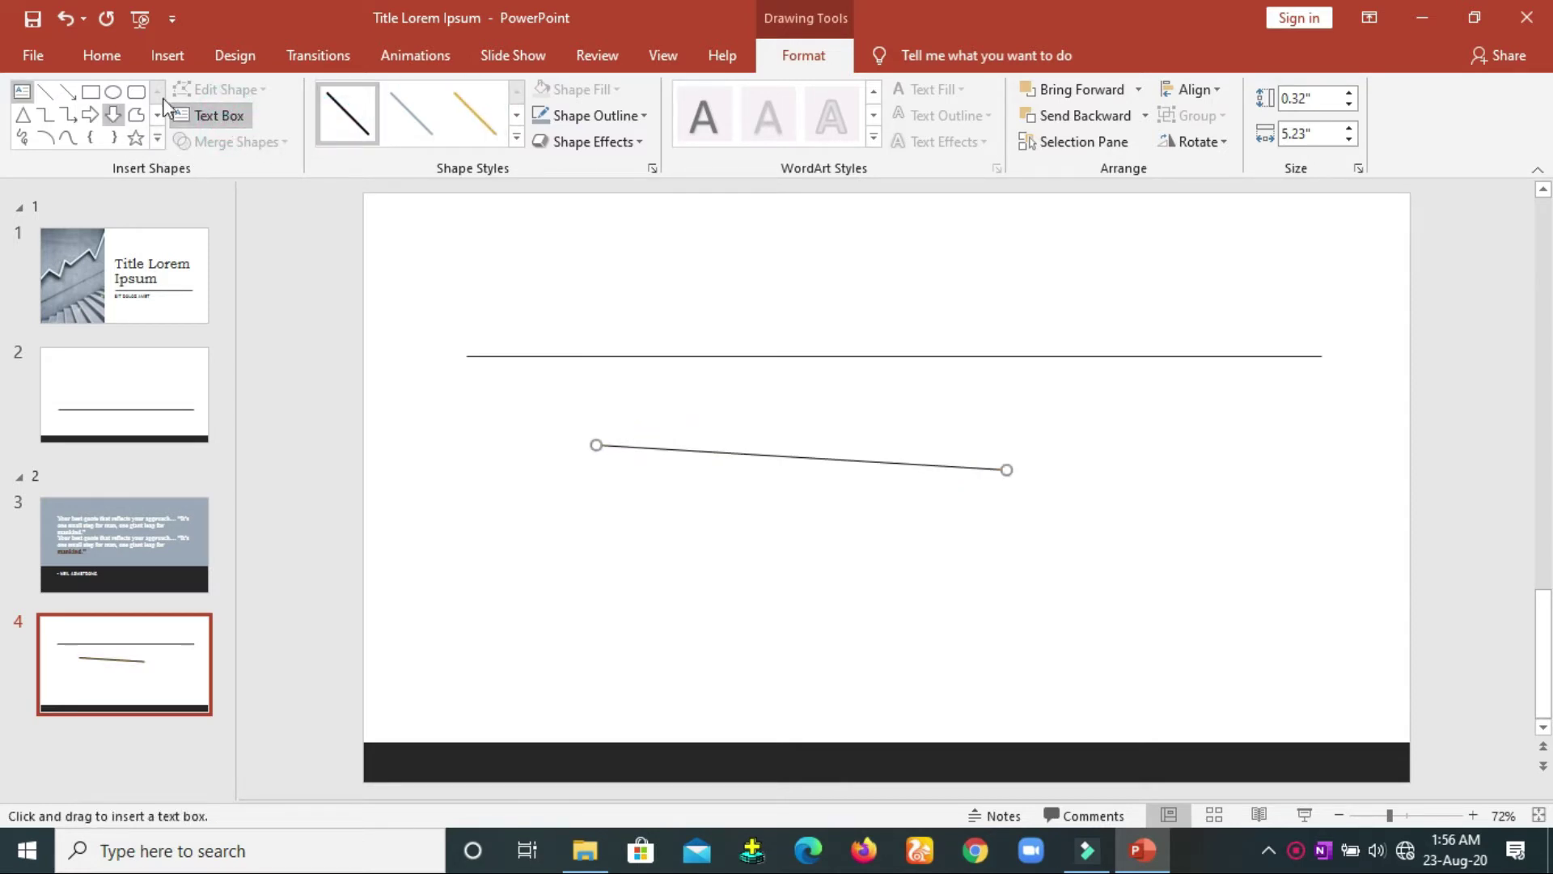
click(639, 119)
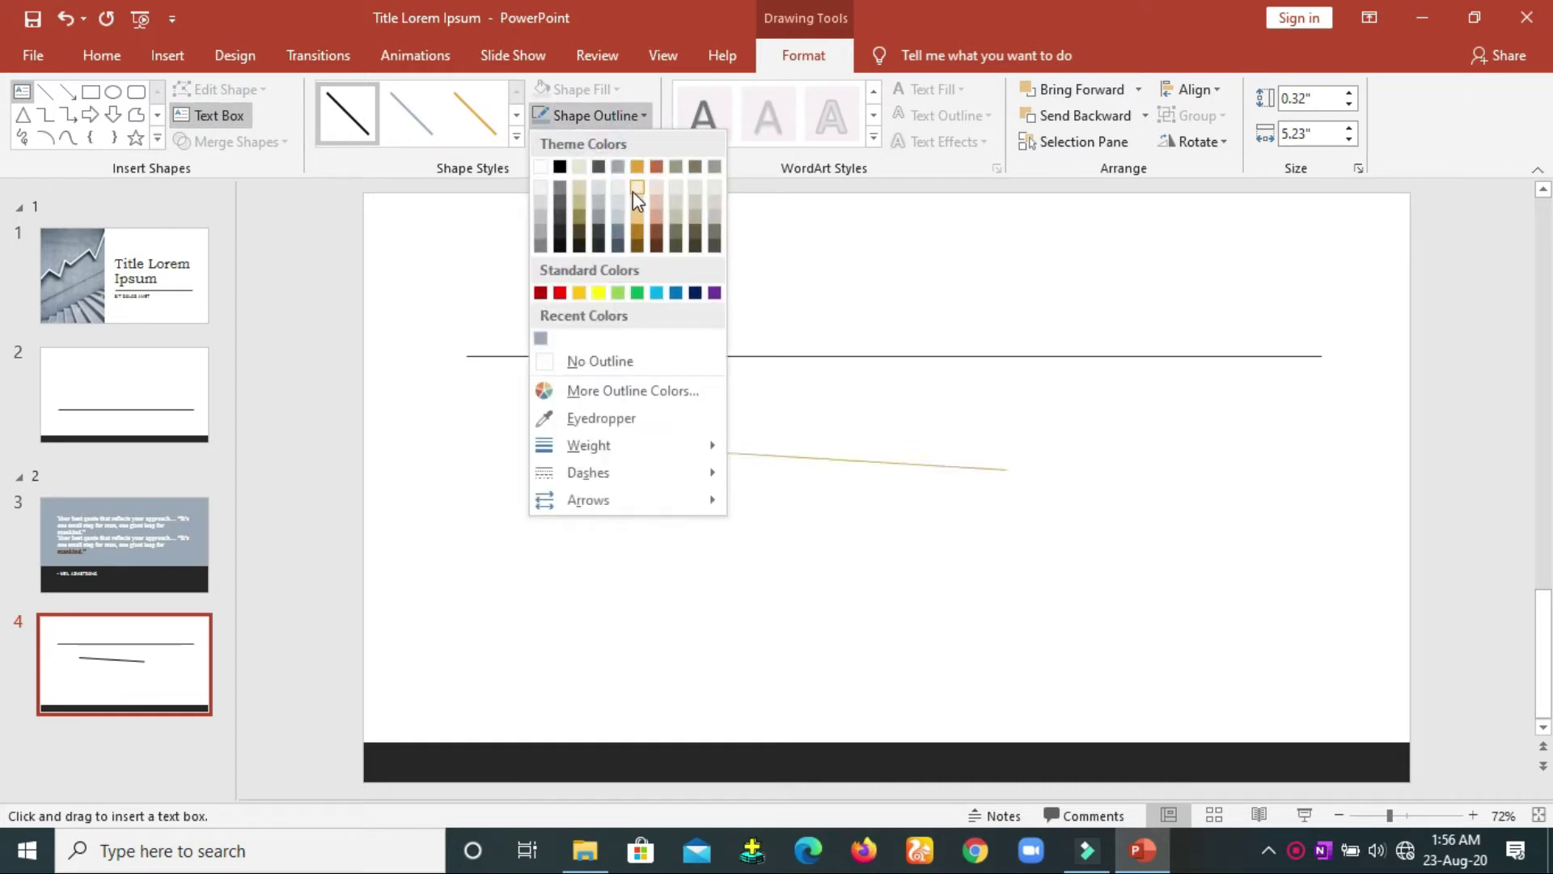
click(897, 245)
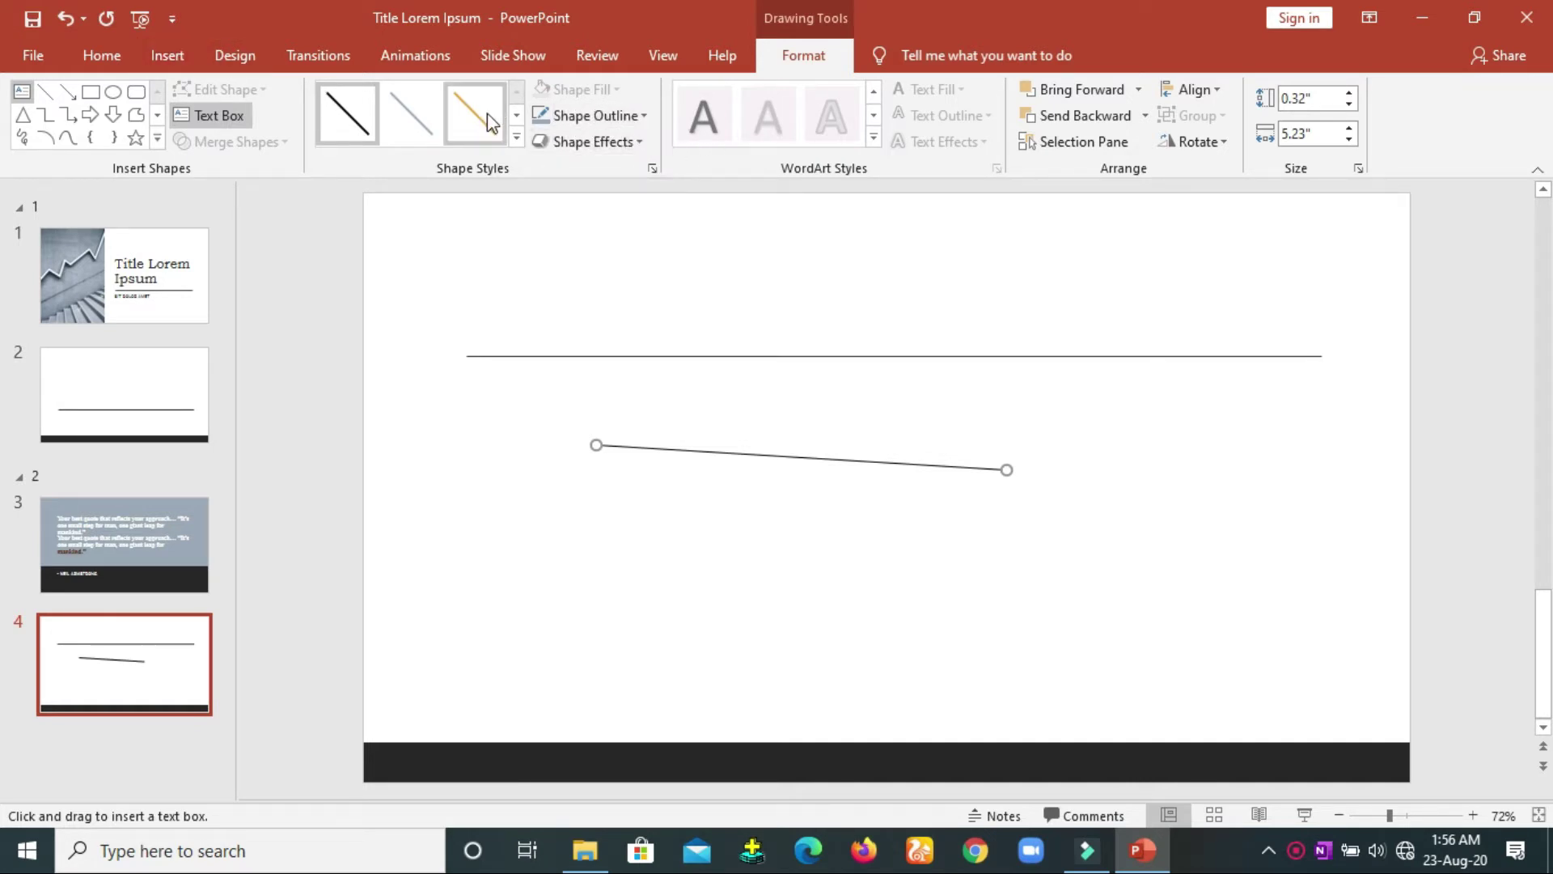
click(98, 60)
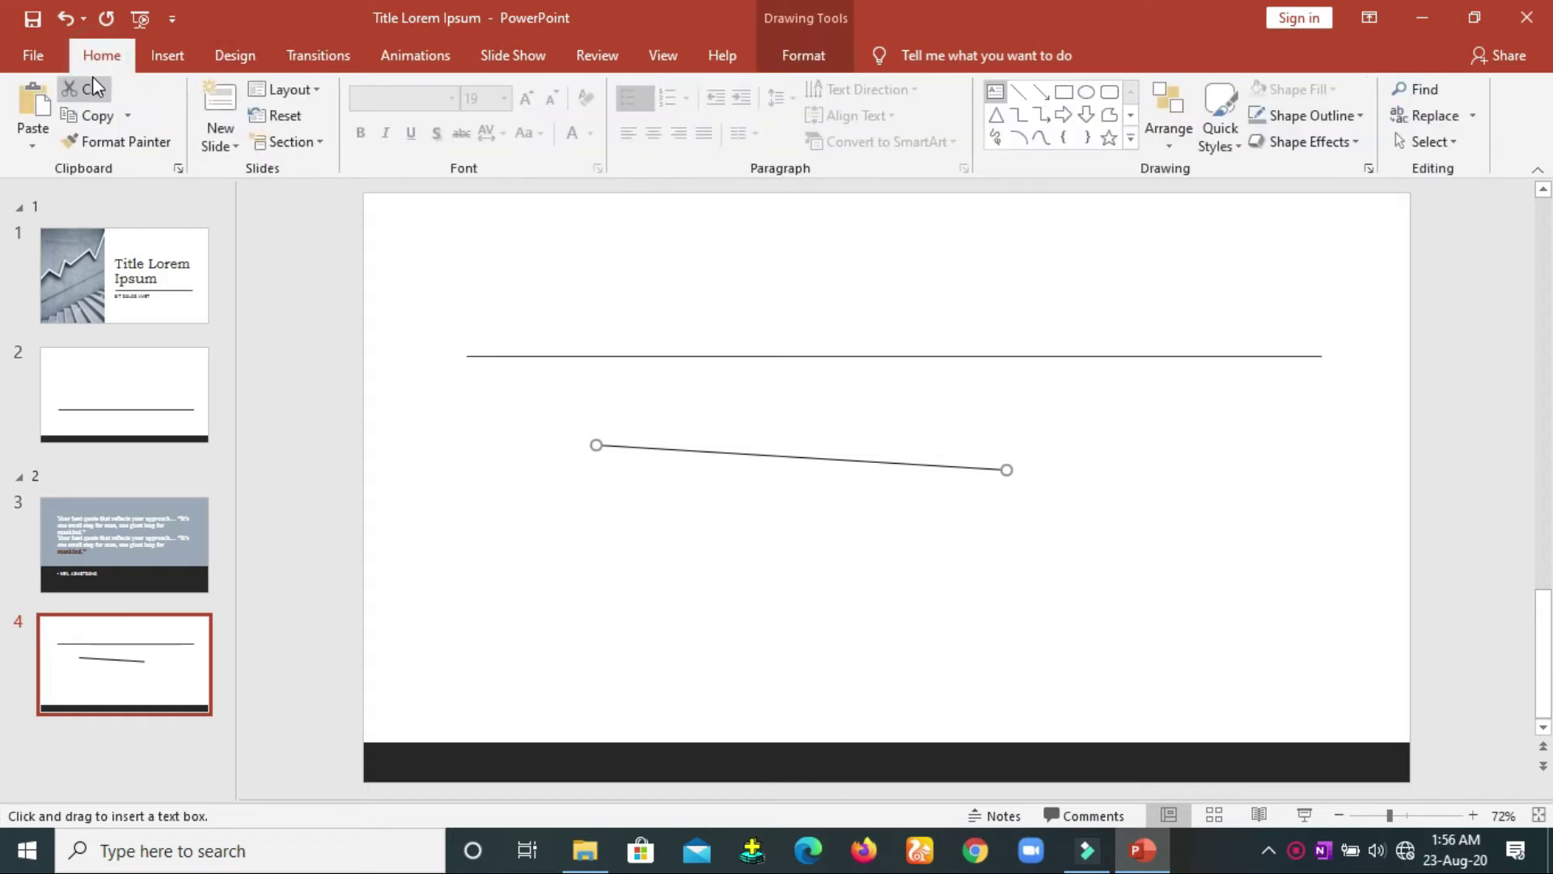
click(542, 462)
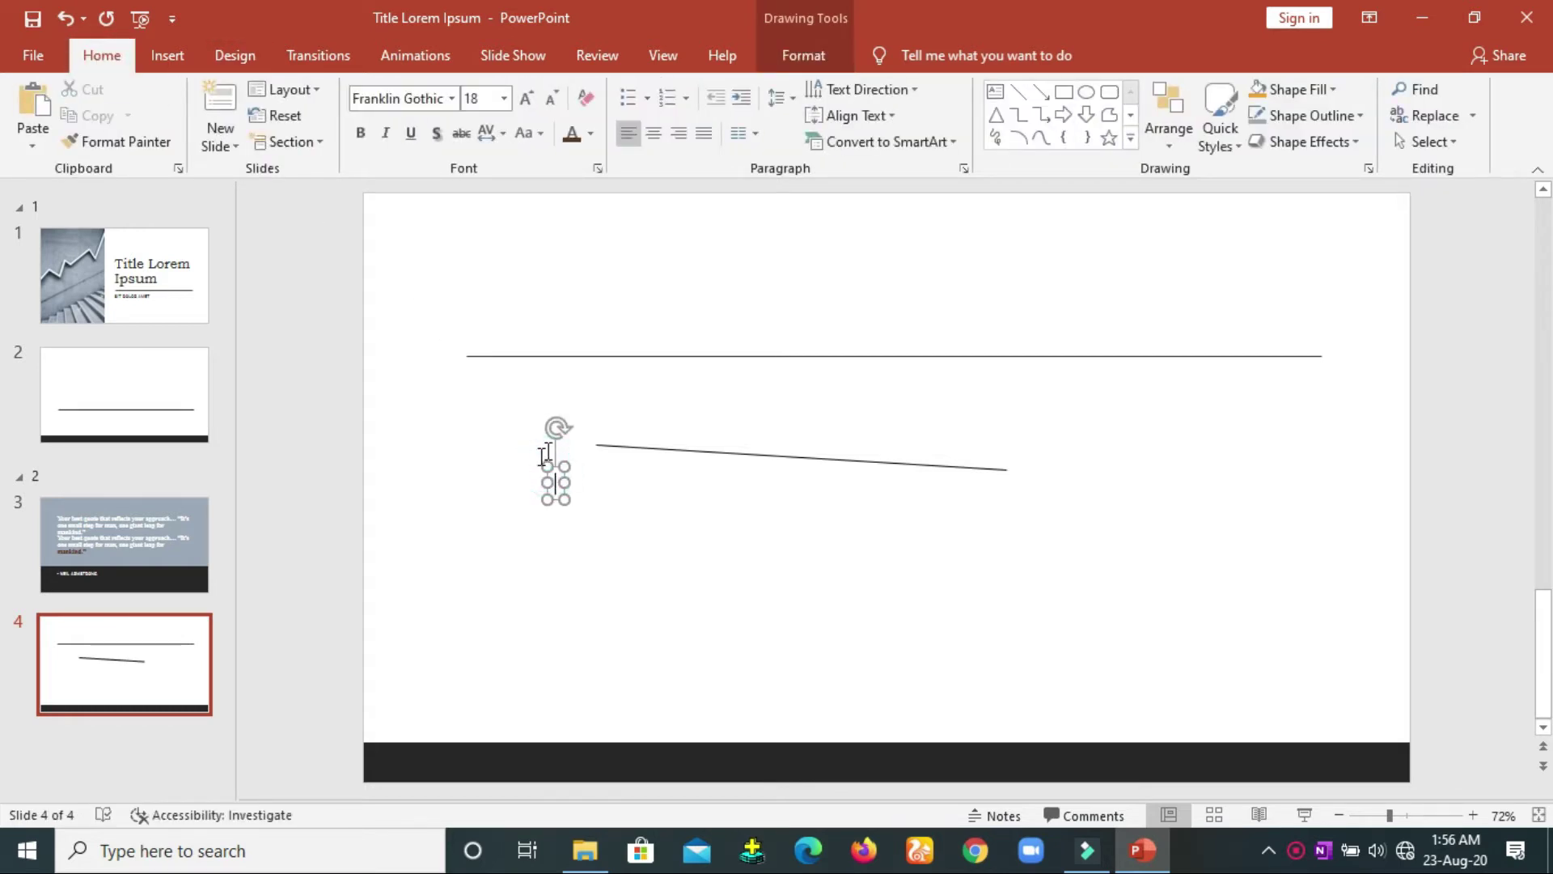
click(706, 437)
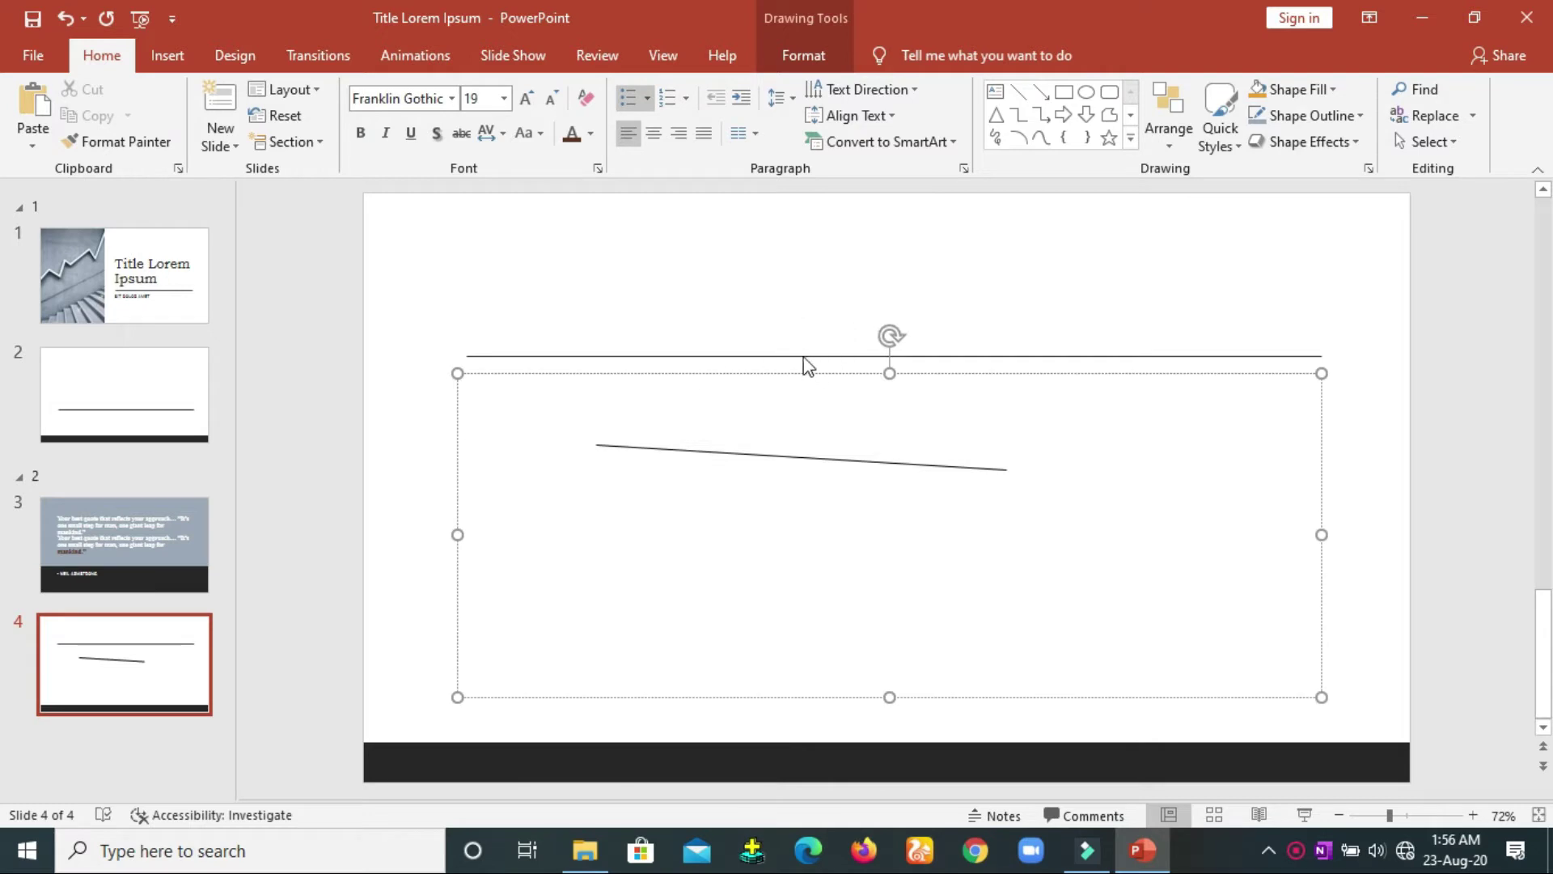
click(739, 97)
click(739, 97)
click(738, 97)
click(743, 100)
click(742, 100)
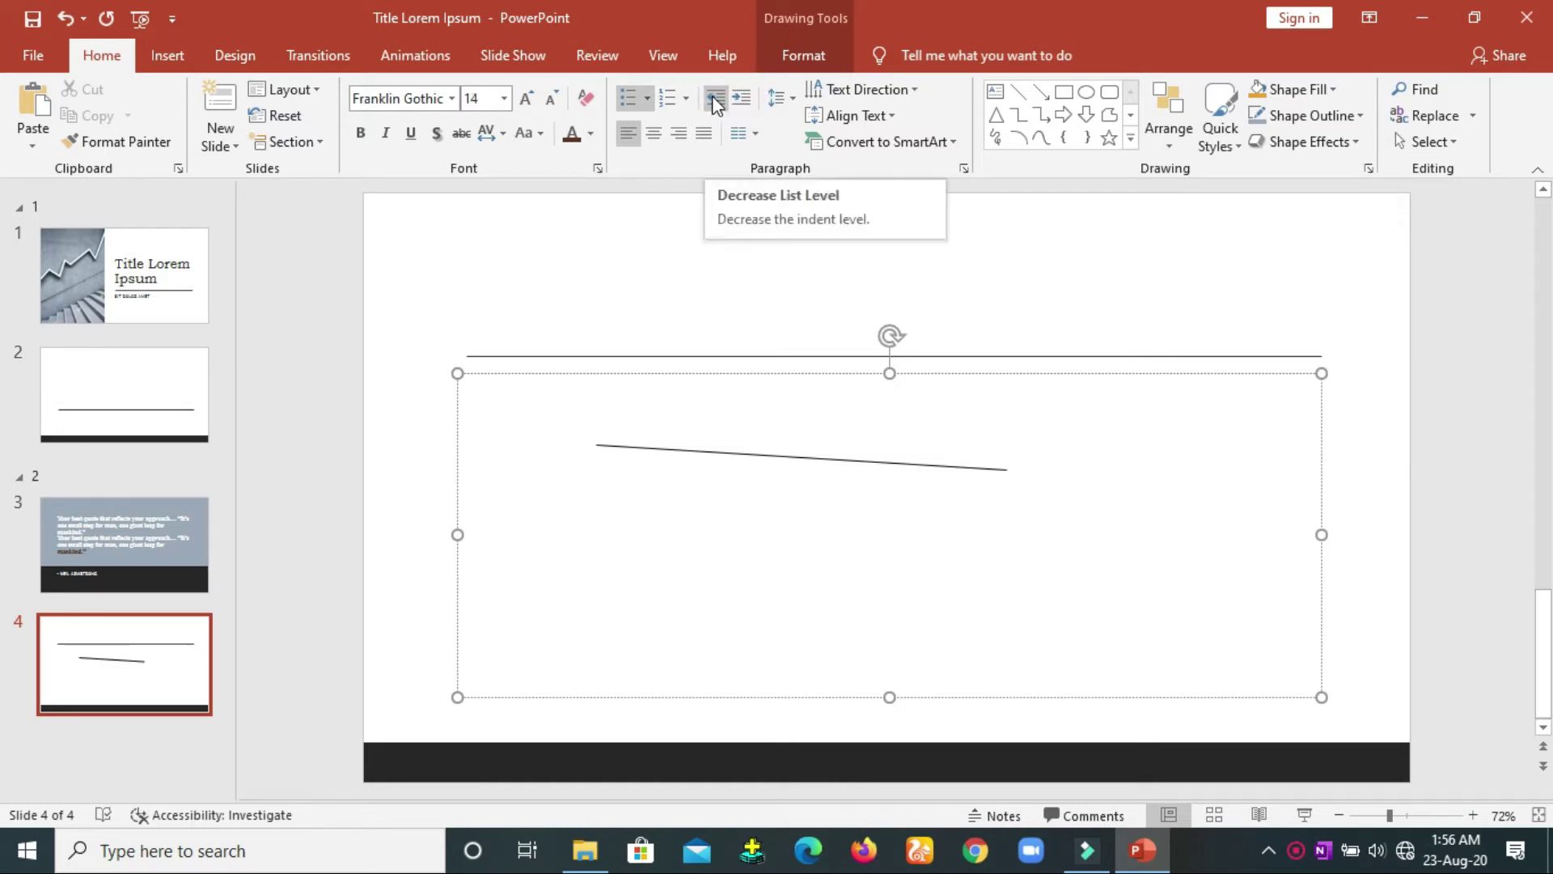
click(715, 101)
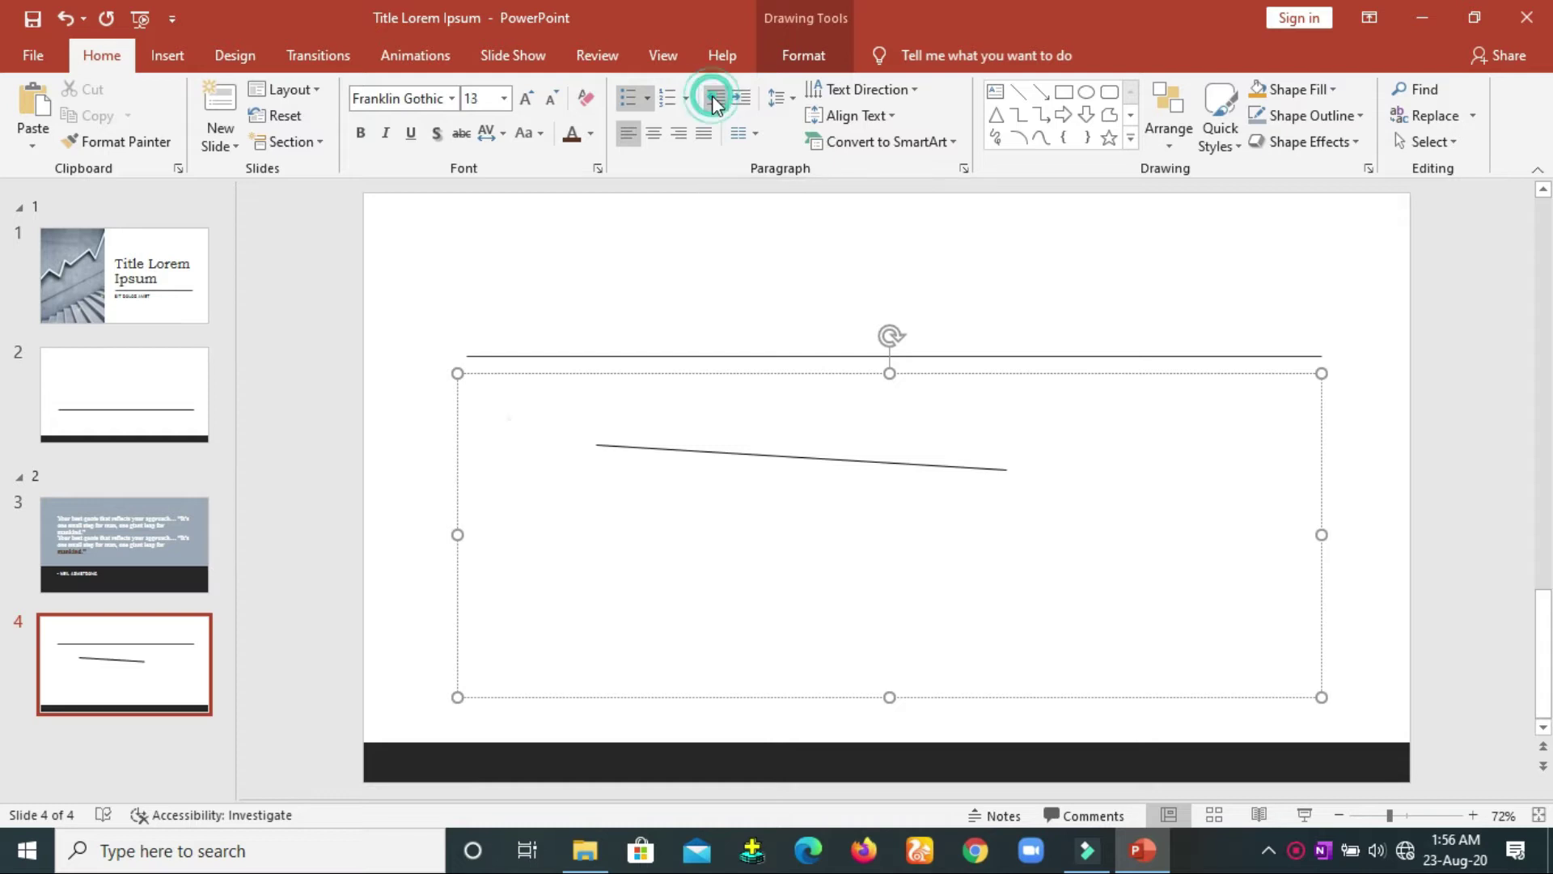
click(715, 101)
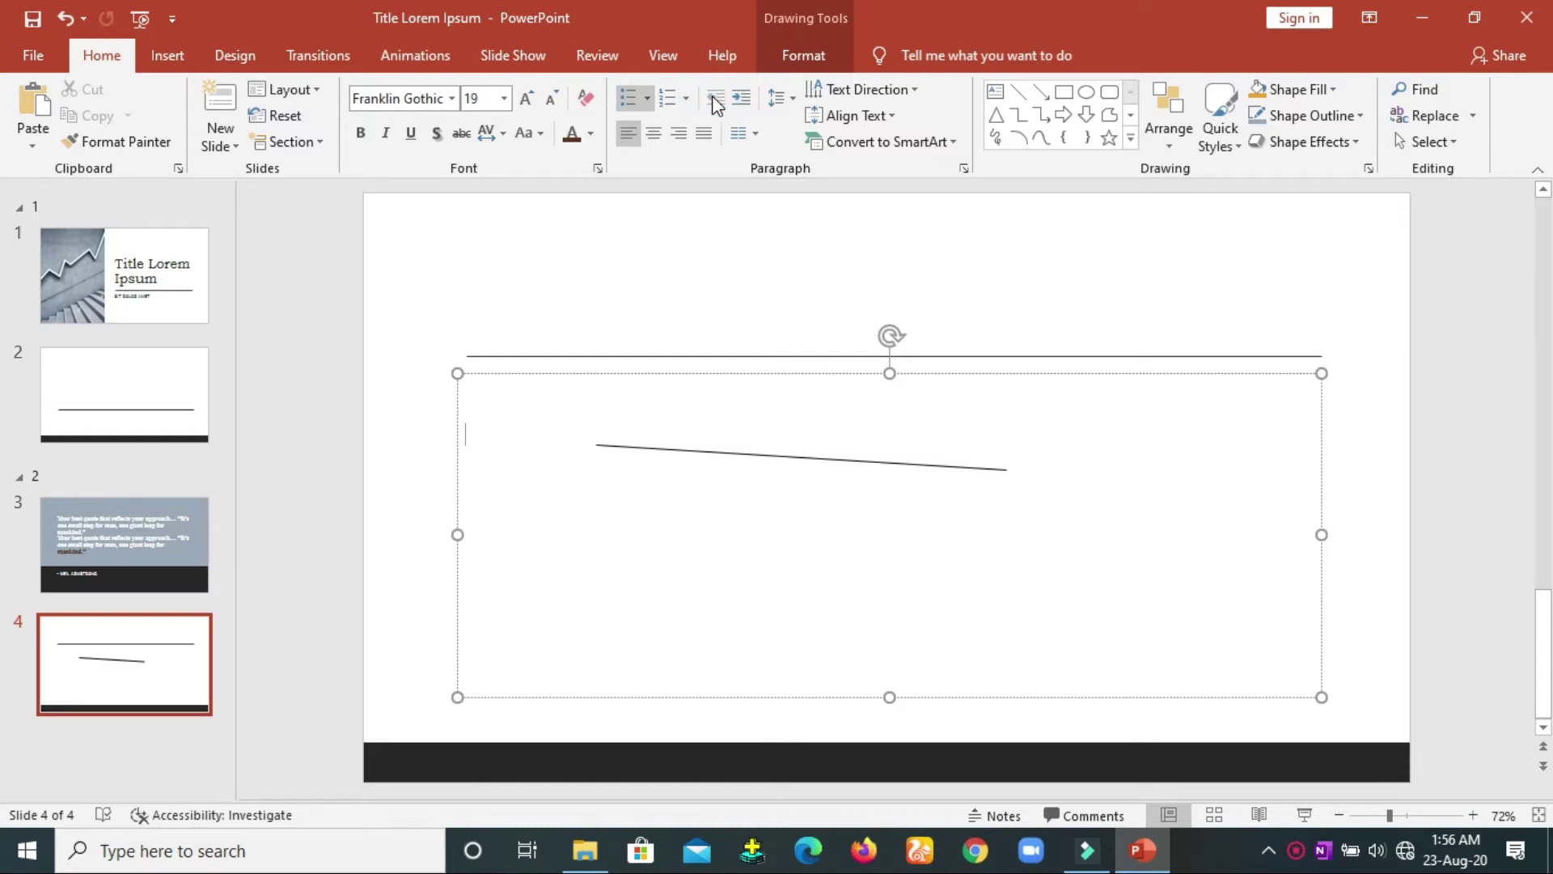
click(719, 103)
click(720, 108)
Step: Draw a rectangle below the slanted line on slide 4
click(1064, 91)
mouse_move(808, 499)
mouse_down()
mouse_move(974, 603)
mouse_move(1017, 600)
mouse_up()
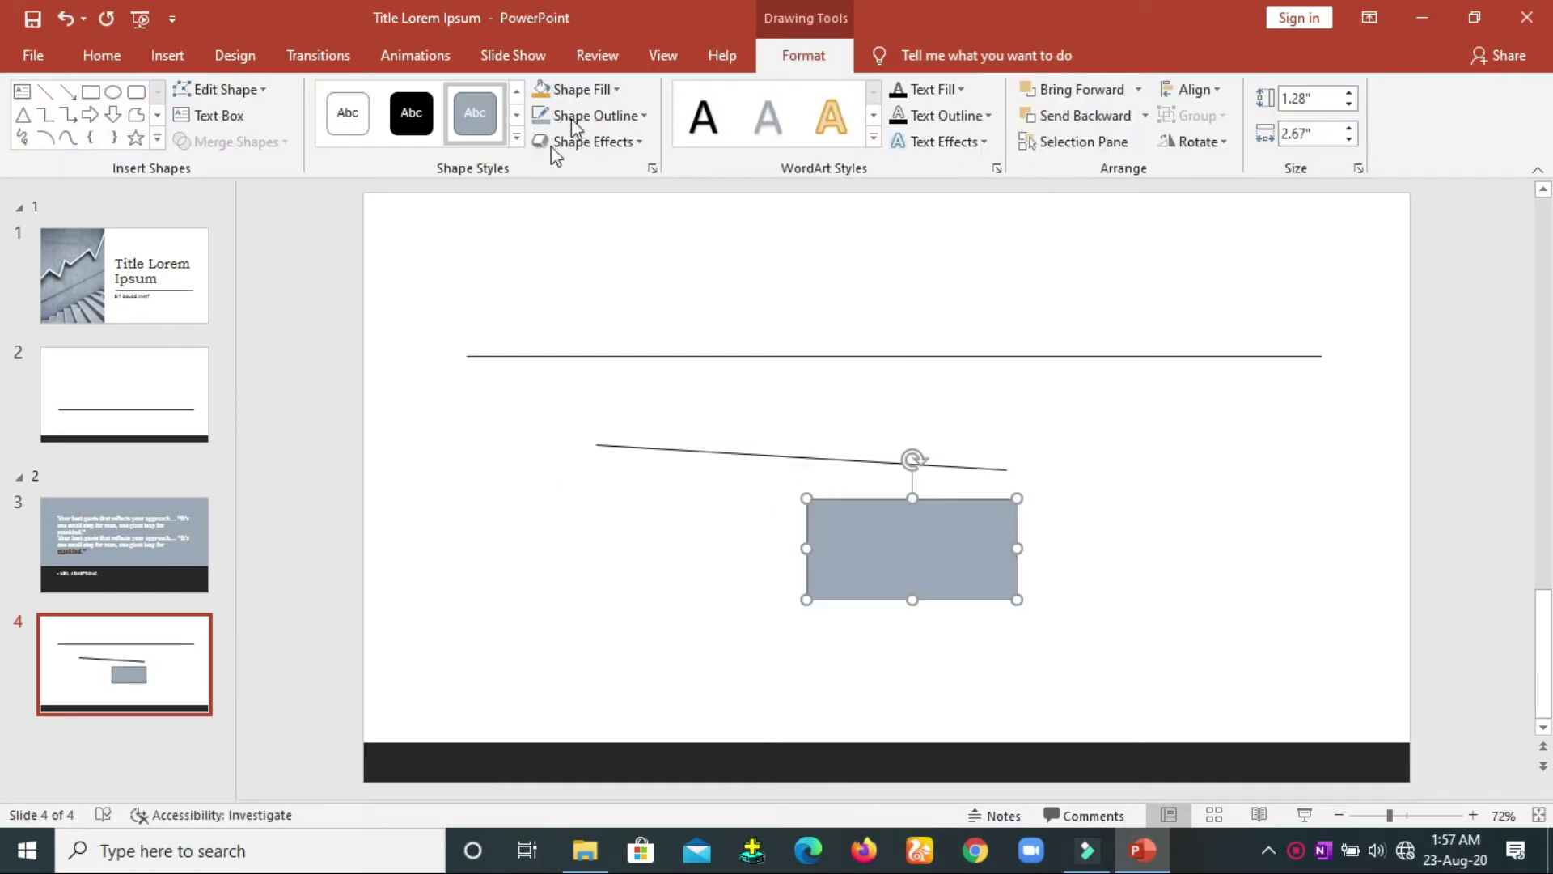
click(101, 56)
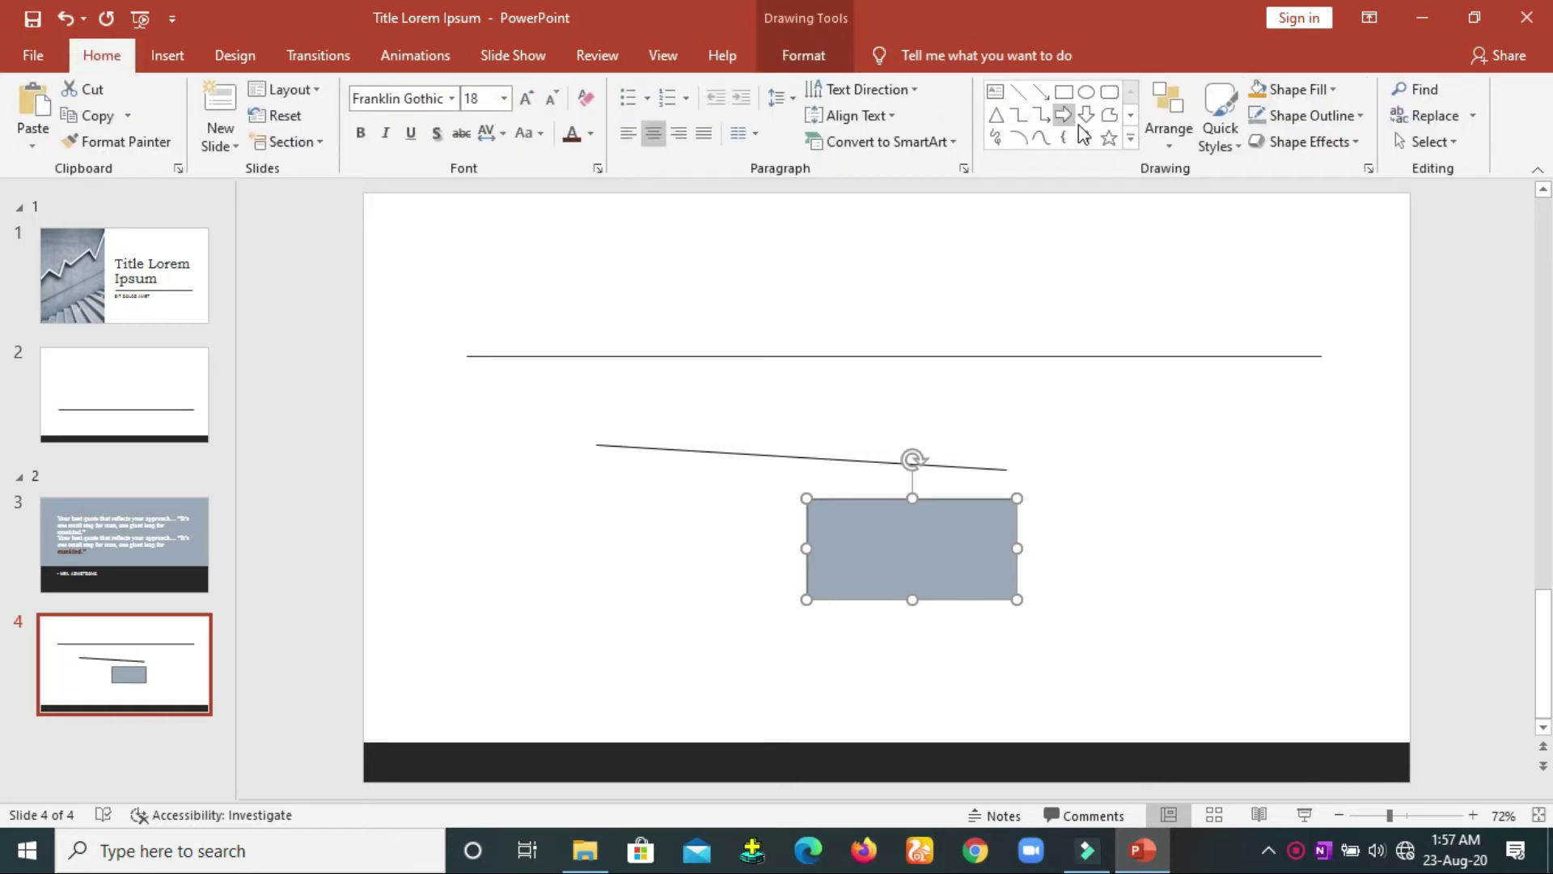
Step: Add a five-pointed star from the Shapes gallery to the right of the rectangle
click(1133, 139)
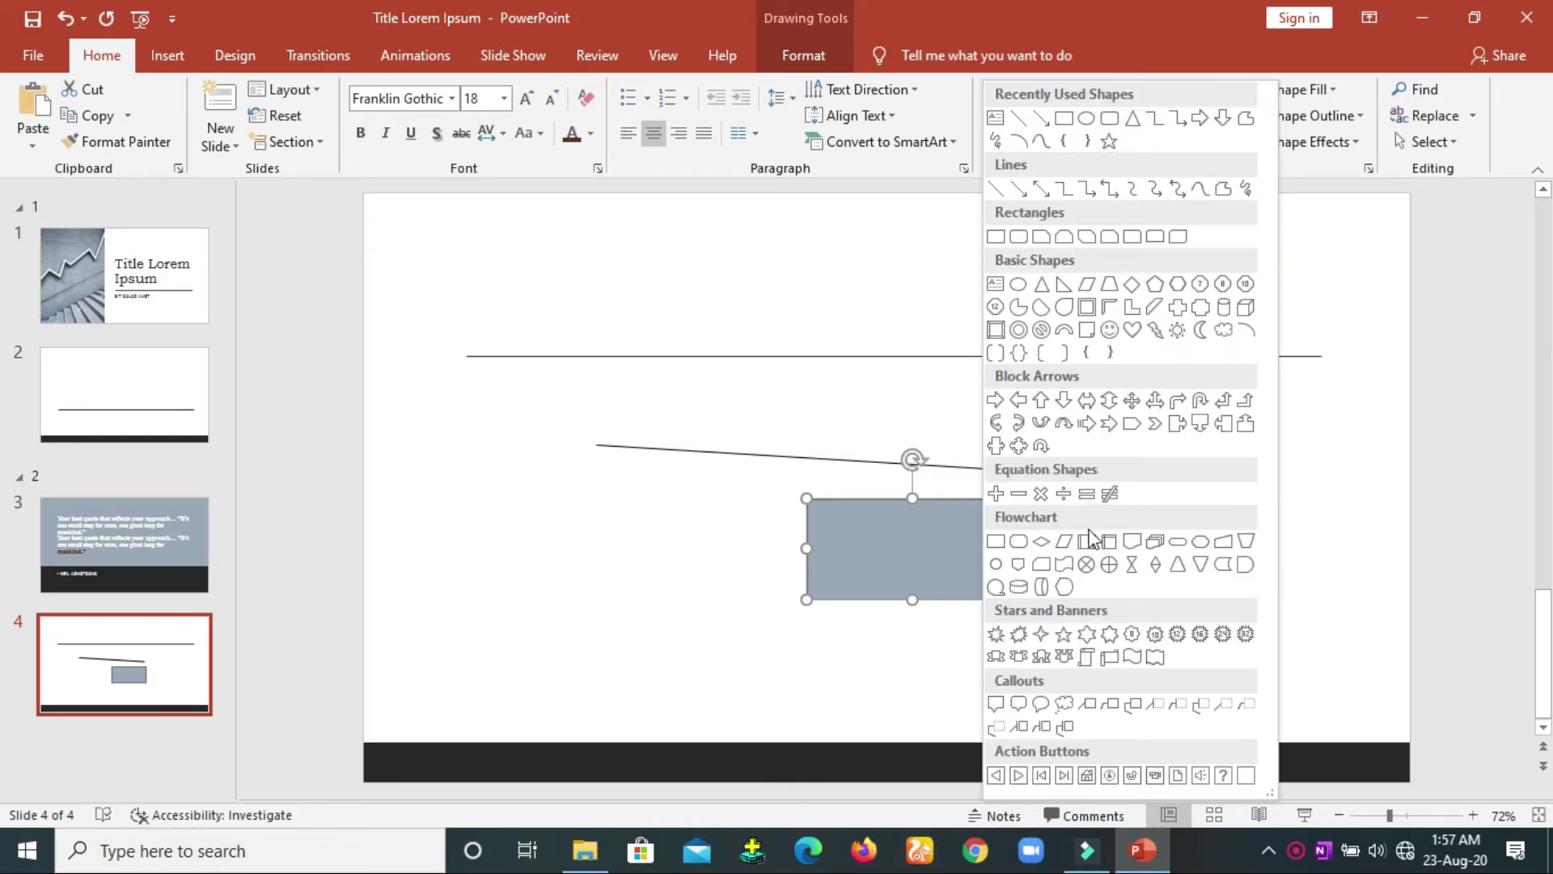
click(1085, 635)
drag(1102, 425, 1192, 565)
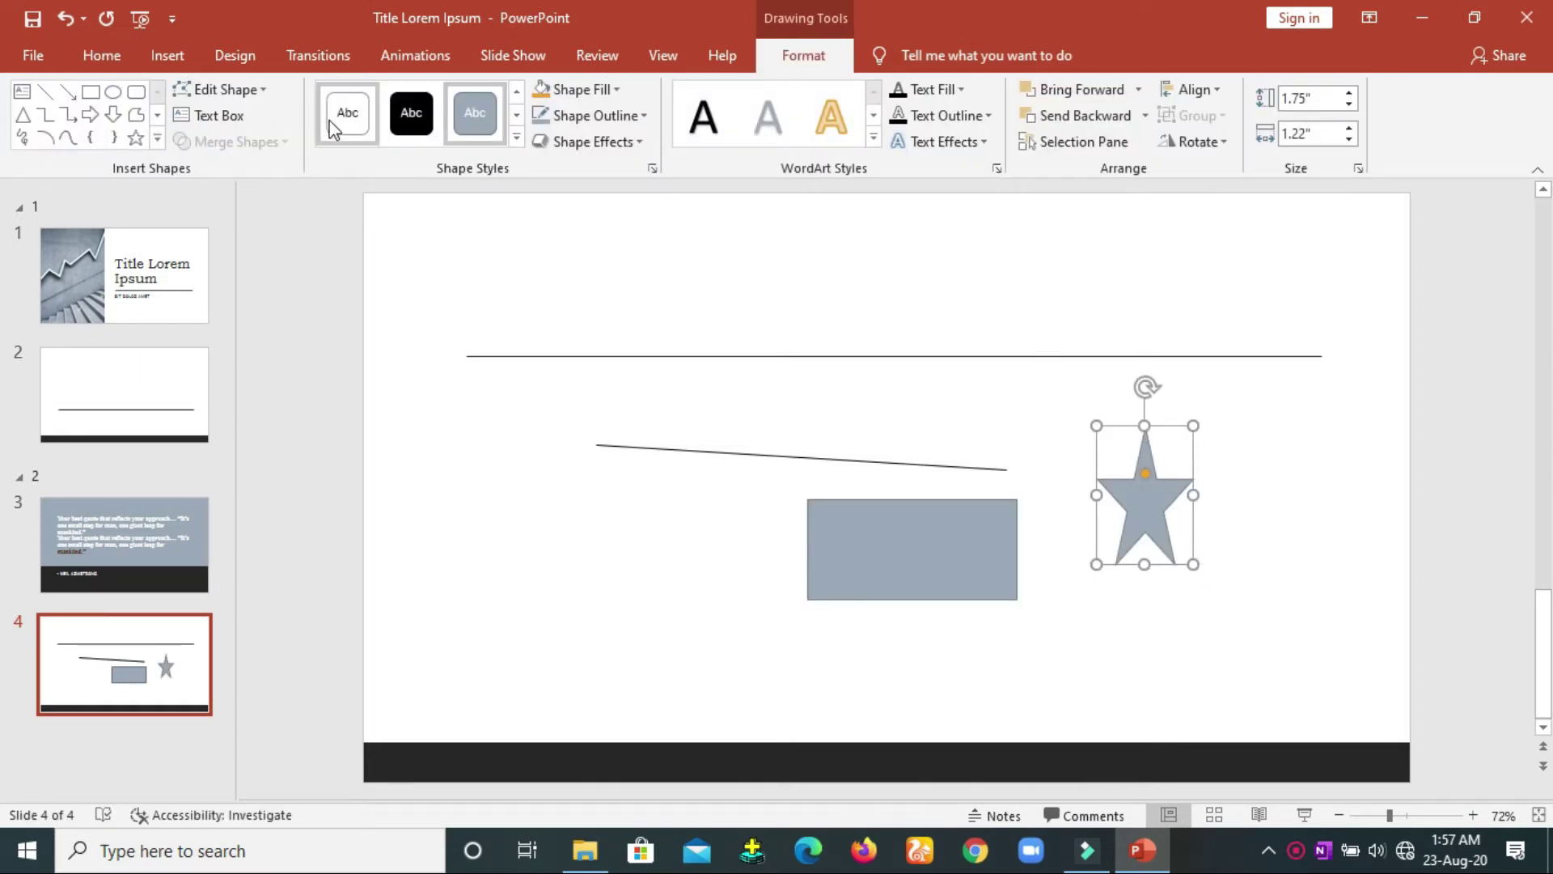
click(123, 56)
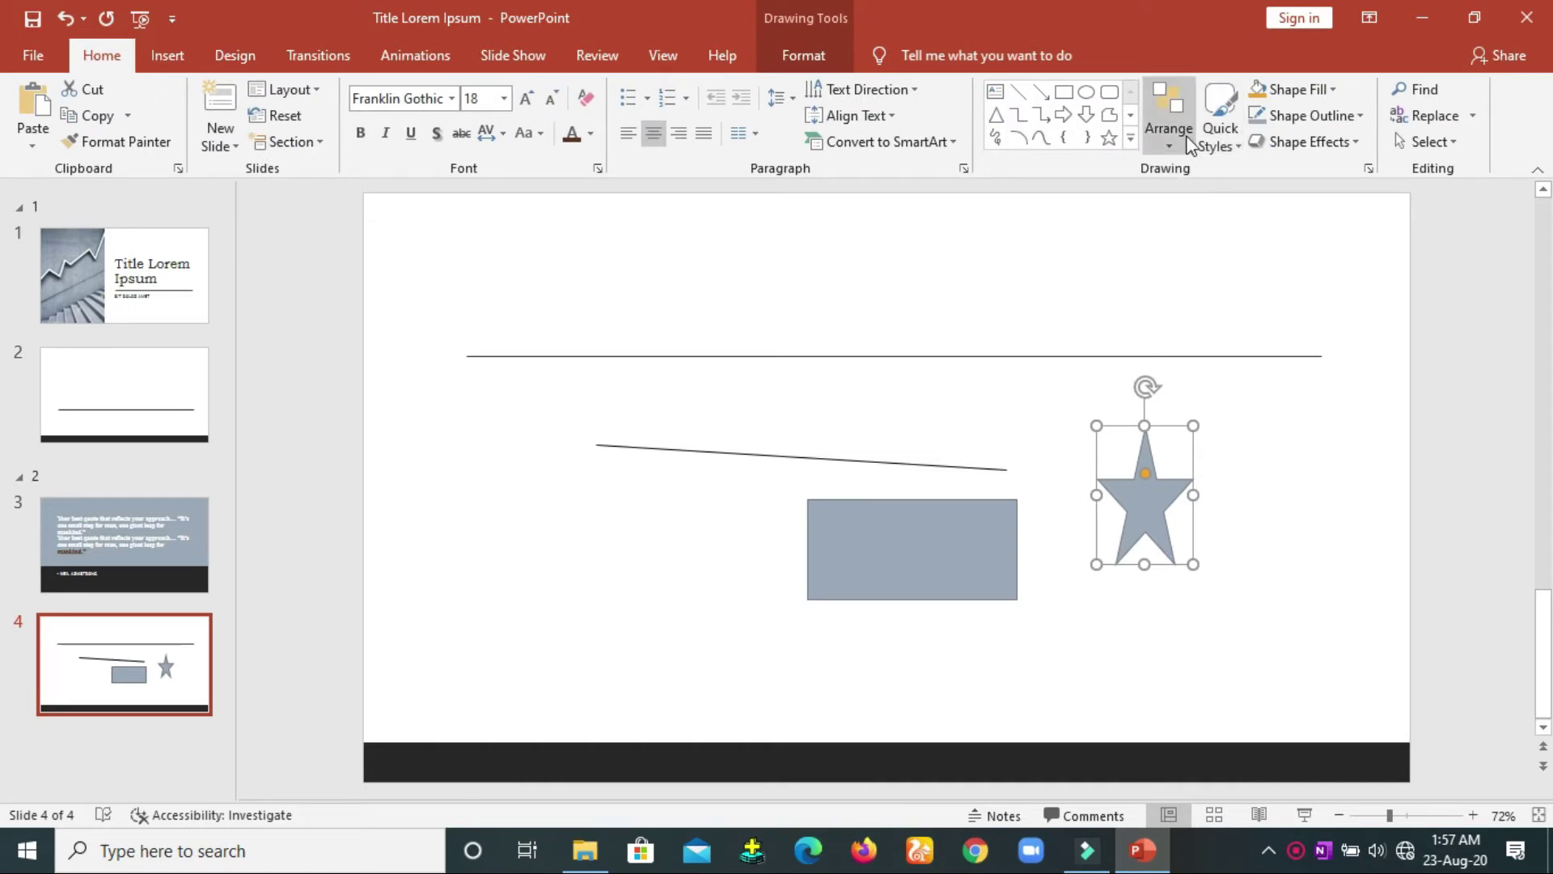
Step: Shift the star, rectangle and line so they overlap, then bring the line to front
click(1169, 144)
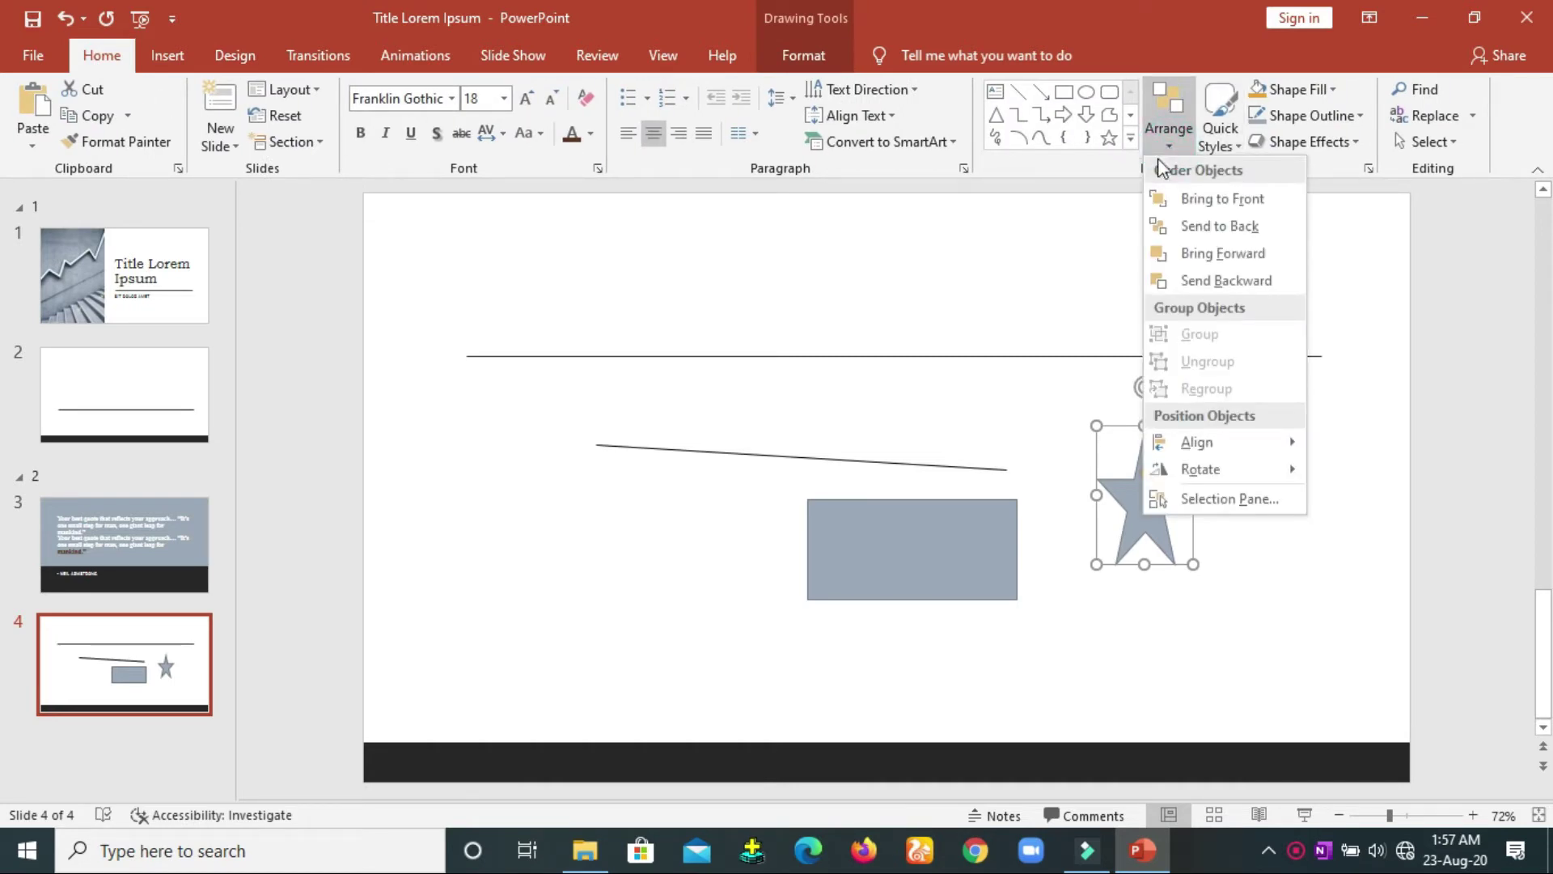
click(968, 263)
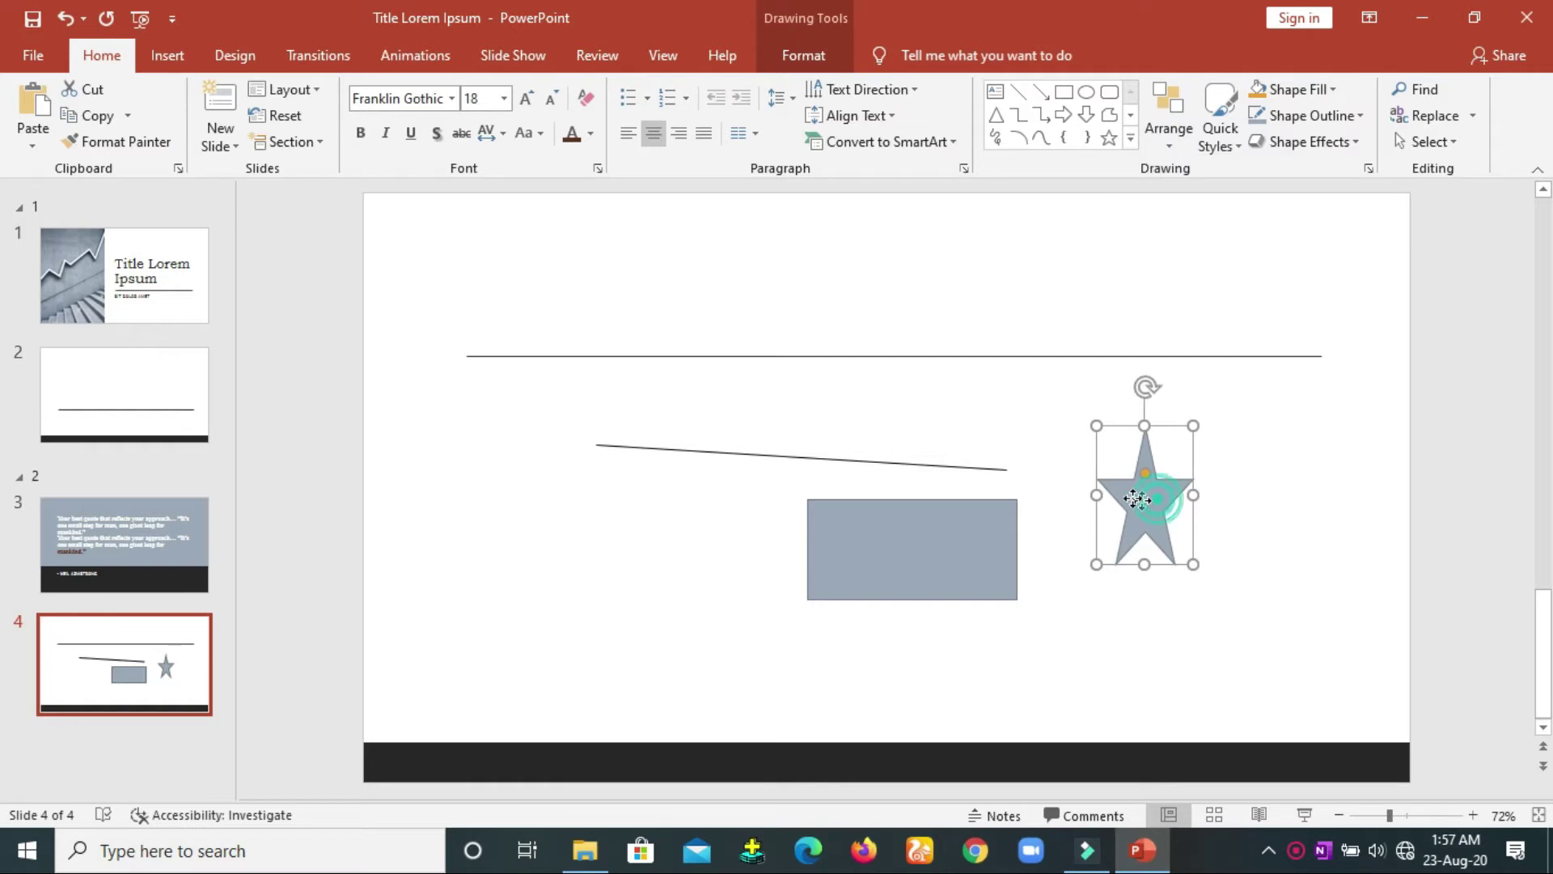
drag(1137, 499, 1078, 483)
drag(950, 558, 1076, 518)
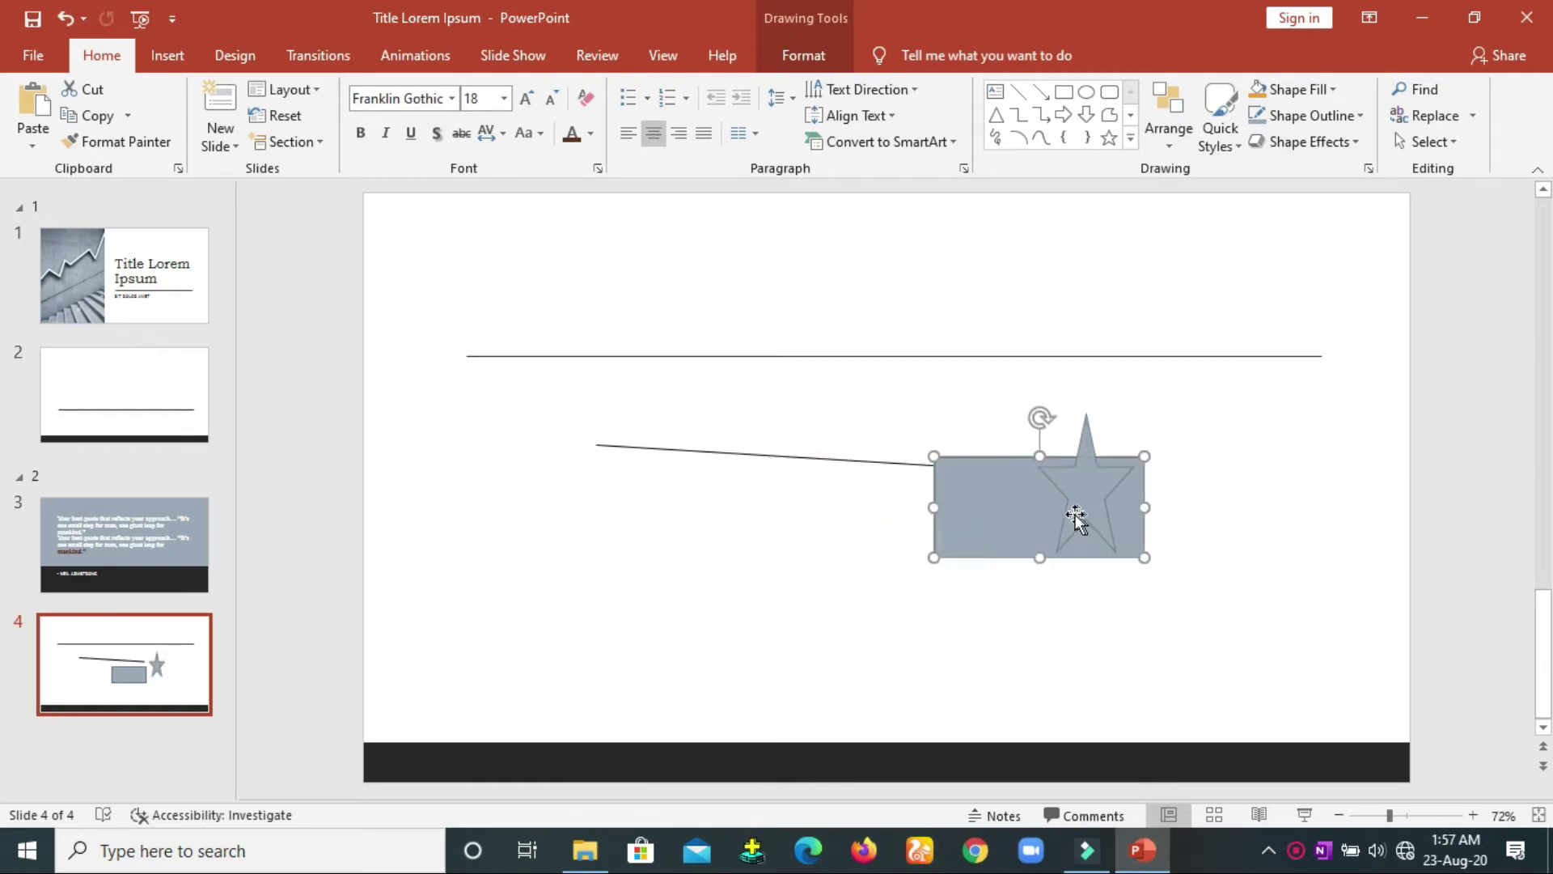
drag(874, 461, 1032, 496)
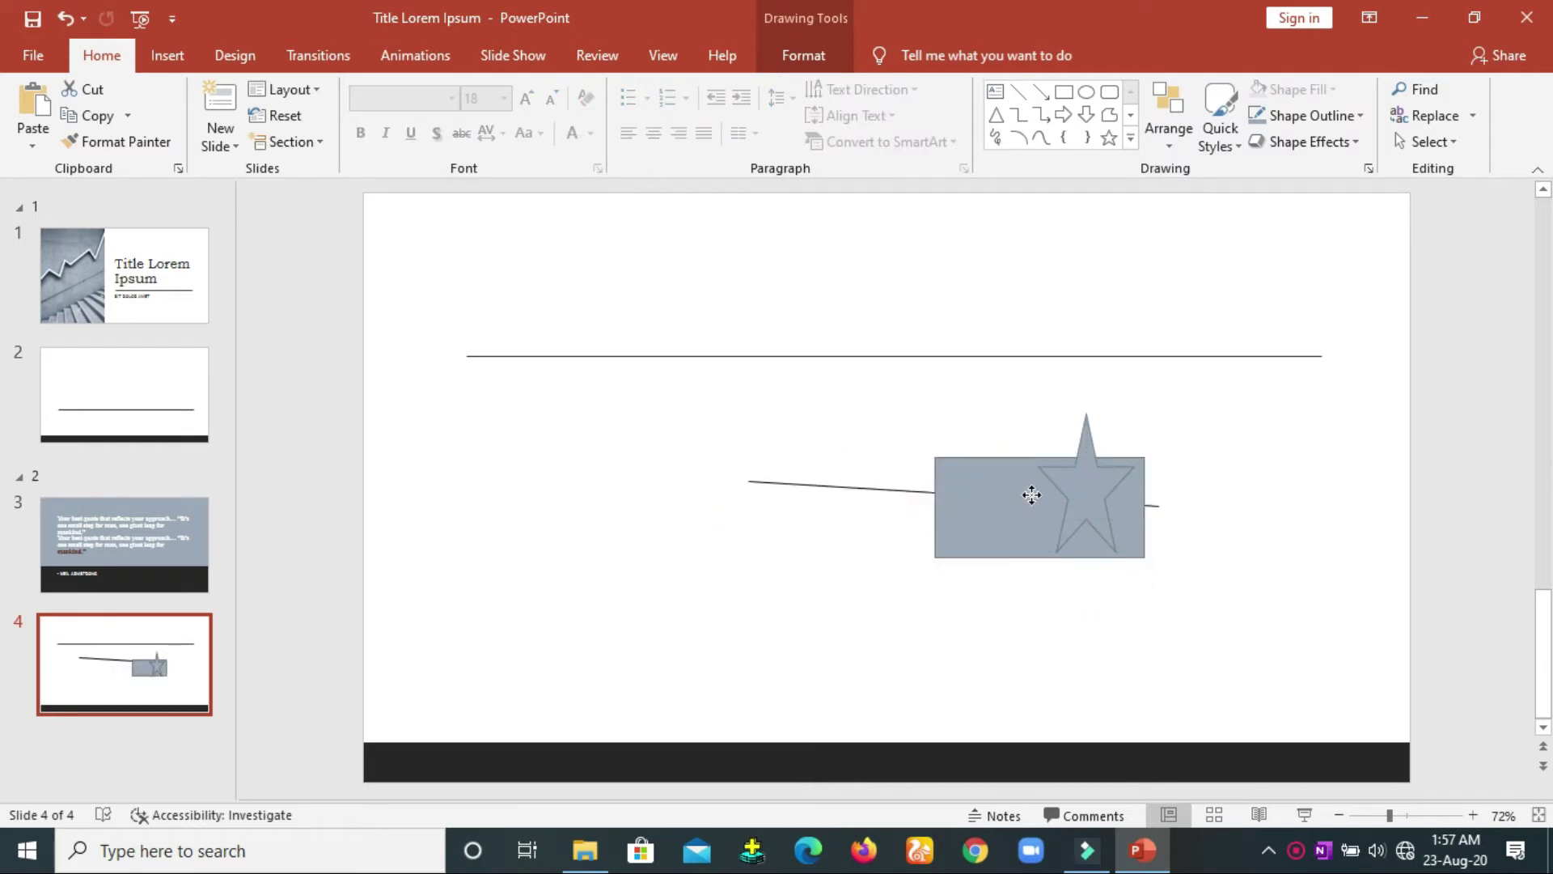
click(1173, 132)
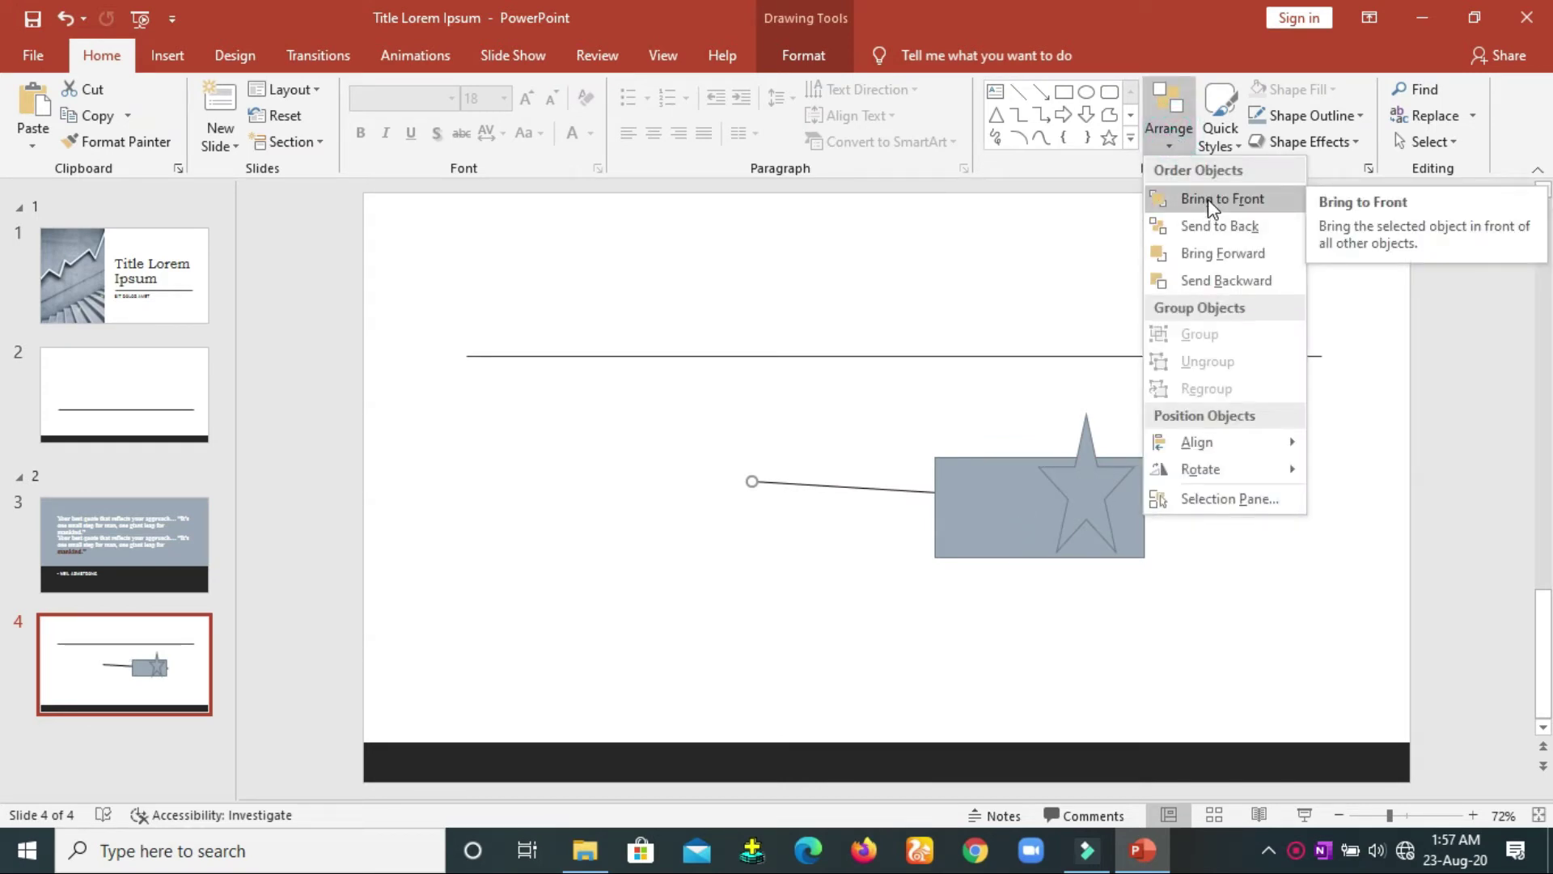
click(1207, 199)
click(1209, 202)
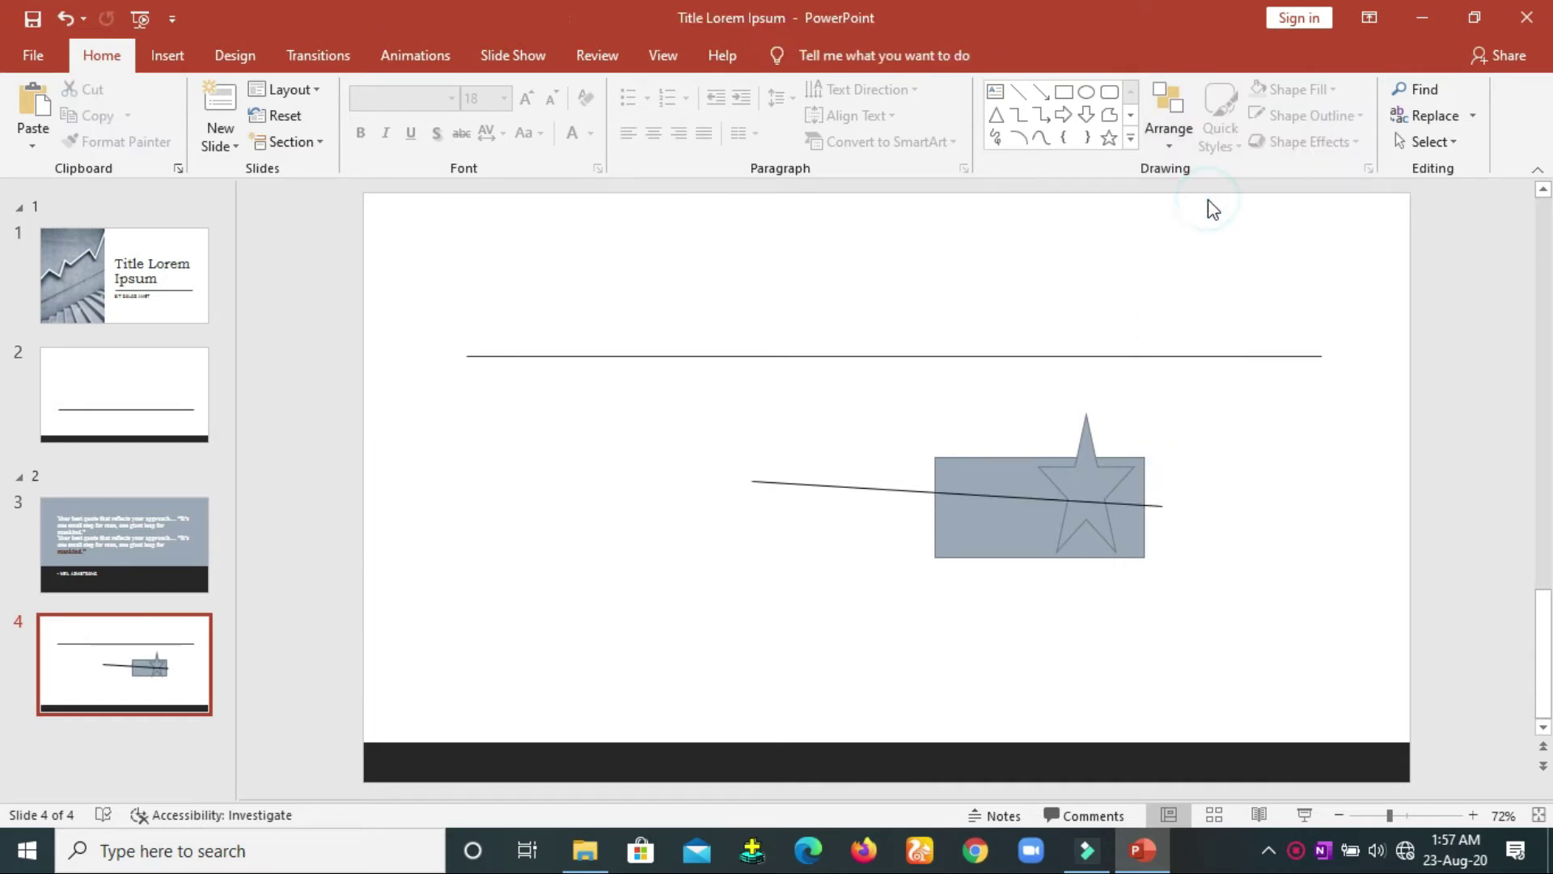
Step: Send the grey rectangle to the back, then bring it forward one layer
click(1189, 139)
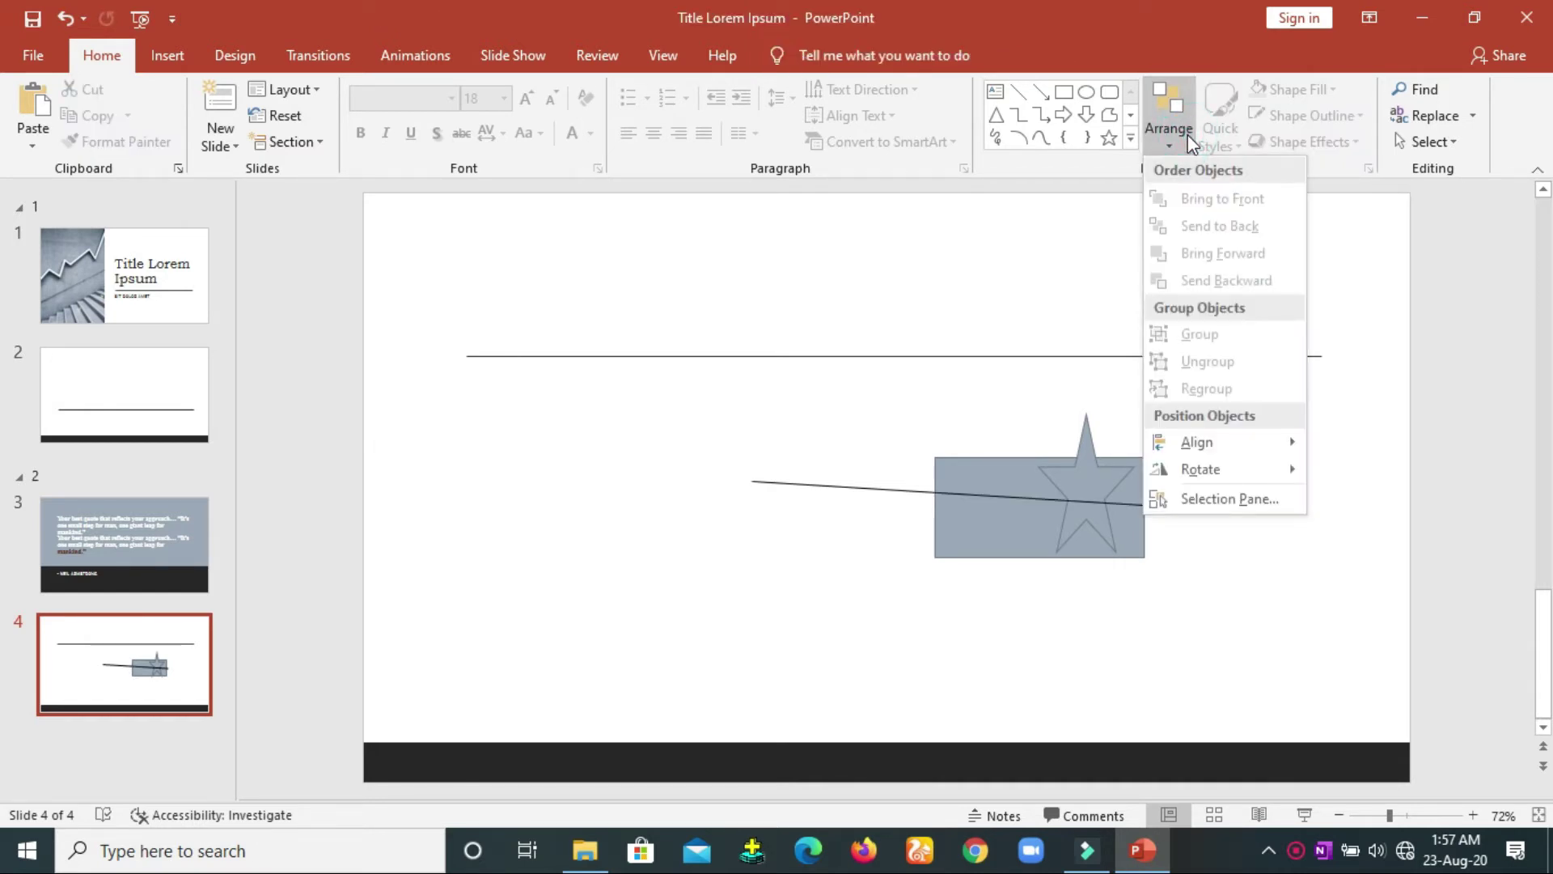
click(971, 556)
click(980, 534)
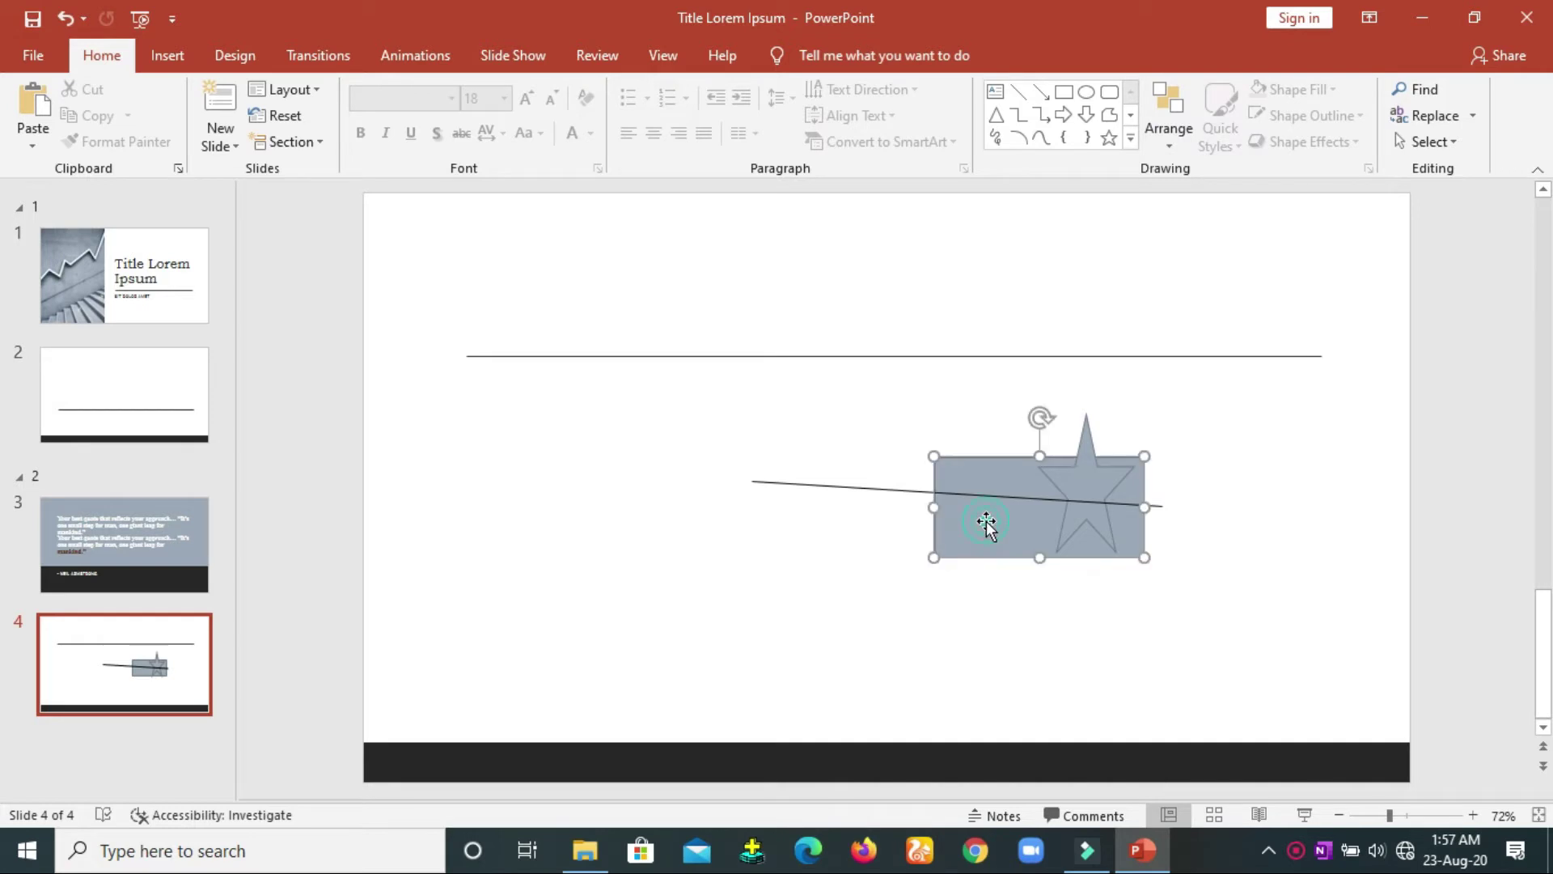
click(1177, 146)
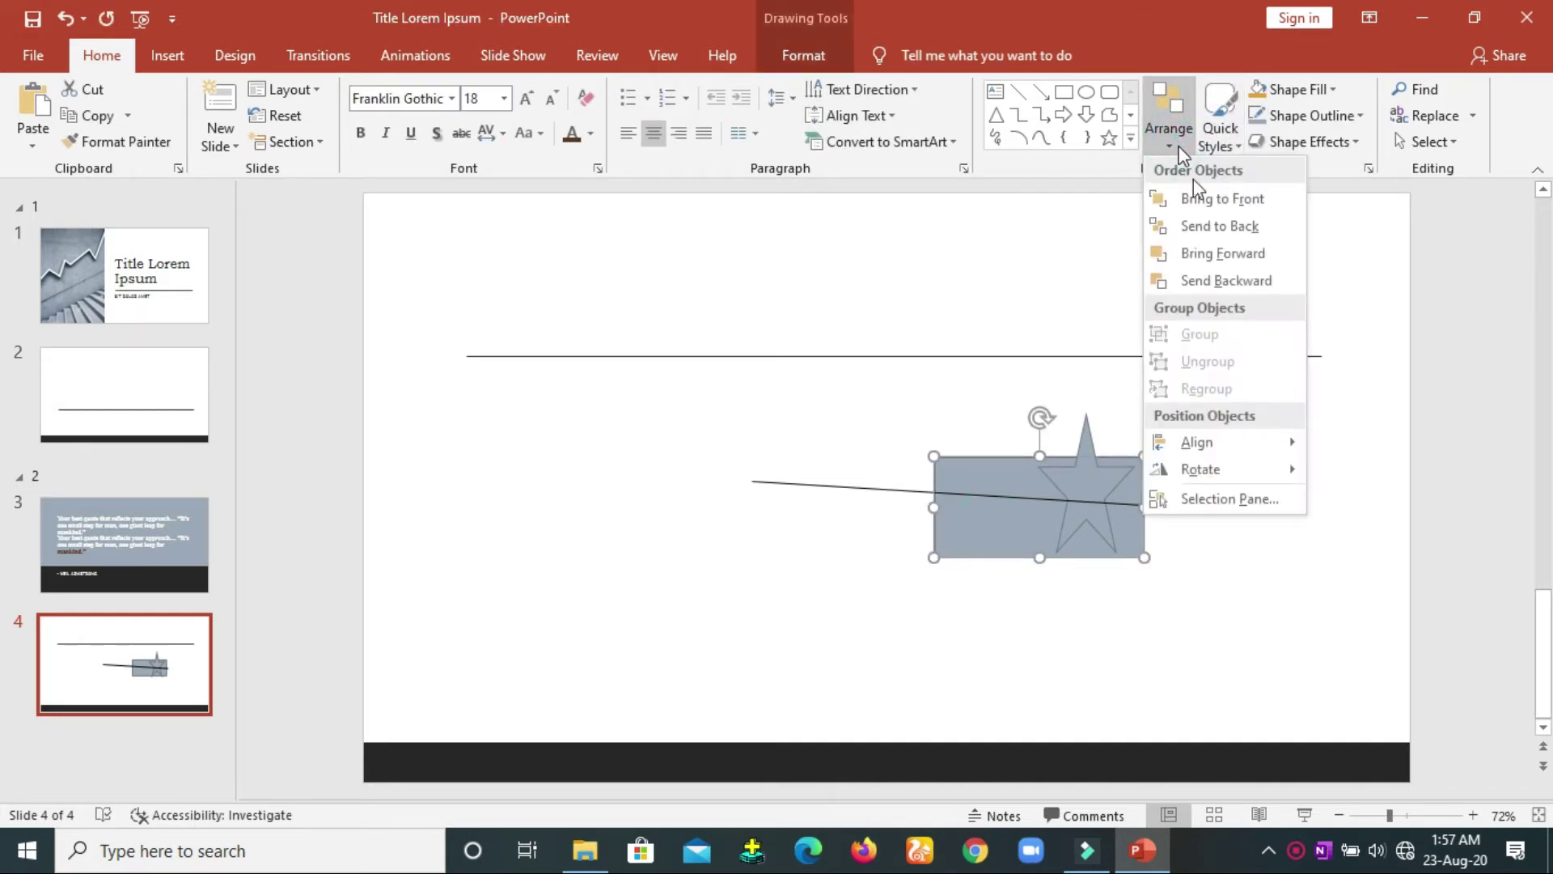
click(1233, 228)
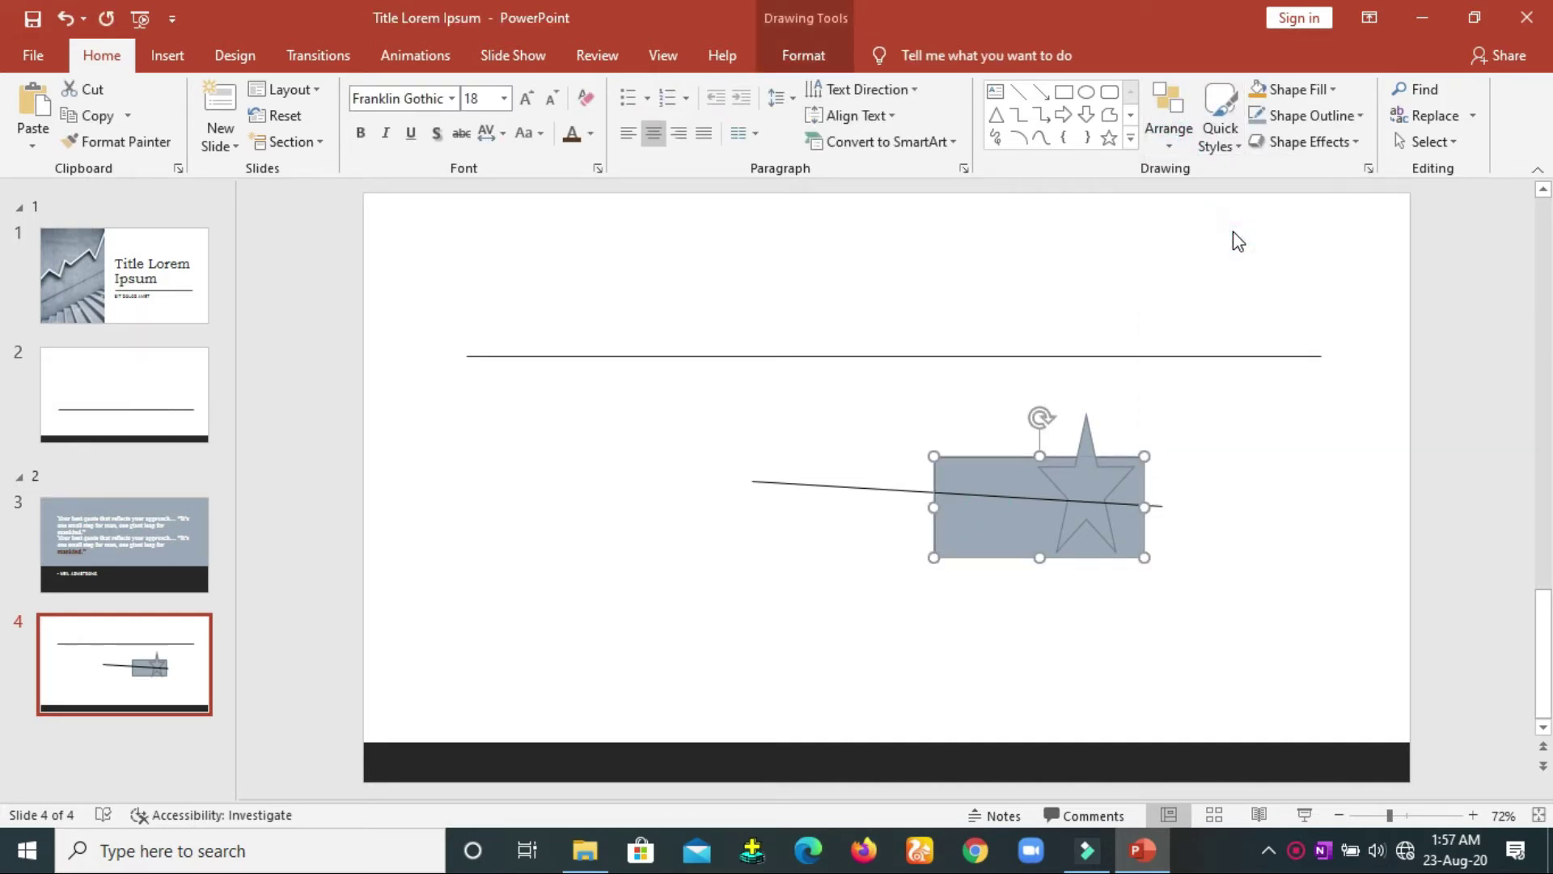
click(1178, 144)
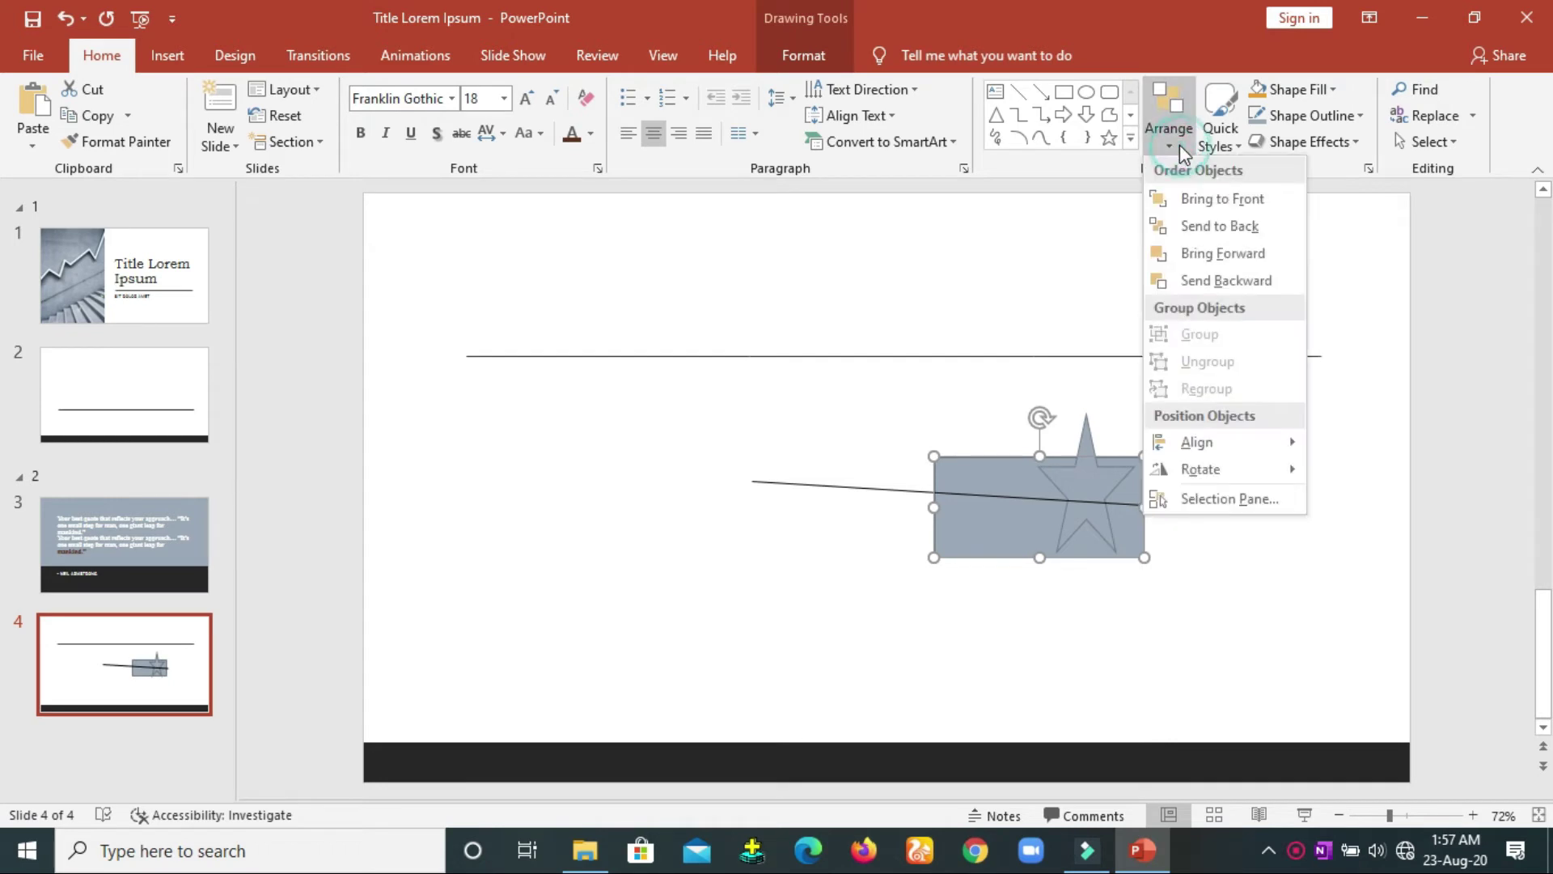
click(1214, 226)
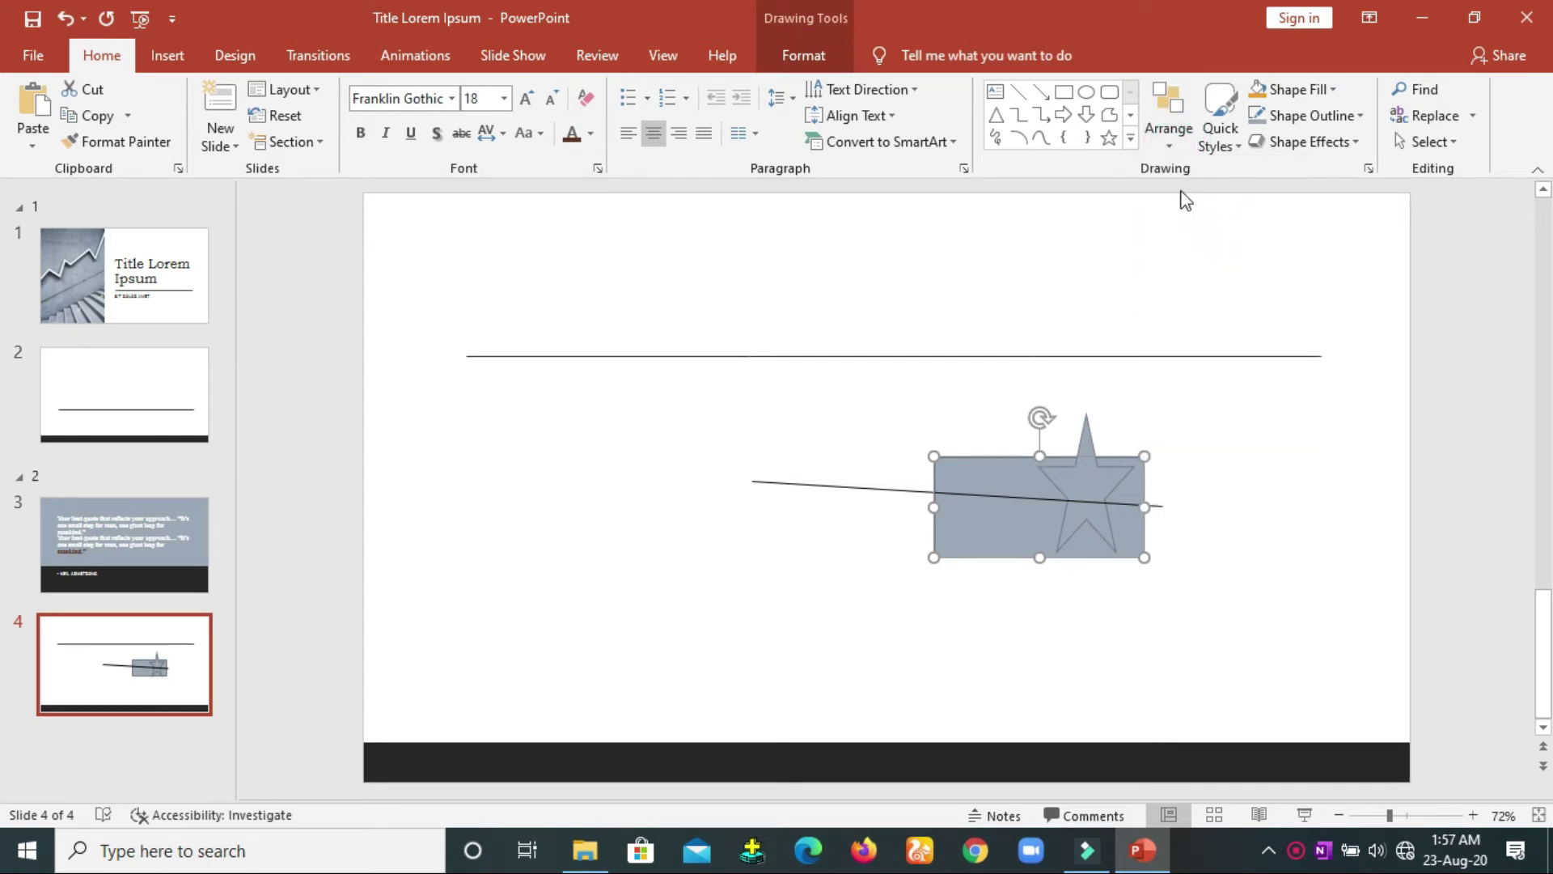
click(1165, 144)
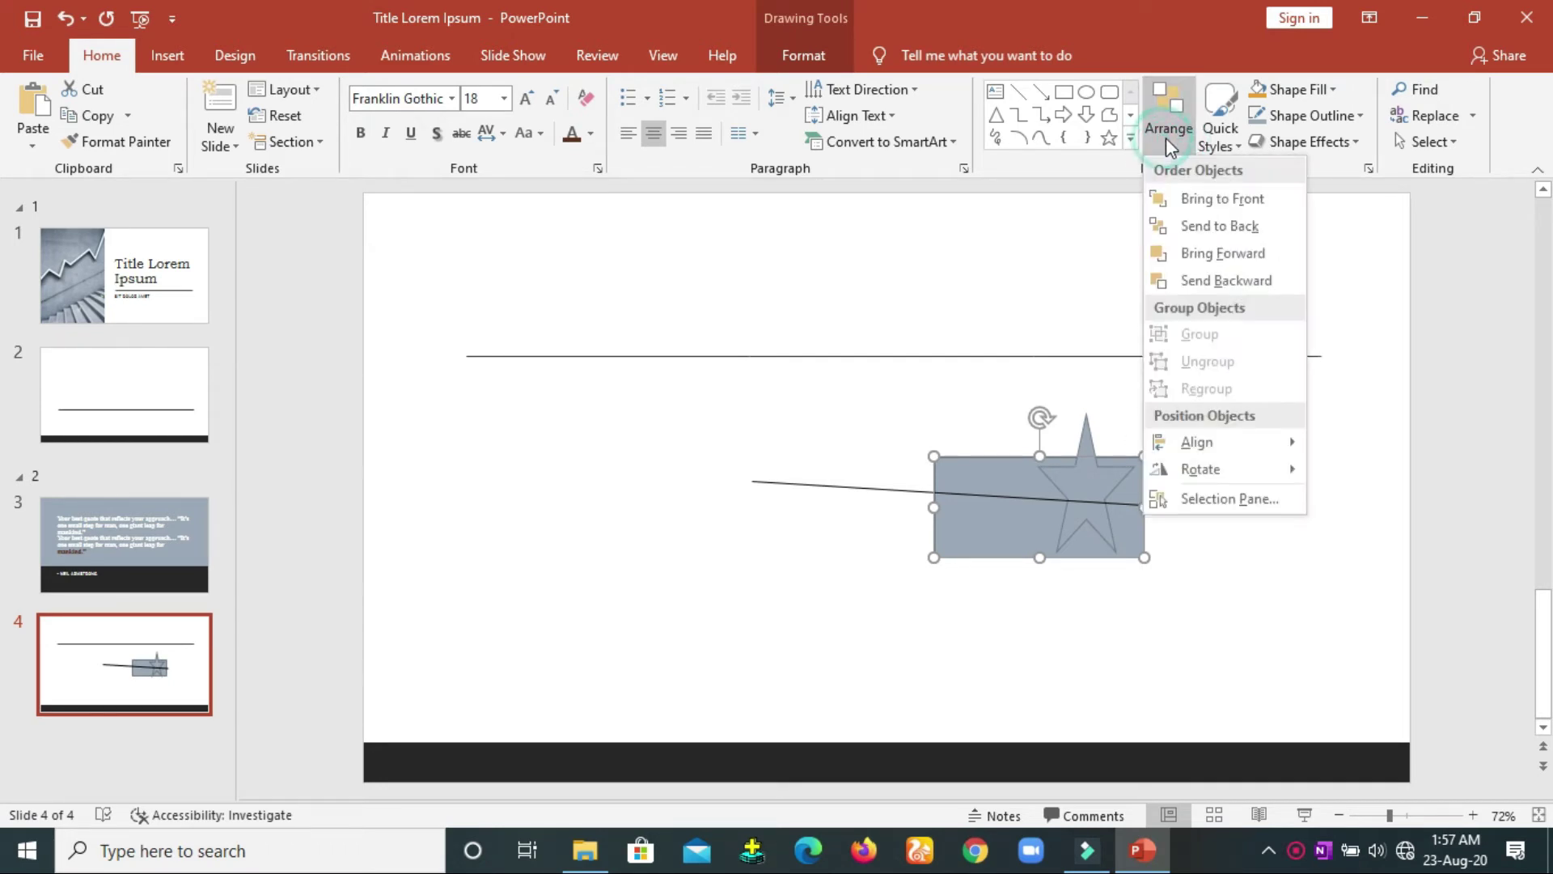
click(1221, 253)
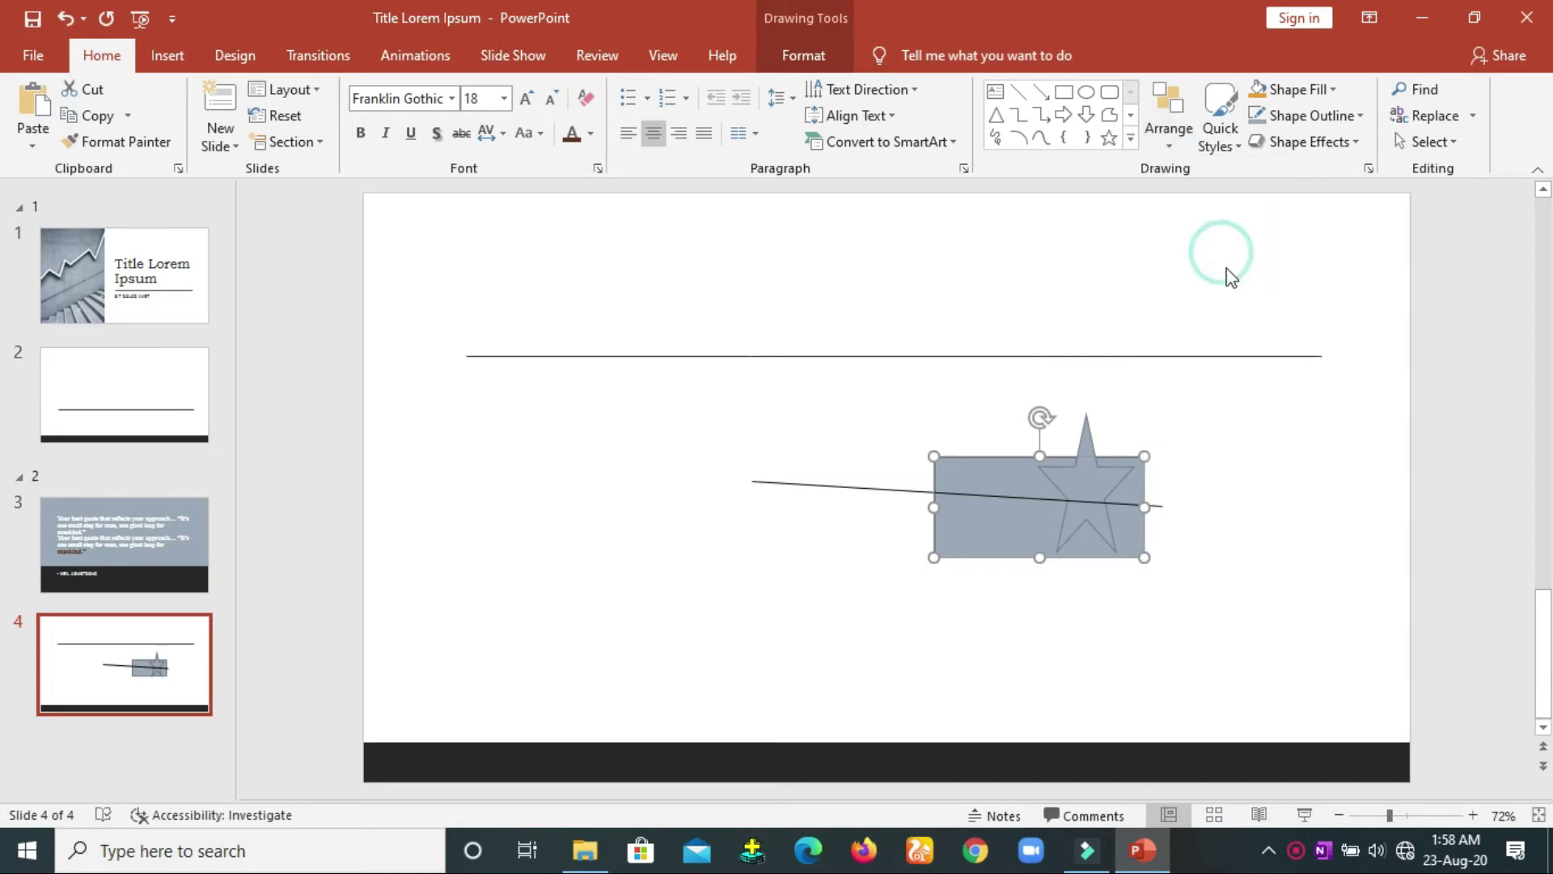
Step: Move the rectangle up and left off the star, and add the star to the selection
click(1168, 129)
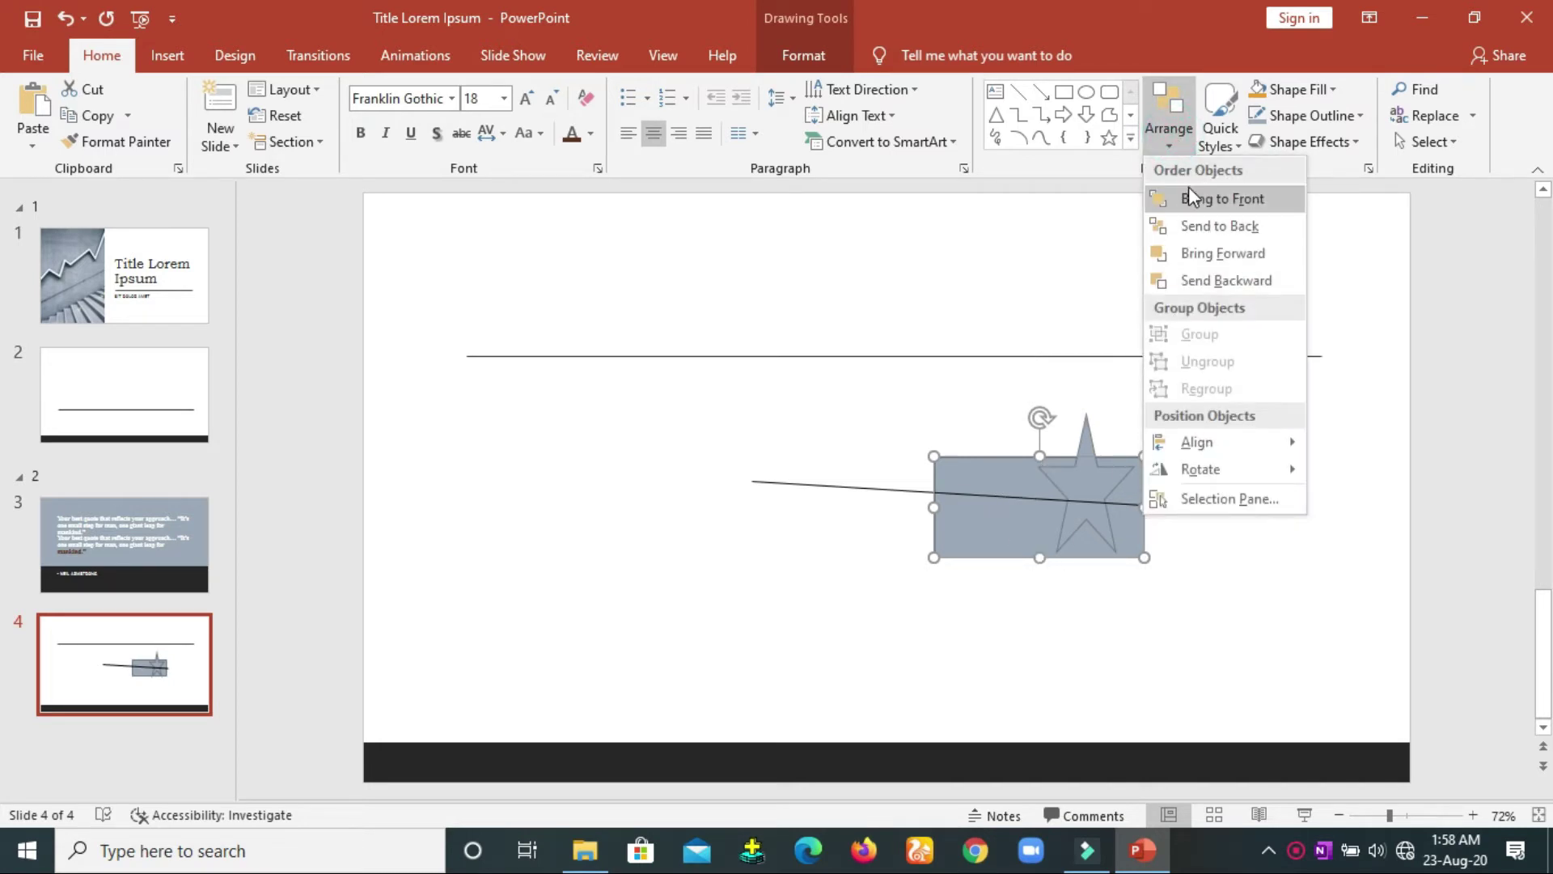
click(998, 547)
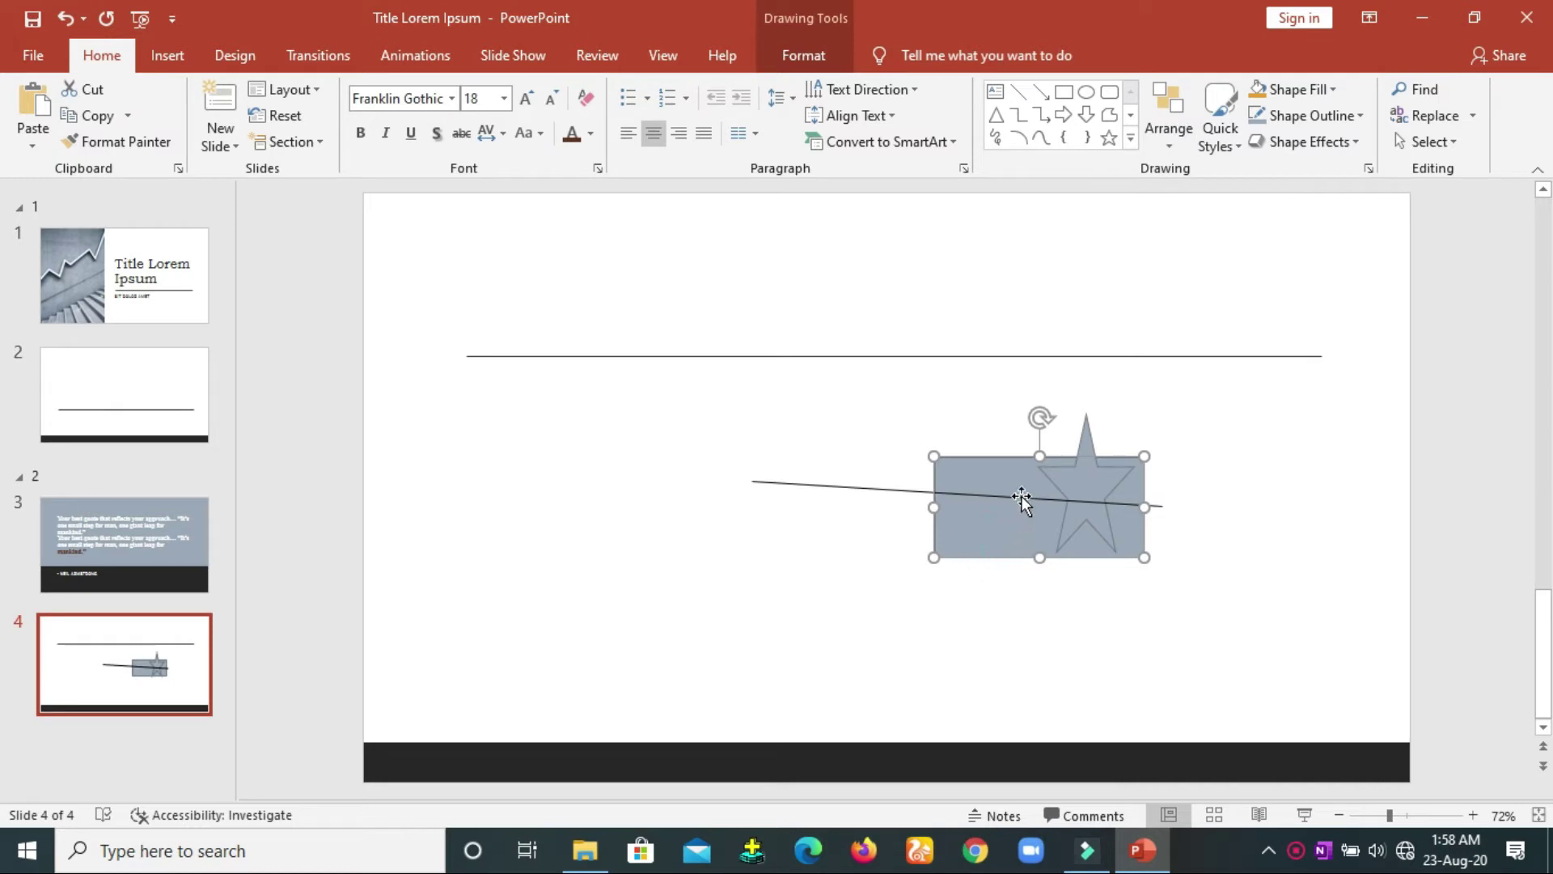
drag(1024, 493, 872, 439)
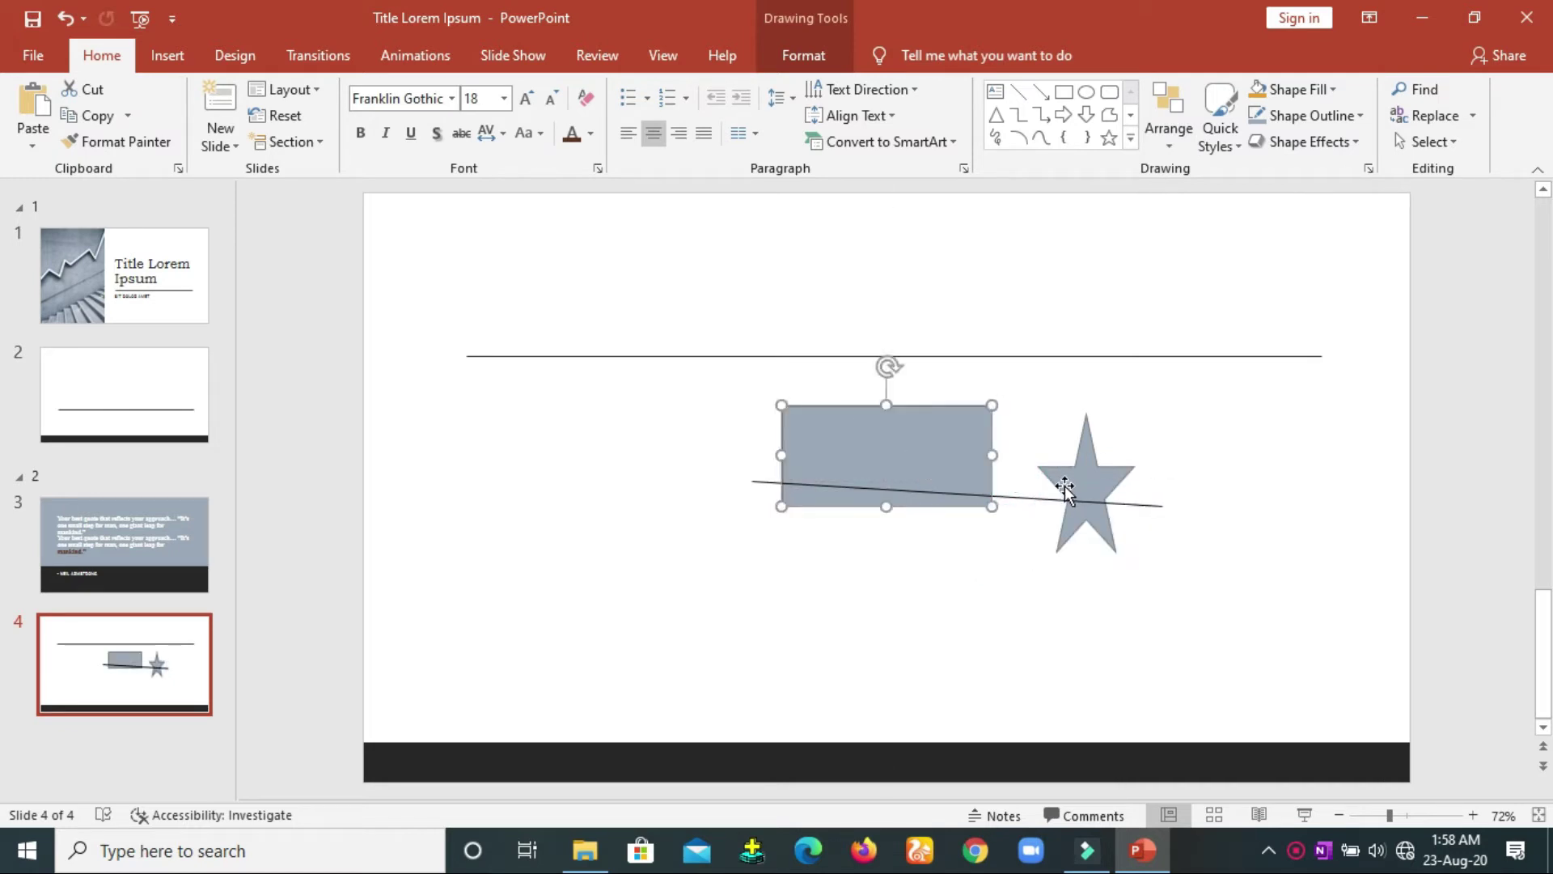
shift+click(1073, 482)
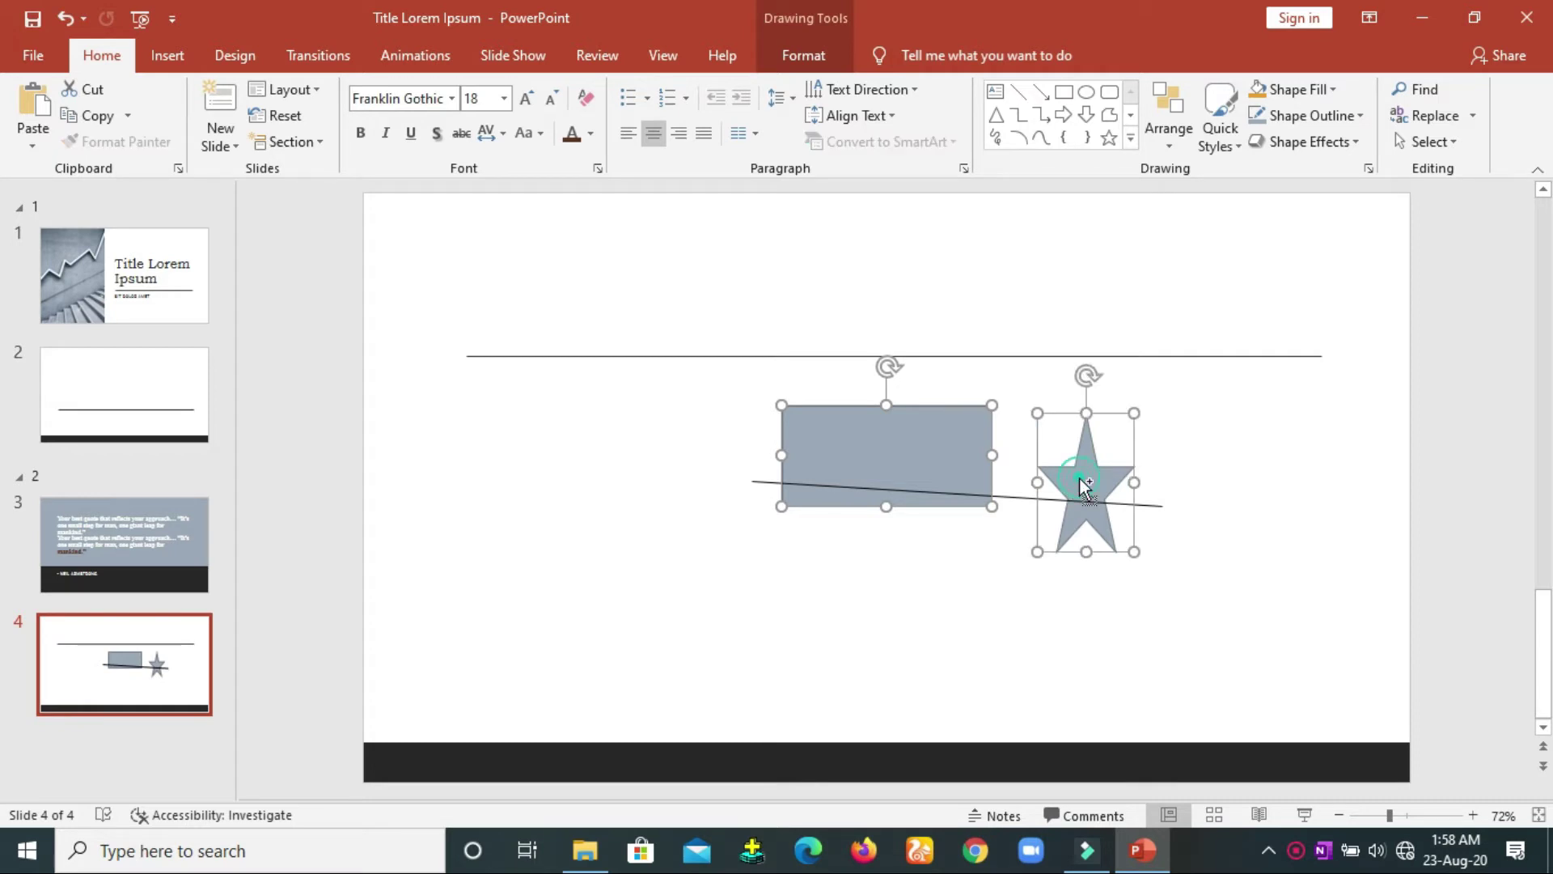
Step: Group the rectangle and star, then nudge the group slightly left and down
click(1175, 139)
click(1223, 338)
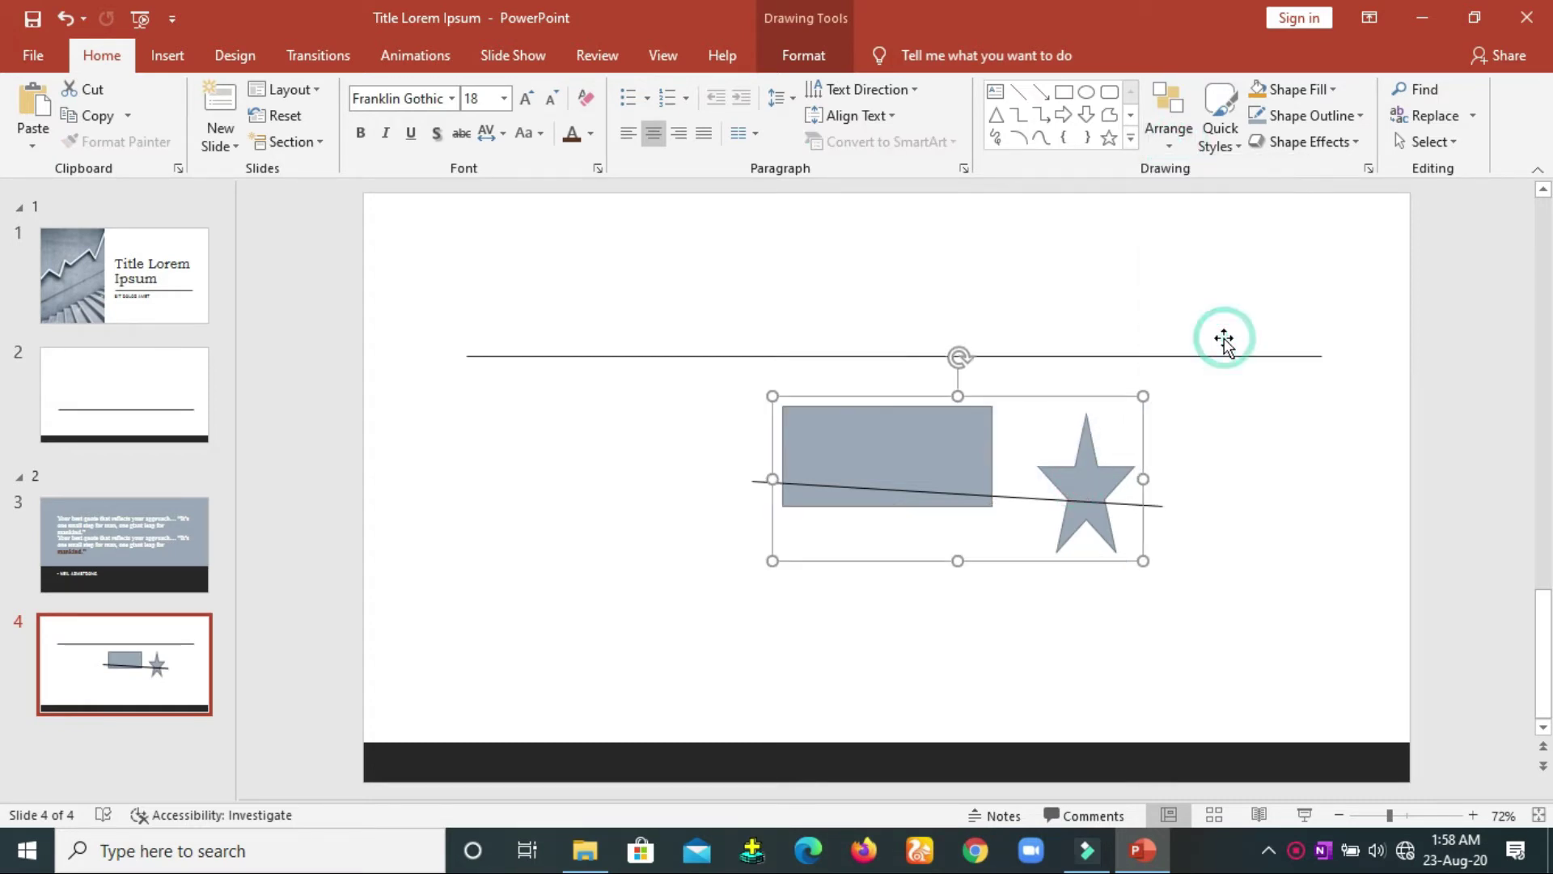
click(1009, 458)
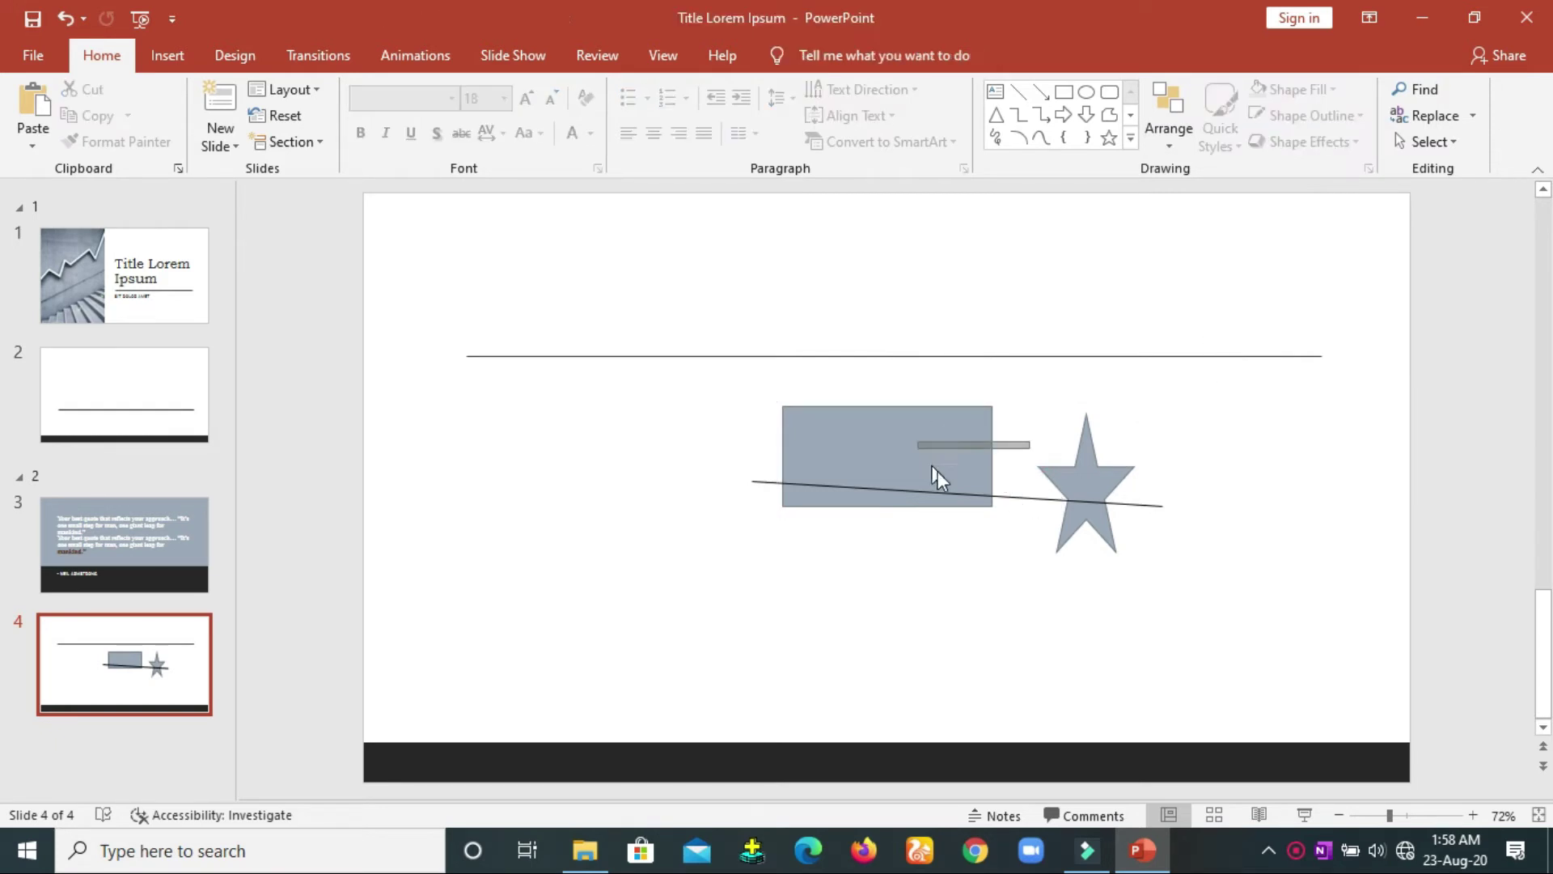
drag(886, 432, 877, 462)
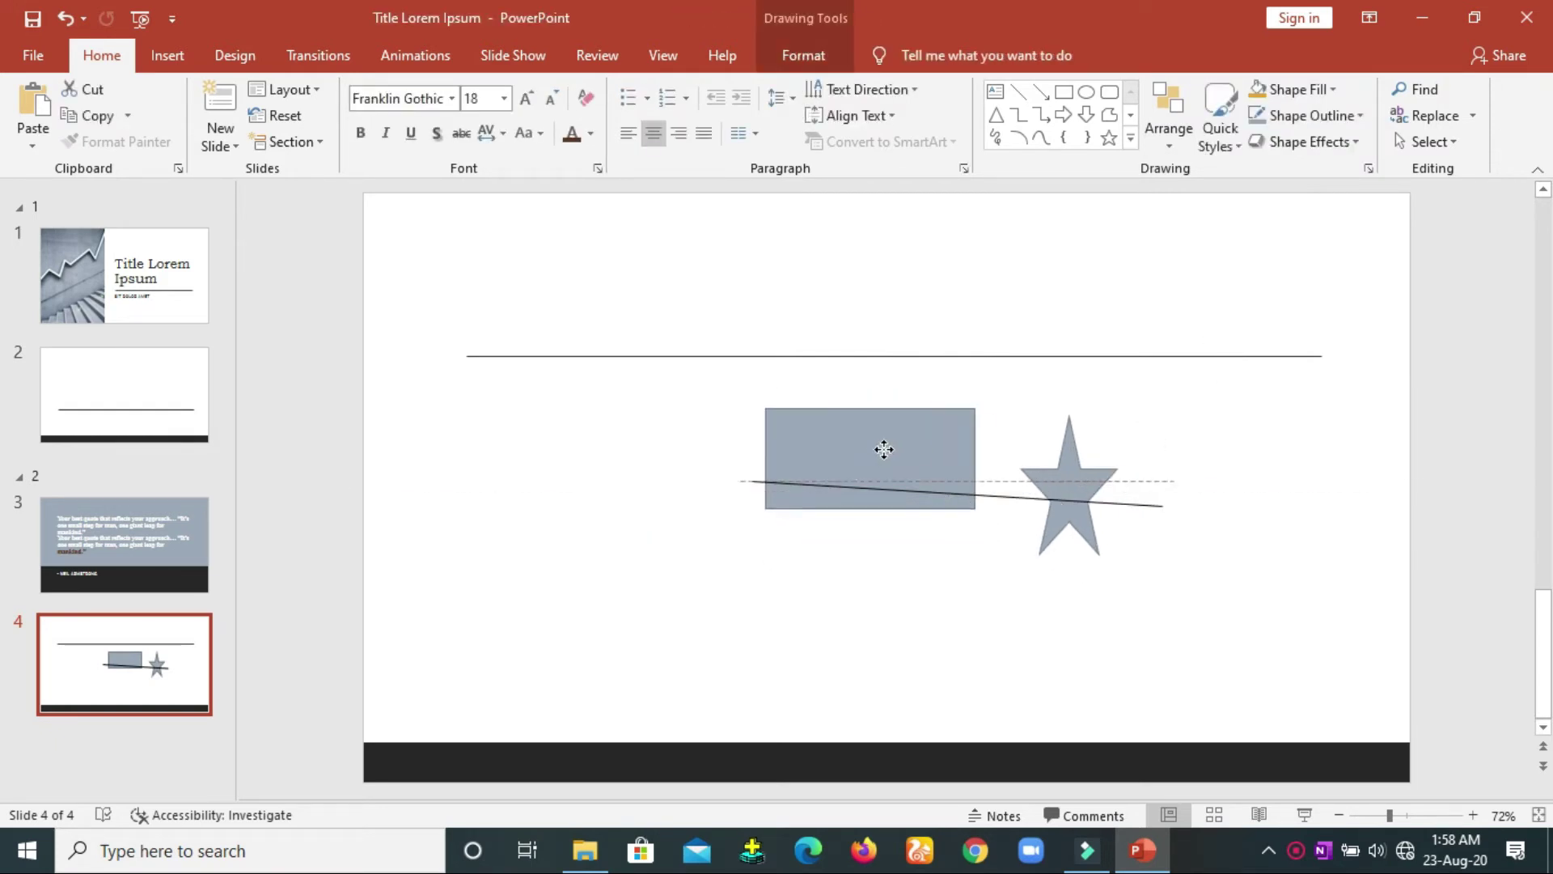
Step: Ungroup the rectangle and star, then regroup them into one object
click(1168, 130)
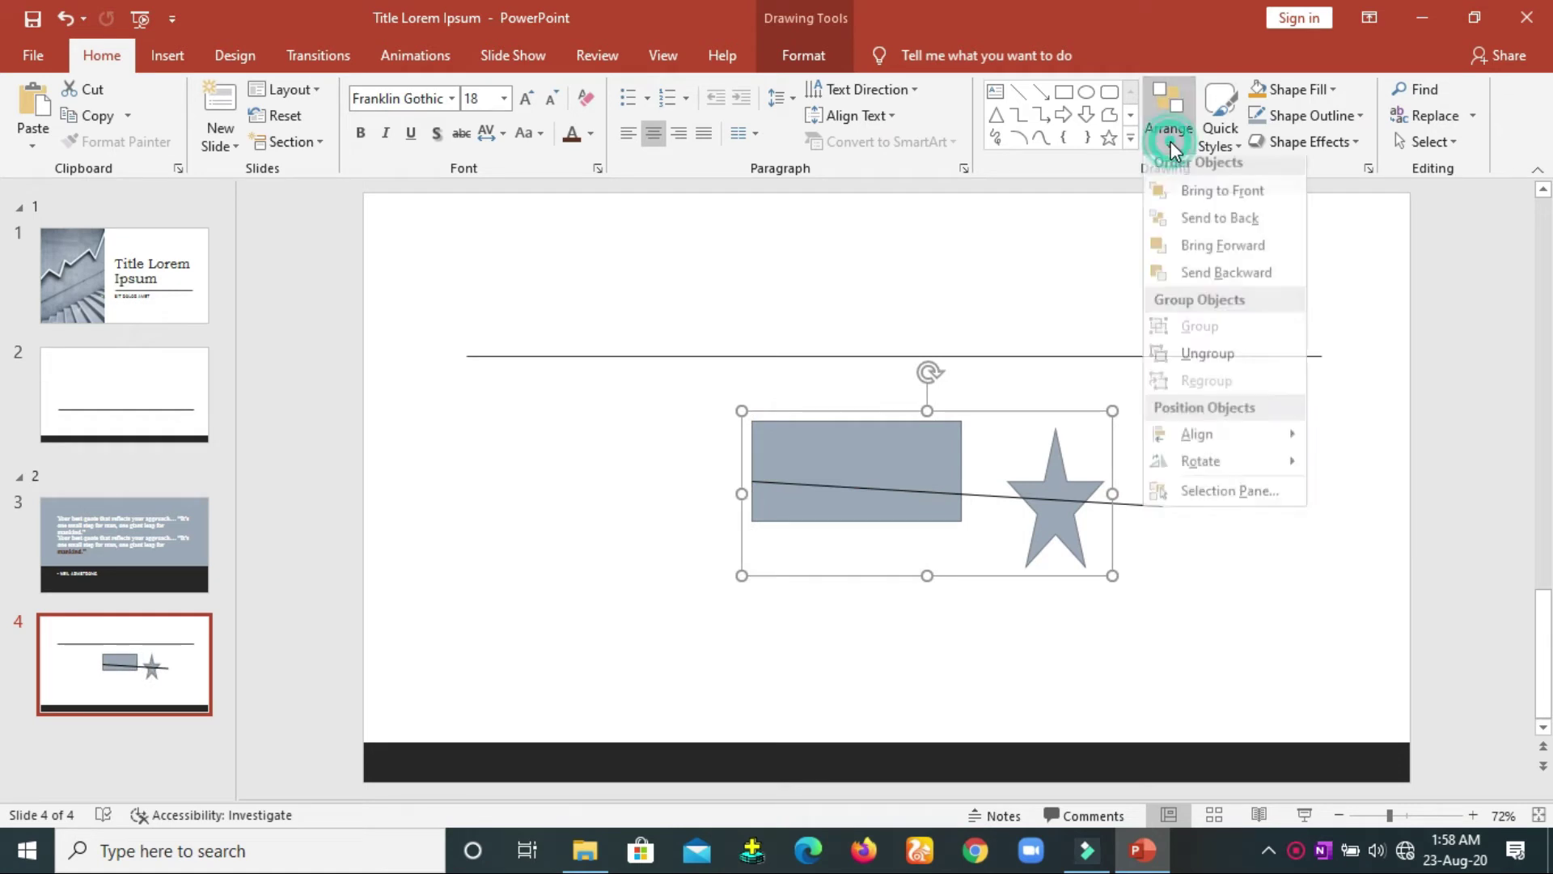
click(1208, 362)
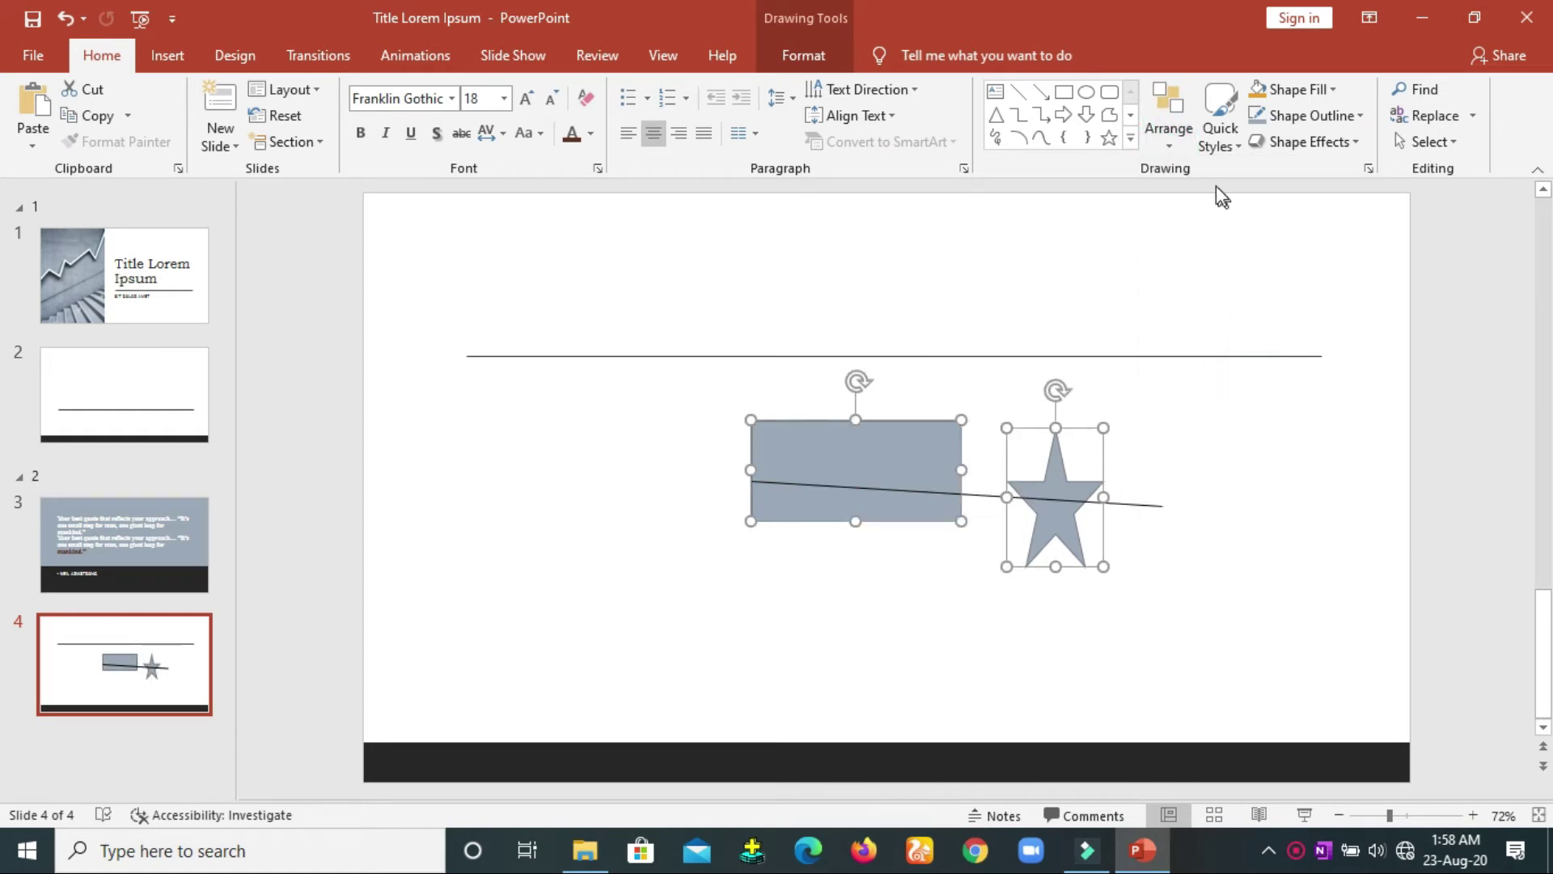
click(1169, 132)
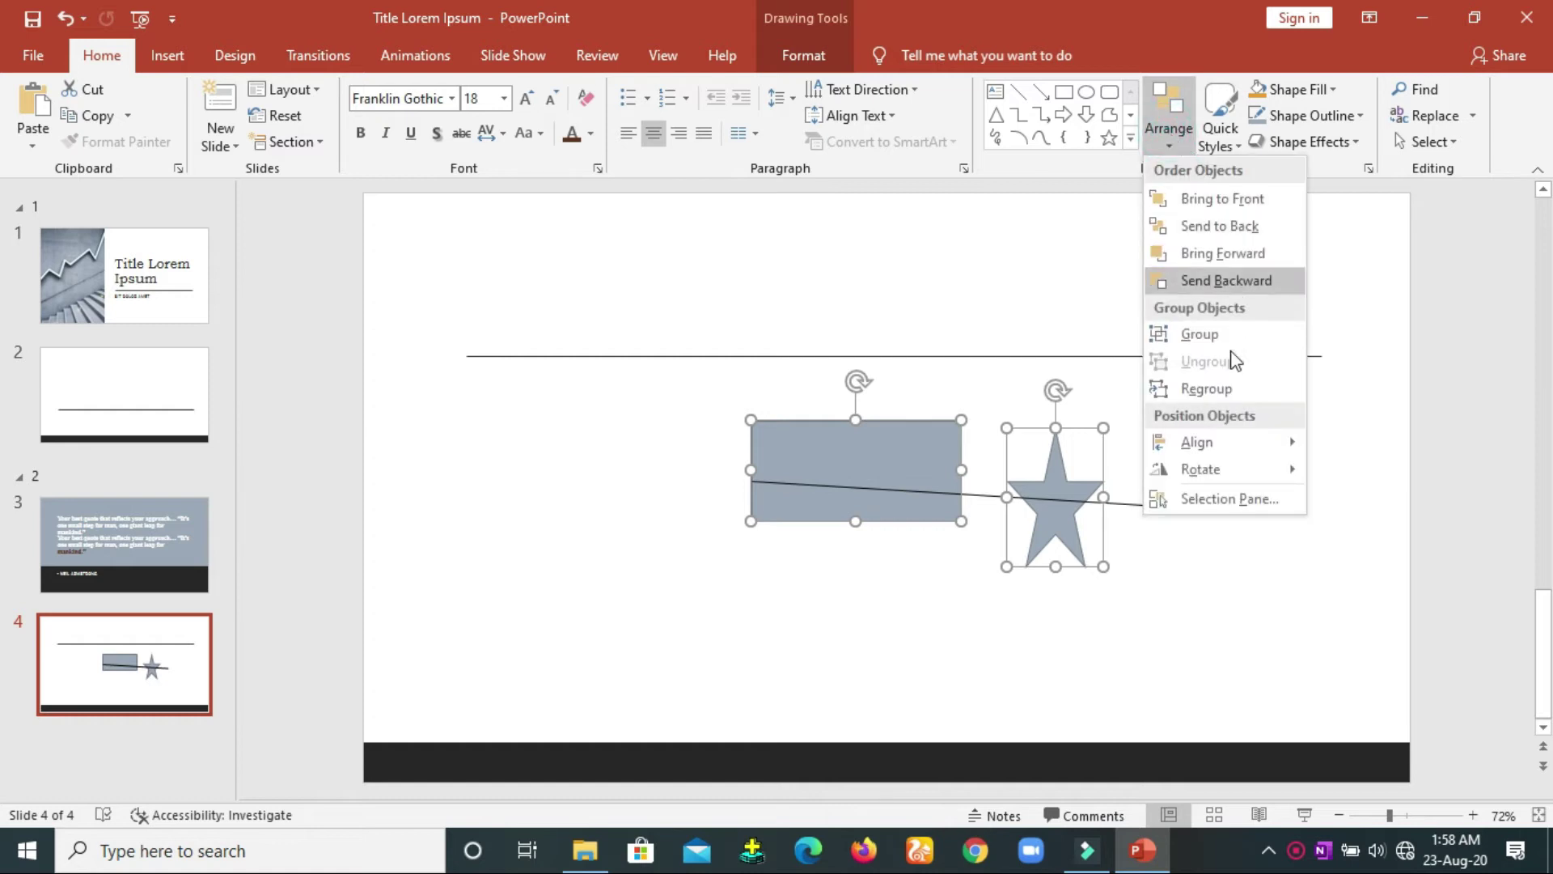
click(1206, 389)
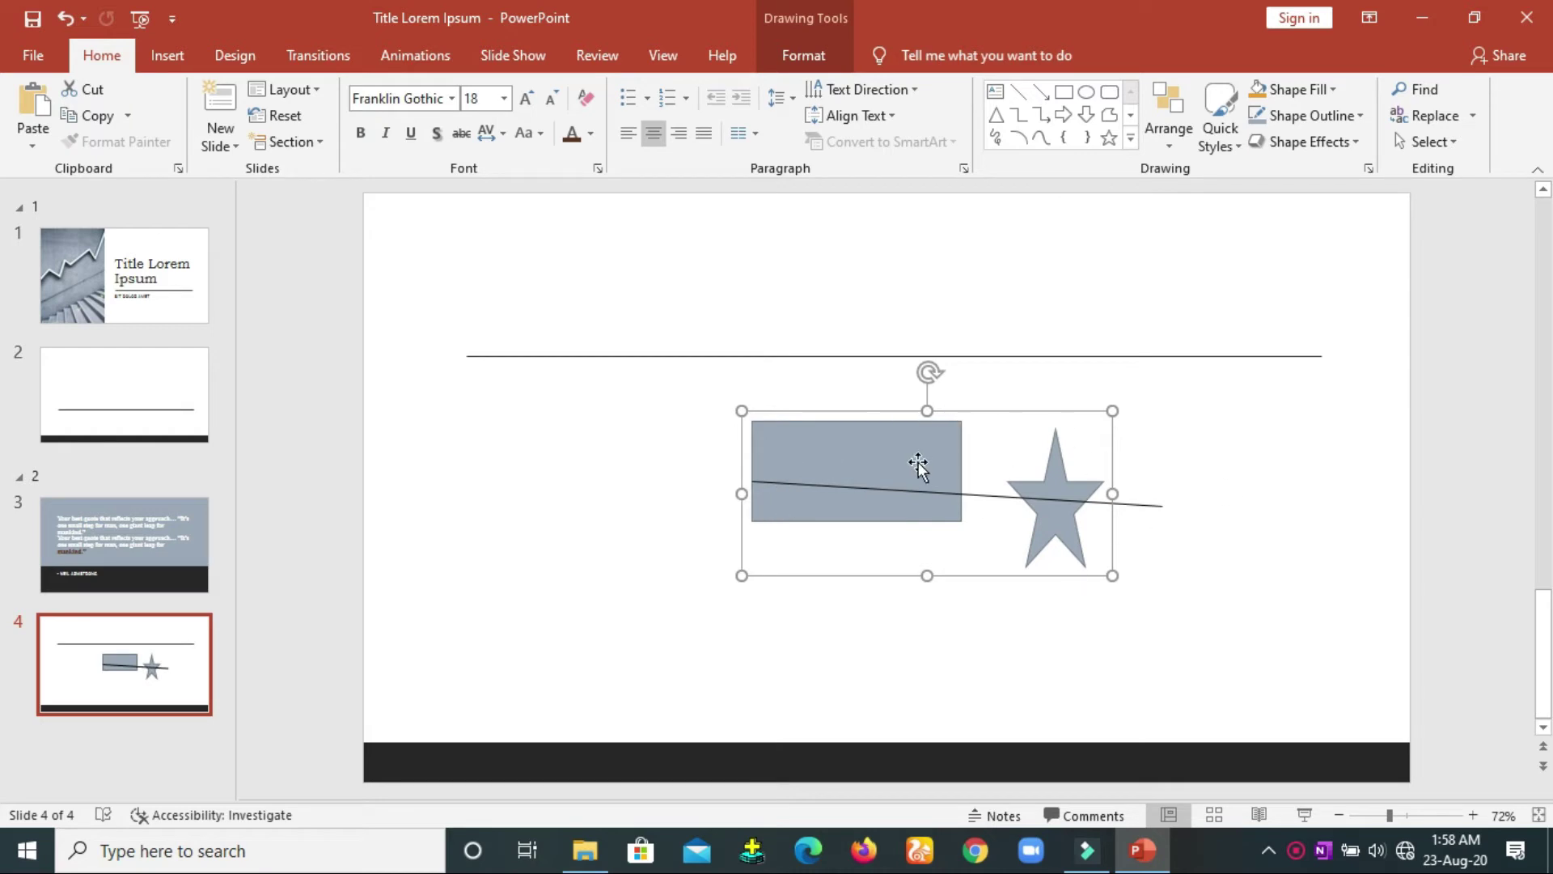
click(1175, 146)
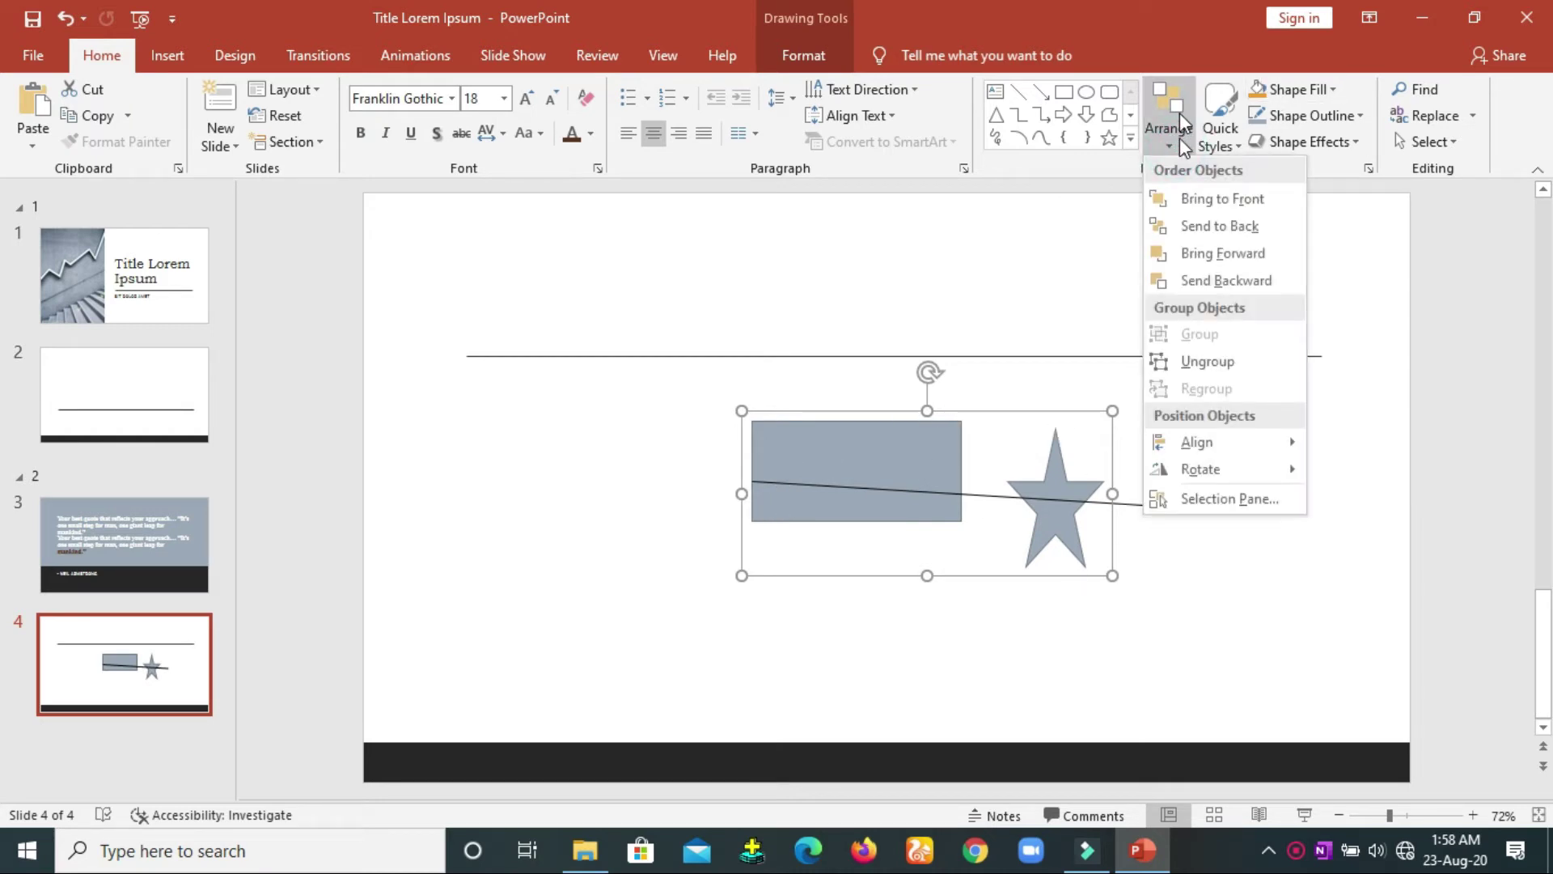
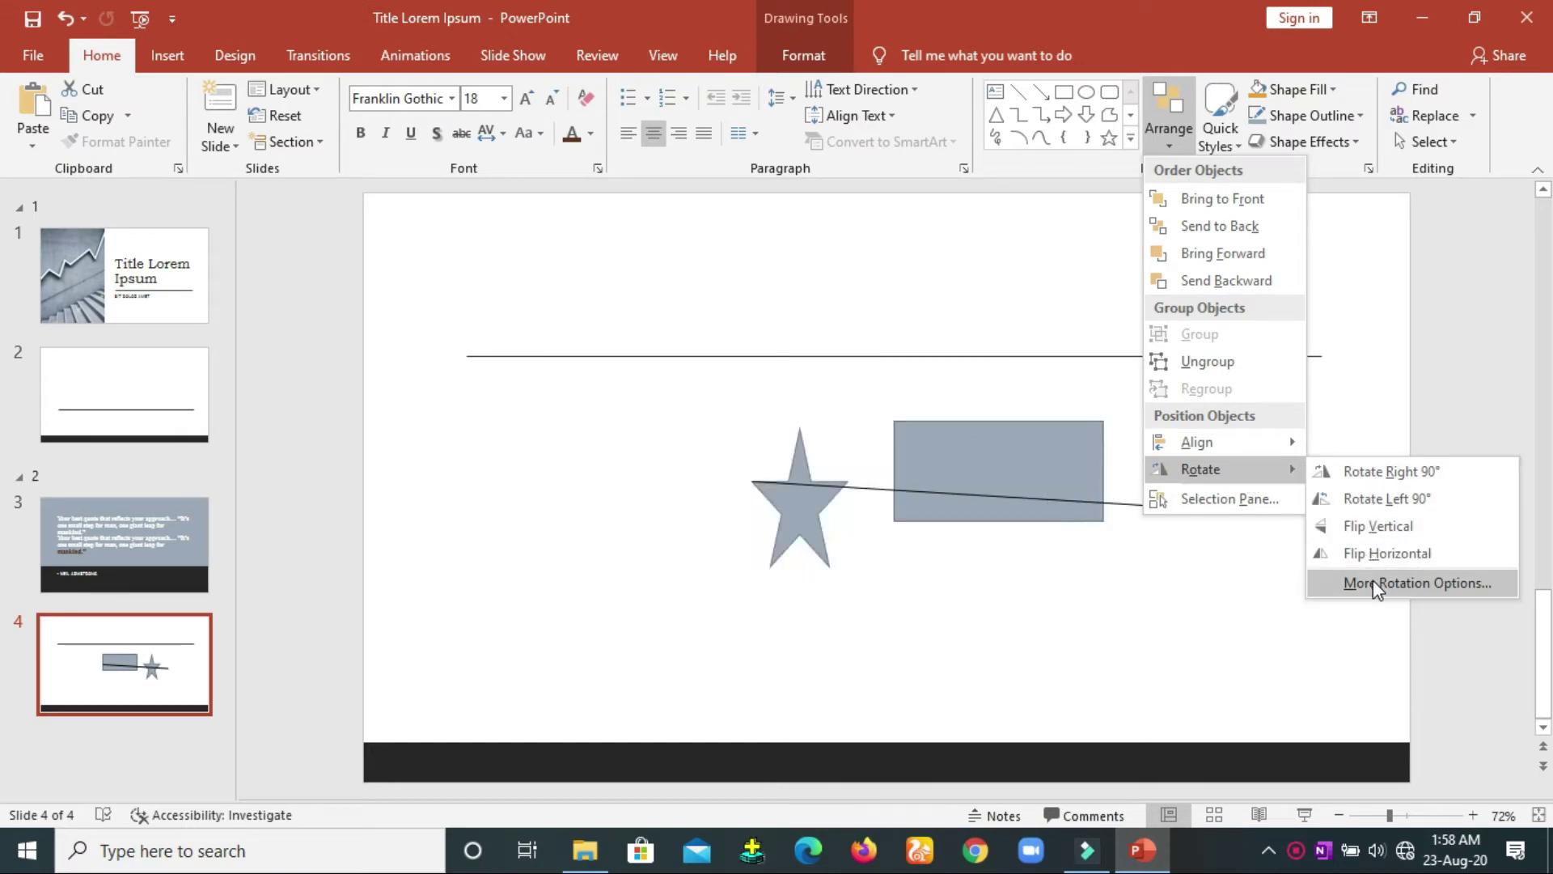
Step: In the Selection Pane, select the star, rectangle, connector line and Group 11 in turn
click(1220, 502)
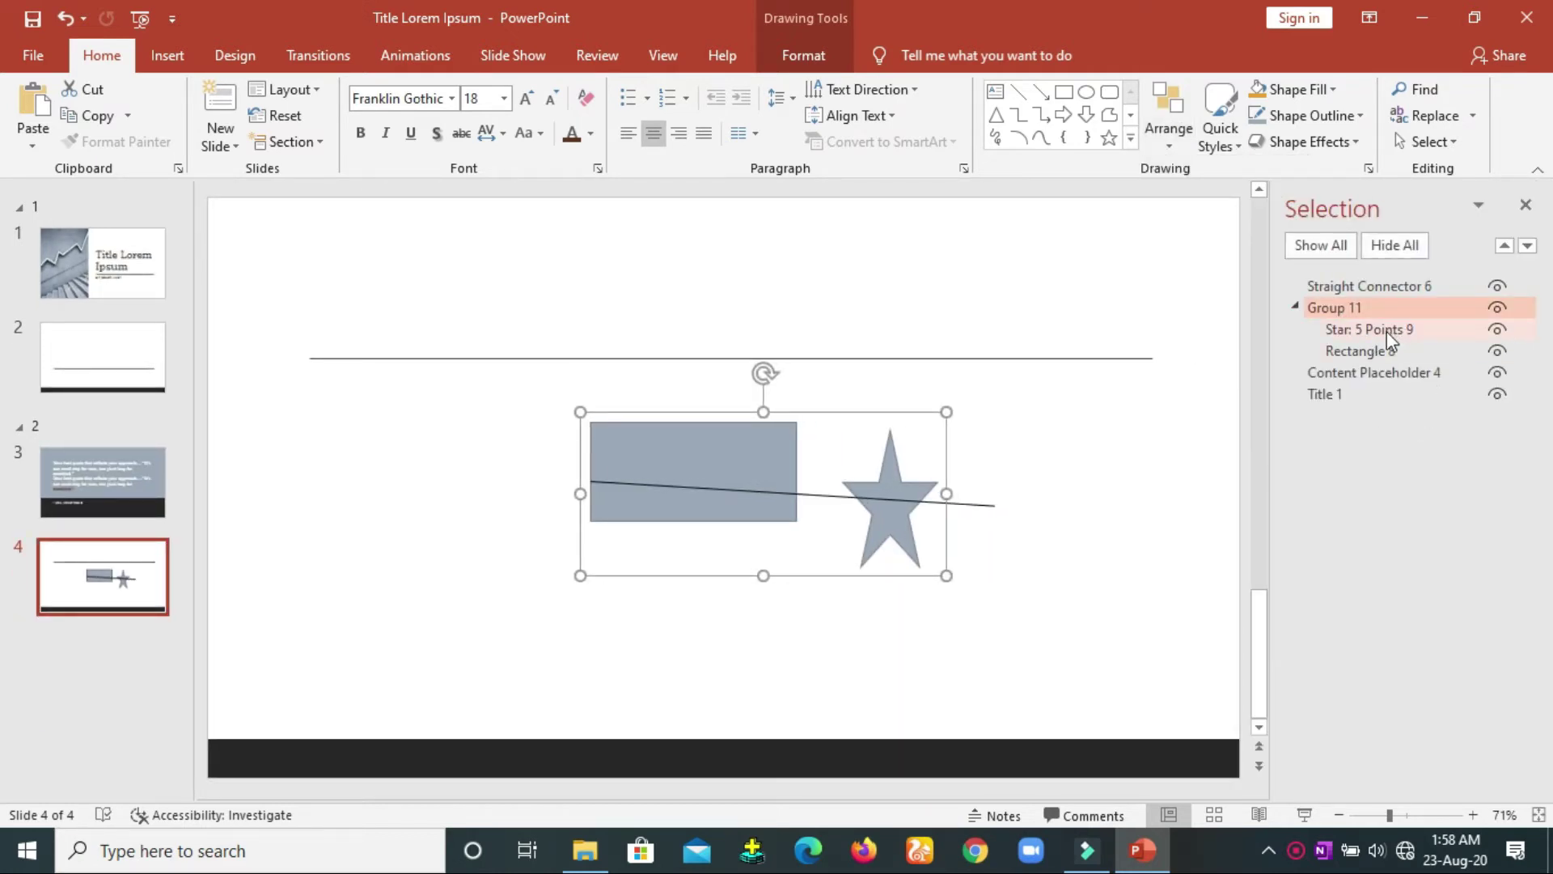
click(1386, 332)
click(1381, 349)
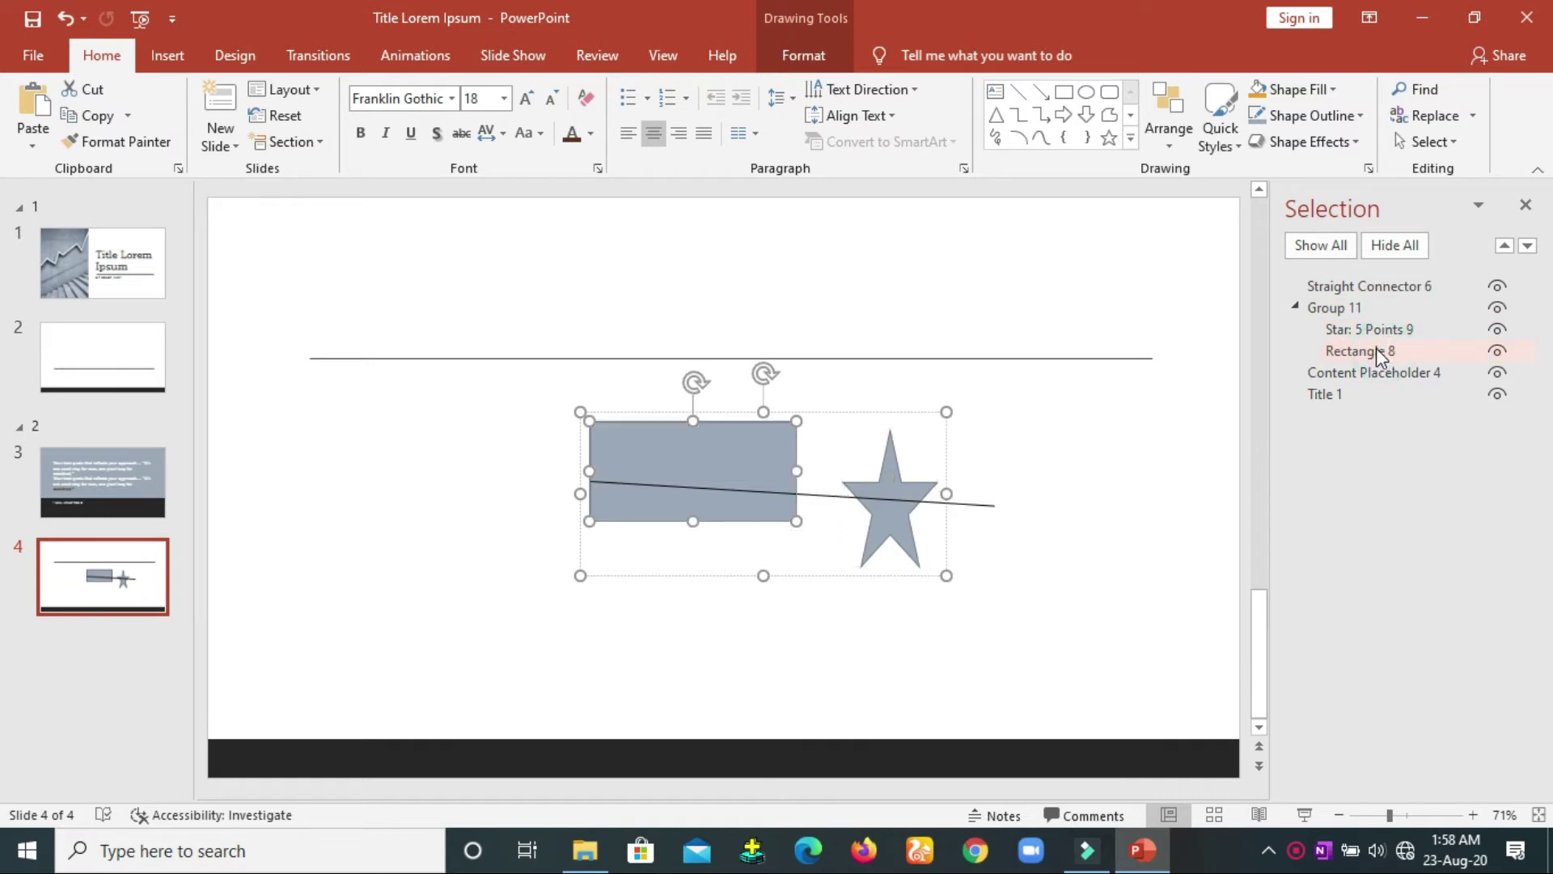
click(1322, 286)
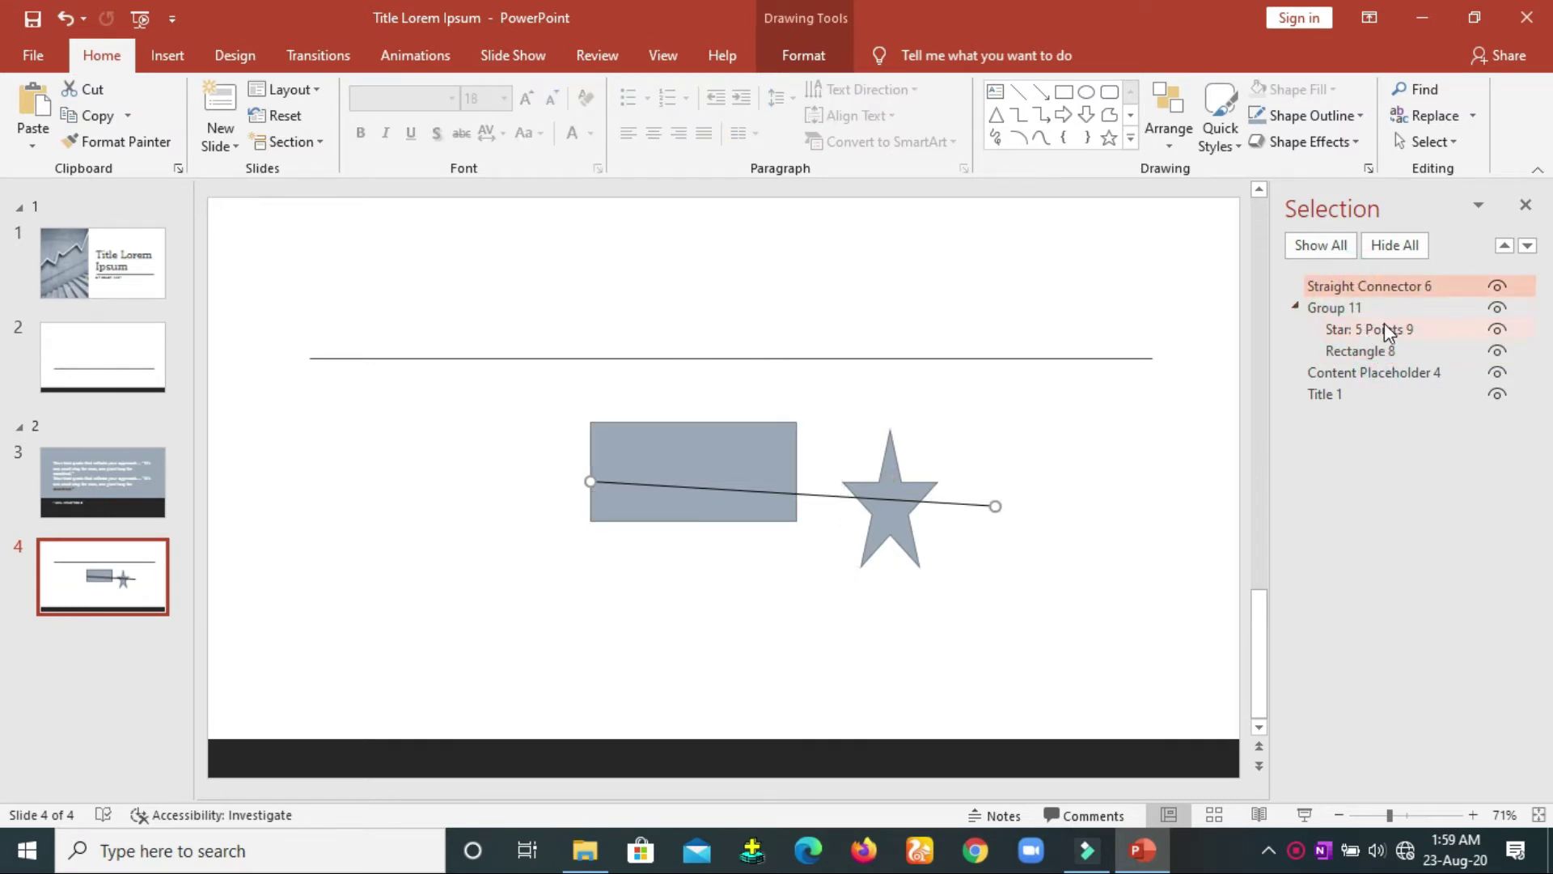
click(1327, 309)
click(1295, 306)
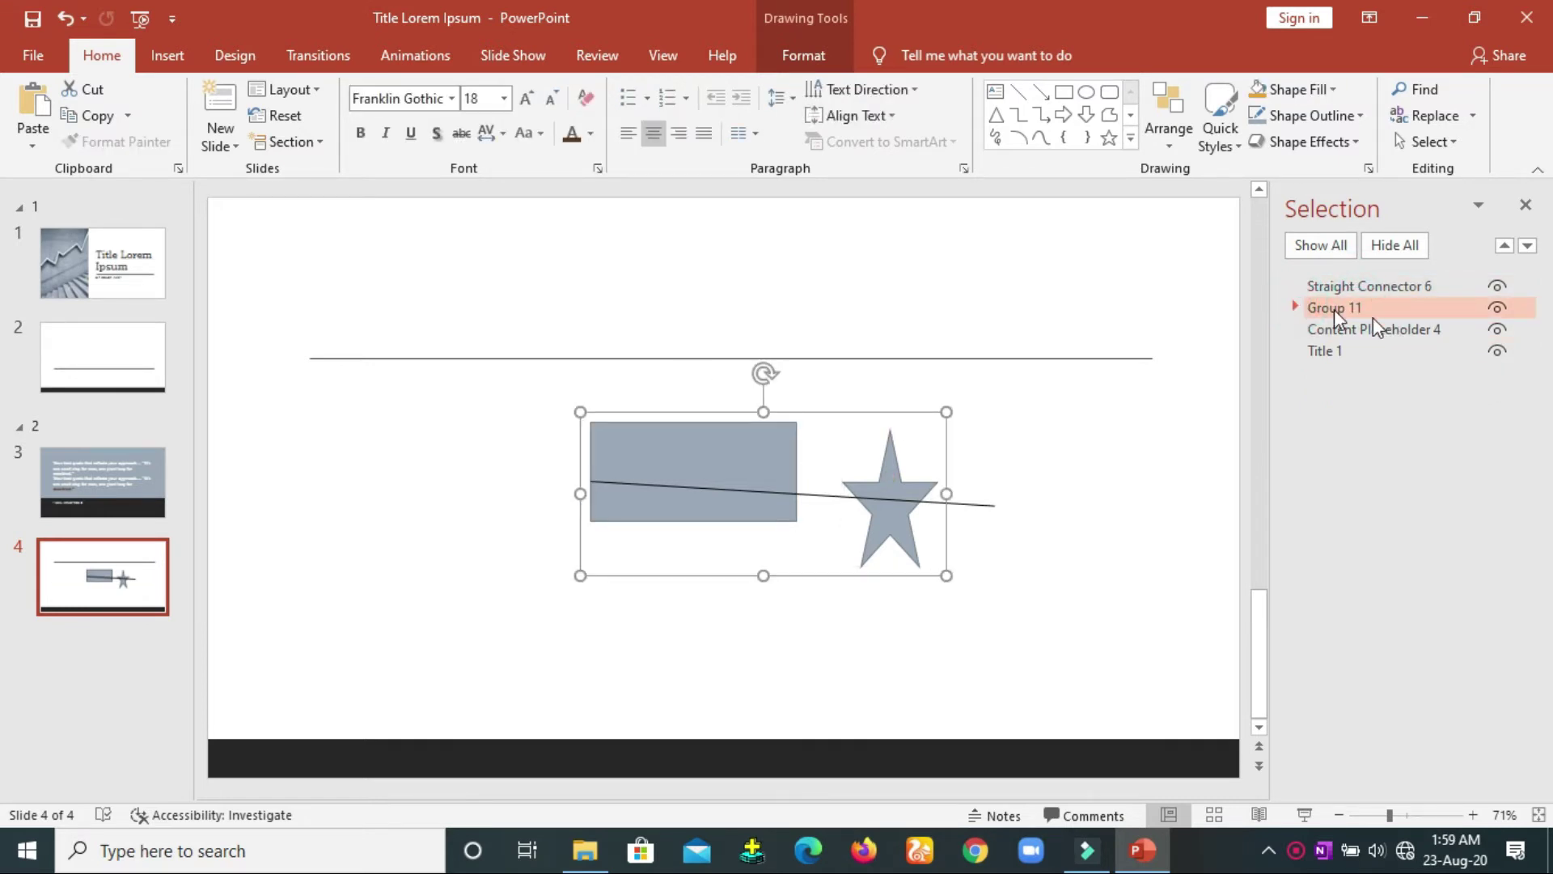
Step: Hide and reshow the connector line and the rectangle-star group, then close the pane
click(1497, 288)
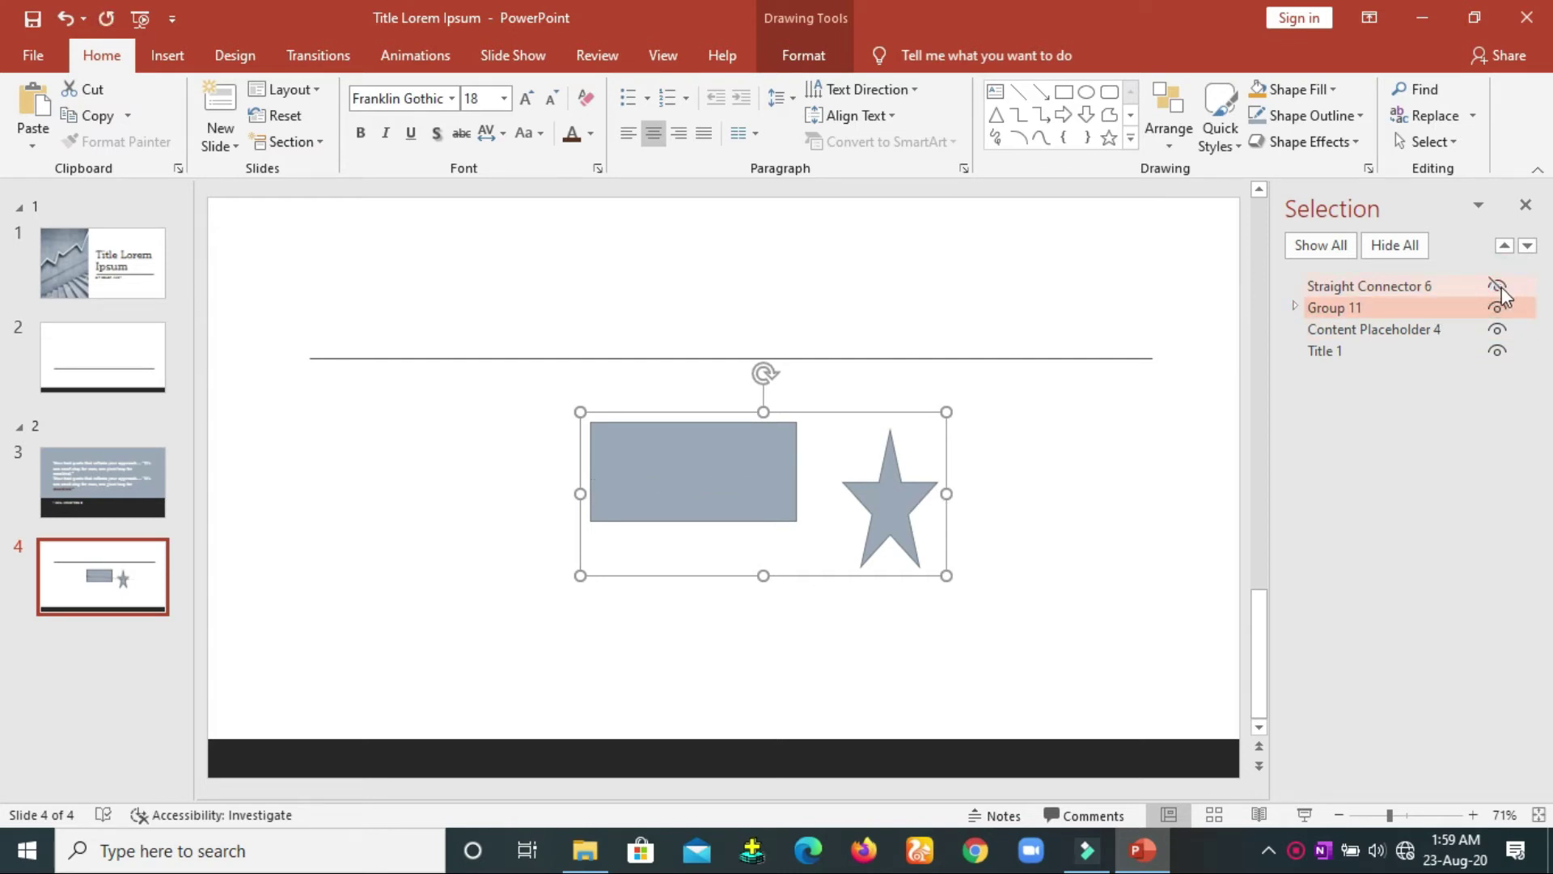
click(1500, 286)
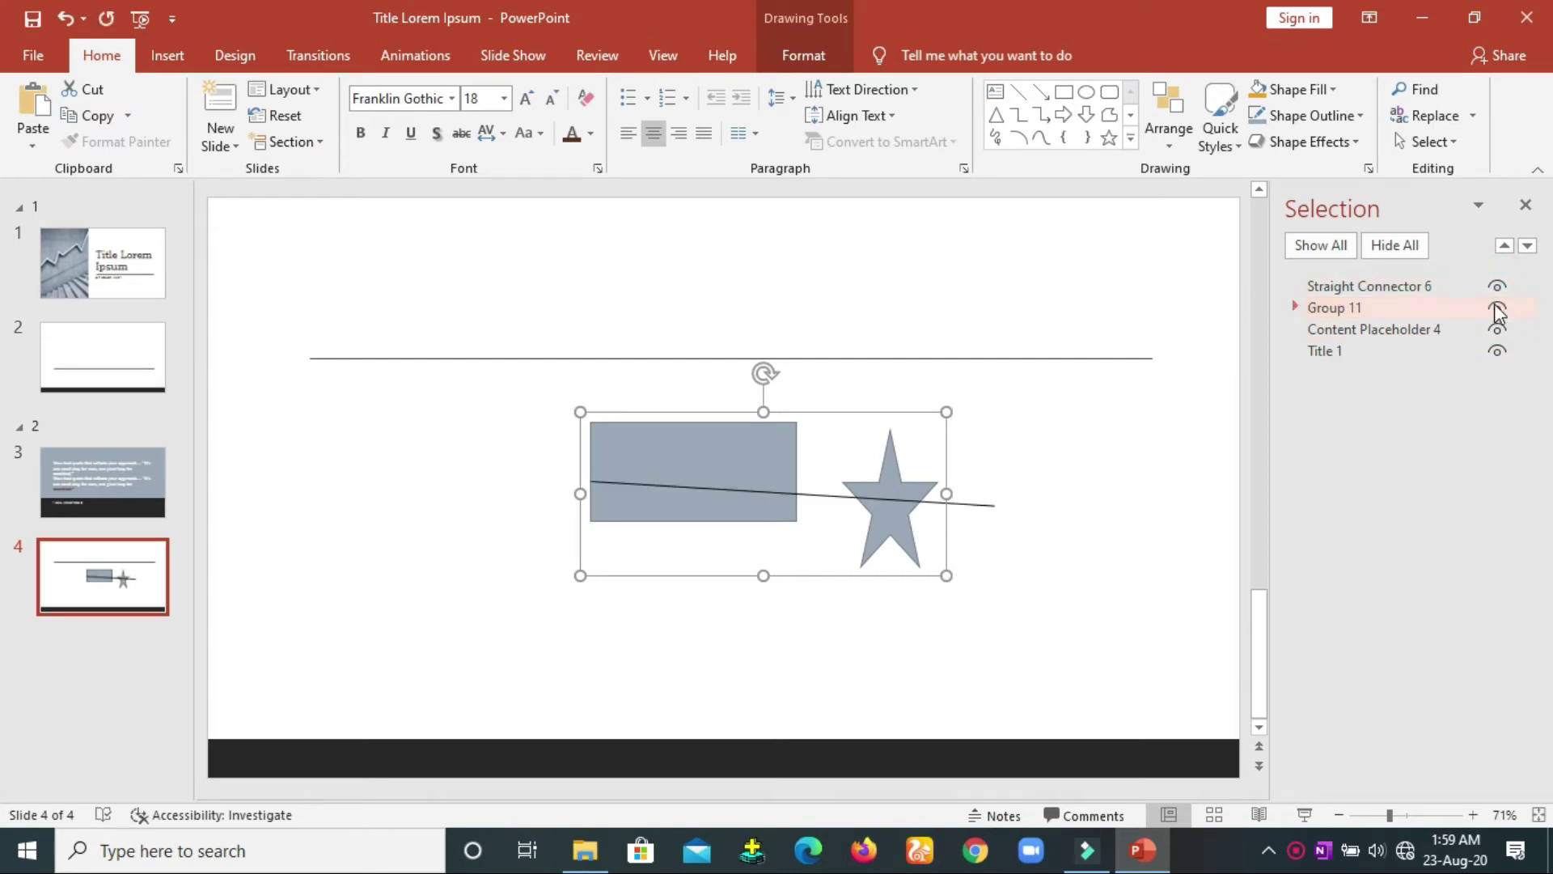
click(1496, 308)
click(1493, 308)
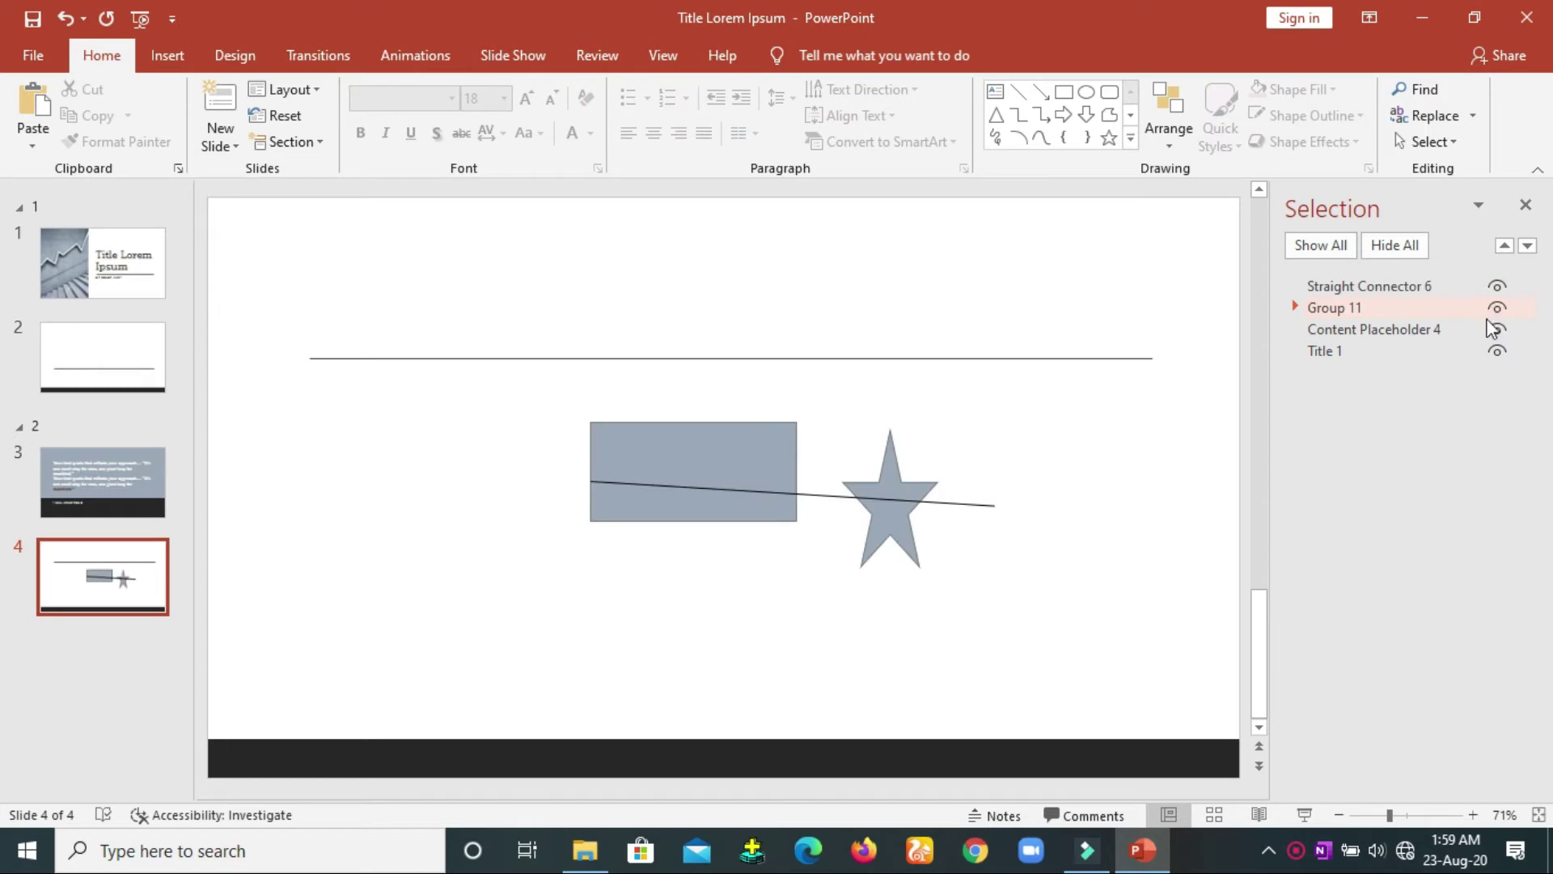
click(1526, 205)
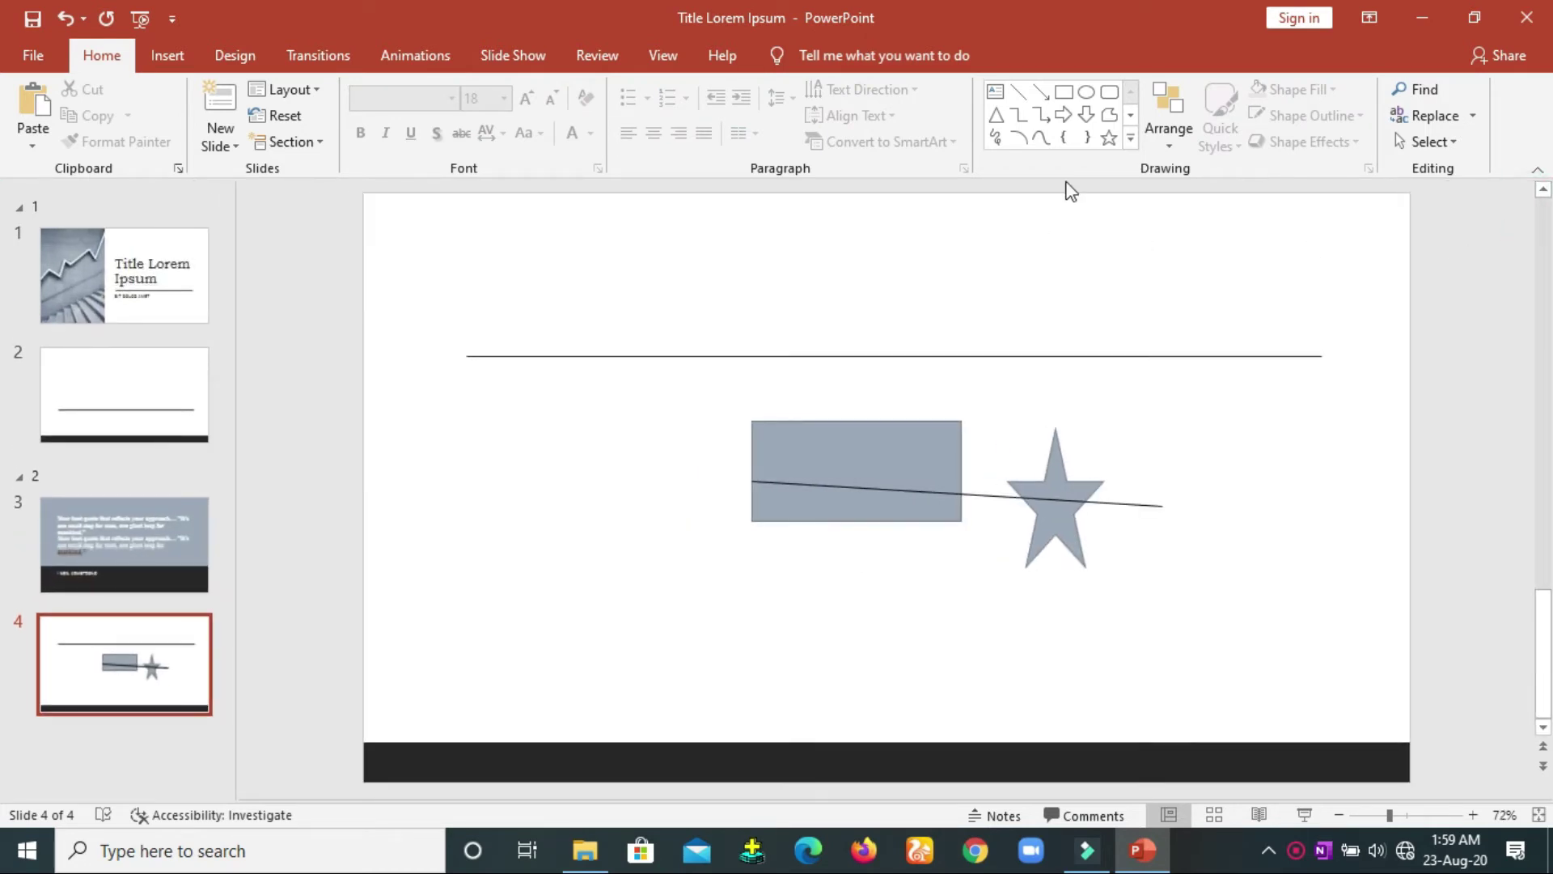
Step: Apply the gold Intense Effect Quick Style to the grouped rectangle and star
click(1188, 153)
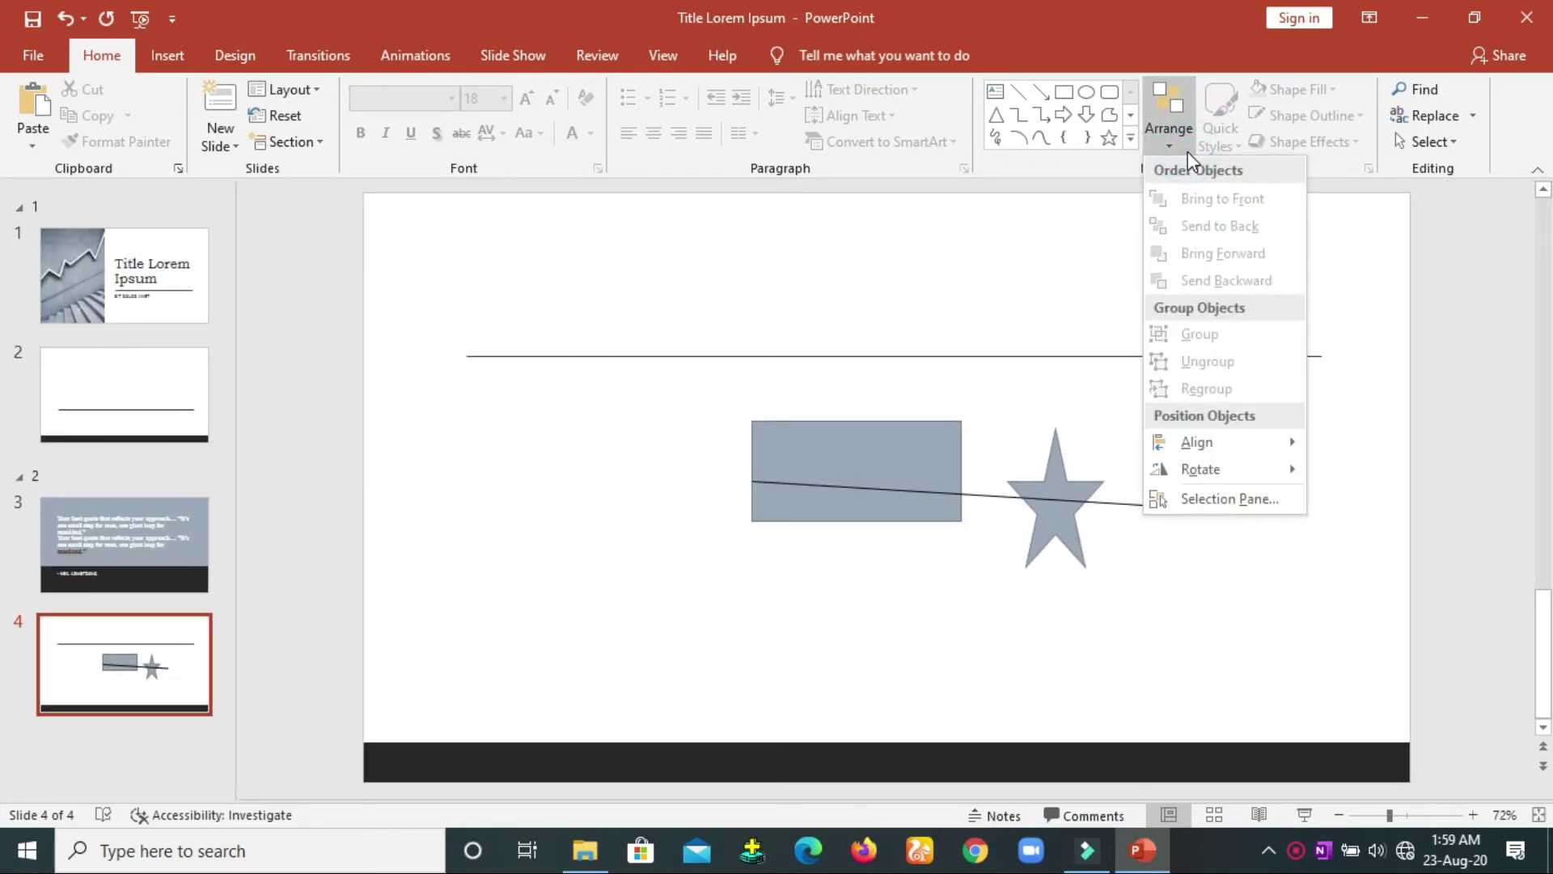
click(1188, 152)
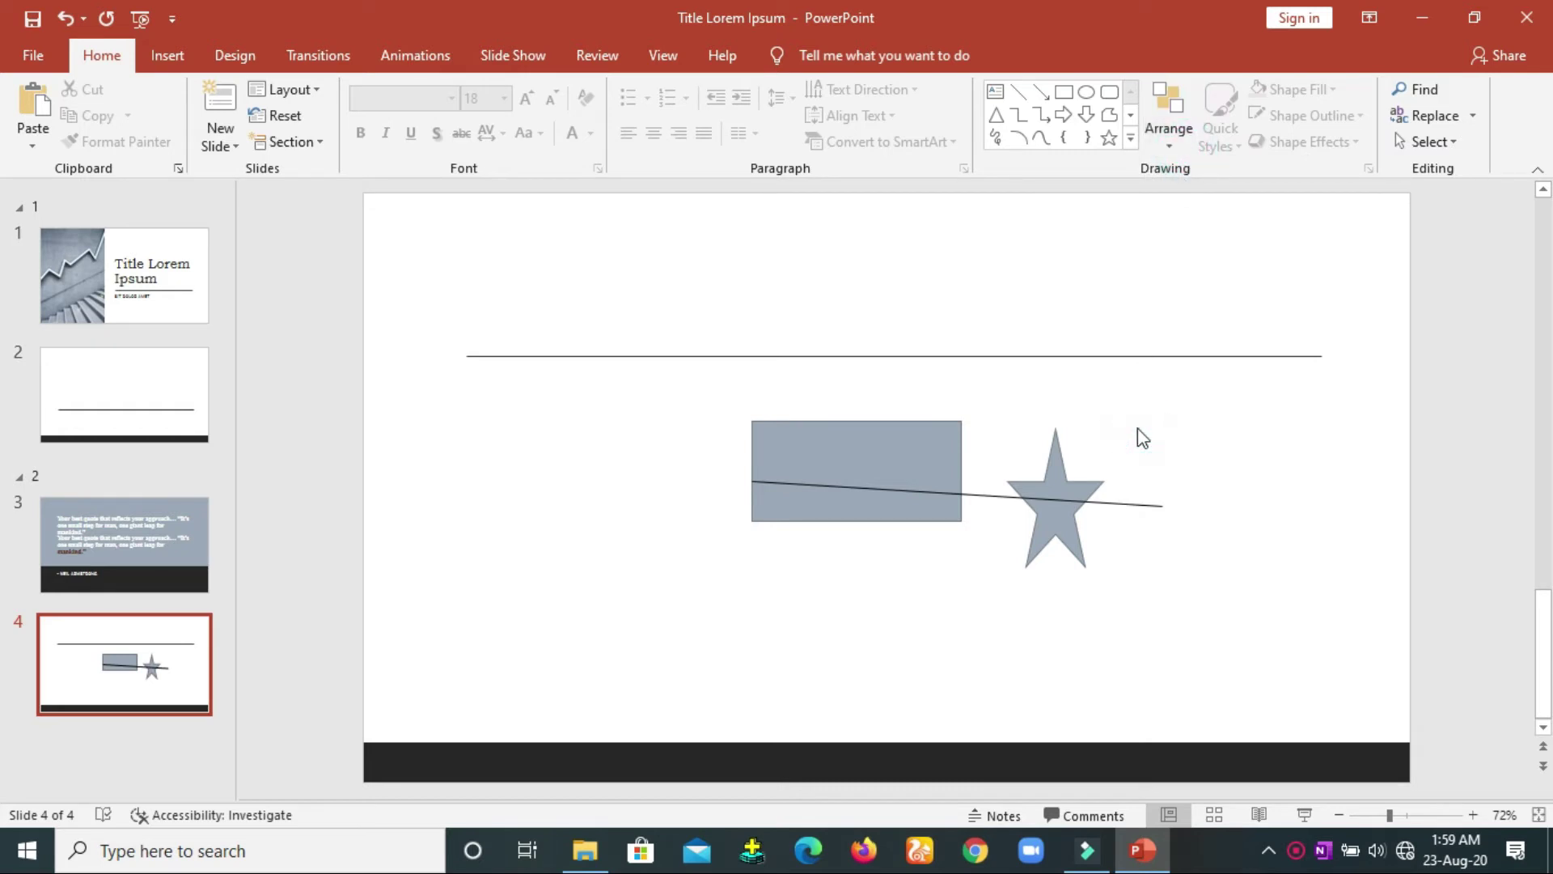
click(1050, 465)
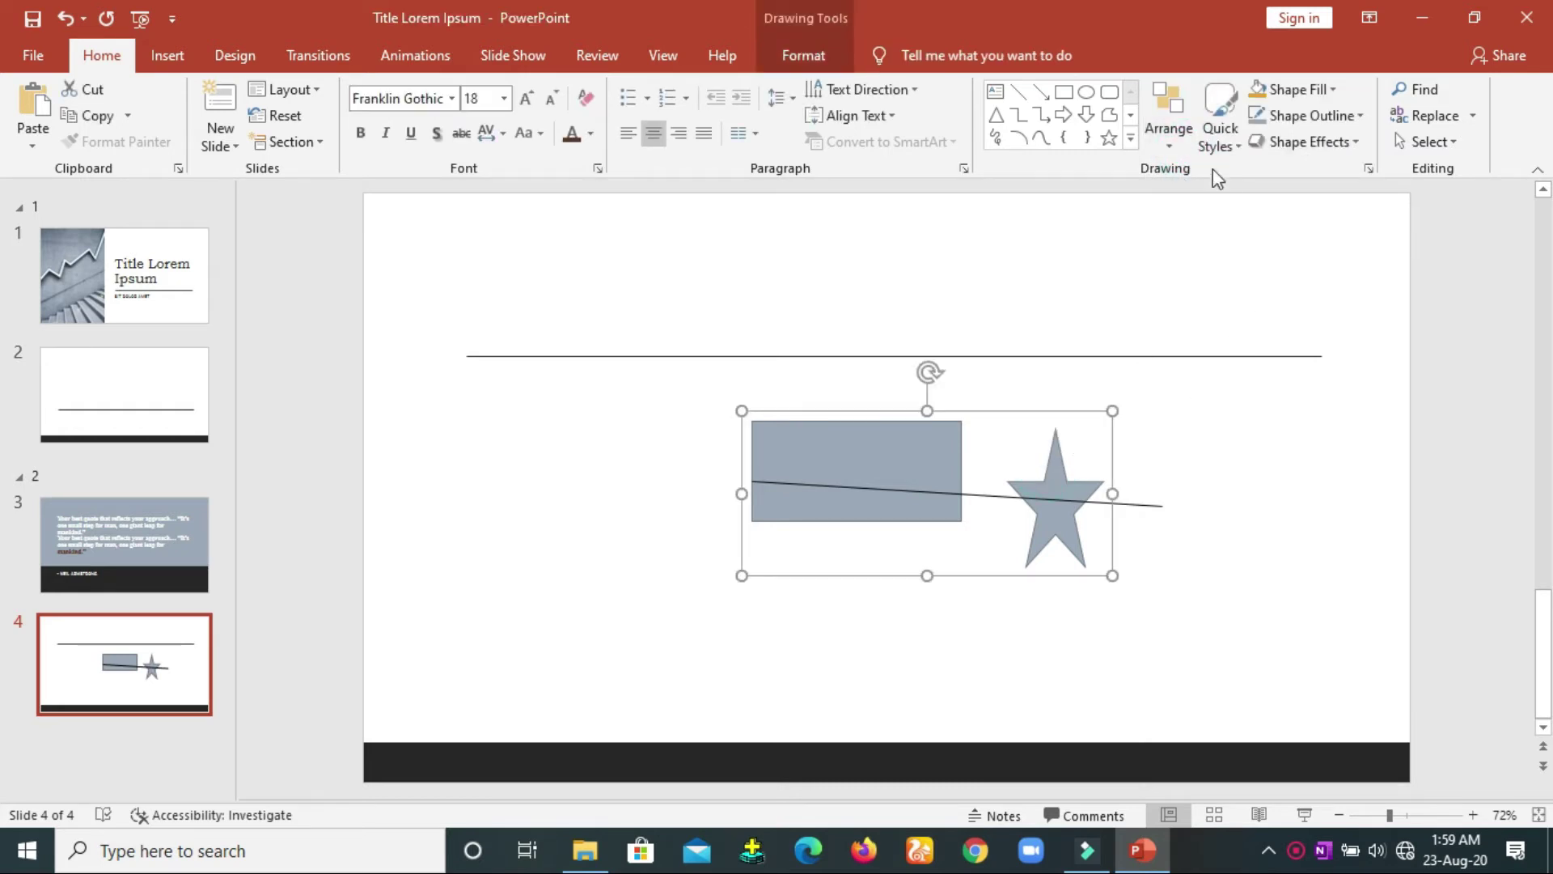
click(1232, 139)
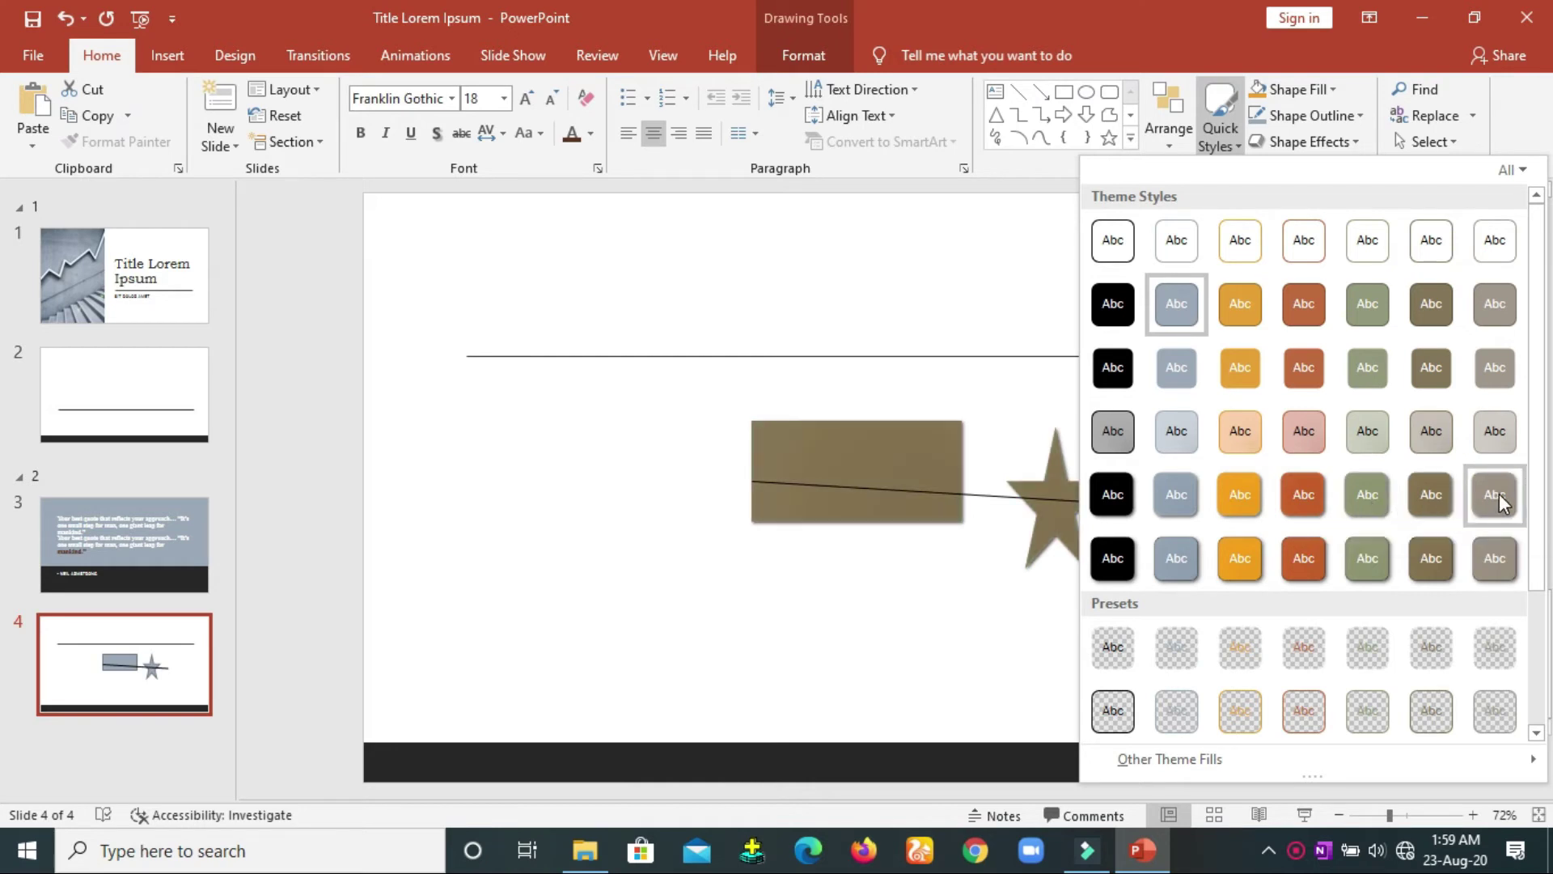
click(1242, 562)
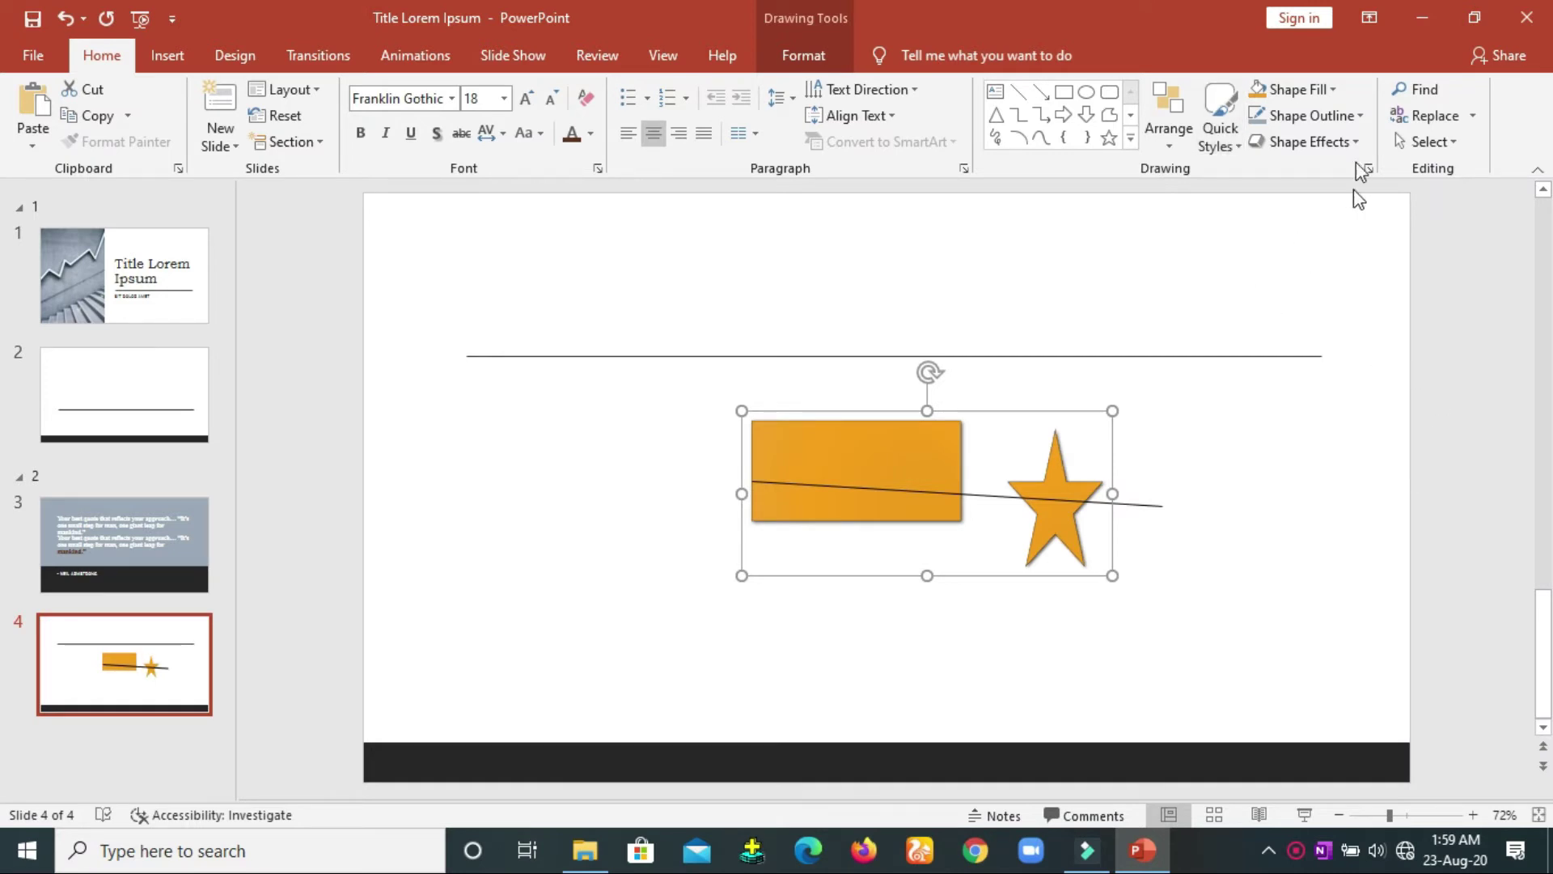
Step: Set the group's Shape Fill to red and its Shape Outline to Dark Blue
click(1331, 90)
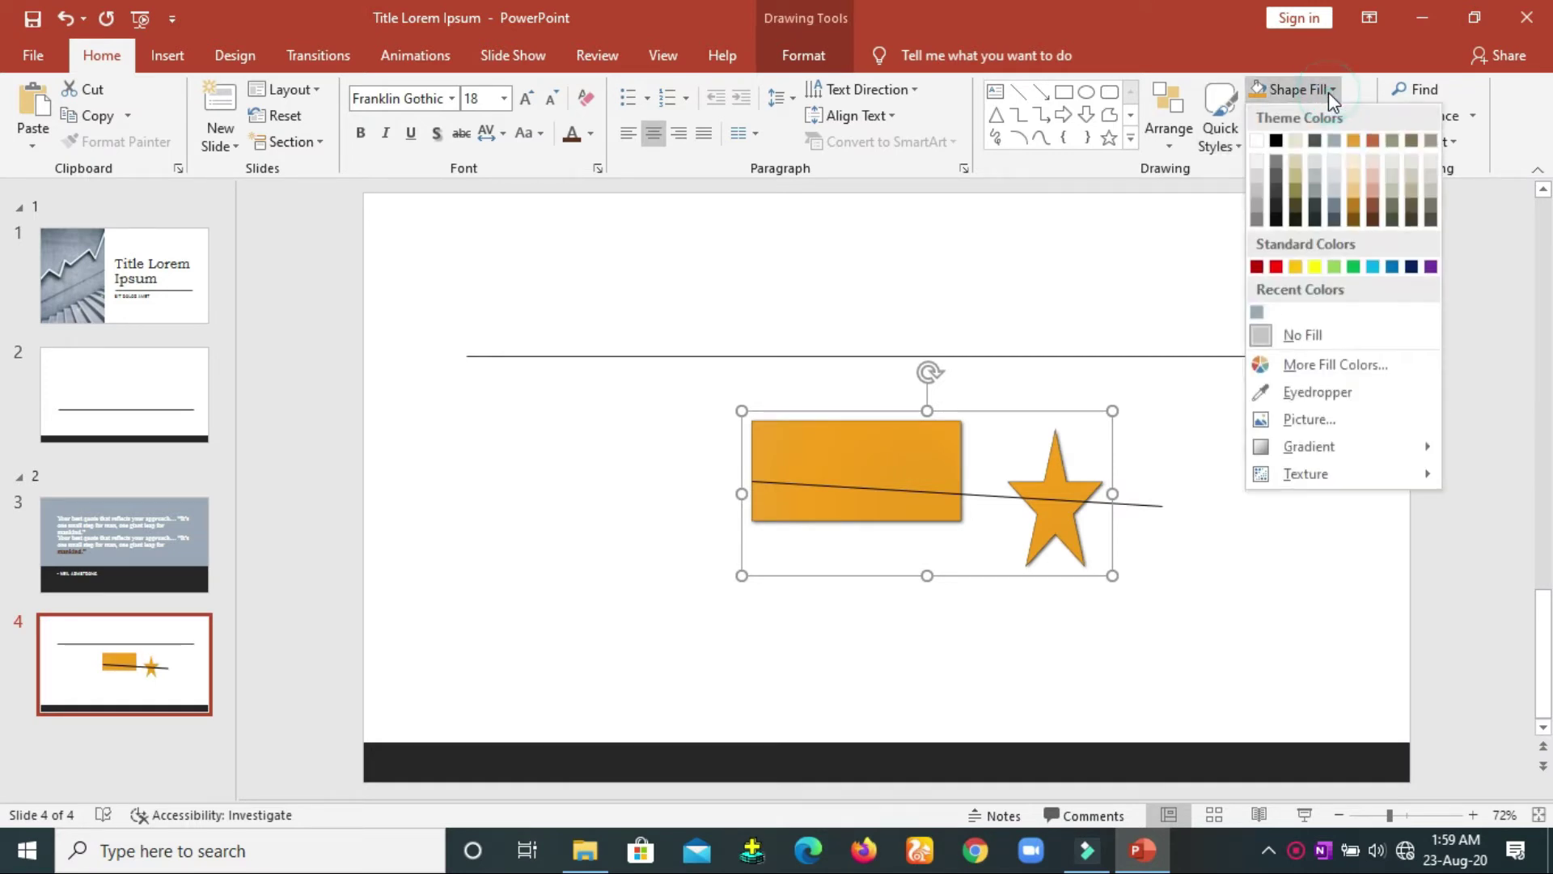
click(1276, 266)
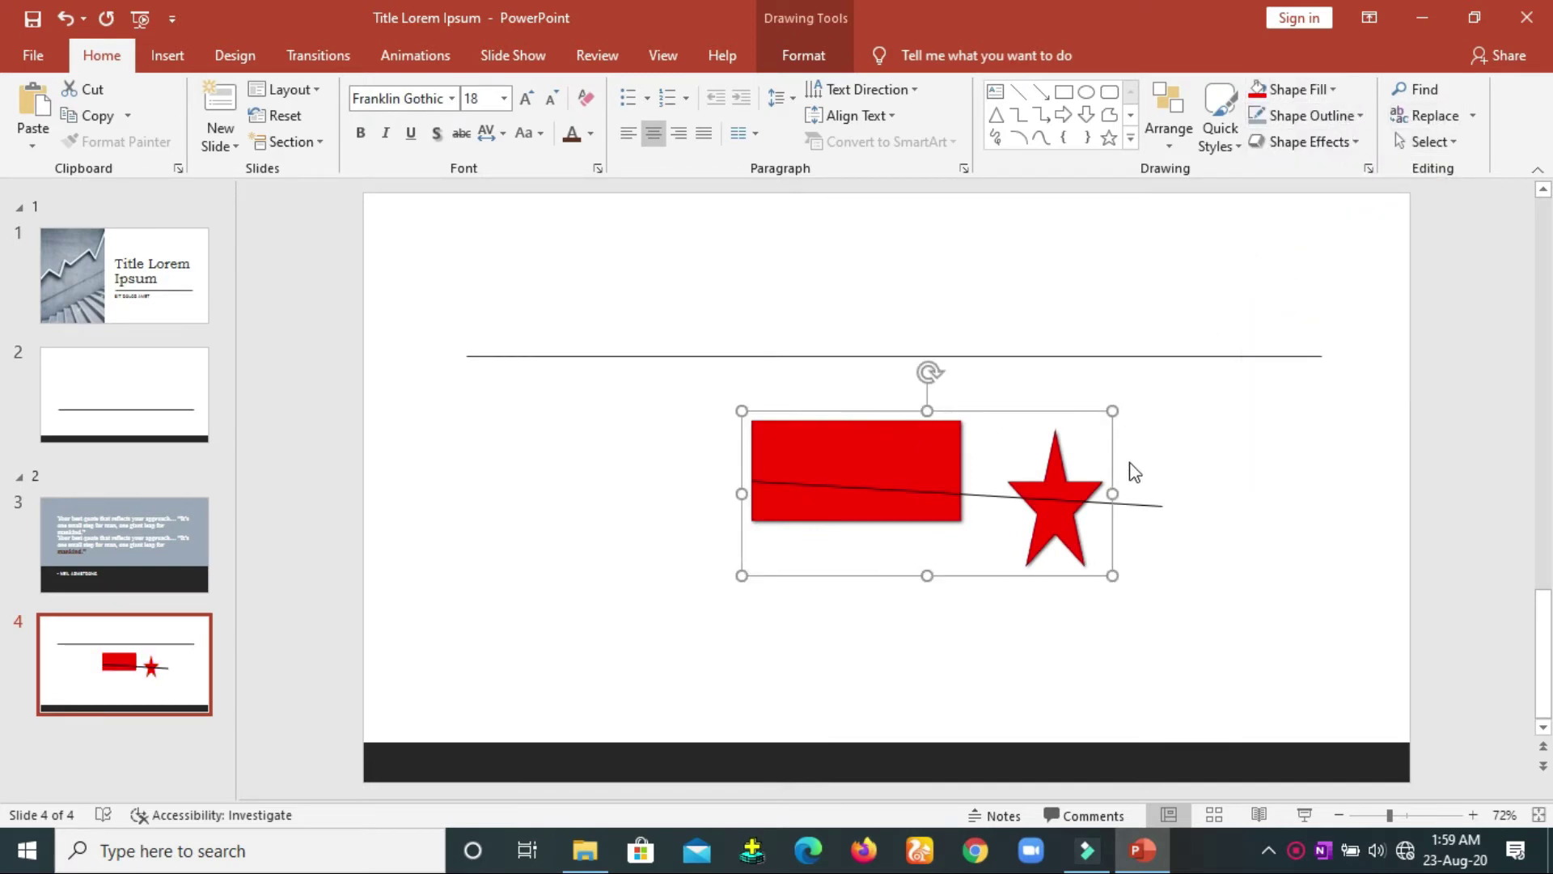
click(1356, 119)
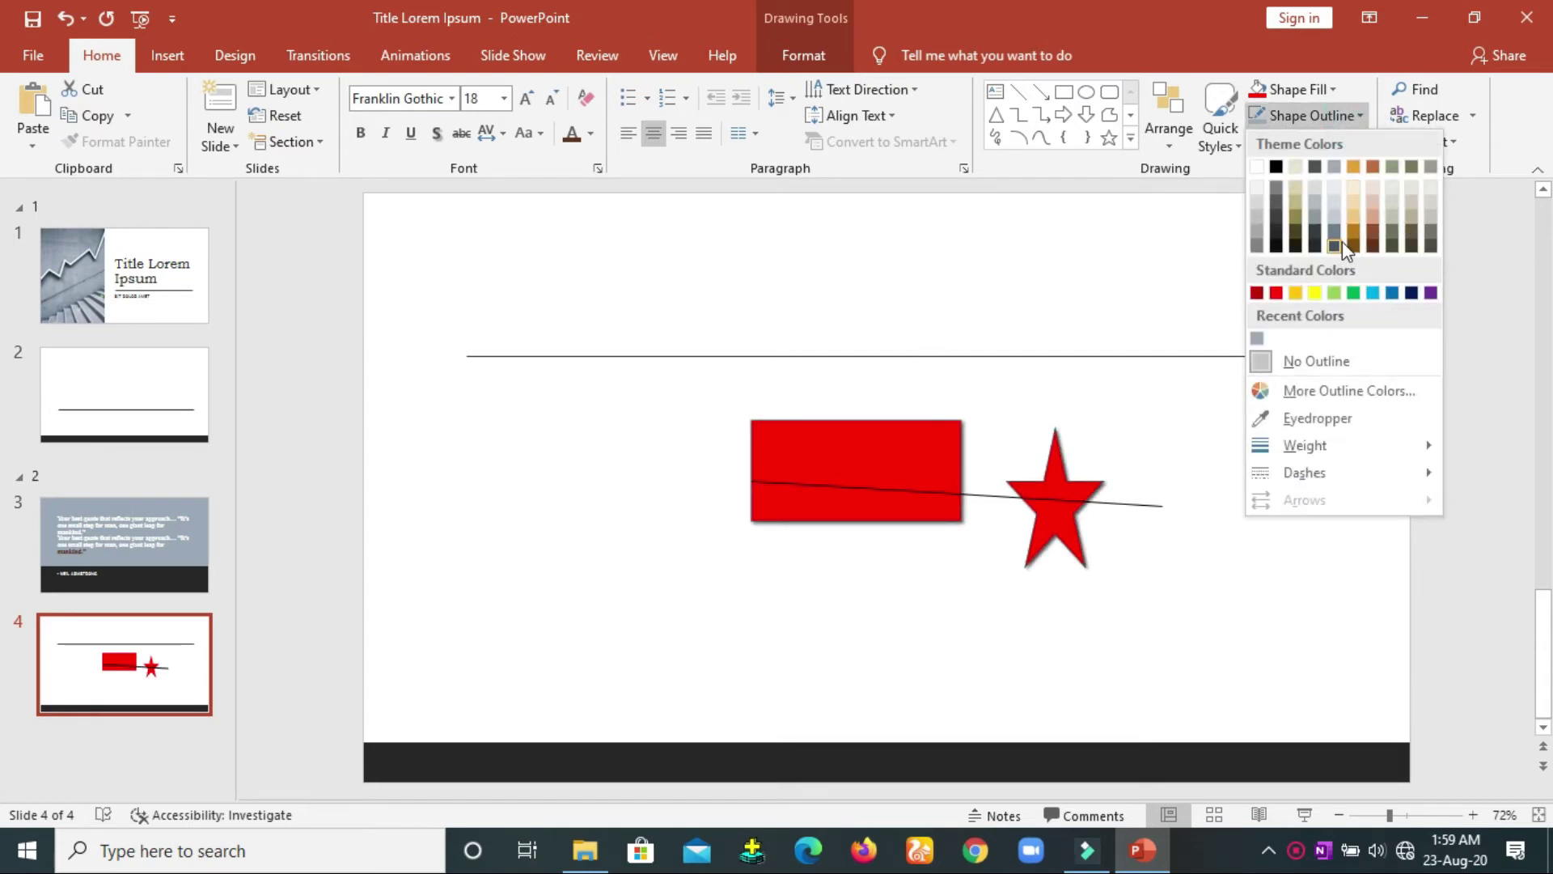
click(1409, 293)
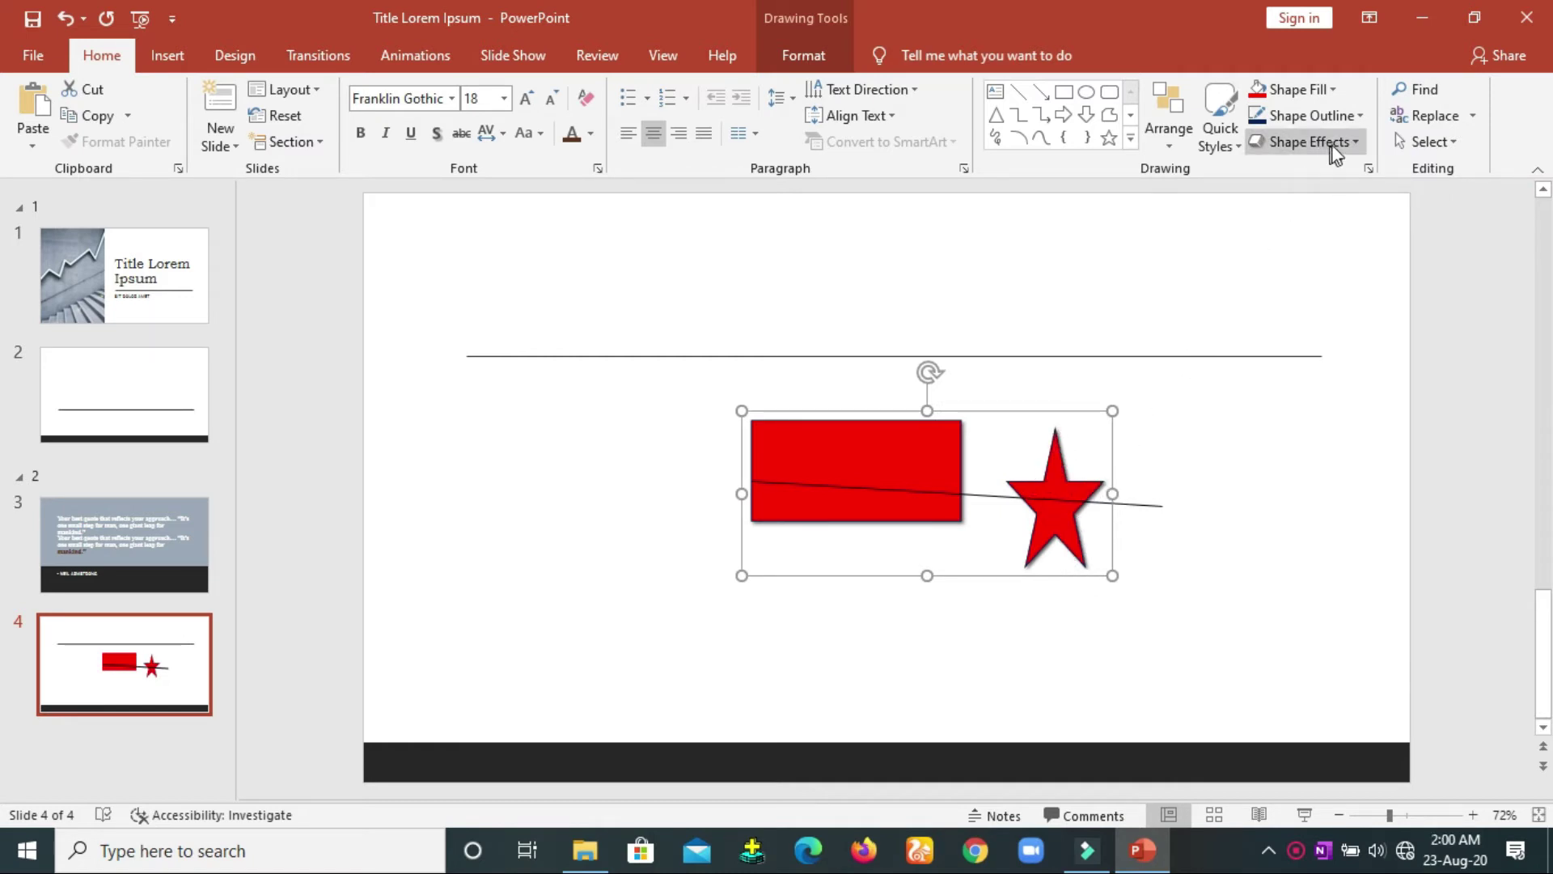
Step: Apply a soft shadow preset effect to the rectangle and star group
click(1357, 147)
mouse_move(1323, 184)
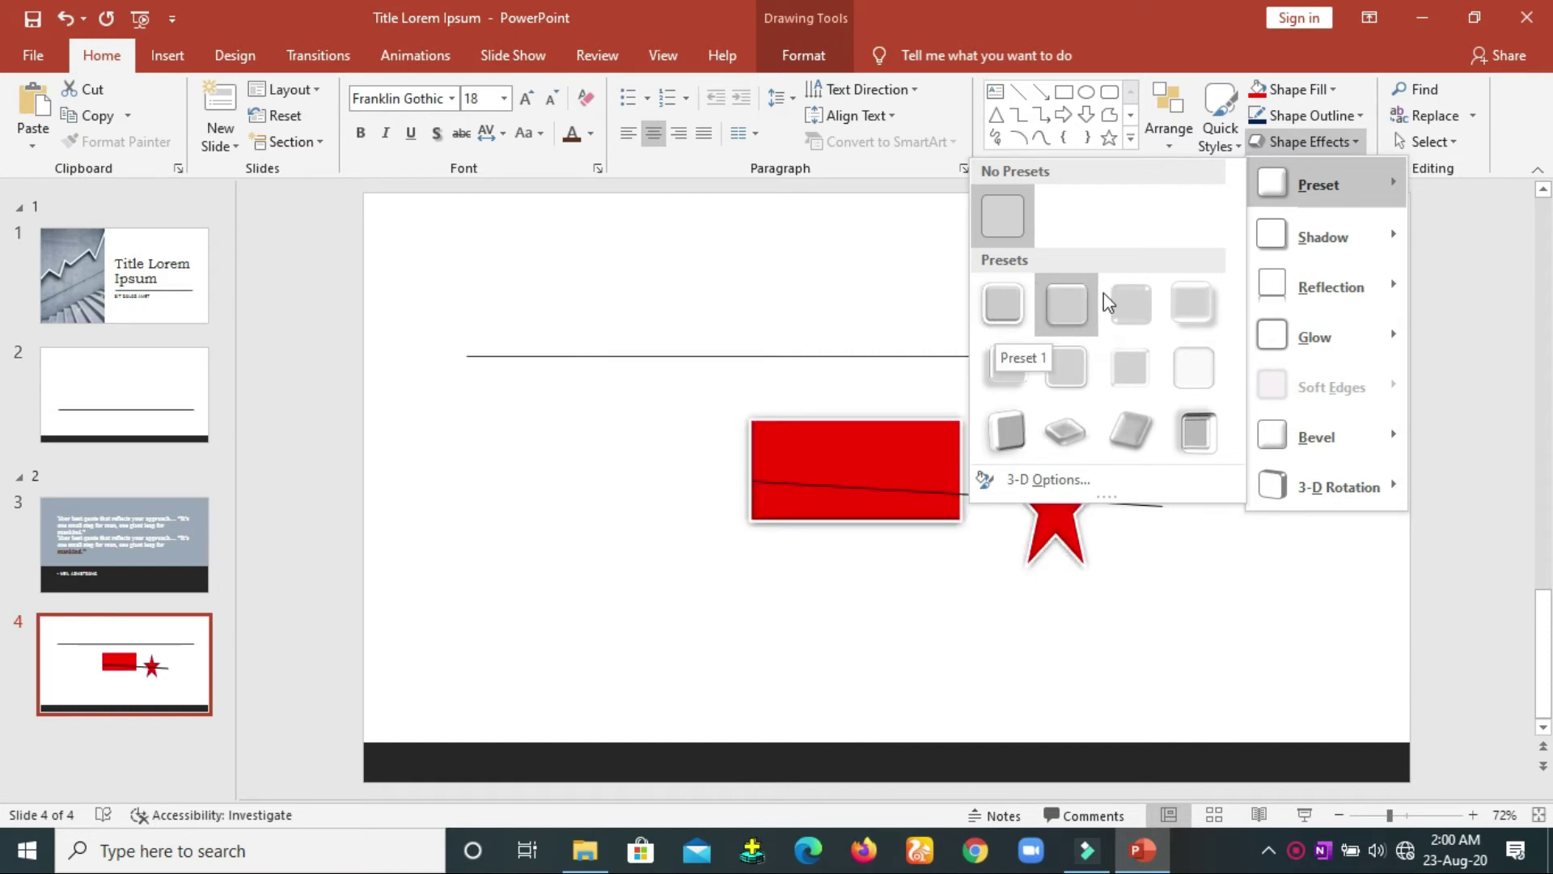
click(1192, 307)
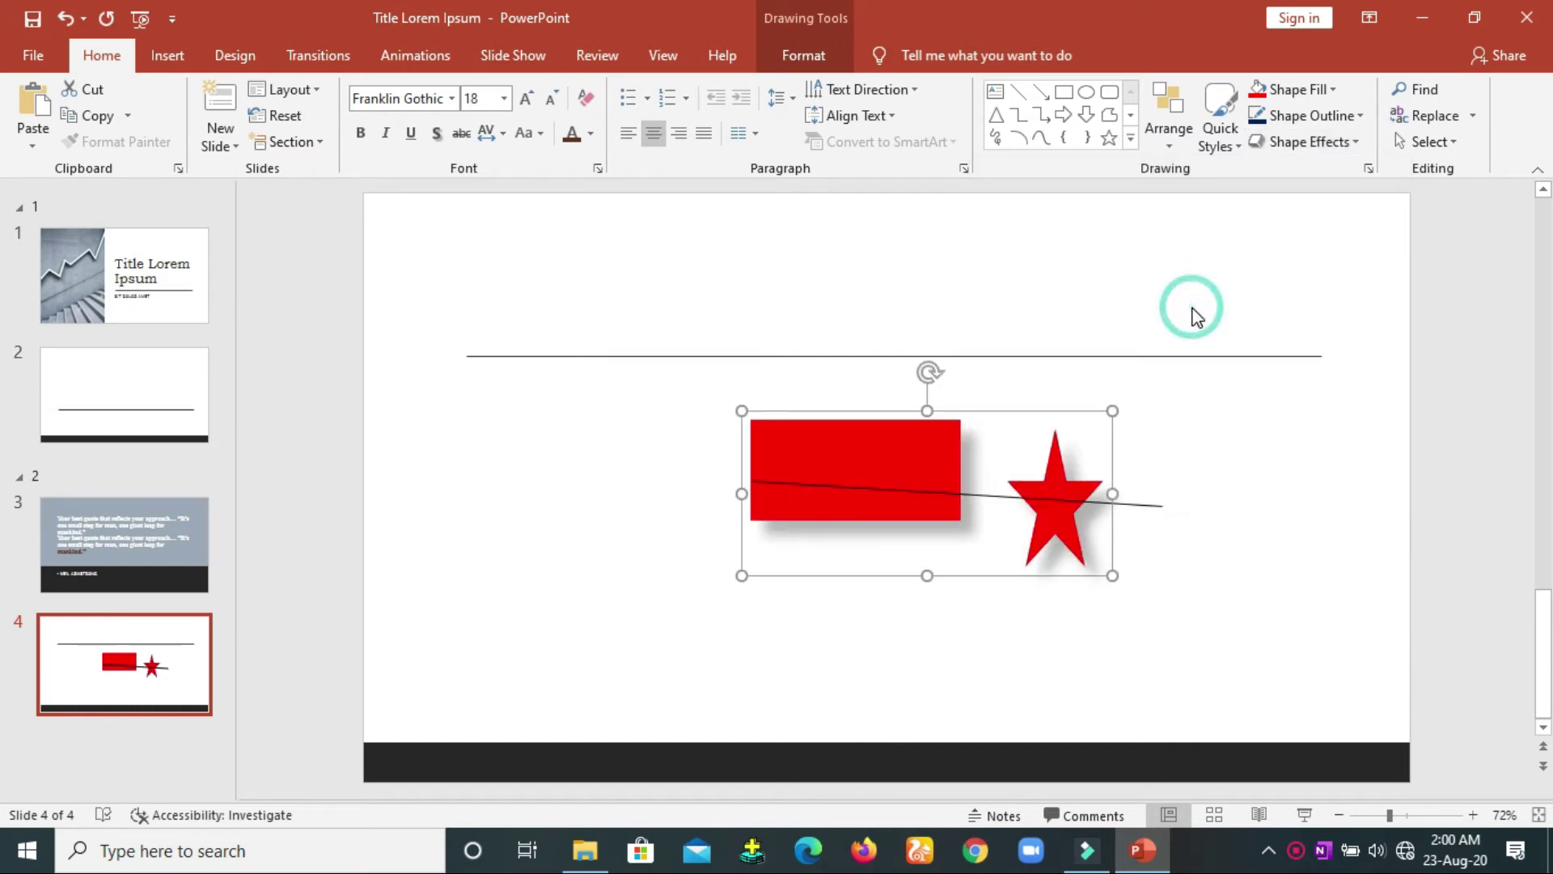
click(1179, 426)
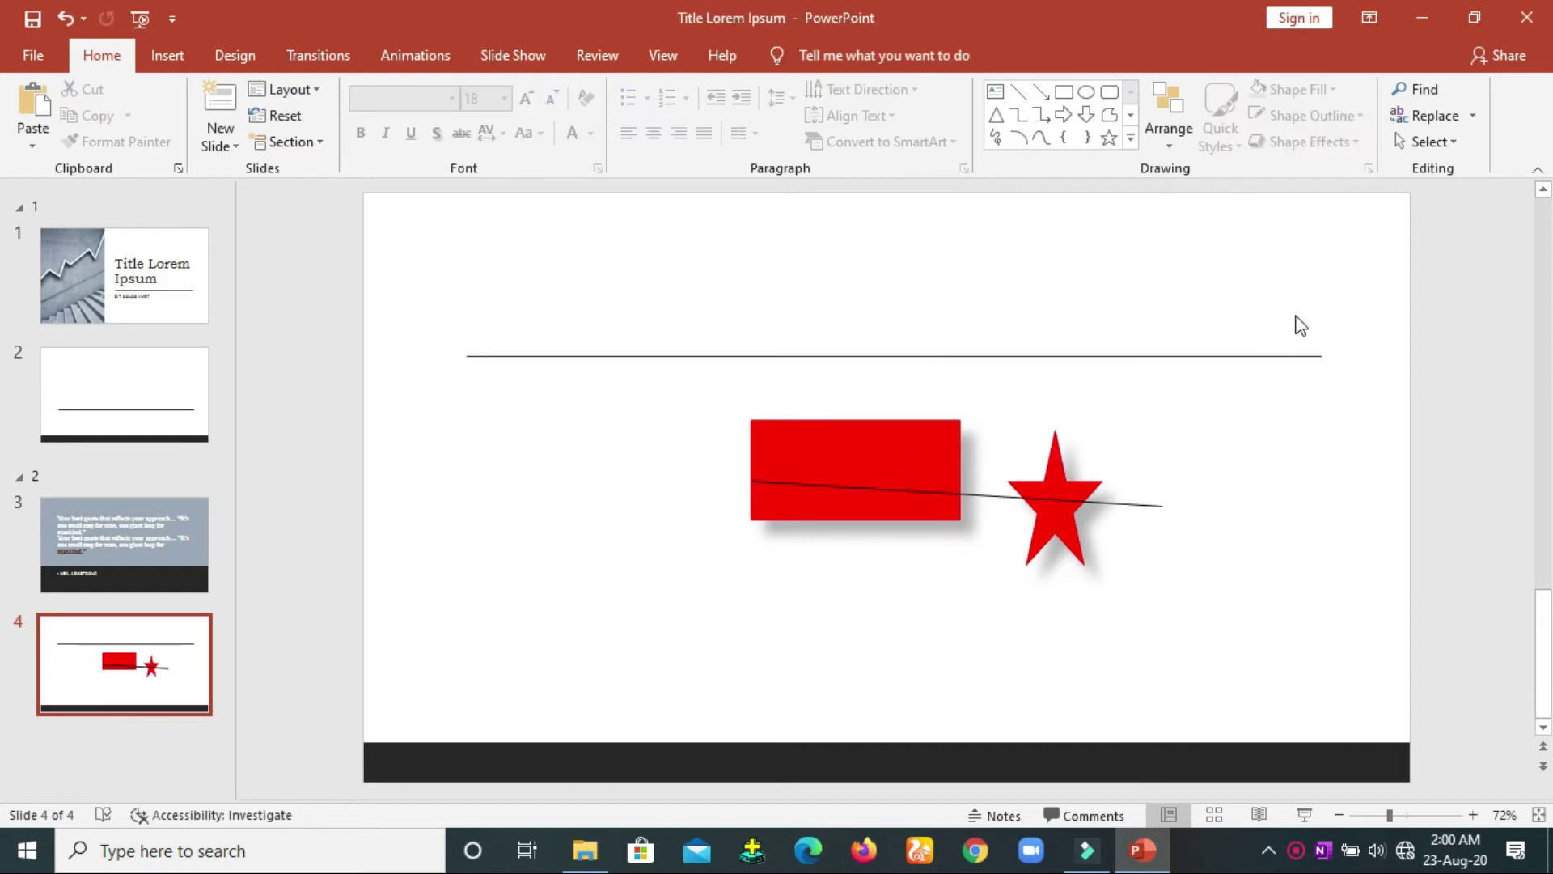
click(910, 455)
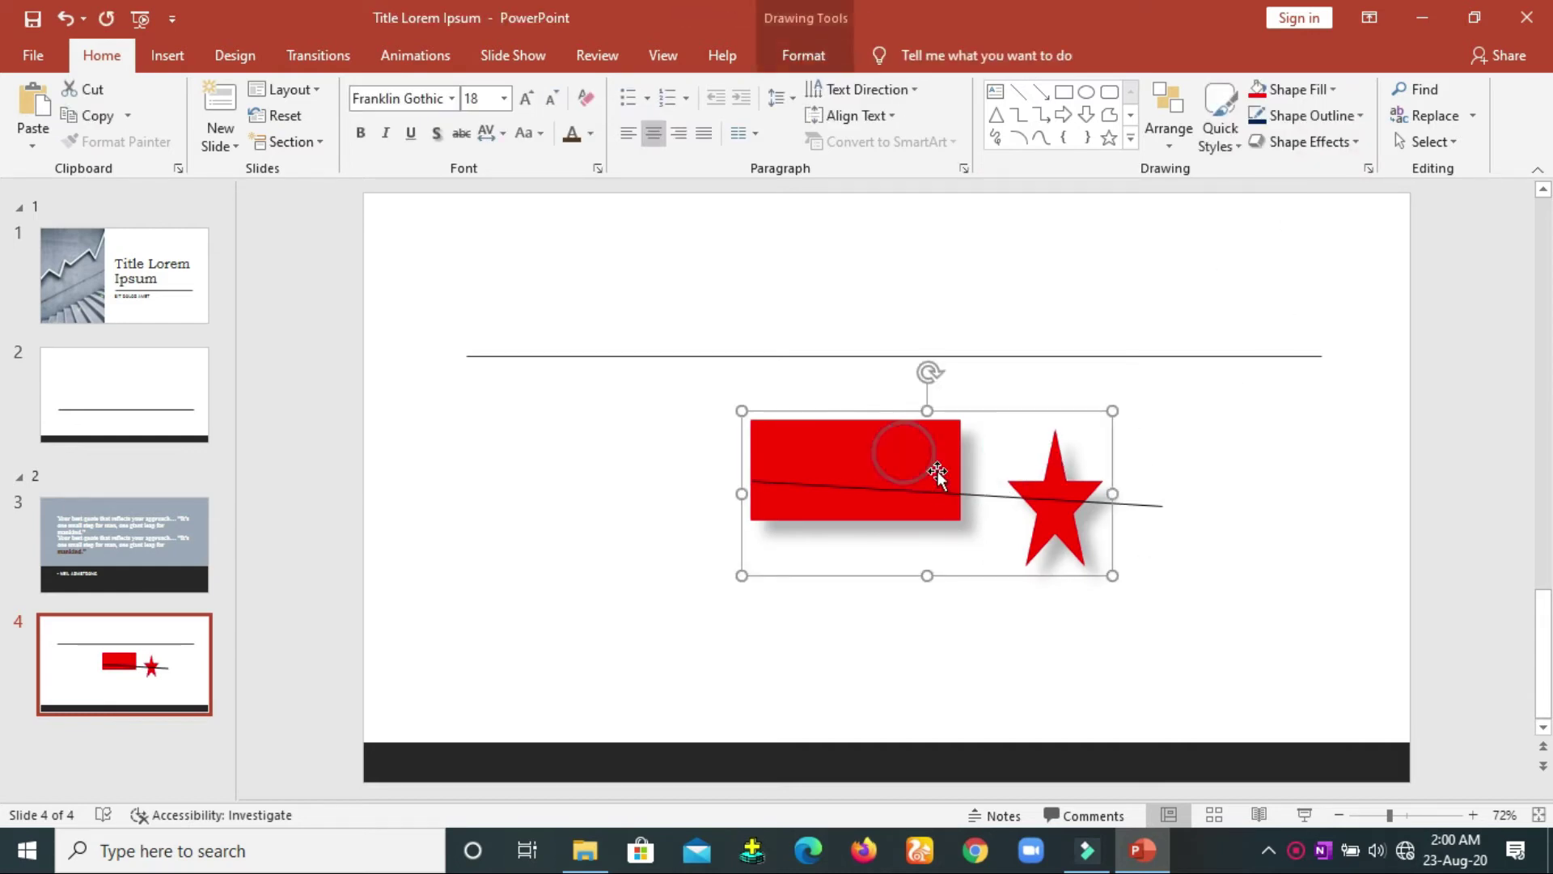
Step: Add a Full Reflection: Touching and an 11 pt Gold, Accent color 2 glow
click(1351, 143)
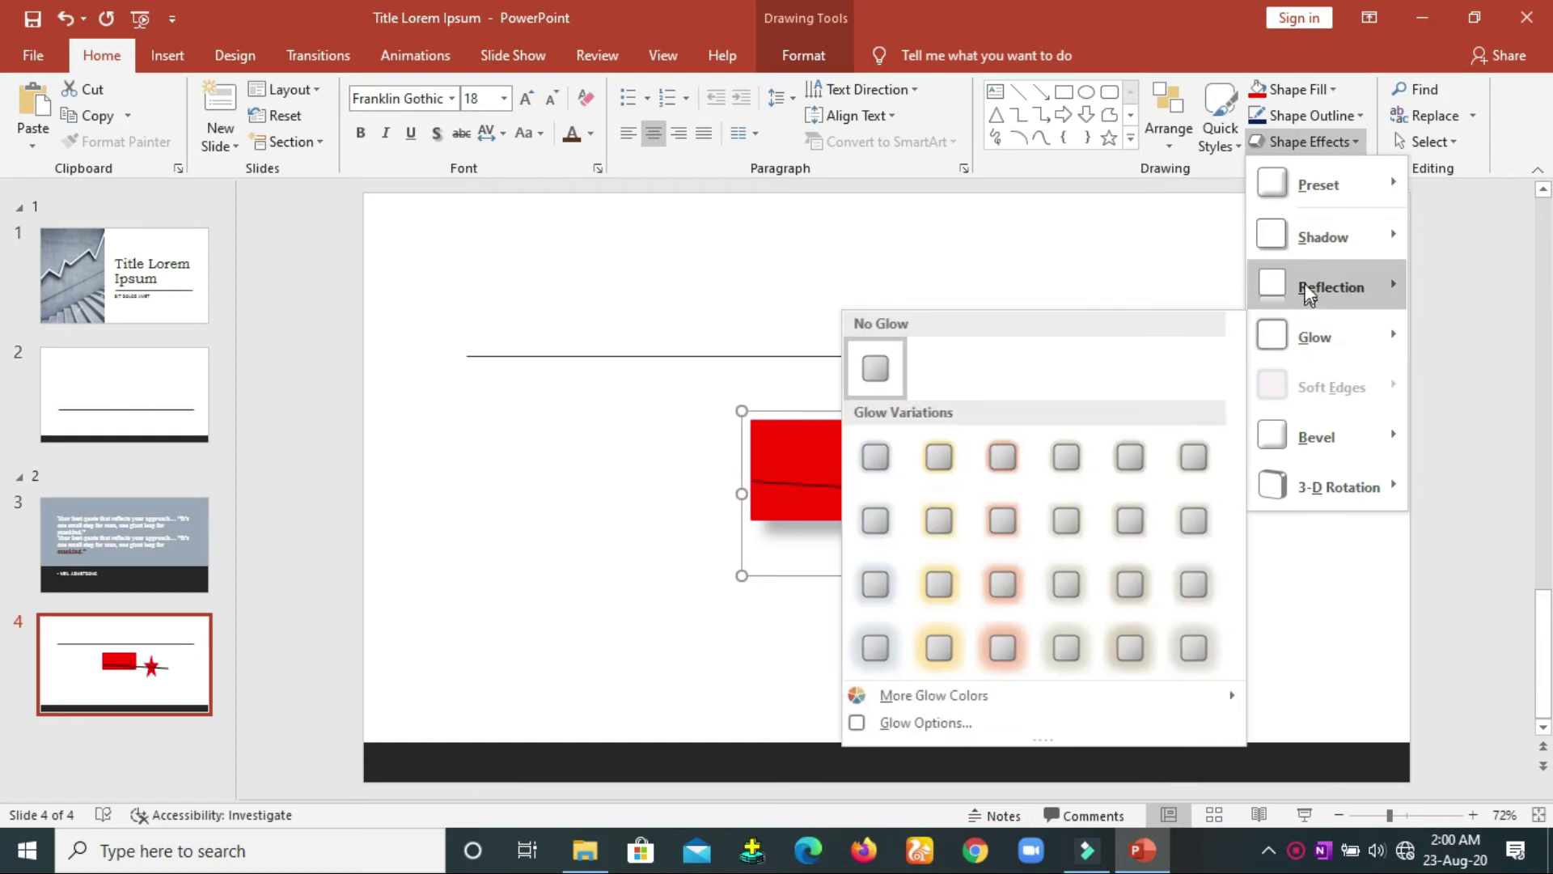
mouse_move(1330, 287)
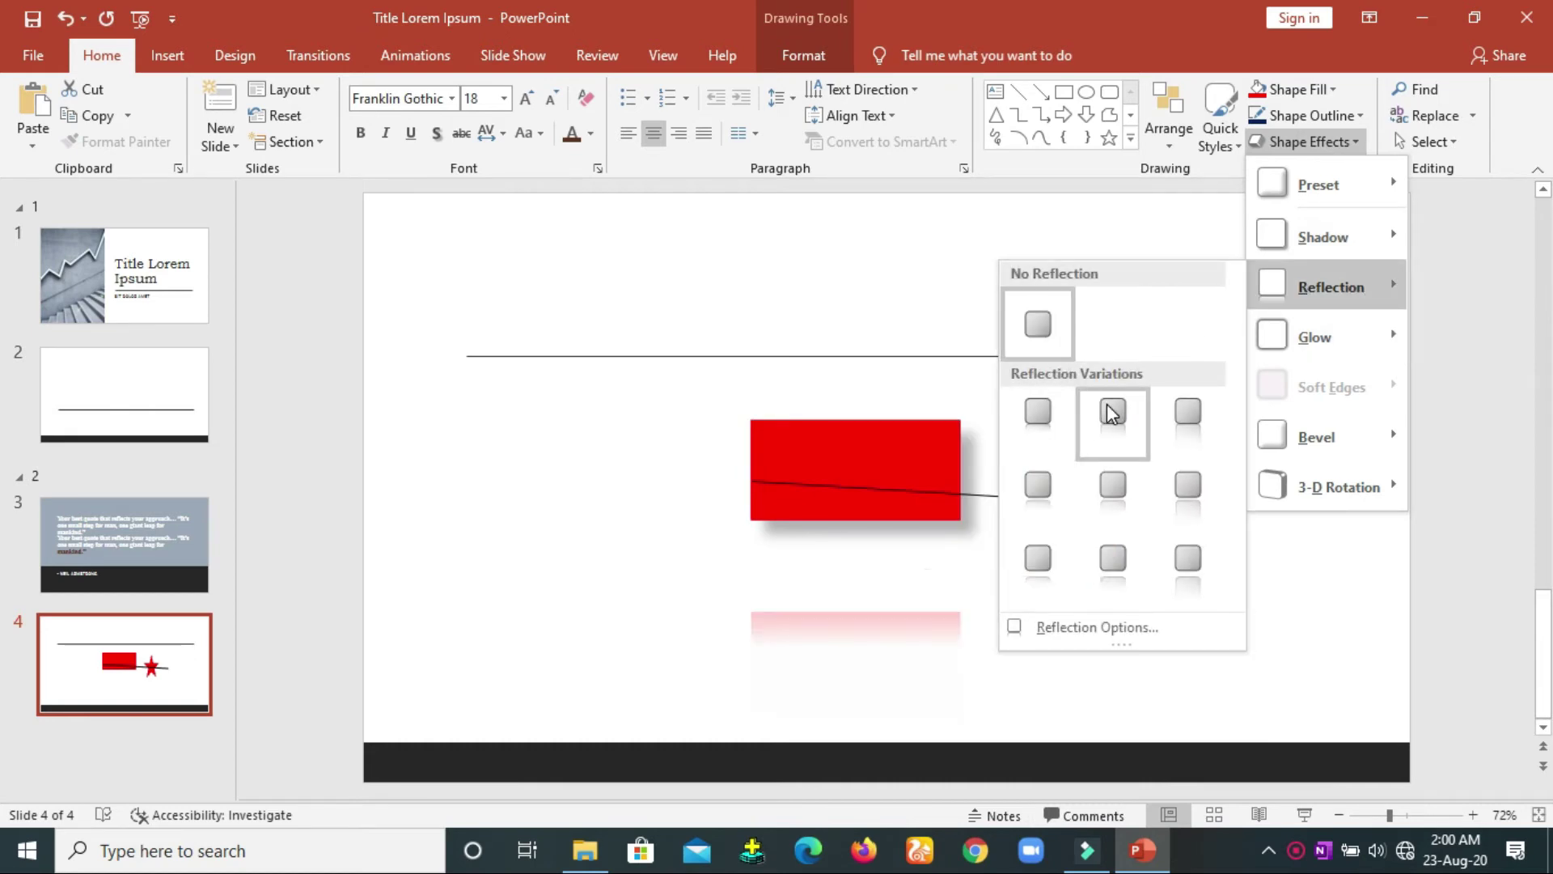
click(1191, 507)
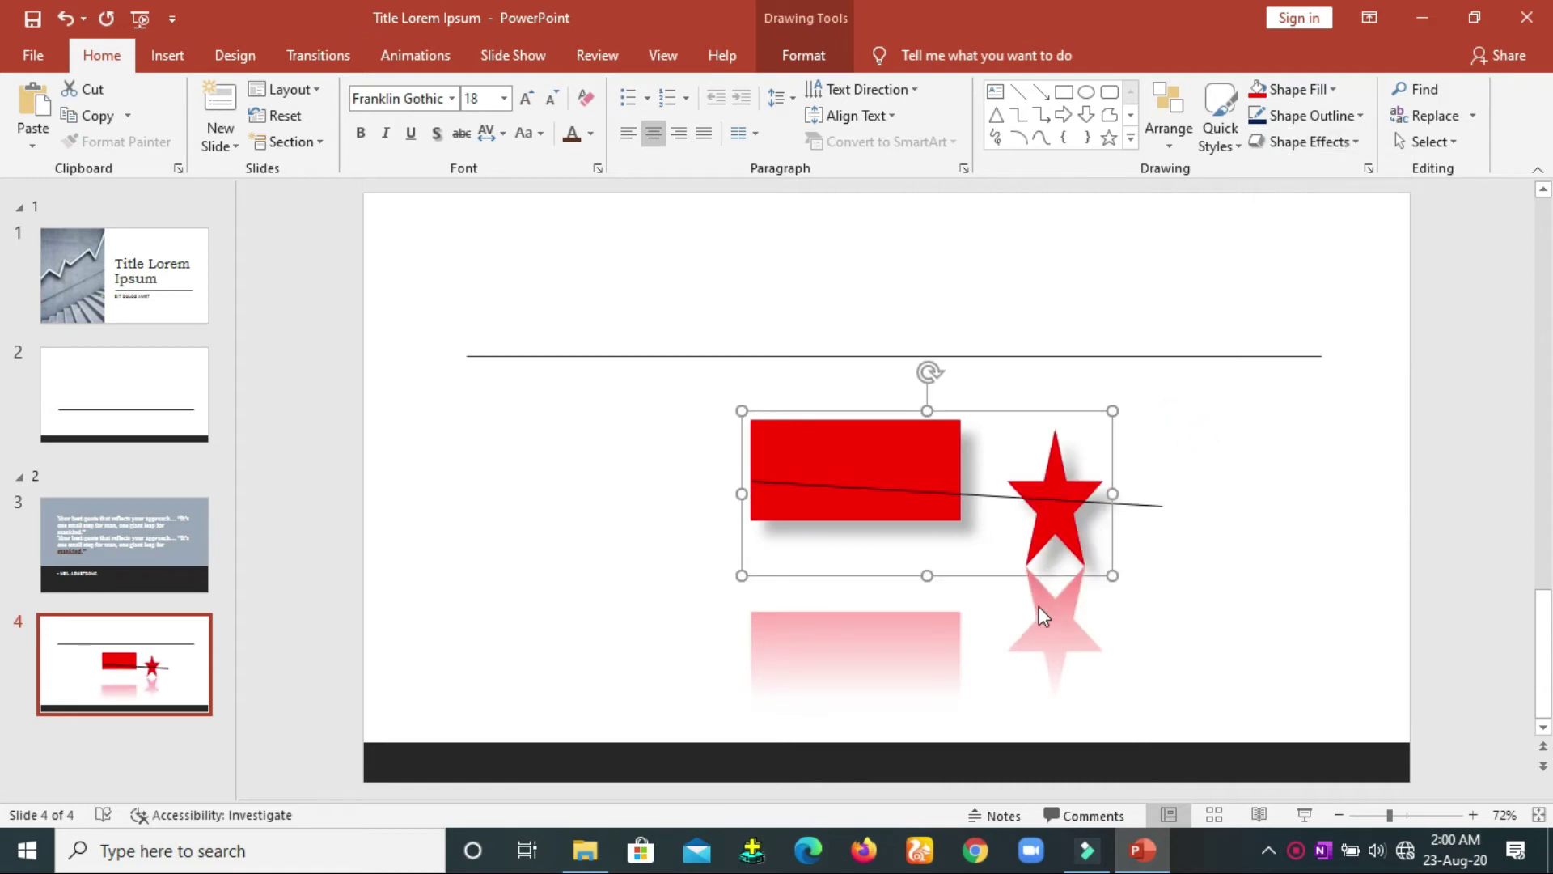
click(1339, 144)
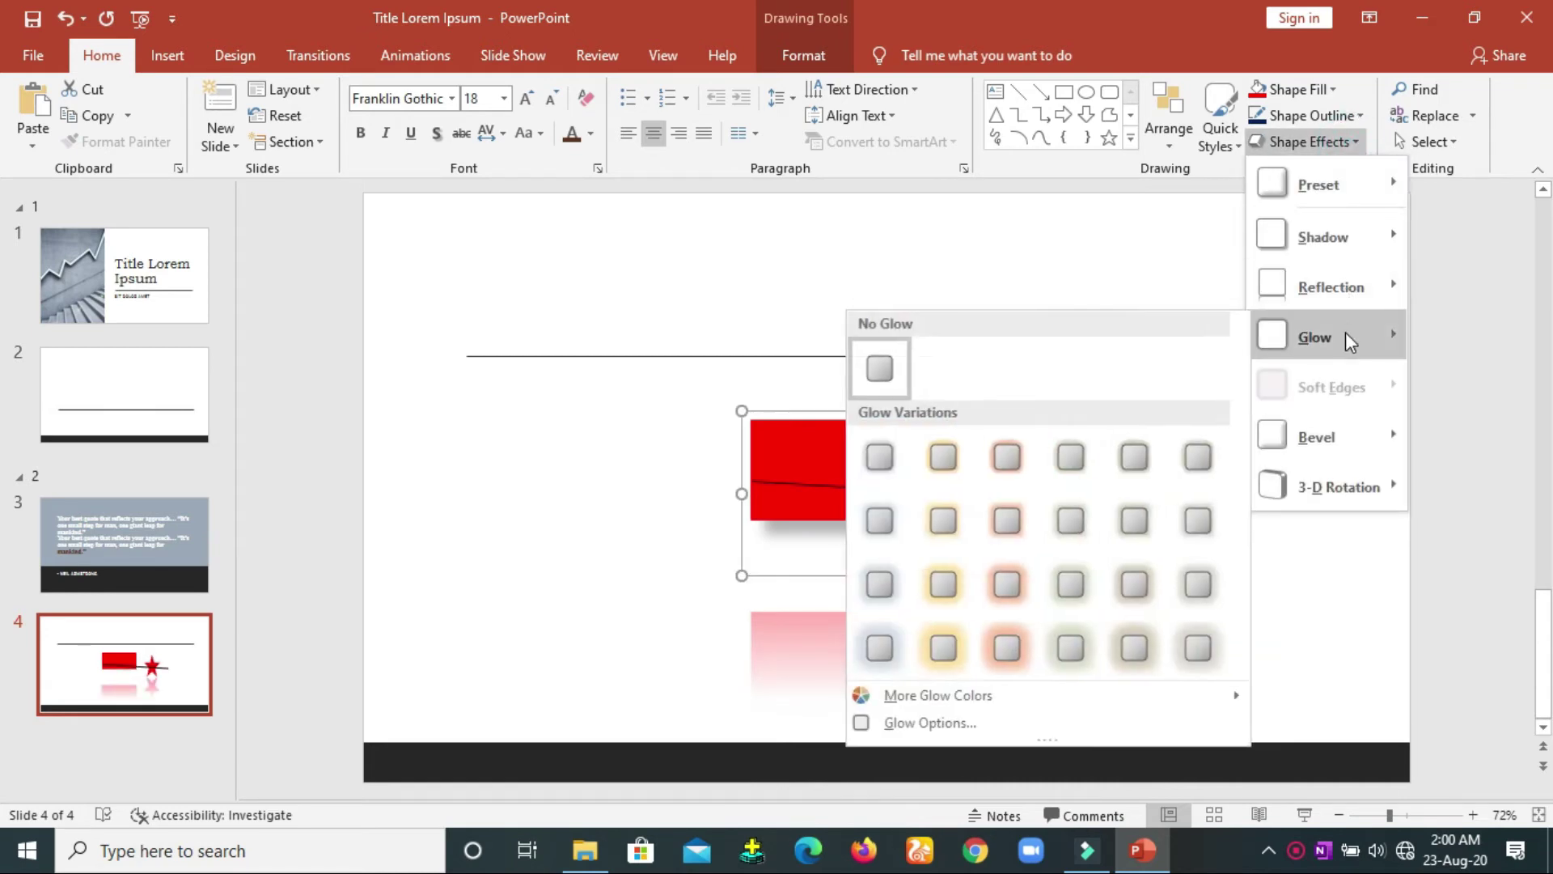
mouse_move(1316, 338)
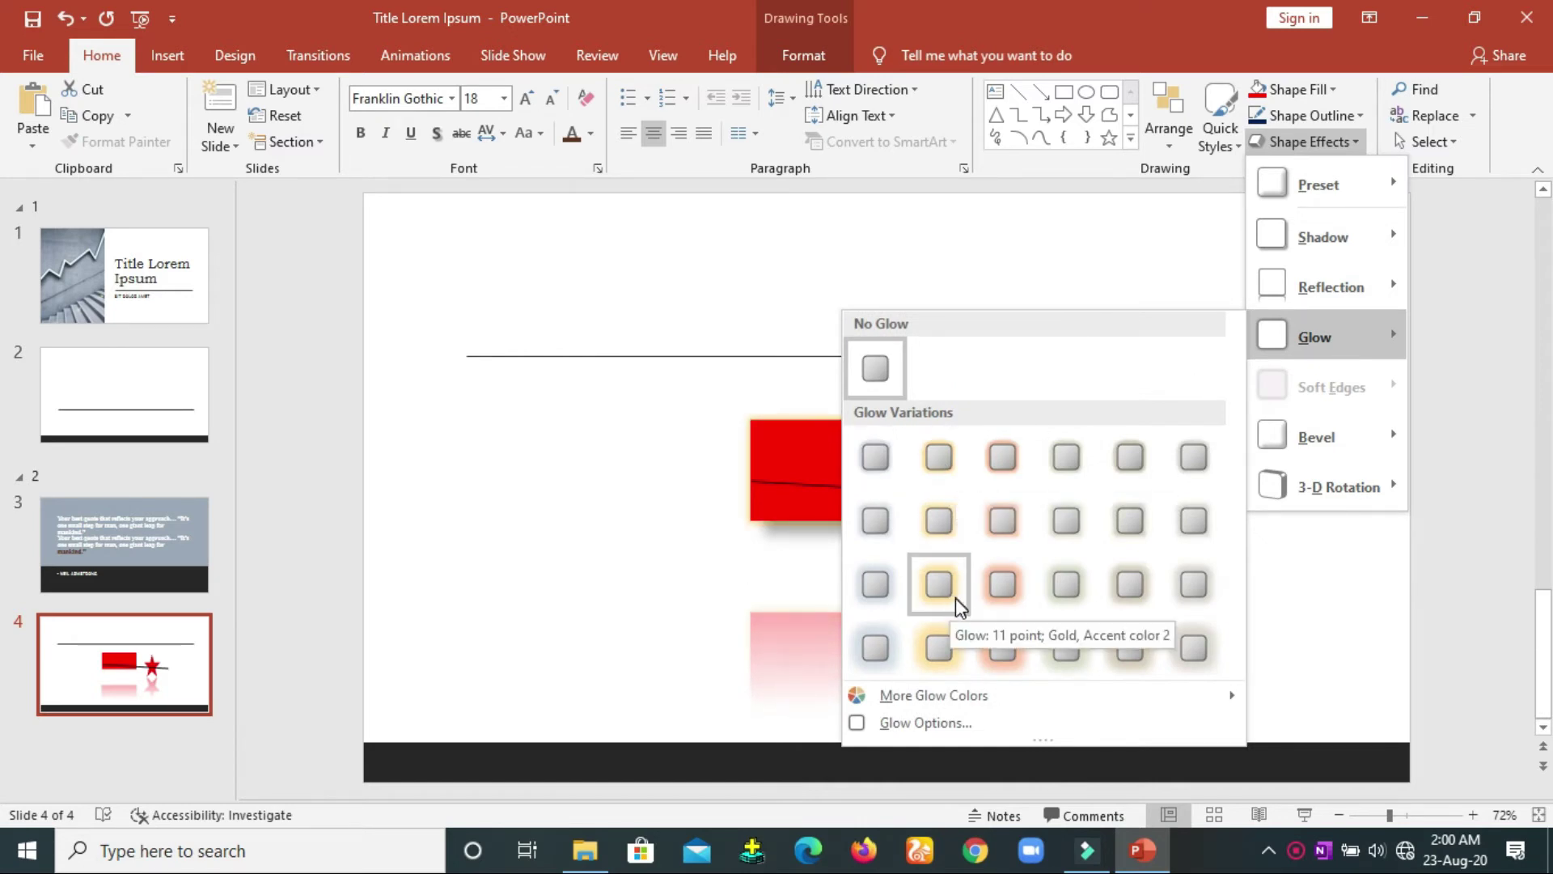
click(937, 652)
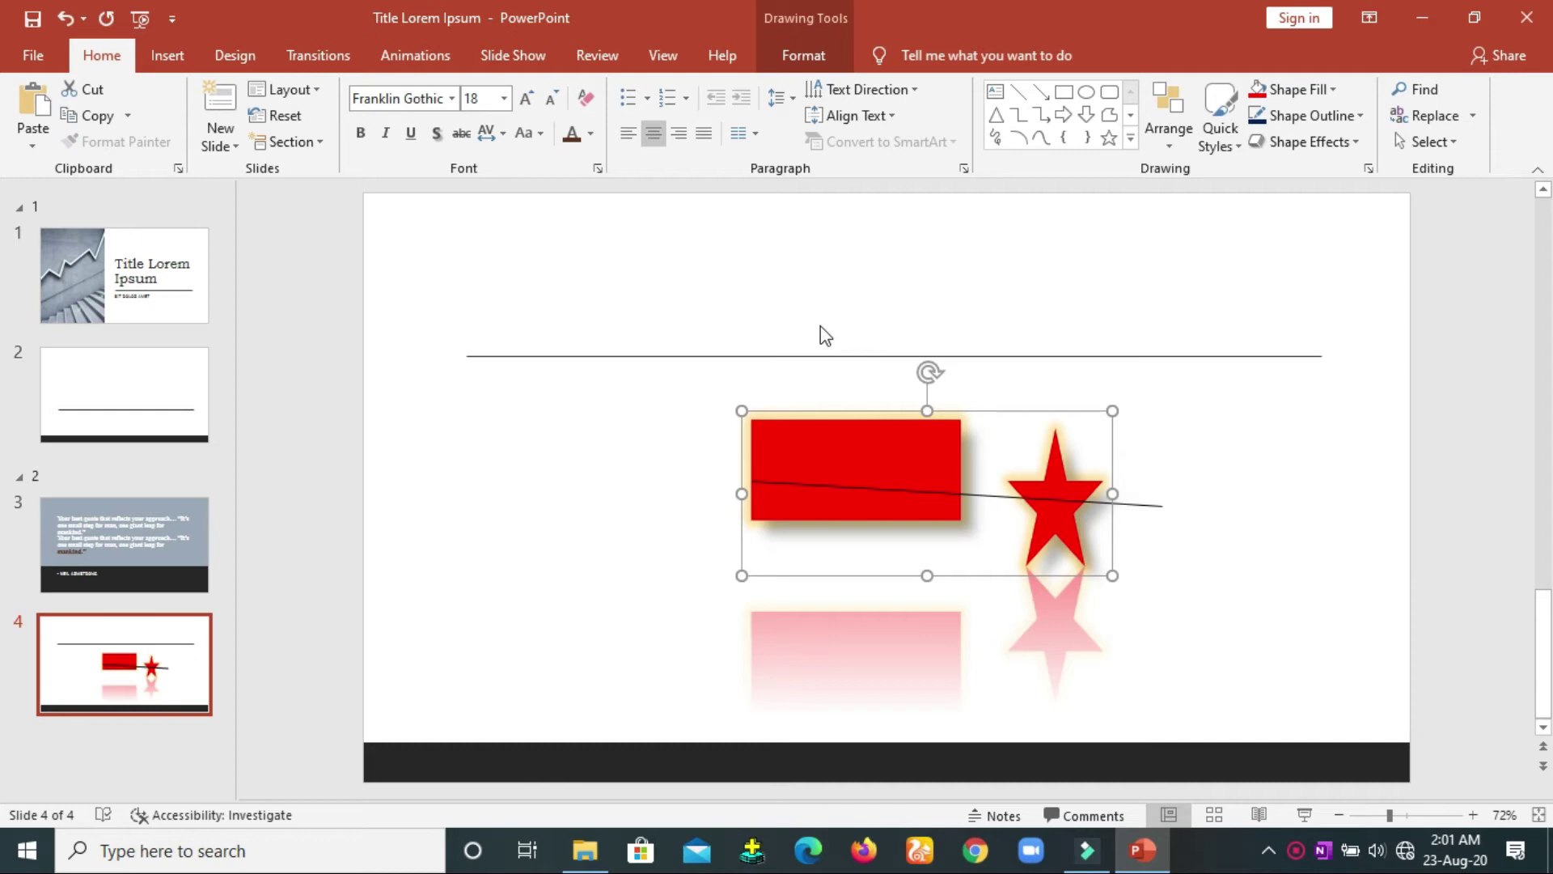
Step: Move the group up and left, and try a bevel effect before undoing it
mouse_move(894, 459)
mouse_down()
mouse_move(841, 415)
mouse_move(844, 432)
mouse_up()
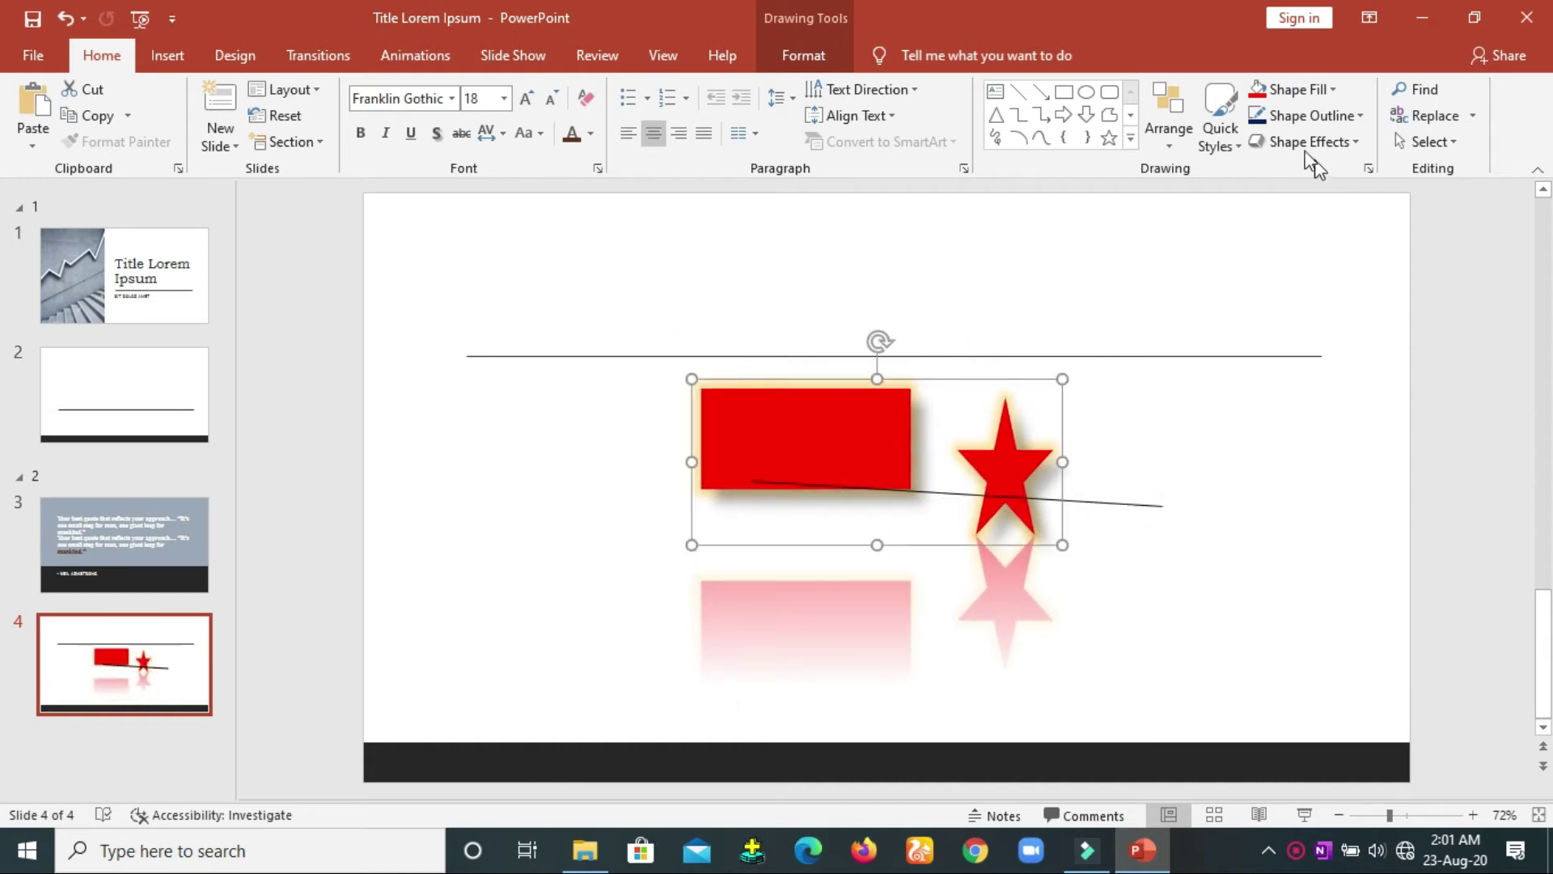
click(1355, 144)
mouse_move(1323, 437)
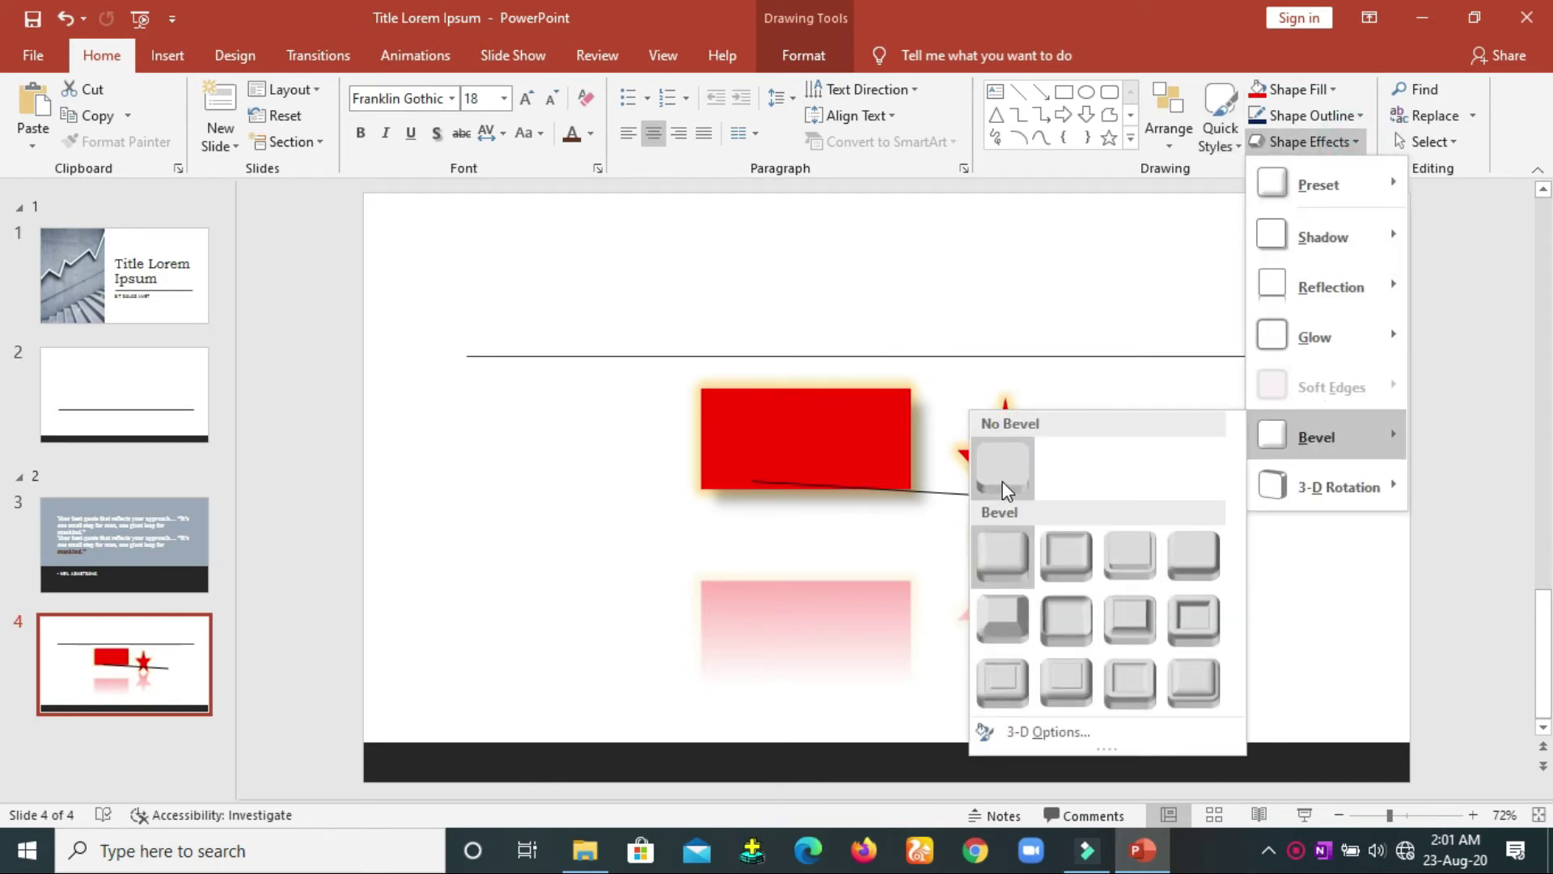
click(1025, 465)
key(ctrl+z)
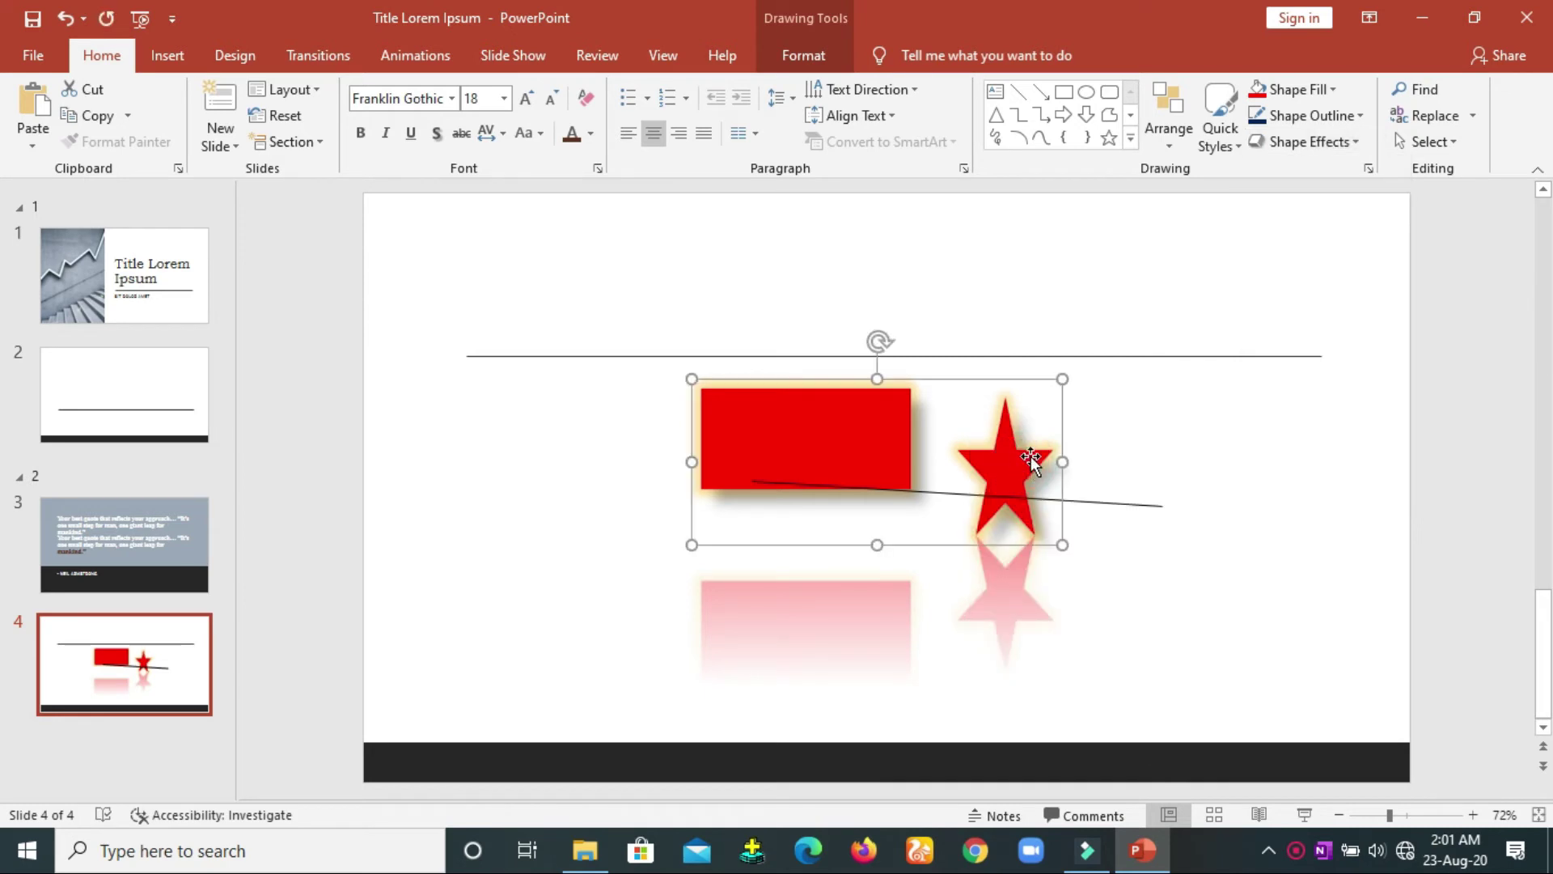
click(1348, 143)
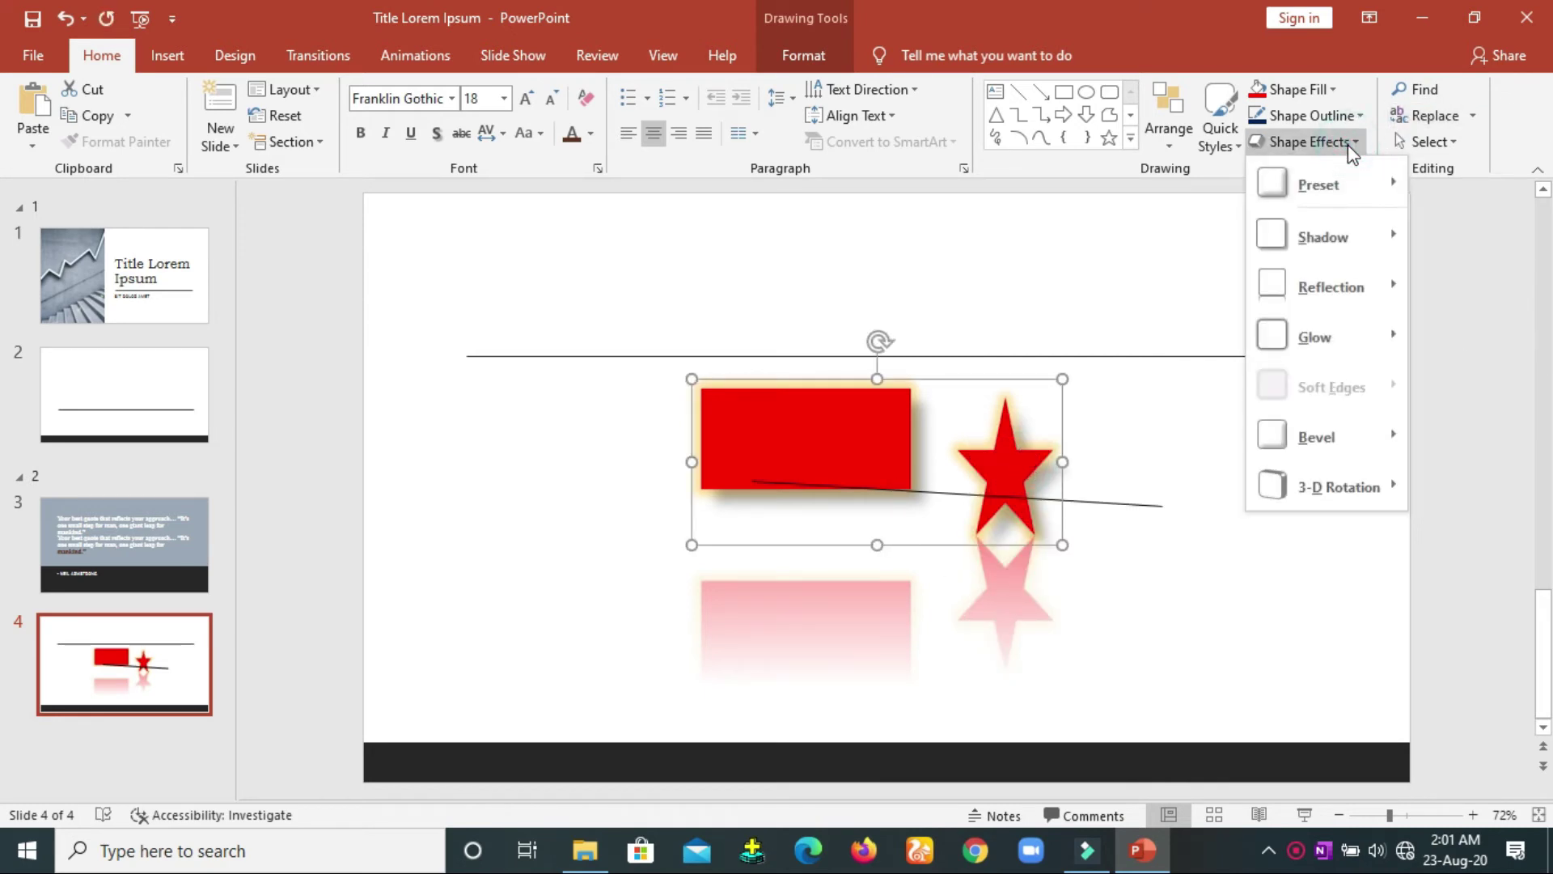
mouse_move(1326, 437)
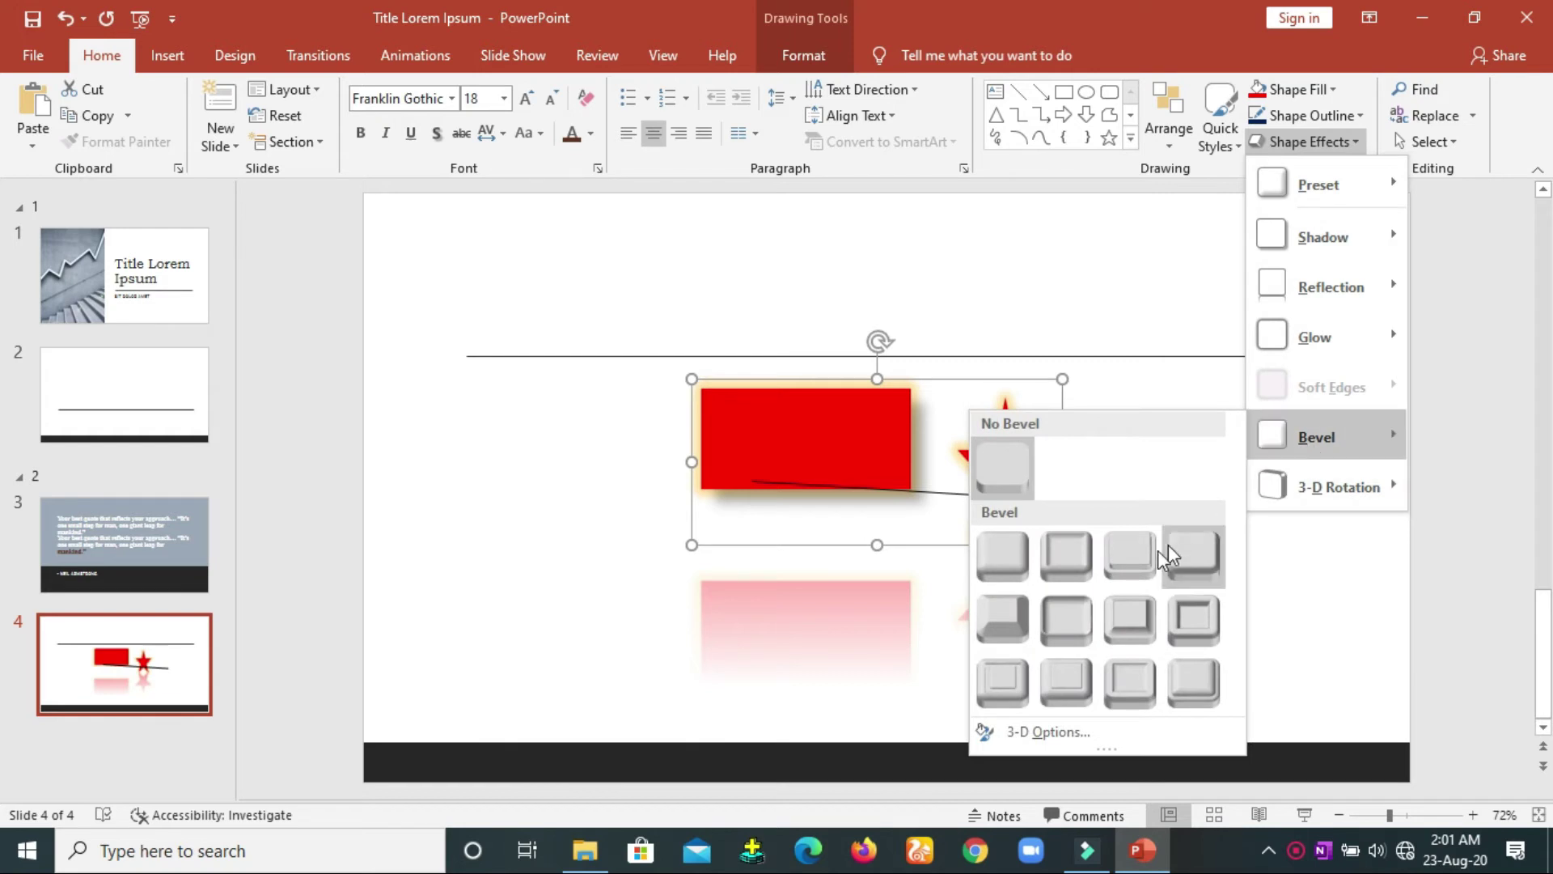
click(1205, 577)
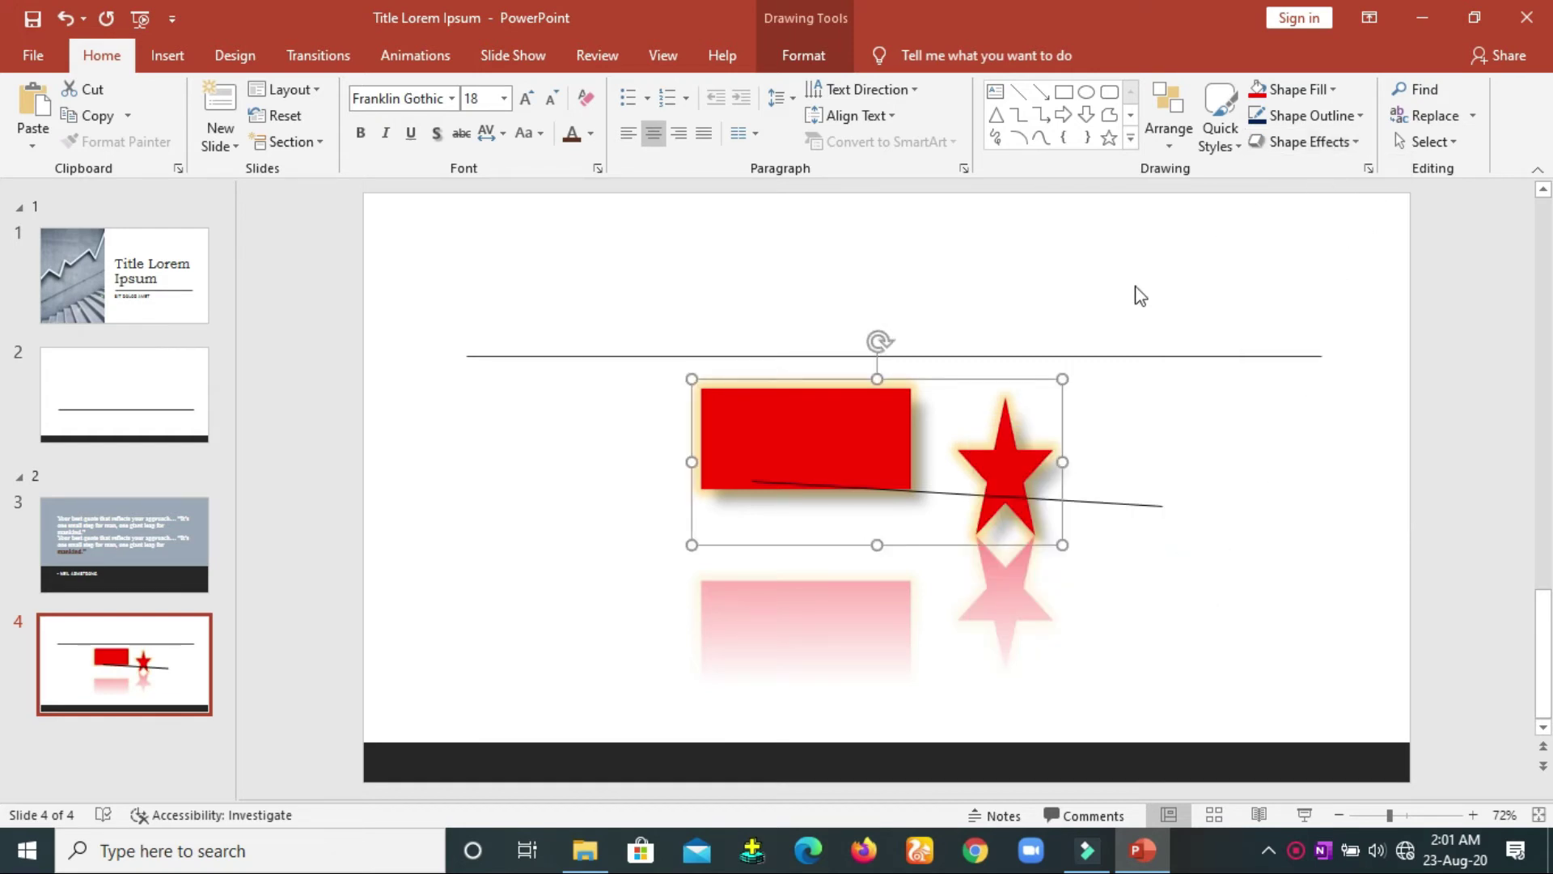
Step: Apply the Off Axis 2: Left 3-D rotation to the group and reselect it
click(1343, 141)
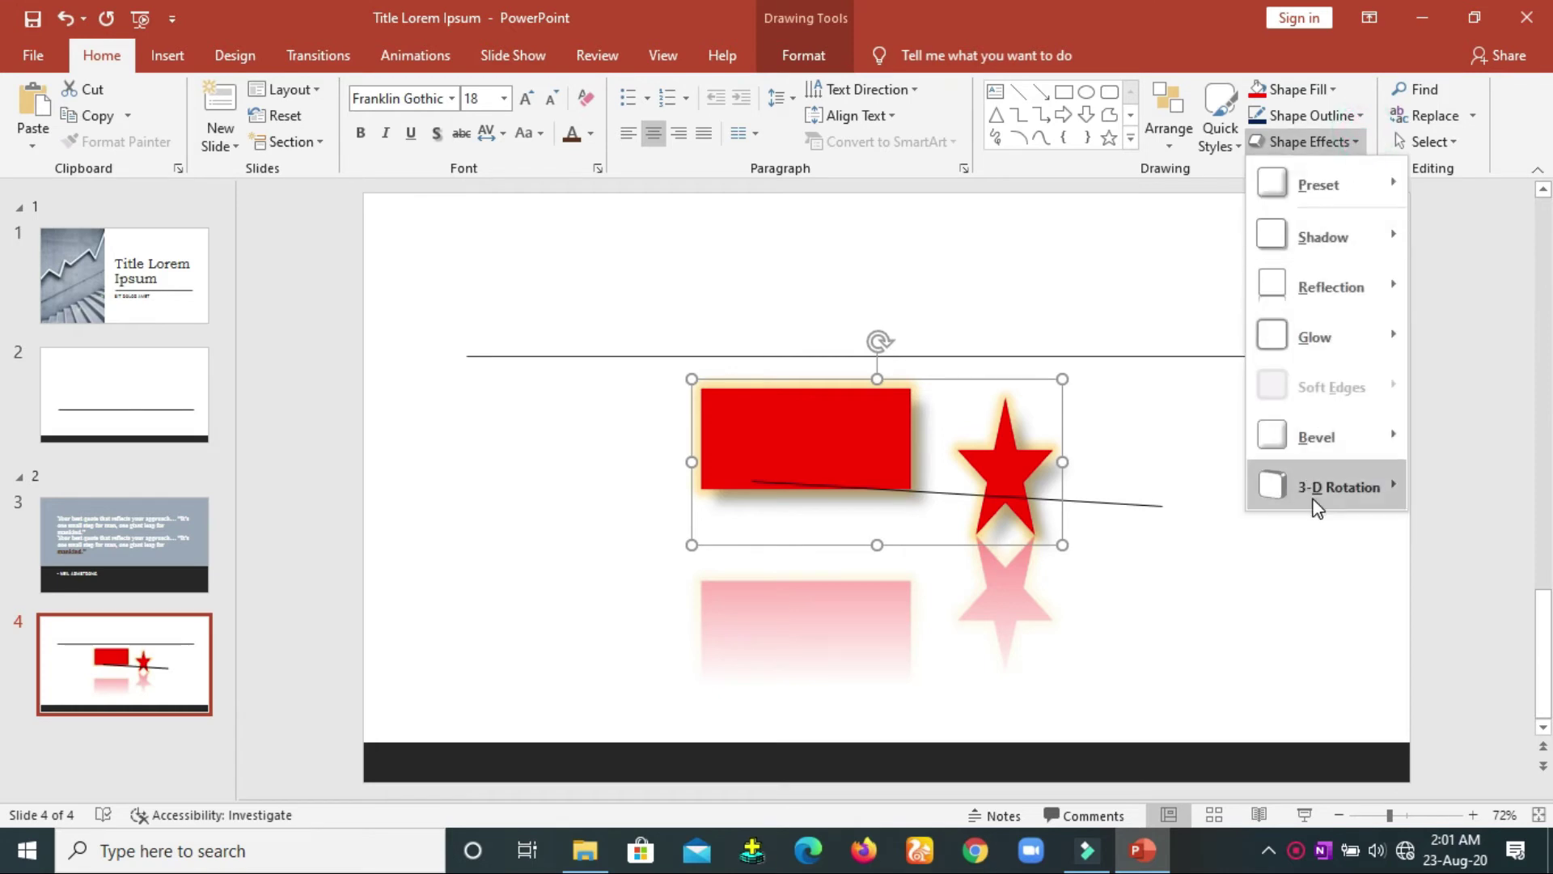
mouse_move(1338, 487)
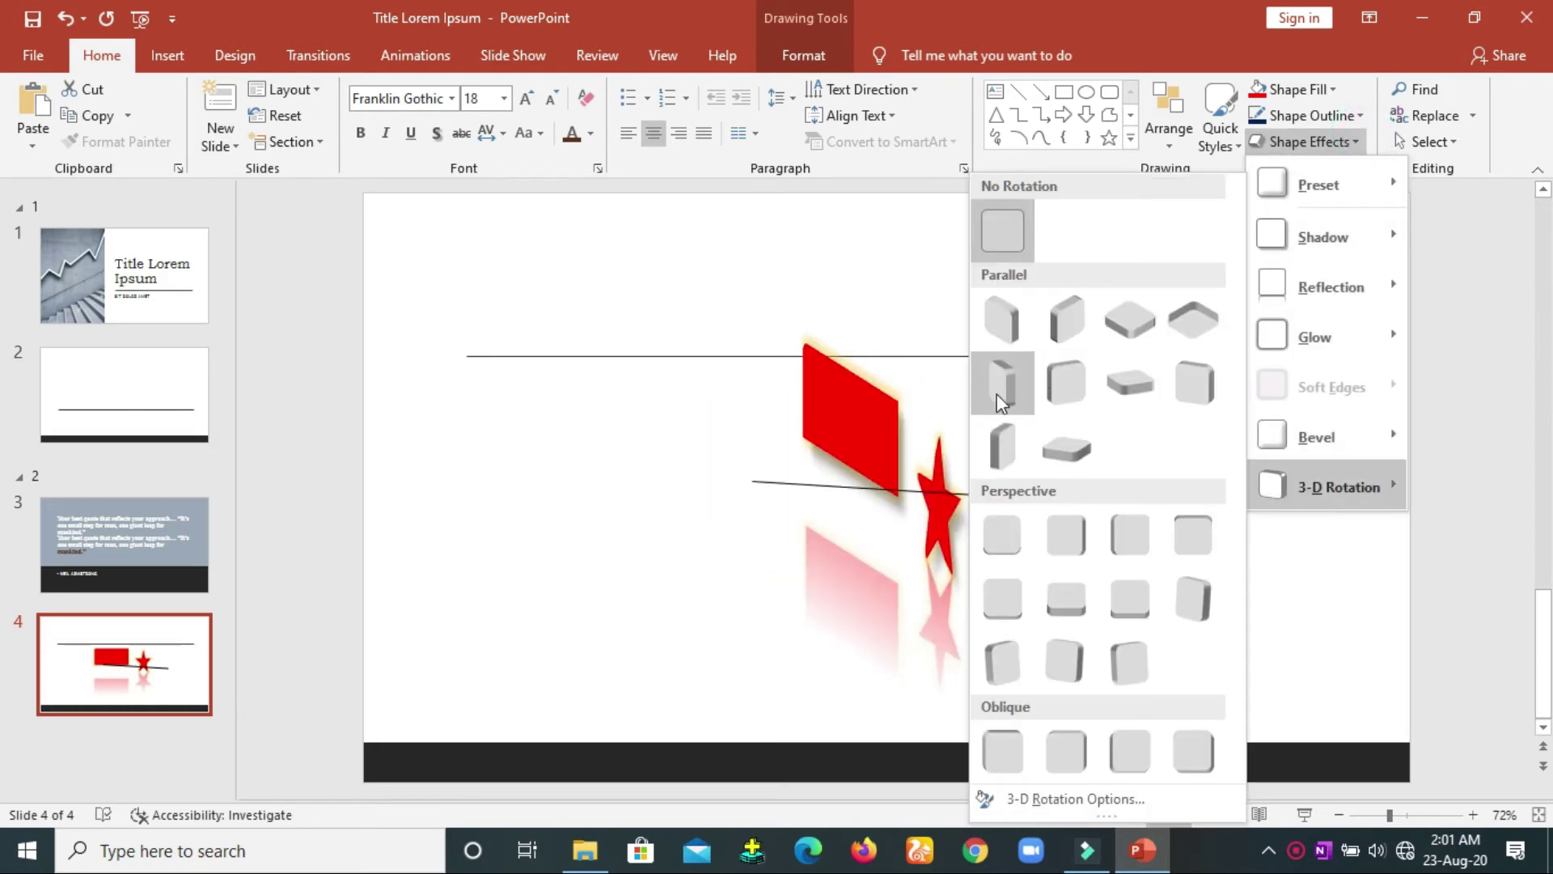
click(1195, 392)
click(1213, 441)
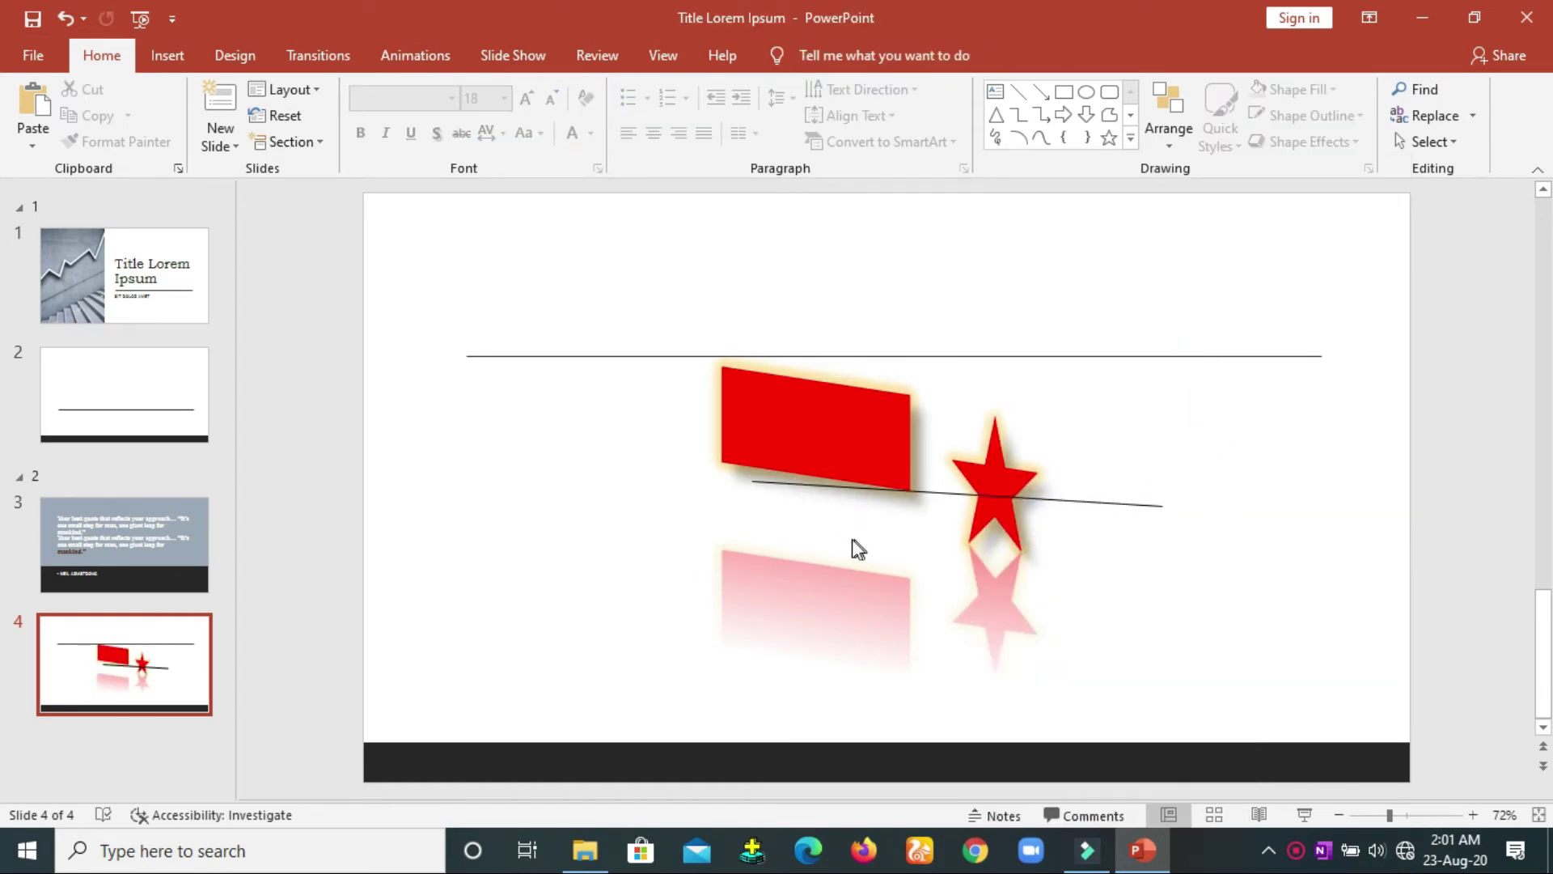
click(877, 455)
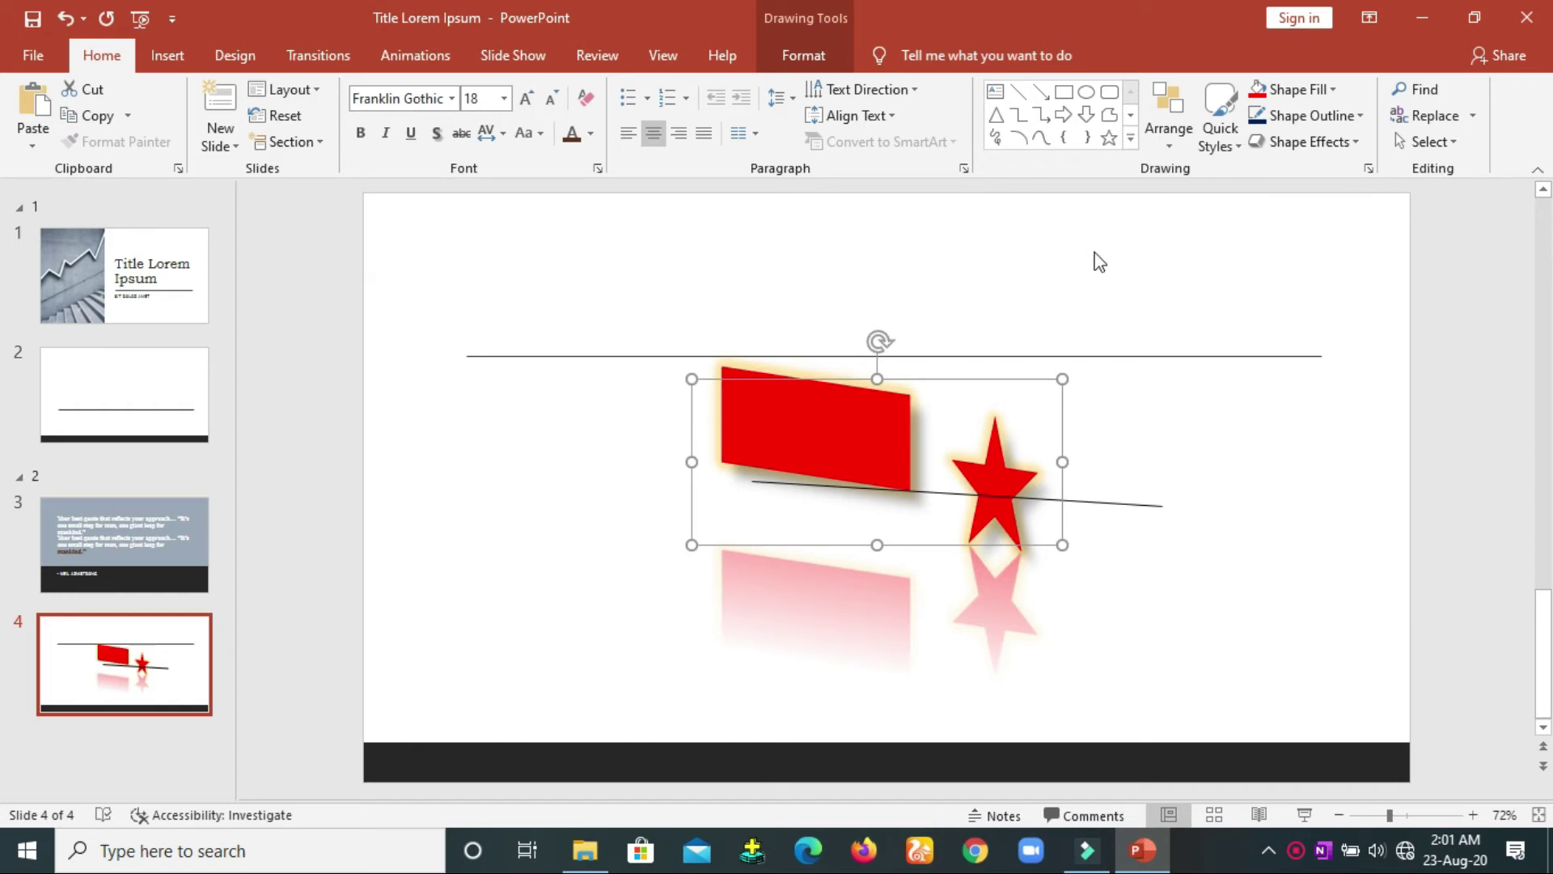
Step: On slide 3, run a case-sensitive Find for 'b'
click(126, 540)
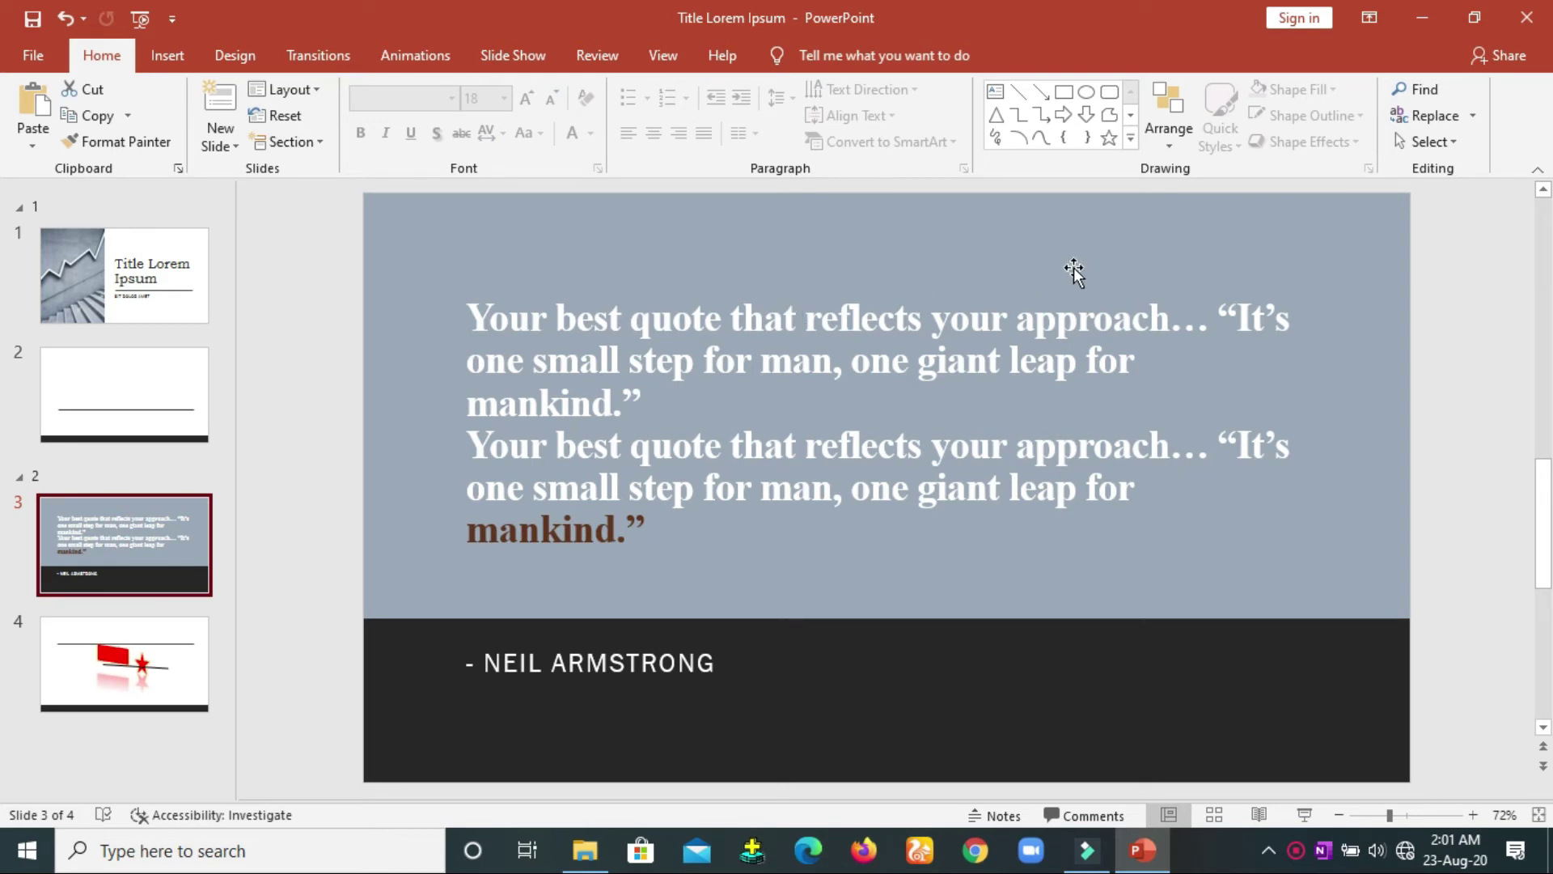
click(1428, 91)
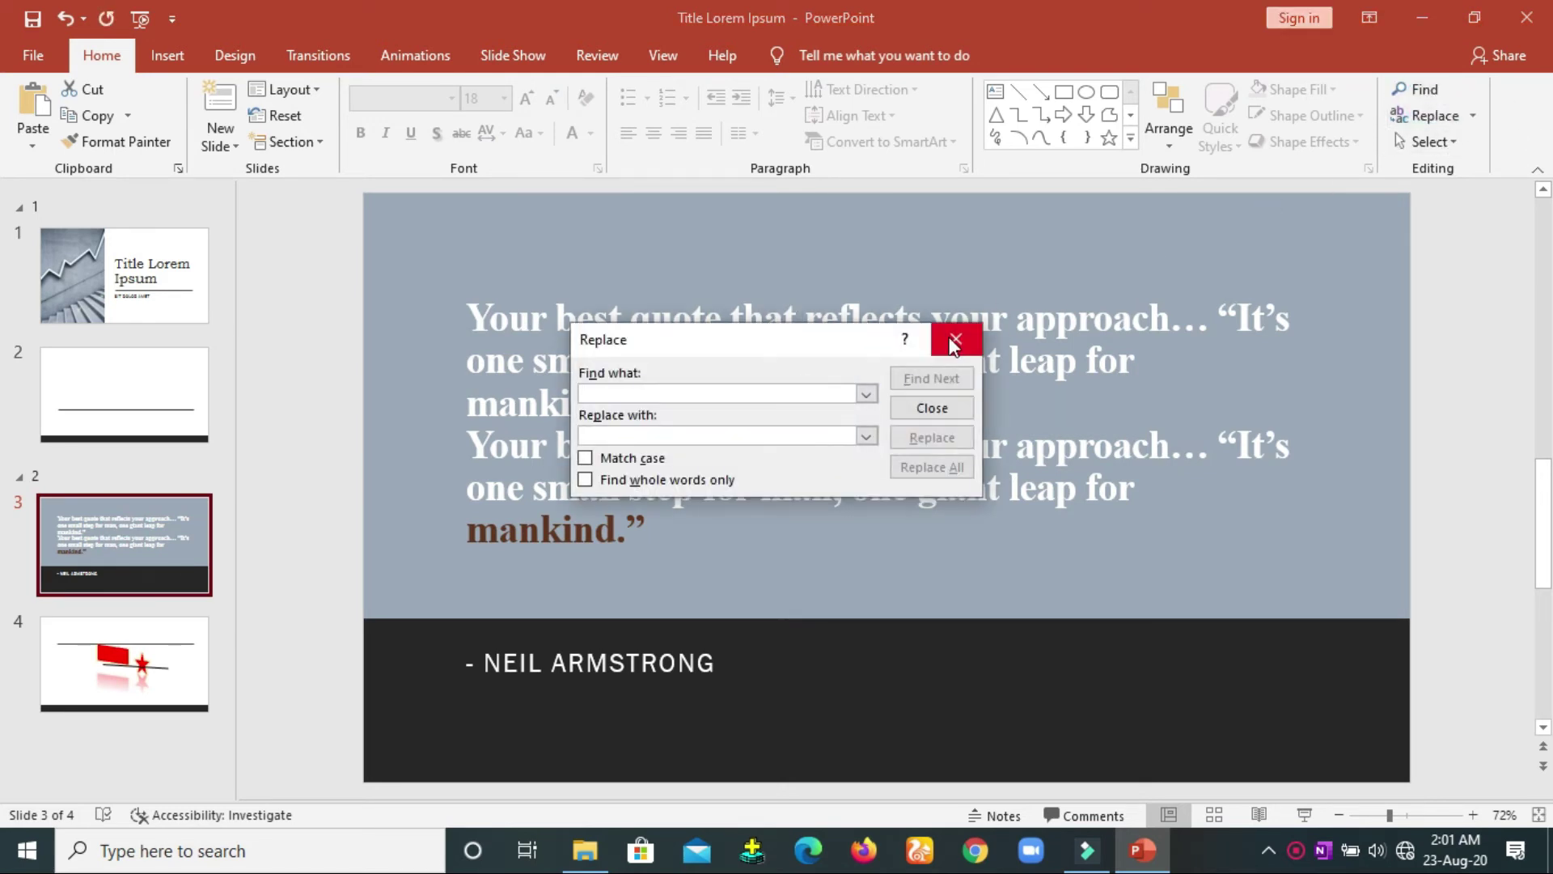
click(968, 348)
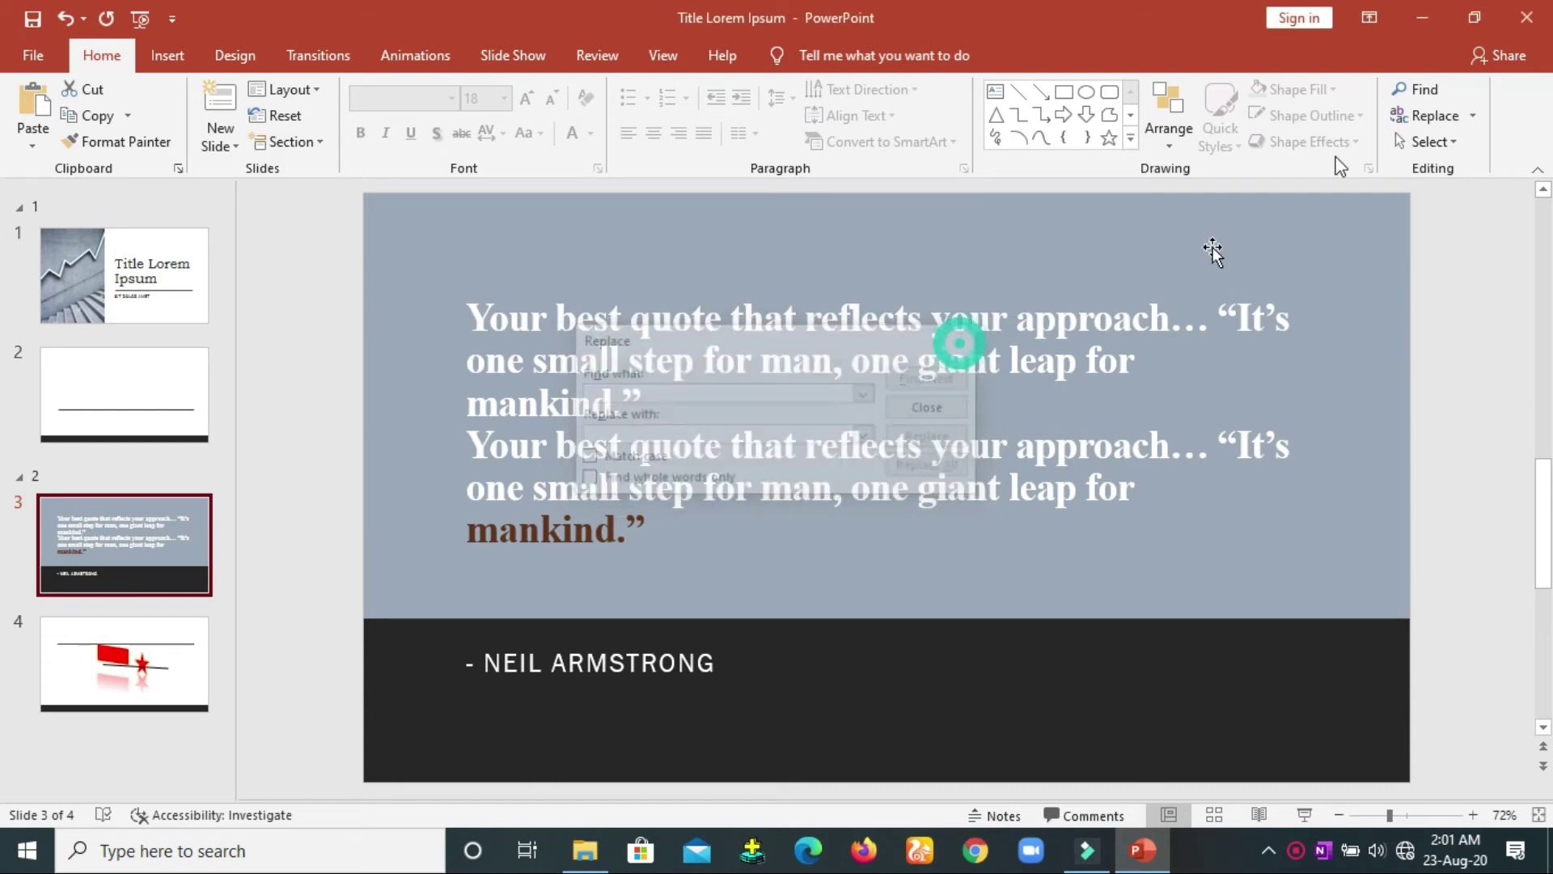
click(1415, 91)
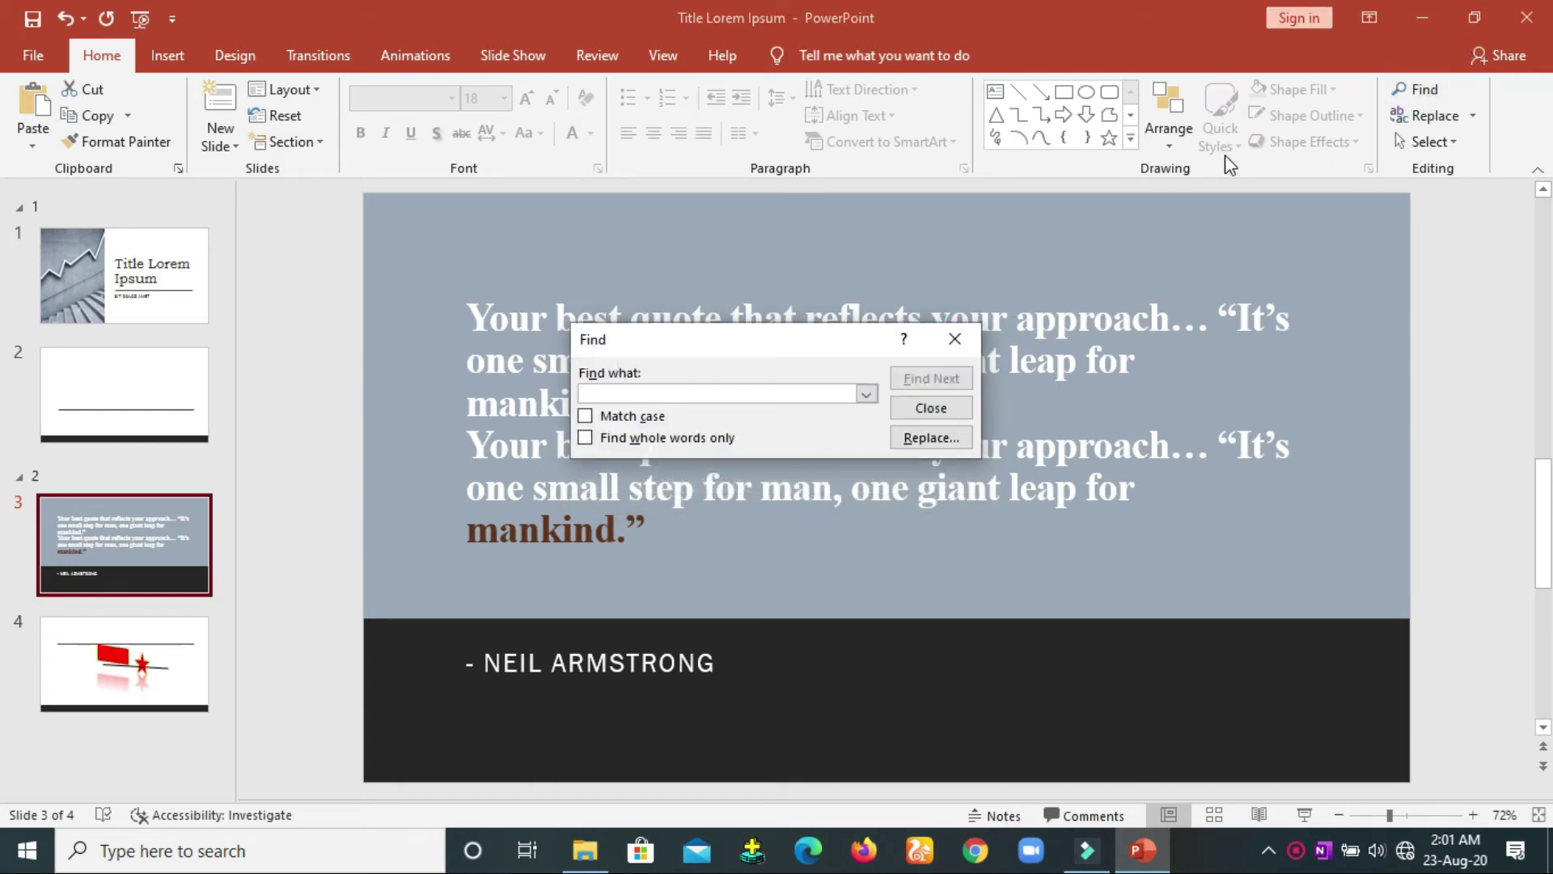
text(best)
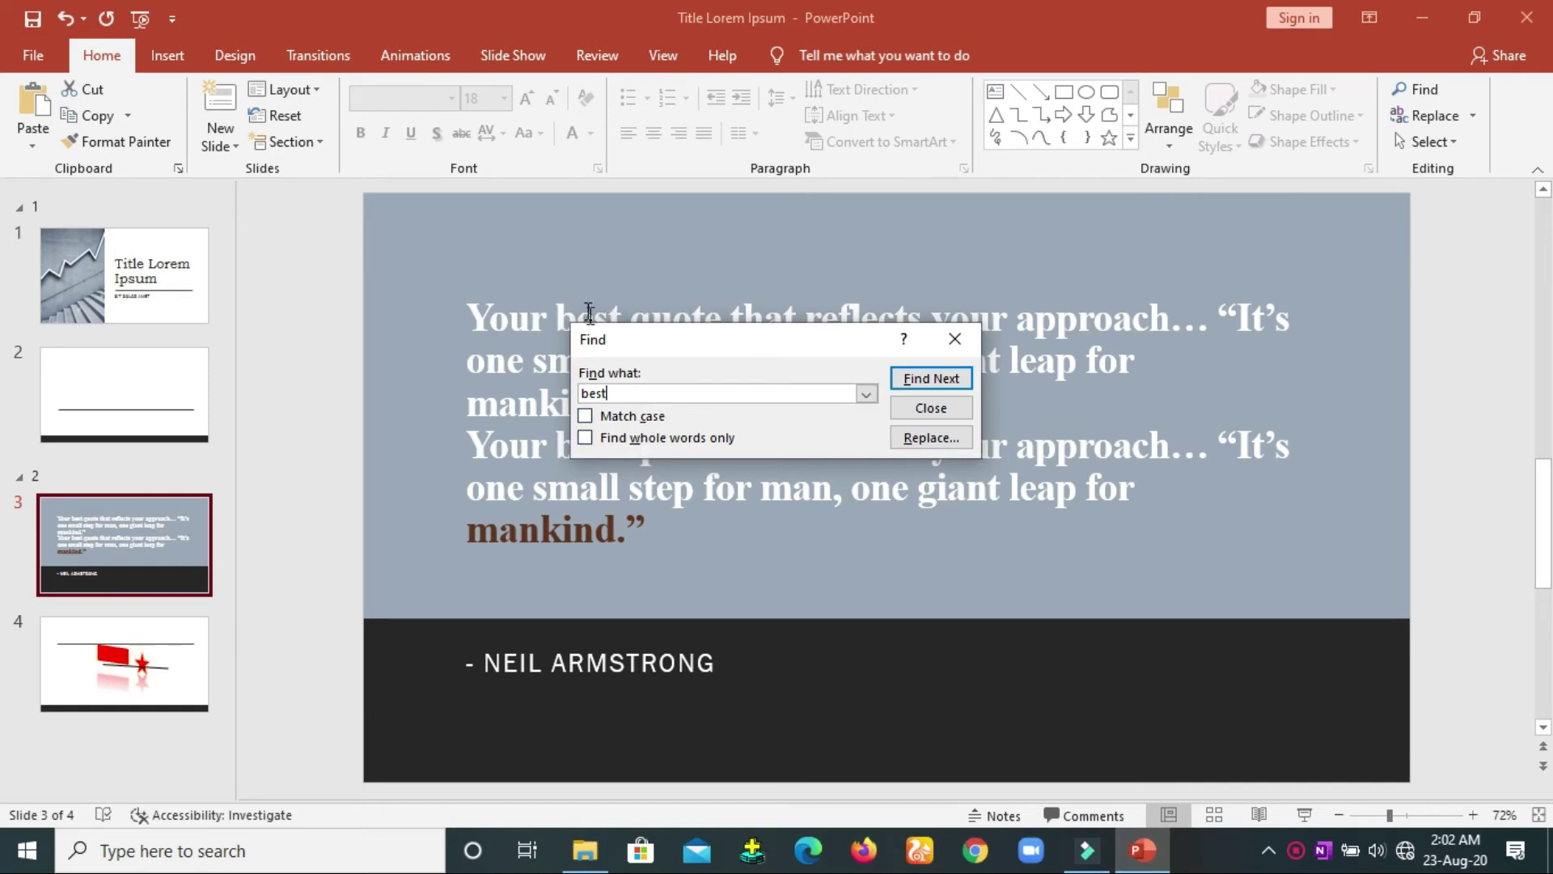
click(585, 416)
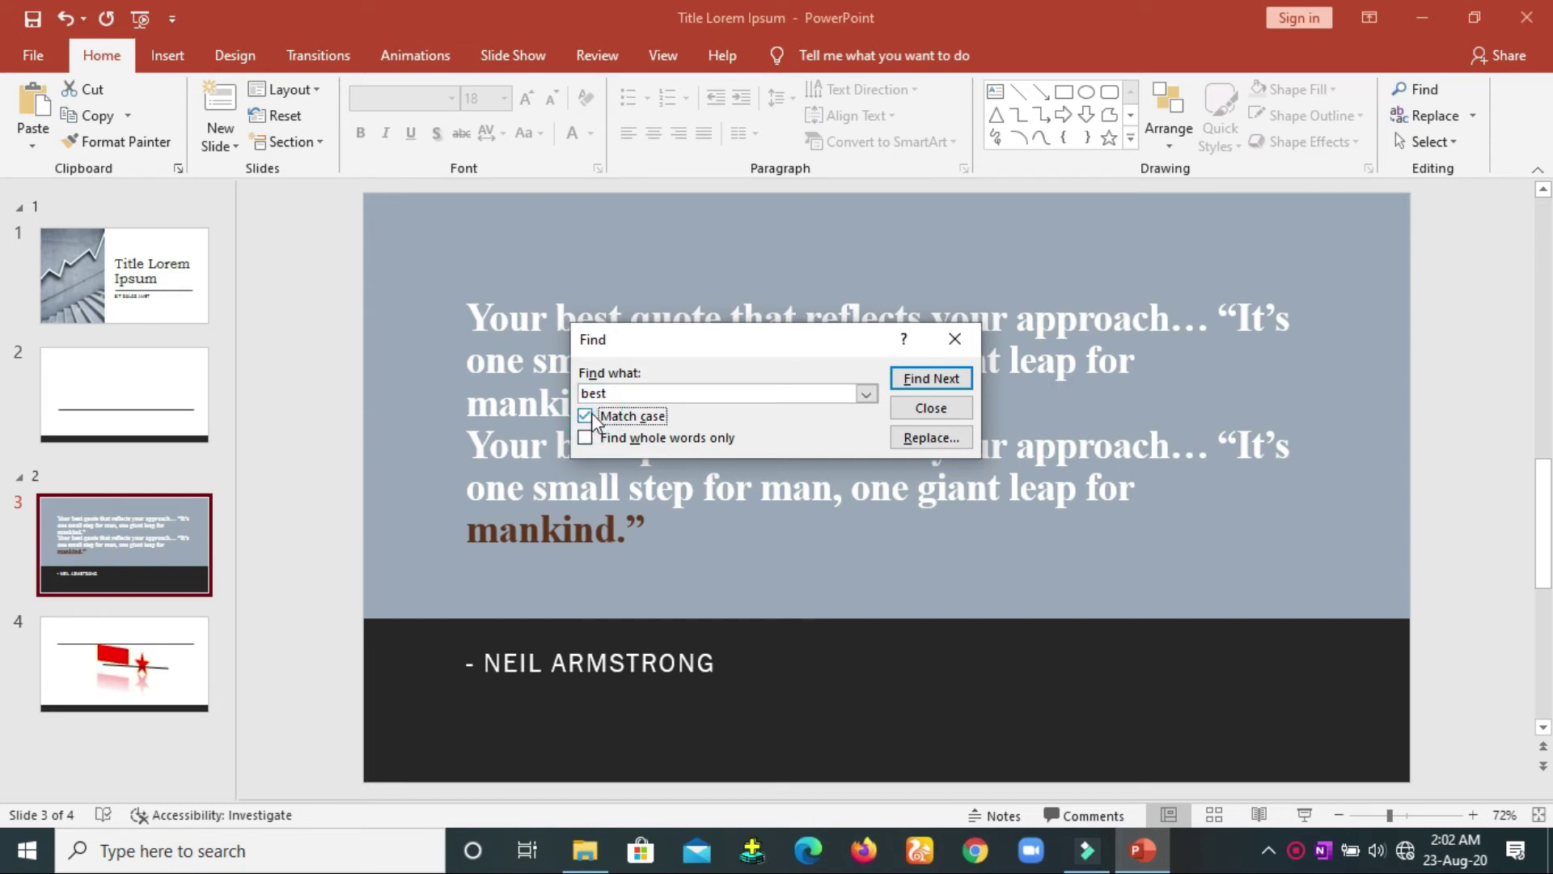
click(939, 379)
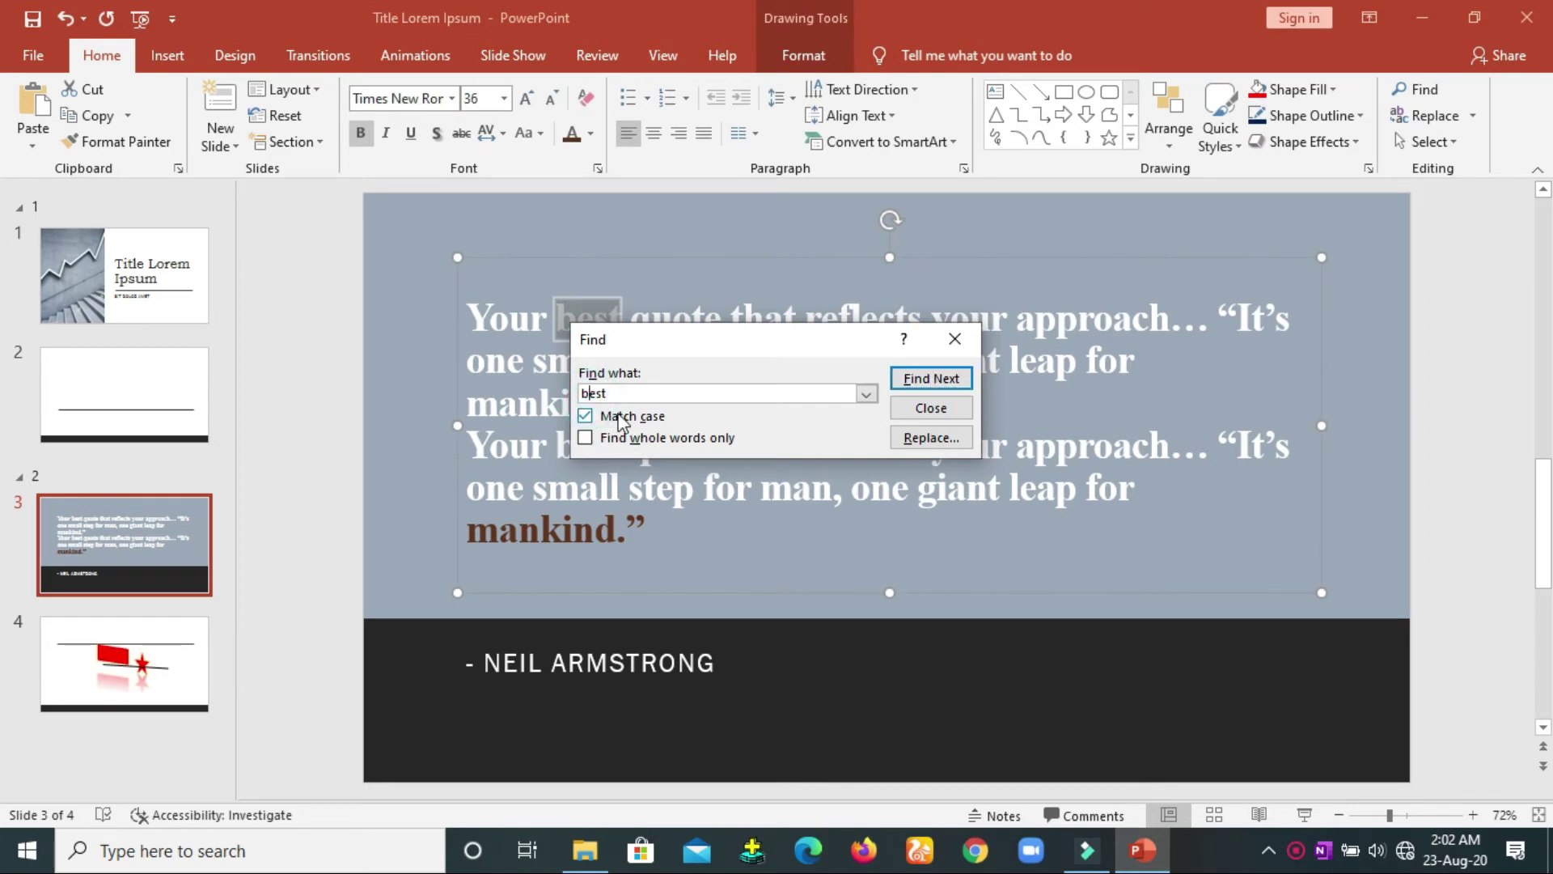
Step: Search 'Best' with Match case, then without it to locate the quote's match
key(BackSpace)
text(B)
click(932, 380)
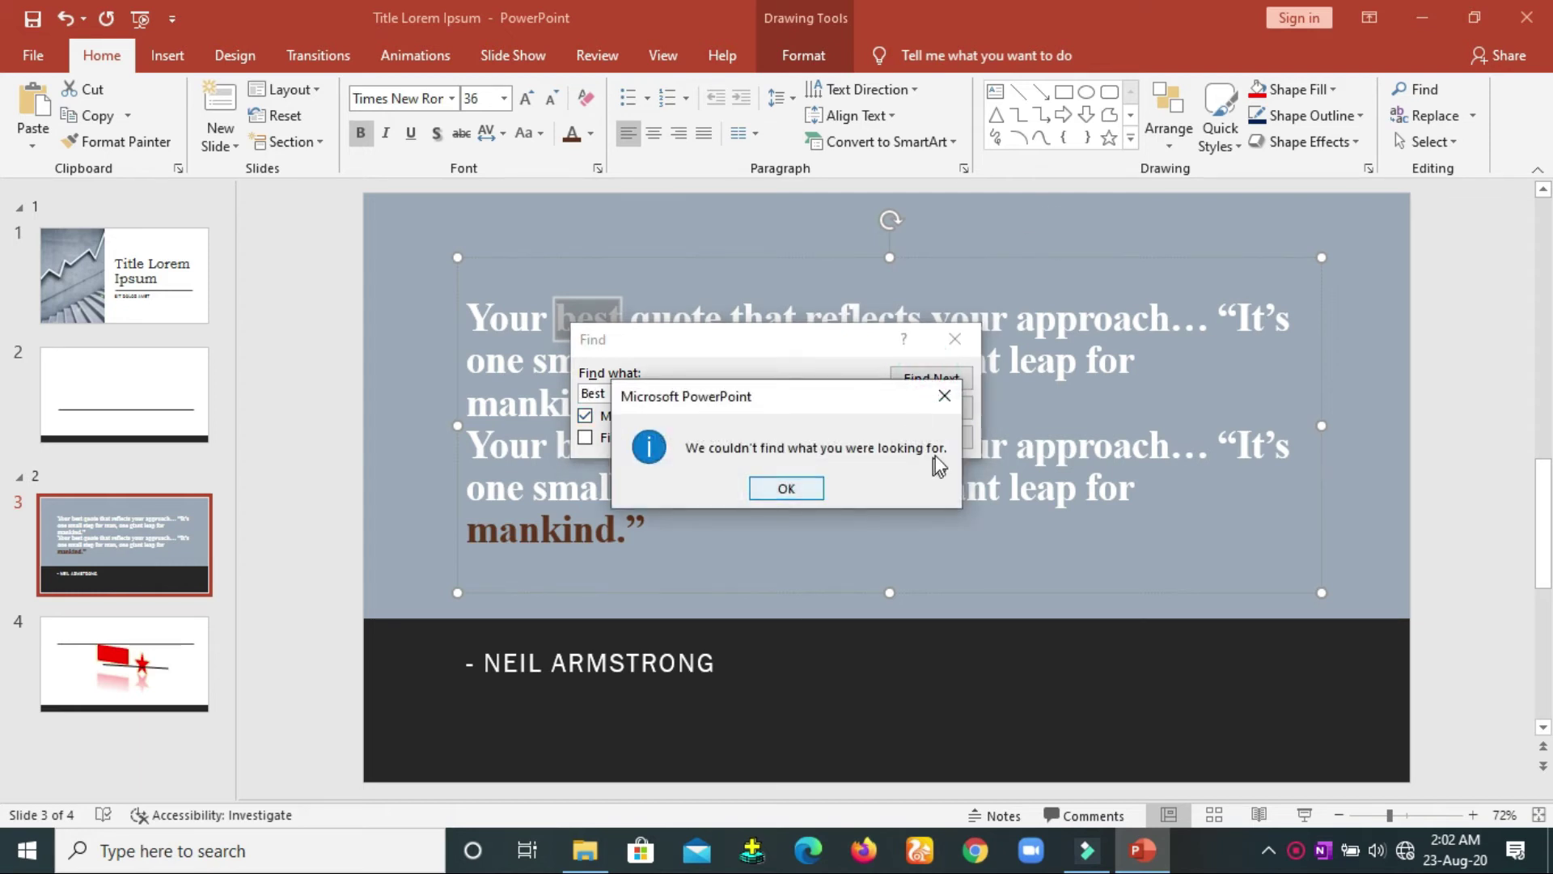
click(799, 493)
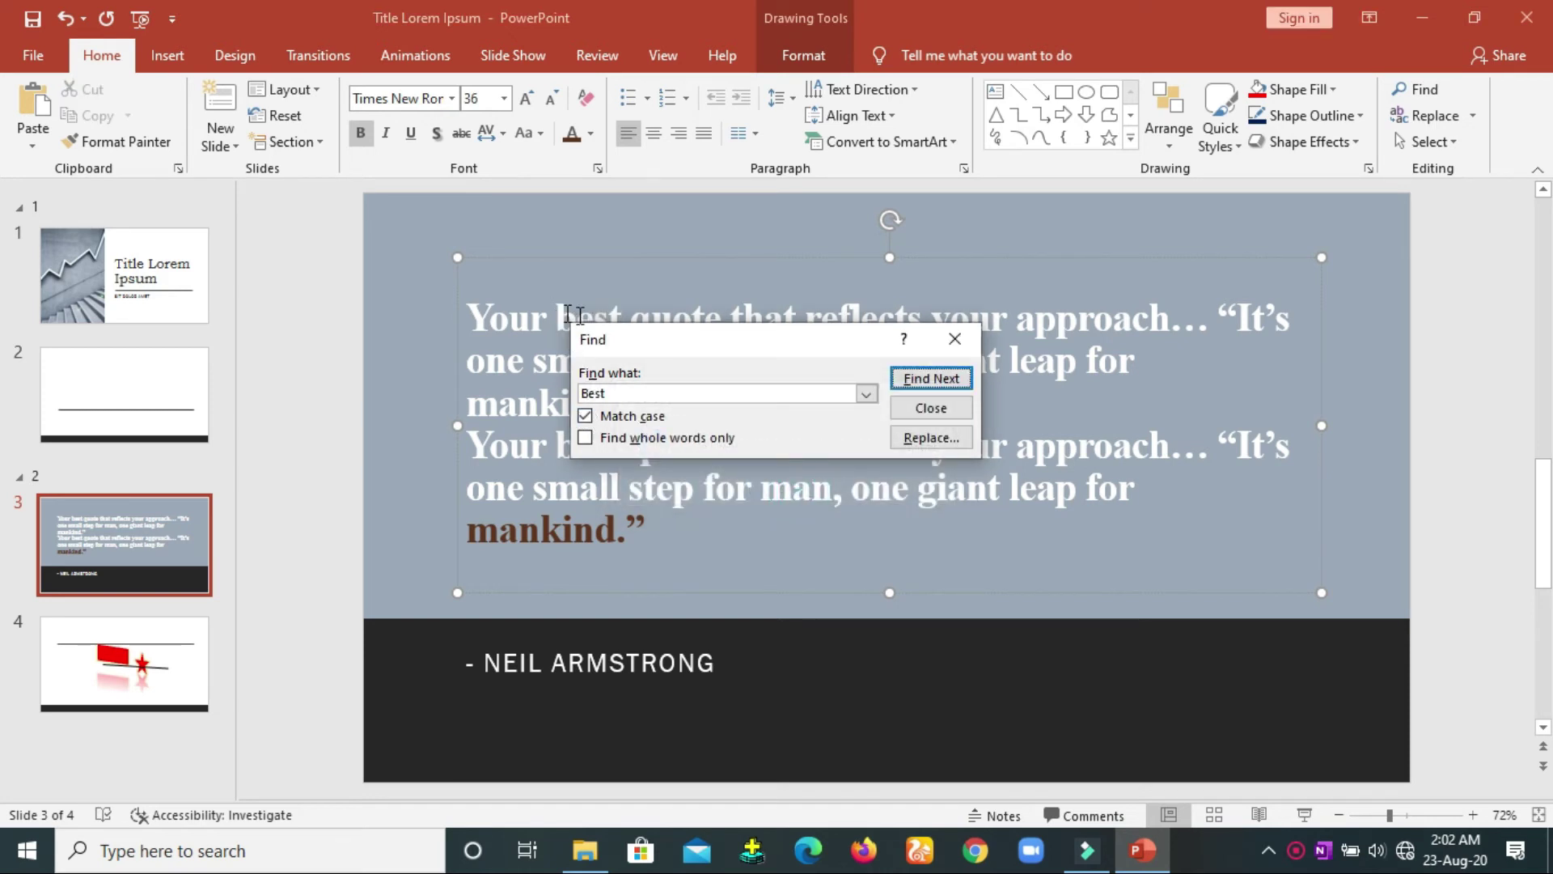
click(585, 416)
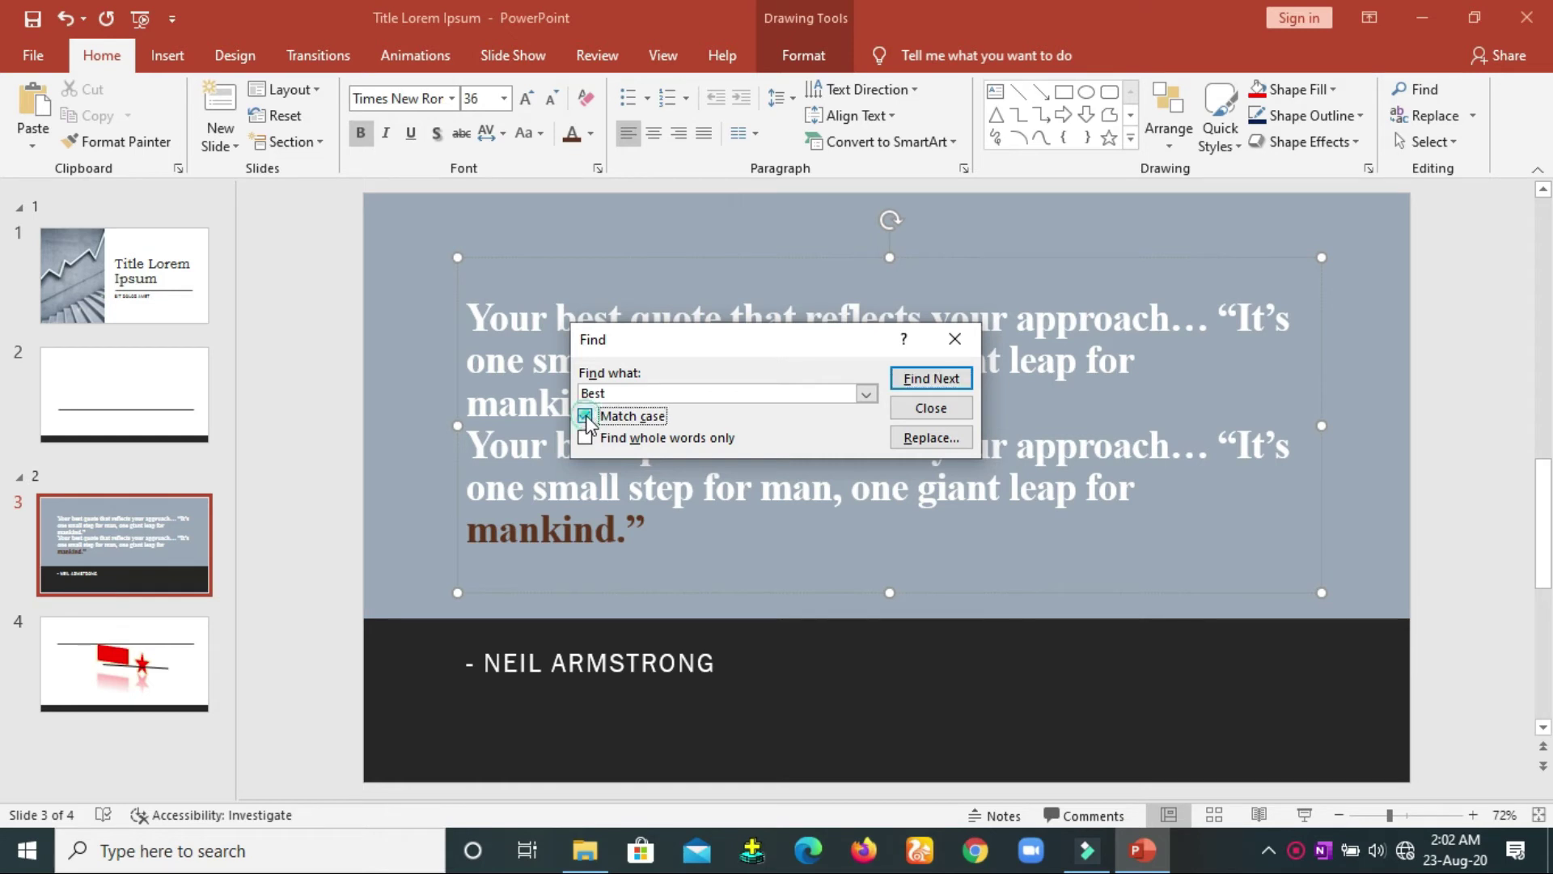
click(903, 382)
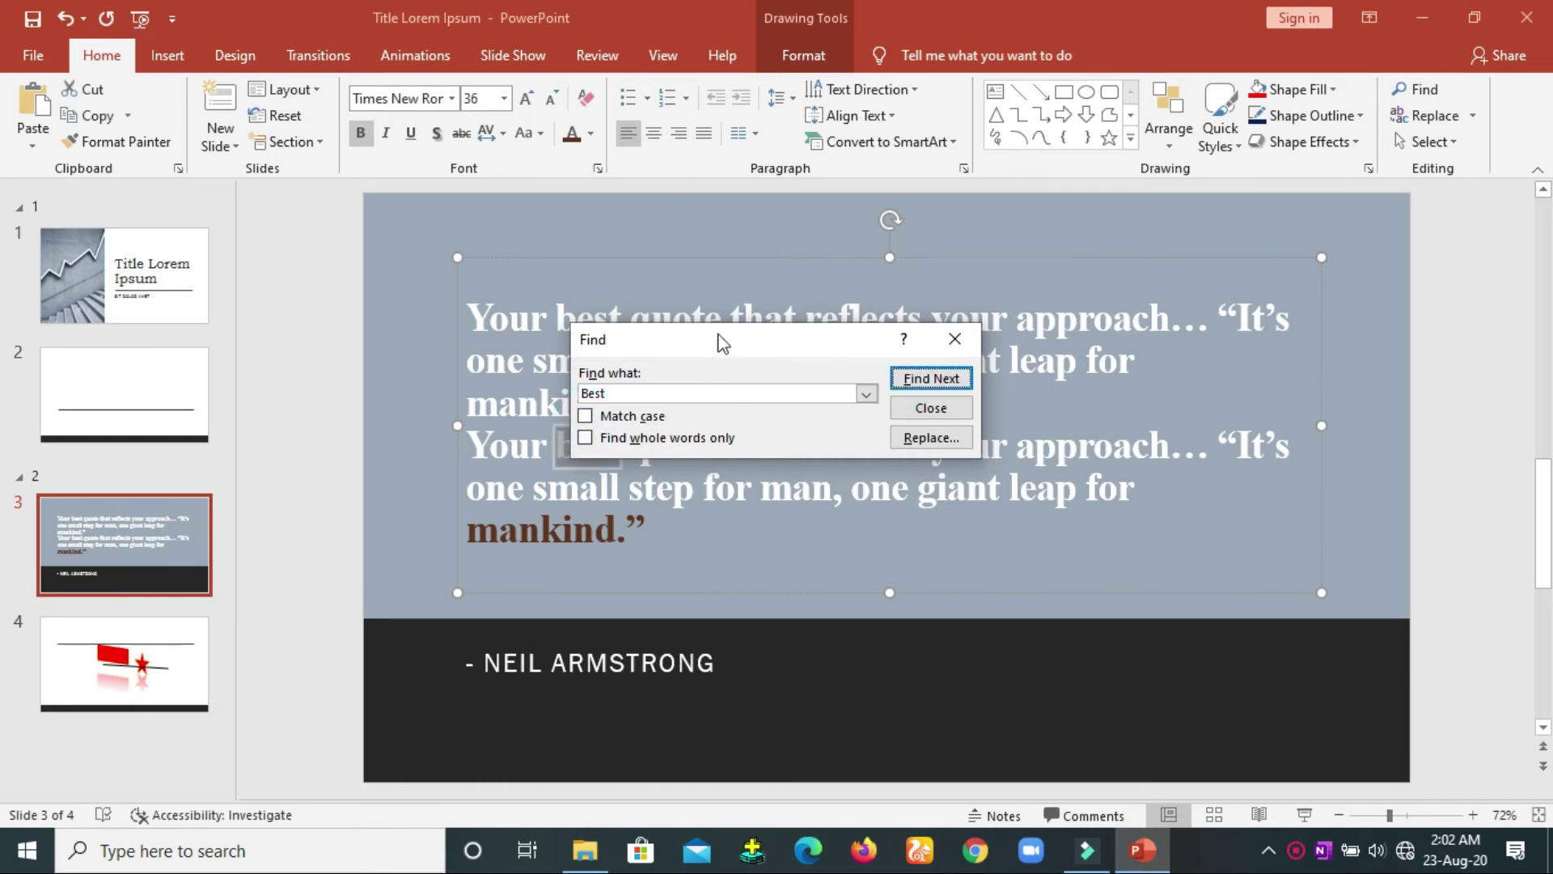
drag(718, 338, 811, 326)
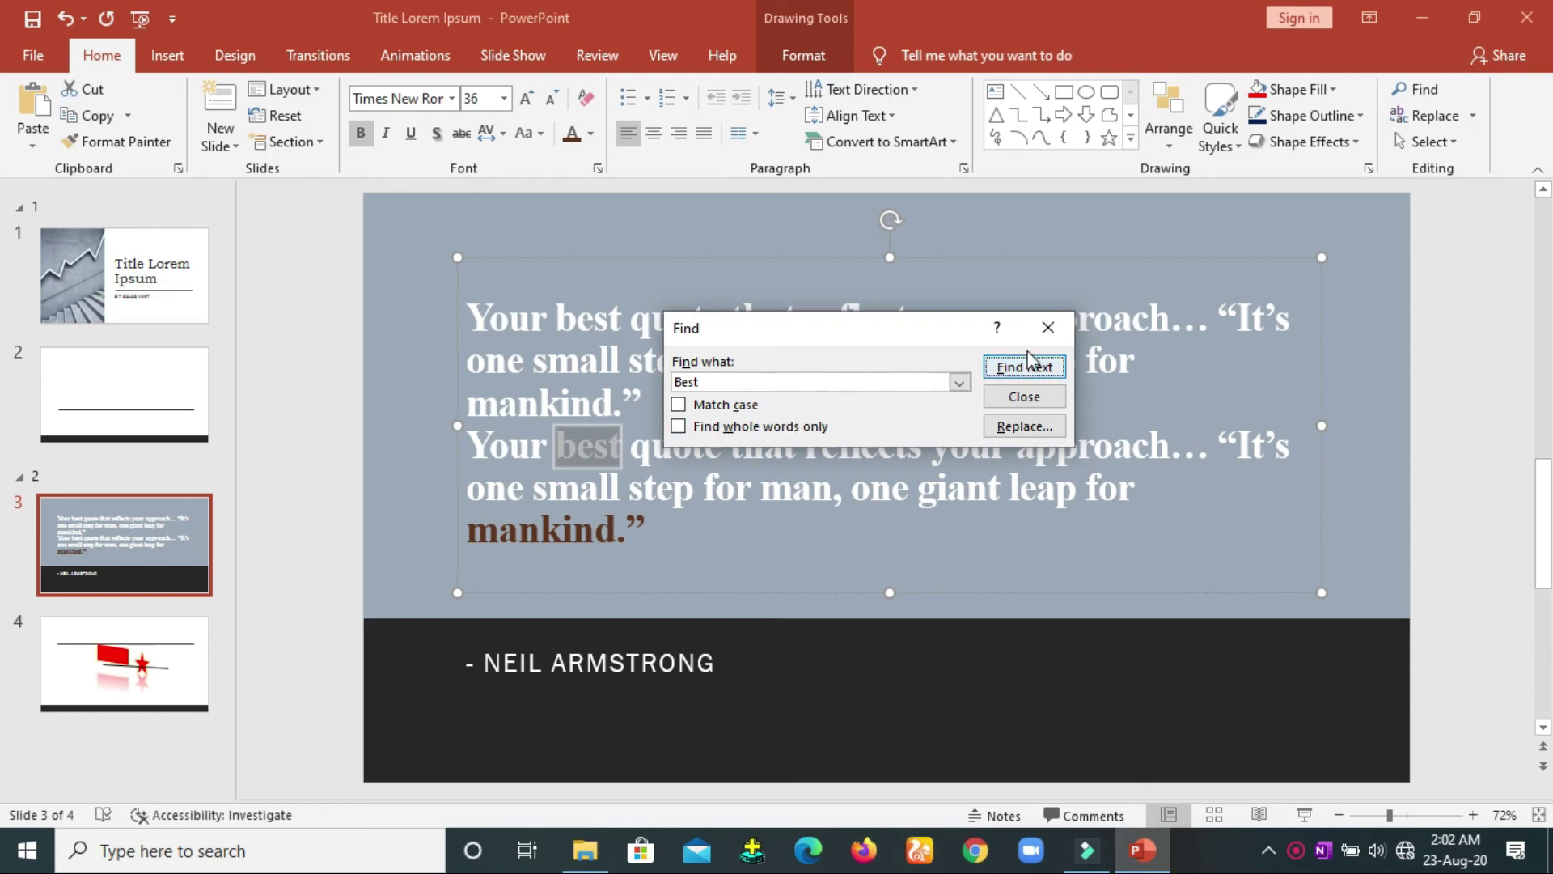
click(1049, 328)
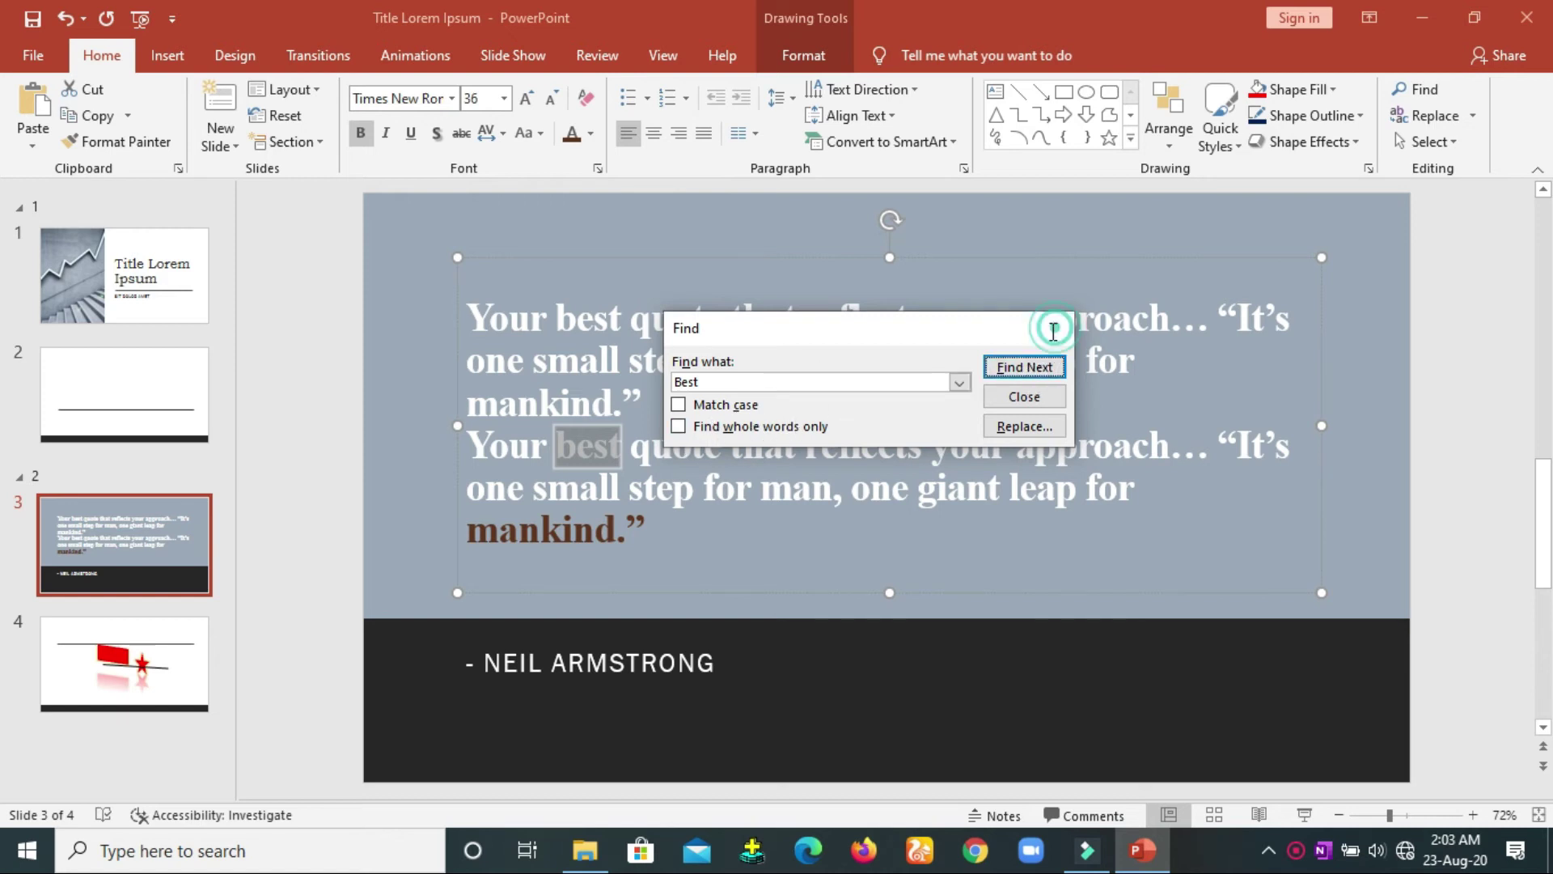
click(1474, 117)
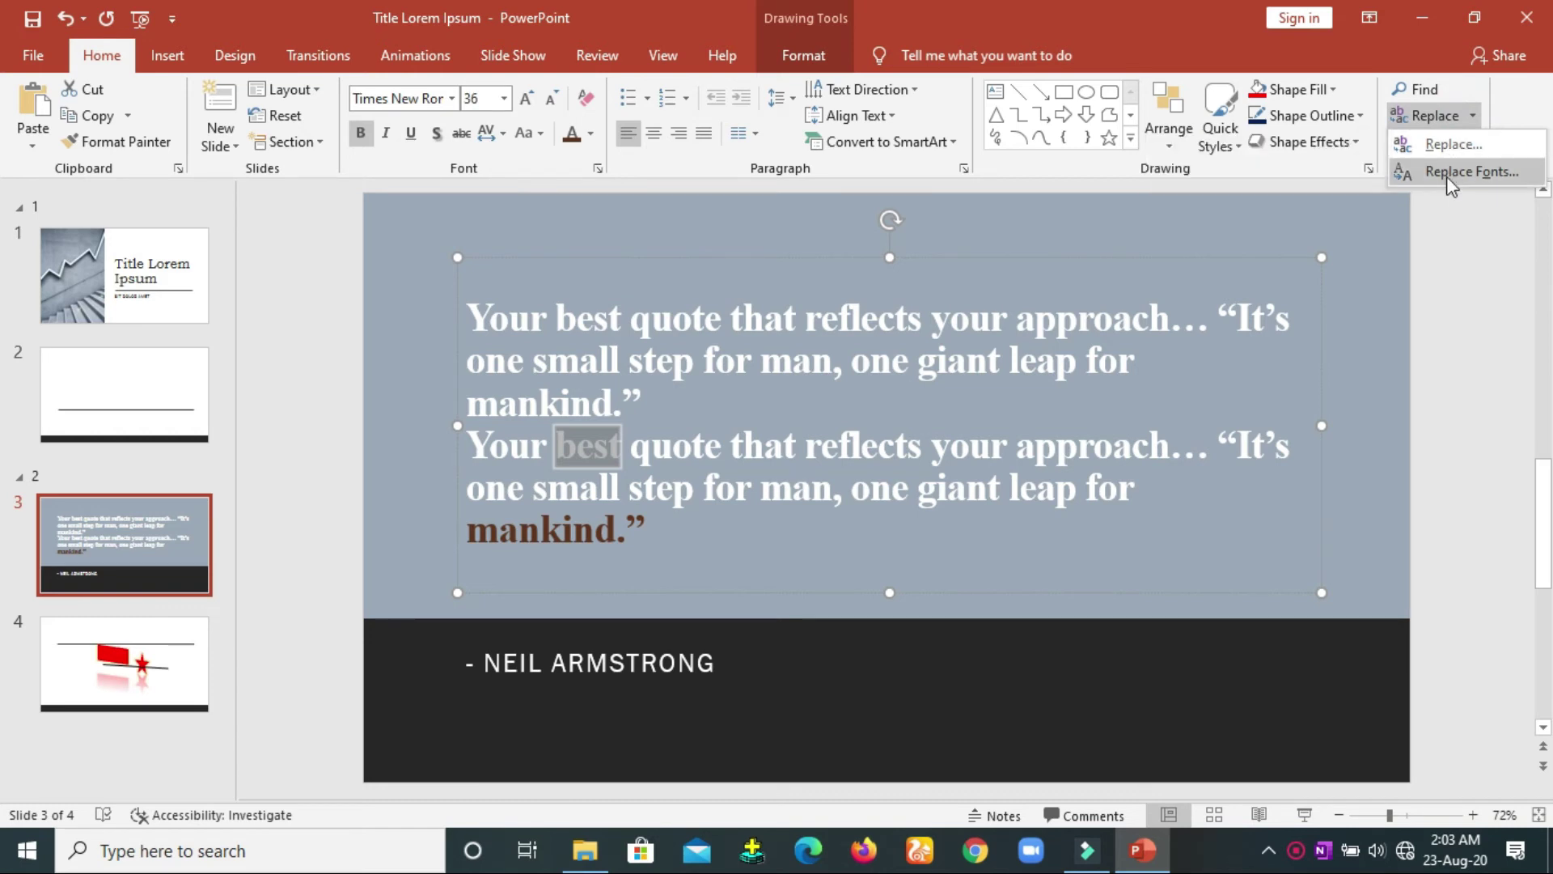
click(1447, 170)
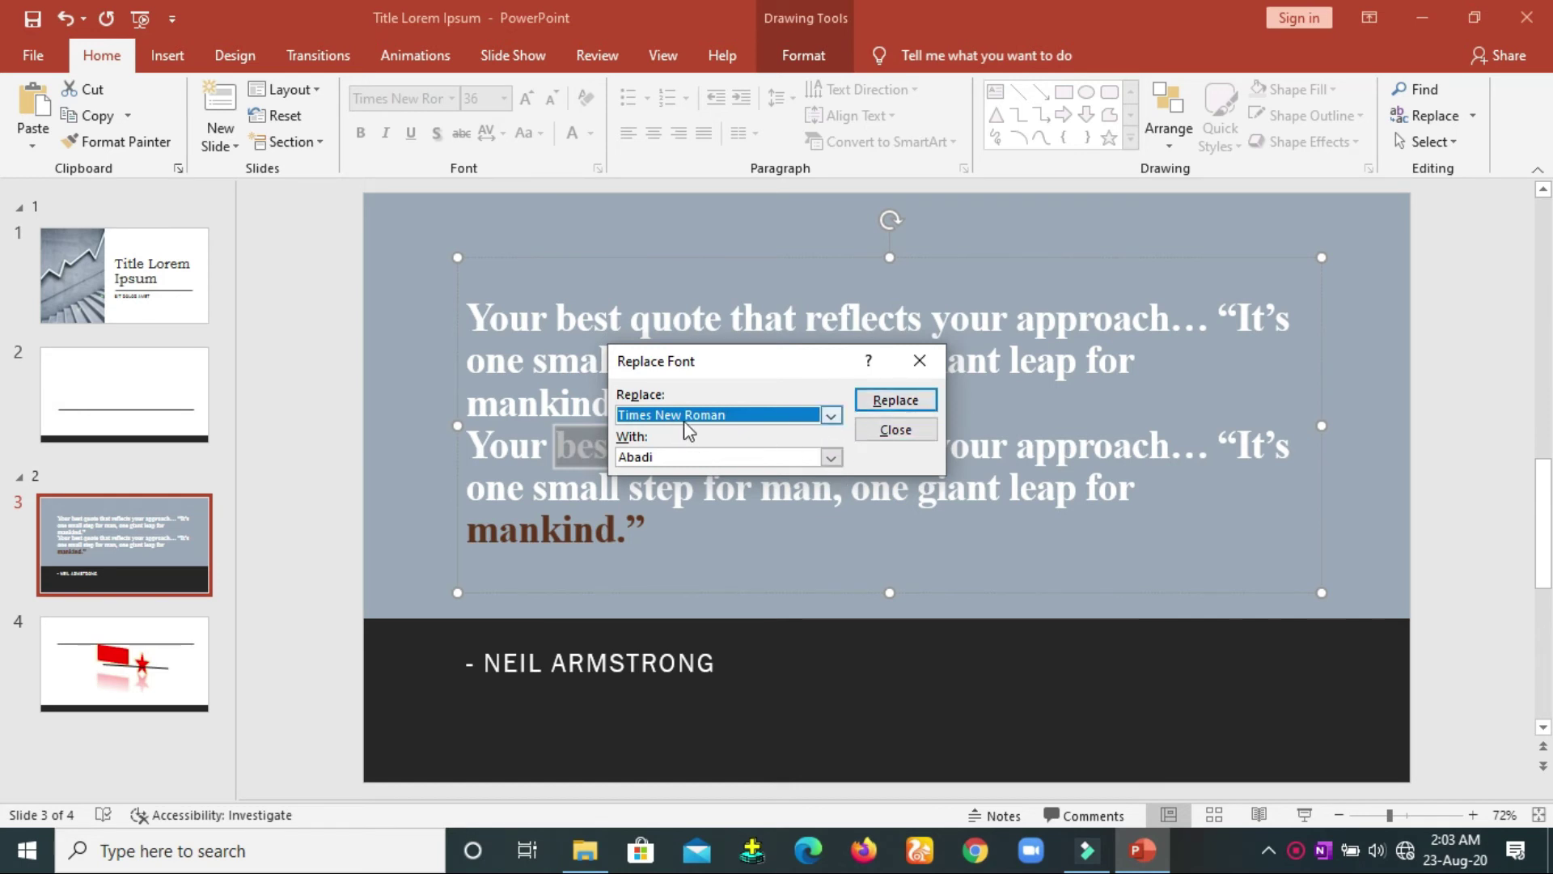
click(830, 457)
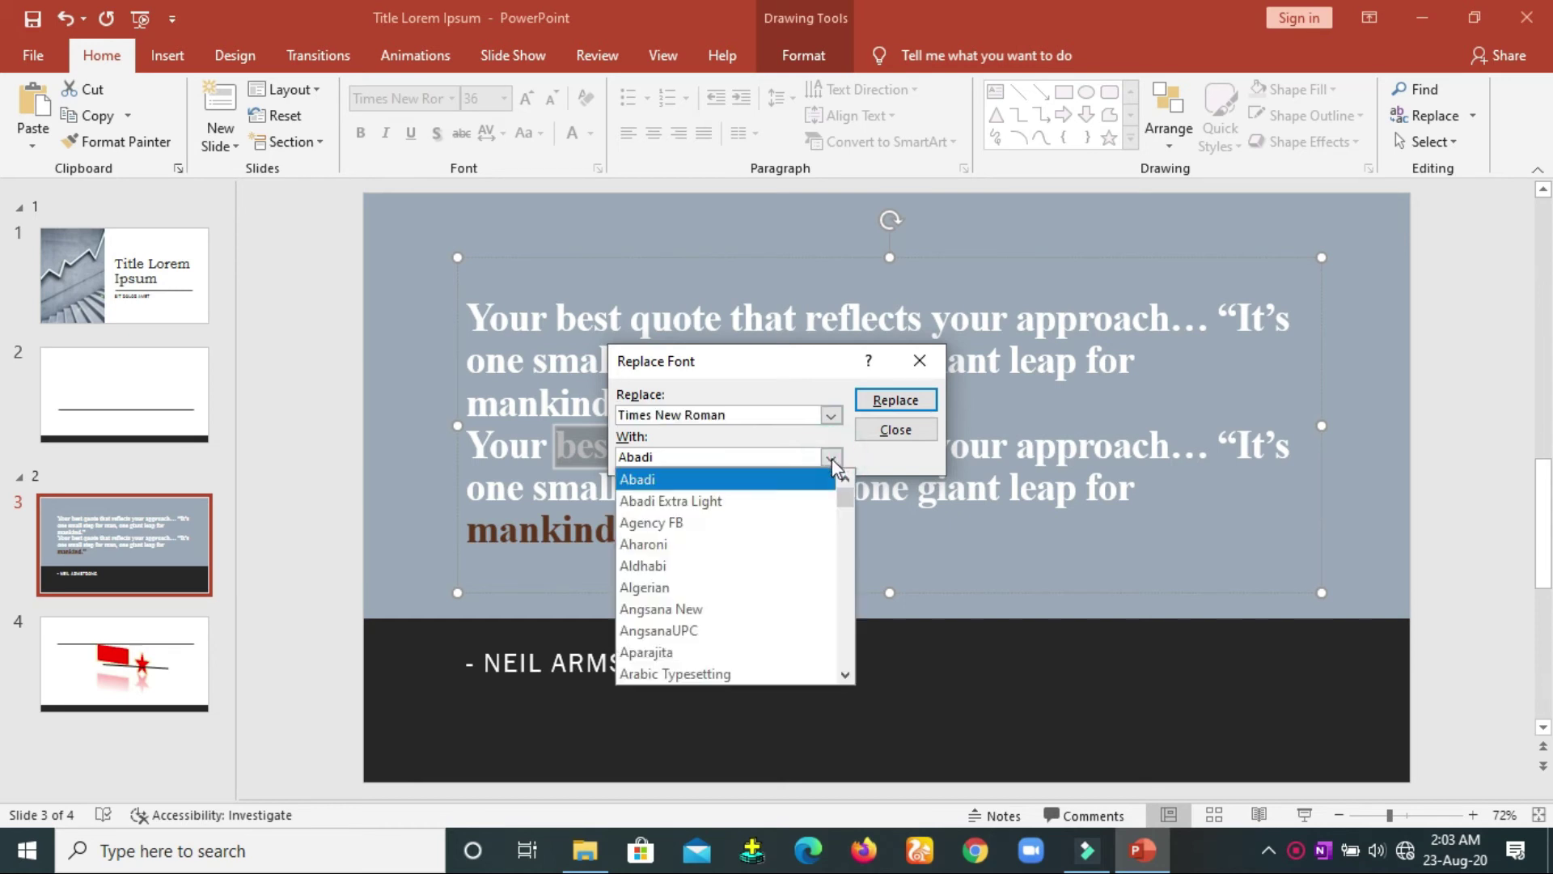
click(731, 527)
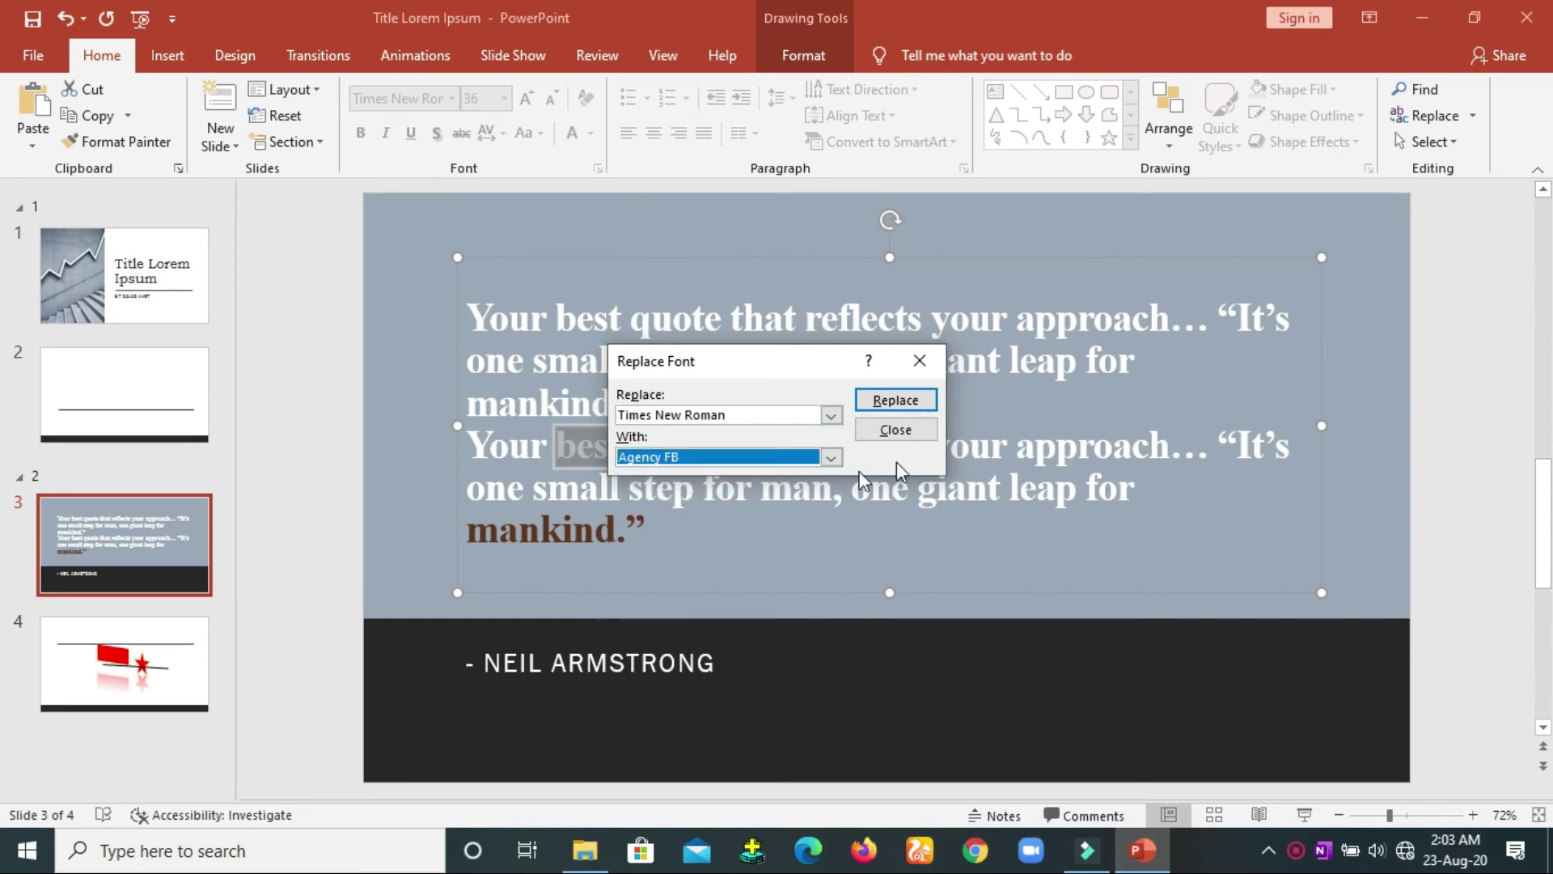
click(905, 402)
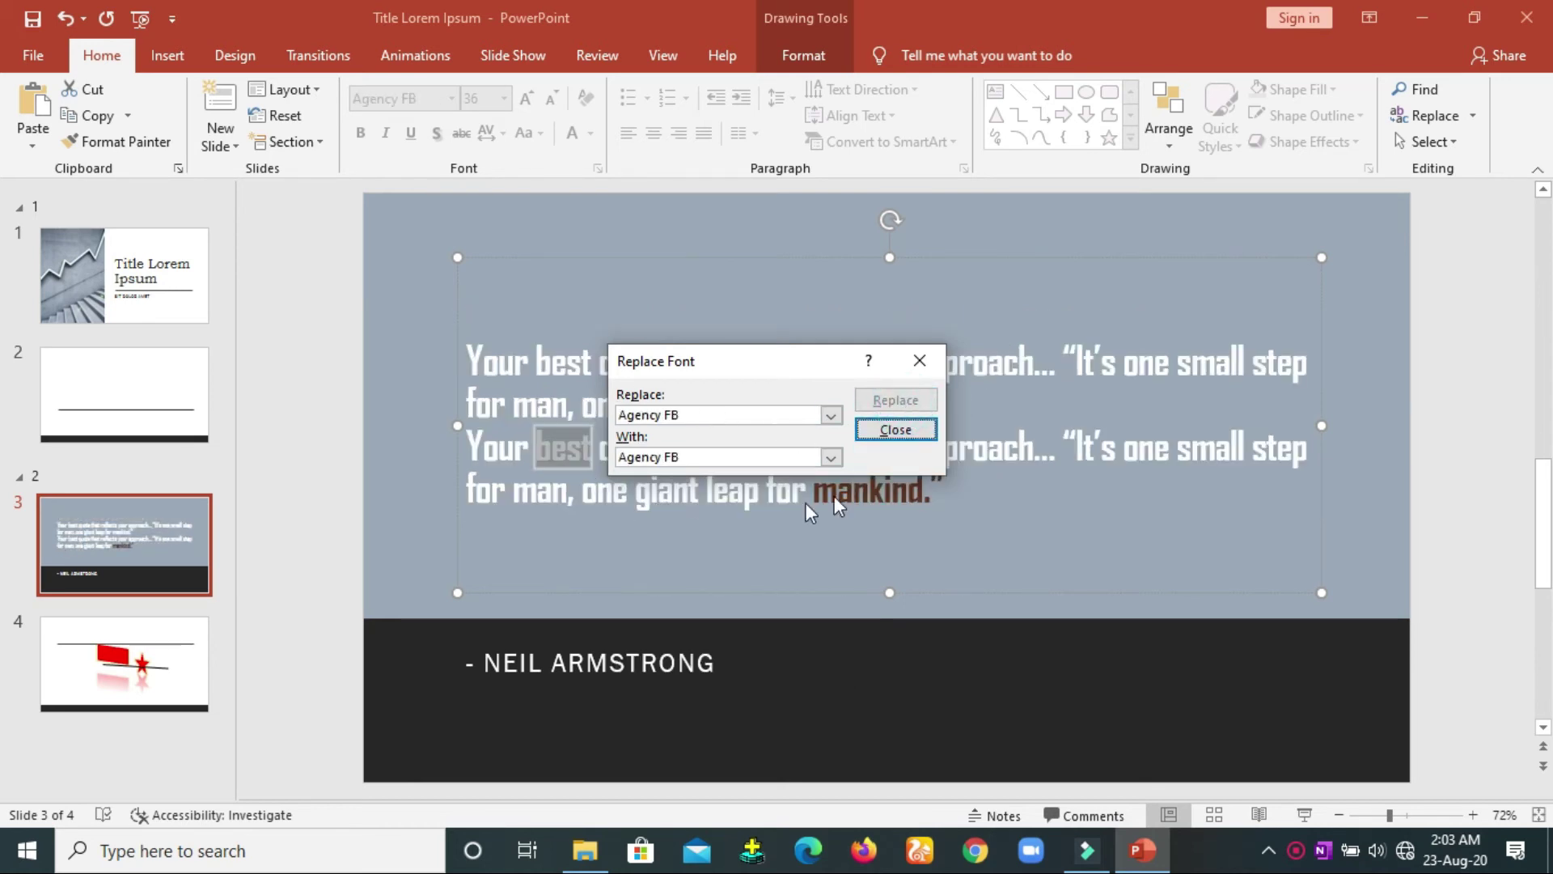
click(831, 412)
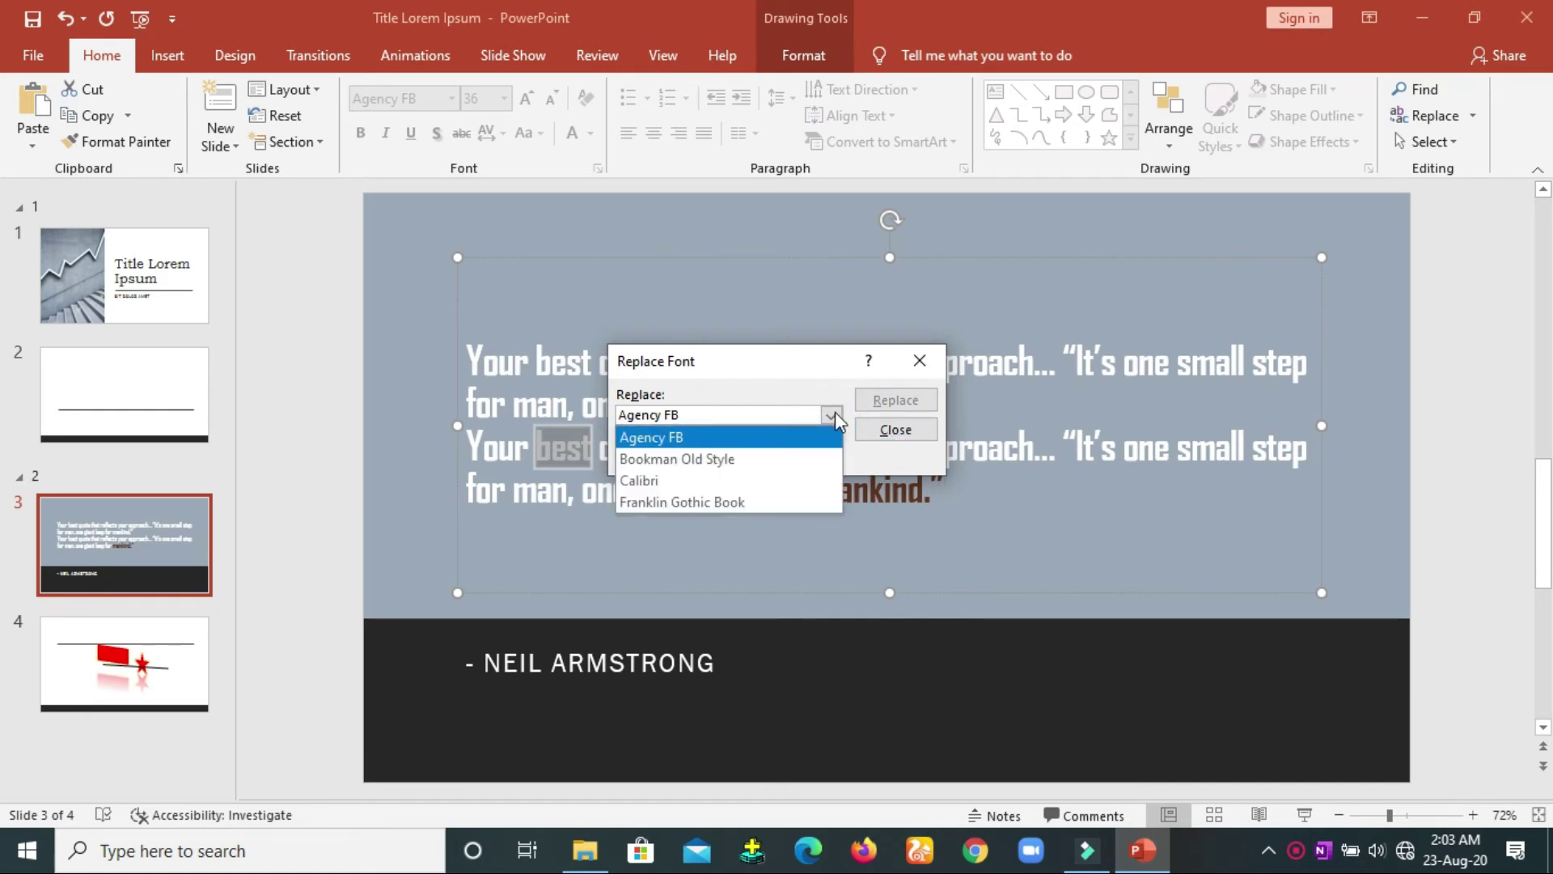
click(835, 411)
click(834, 456)
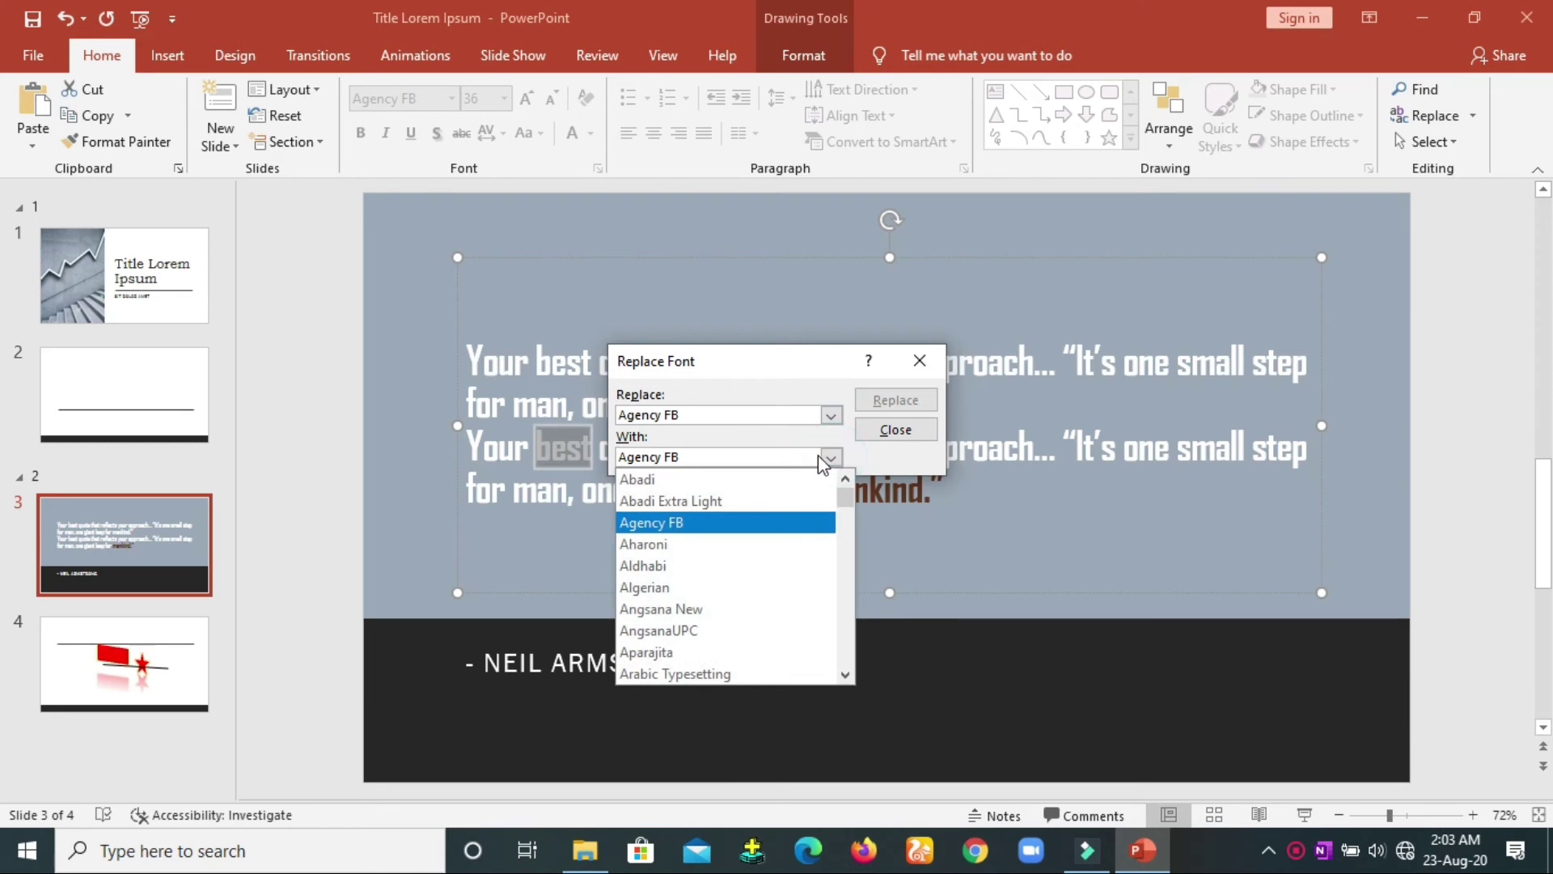
key(t)
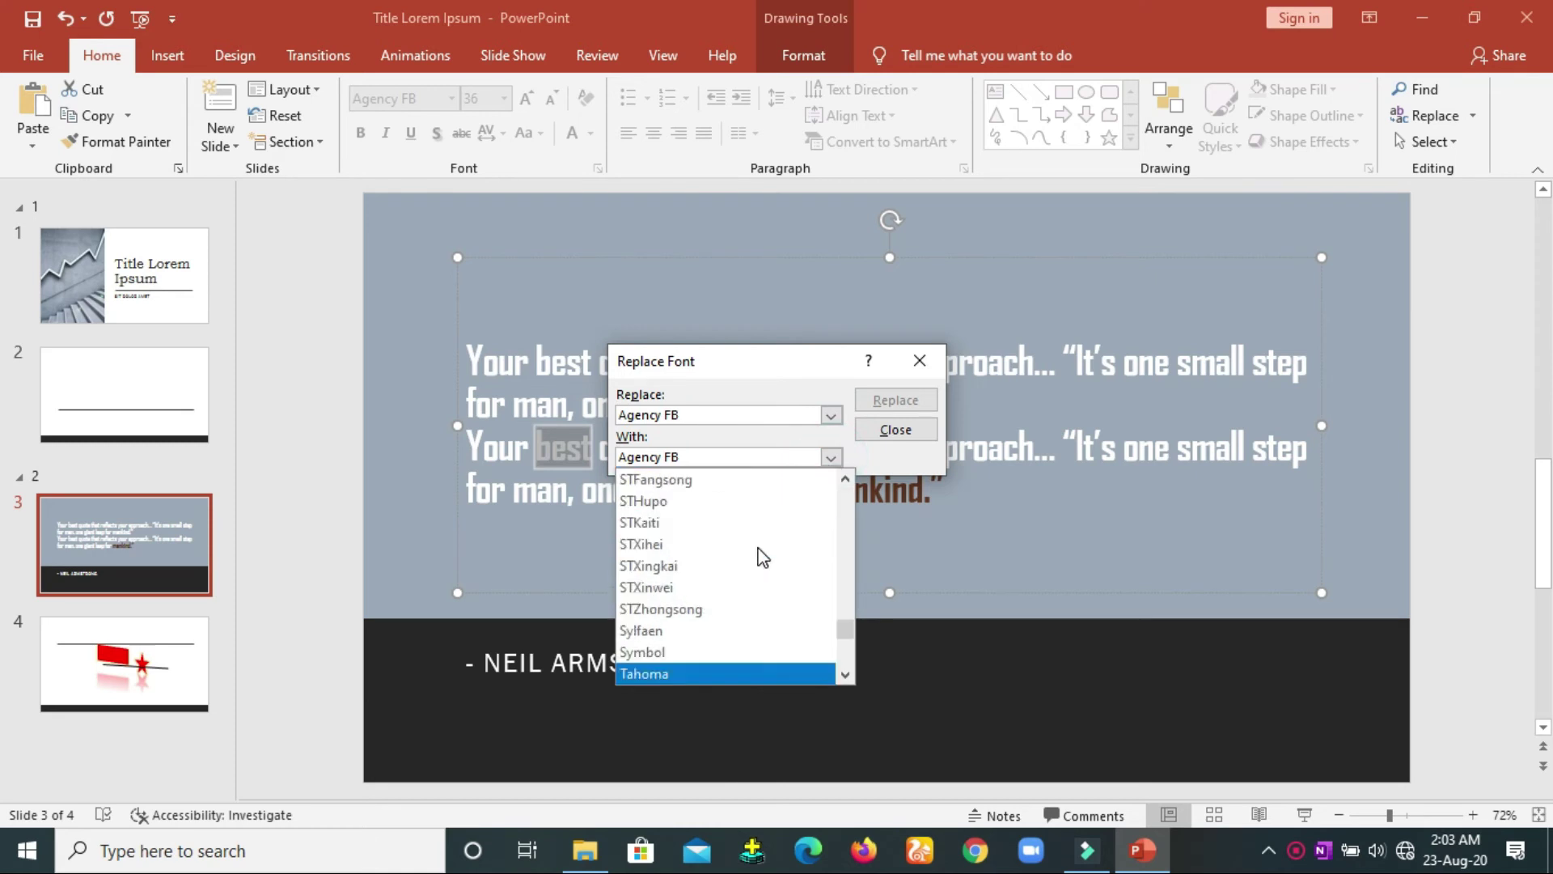
key(Down)
key(Down)
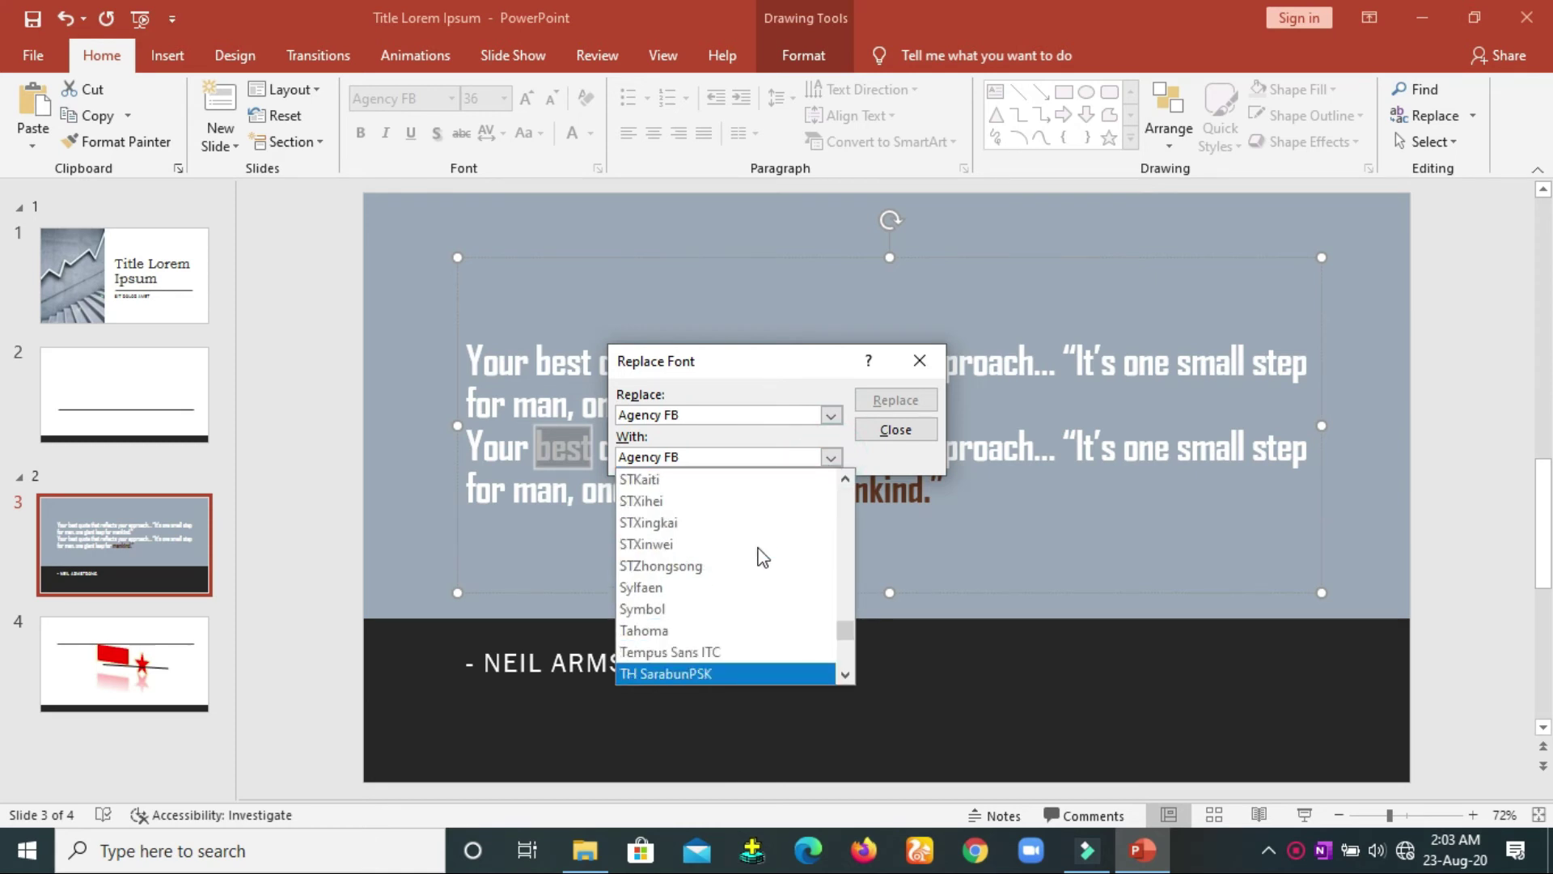
key(Down)
key(Down)
scroll(763, 558, down, 2)
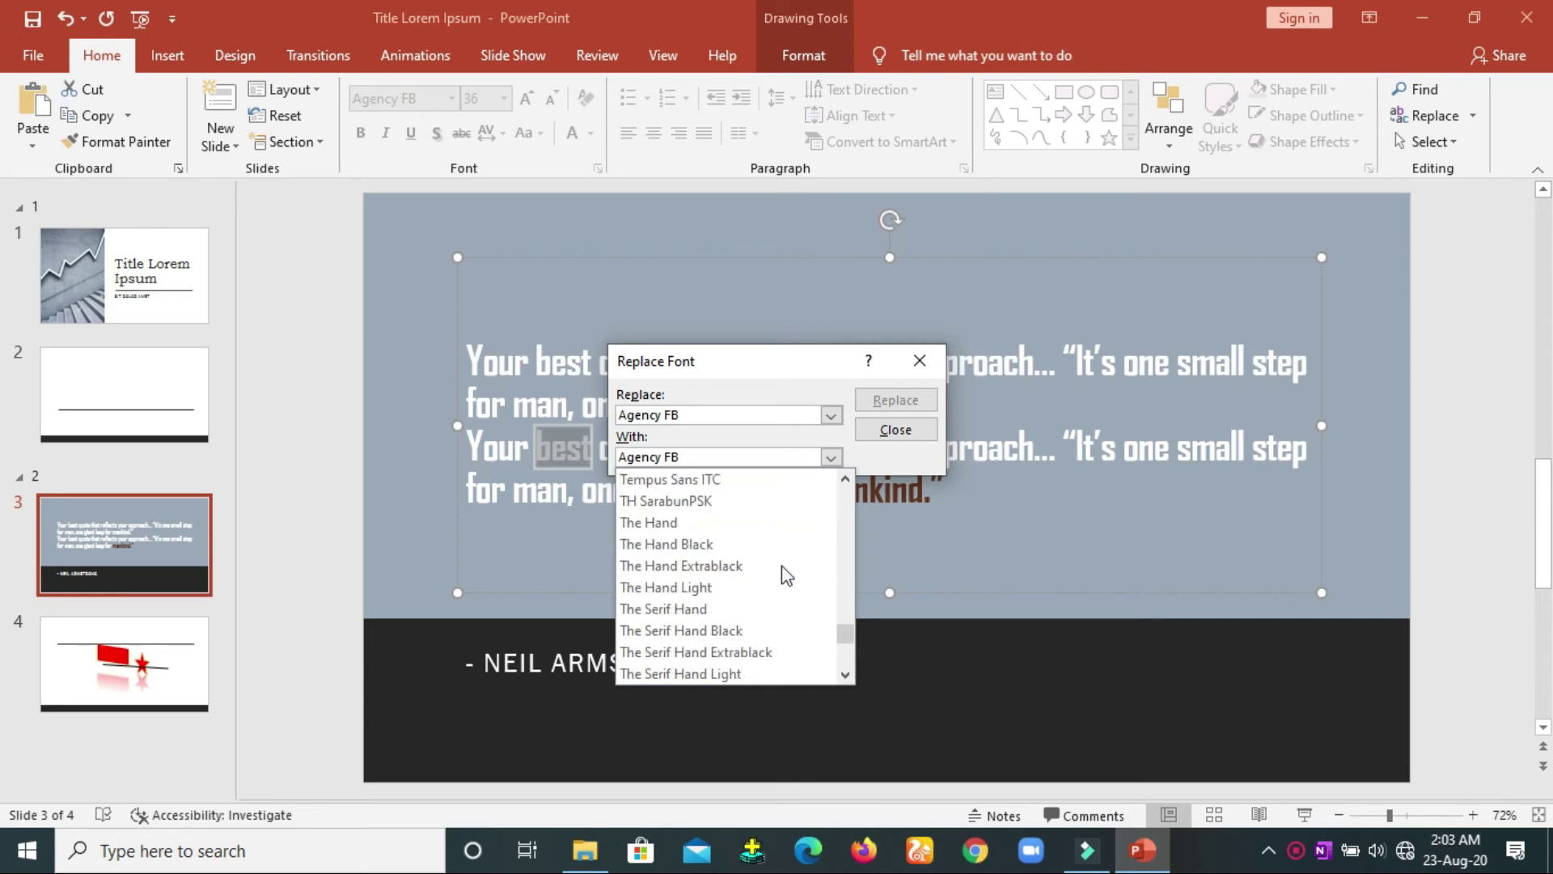
scroll(736, 599, down, 1)
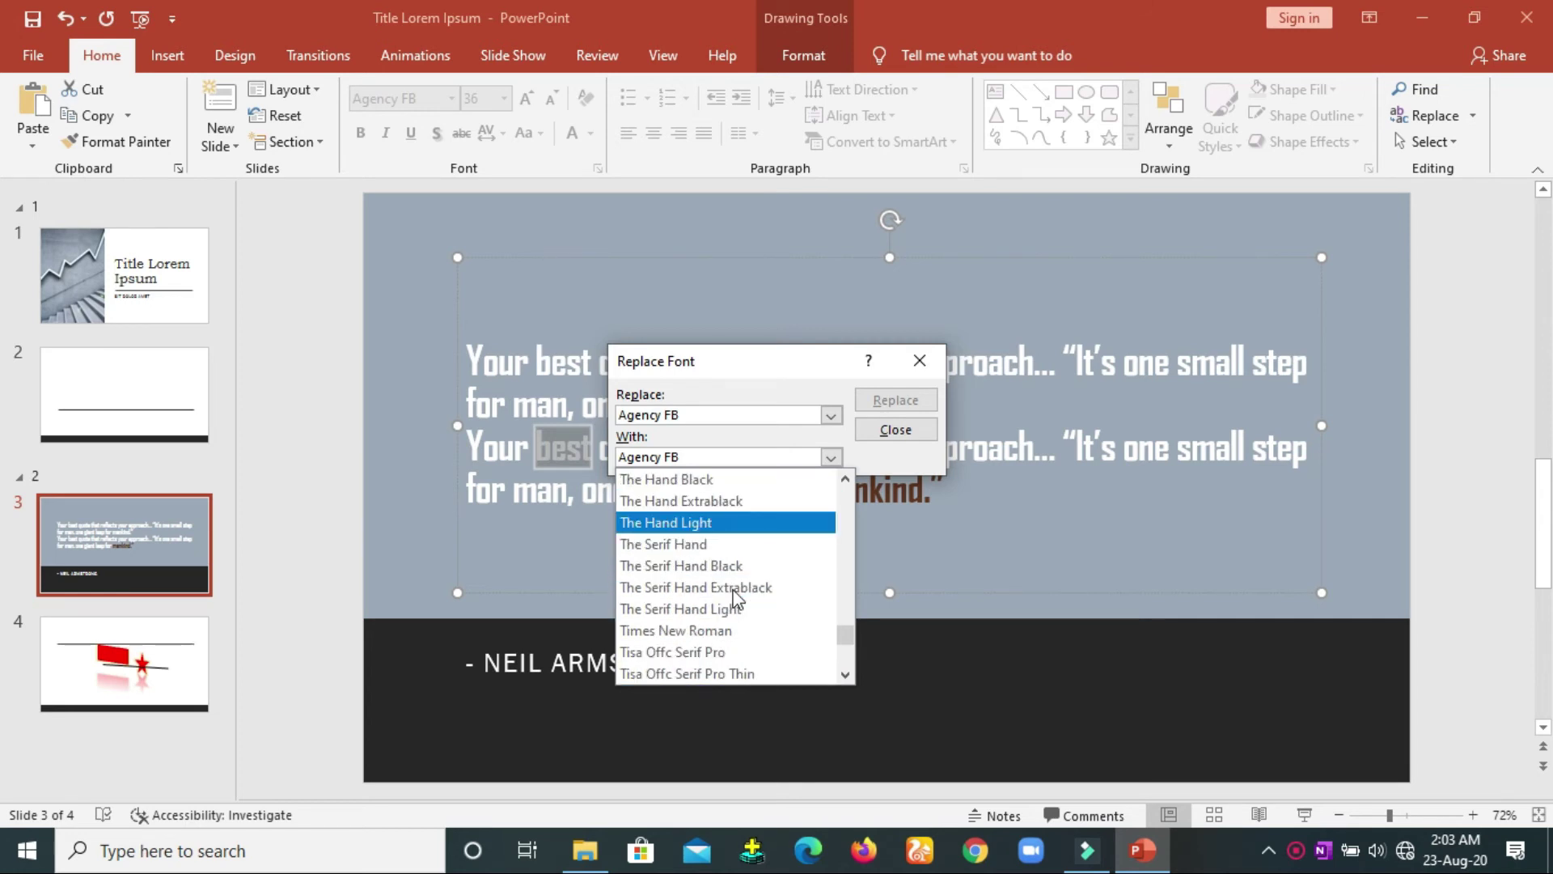
scroll(733, 598, down, 1)
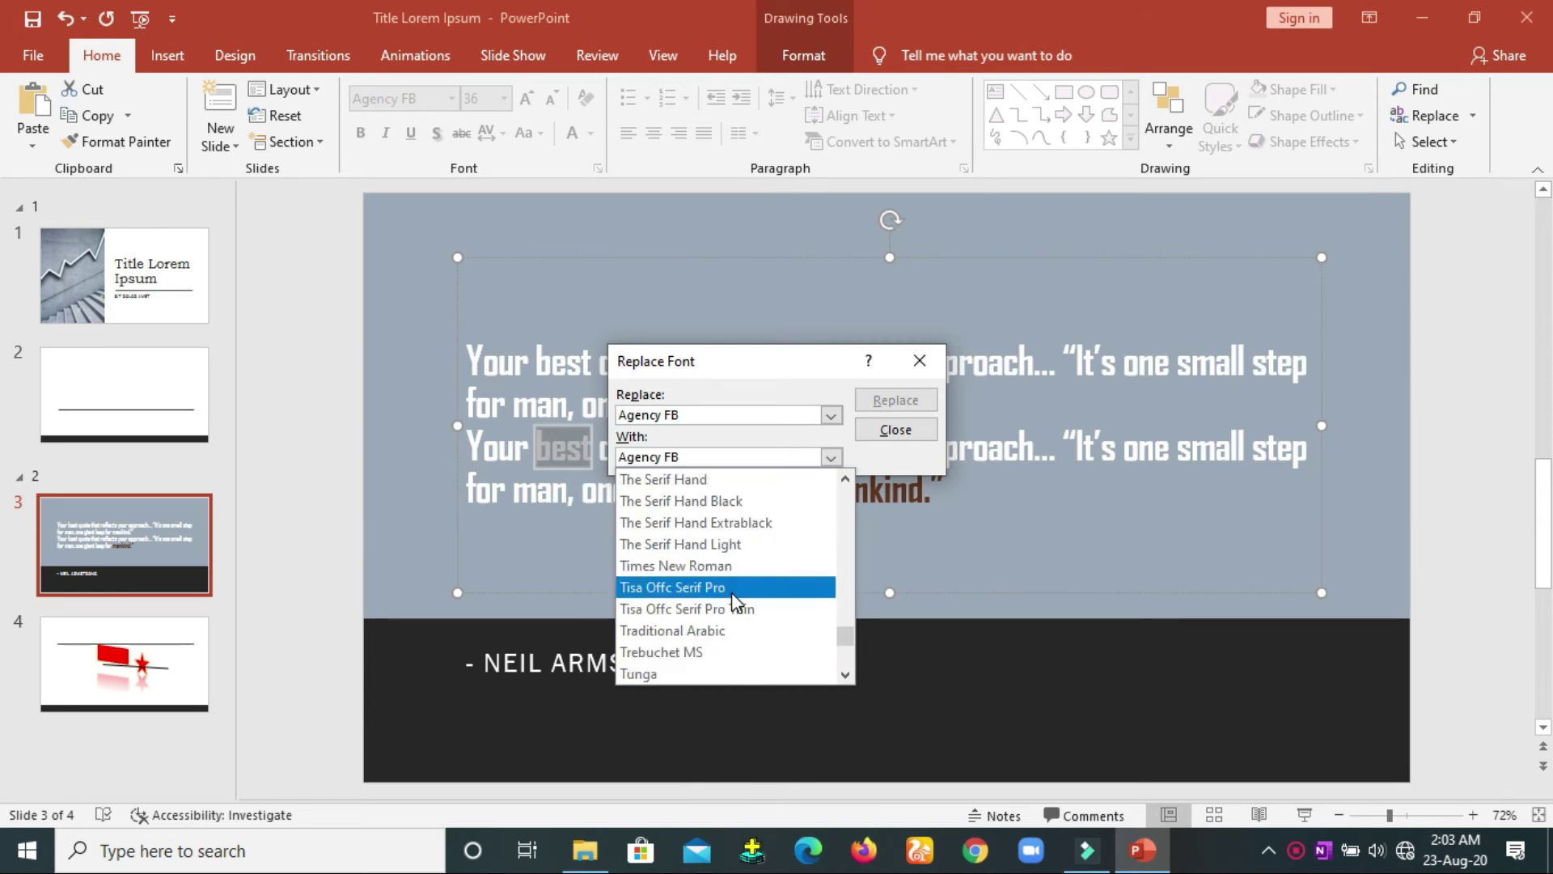
scroll(731, 595, down, 1)
scroll(731, 594, up, 1)
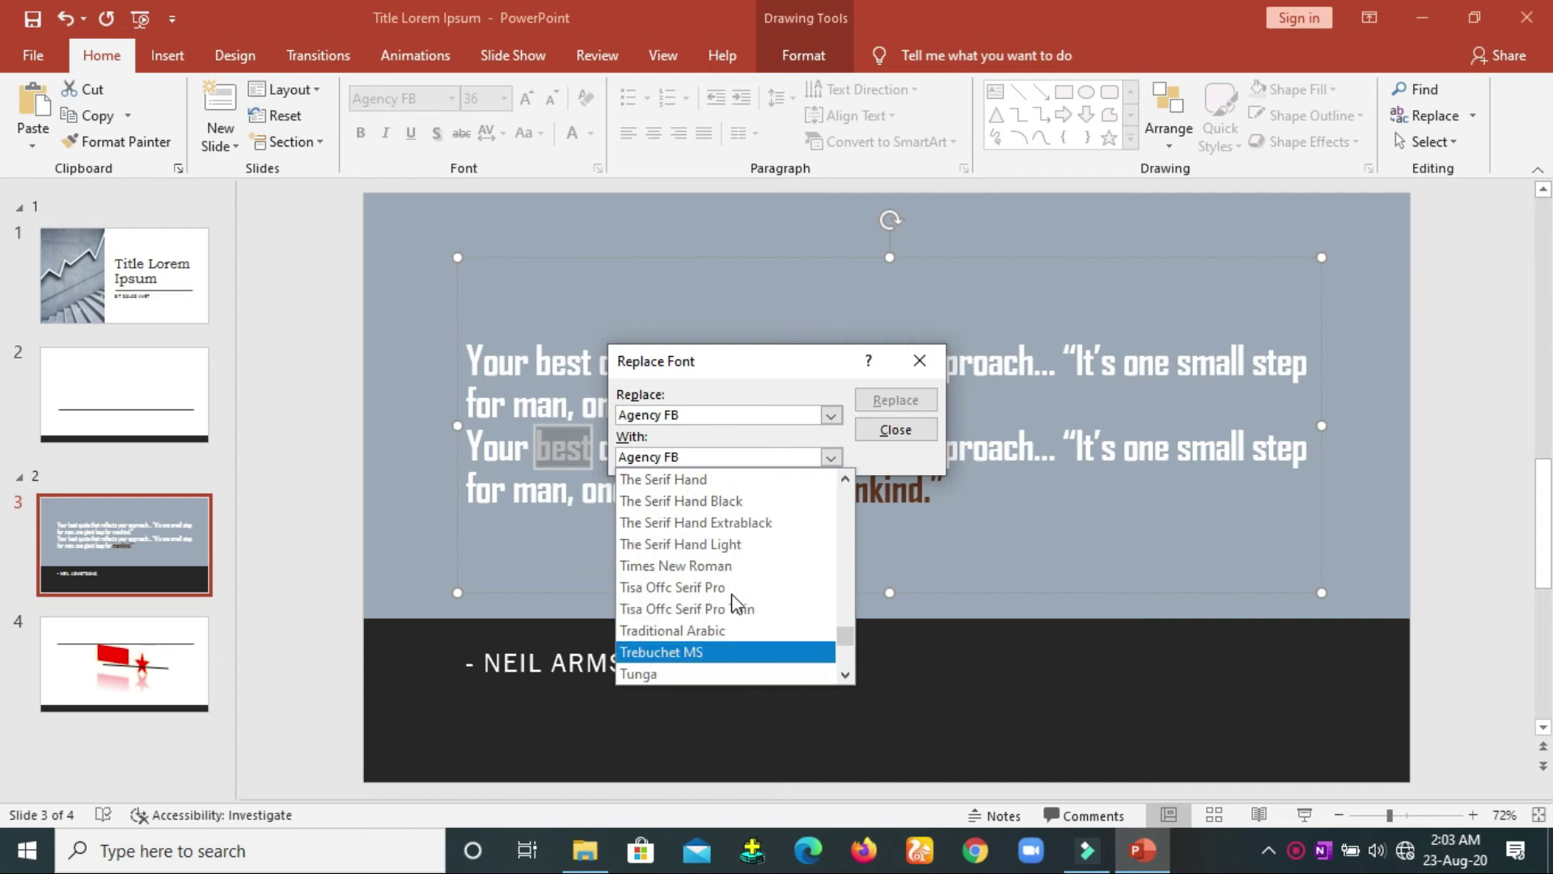
click(700, 565)
click(907, 405)
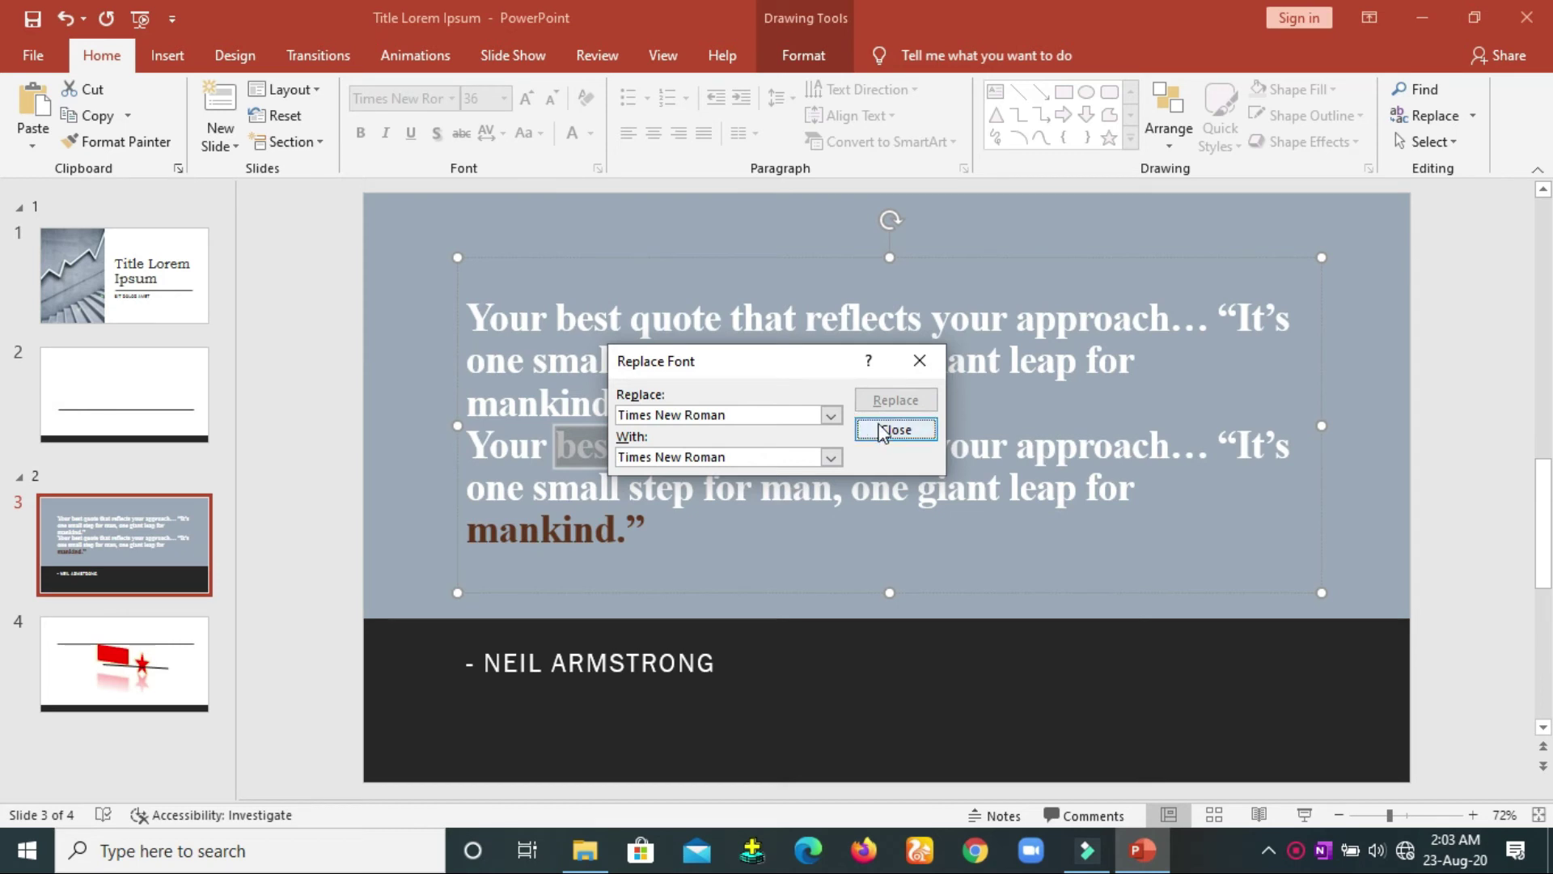
click(884, 429)
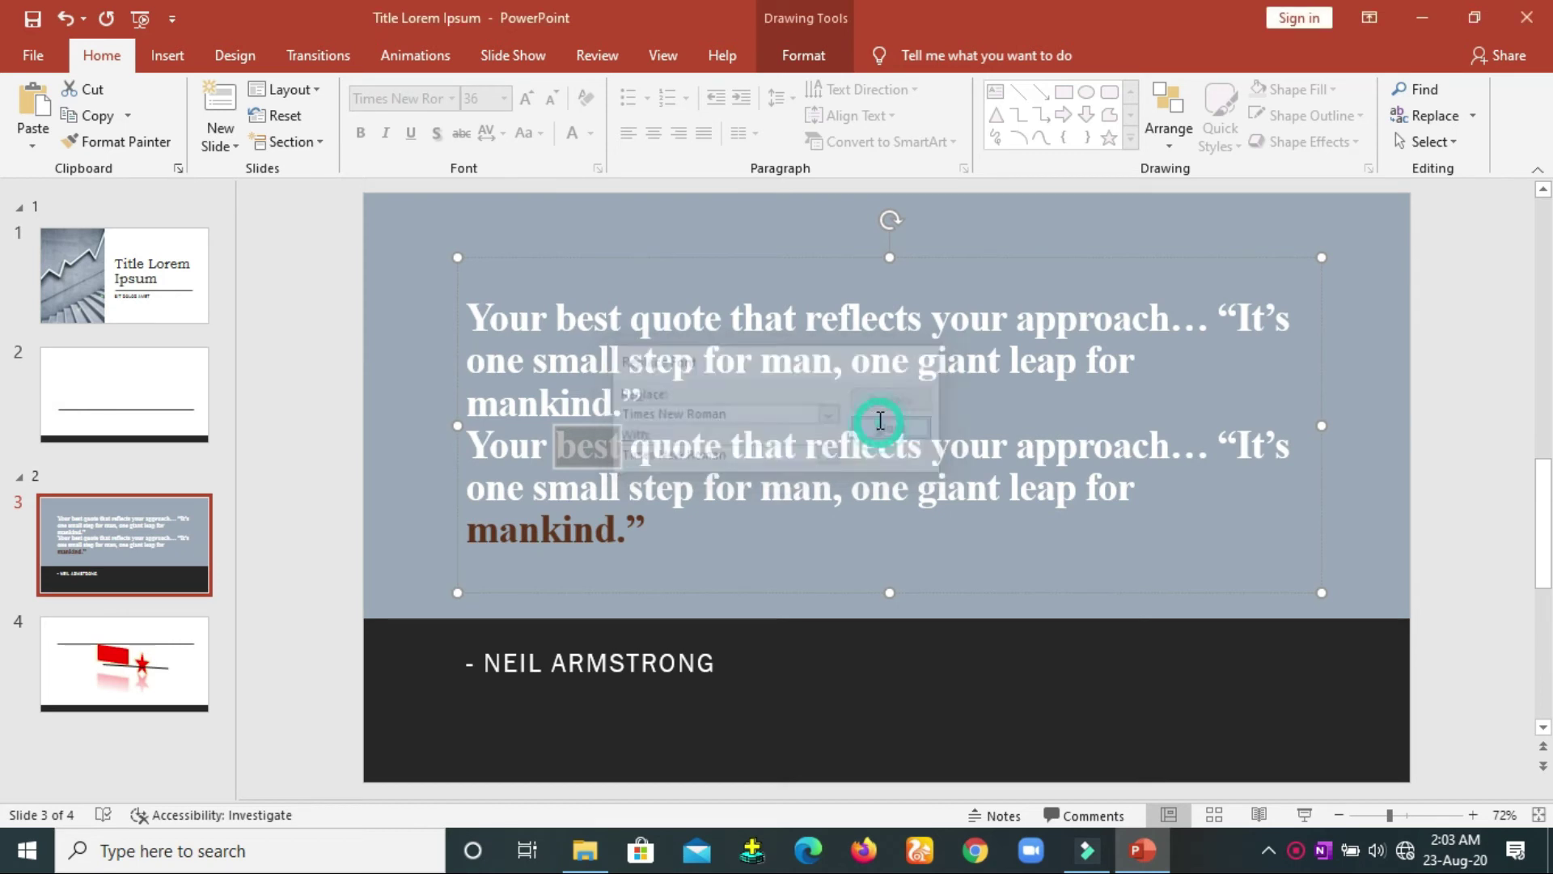
Step: Replace 'Best' with 'worst' using Replace, then Replace All, and close the dialog
click(1474, 115)
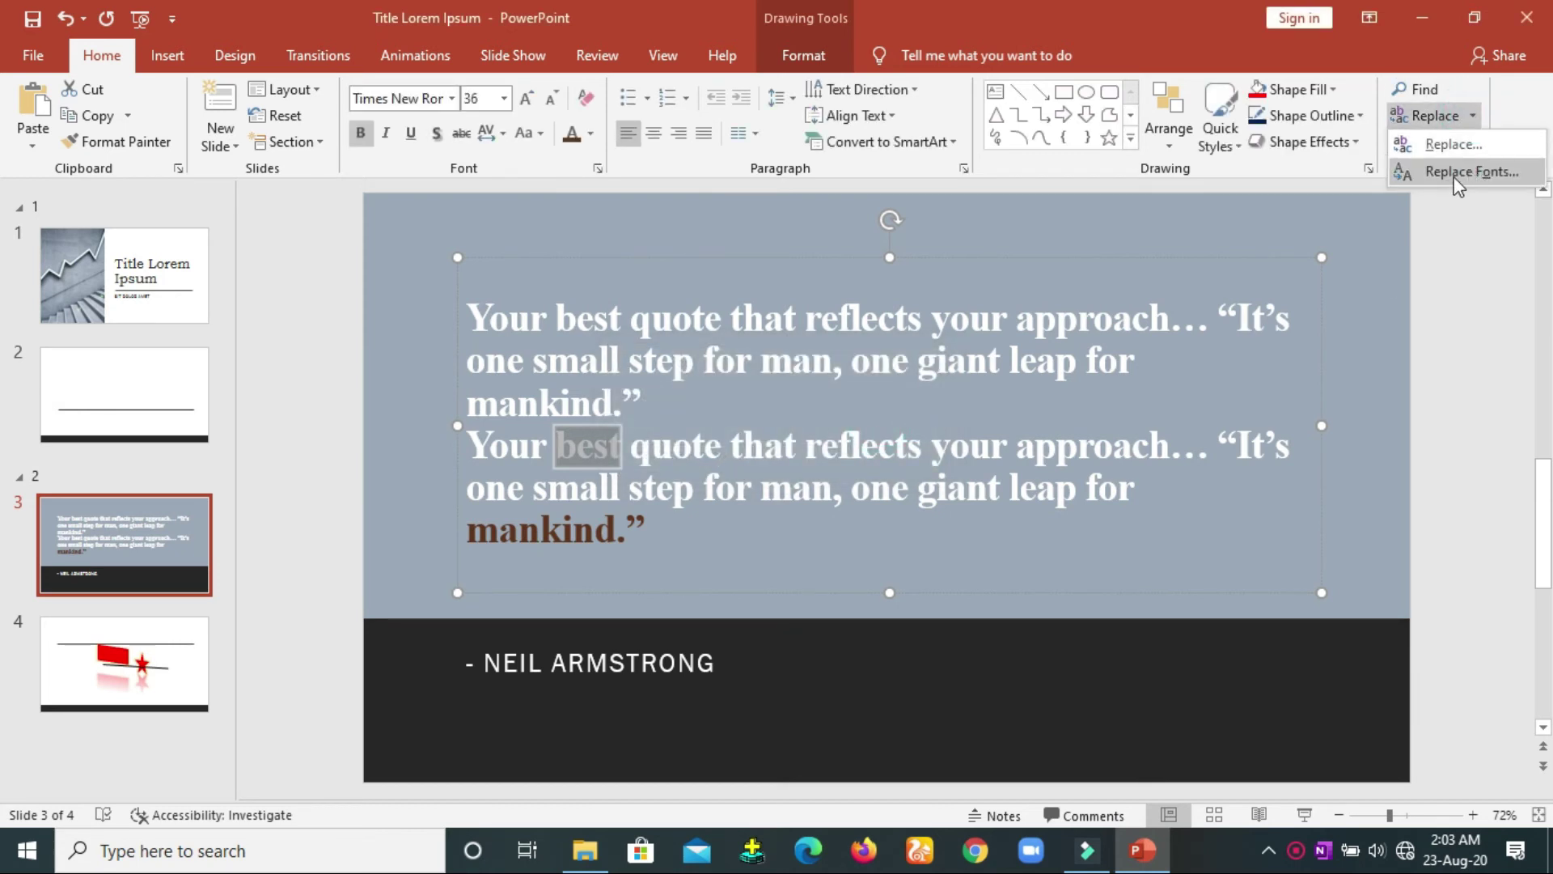
click(1454, 144)
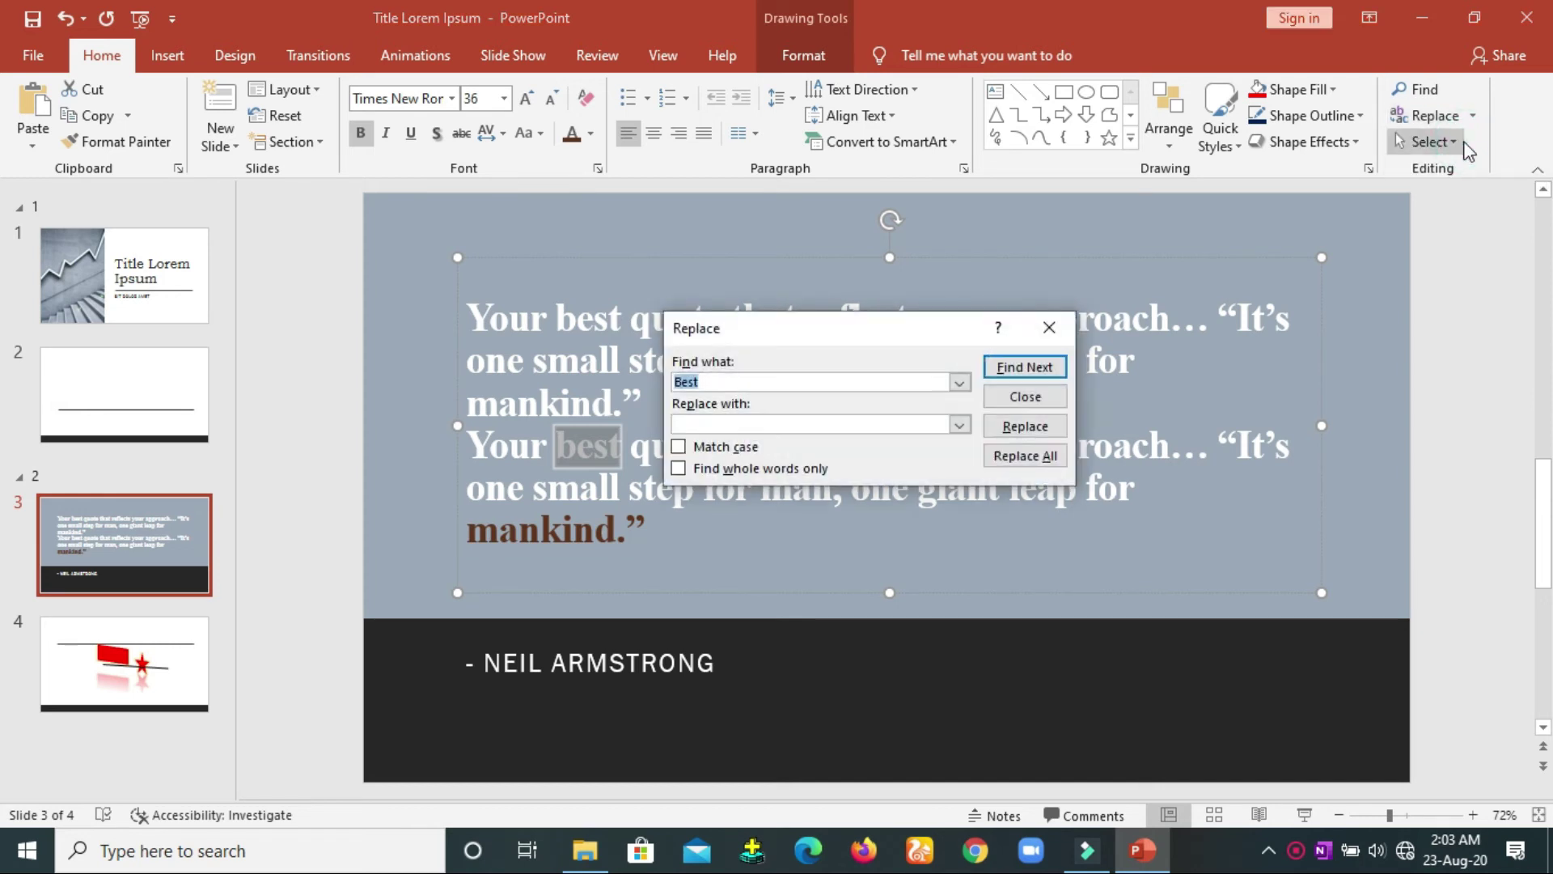
click(772, 429)
text(worst)
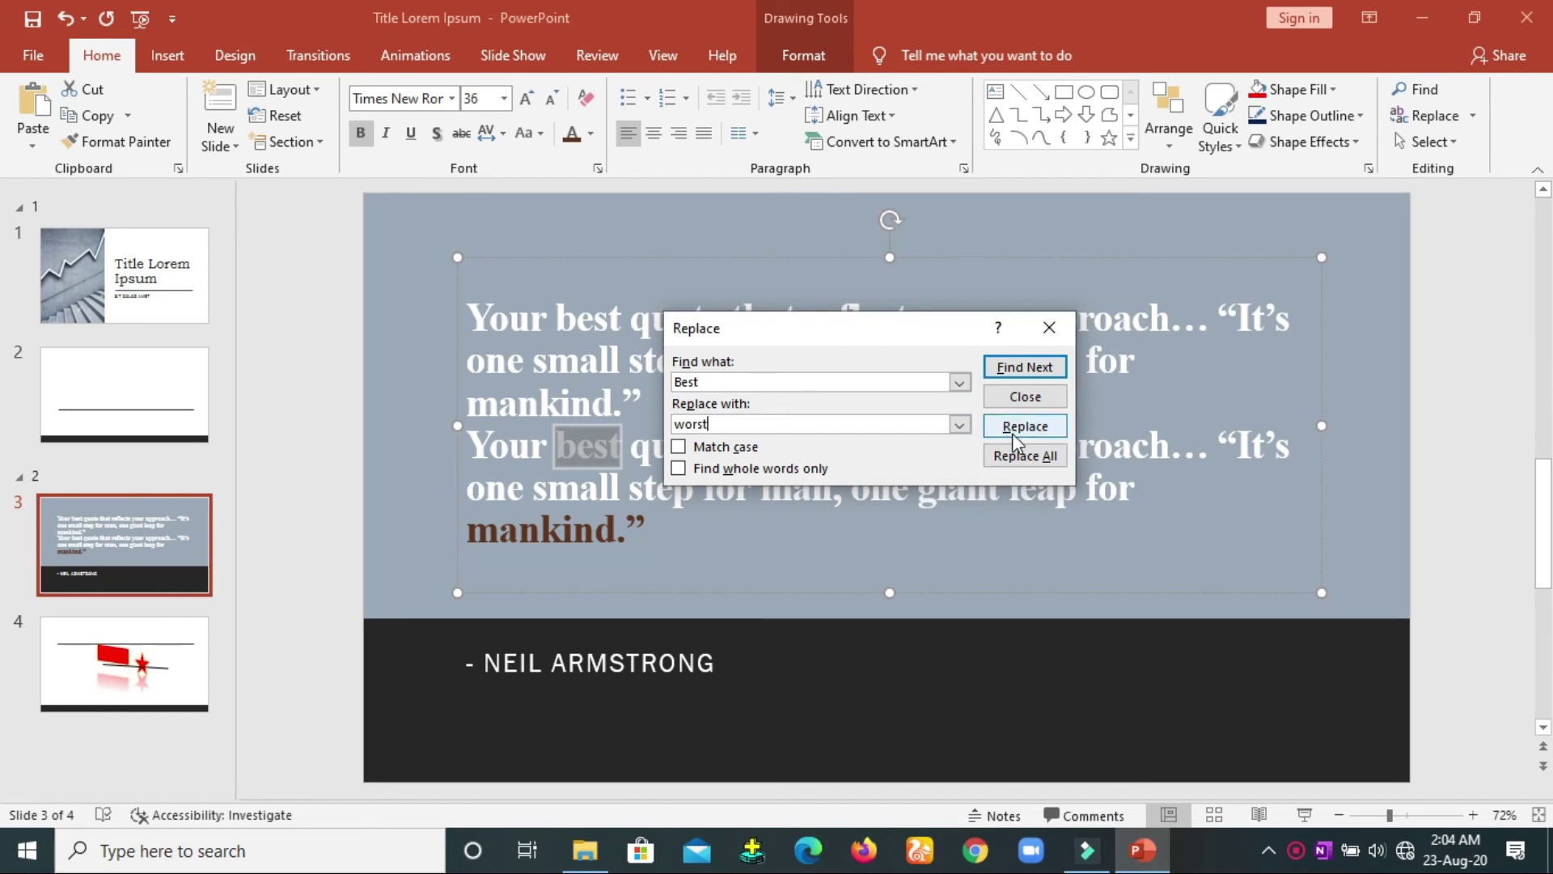
click(1042, 372)
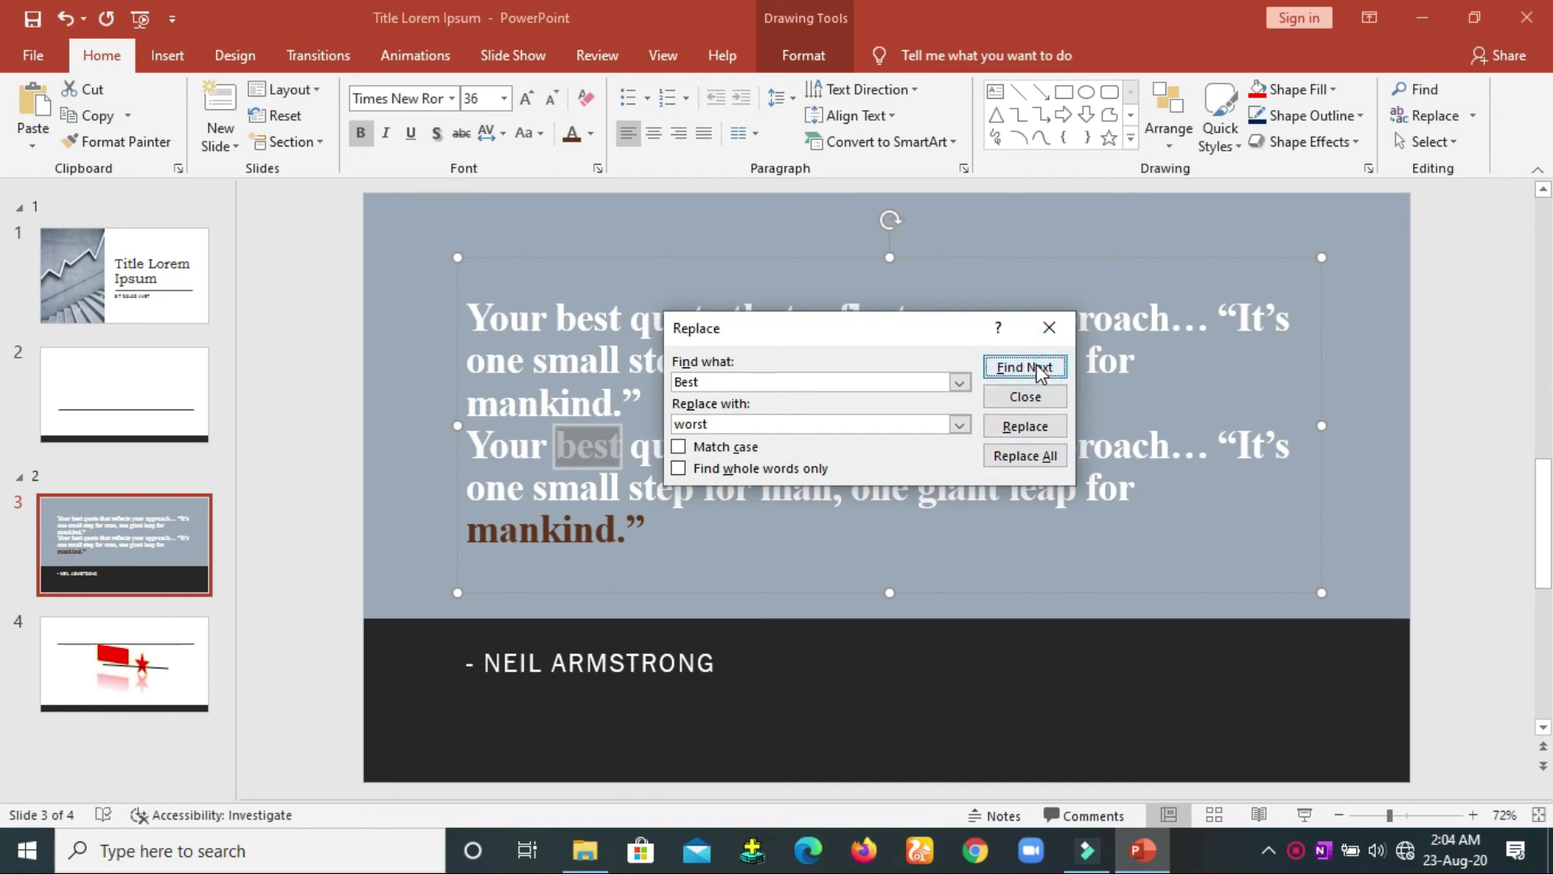
click(1042, 370)
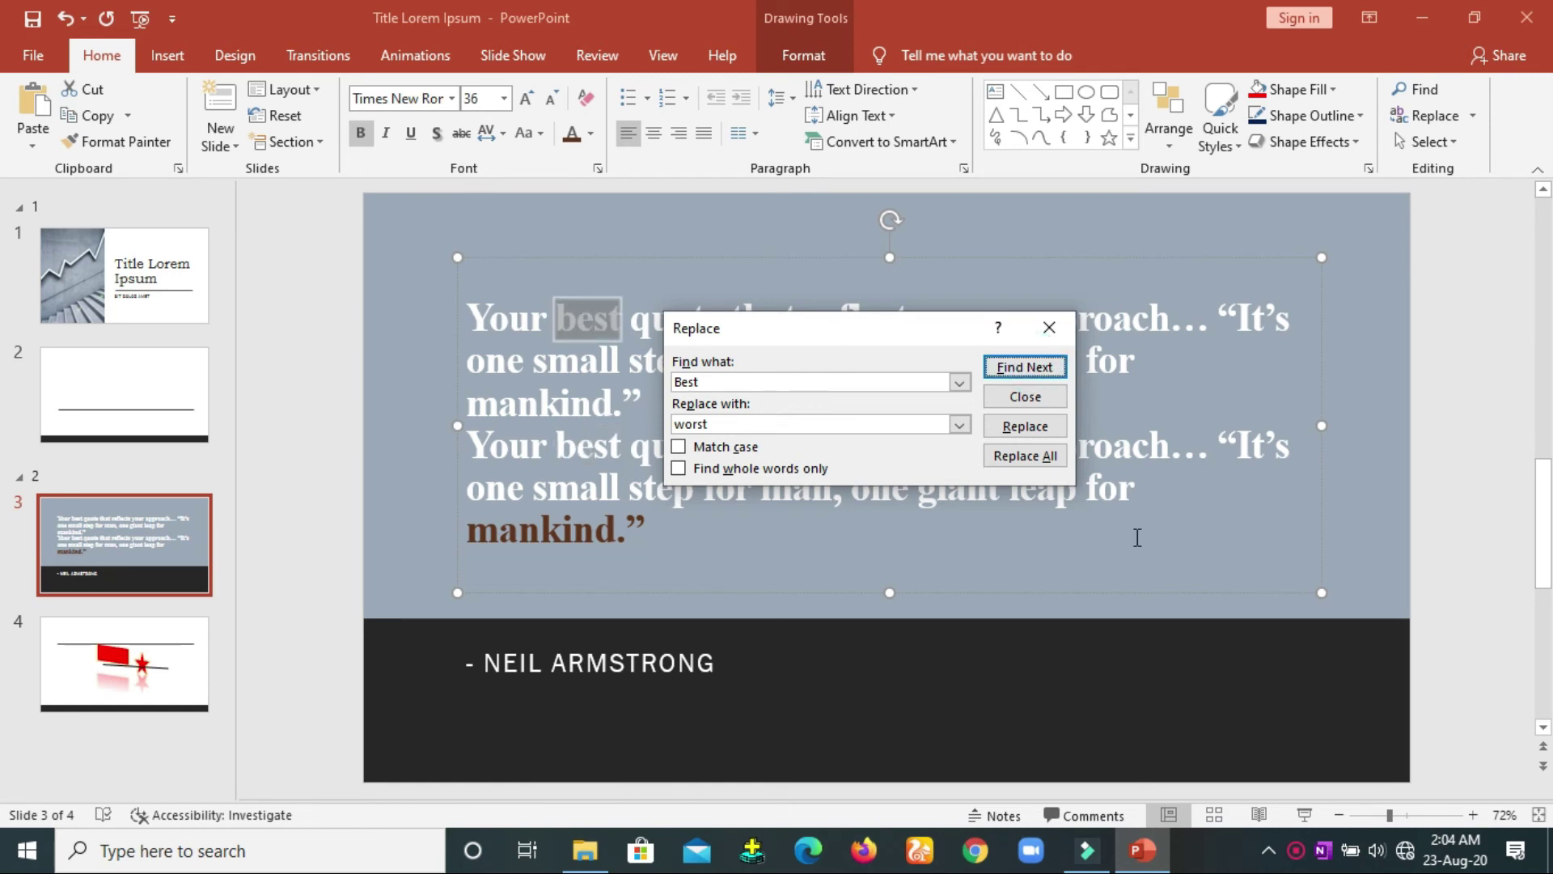
click(1042, 433)
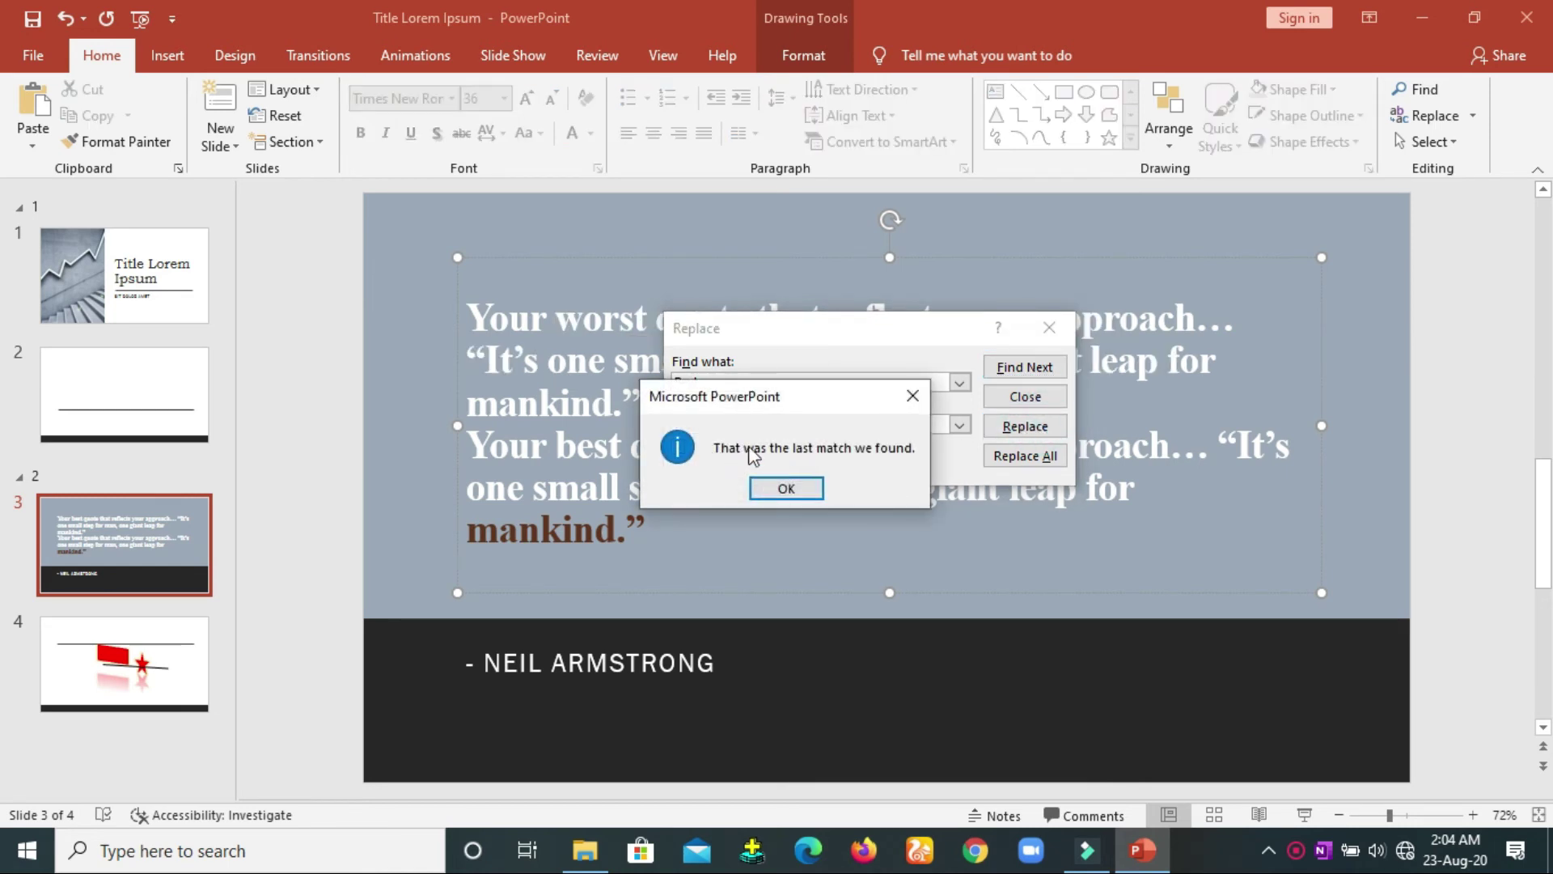
click(784, 486)
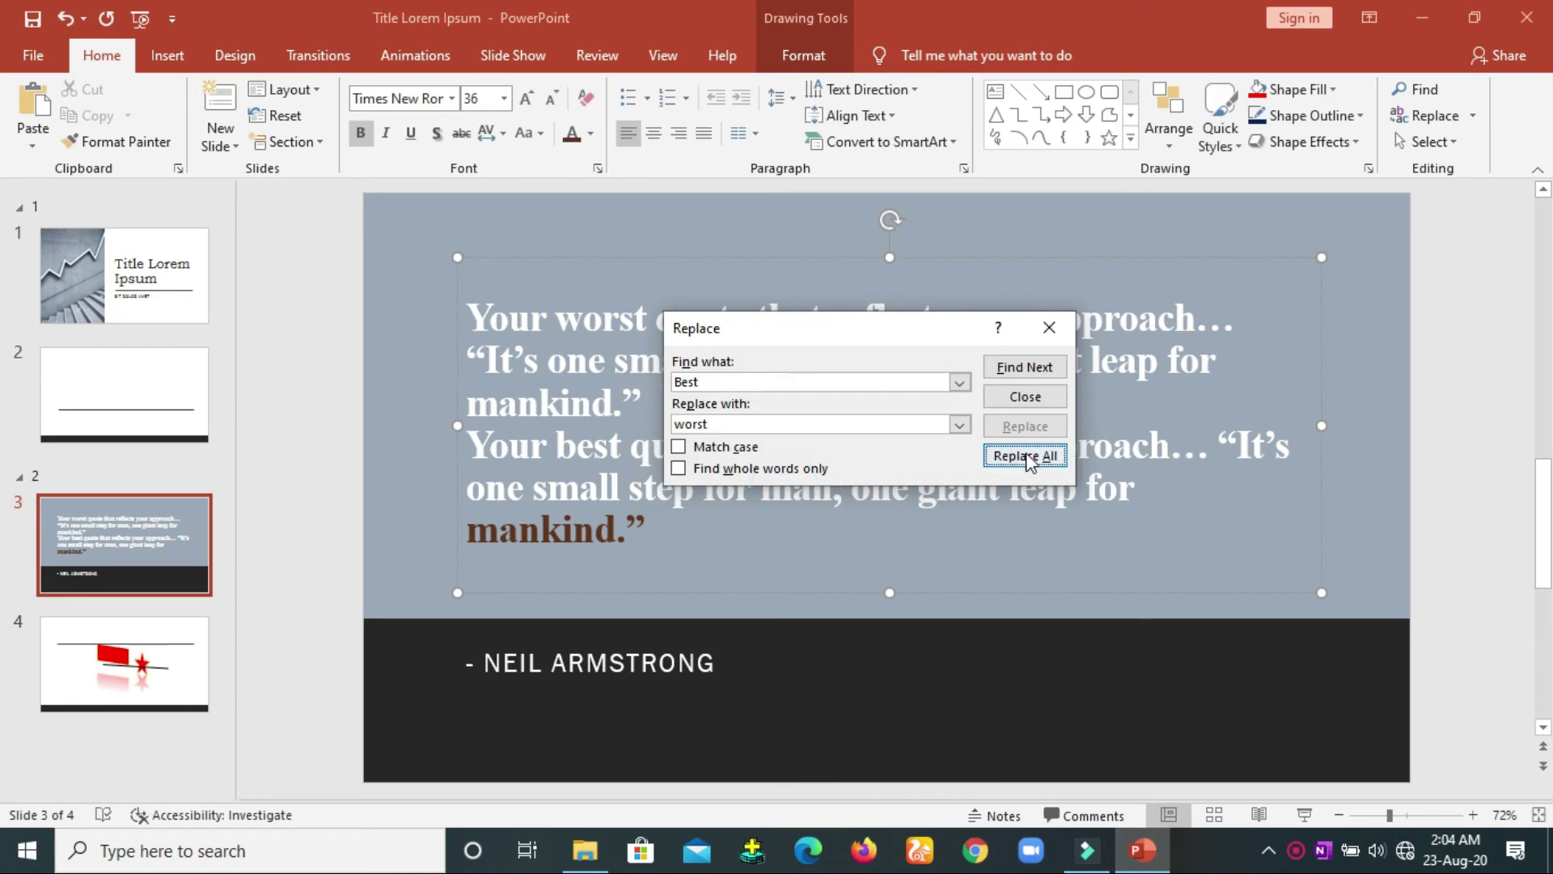
click(1026, 457)
click(778, 489)
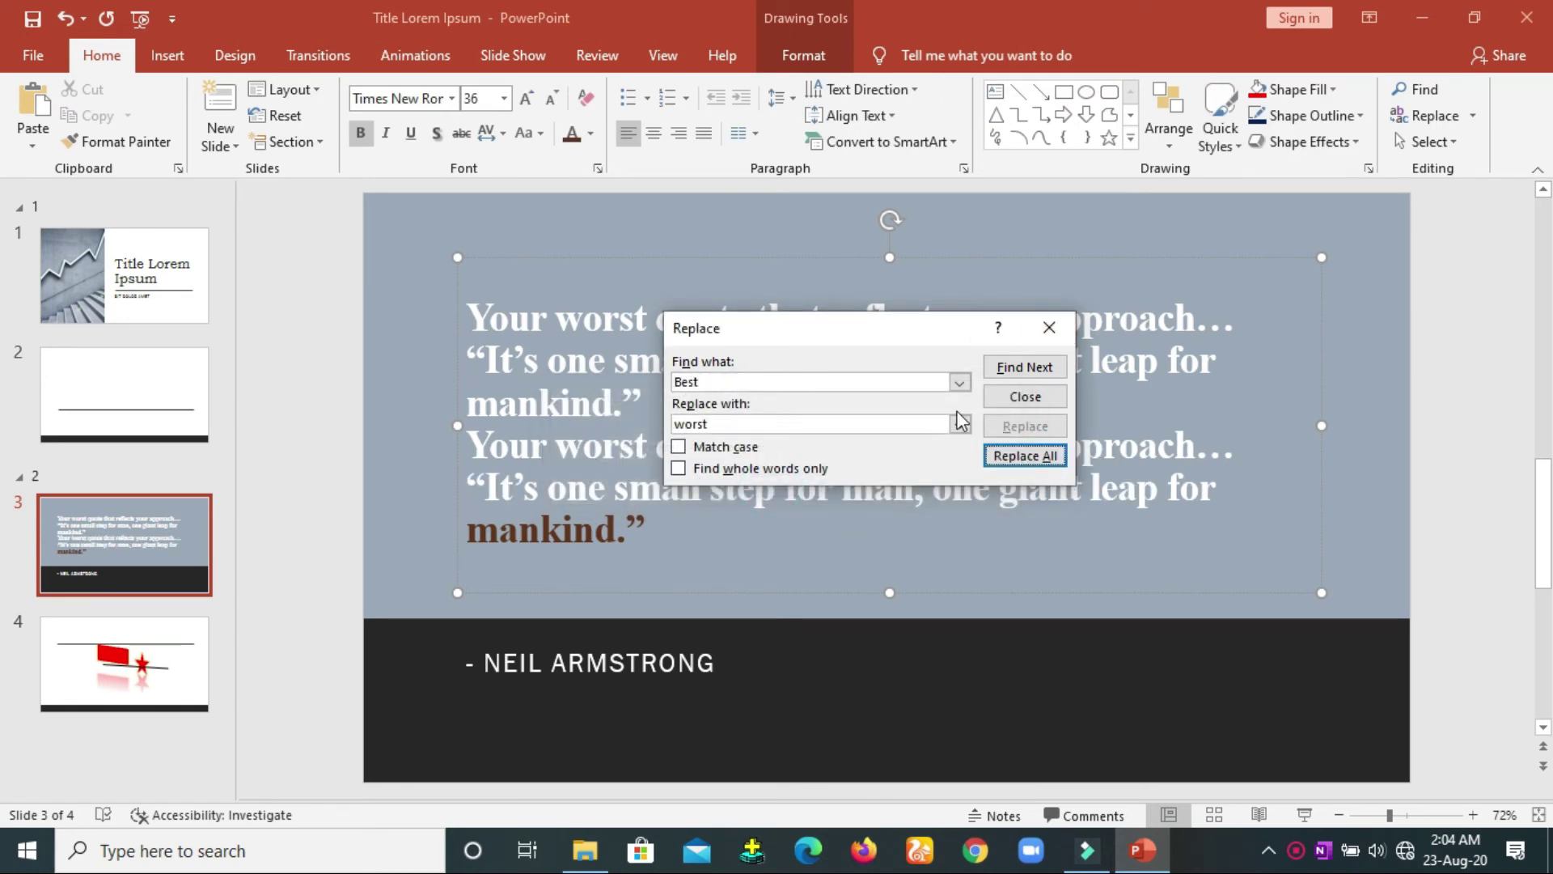
click(1050, 328)
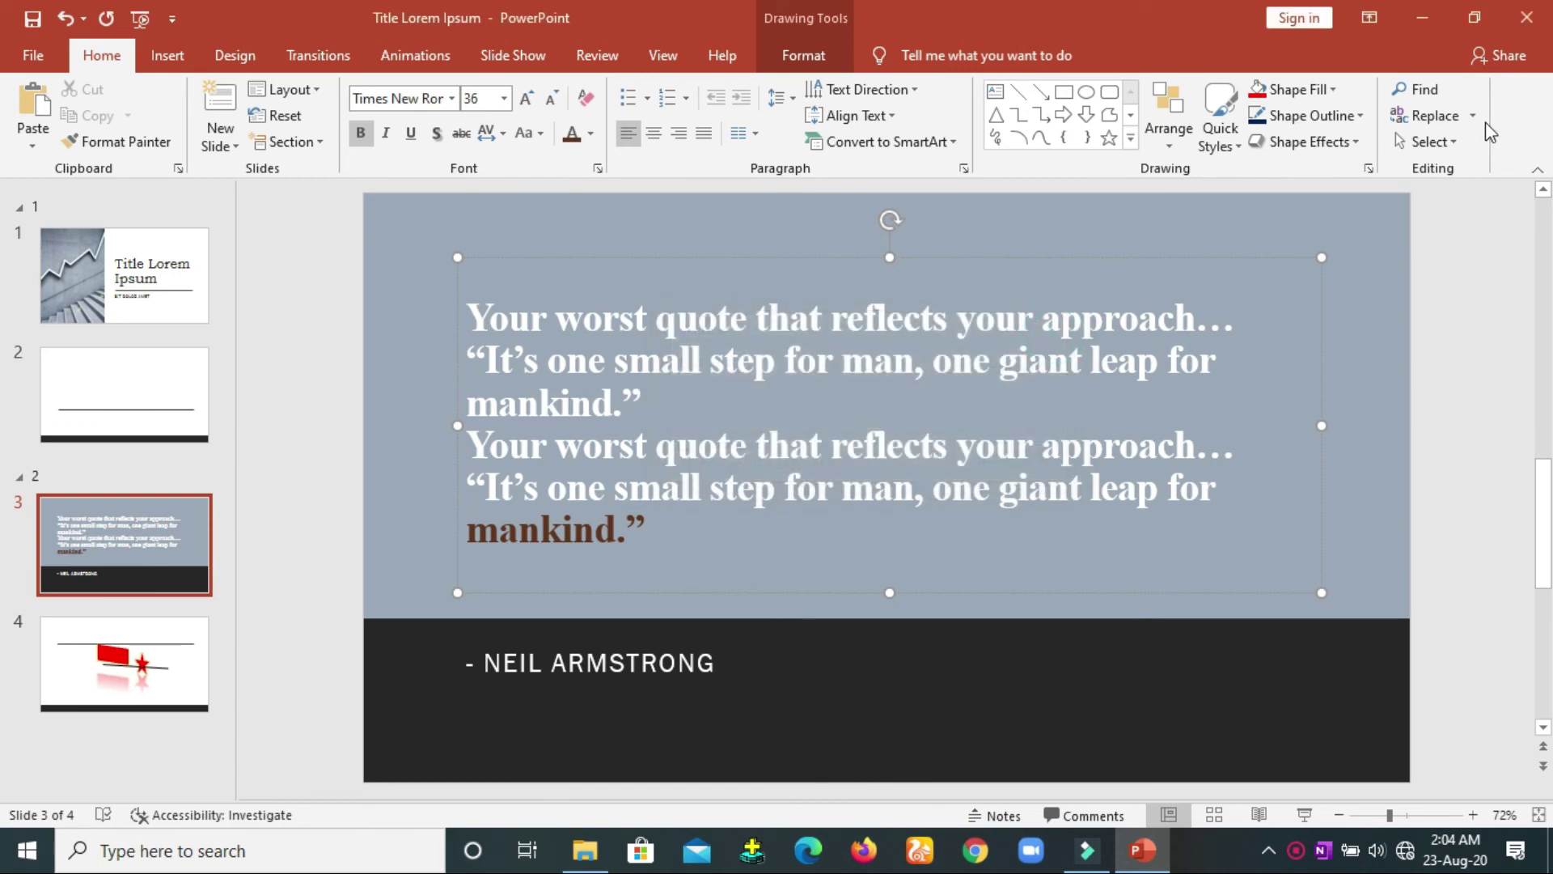
Step: Select all the slide 3 quote text, then view slide 4 in object-selection mode
click(1451, 144)
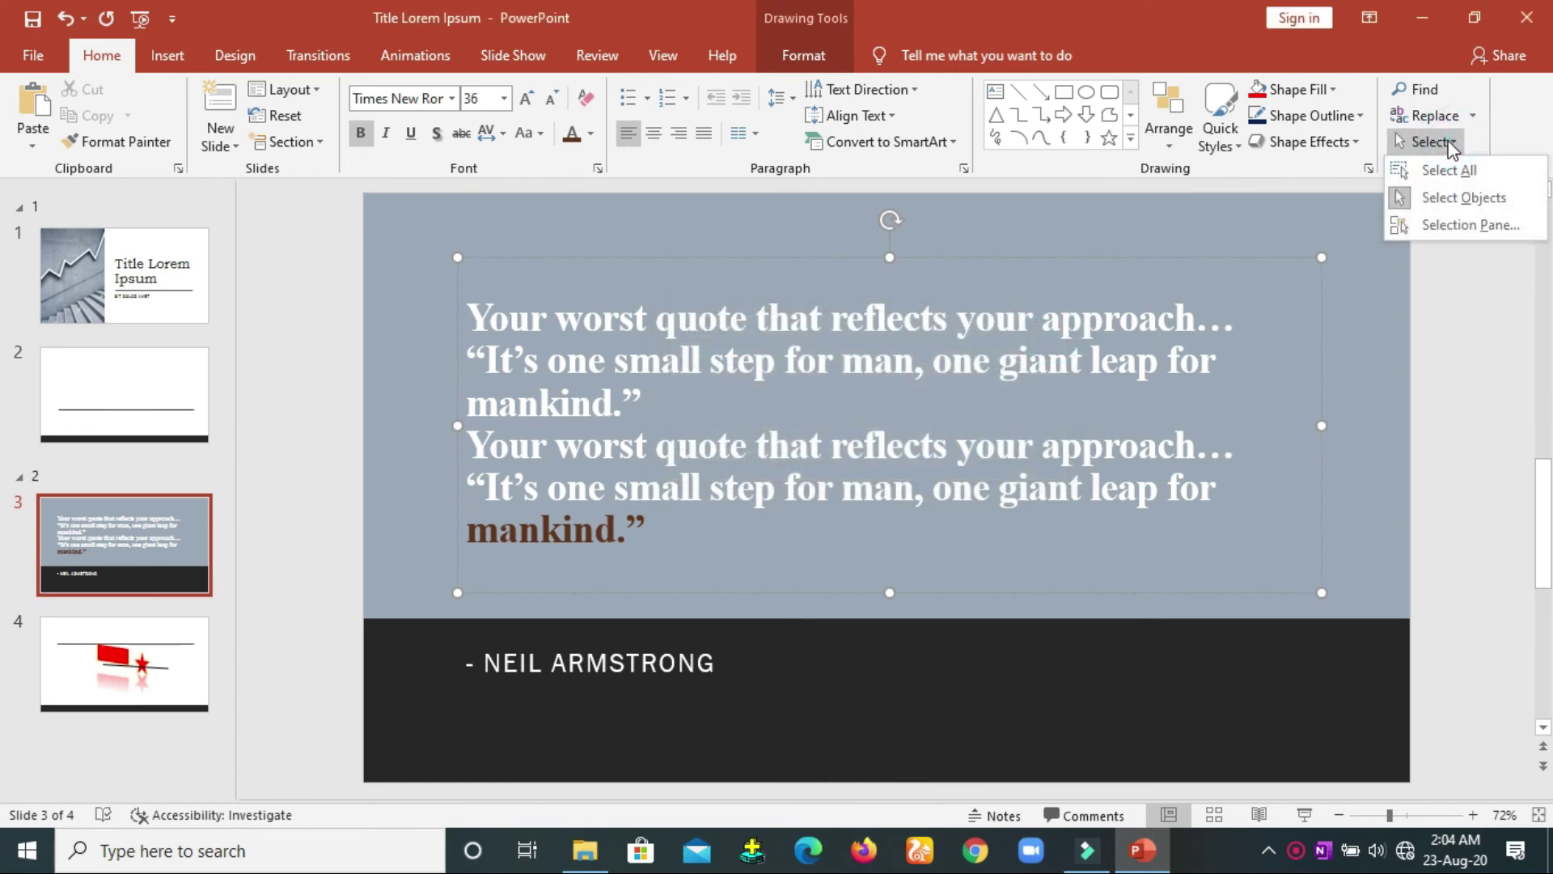
click(1449, 170)
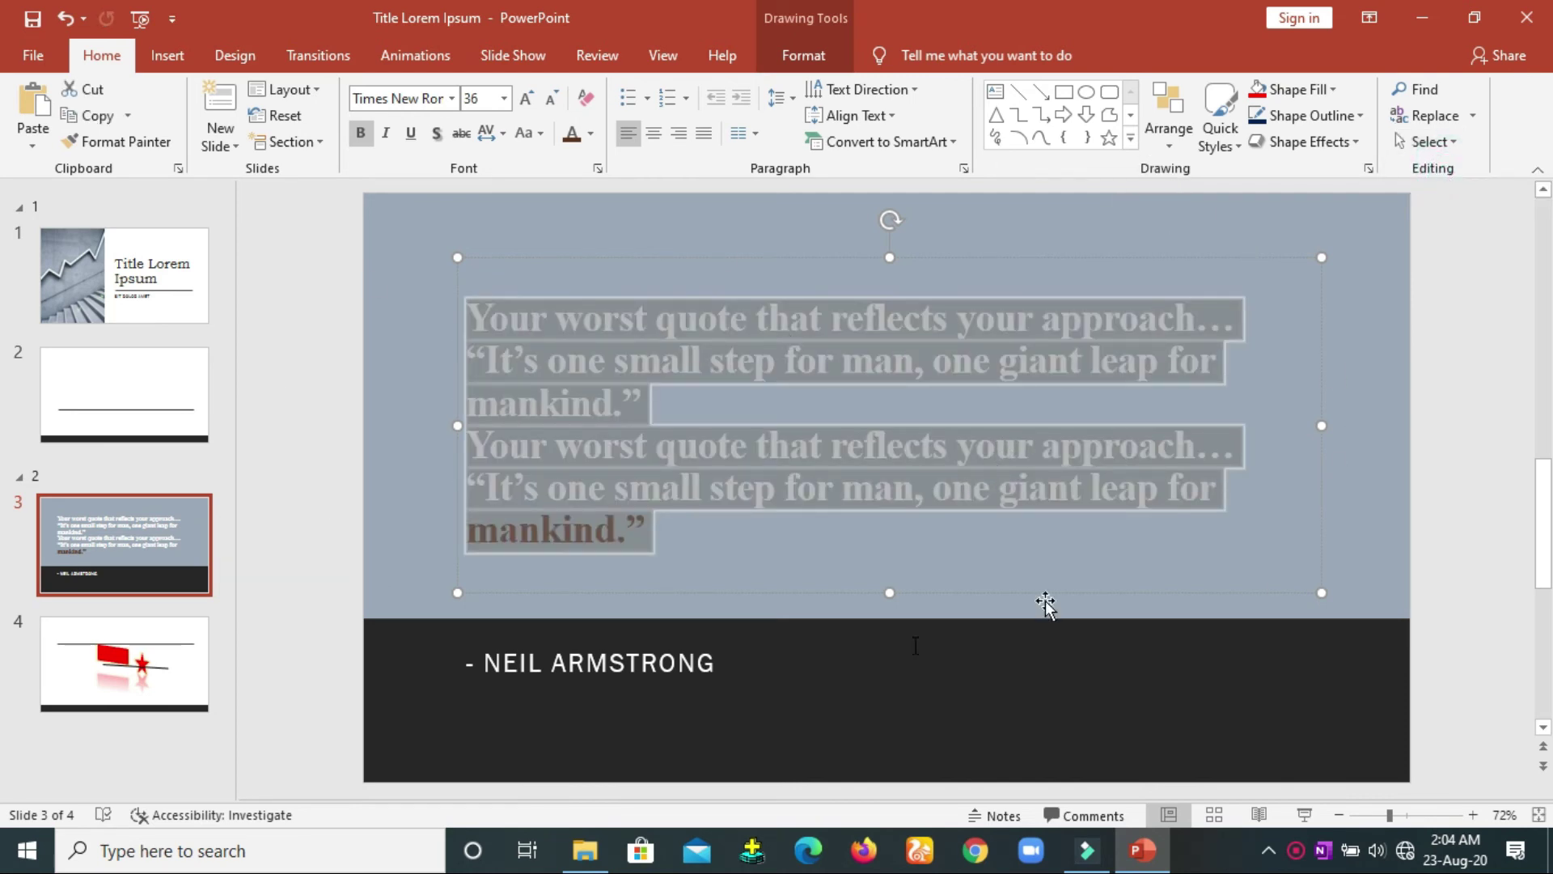
click(1453, 144)
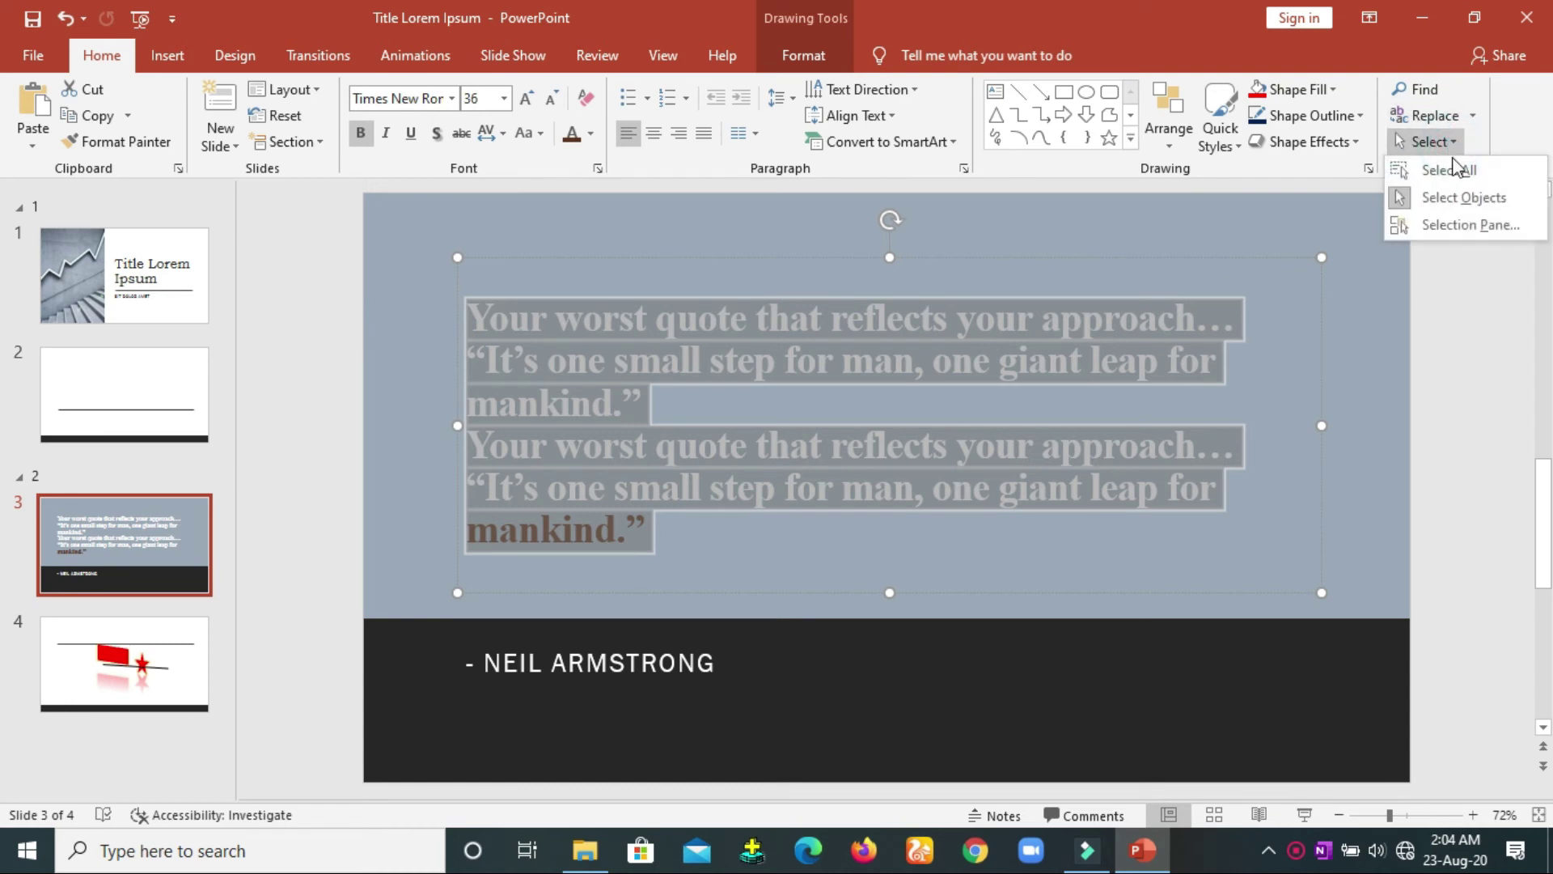
click(1460, 202)
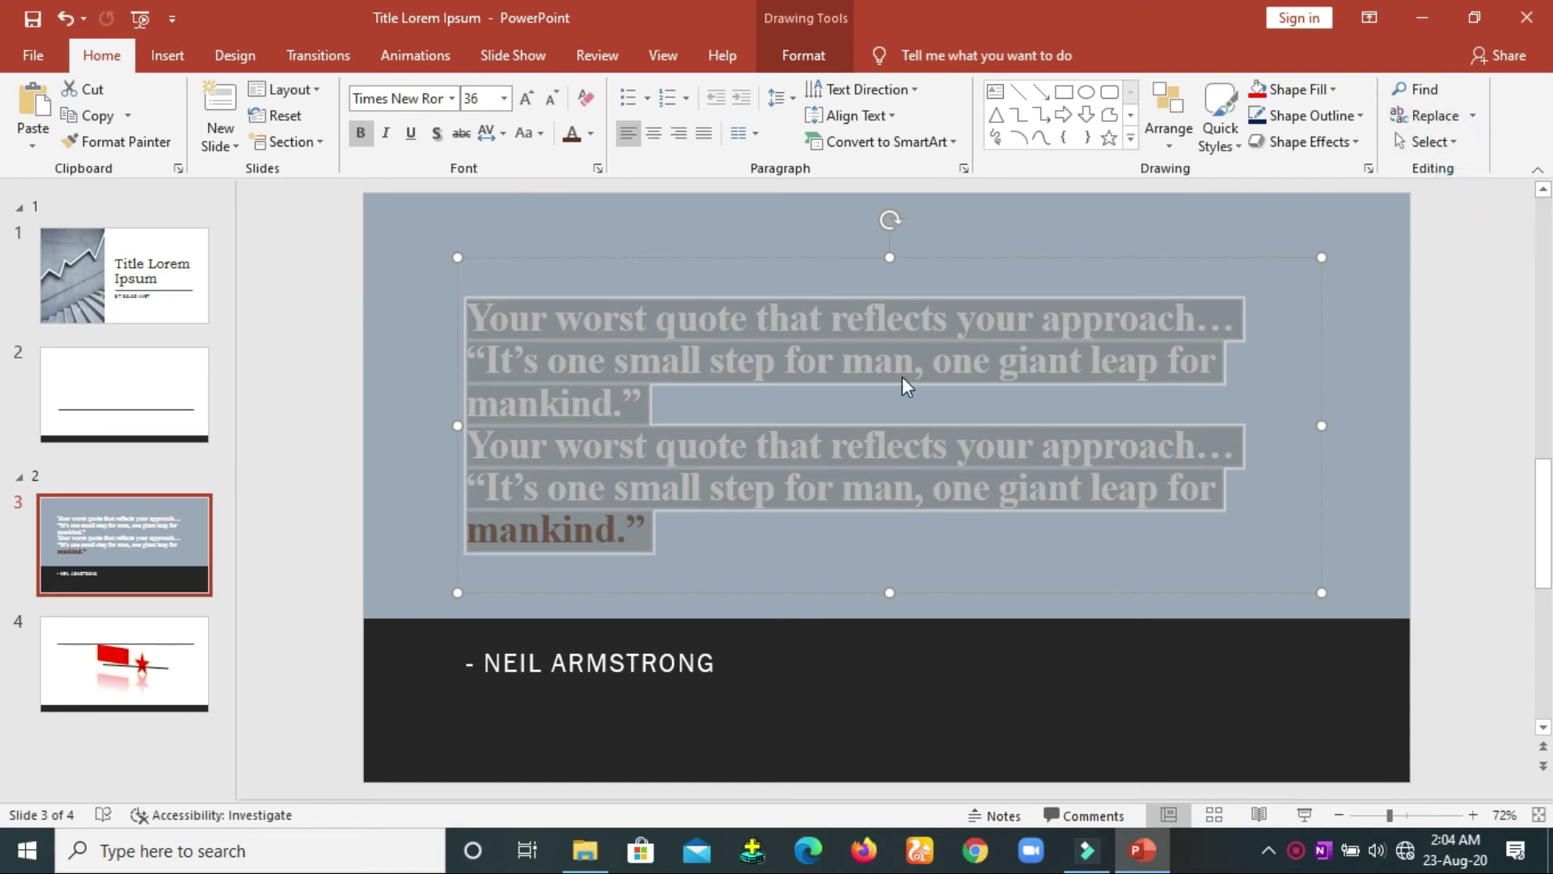
click(146, 690)
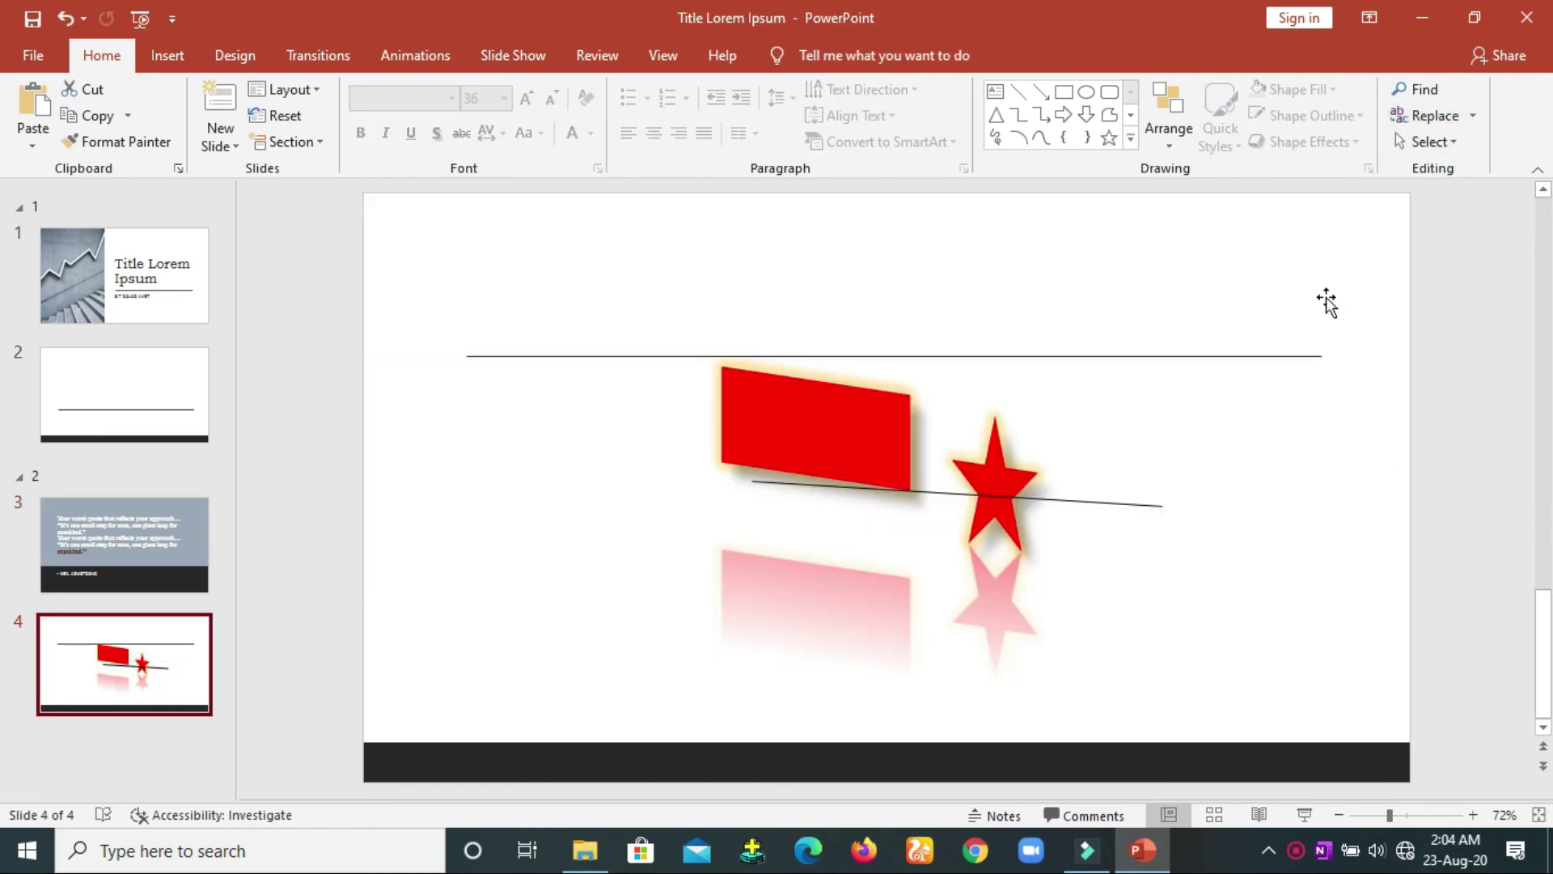
click(1441, 152)
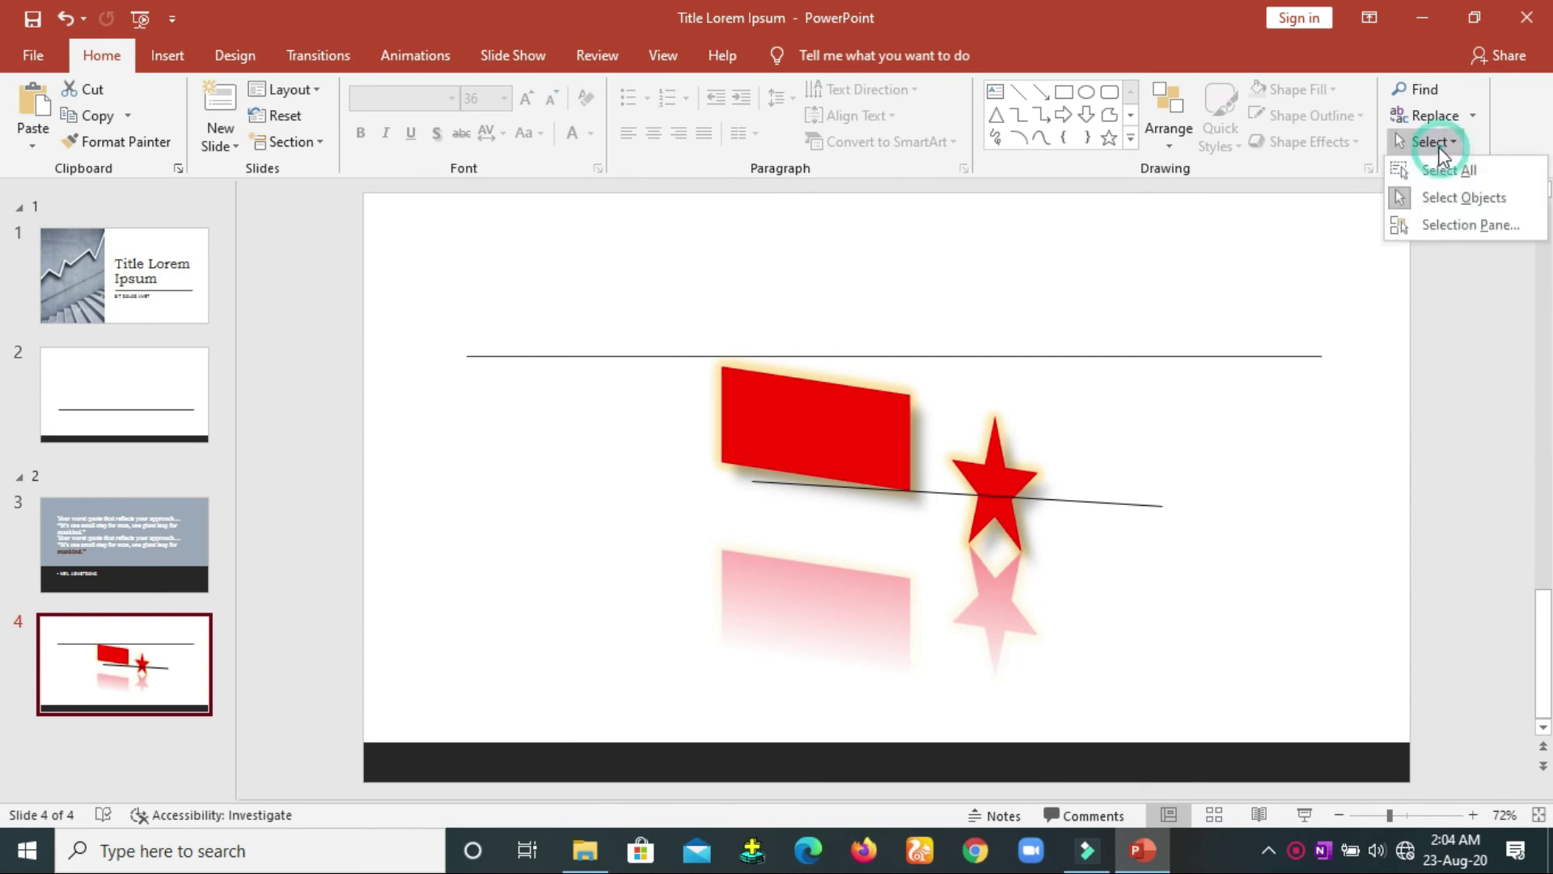
click(1449, 199)
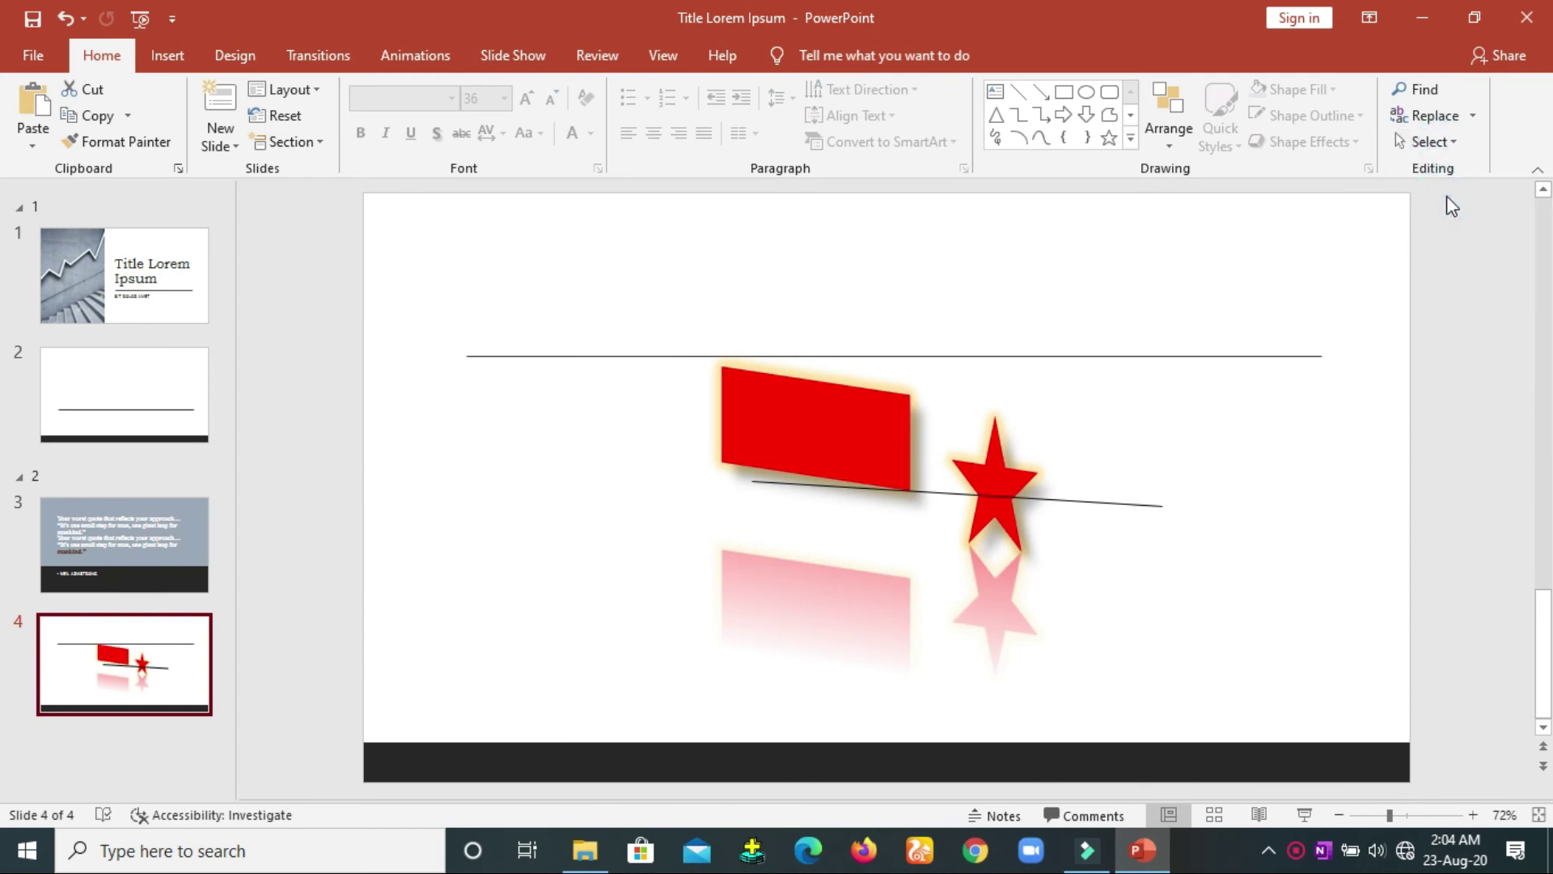
click(1183, 323)
Step: On slide 2, select the title placeholder in object-selection mode
click(110, 404)
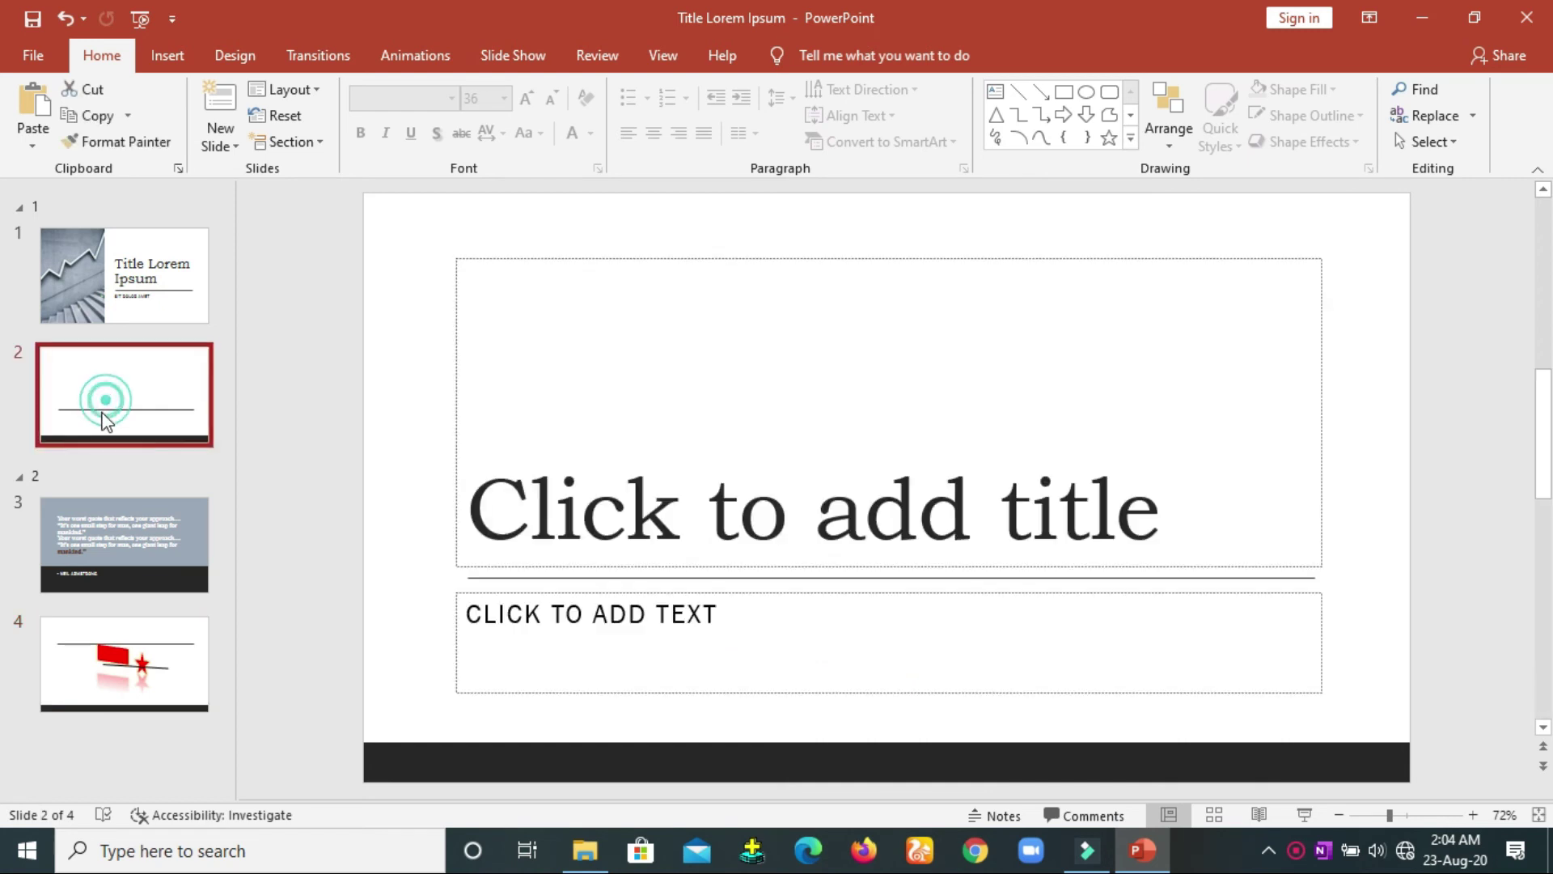
click(1373, 263)
click(1085, 386)
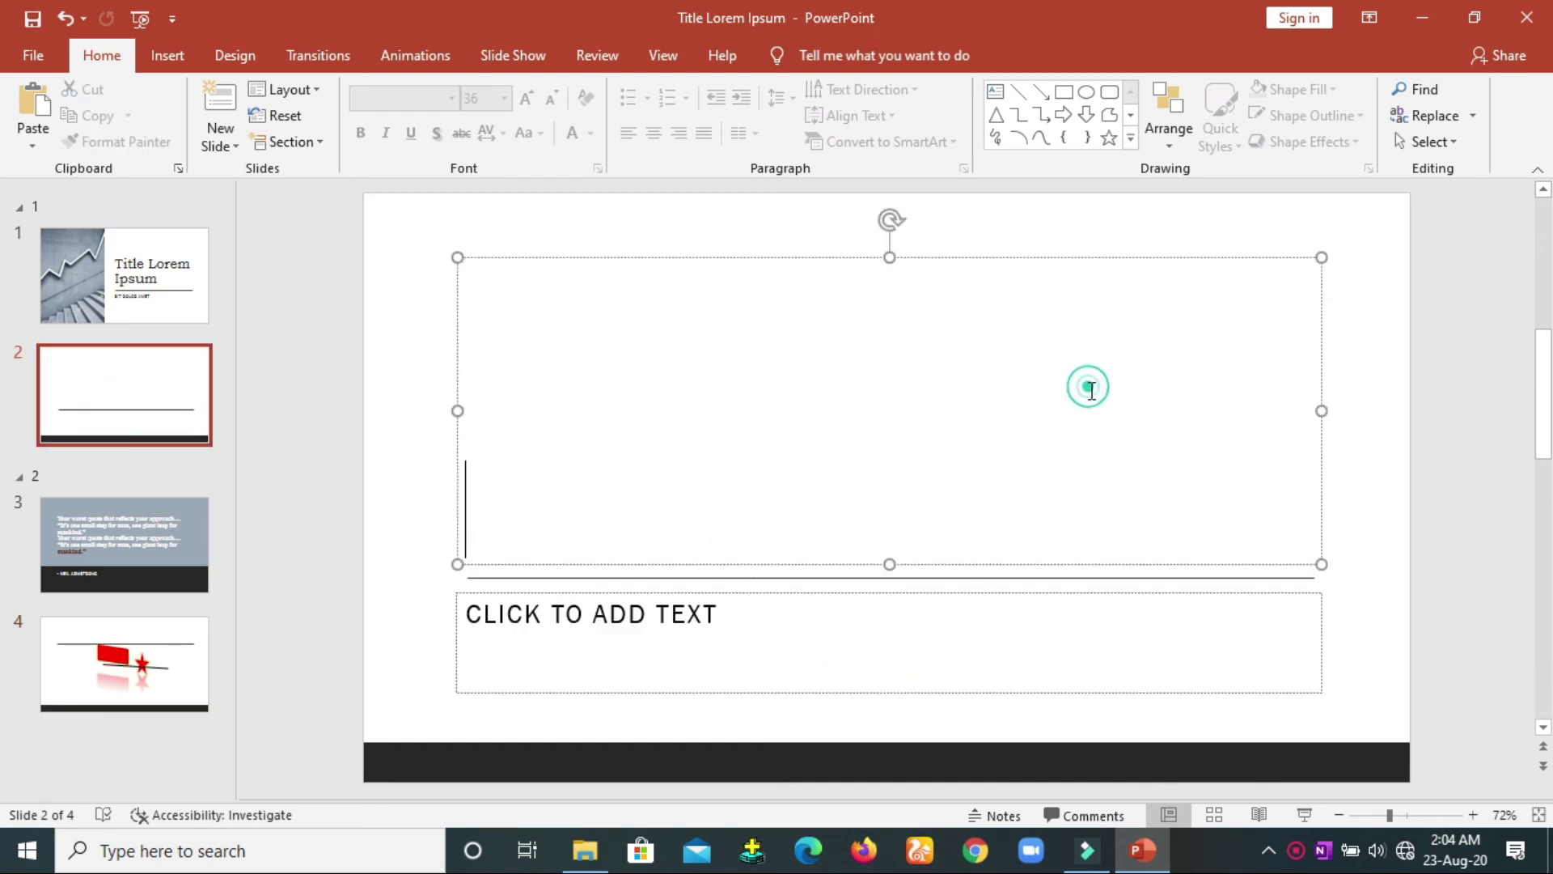
click(1374, 387)
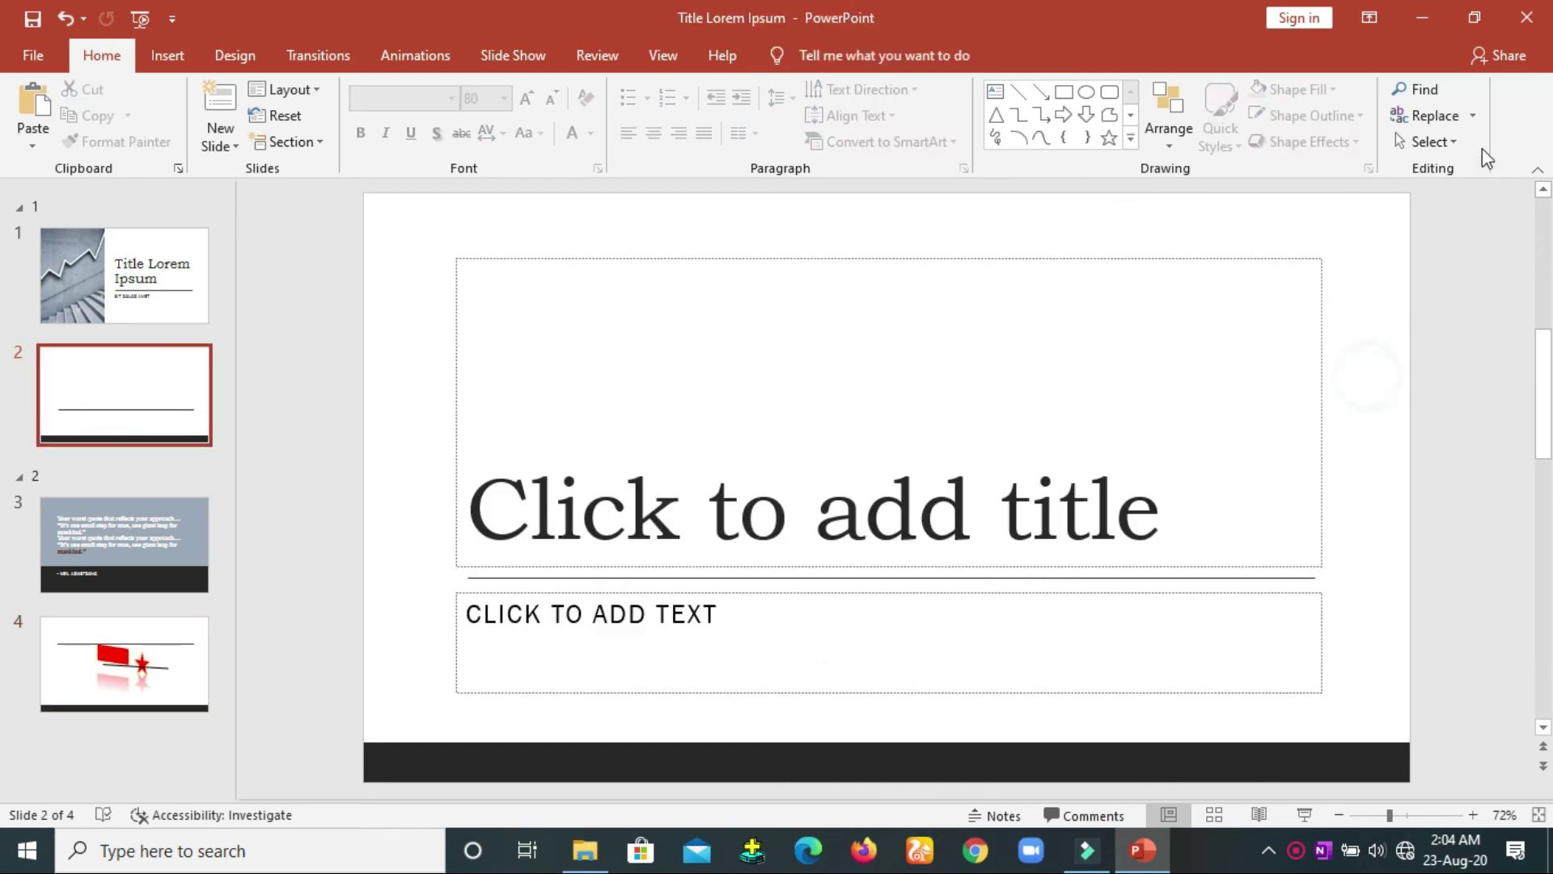
click(1430, 142)
click(1449, 201)
click(1257, 569)
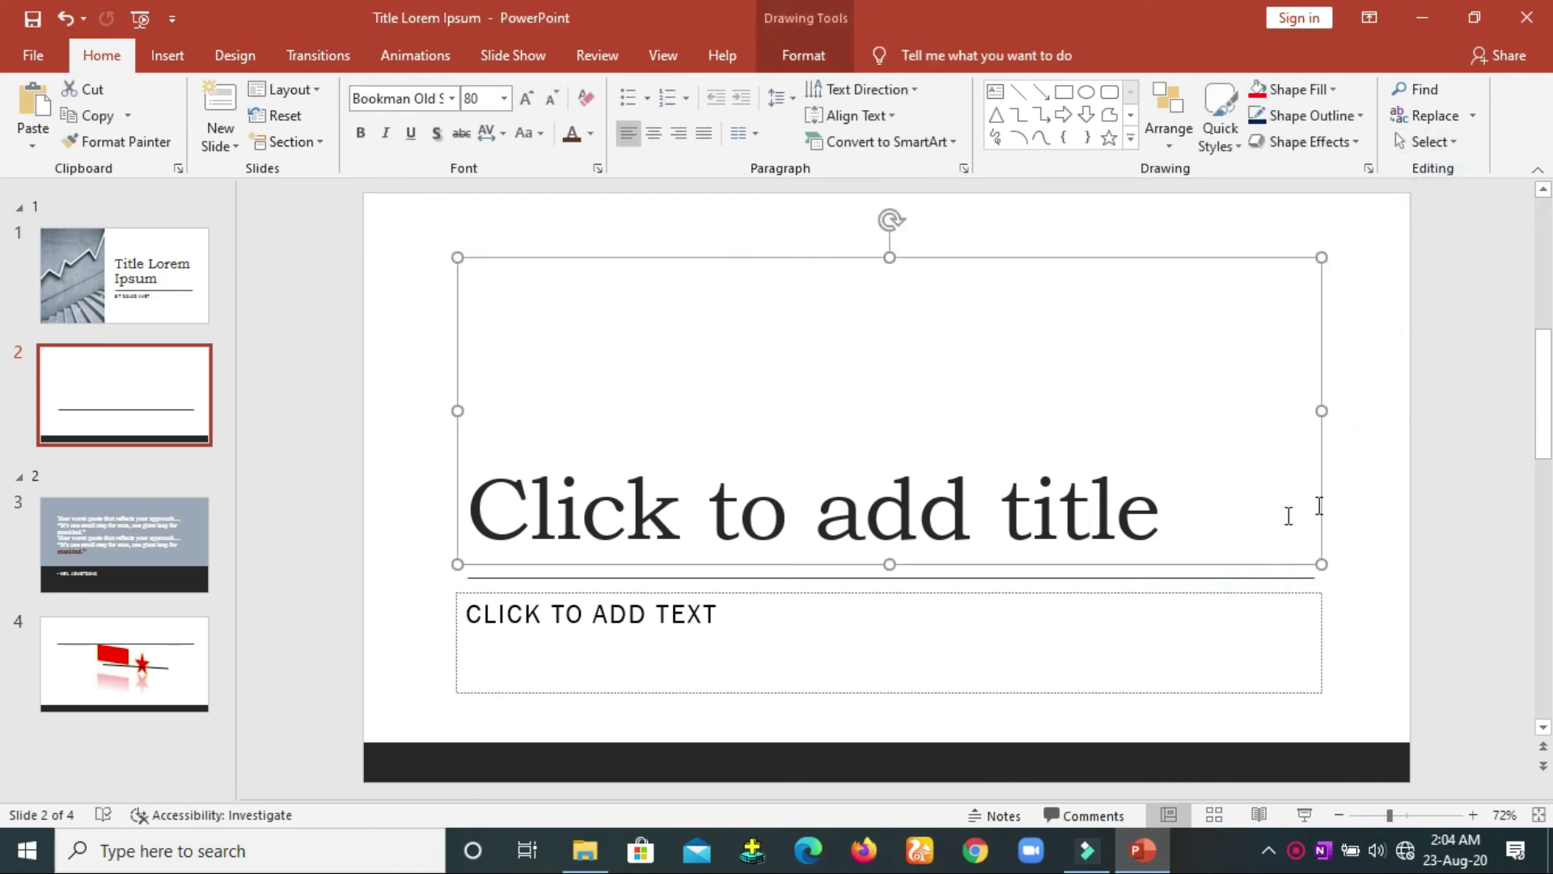
Step: Use Select All to select both slide 2 placeholders together
click(1431, 142)
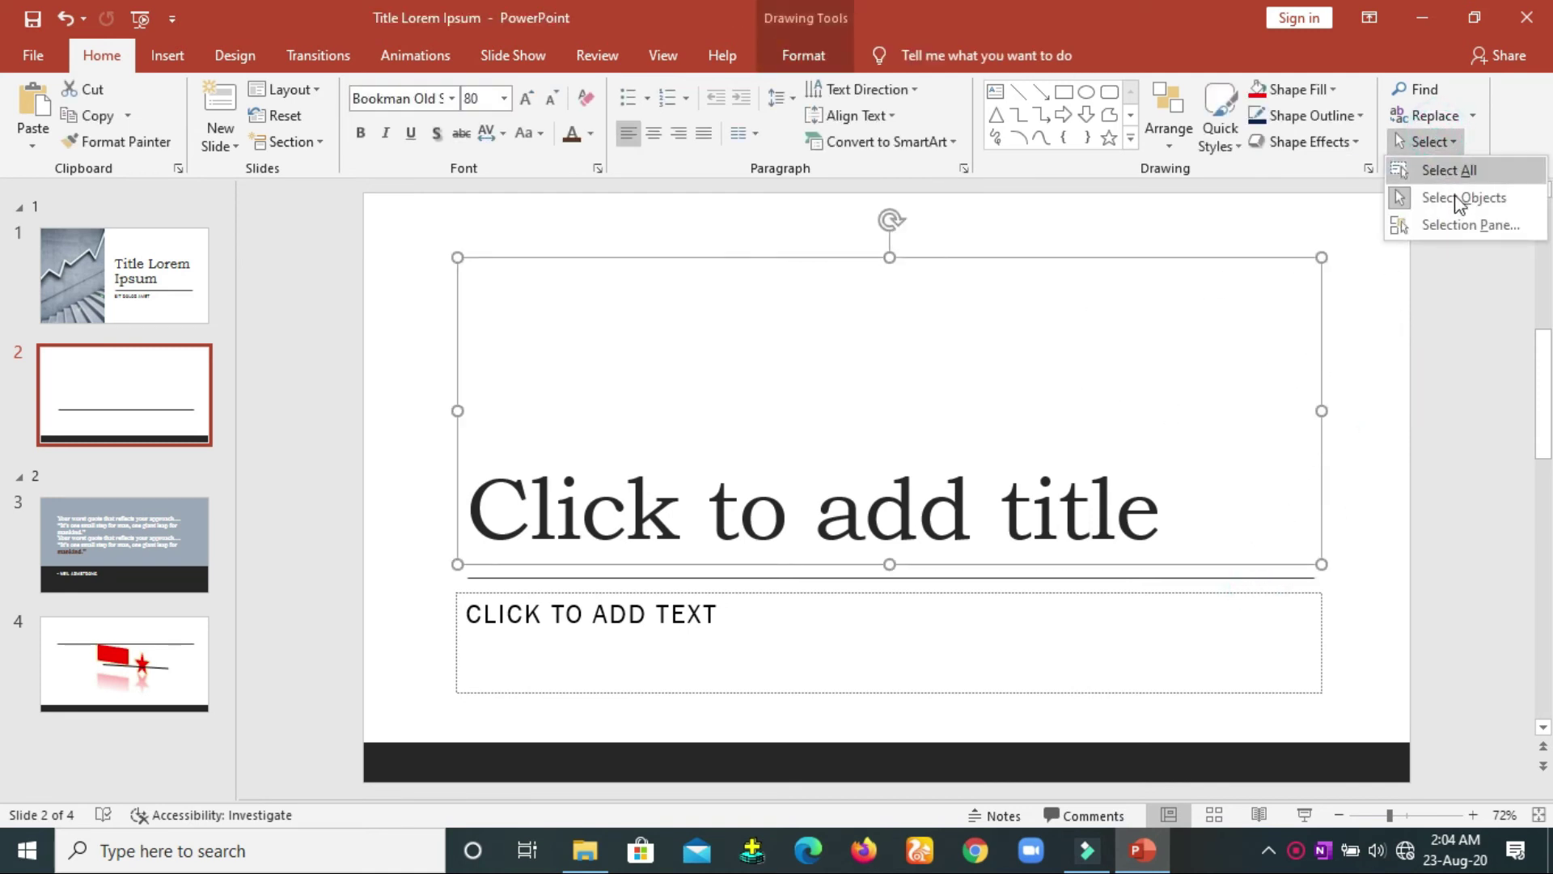
click(1454, 199)
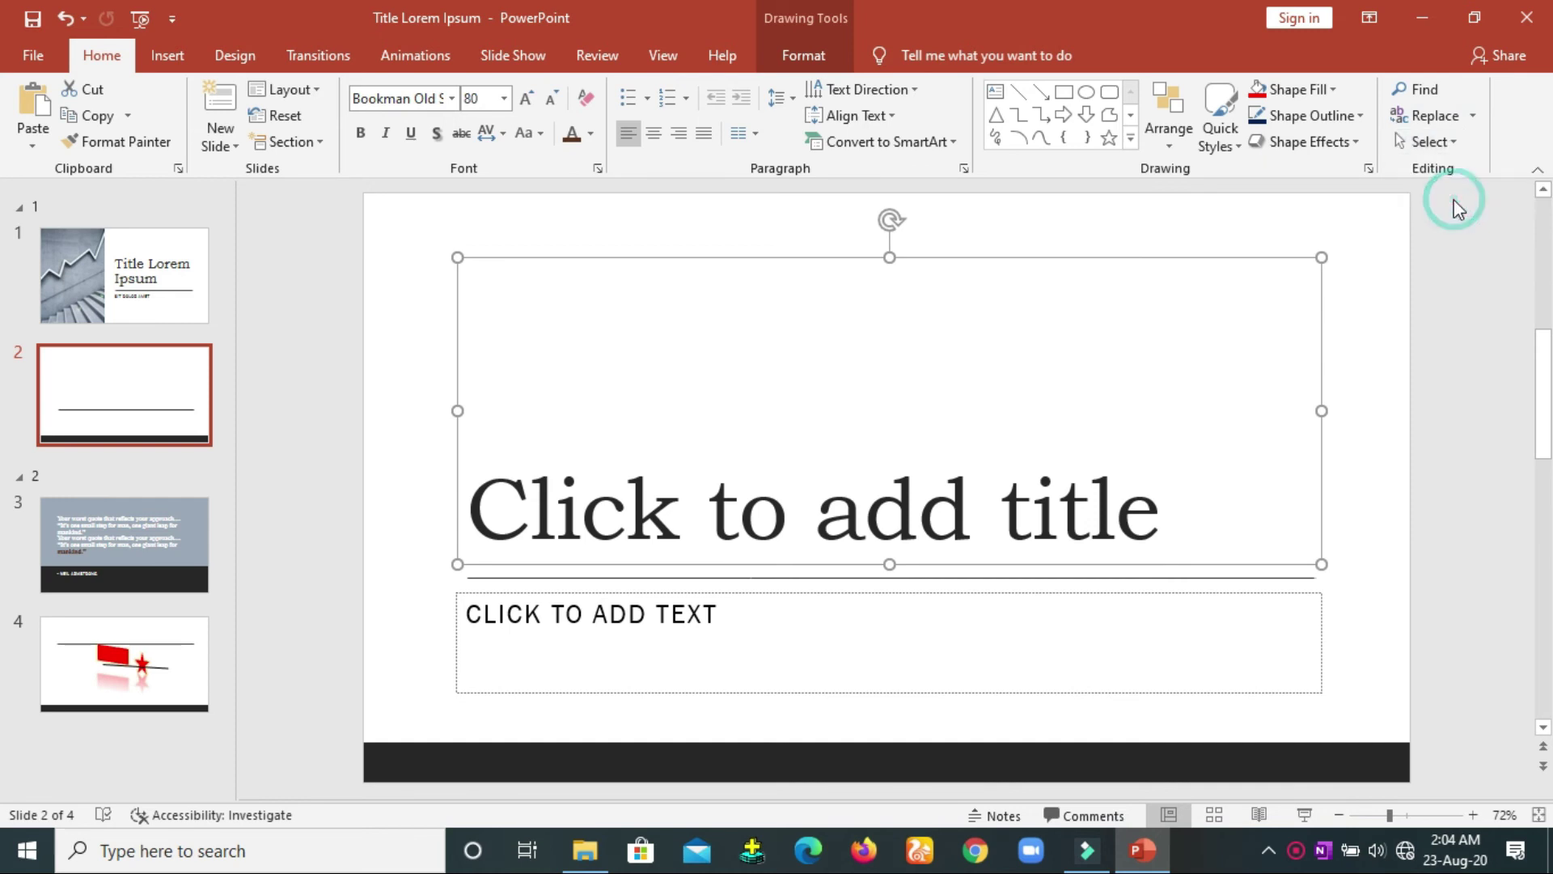
click(1454, 144)
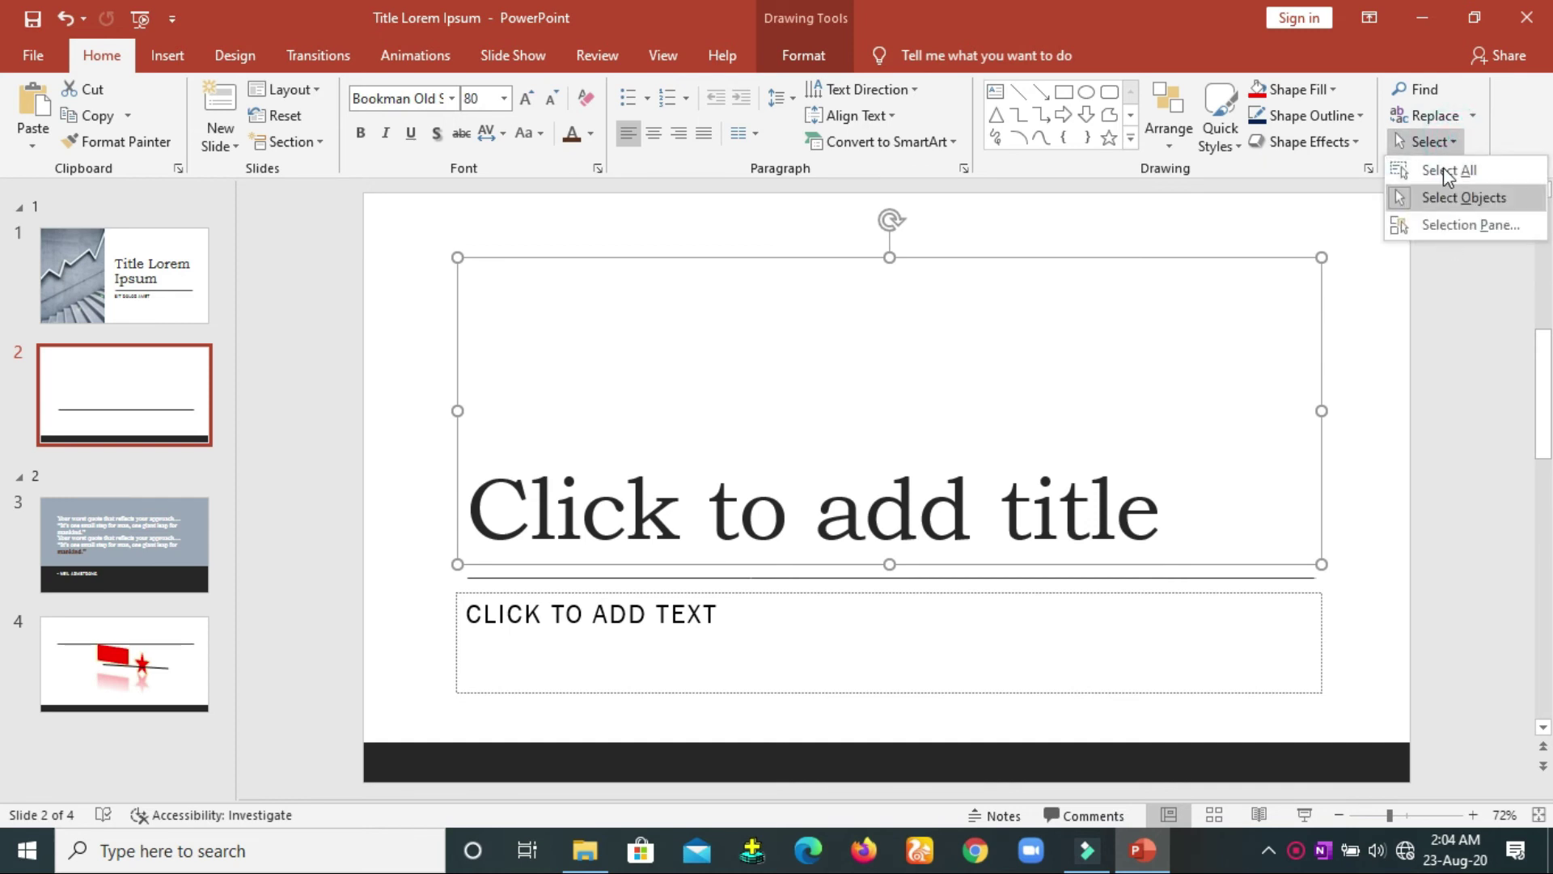
click(1443, 167)
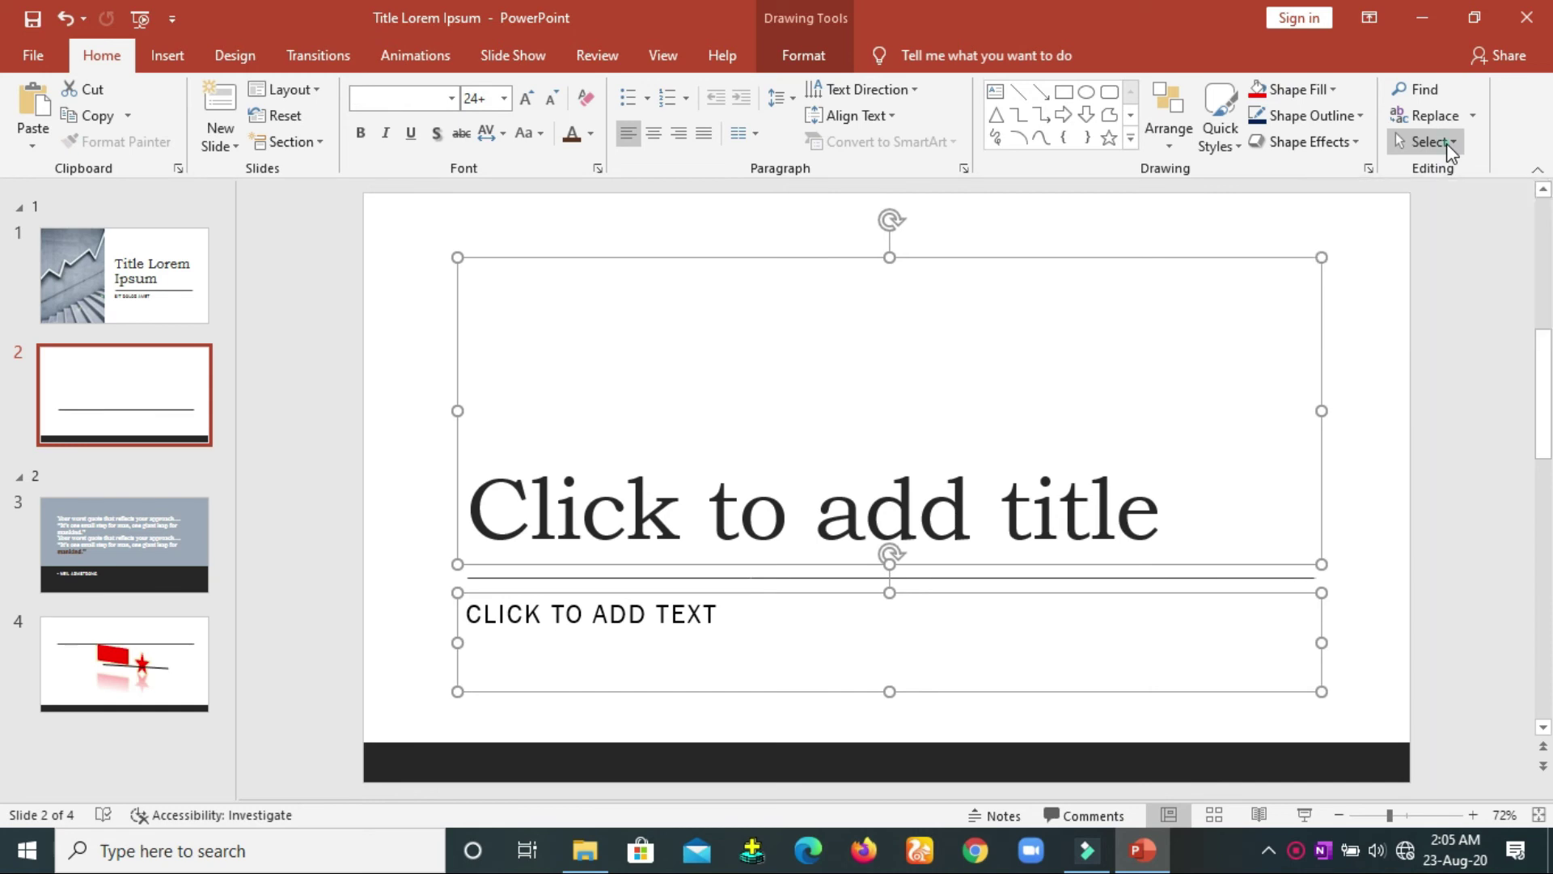
click(1447, 143)
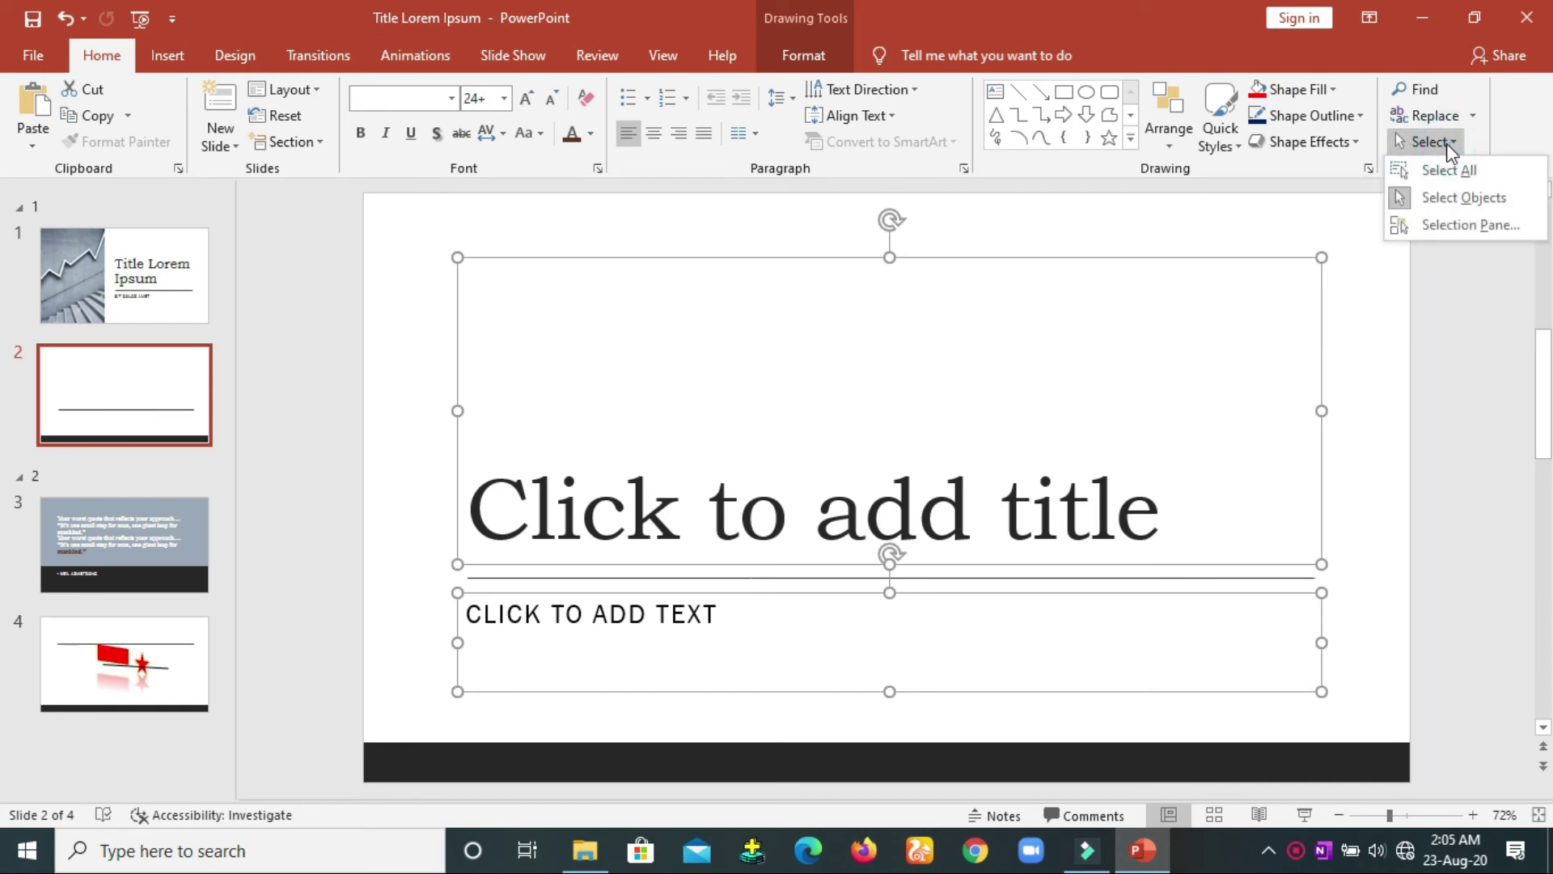
click(1455, 199)
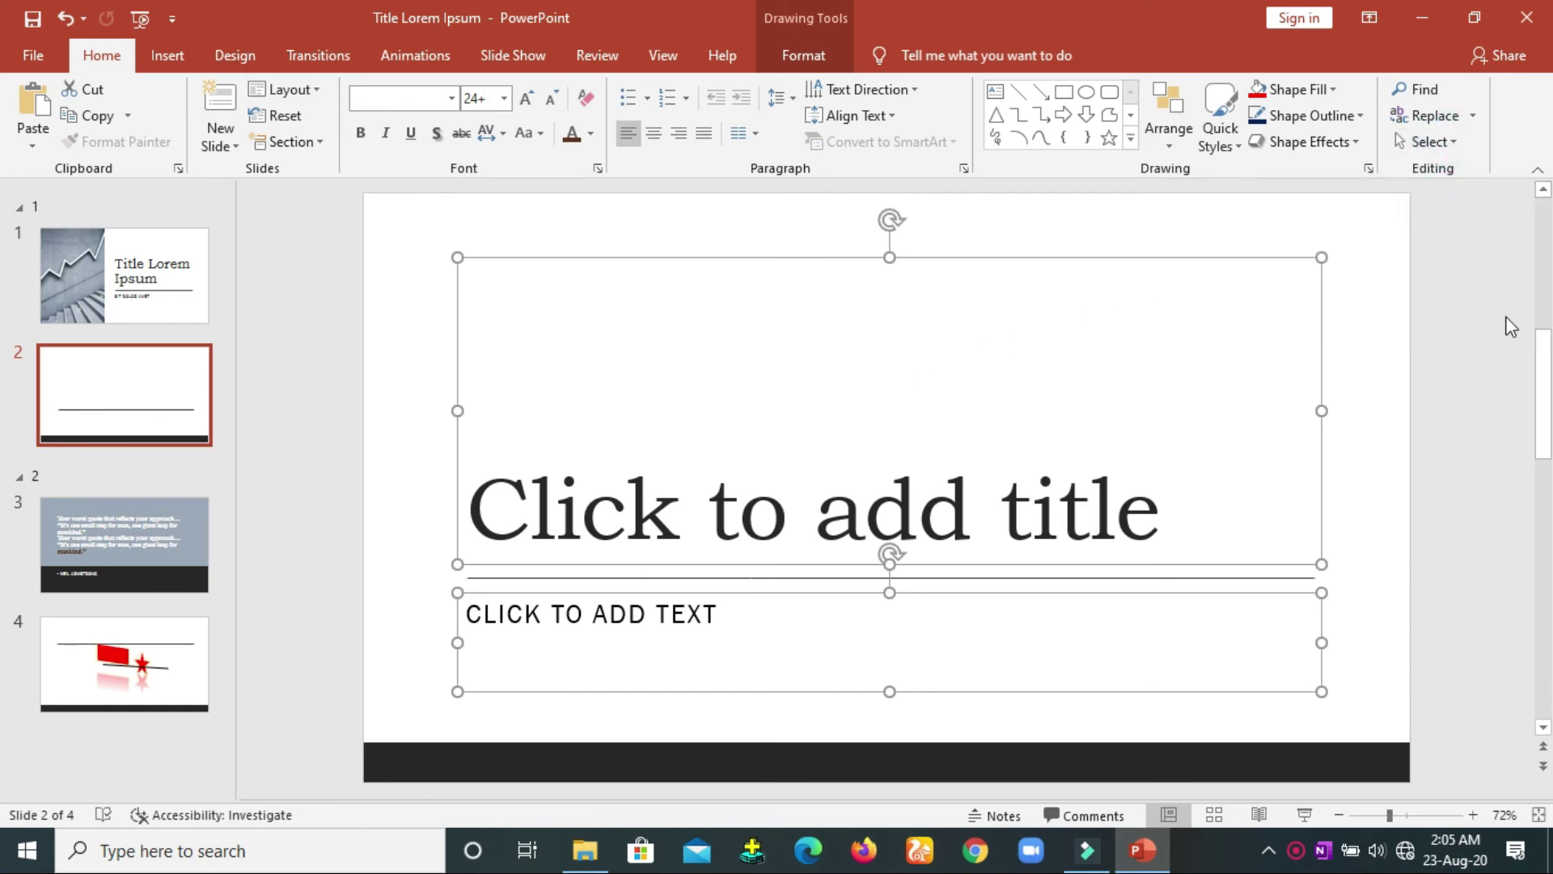
click(1428, 143)
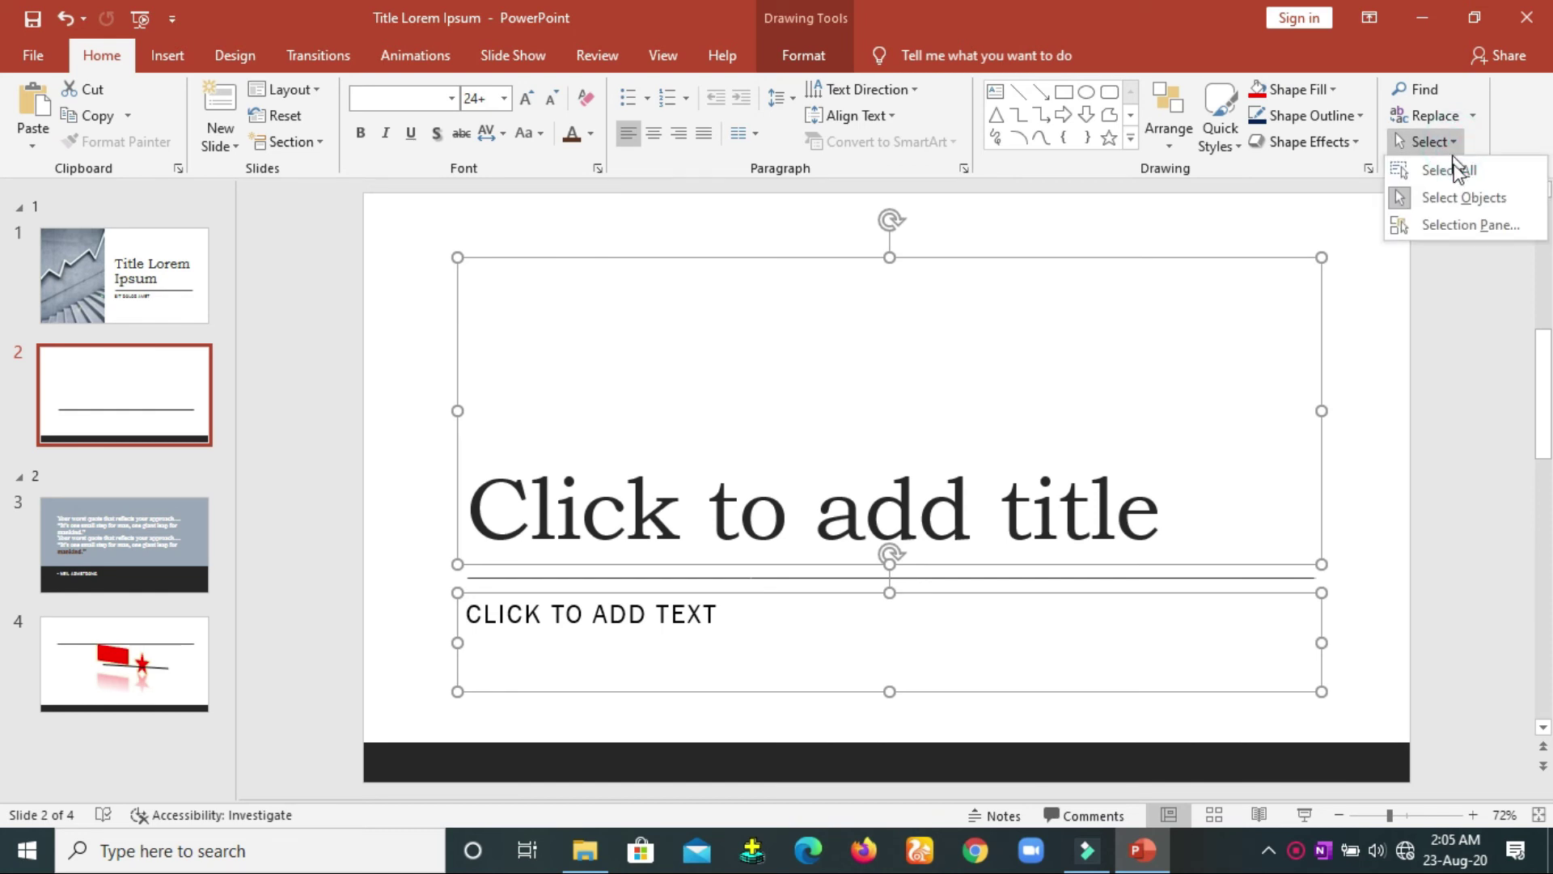
click(1448, 226)
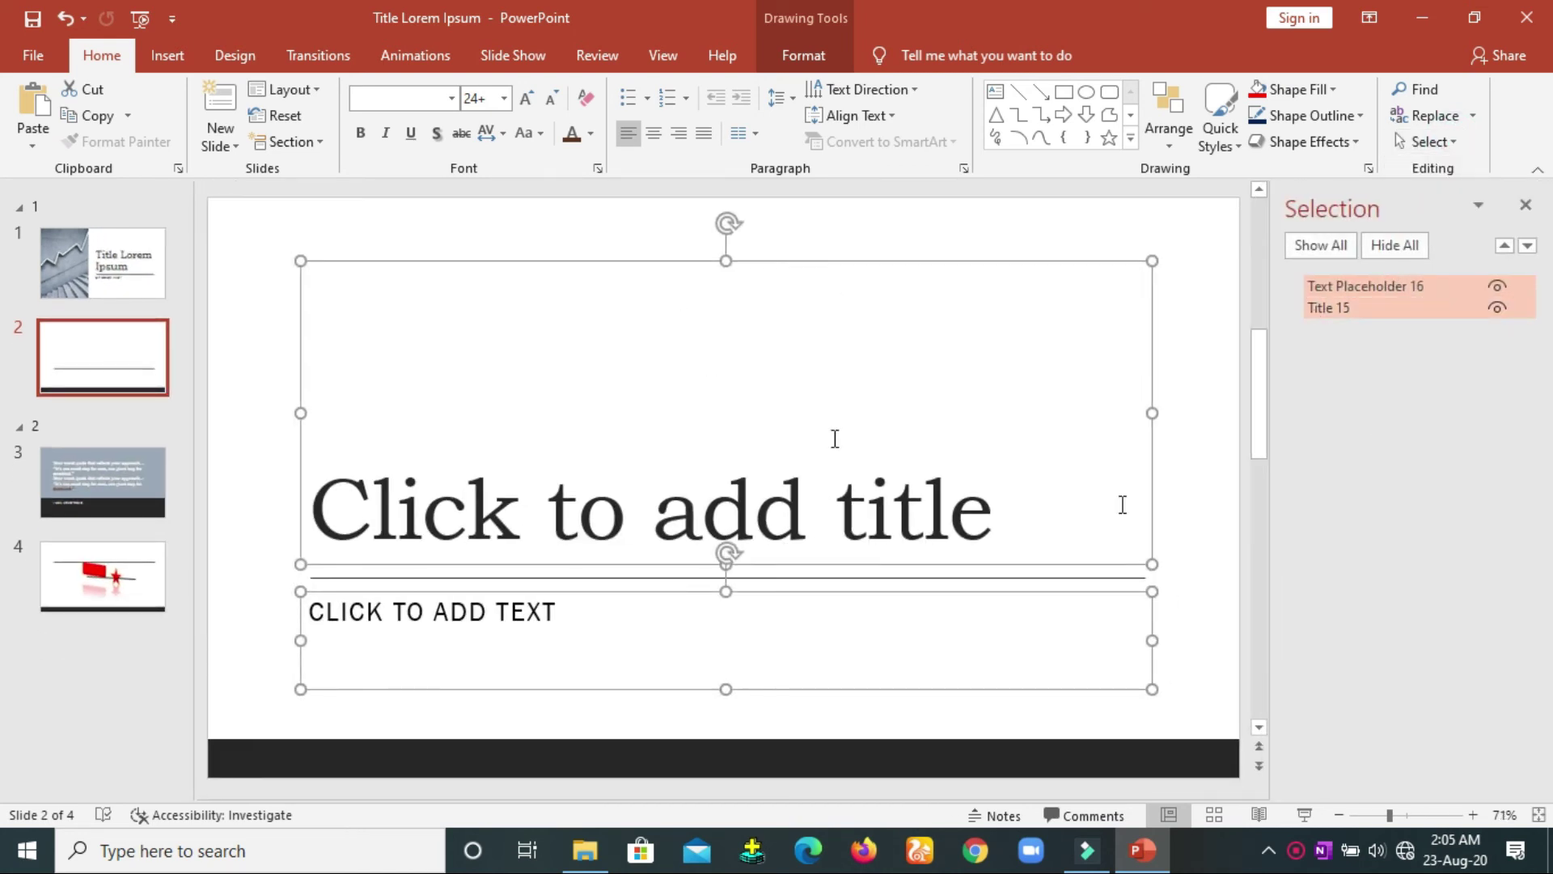
click(1497, 287)
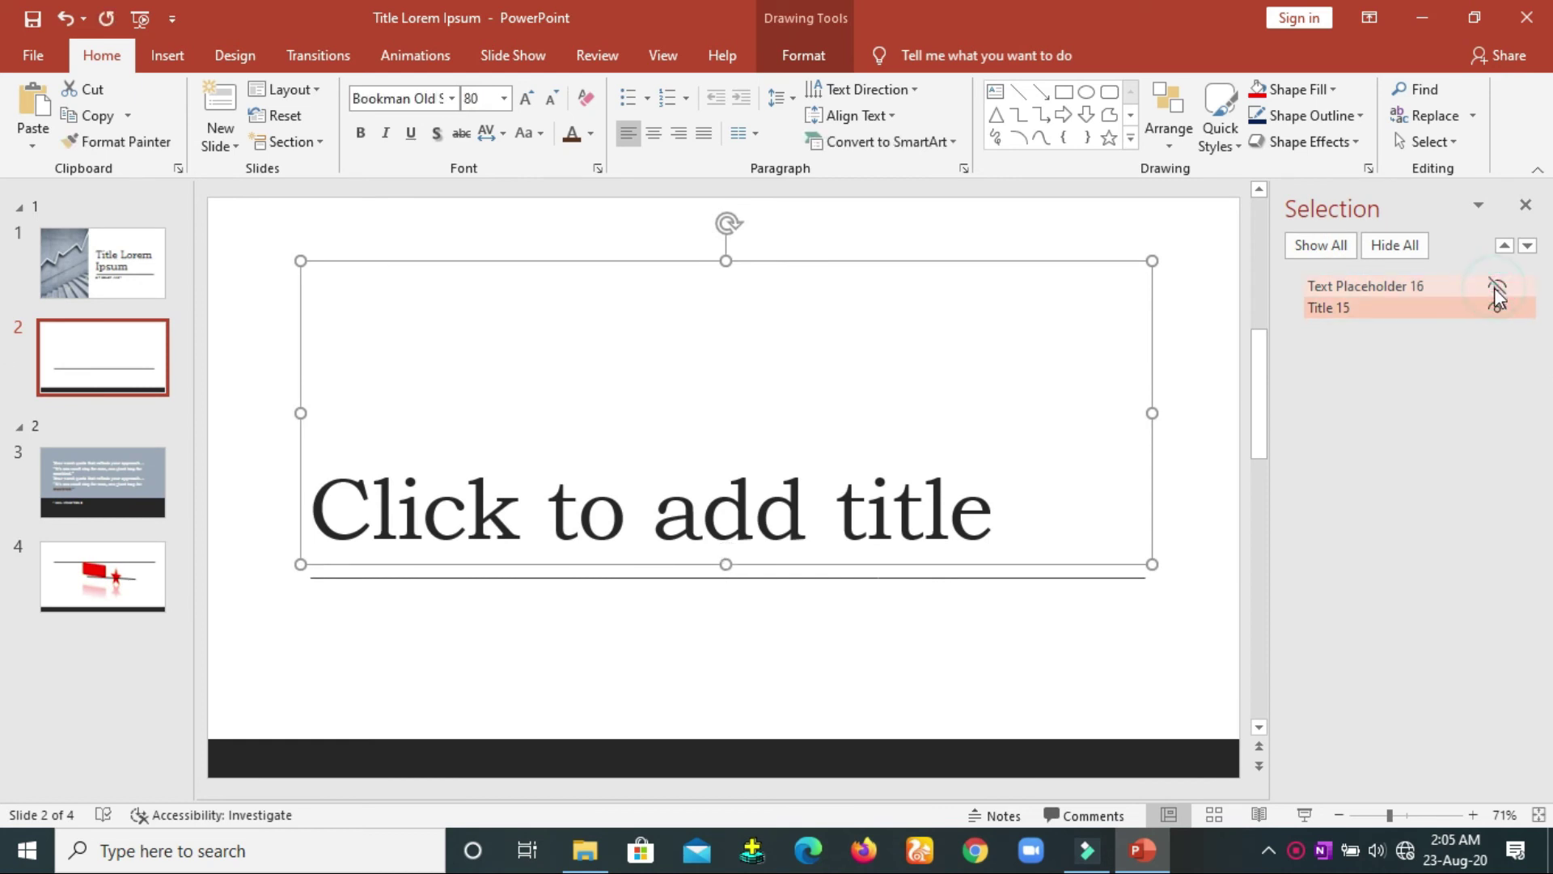
click(1497, 287)
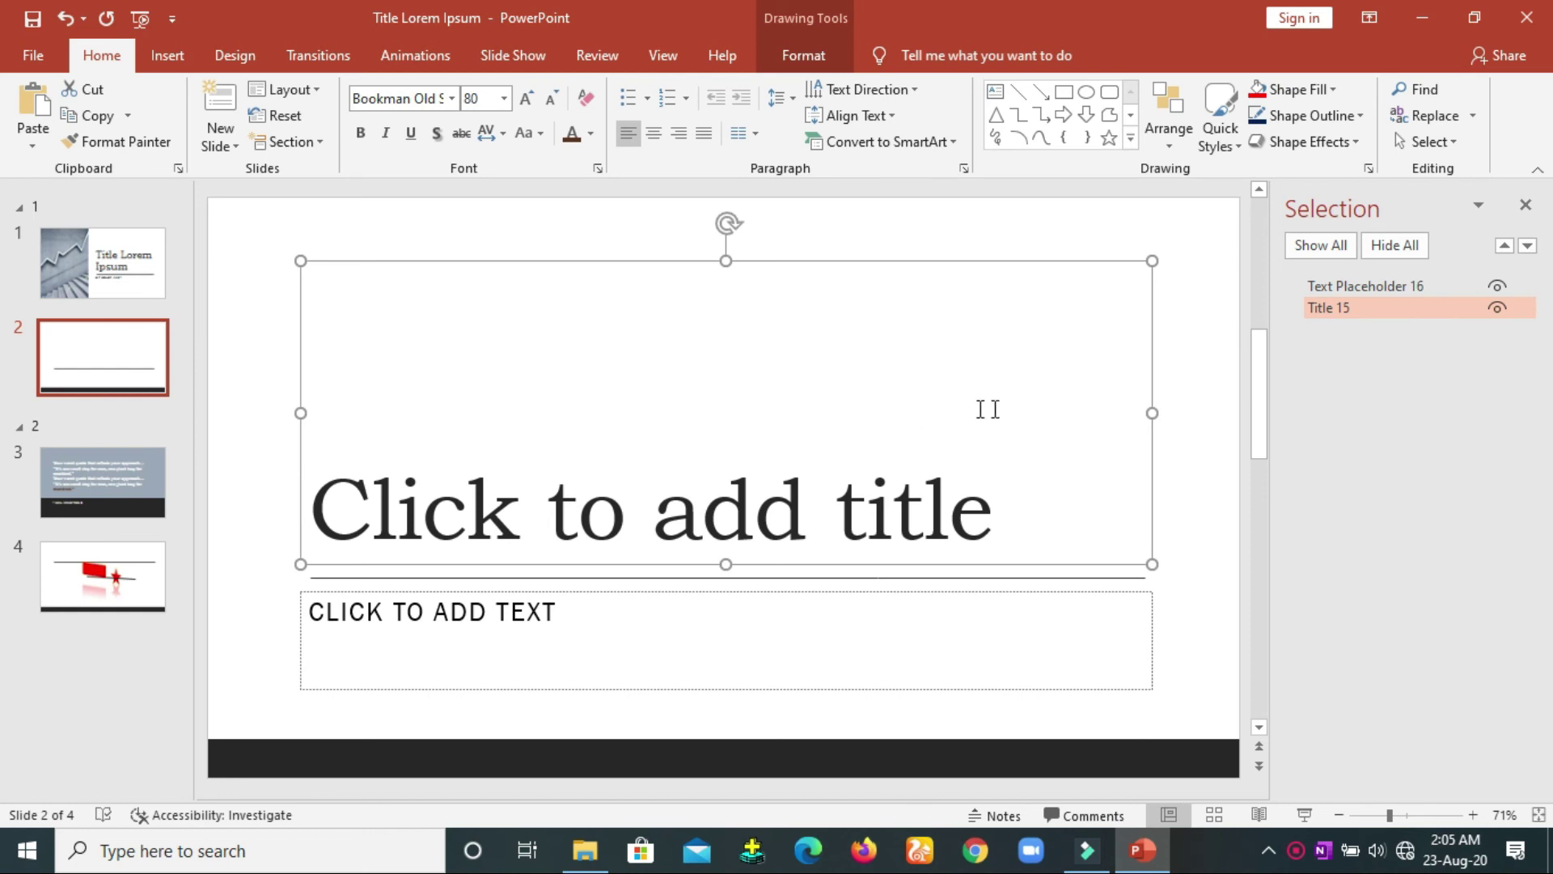
click(1498, 286)
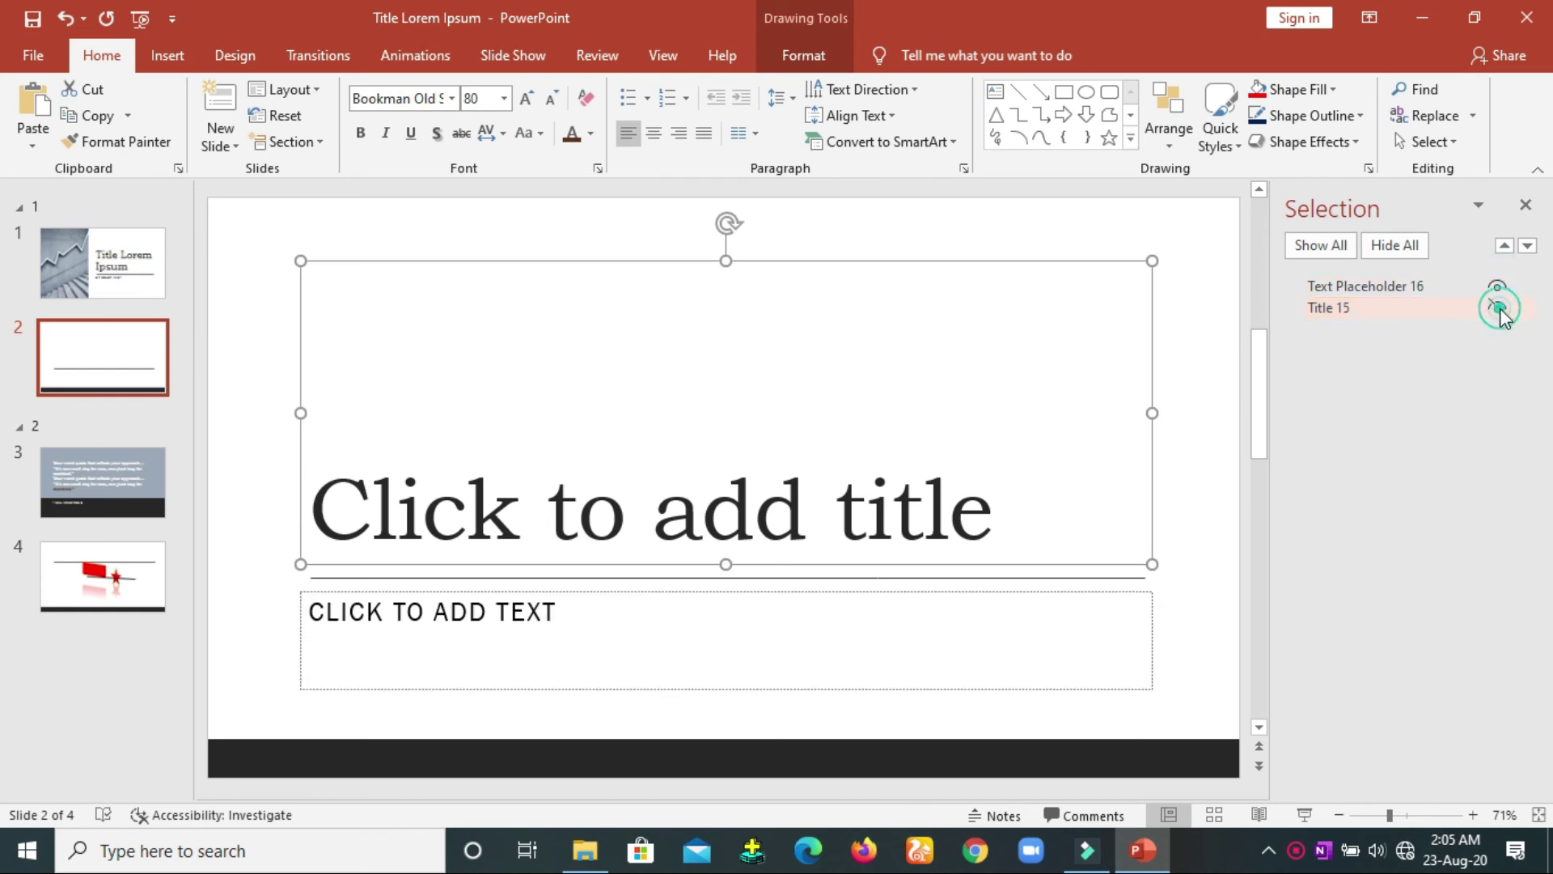
click(1499, 309)
click(1498, 309)
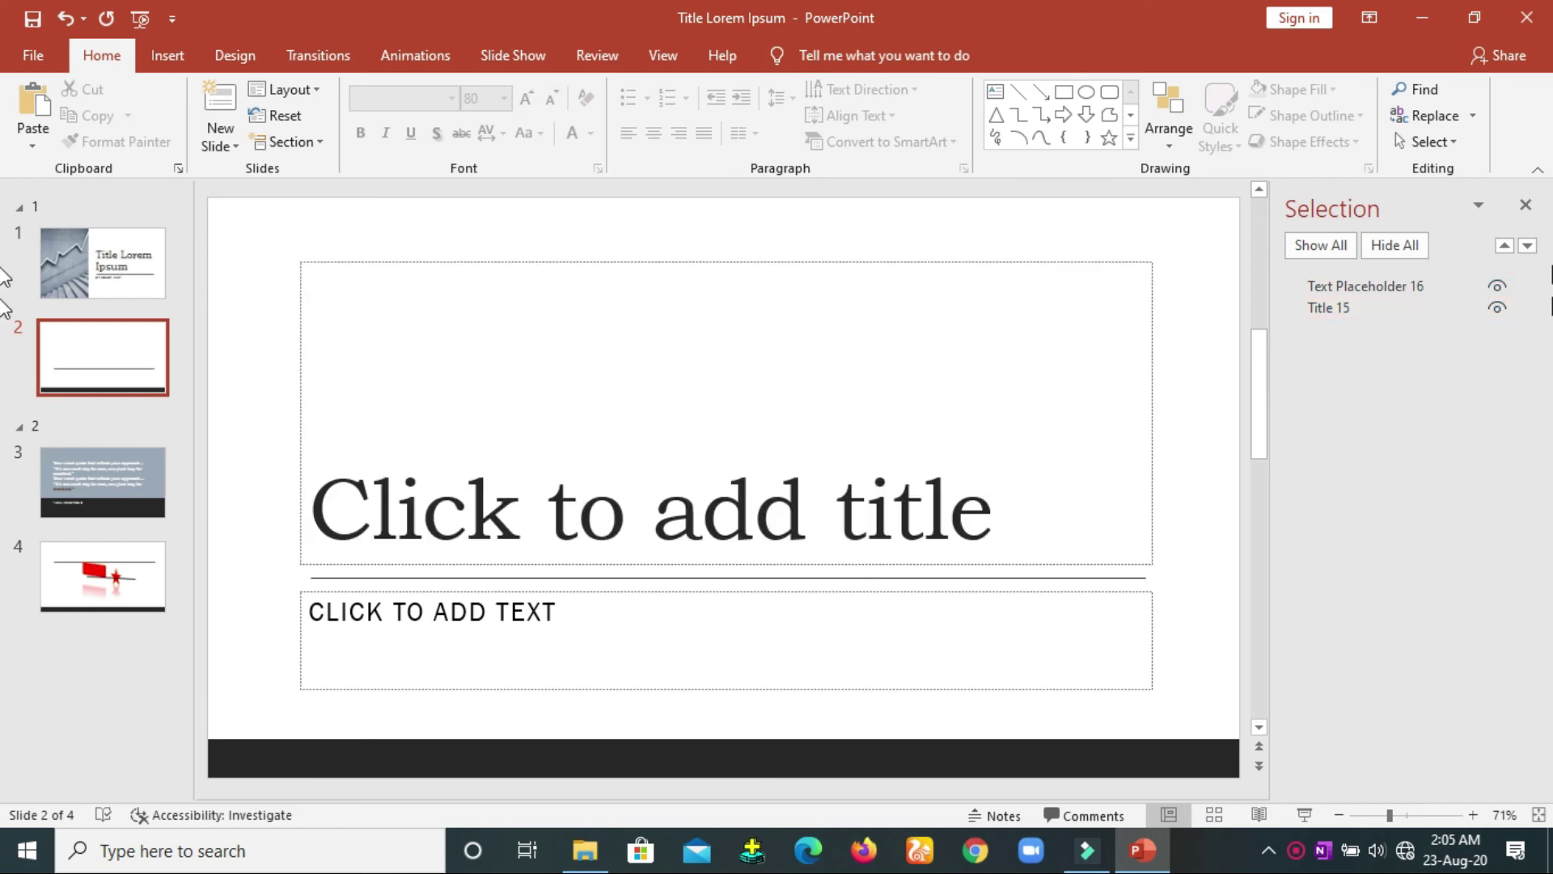
click(1525, 207)
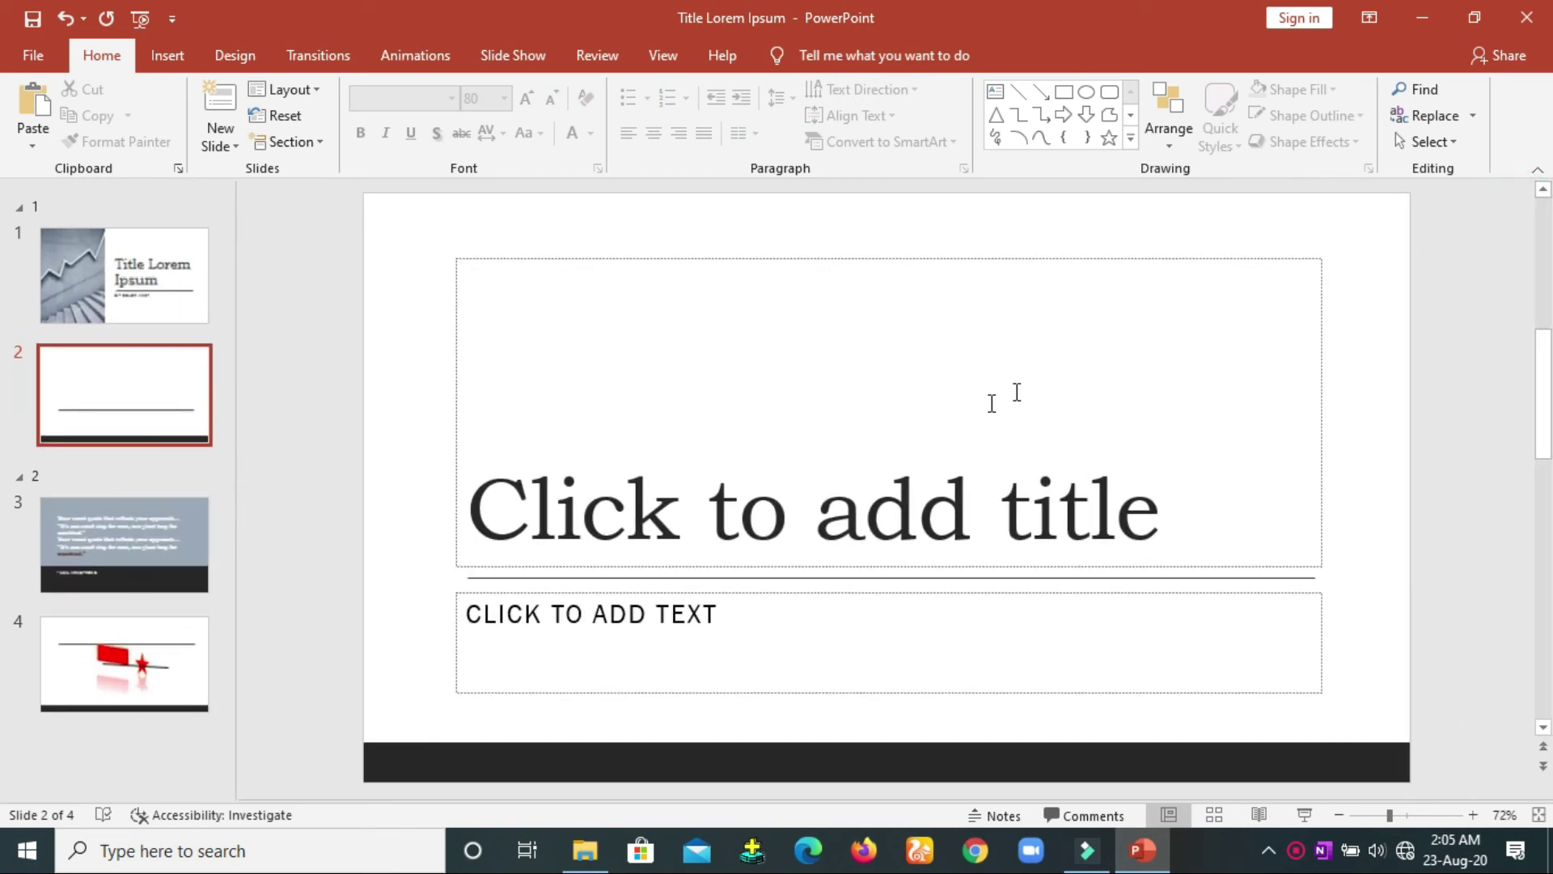